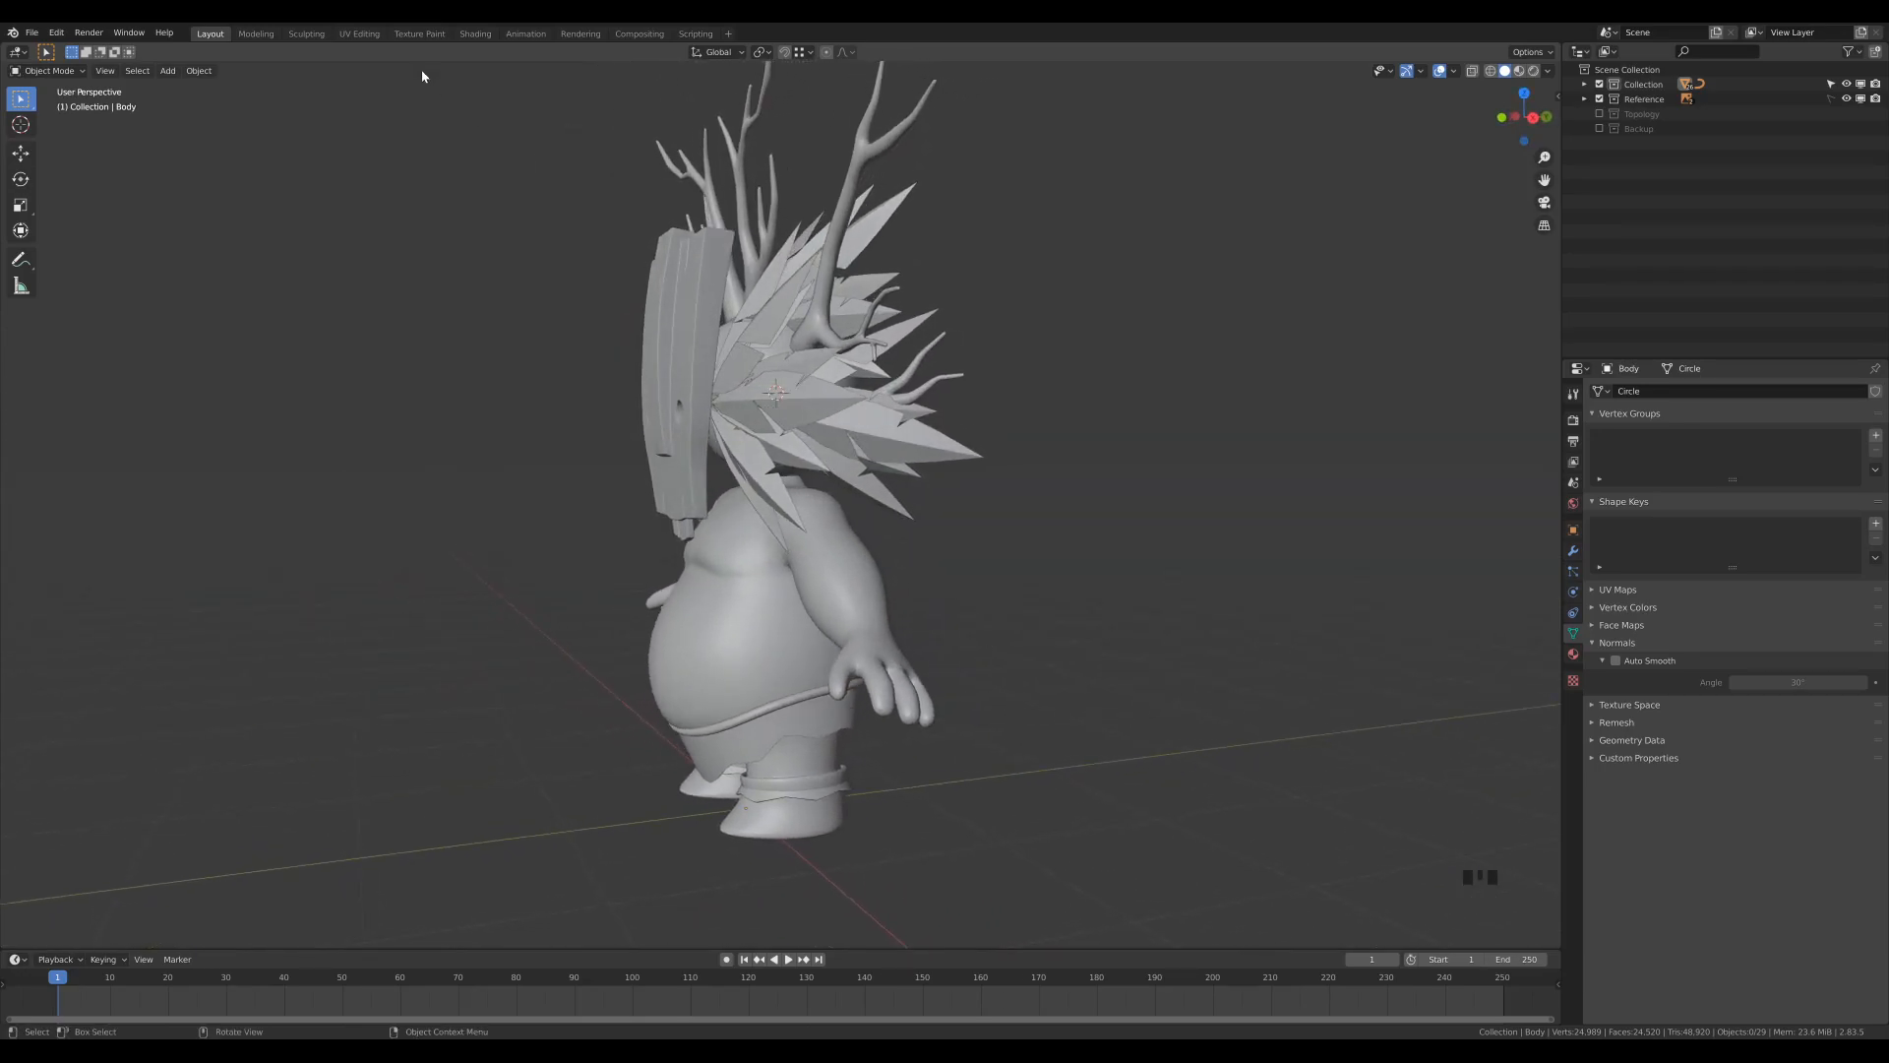
Step: Select the mask, antlers and feather pieces around the head and hide them, leaving the body exposed
left_click_drag(468, 130, 1134, 460)
middle_click_drag(1057, 445, 1049, 500)
key("h")
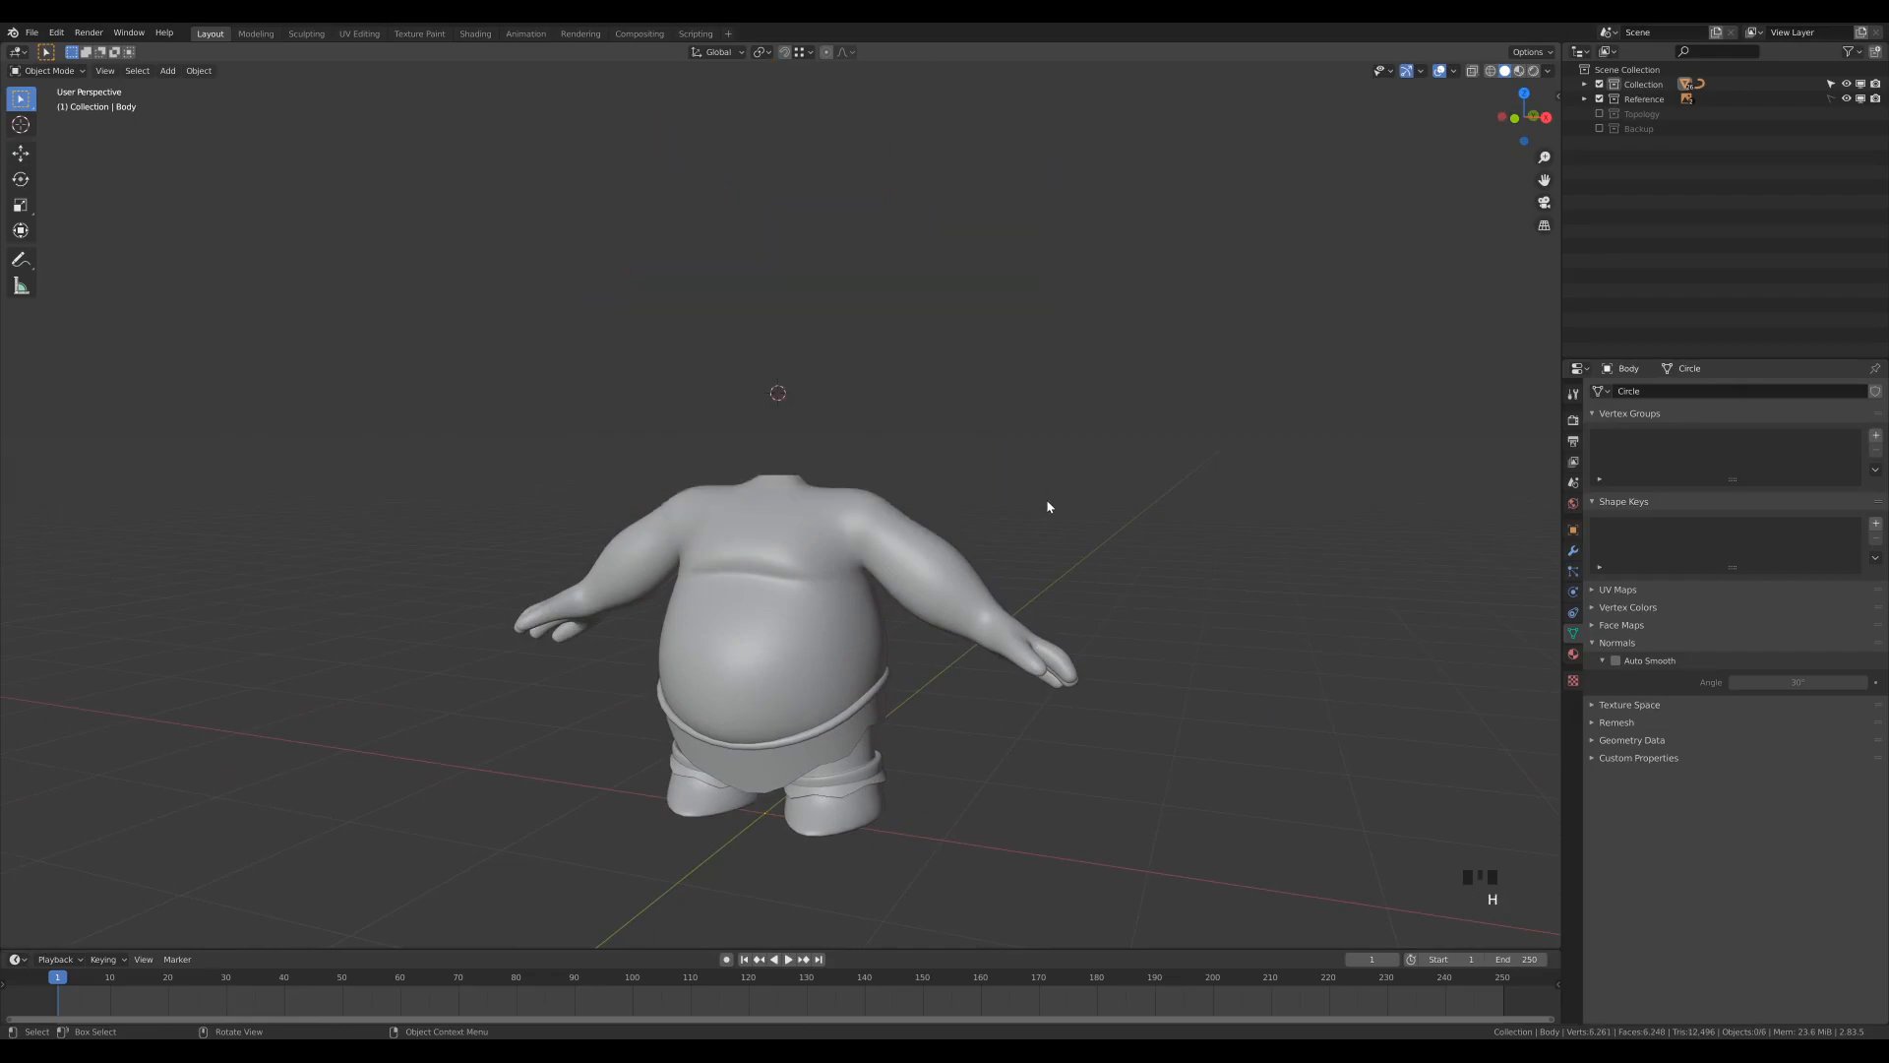
Step: Add a mesh circle with 24 vertices above the character's neck
mouse_move(952, 387)
middle_mouse_down()
mouse_move(971, 375)
mouse_move(961, 422)
middle_mouse_up()
scroll(903, 414, "down", 2)
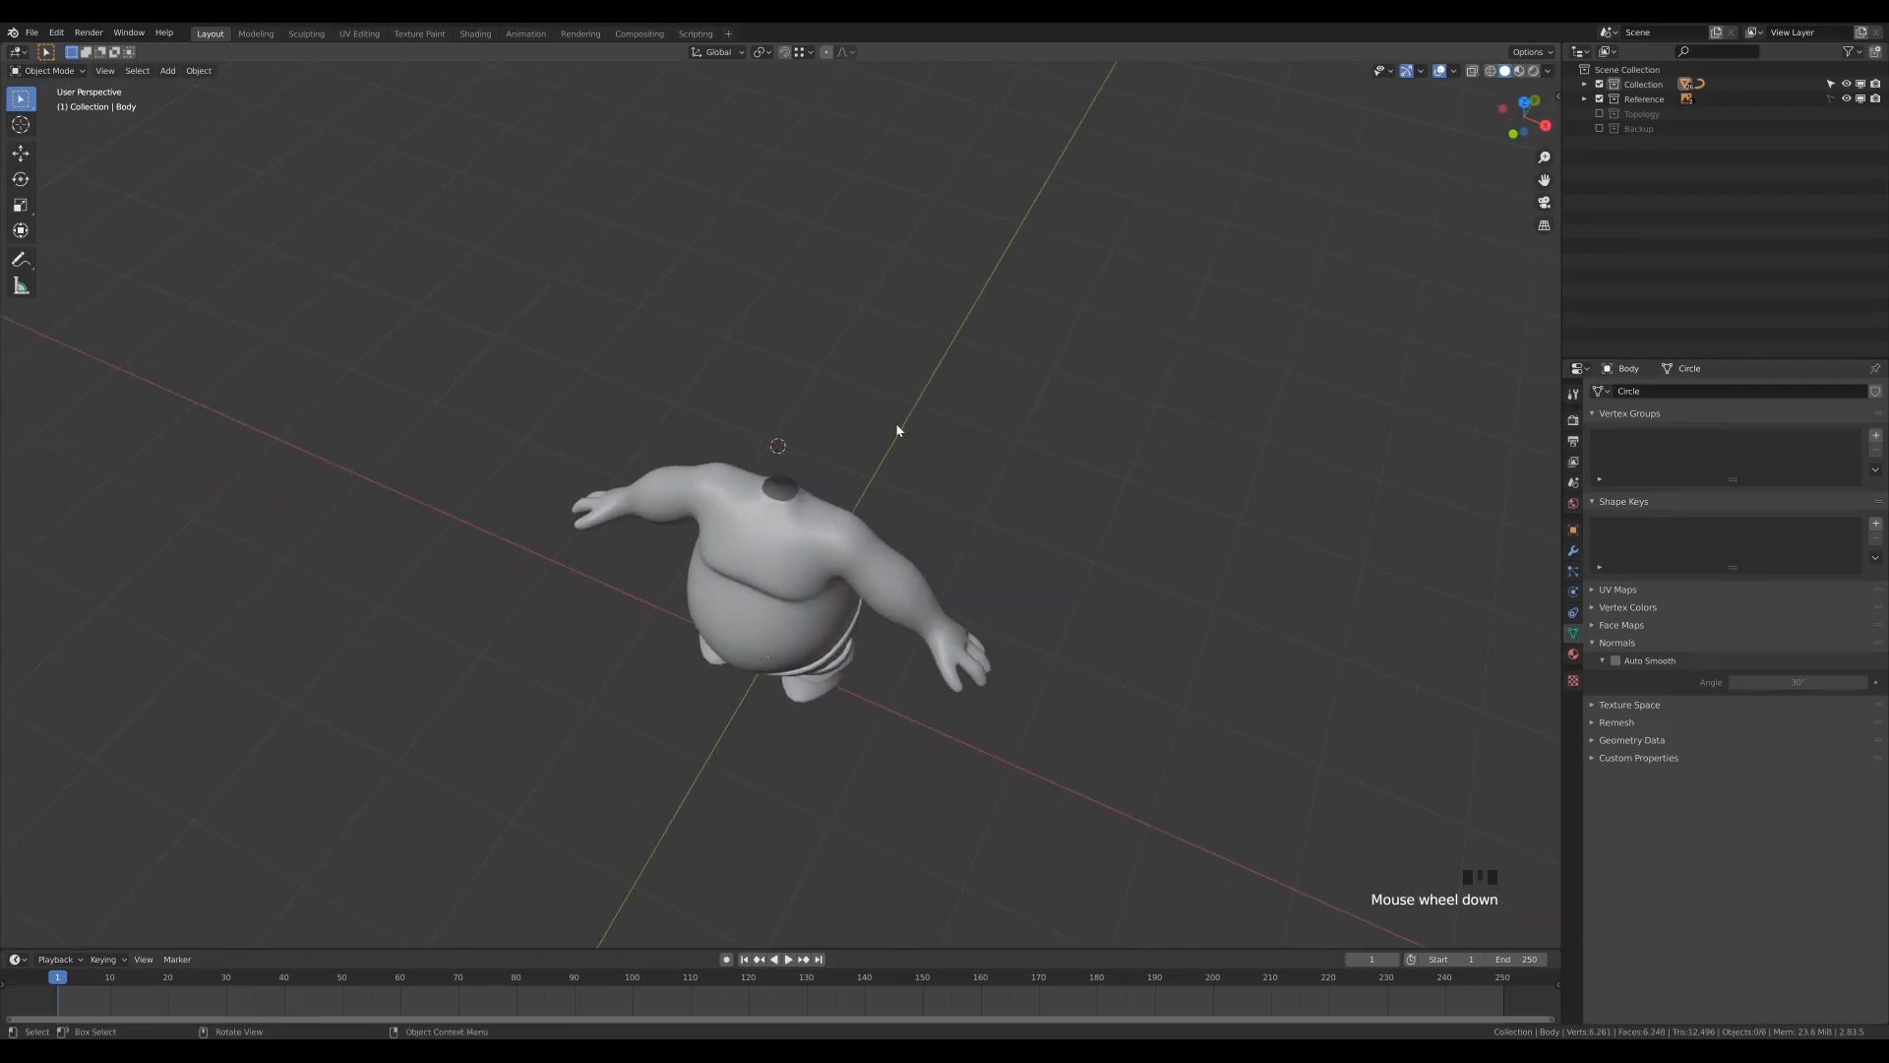
scroll(897, 430, "down", 1)
key("shift+a")
mouse_move(898, 430)
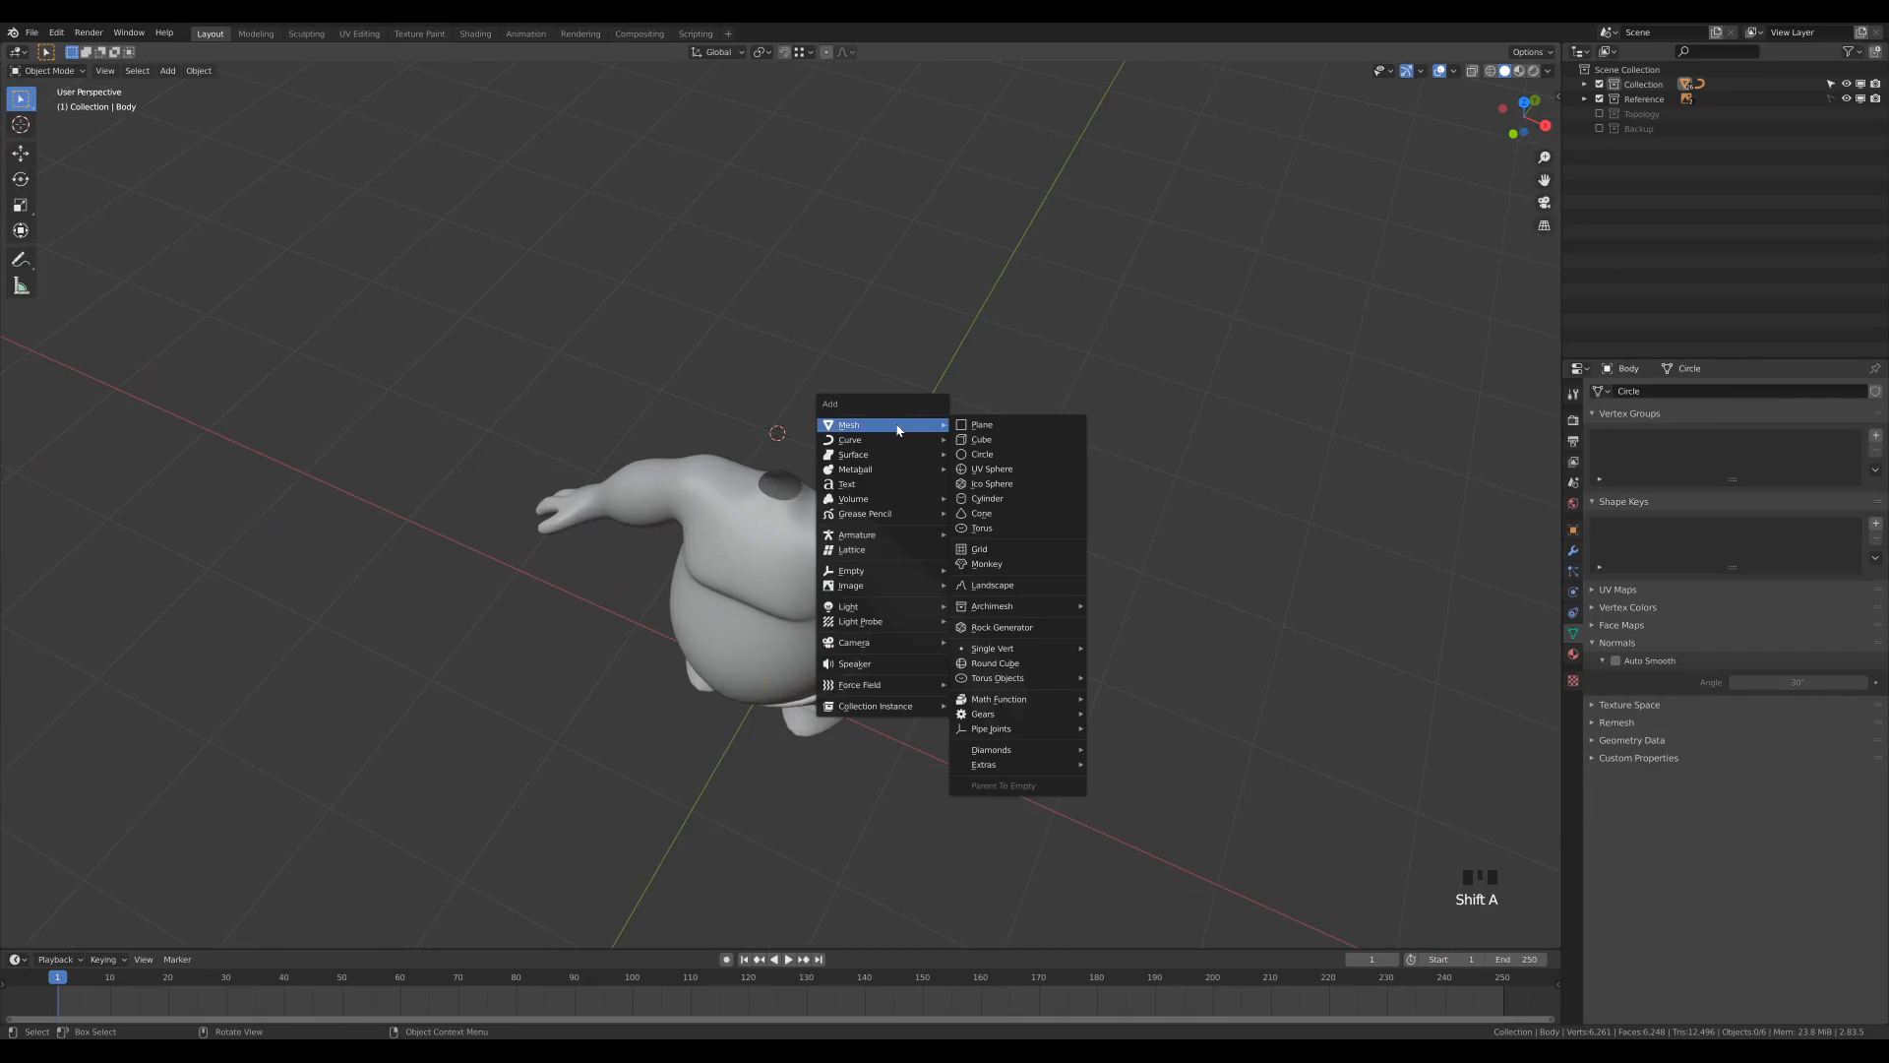
left_click(993, 453)
left_click(203, 773)
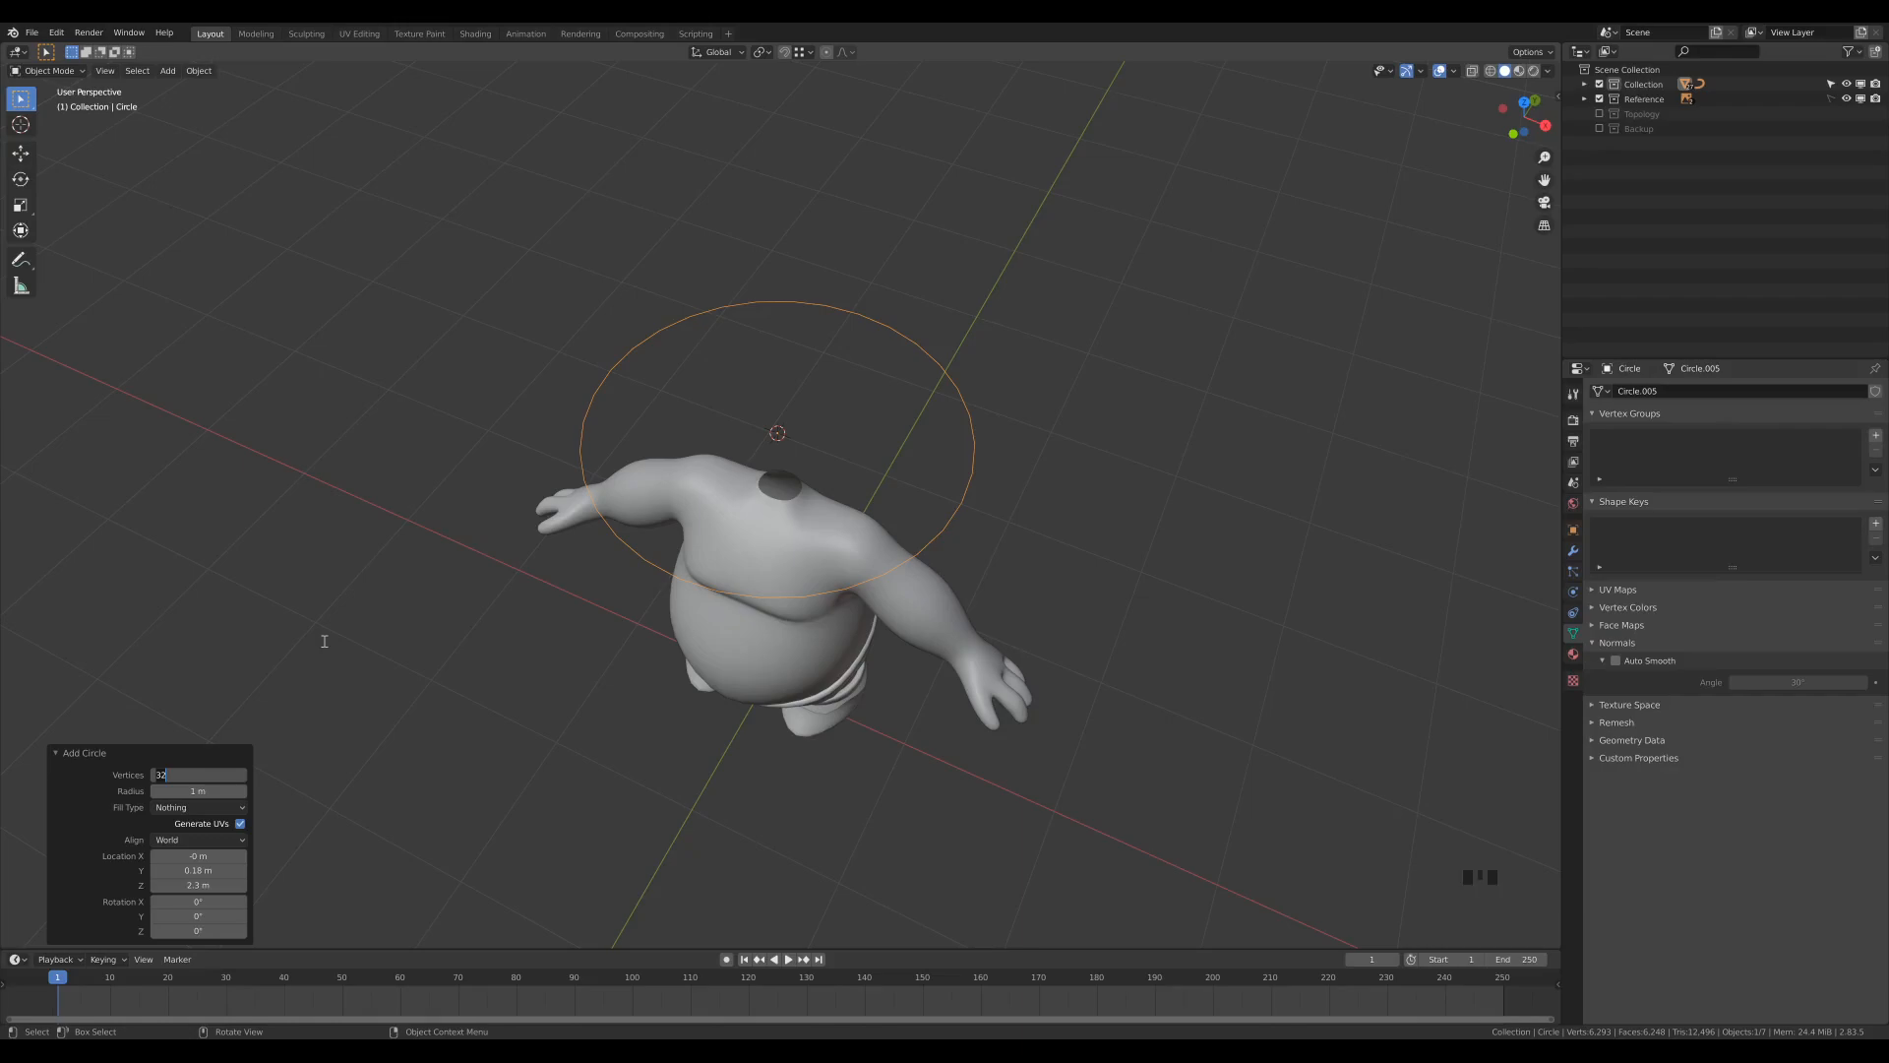
type("24")
key("Return")
Step: Scale the circle's vertices to about 0.265 and move them about 0.03 m toward the front along Y
key("Tab")
key("KP_7")
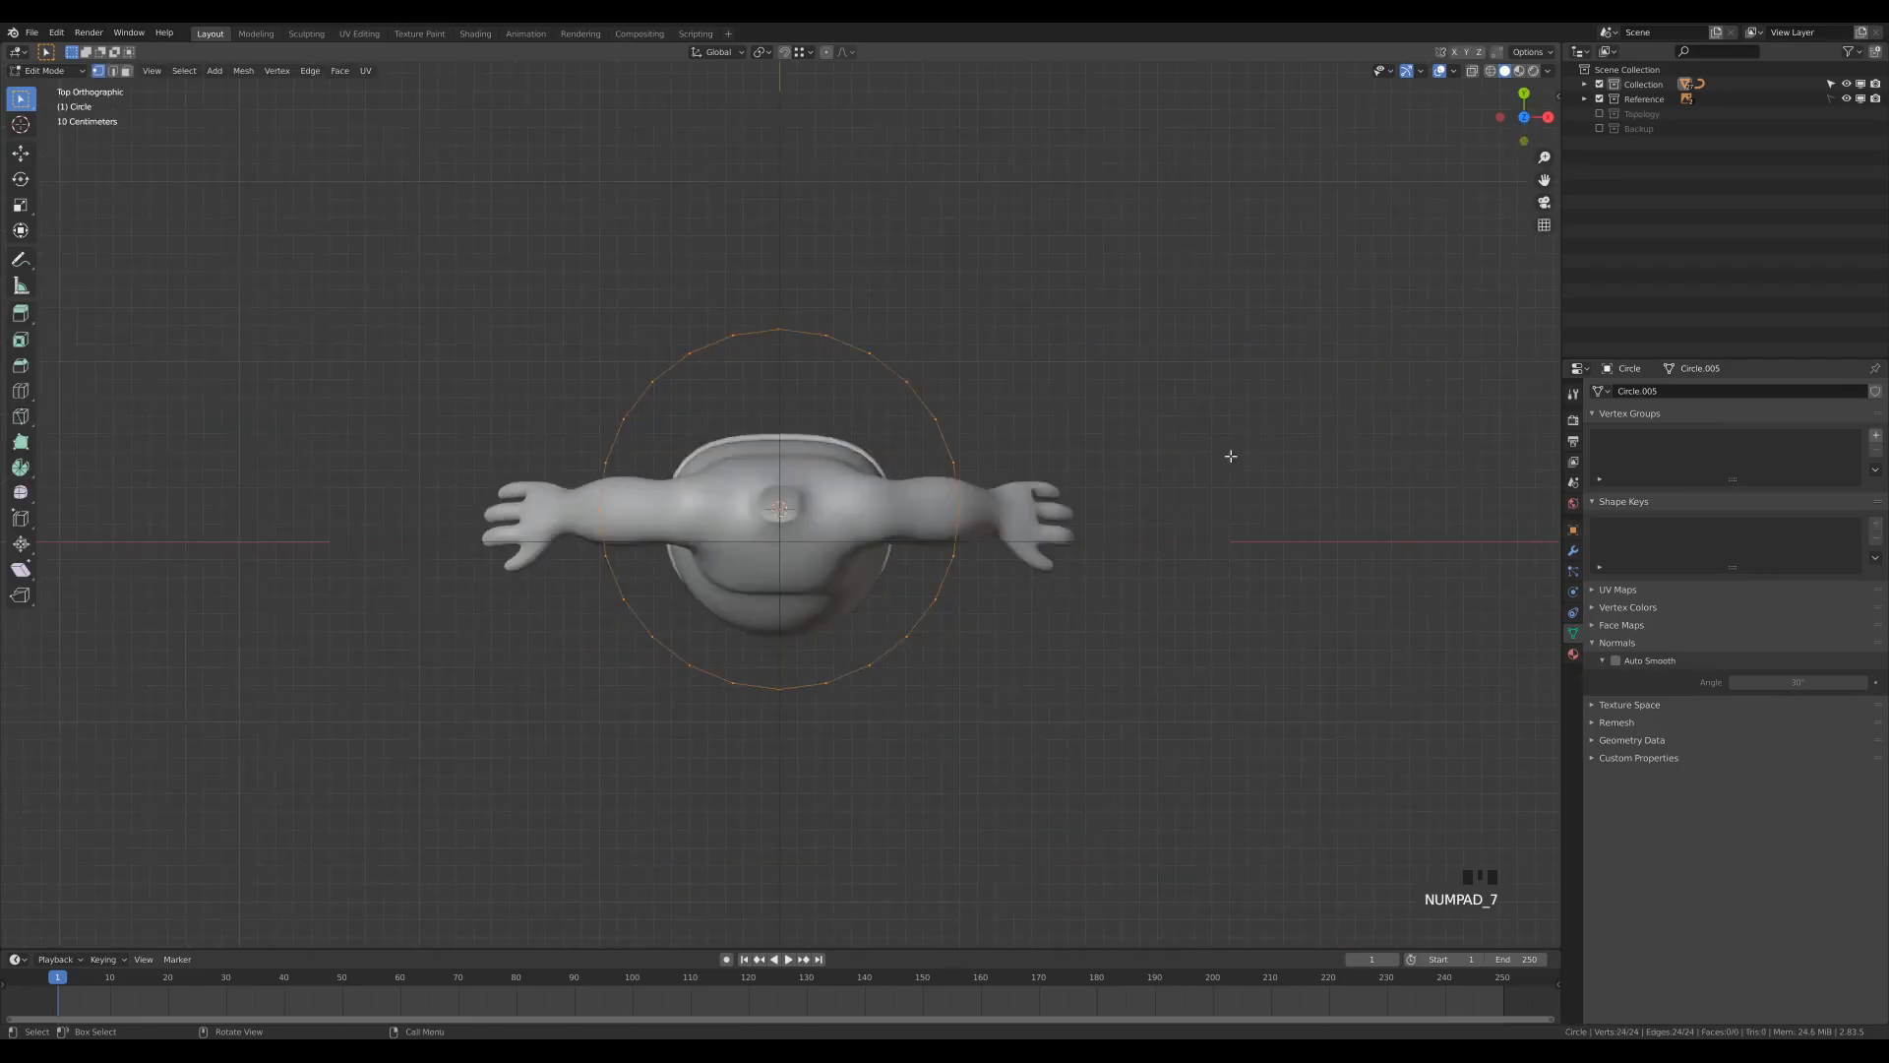
key("s")
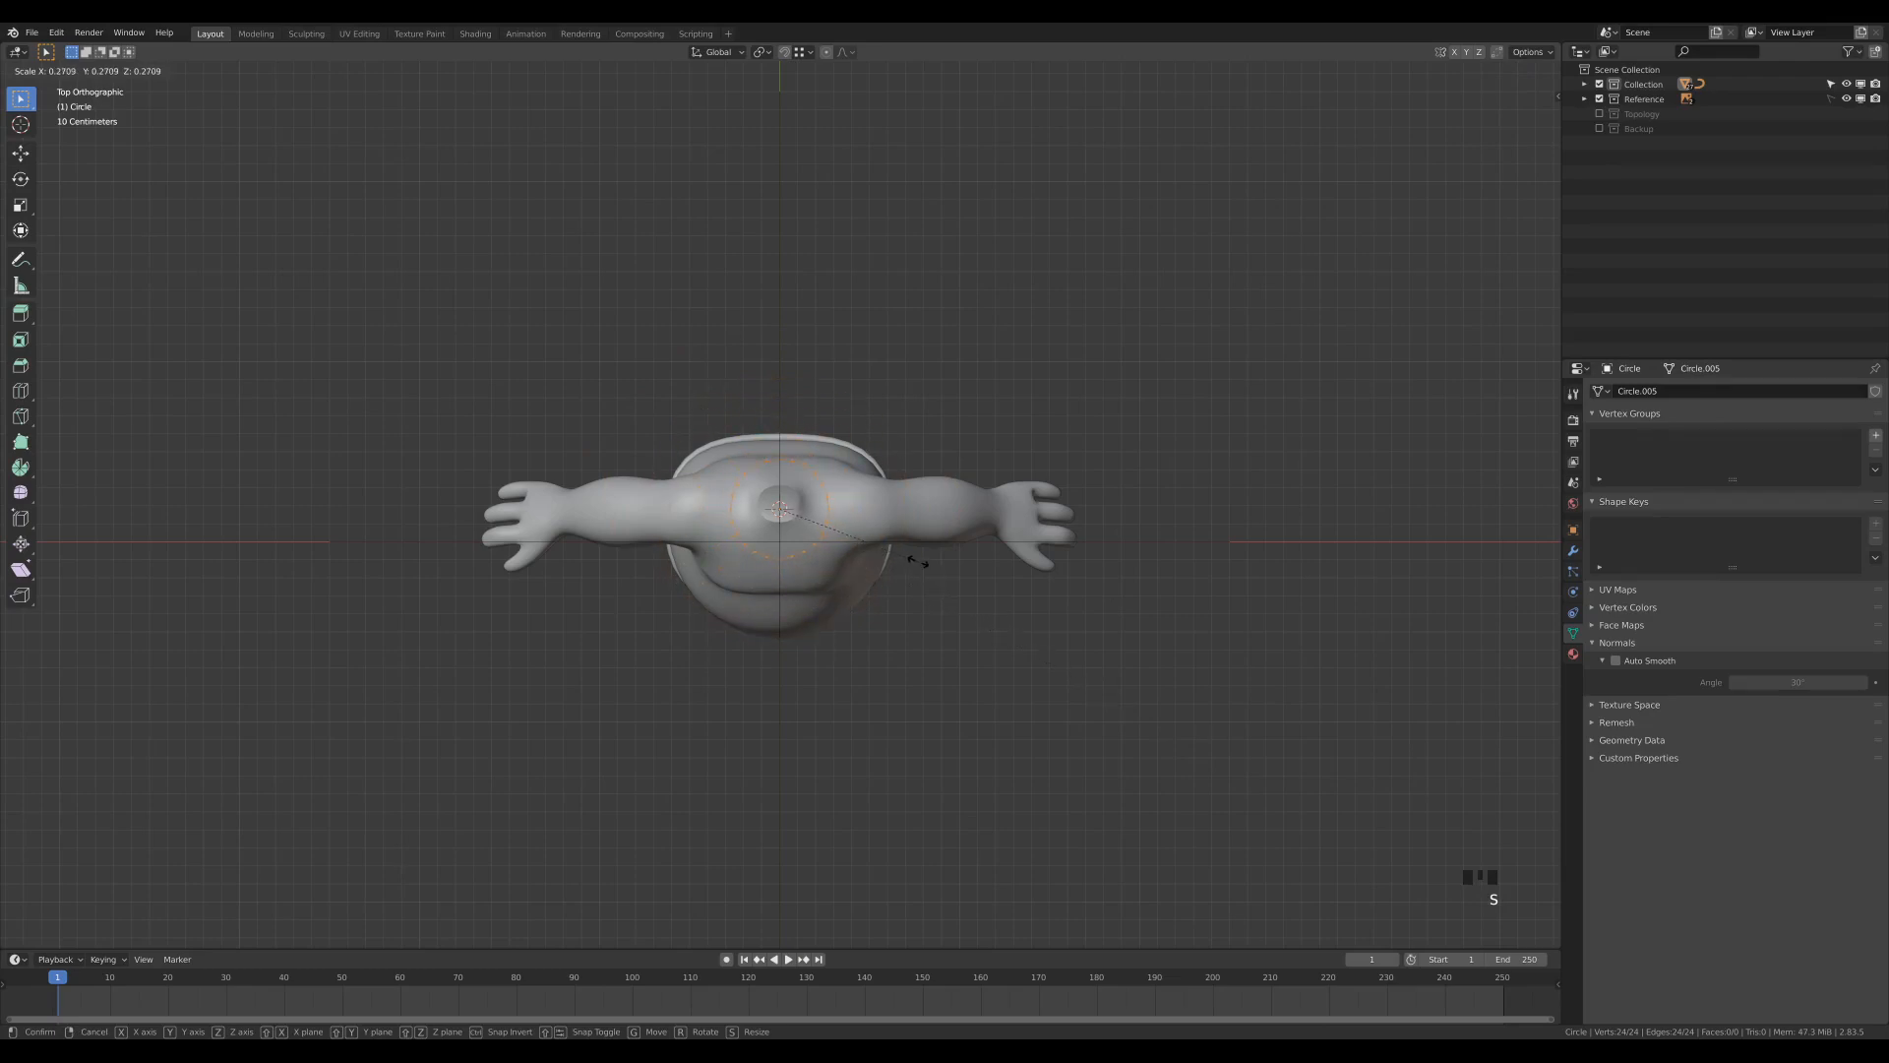
left_click(847, 537)
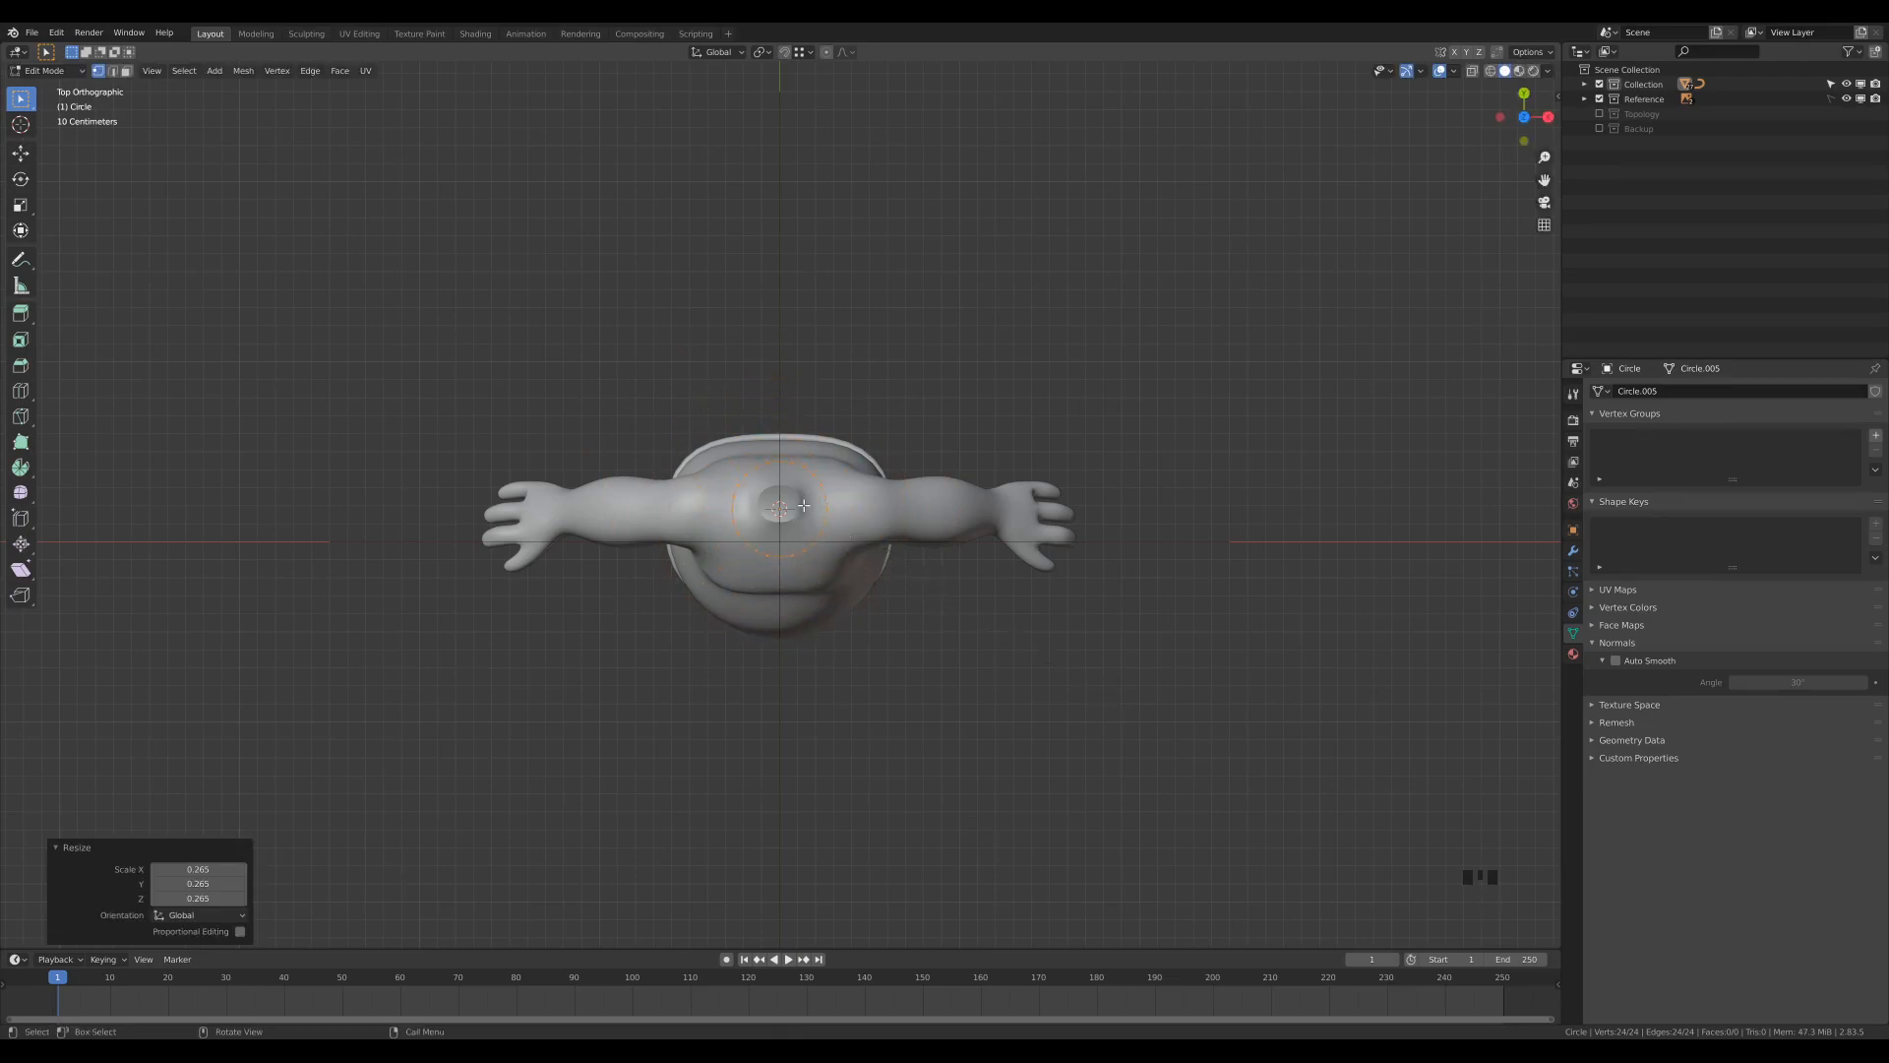
key("g")
key("y")
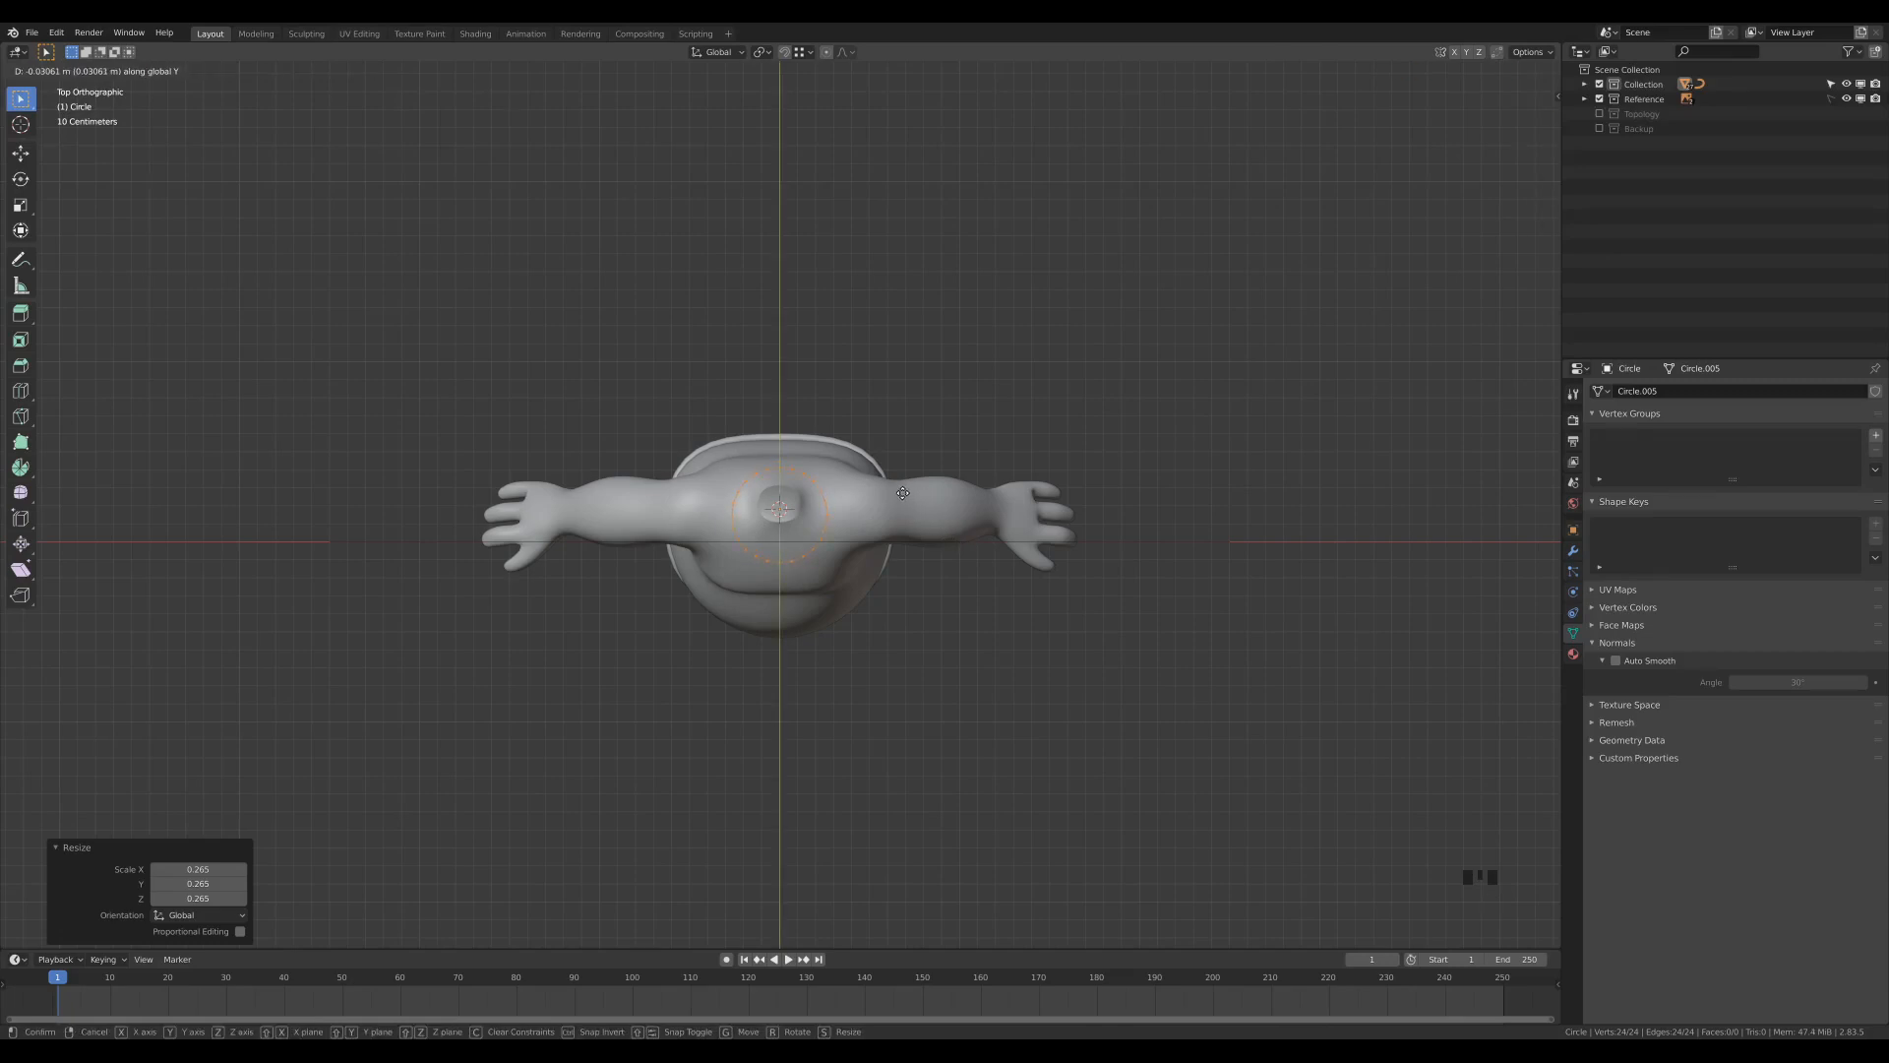
left_click(903, 492)
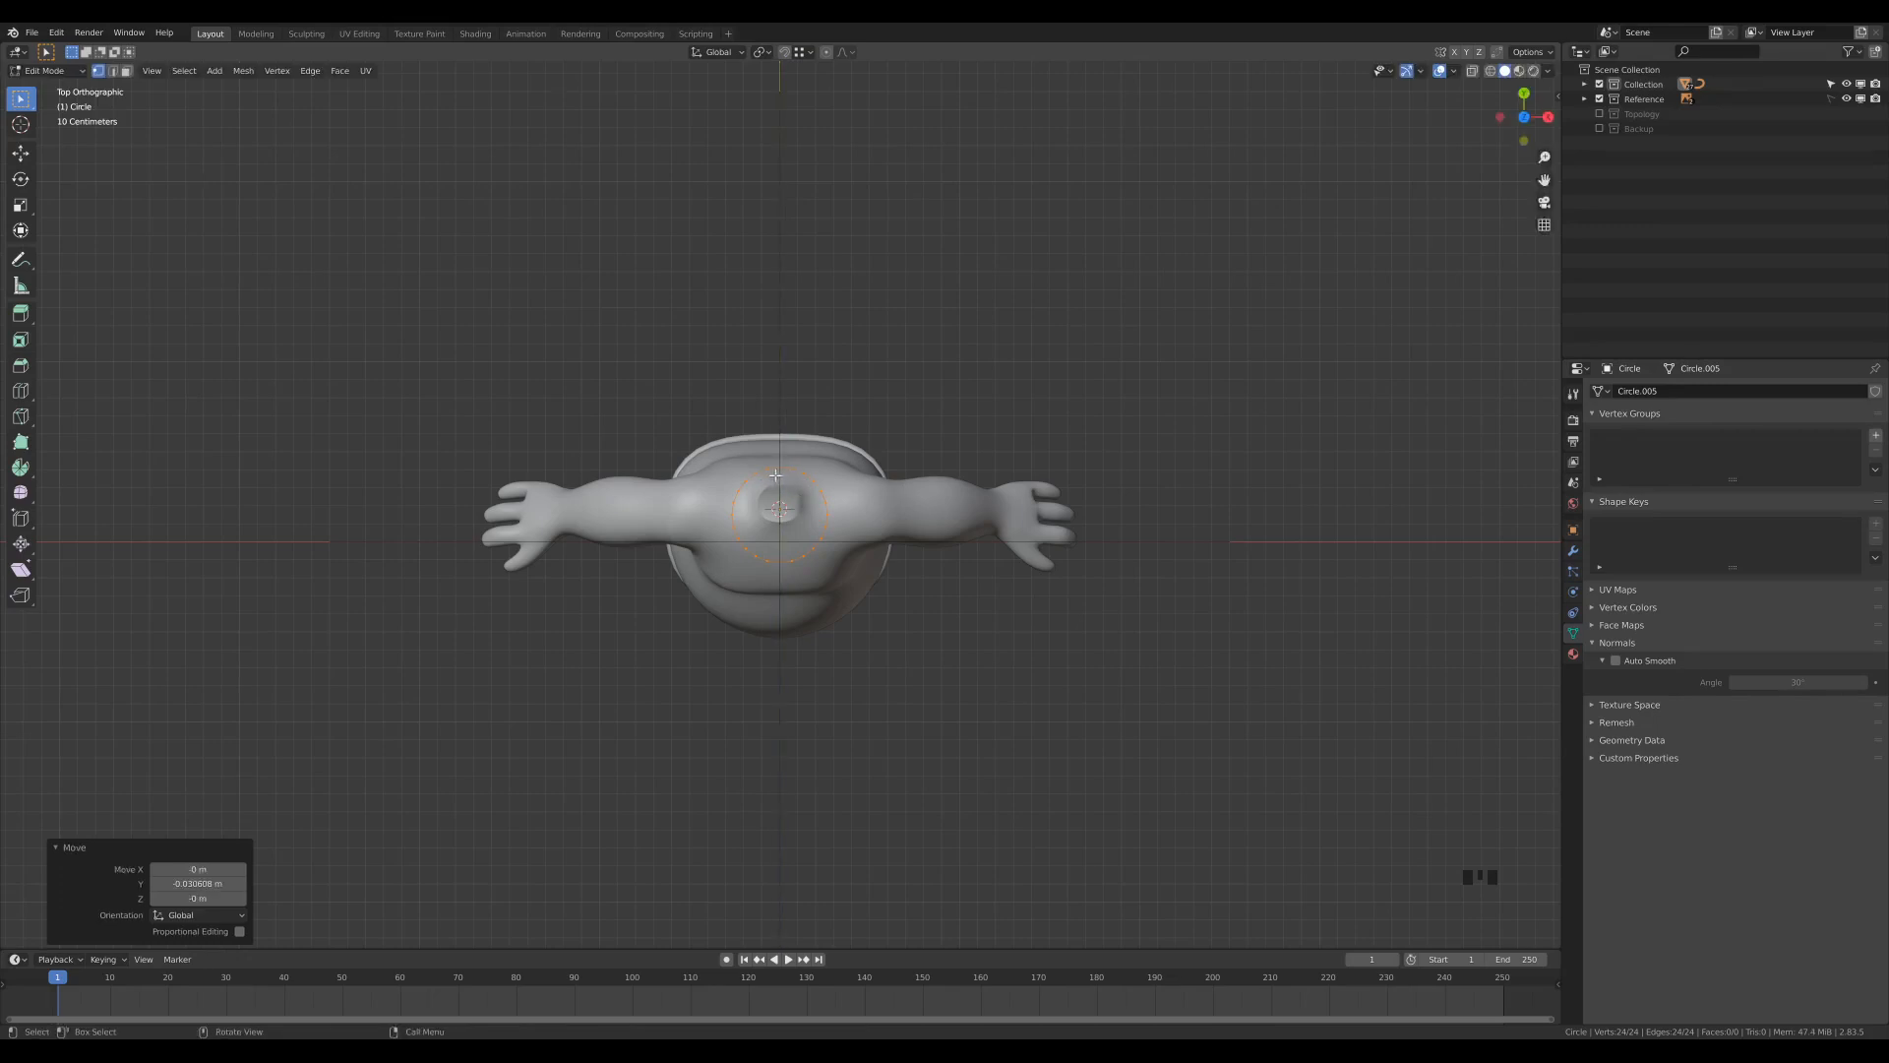
scroll(784, 477, "up", 3)
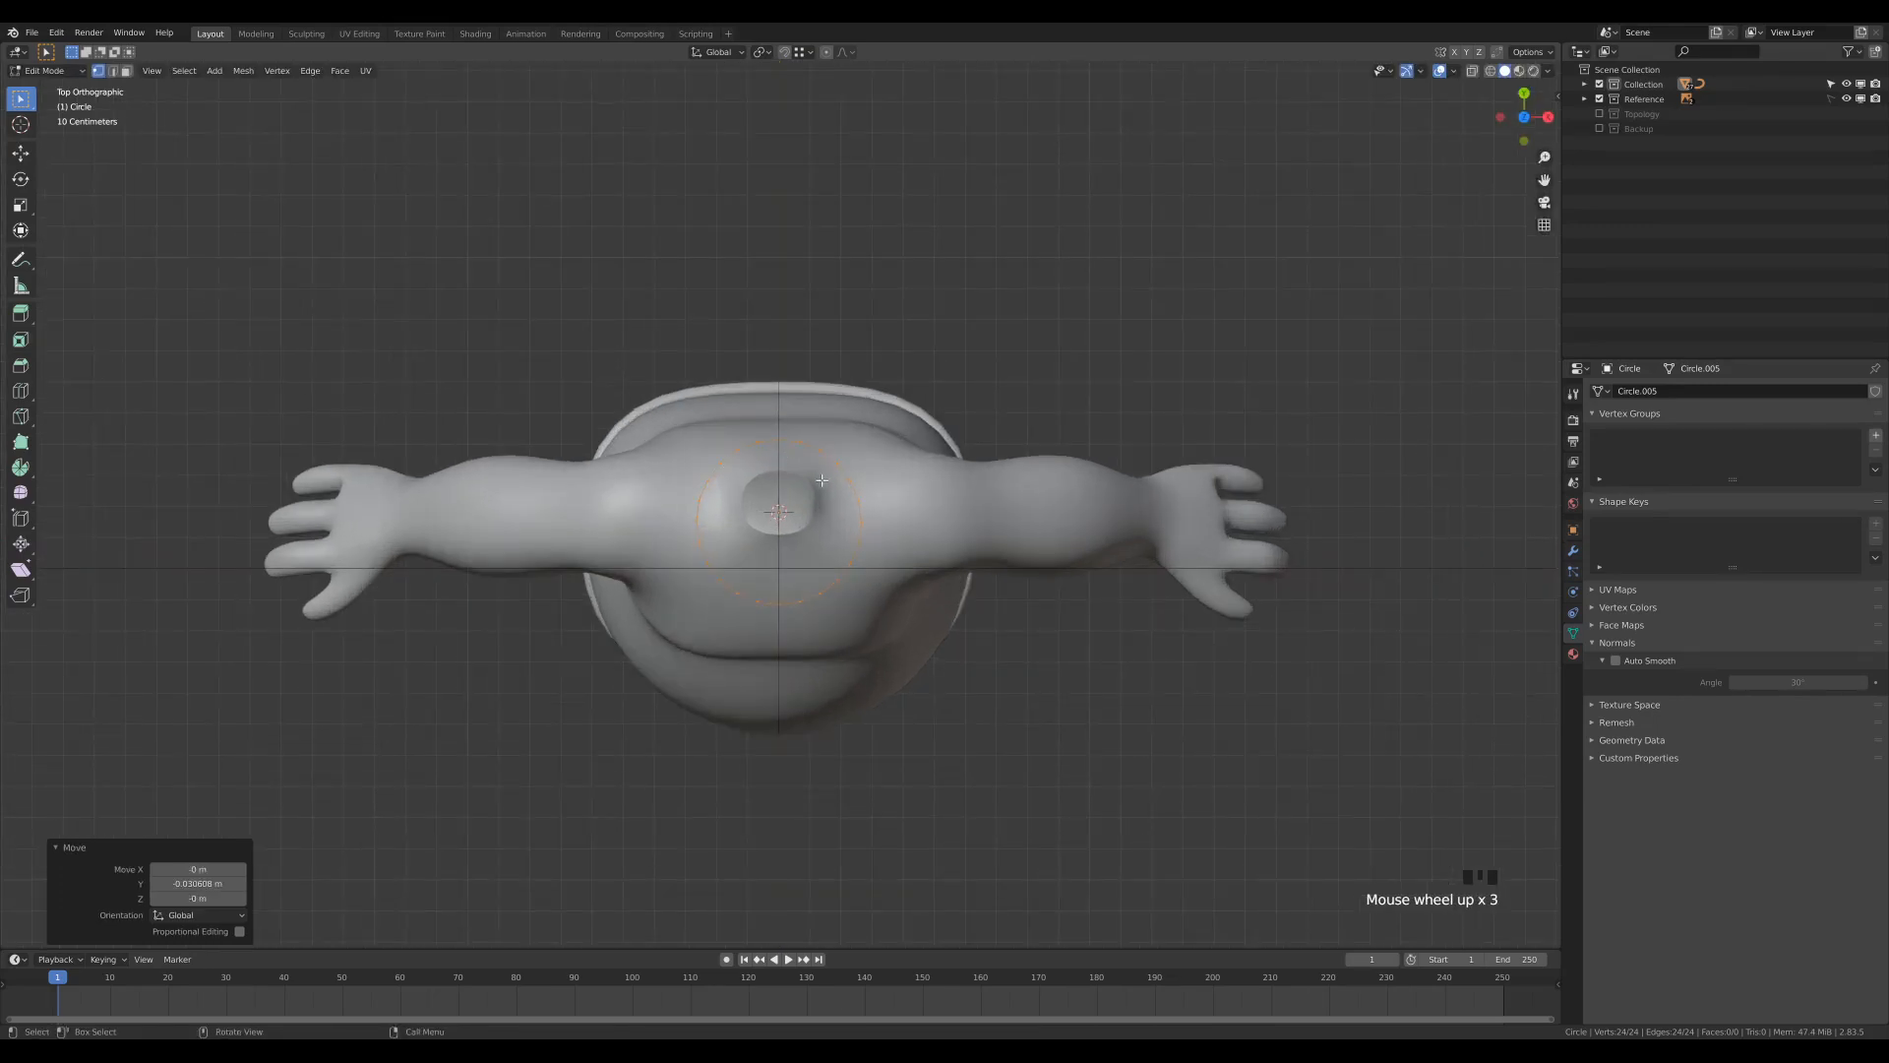
scroll(913, 466, "down", 3)
scroll(872, 445, "up", 2)
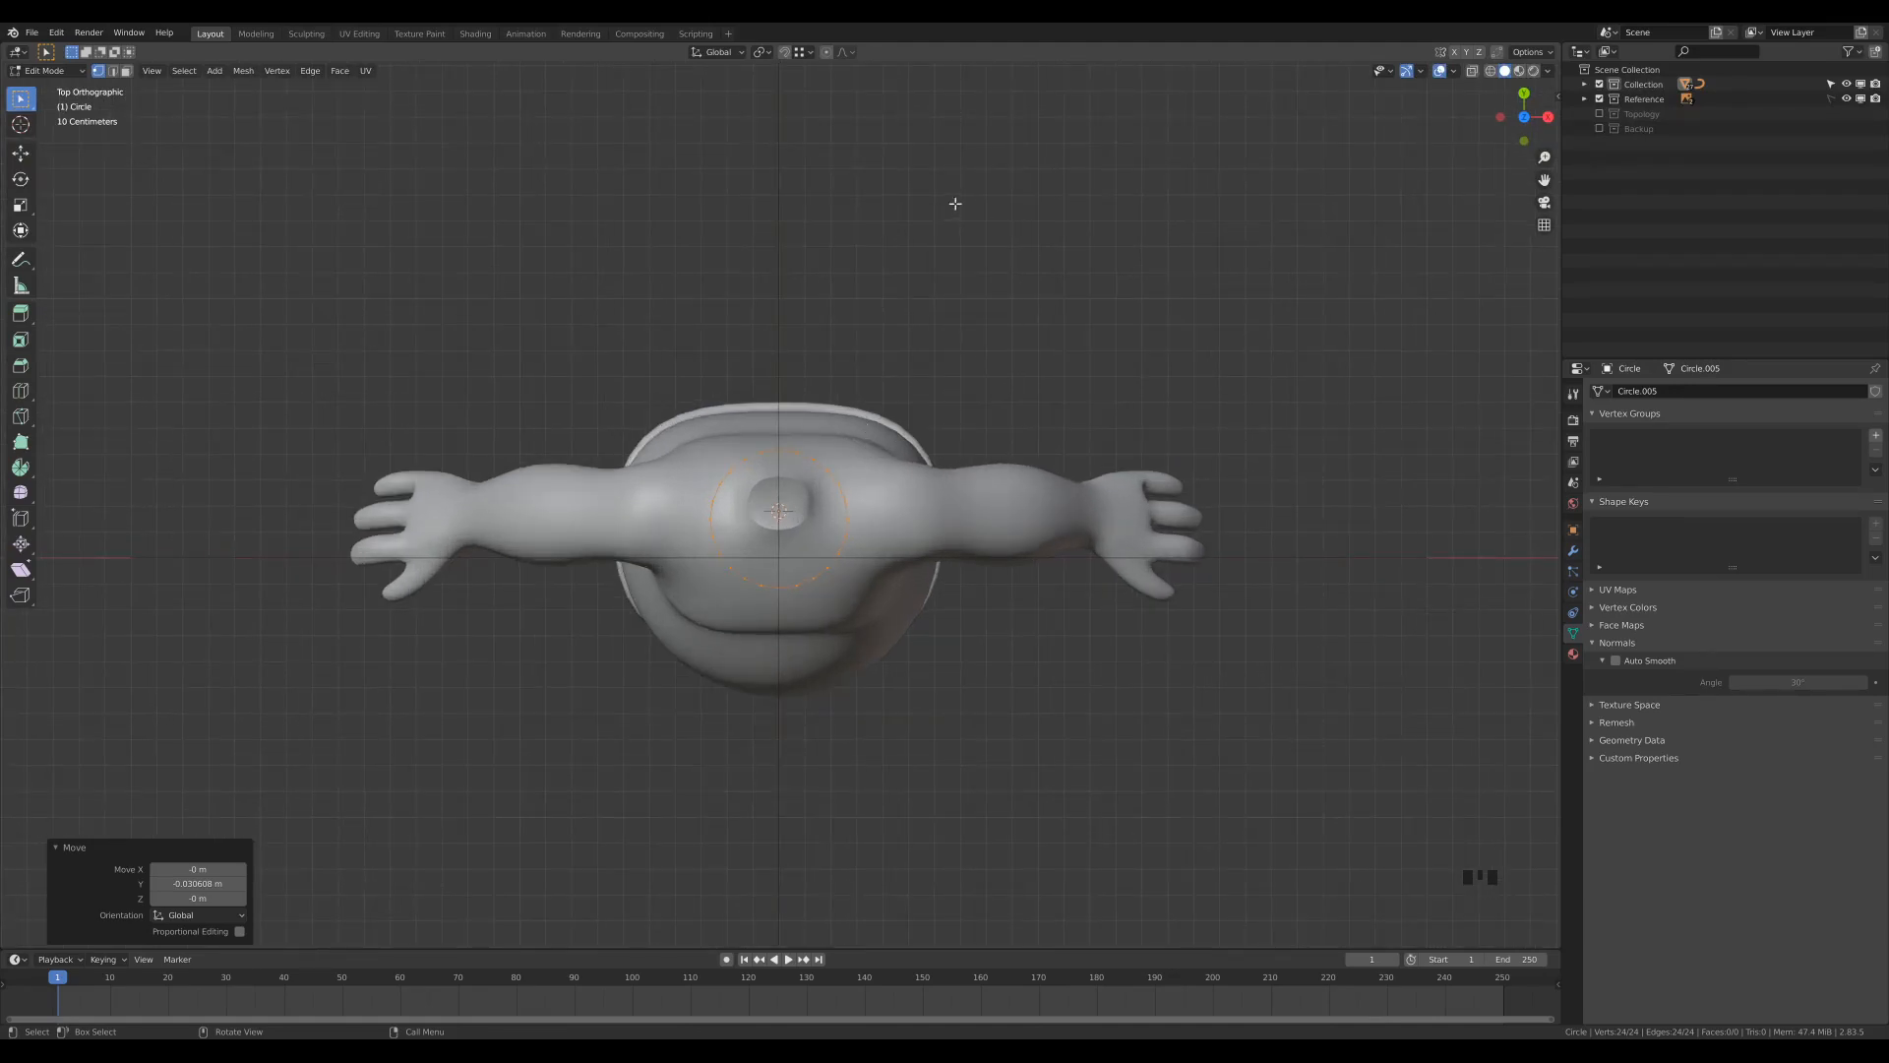
Step: Pull the circle's front vertex about 0.14 m forward along Y using smooth proportional editing with a size of about 0.51
key("o")
left_click(779, 590)
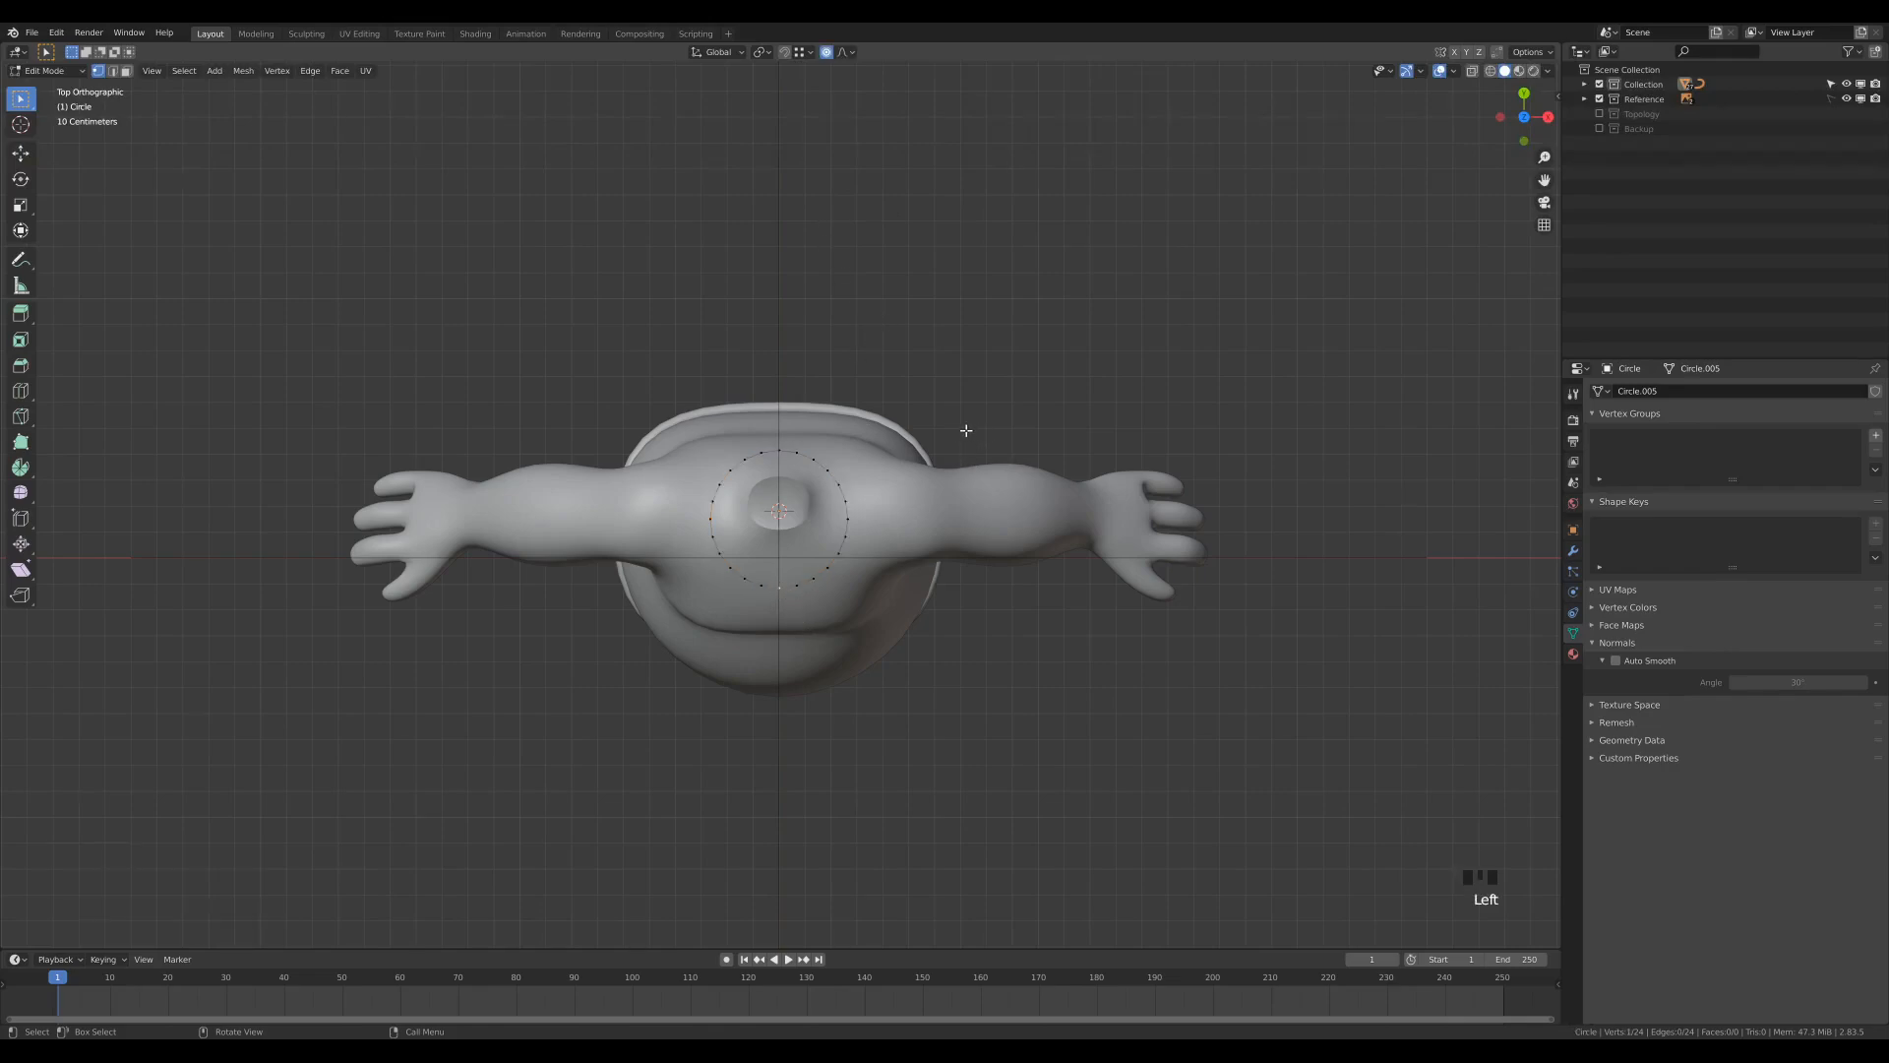
key("g")
key("y")
scroll(966, 478, "down", 1)
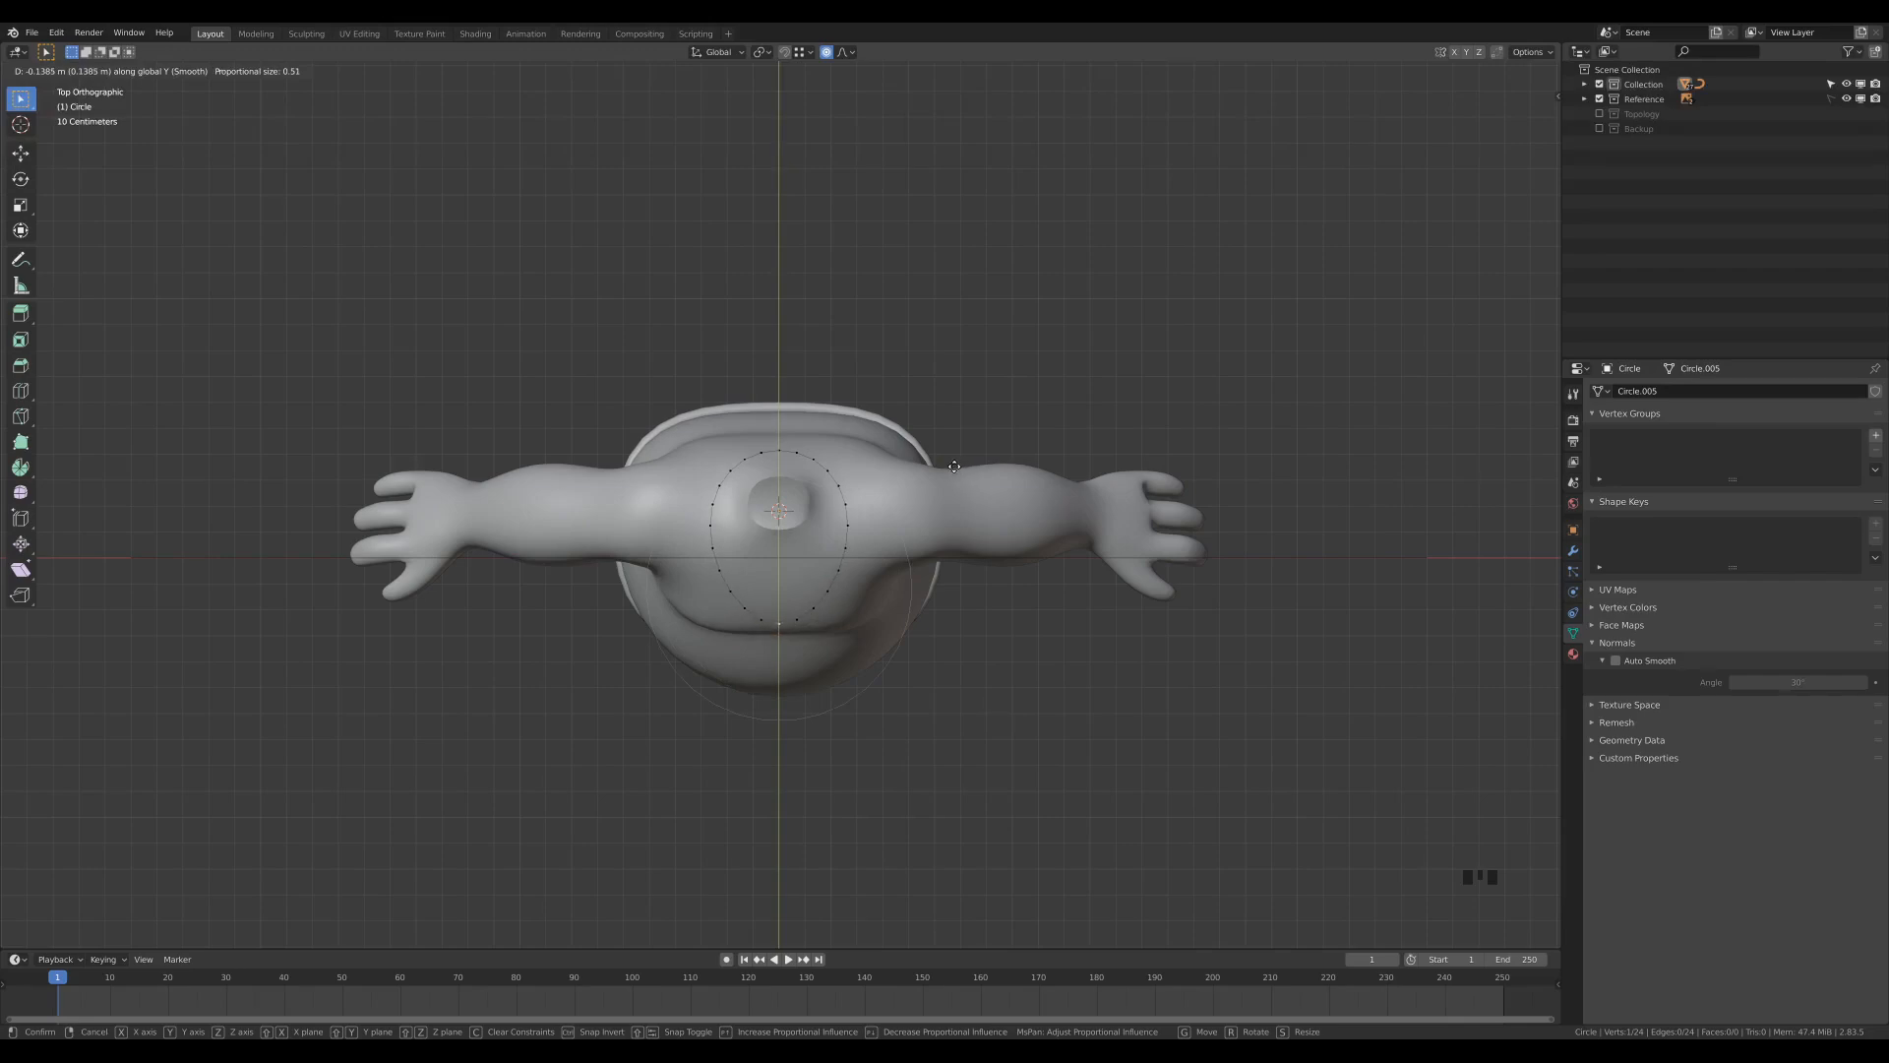
left_click(953, 467)
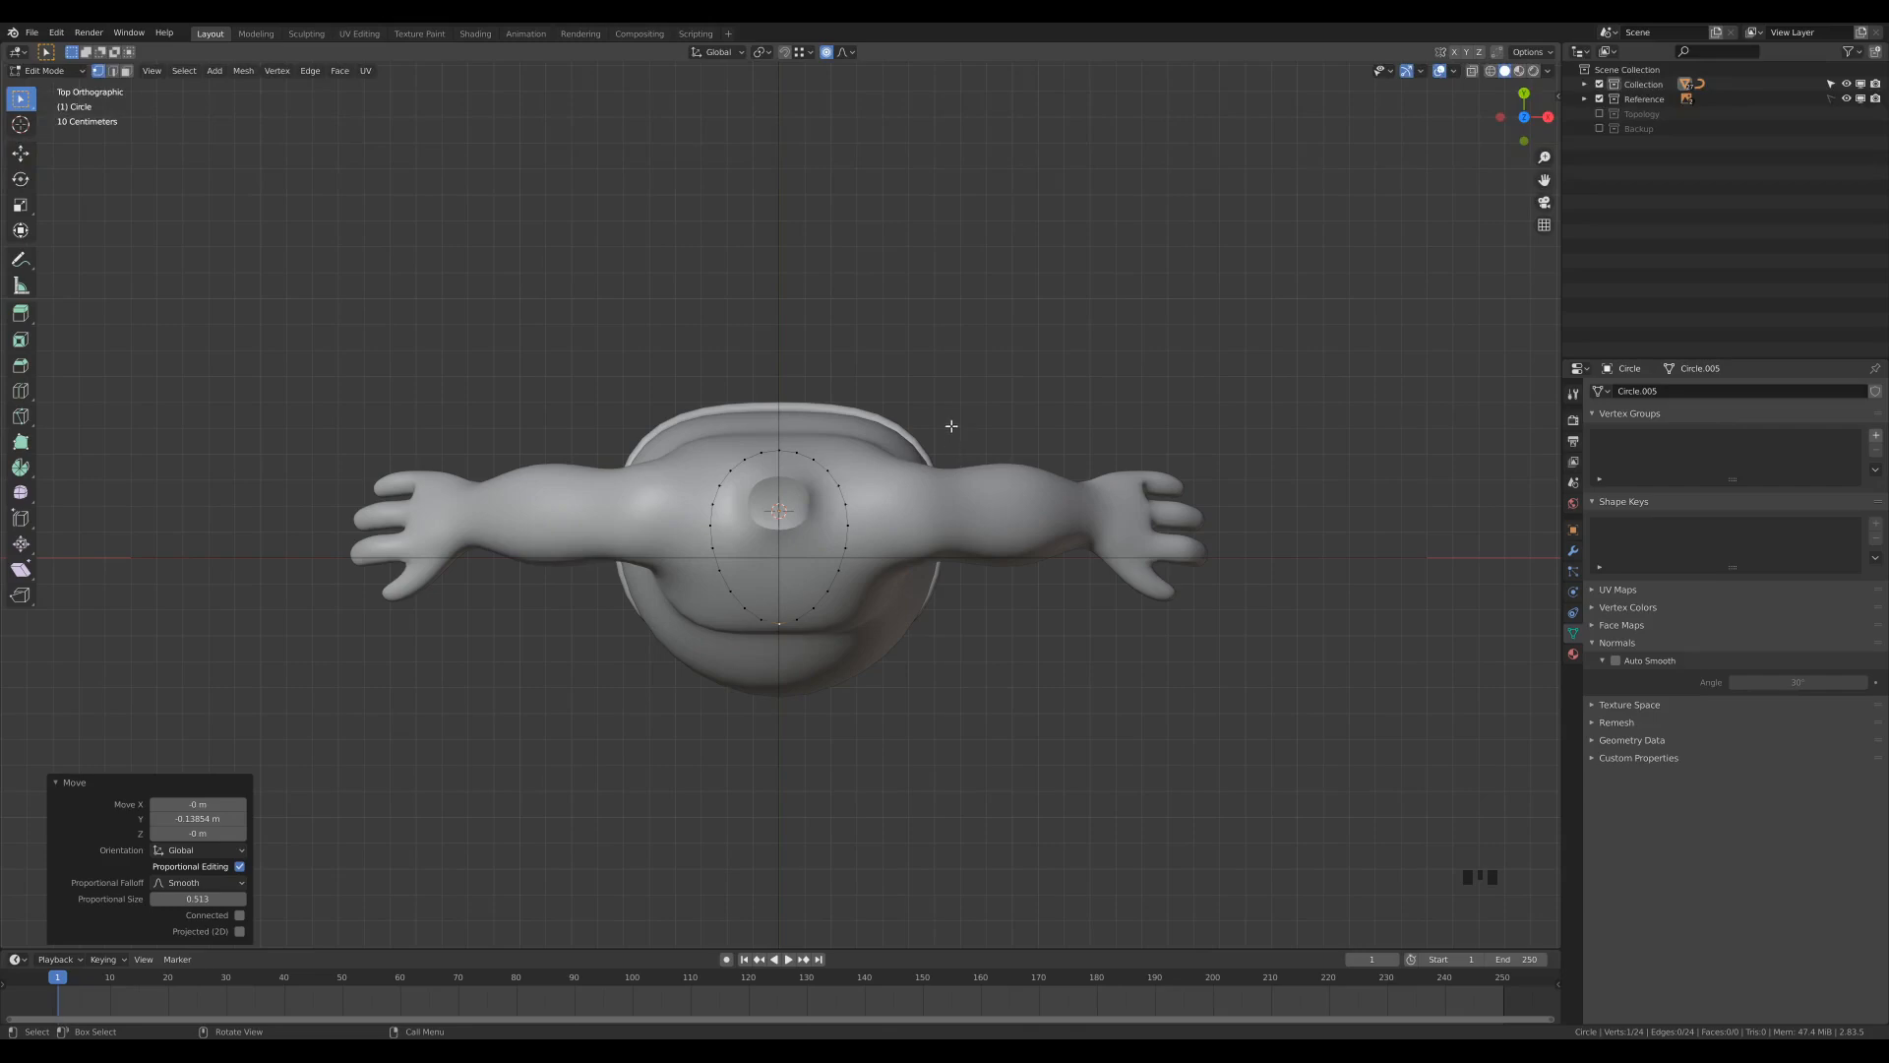
key("o")
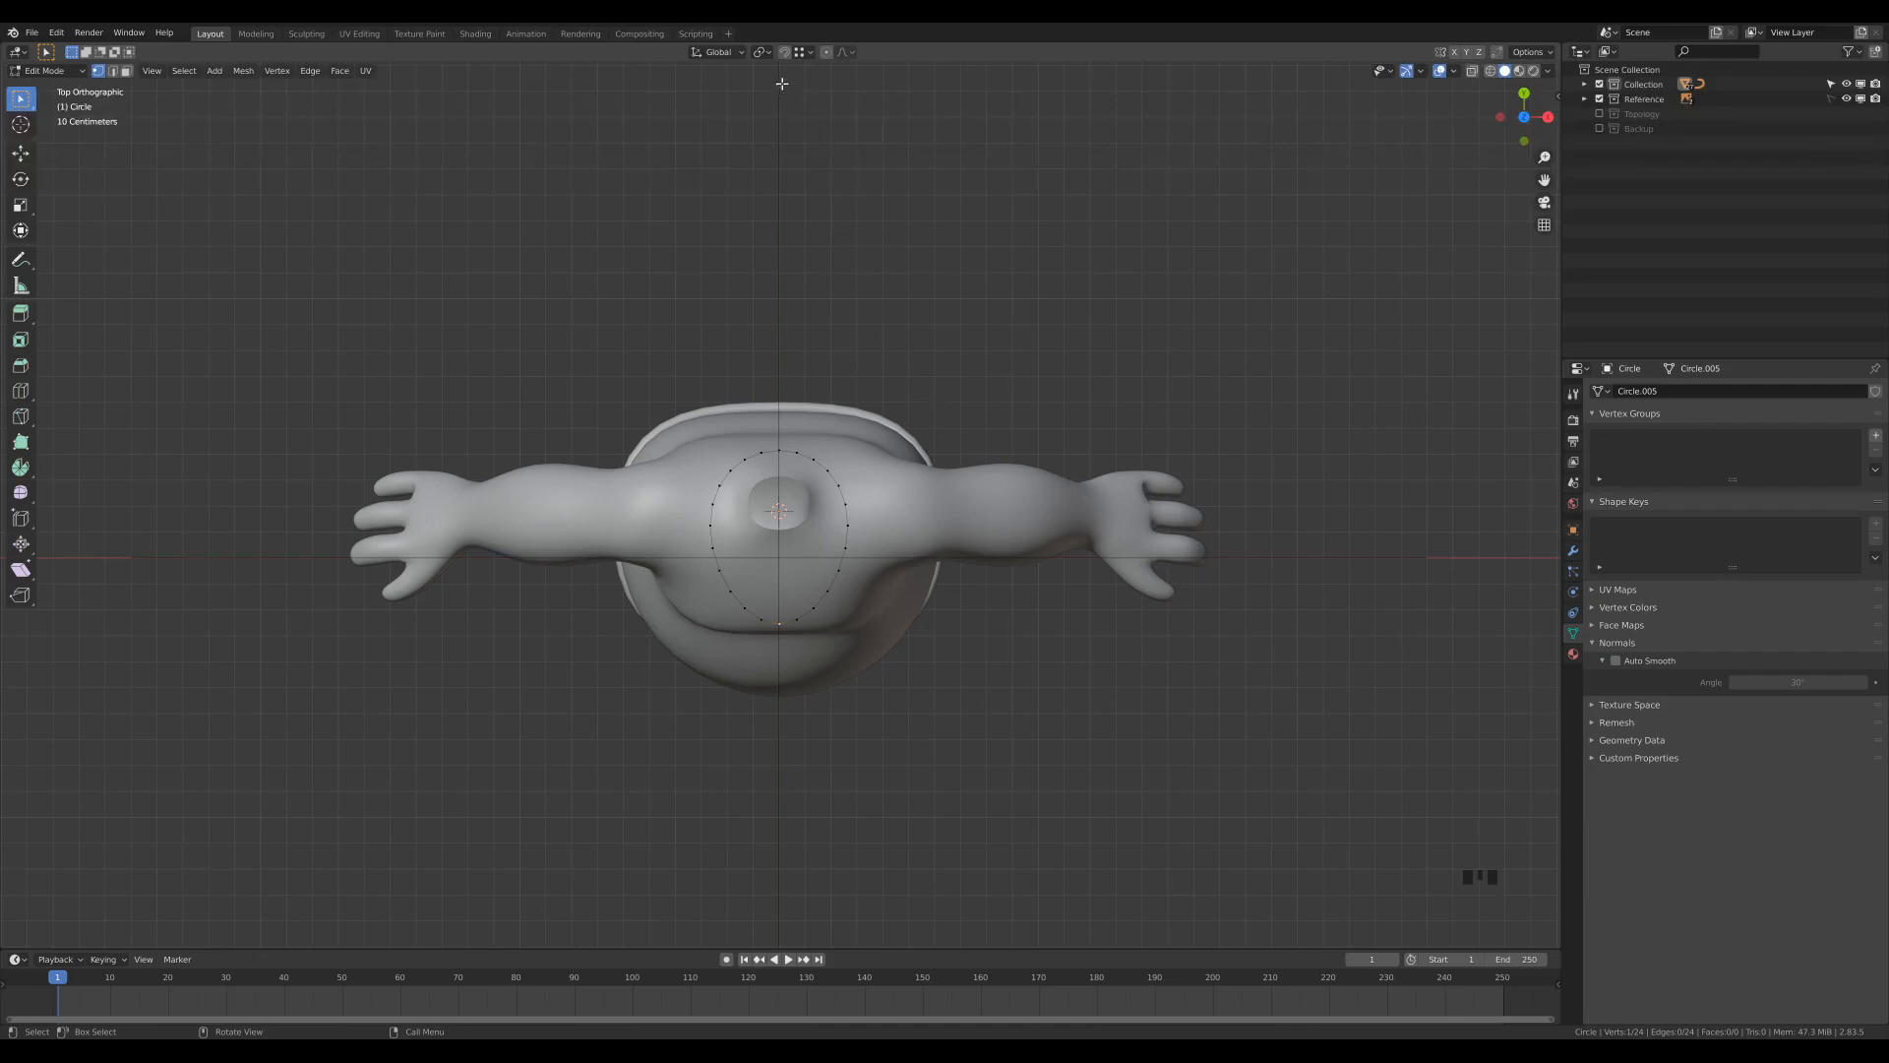
Step: Set the snapping target to Face
left_click(805, 54)
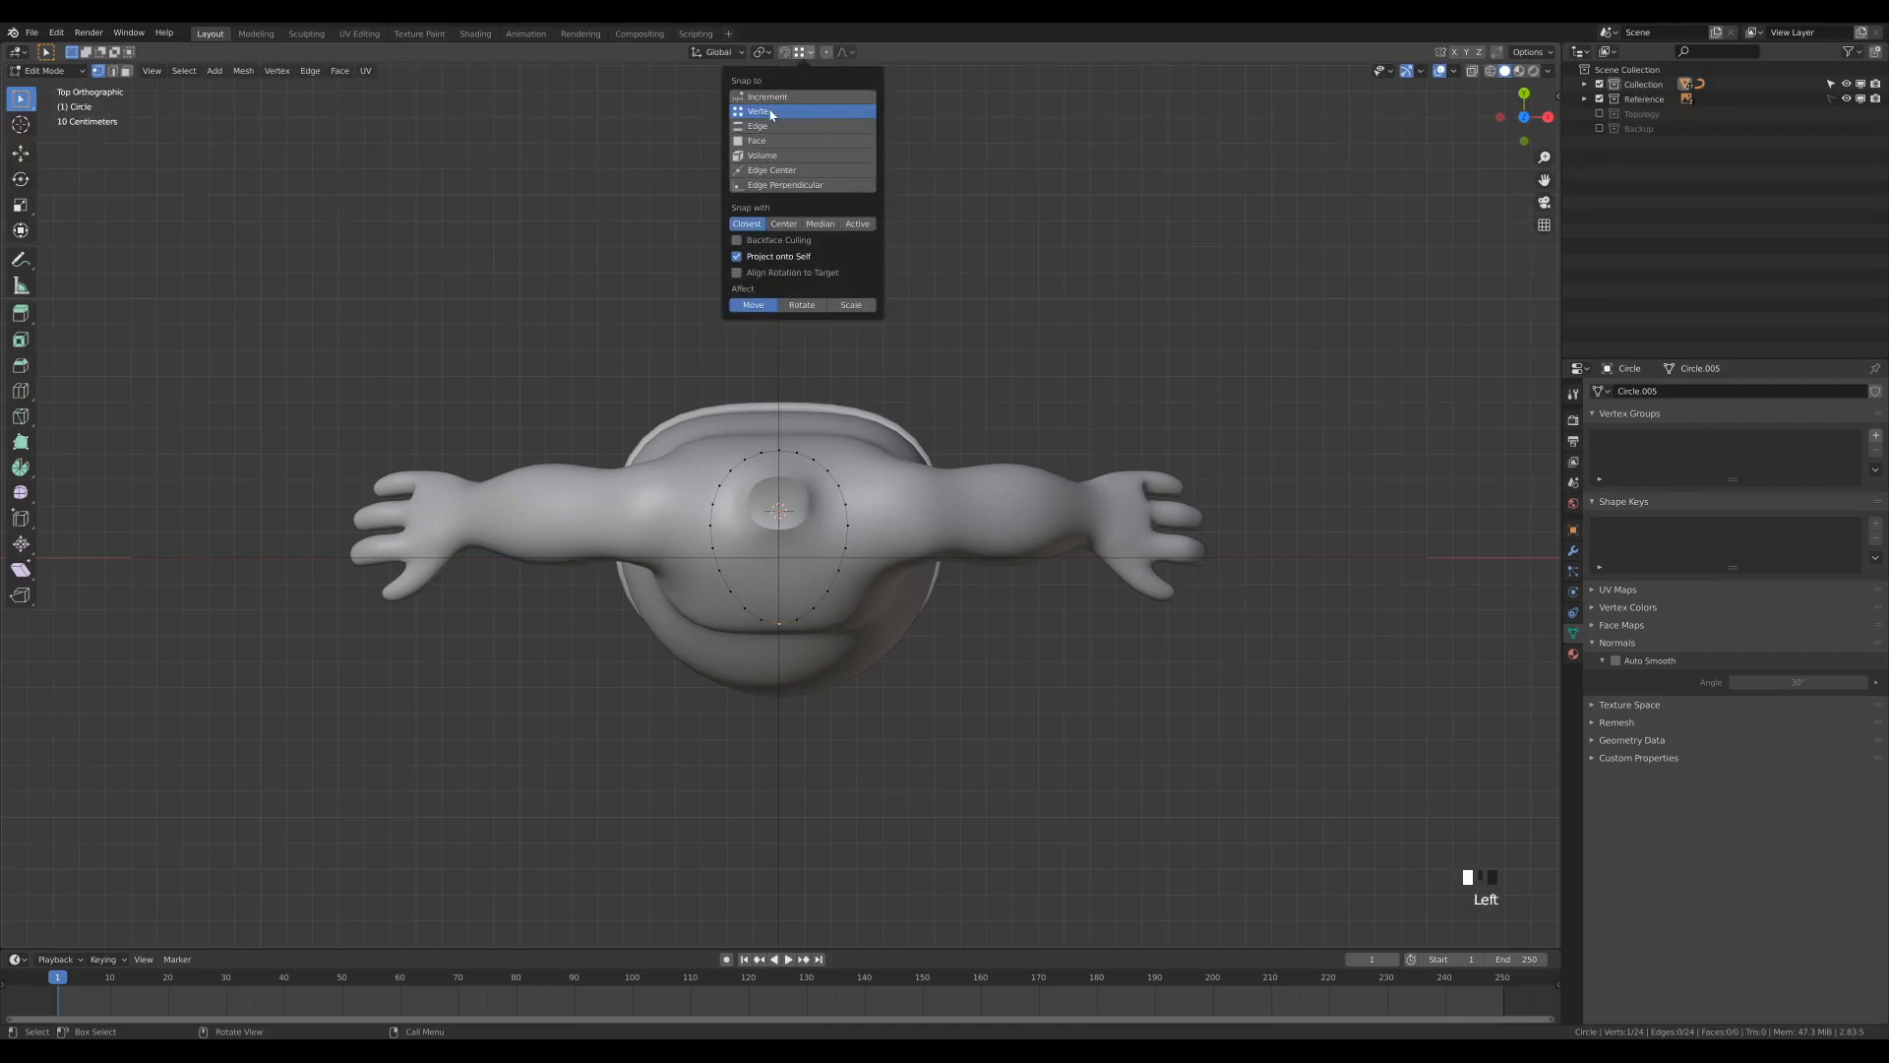
left_click(766, 141)
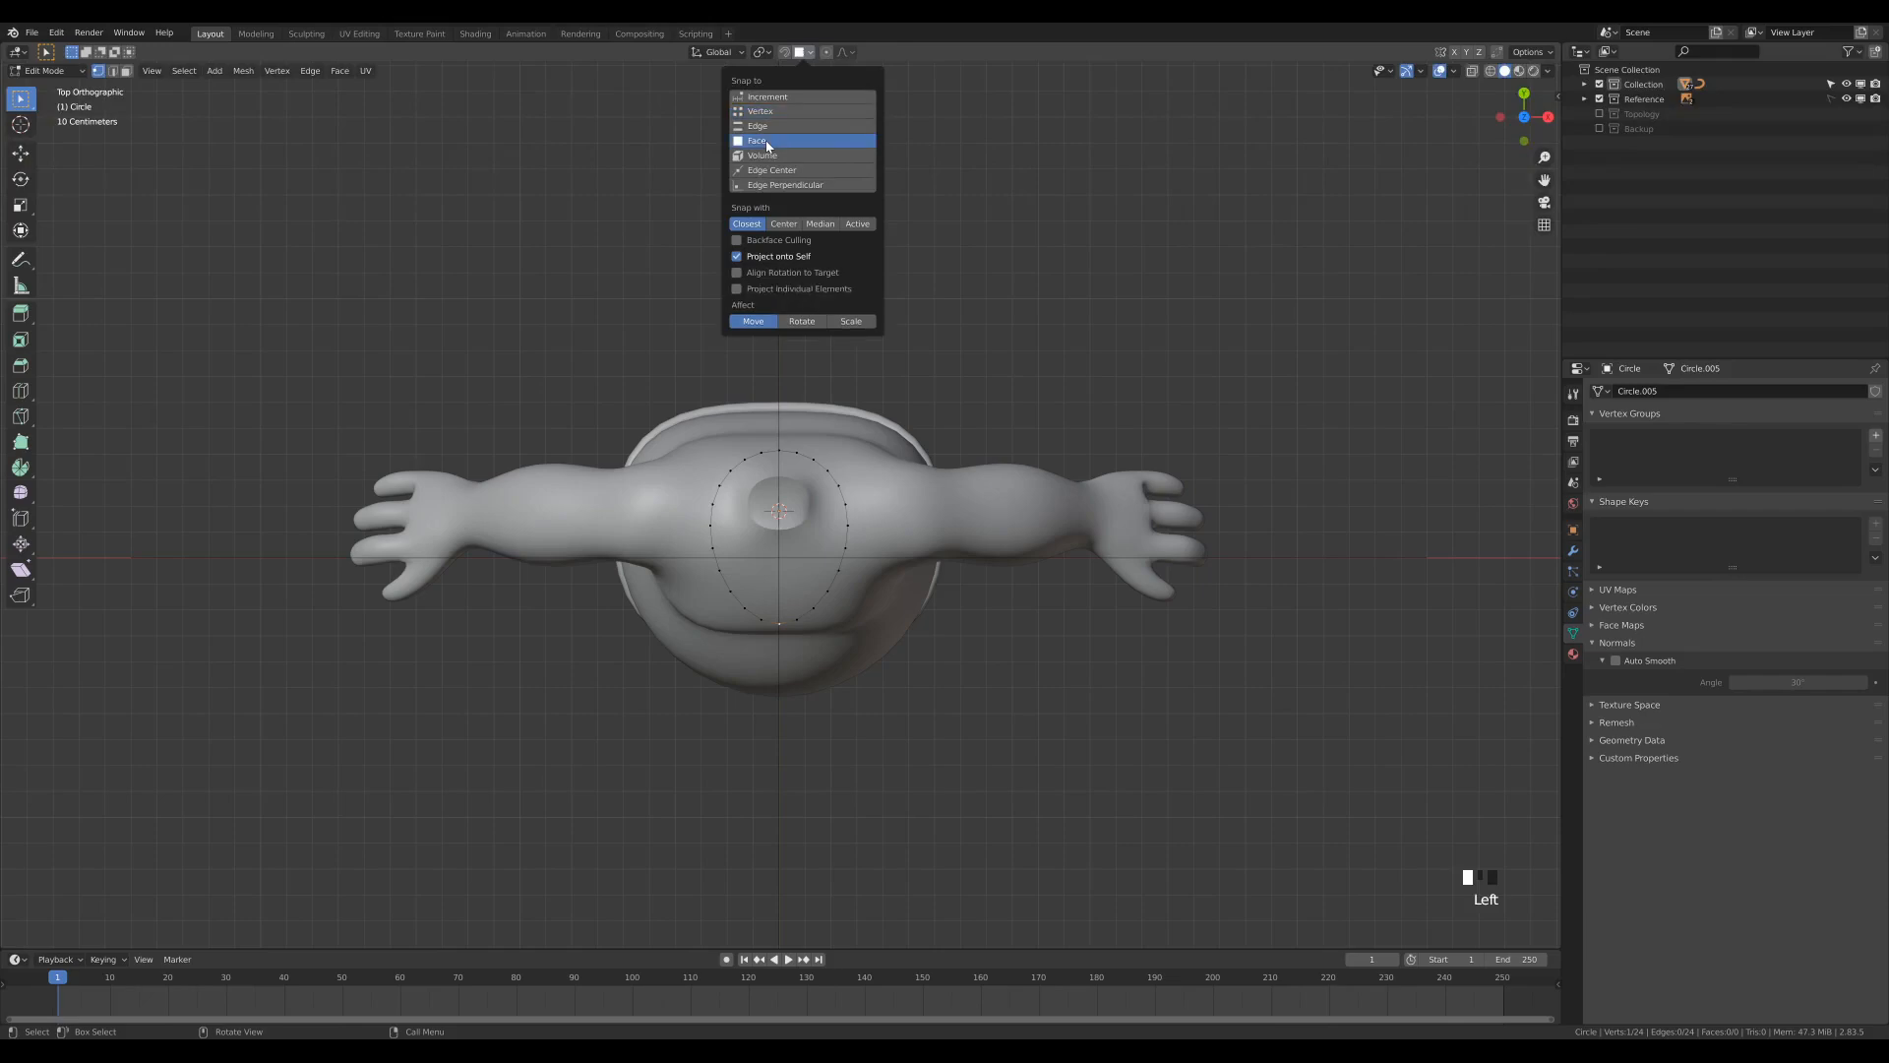
left_click(805, 54)
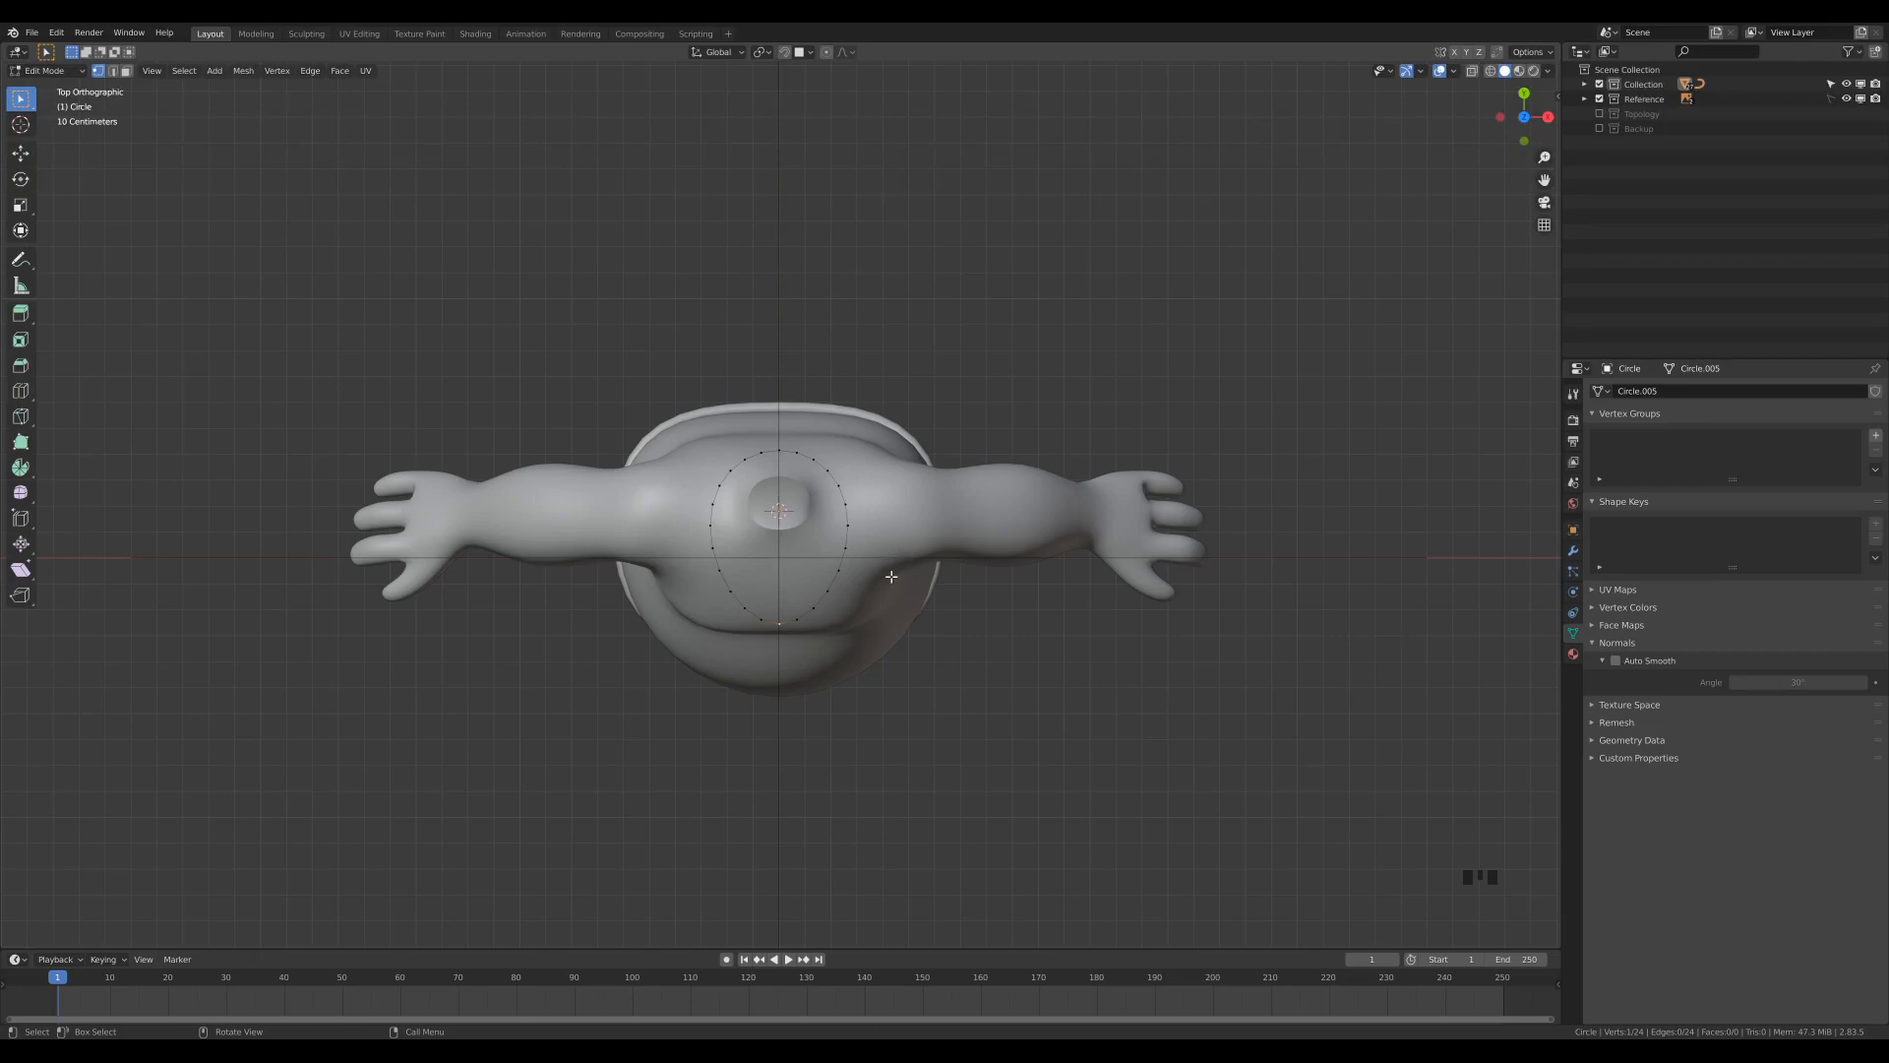
Step: Move all of the loop's vertices along Z with face snapping from the top view to project them onto the body
middle_click_drag(919, 584, 765, 317)
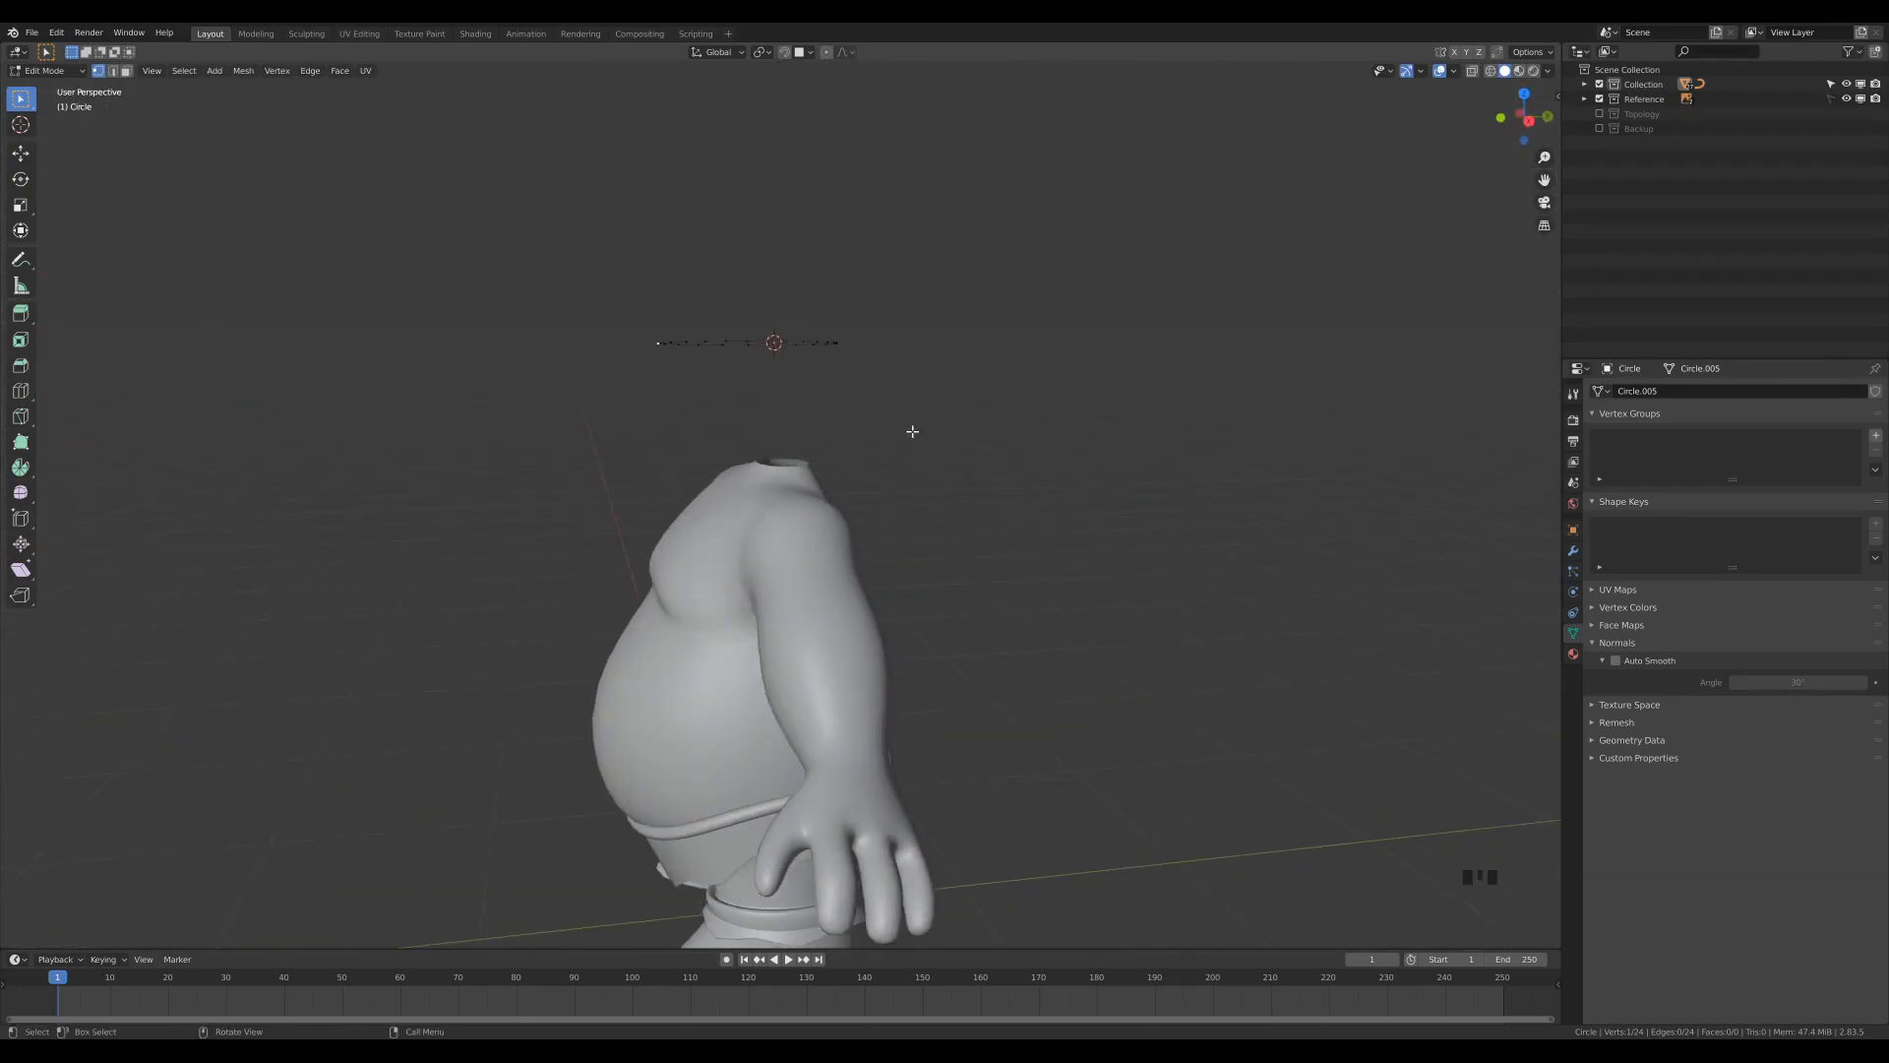
middle_click_drag(917, 461, 937, 473)
key("KP_7")
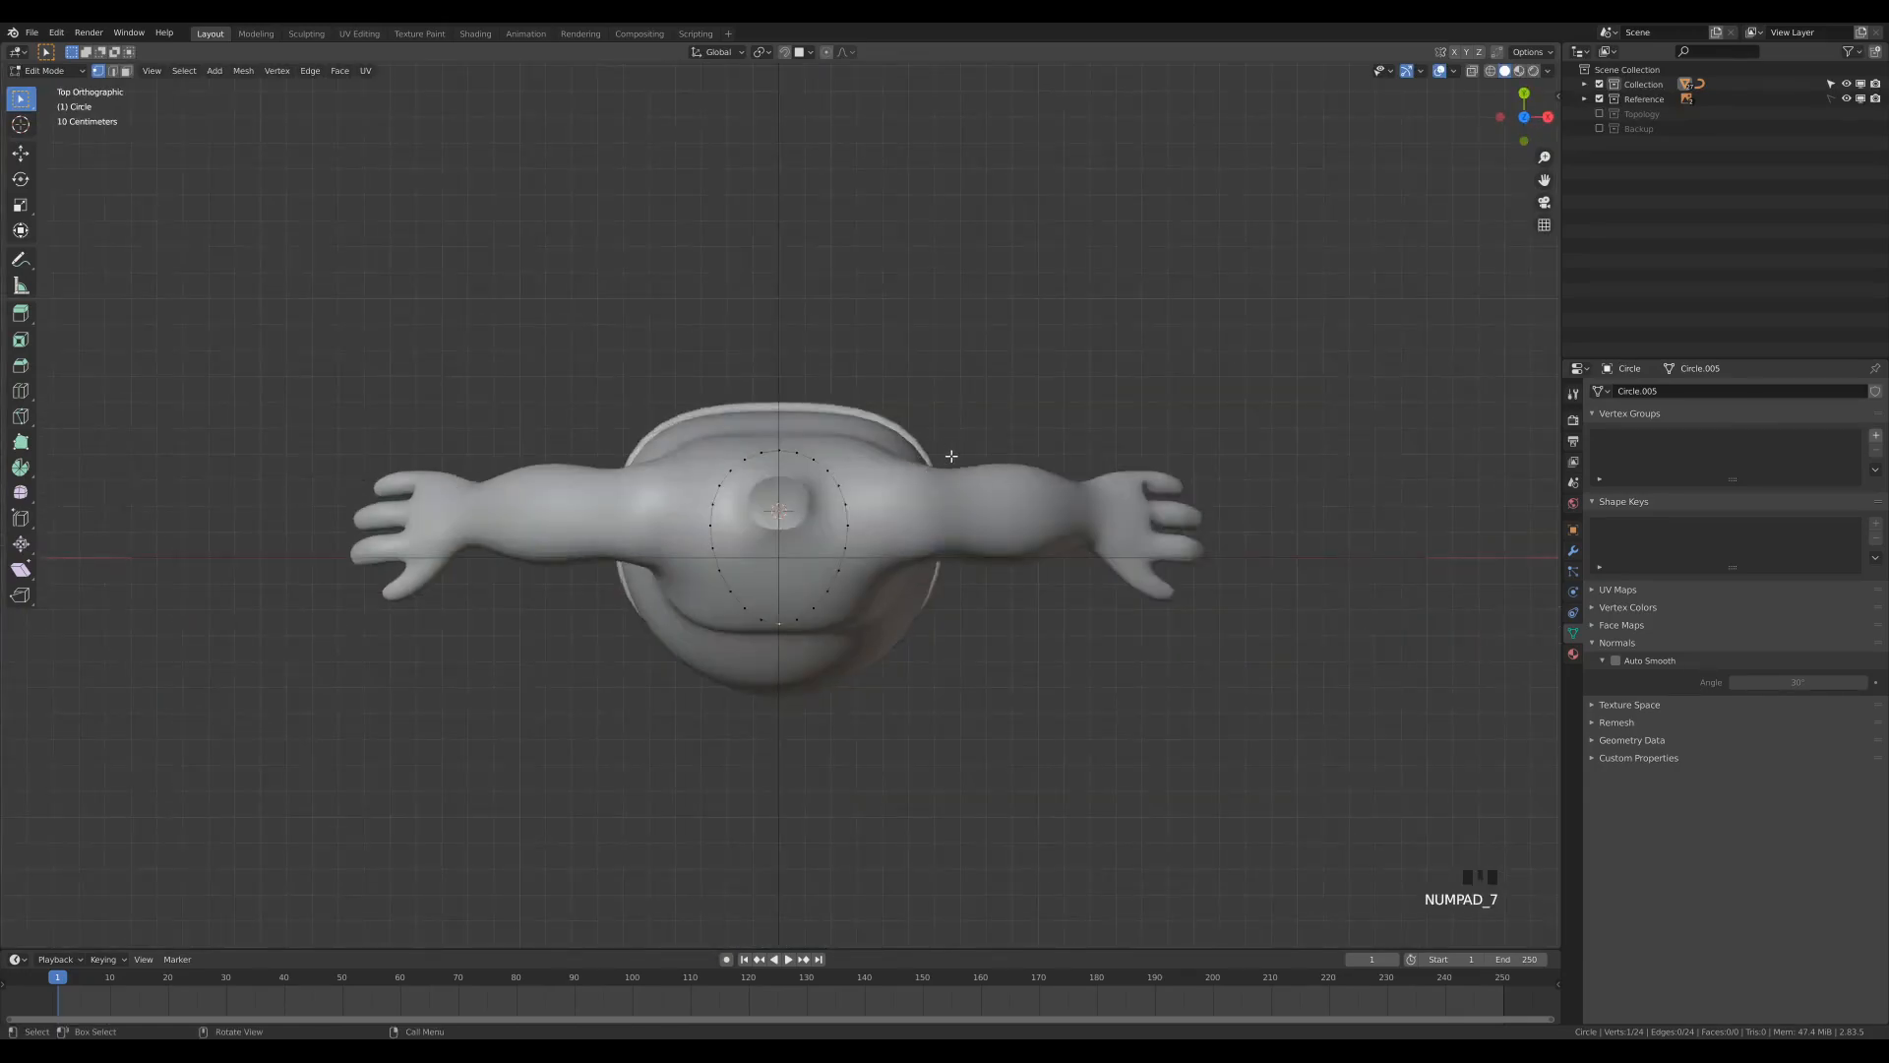
key("a")
key("g")
key("z")
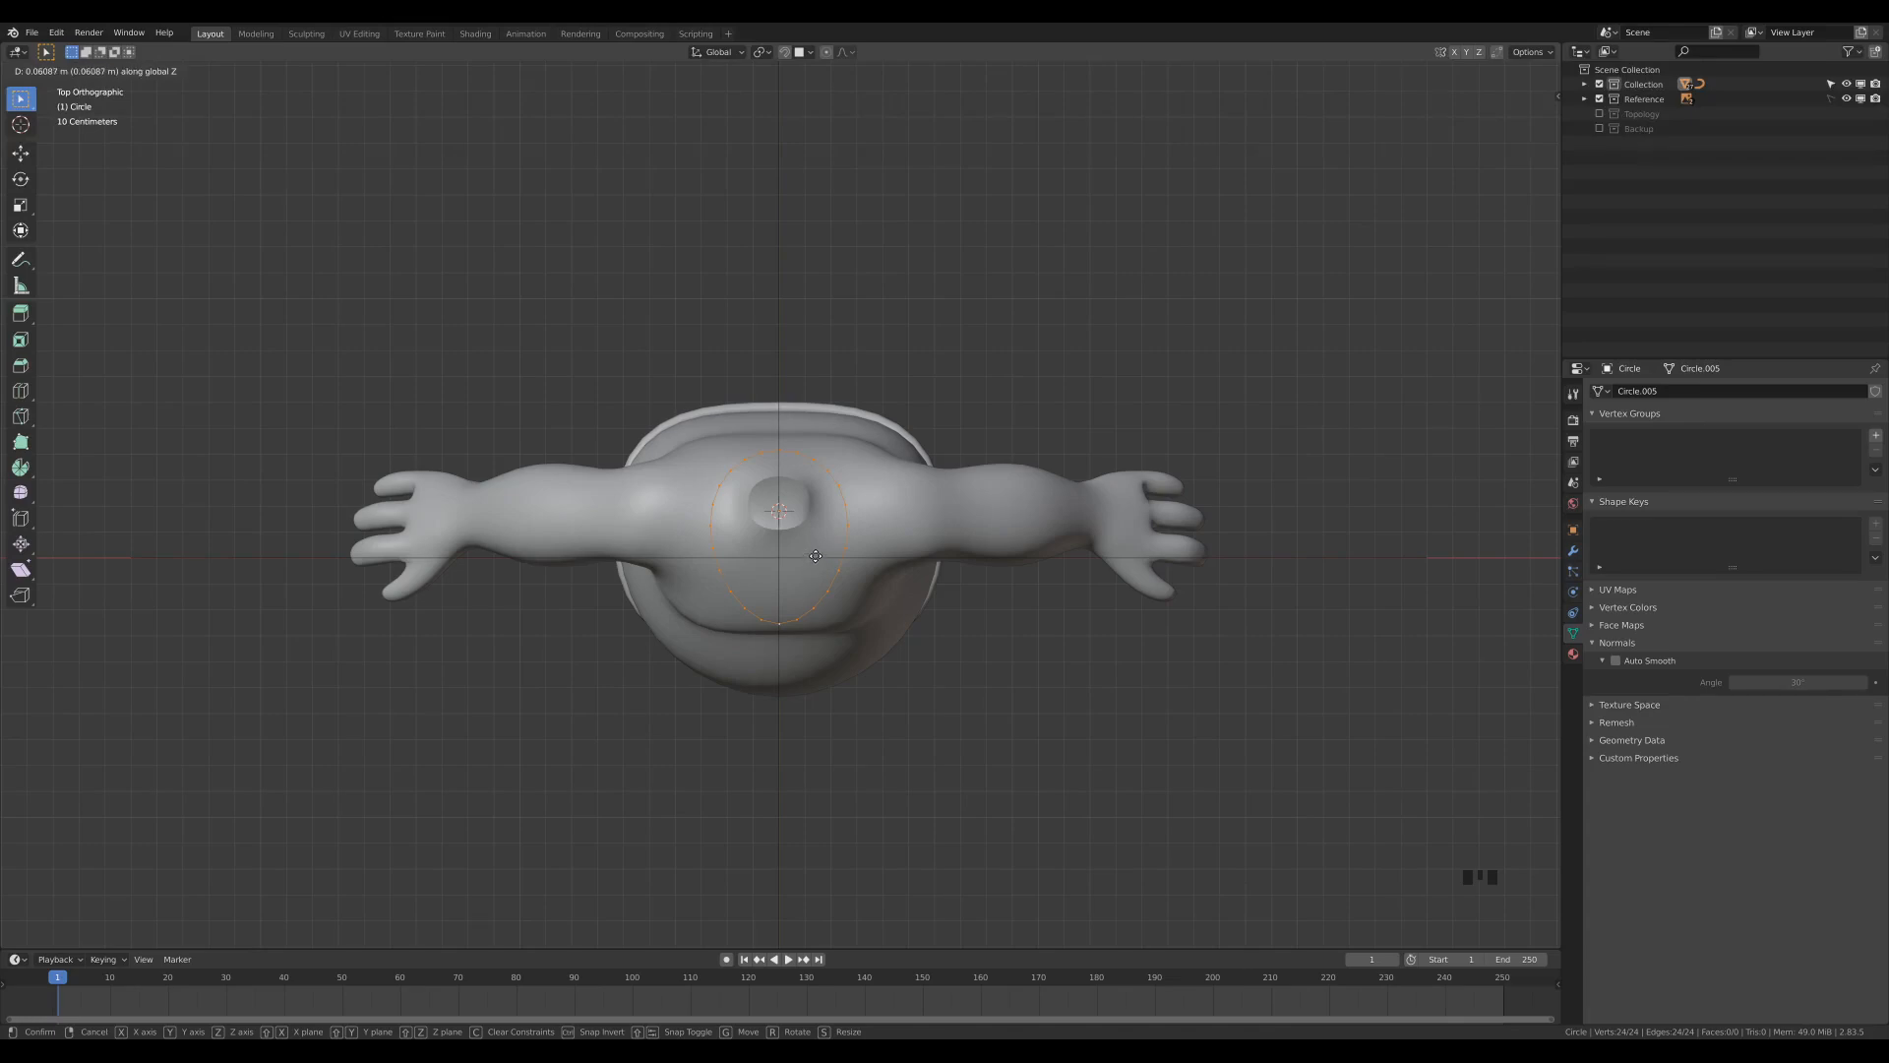
left_click(814, 556)
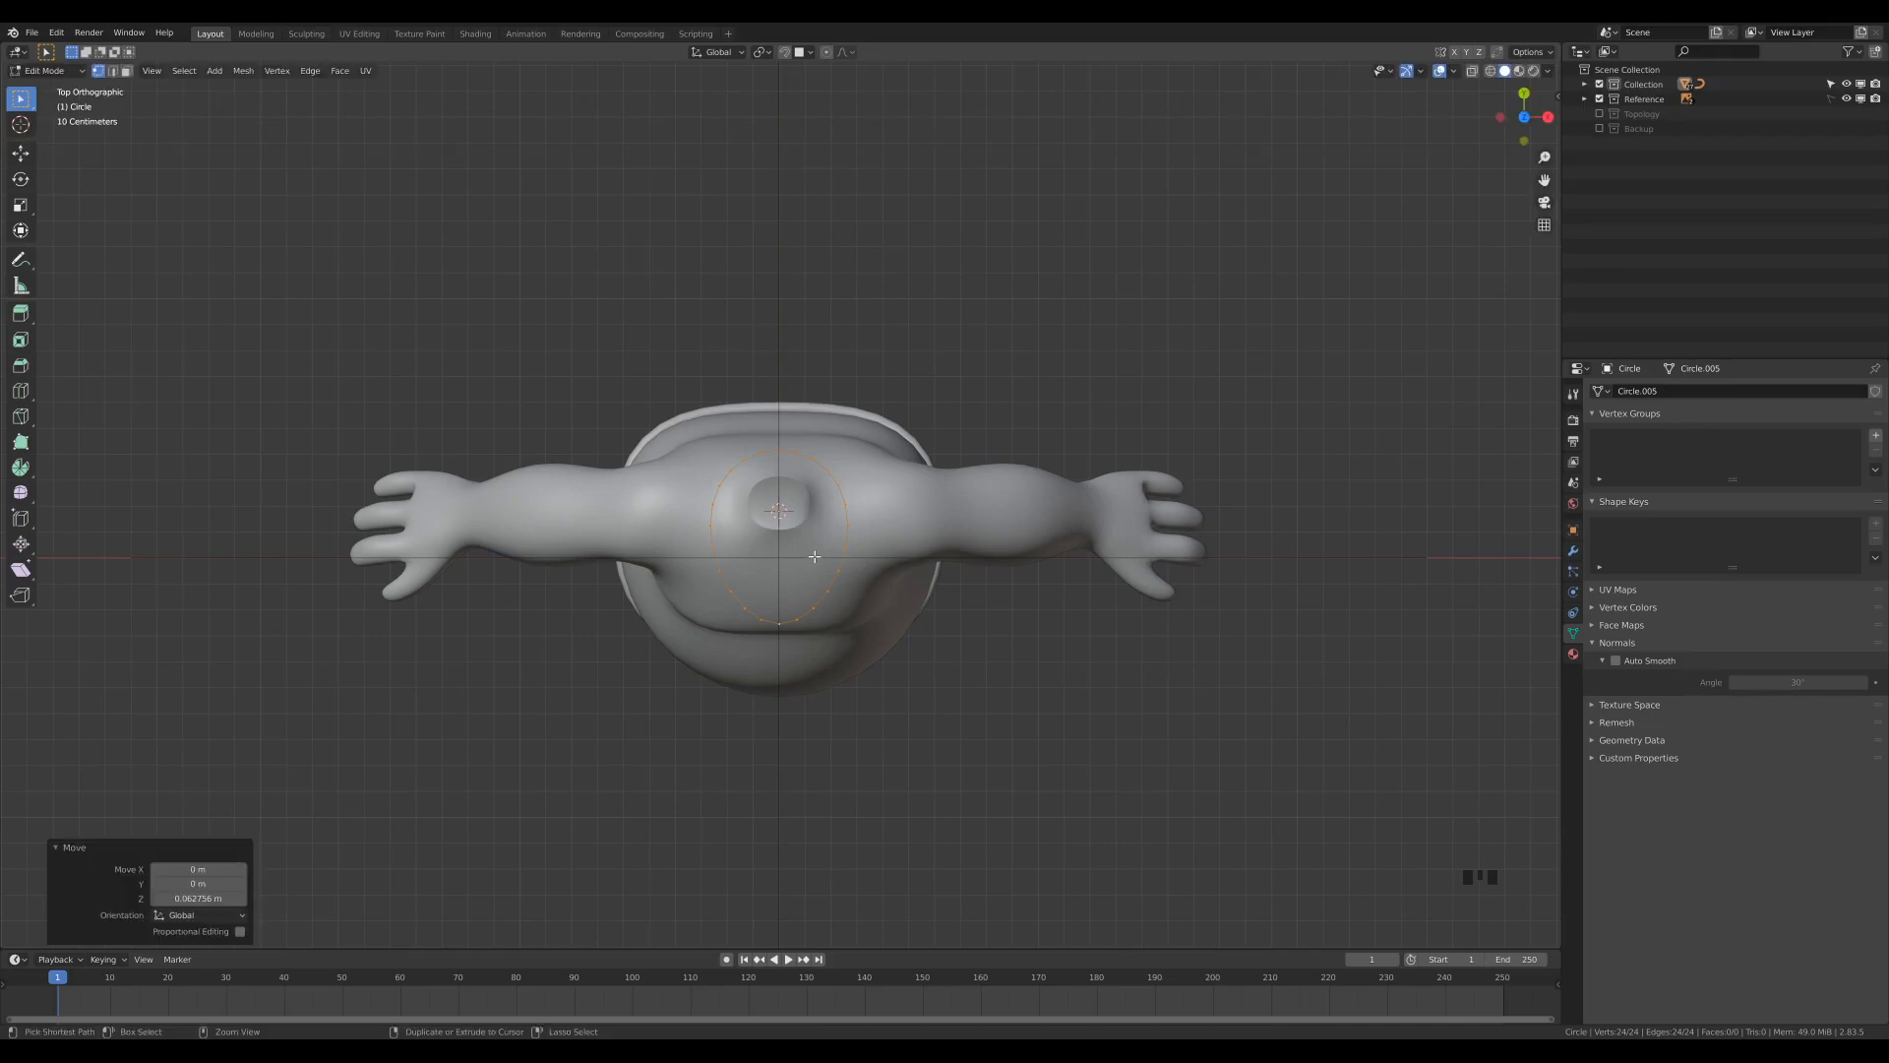
Step: Lower the loop's front centre vertex about 0.28 m along Z with proportional editing at a size of about 0.35
middle_click_drag(815, 556, 775, 476)
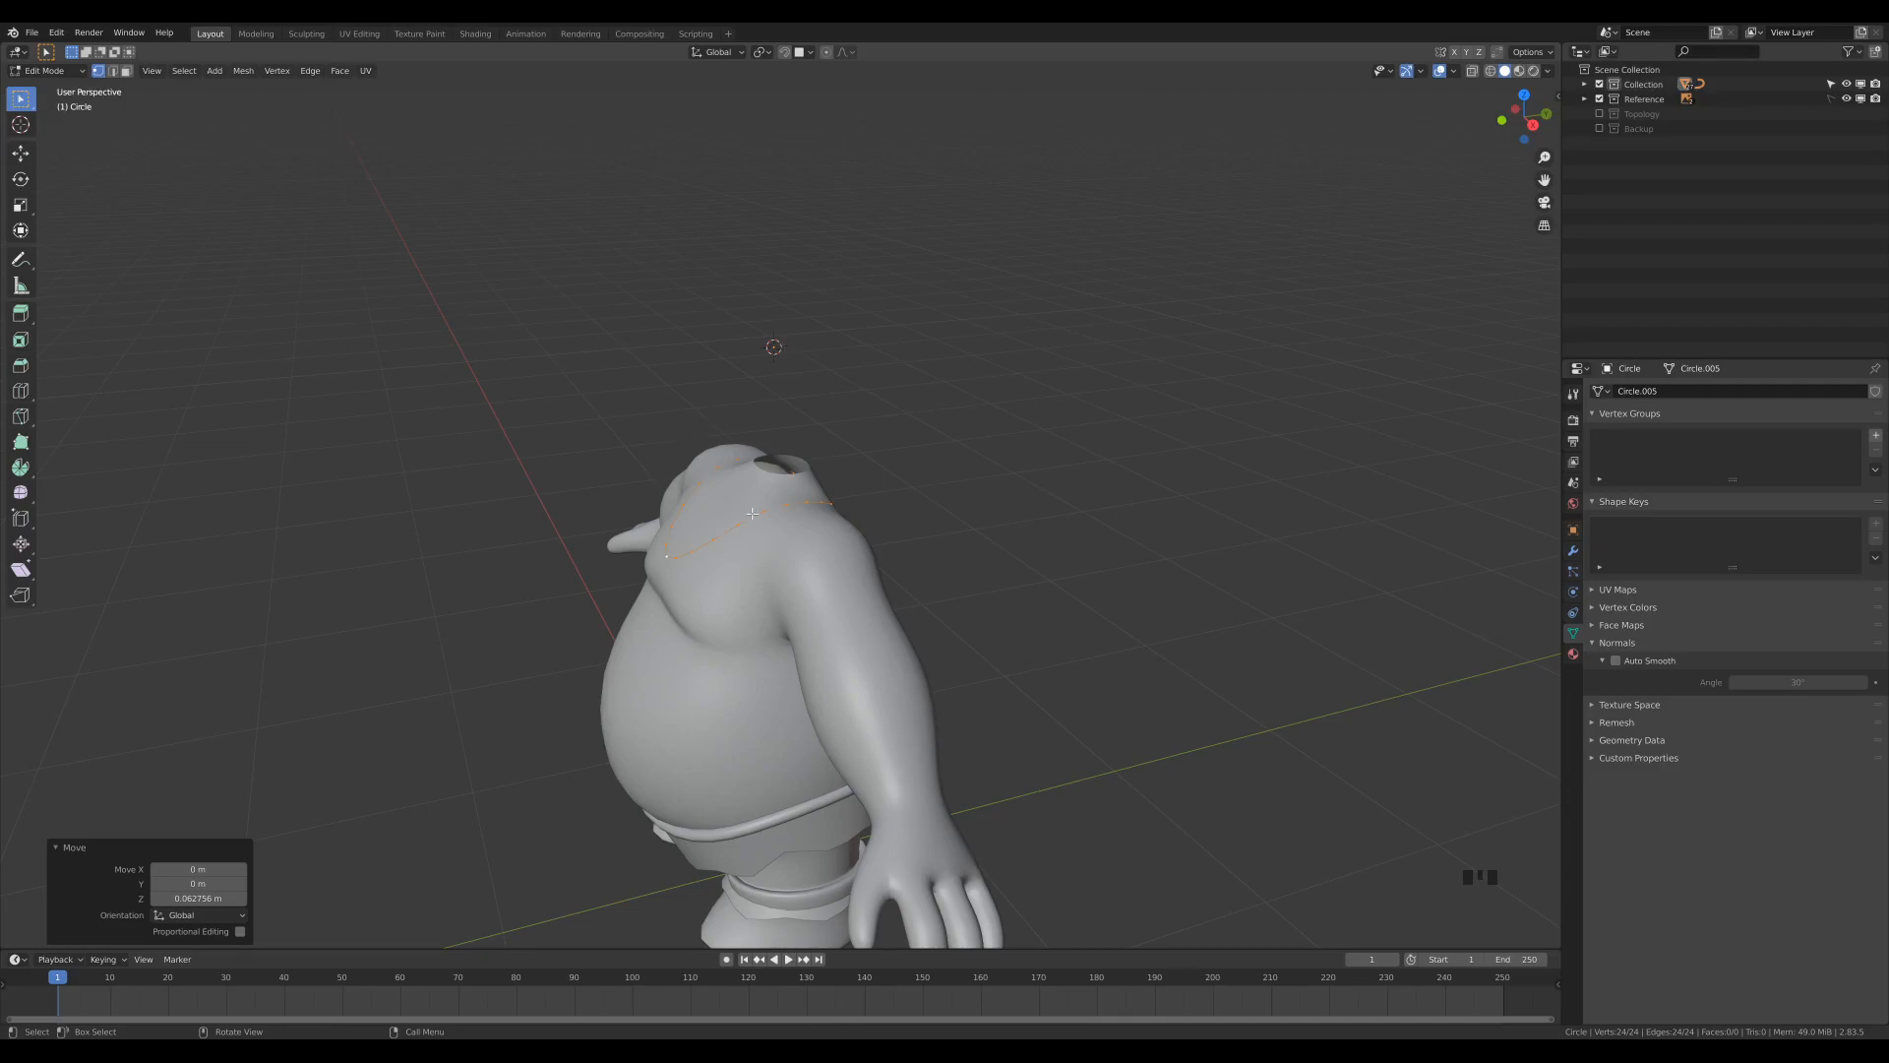
mouse_move(919, 496)
middle_mouse_down()
mouse_move(968, 488)
mouse_move(893, 516)
middle_mouse_up()
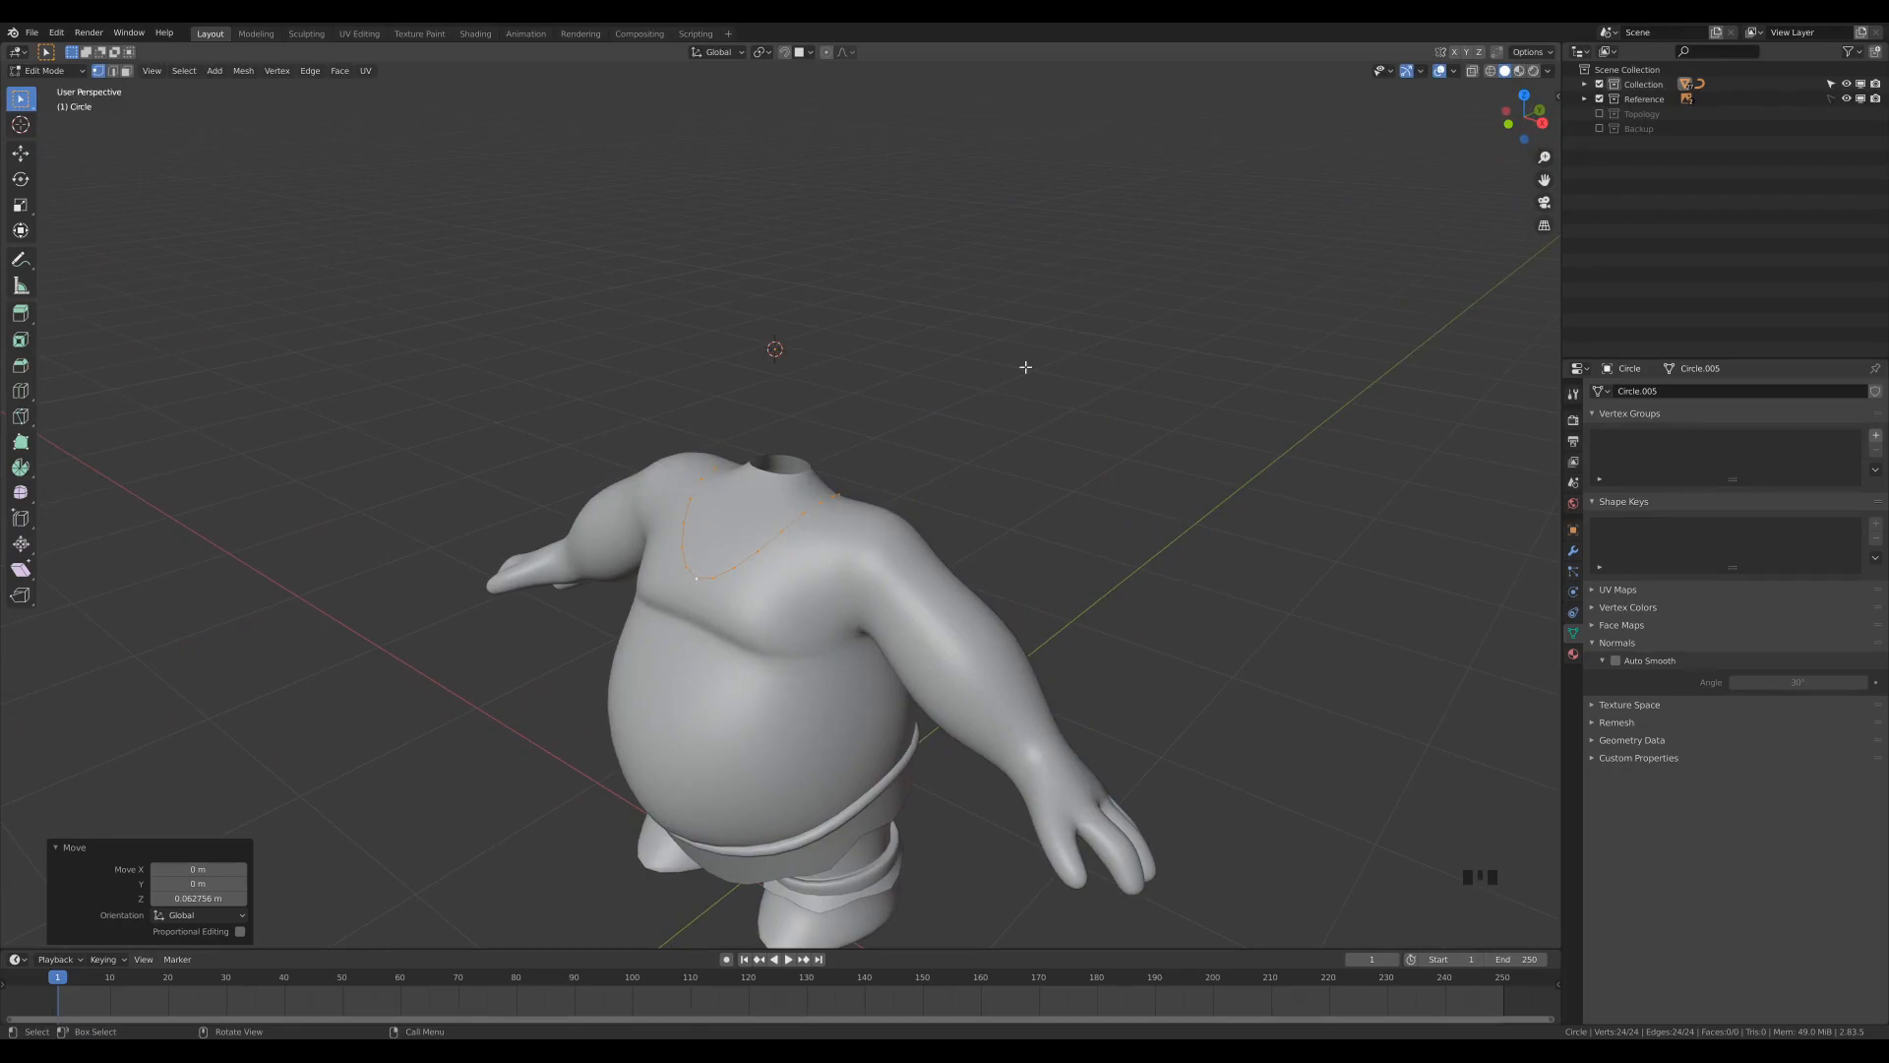
key("KP_1")
left_click(789, 541)
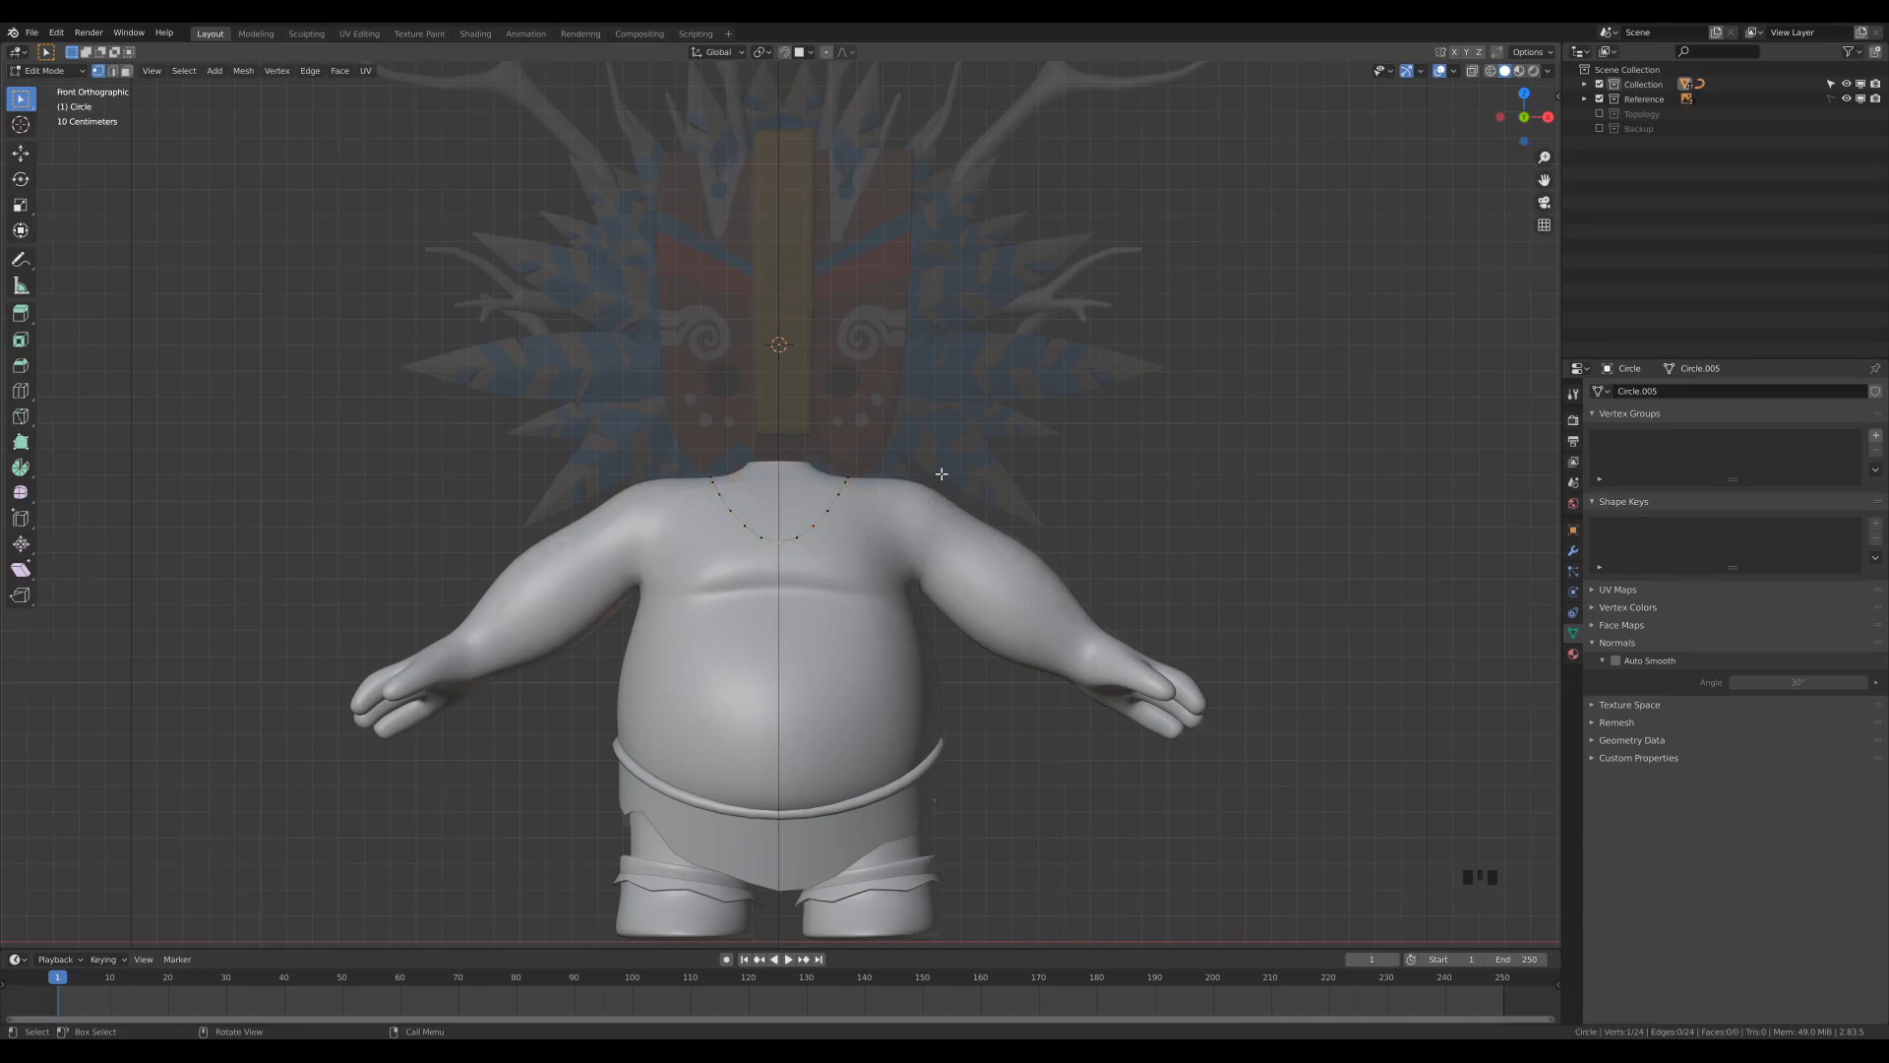
key("o")
scroll(972, 374, "up", 3)
key("g")
key("z")
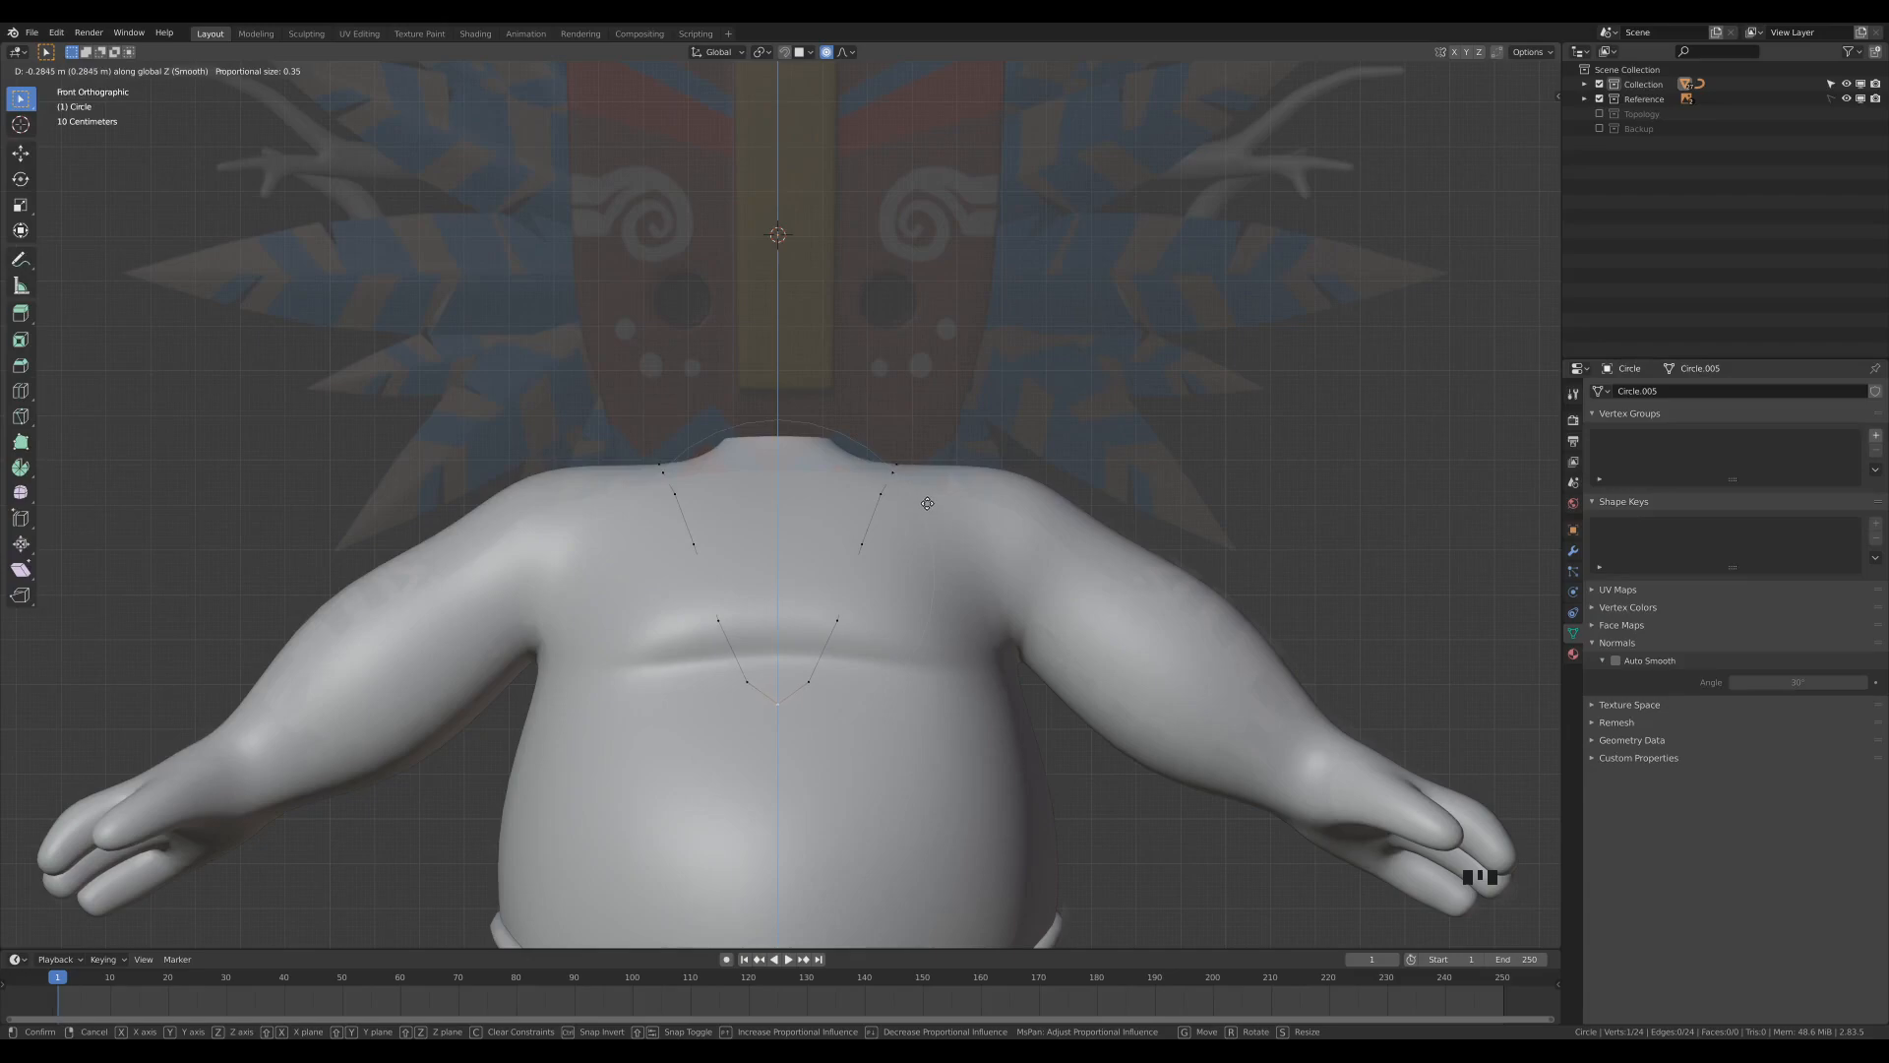
left_click(927, 503)
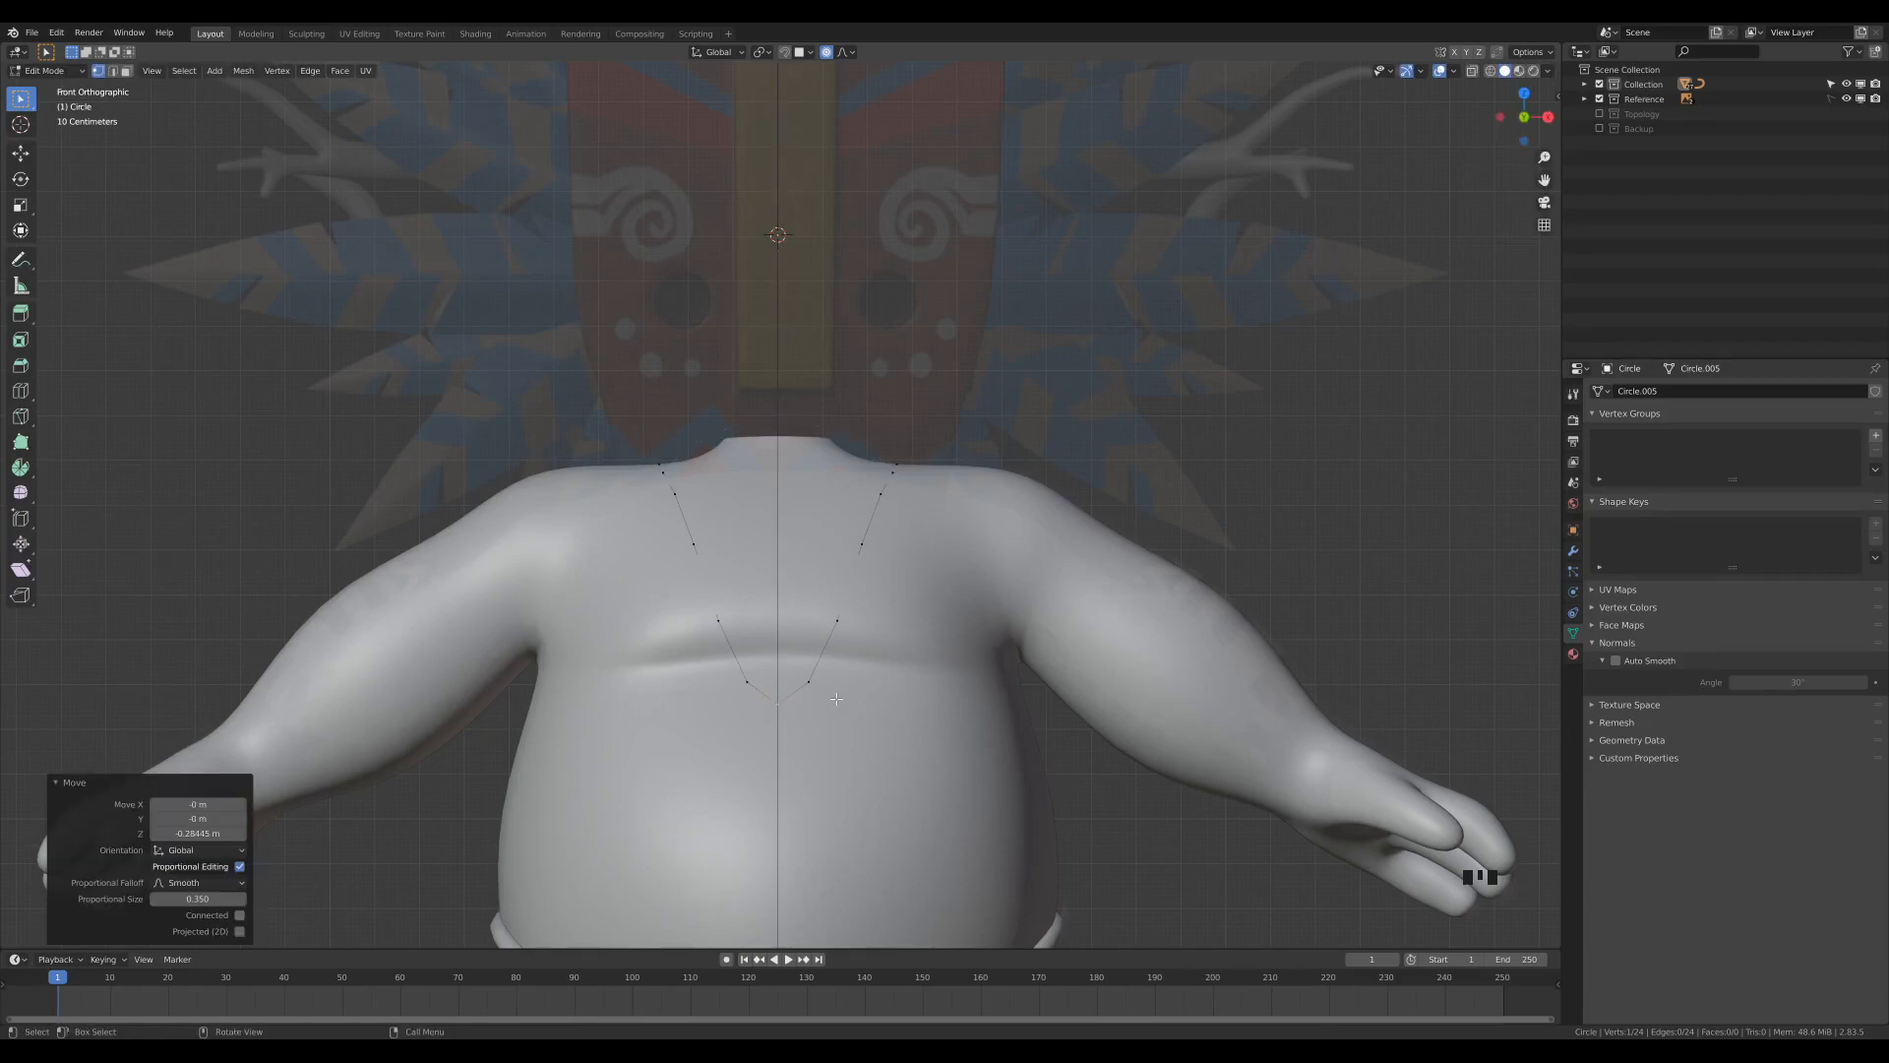
Step: From the side, shift the lowest vertex about 0.05 m forward and 0.03 m up with proportional editing, following the reference necklace
key("KP_3")
scroll(708, 729, "up", 1)
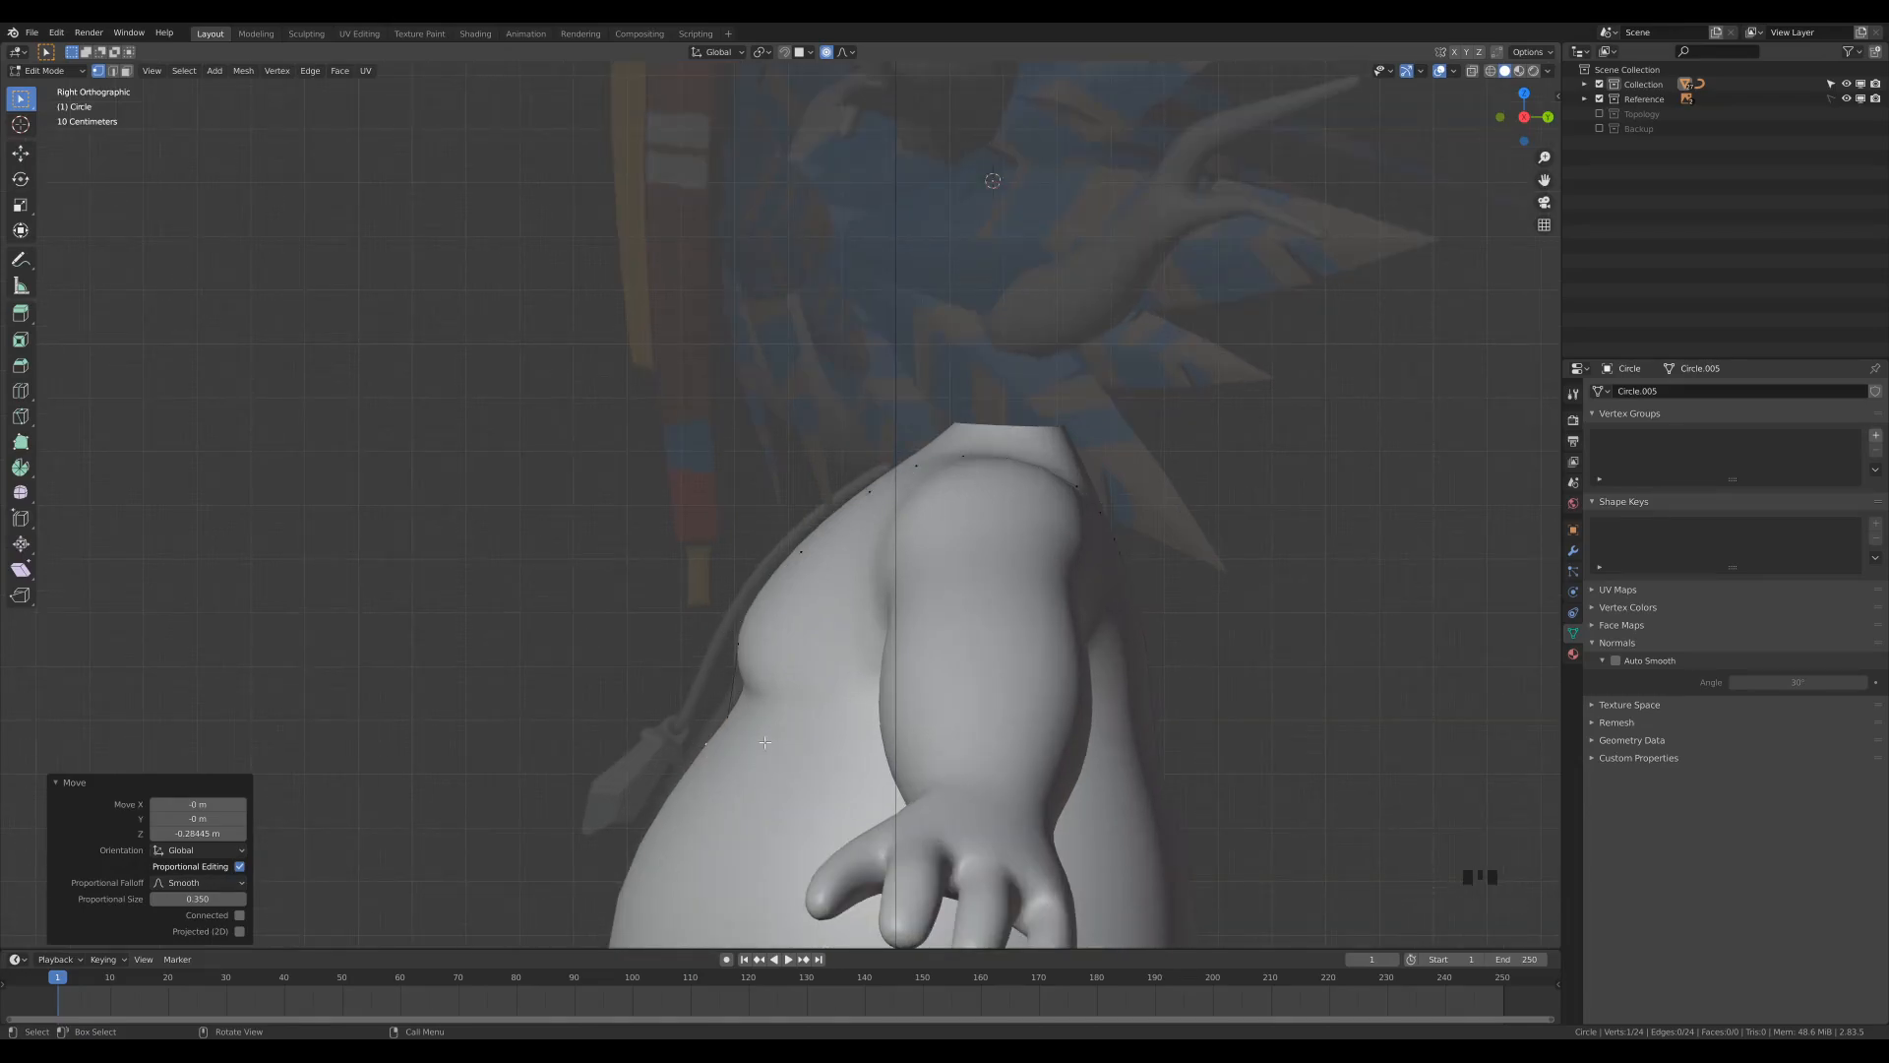
key("g")
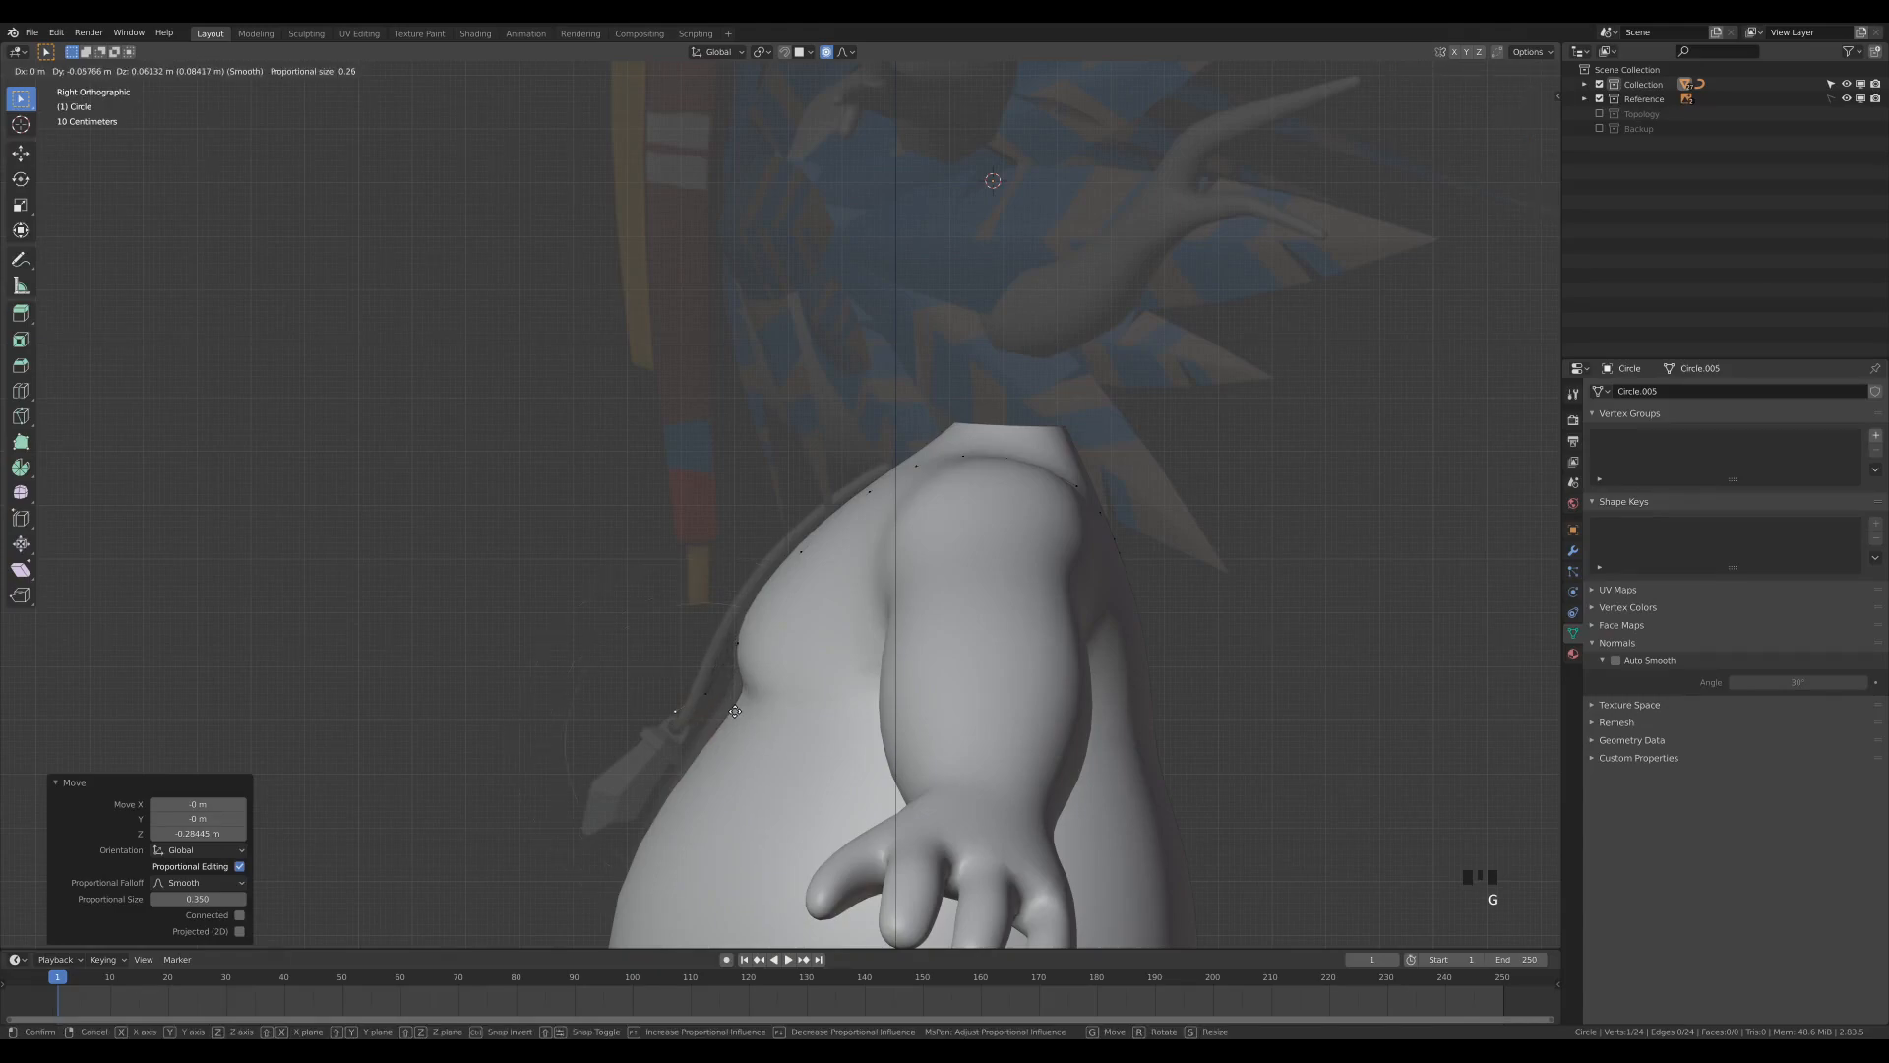
scroll(733, 711, "down", 8)
left_click(737, 725)
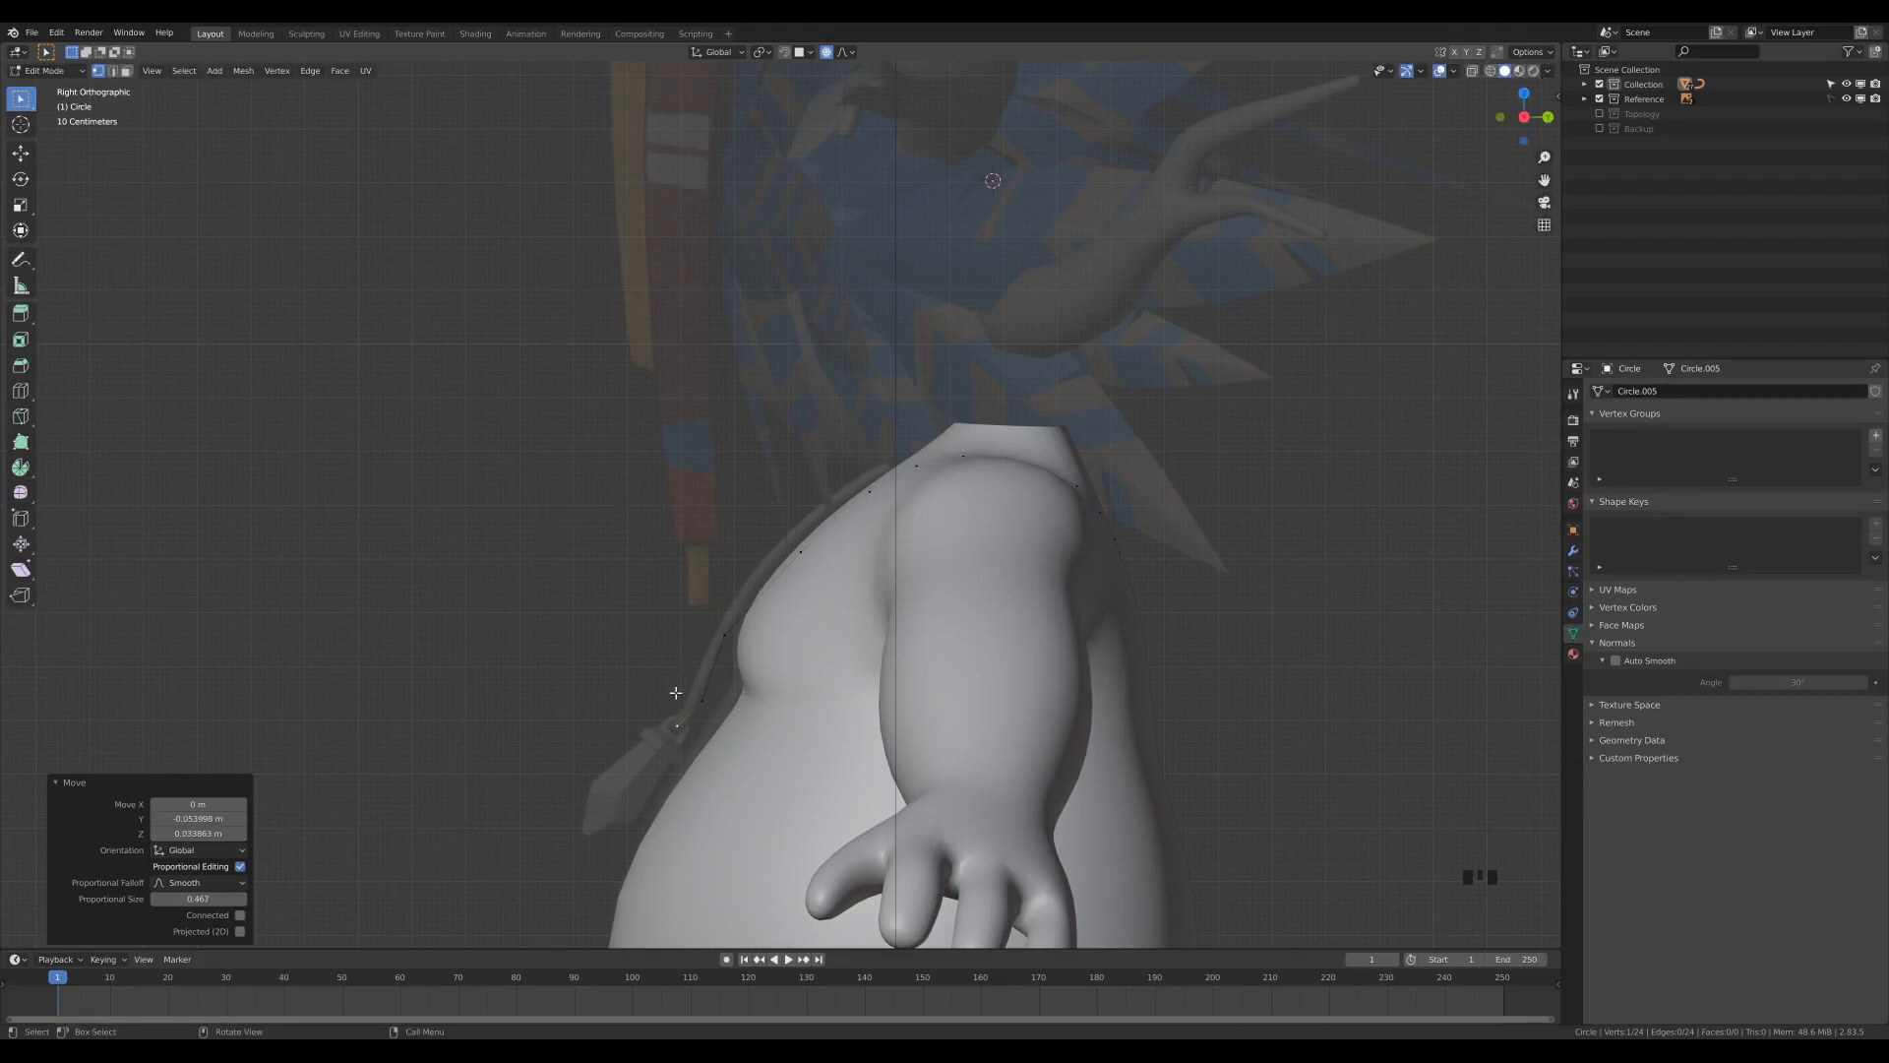
Step: With X-ray on and proportional editing off, move the two vertices beside the lowest point about 0.013 m forward and 0.025 m up
key("z")
left_click(730, 758)
left_click(726, 714, "shift")
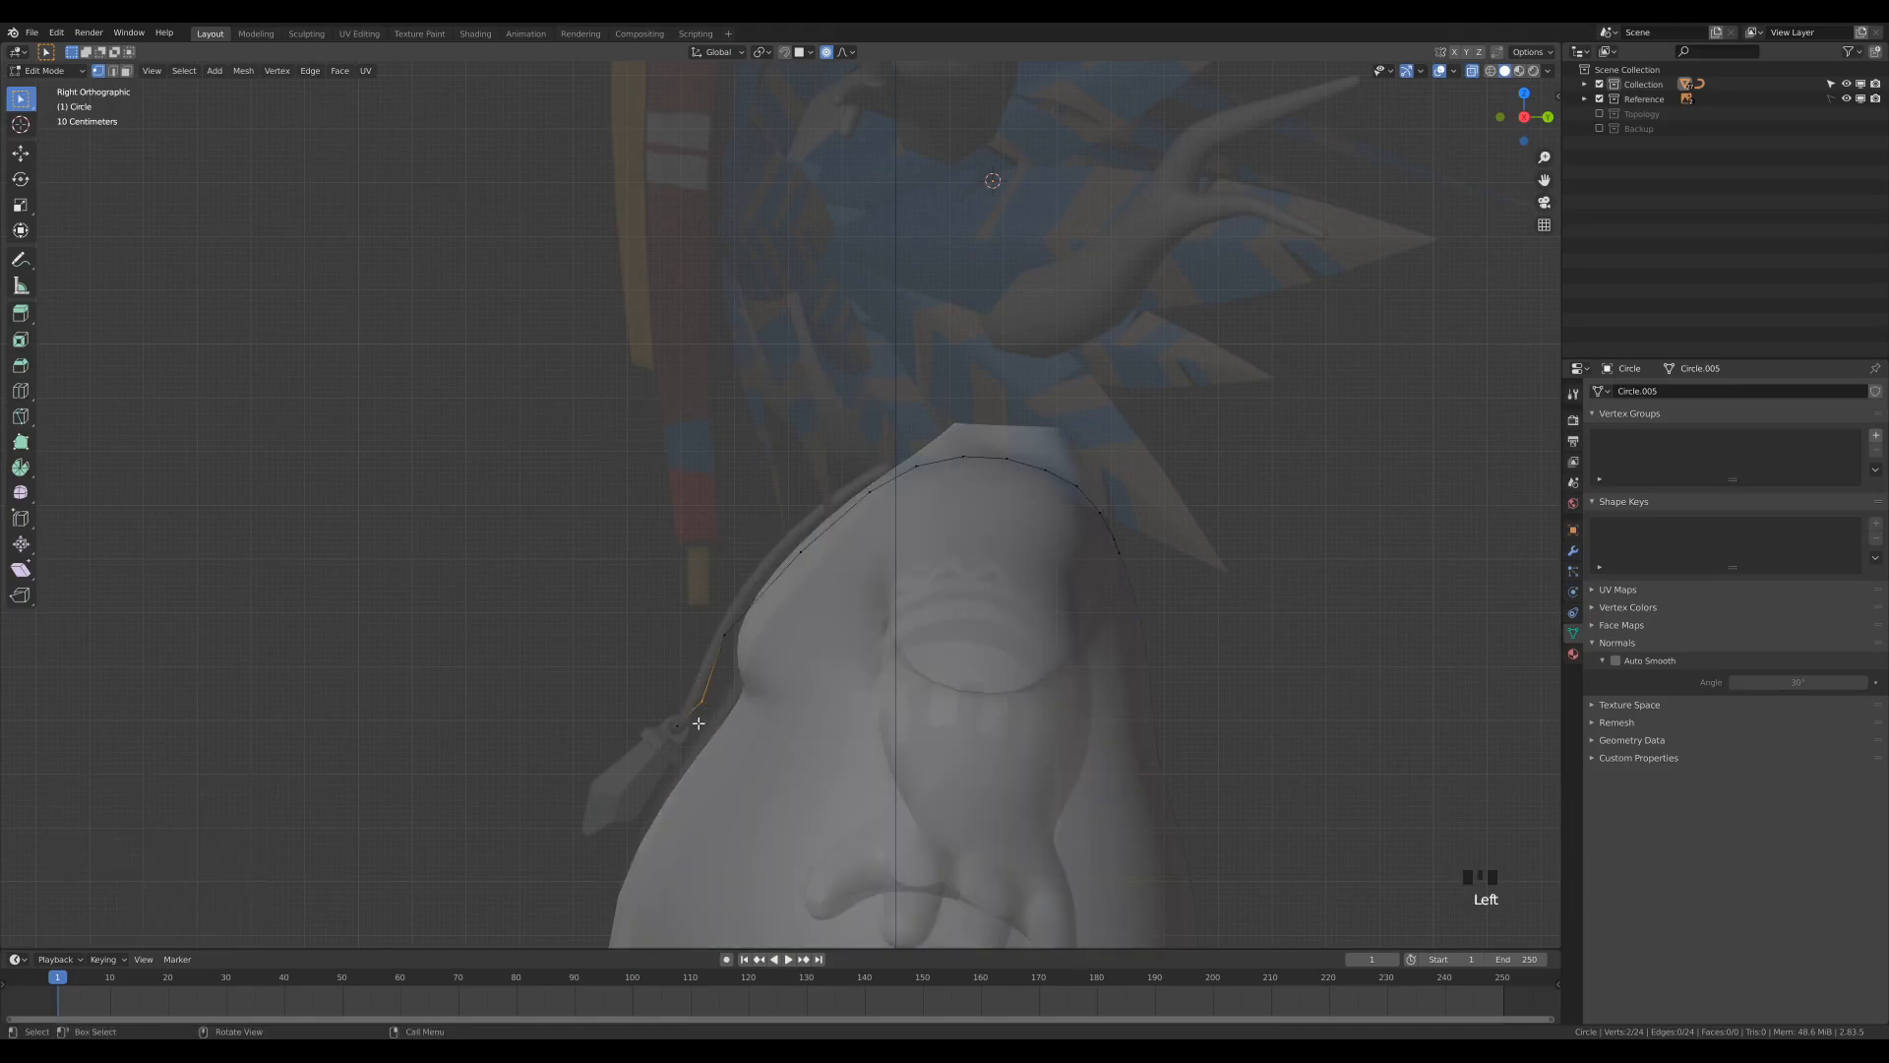
key("o")
key("g")
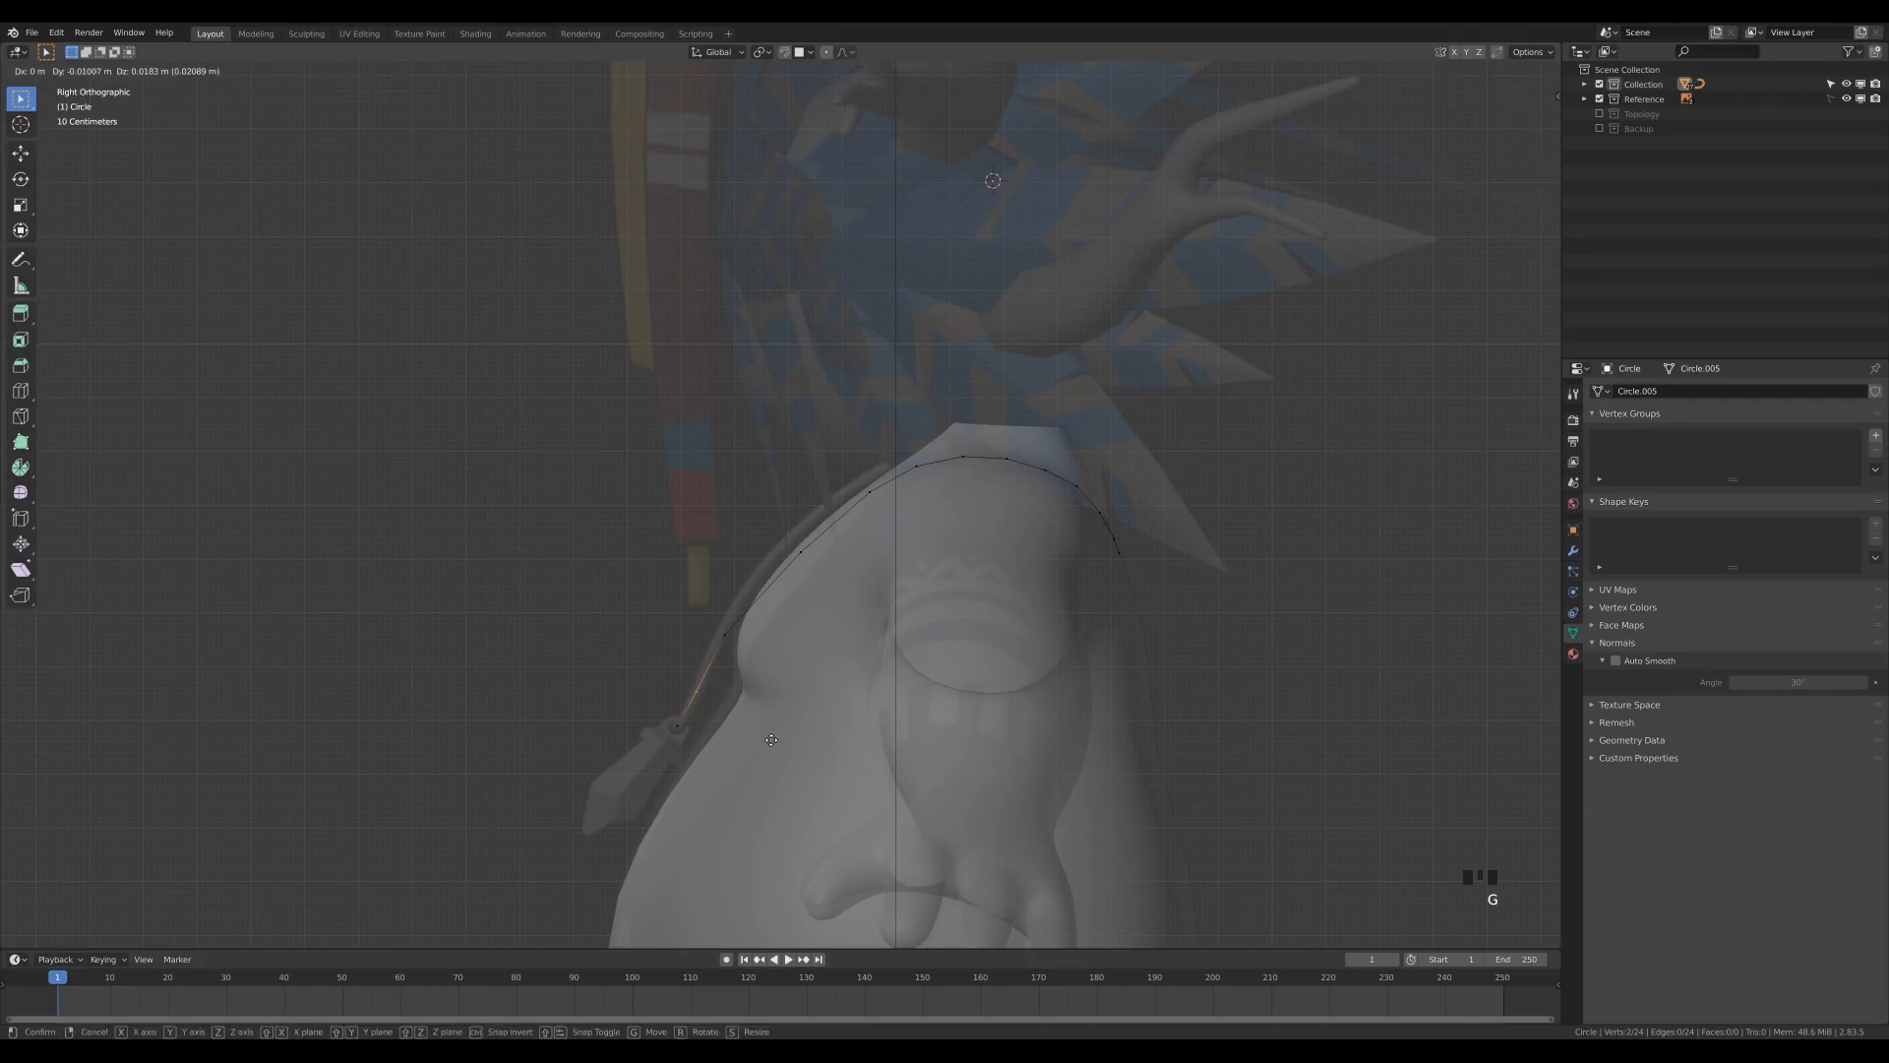
left_click(778, 730)
middle_click_drag(777, 730, 904, 553)
scroll(905, 553, "down", 1)
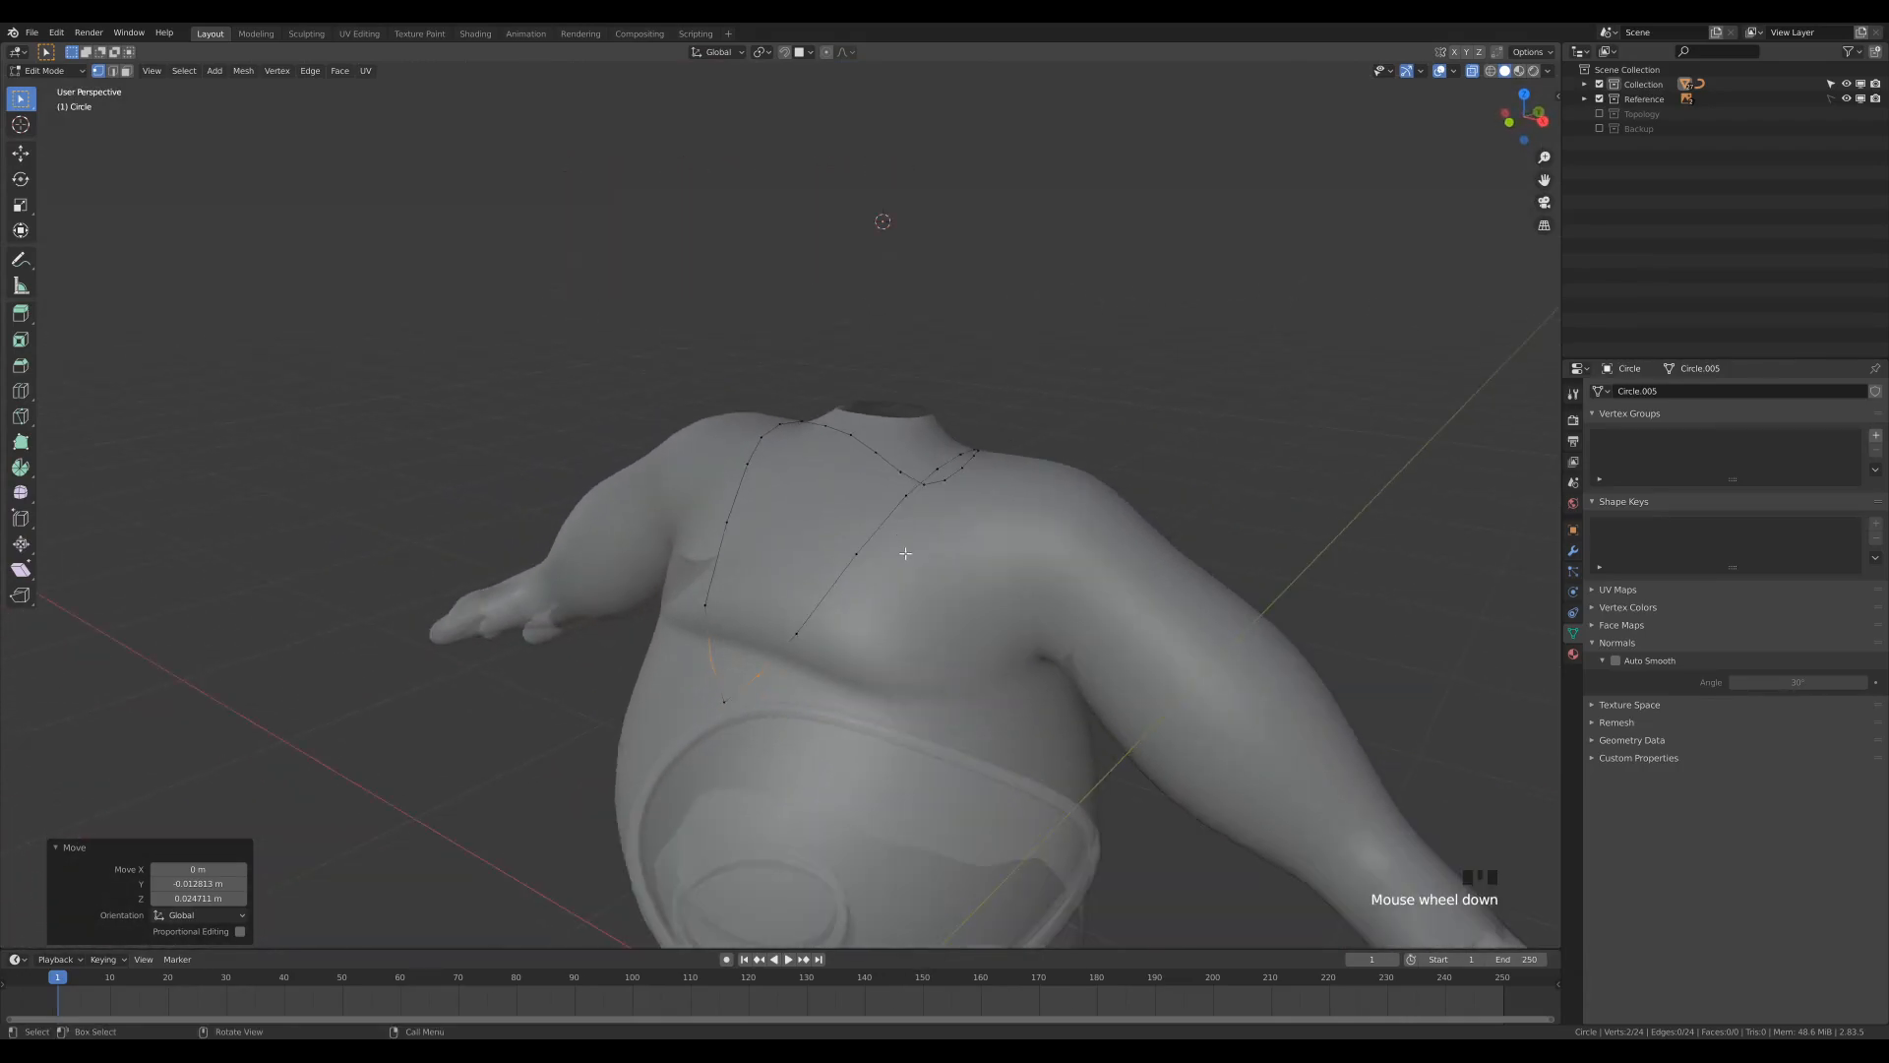
Step: Leave edit mode, turn X-ray off and convert the necklace loop from a mesh to a curve
key("Tab")
key("z")
left_click(924, 642)
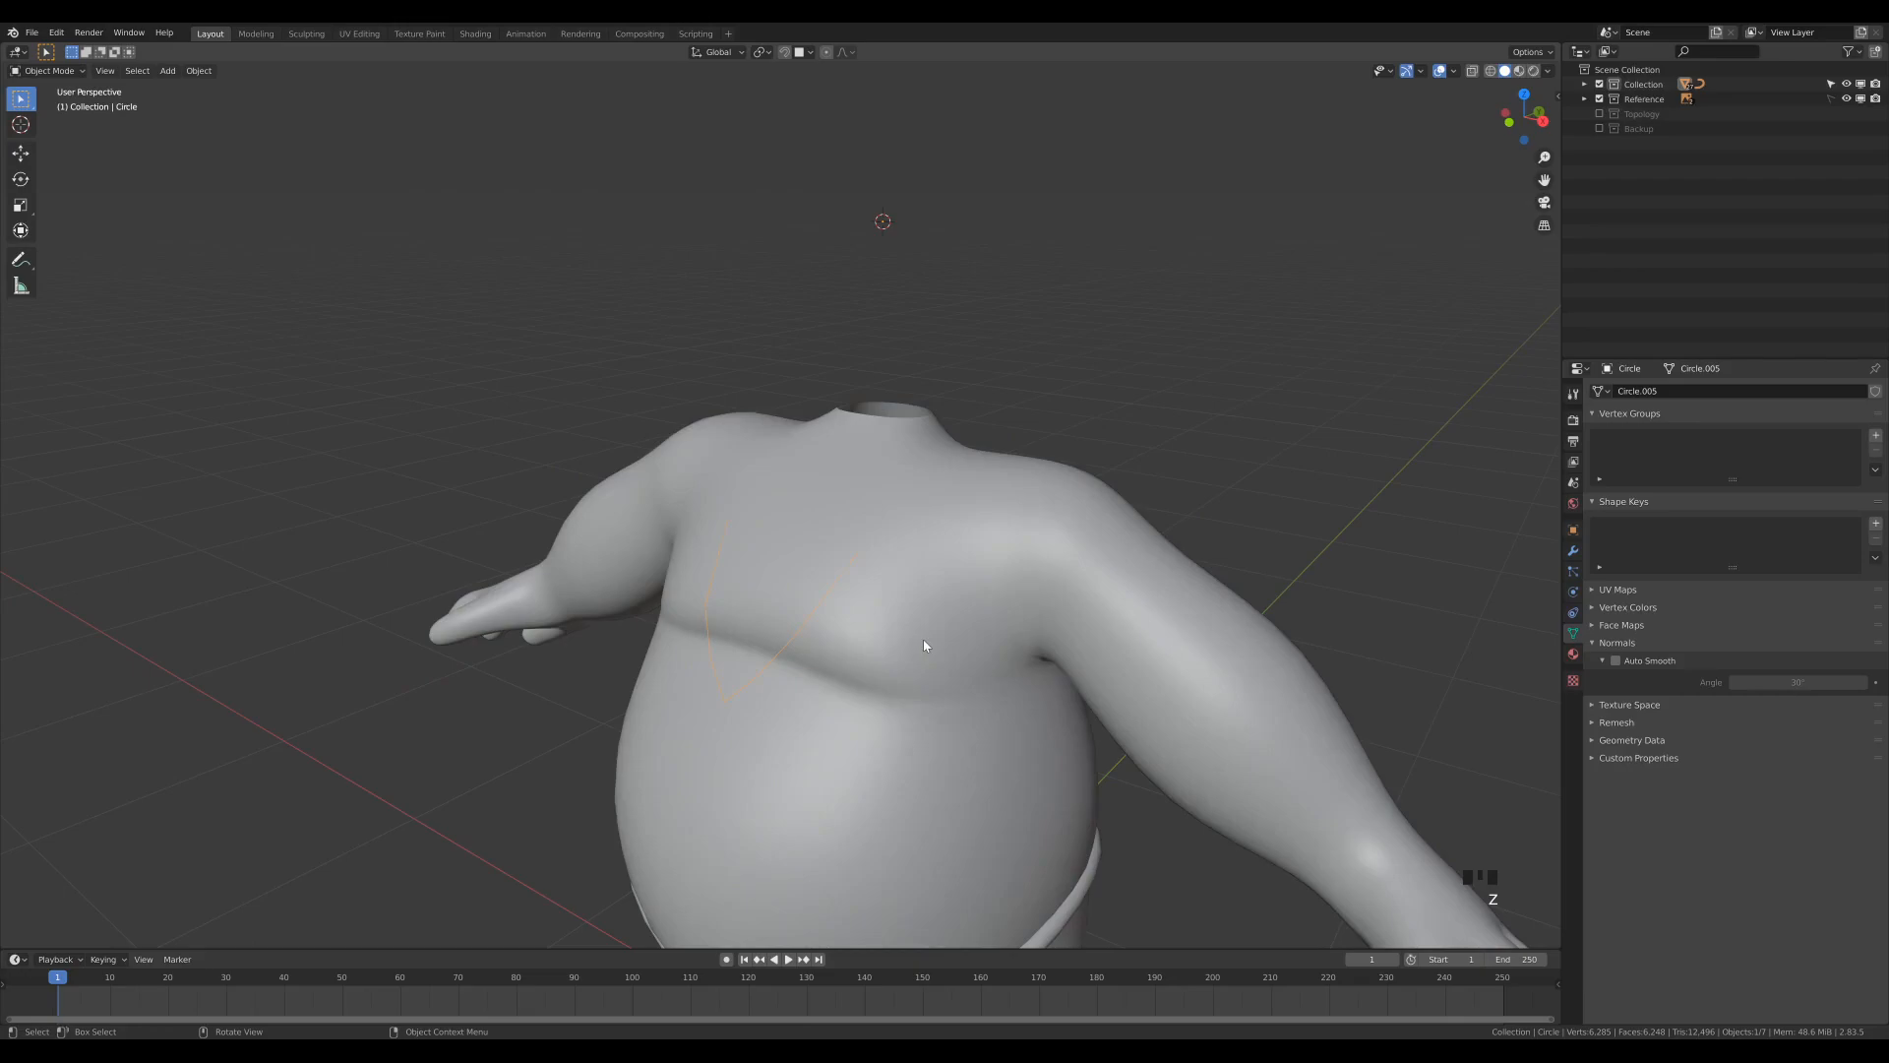
key("q")
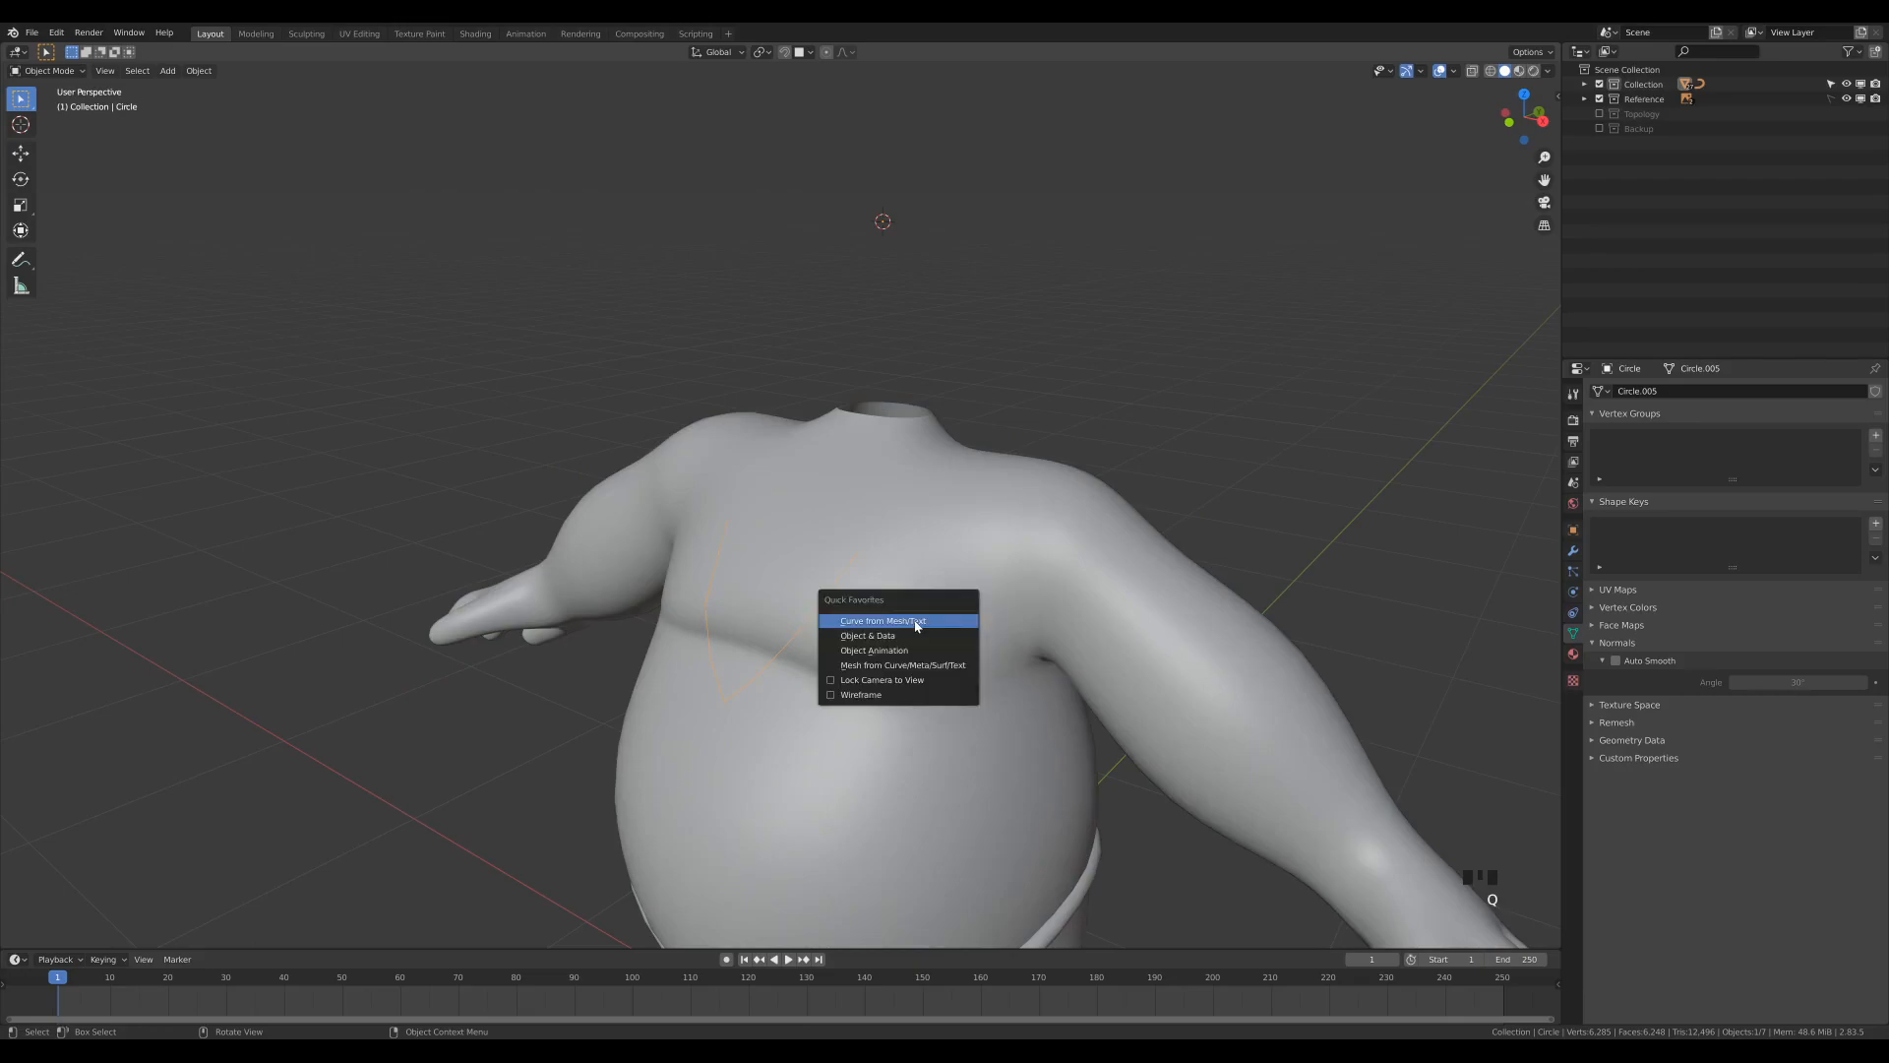
left_click(894, 624)
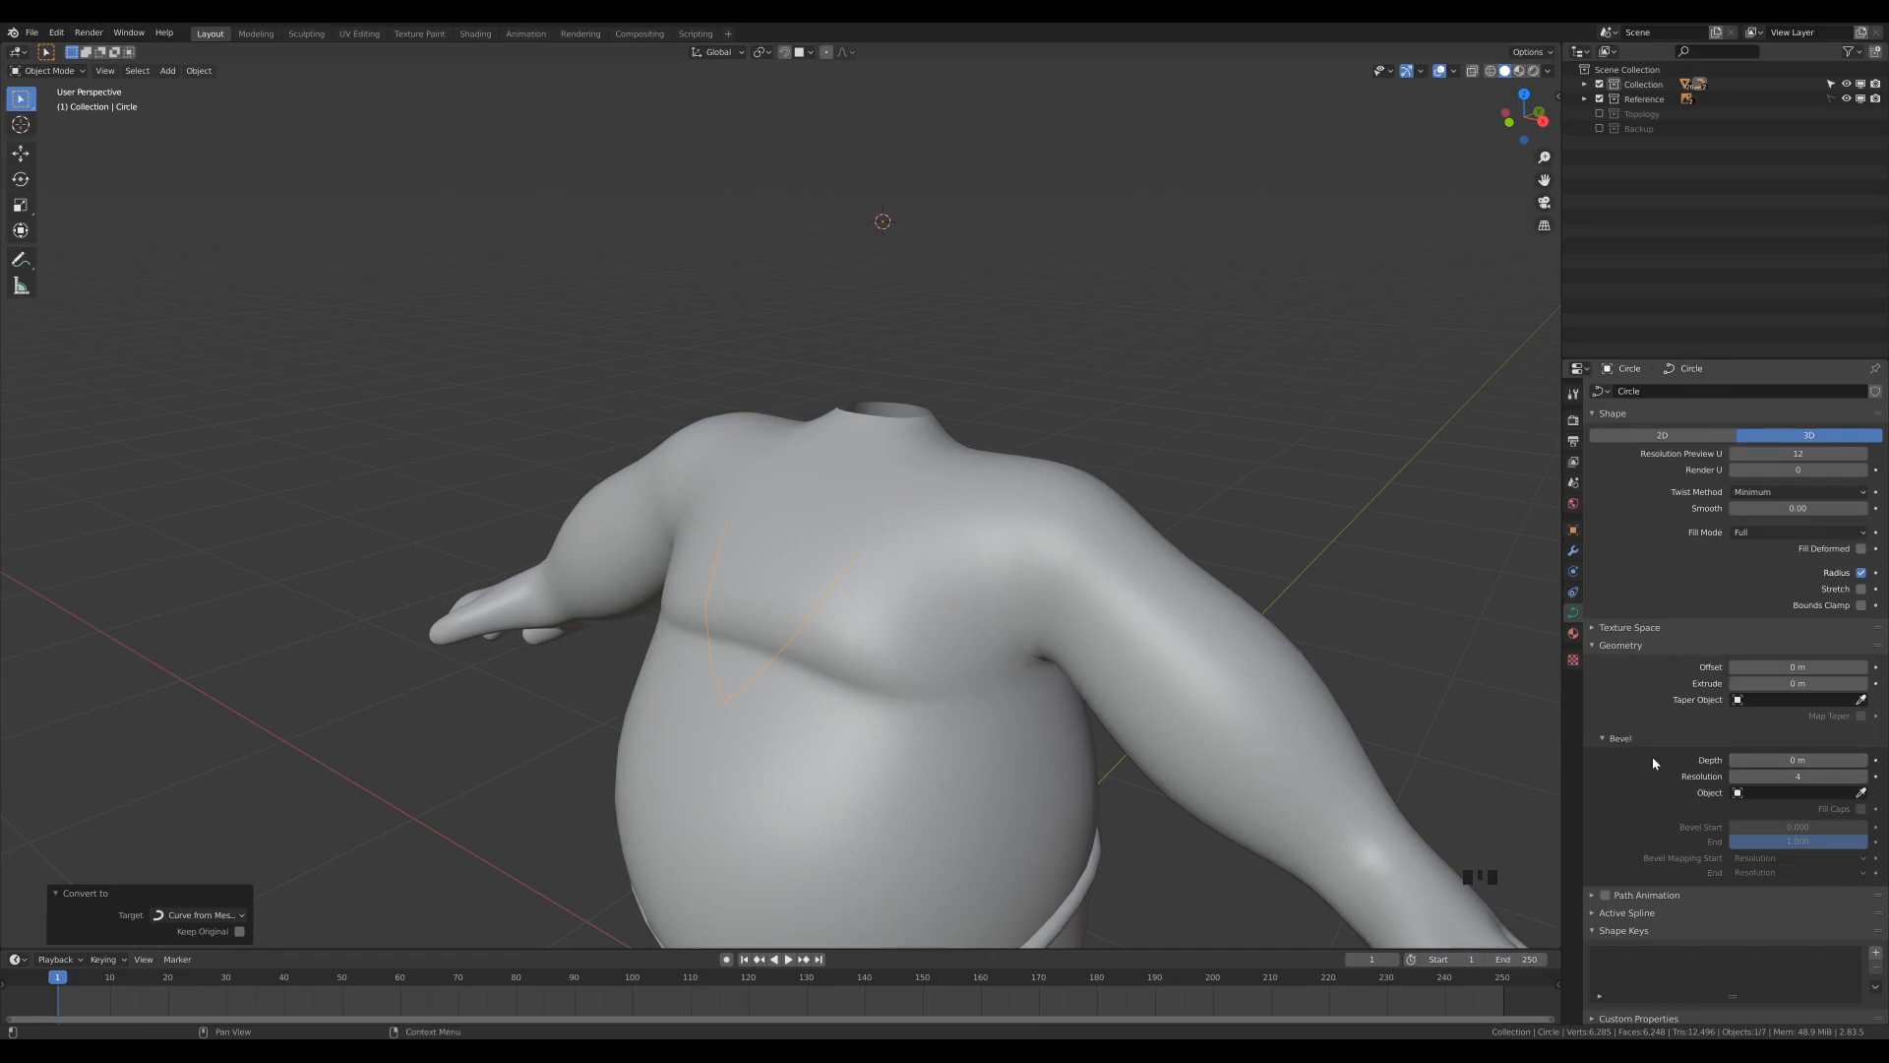
Step: Thicken the necklace curve with a bevel depth of 0.015 m and a bevel resolution of 2
left_click(1800, 760)
type("0.015")
key("Return")
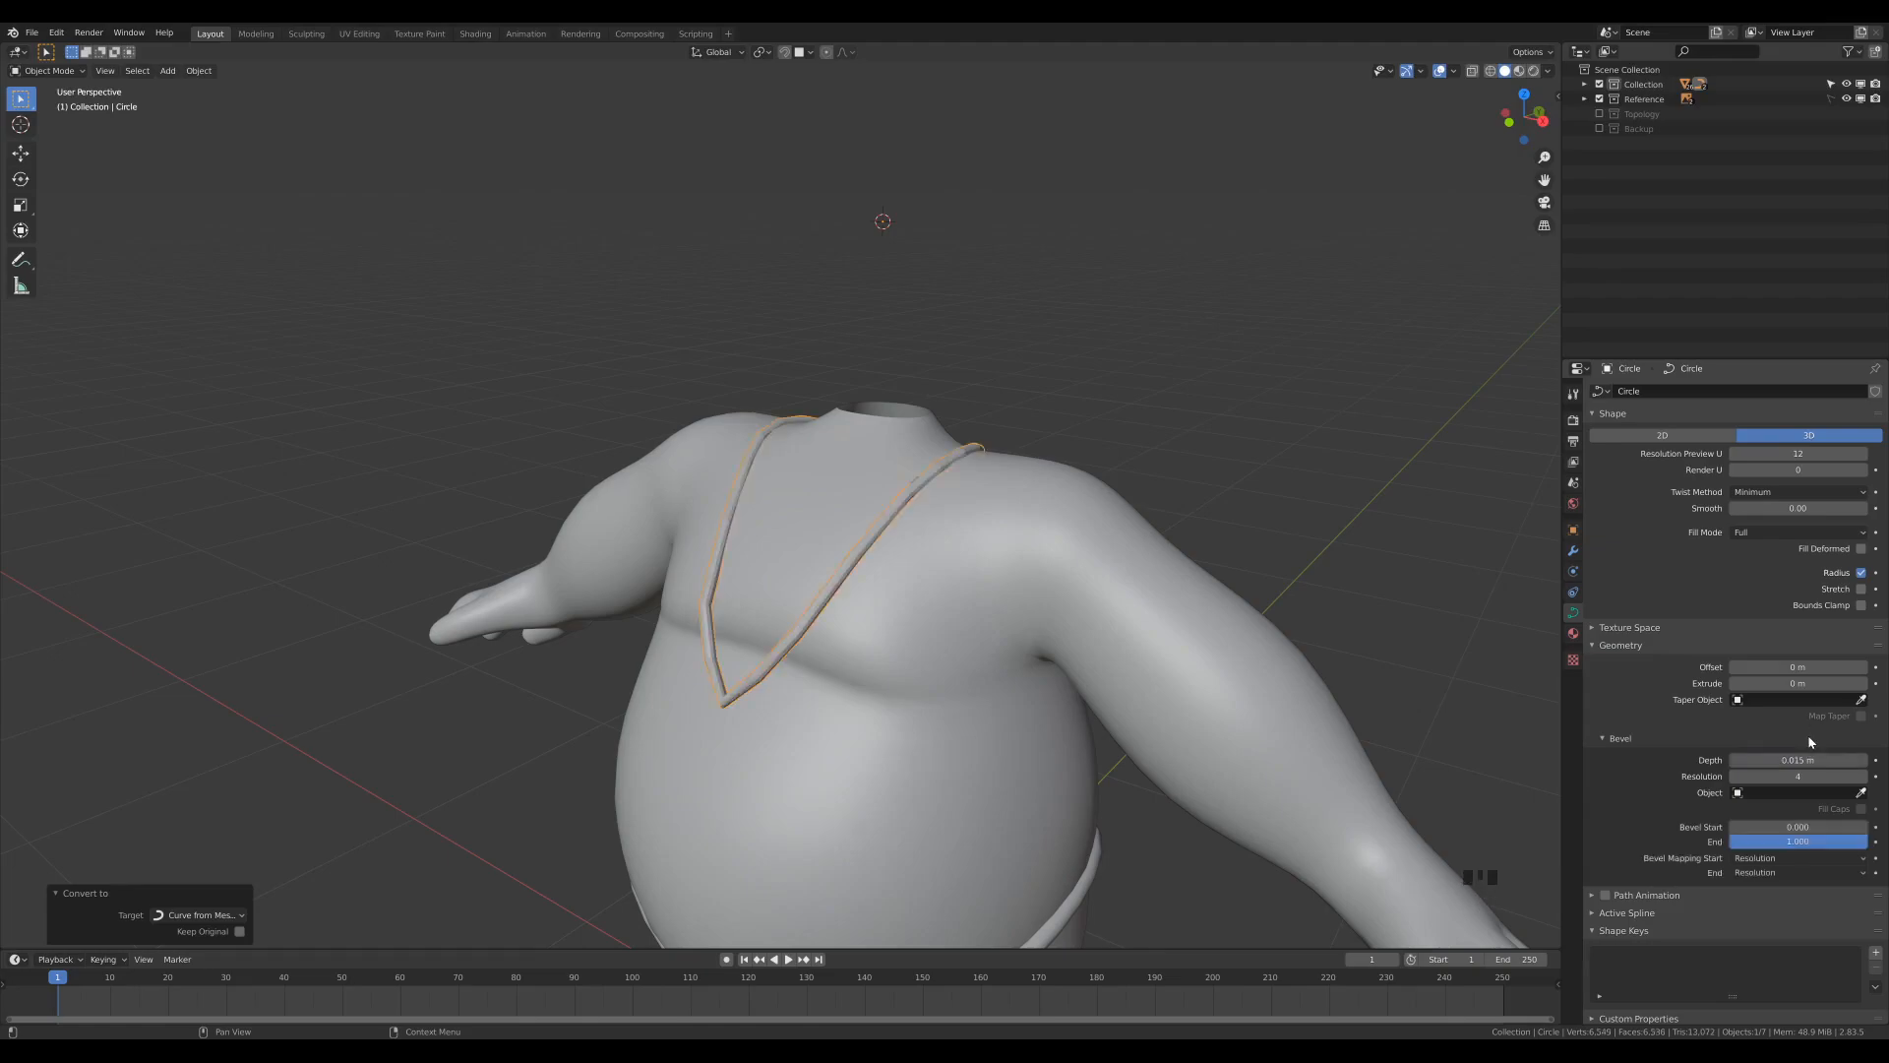
left_click(1734, 777)
left_click(1734, 778)
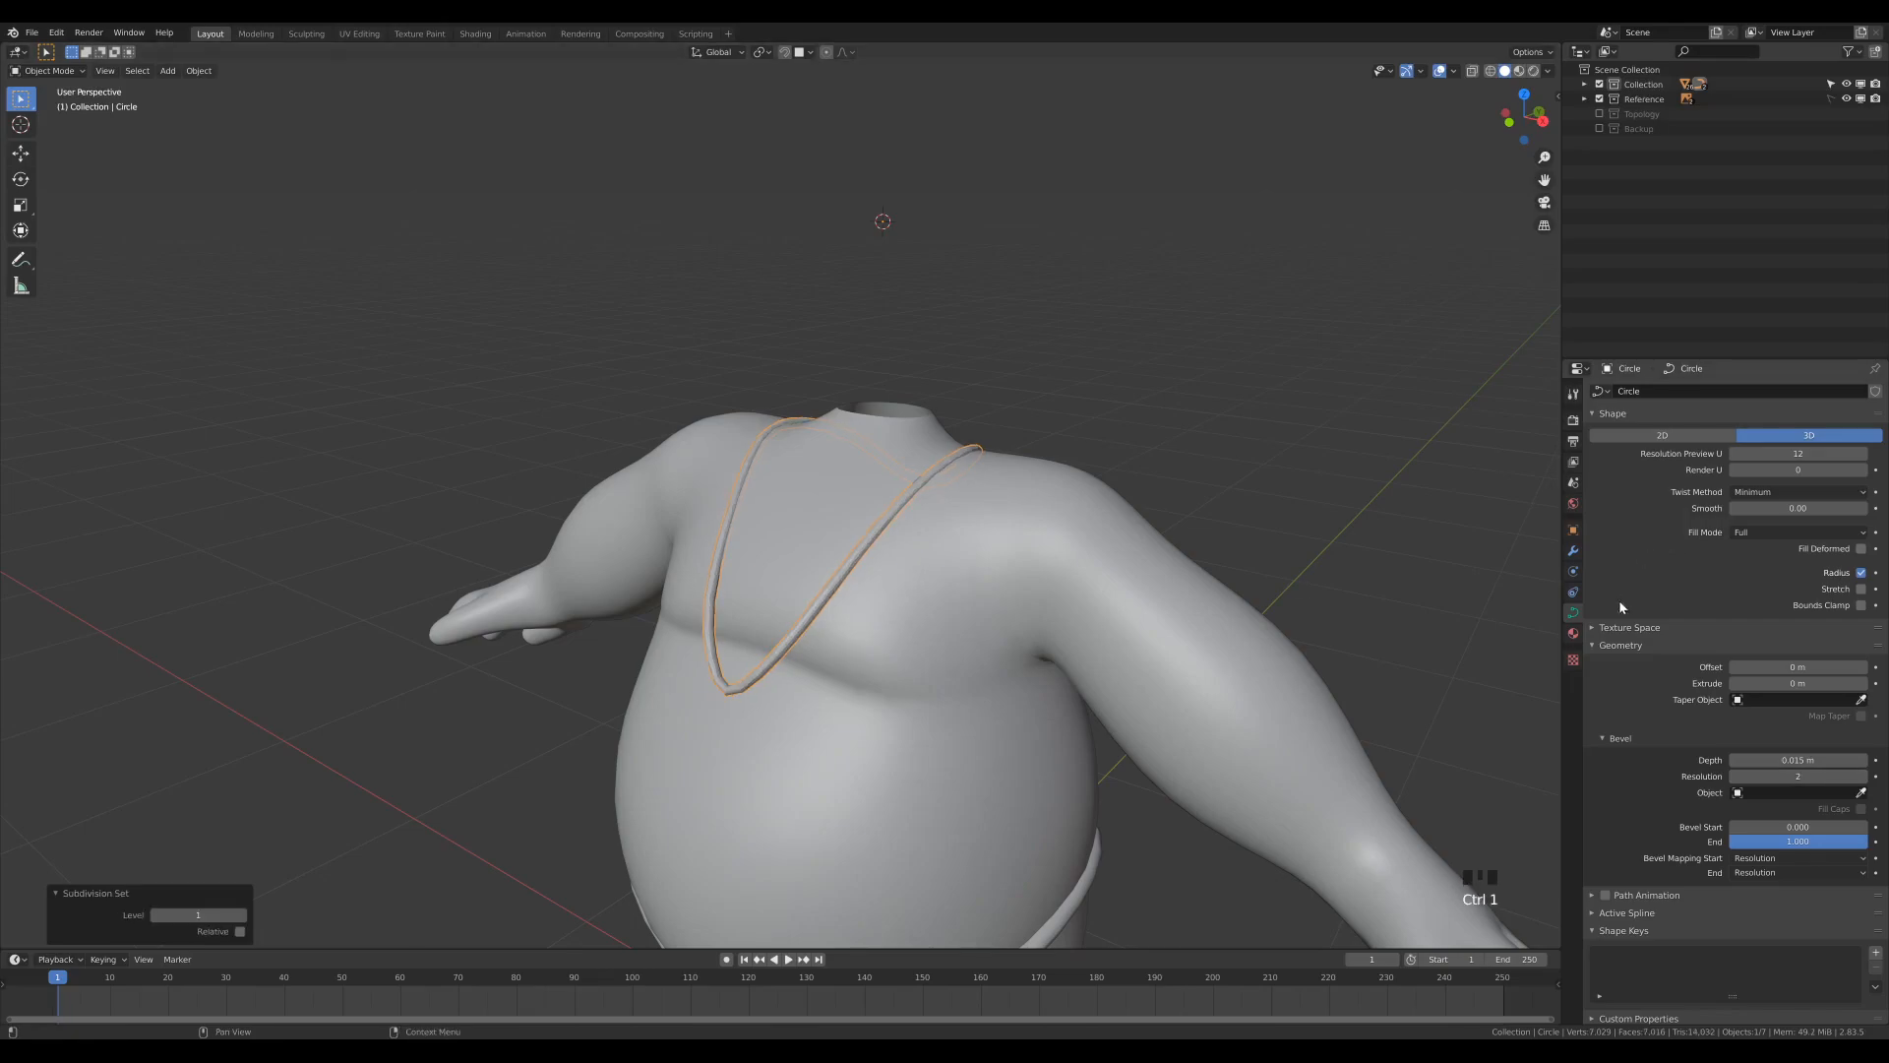
Step: Give the necklace cord a Subdivision modifier at viewport level 1 and check its settings
left_click(1573, 551)
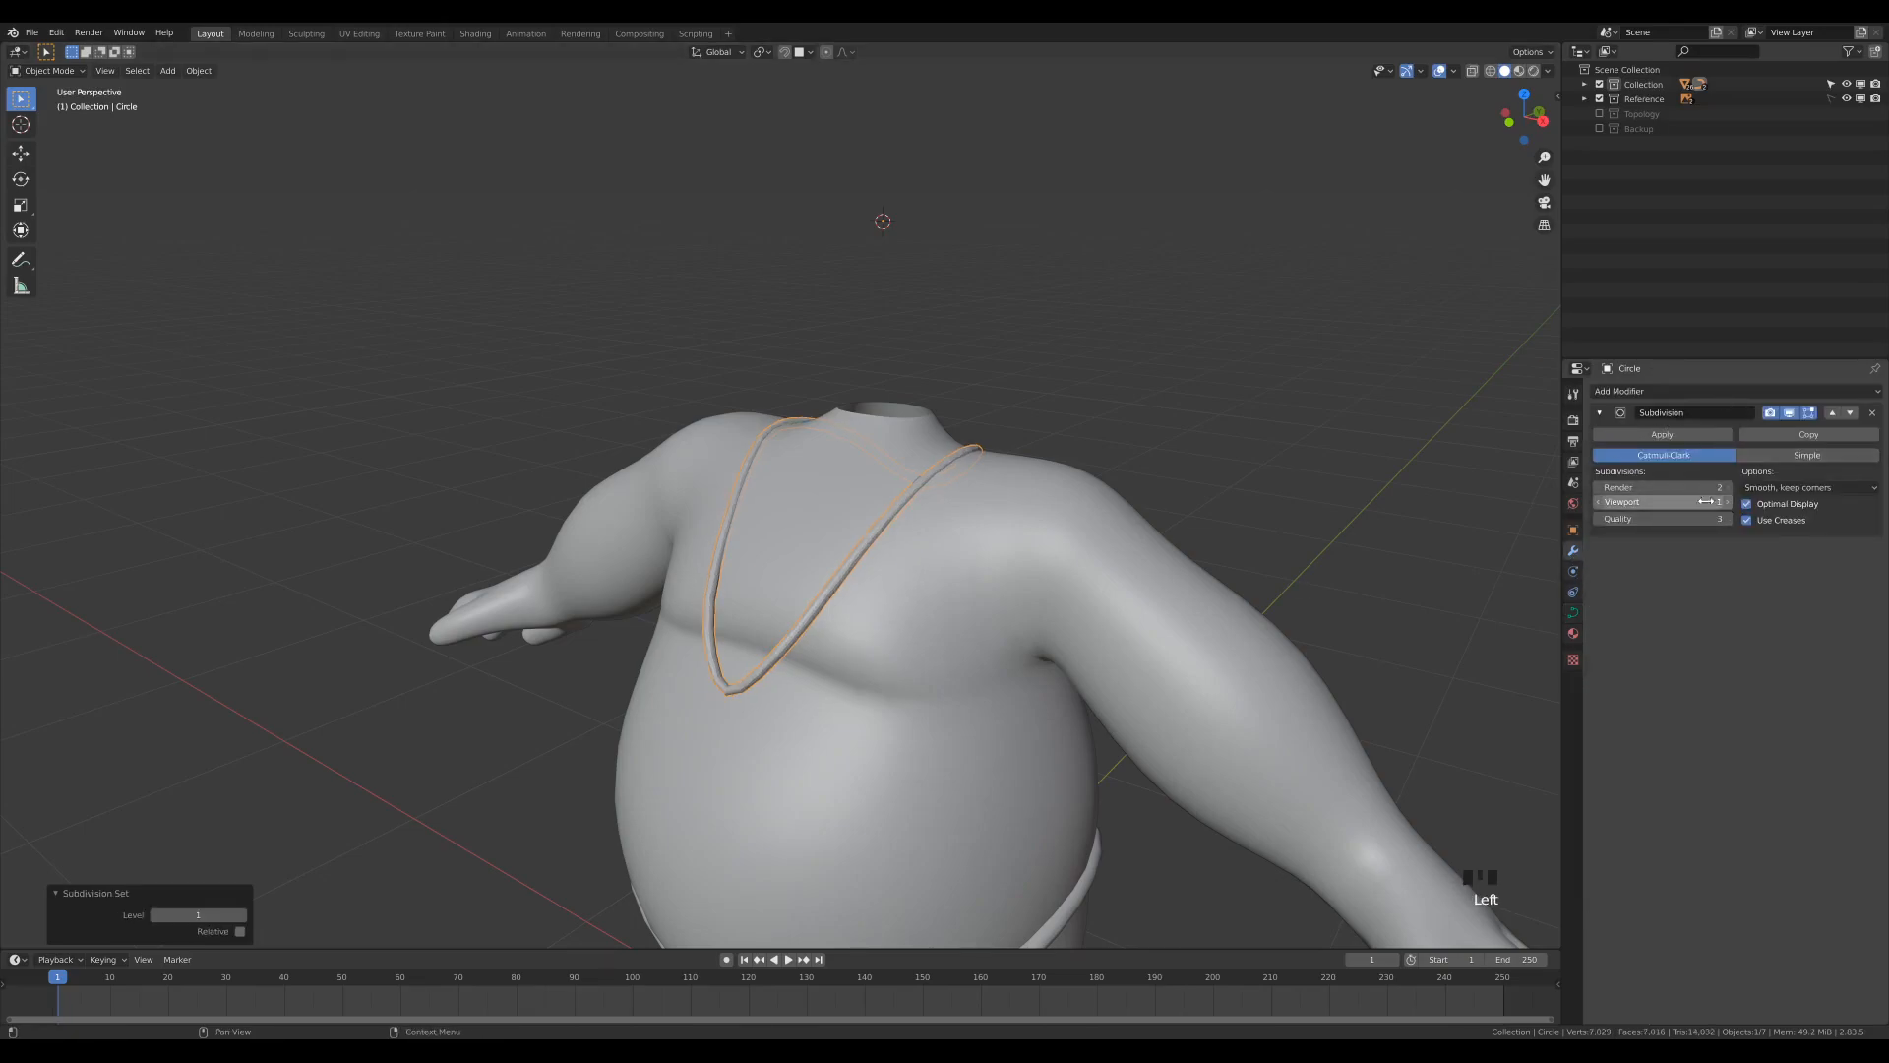
right_click(835, 595)
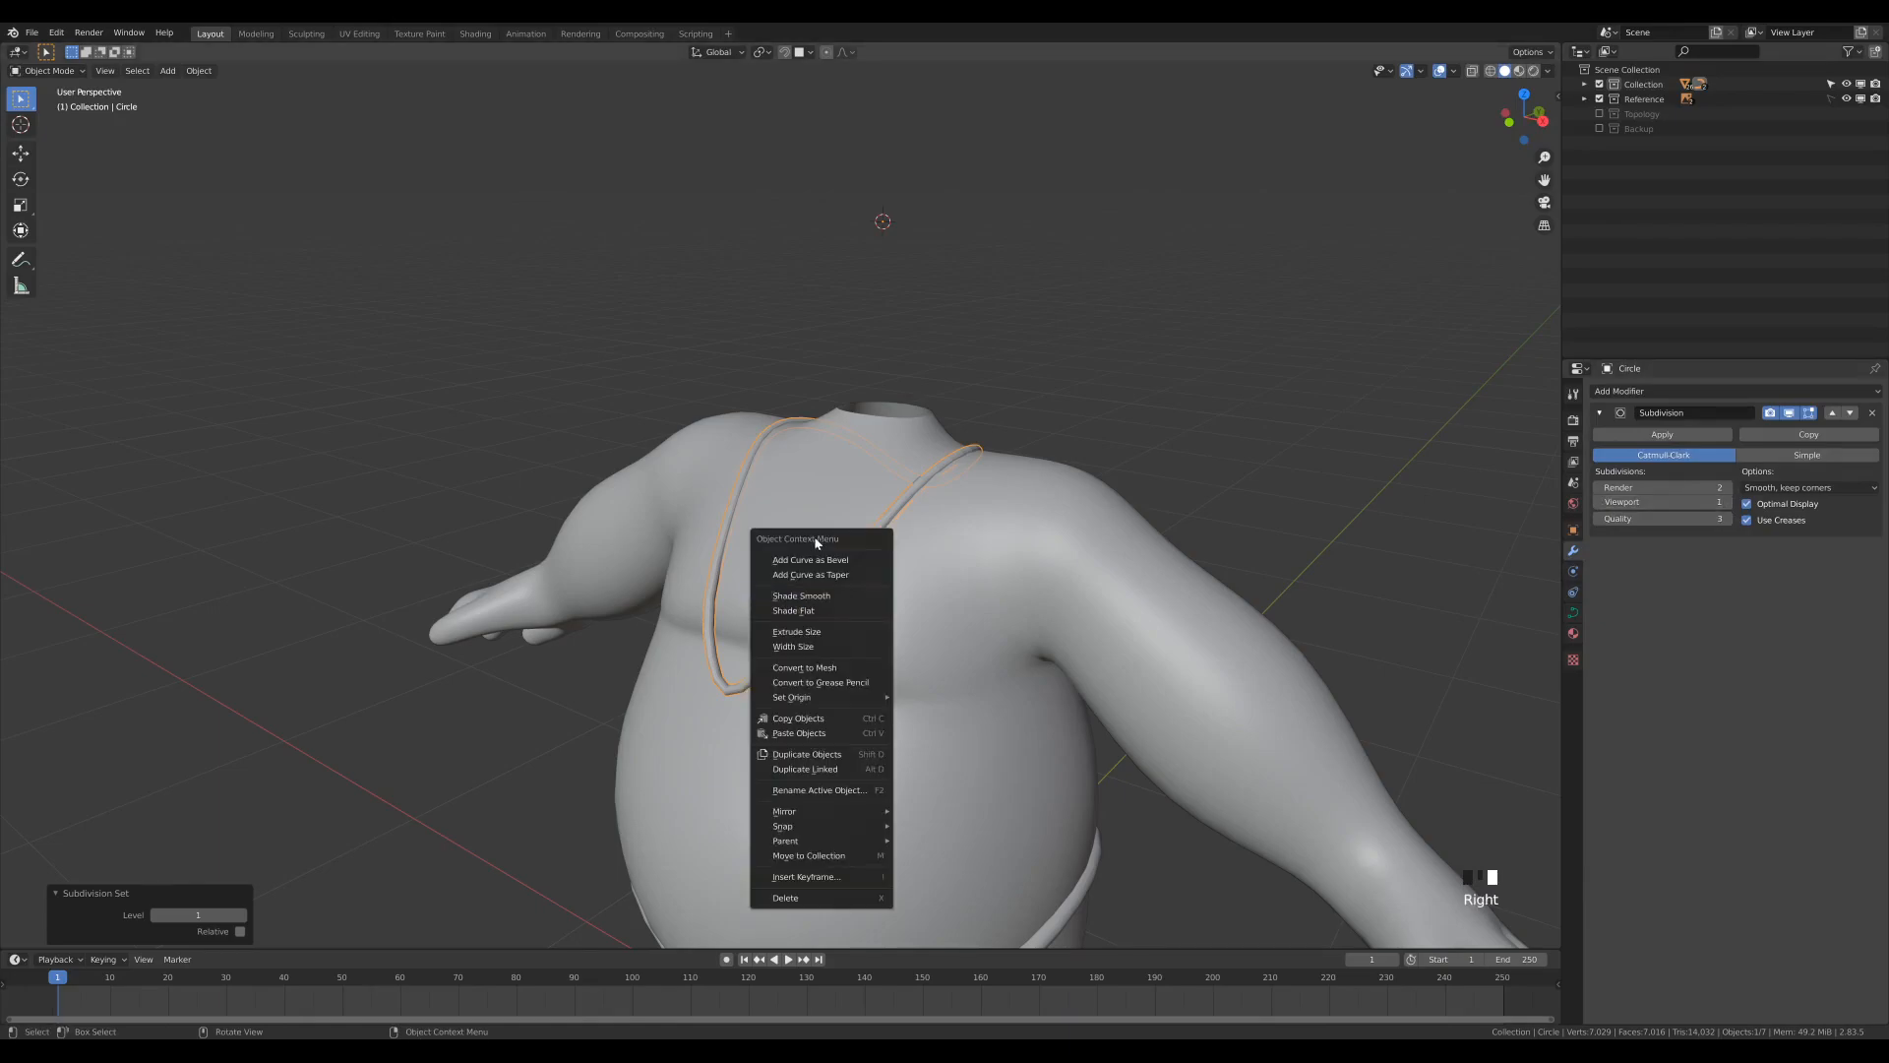
middle_click_drag(1096, 602, 813, 612)
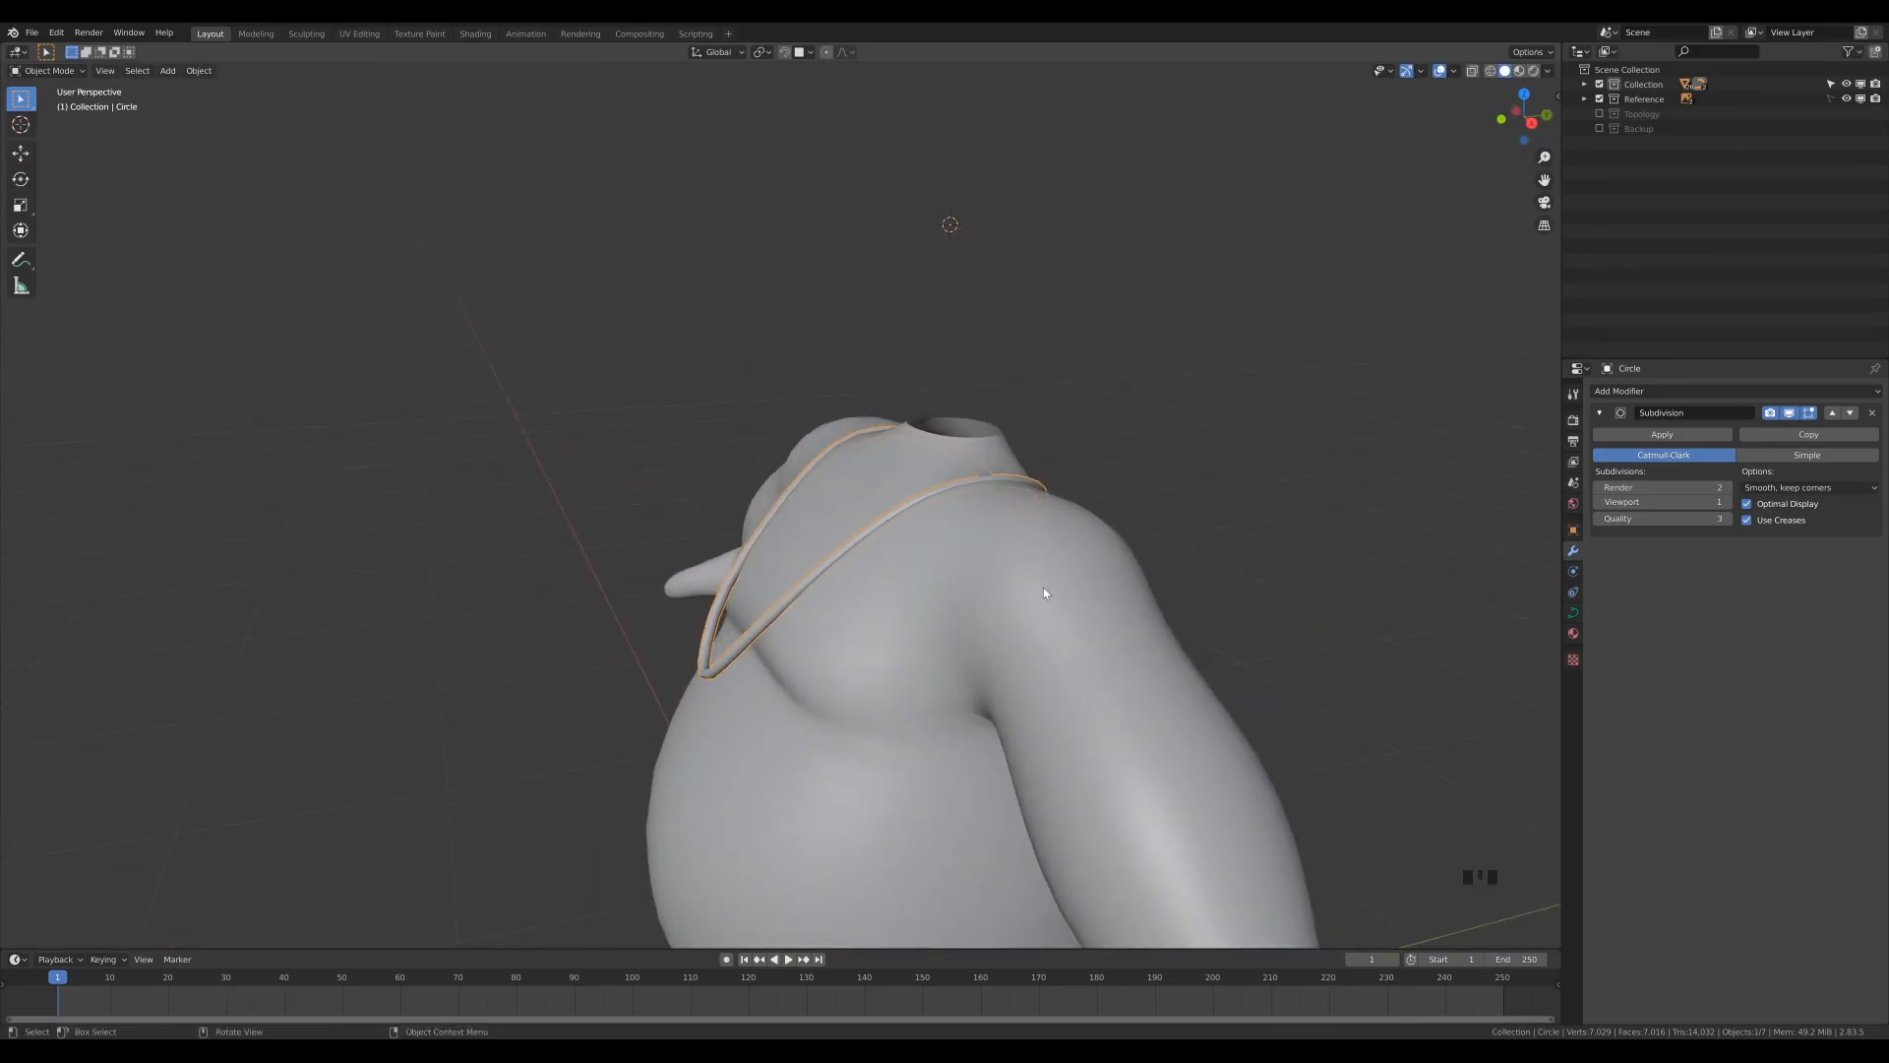
Step: Raise all of the cord's control points about 0.013 m along Z so it sits on the body, and return to object mode
key("Tab")
middle_click_drag(1045, 592, 1087, 556)
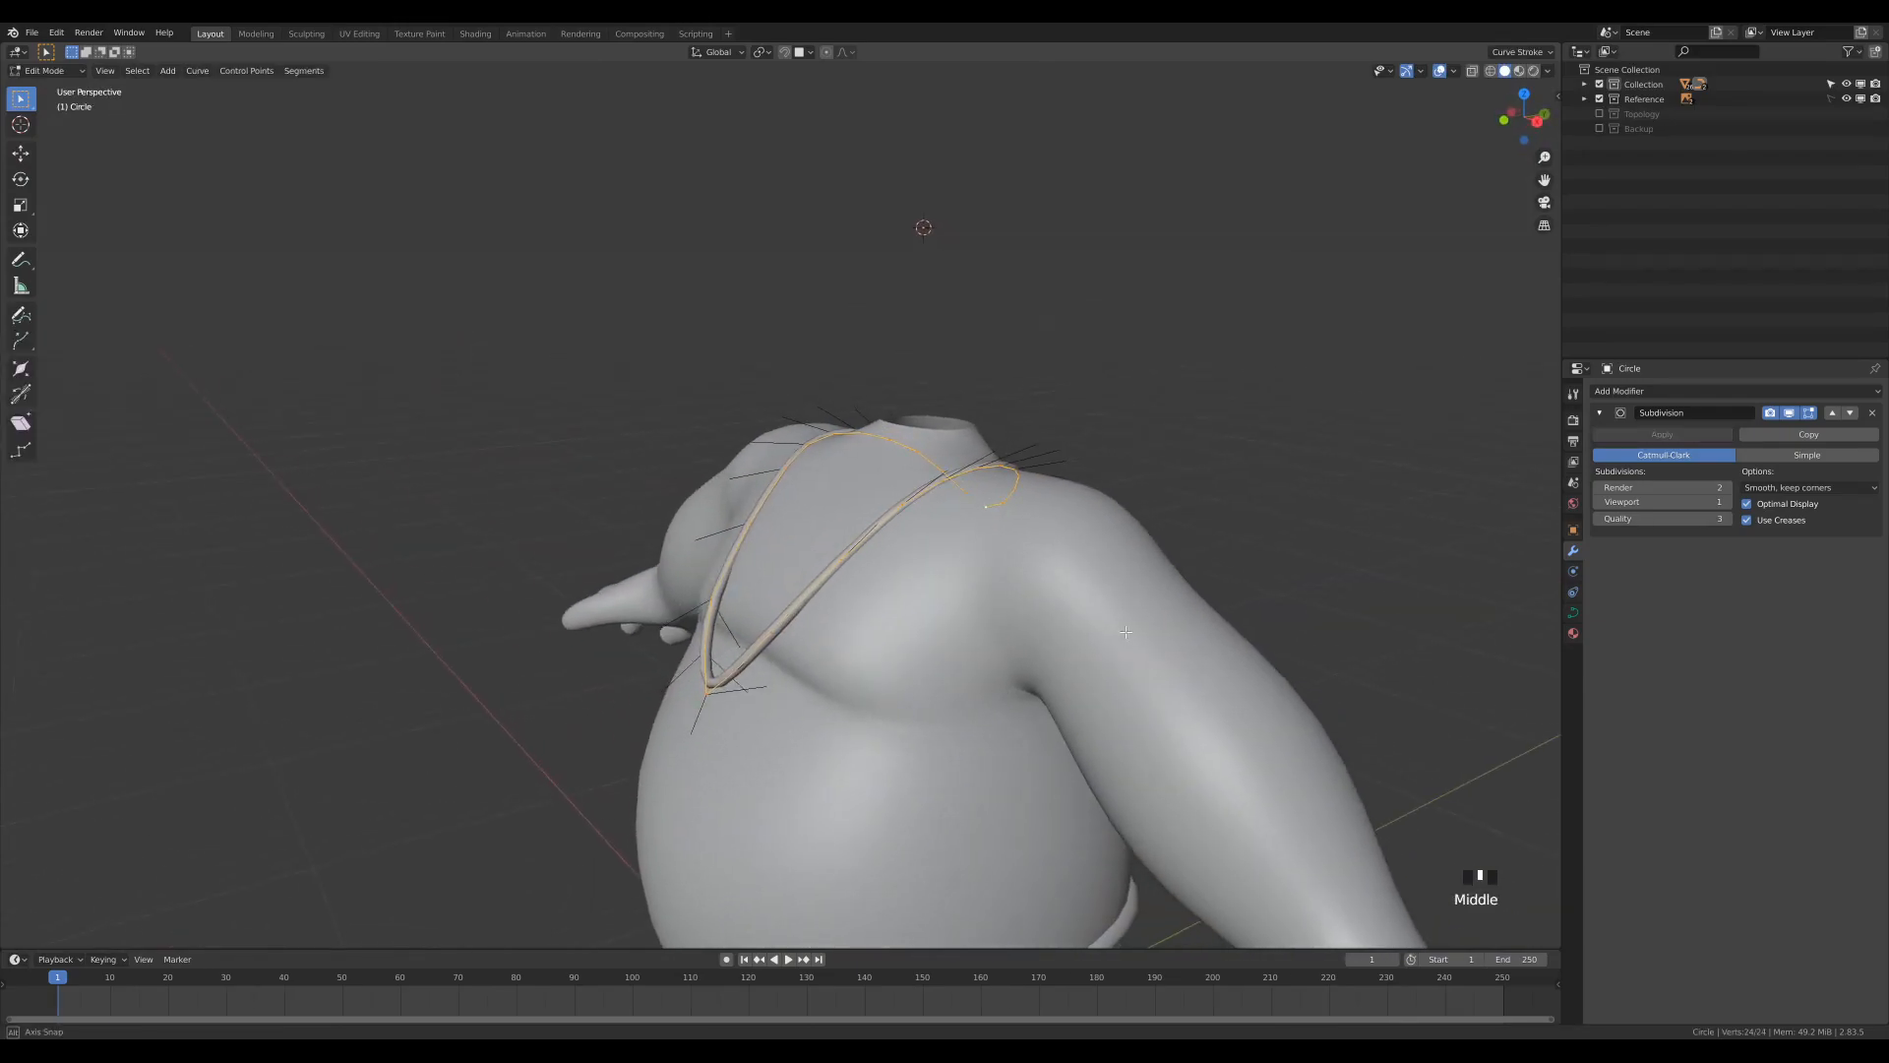
scroll(1093, 551, "up", 2)
scroll(1093, 551, "up", 3)
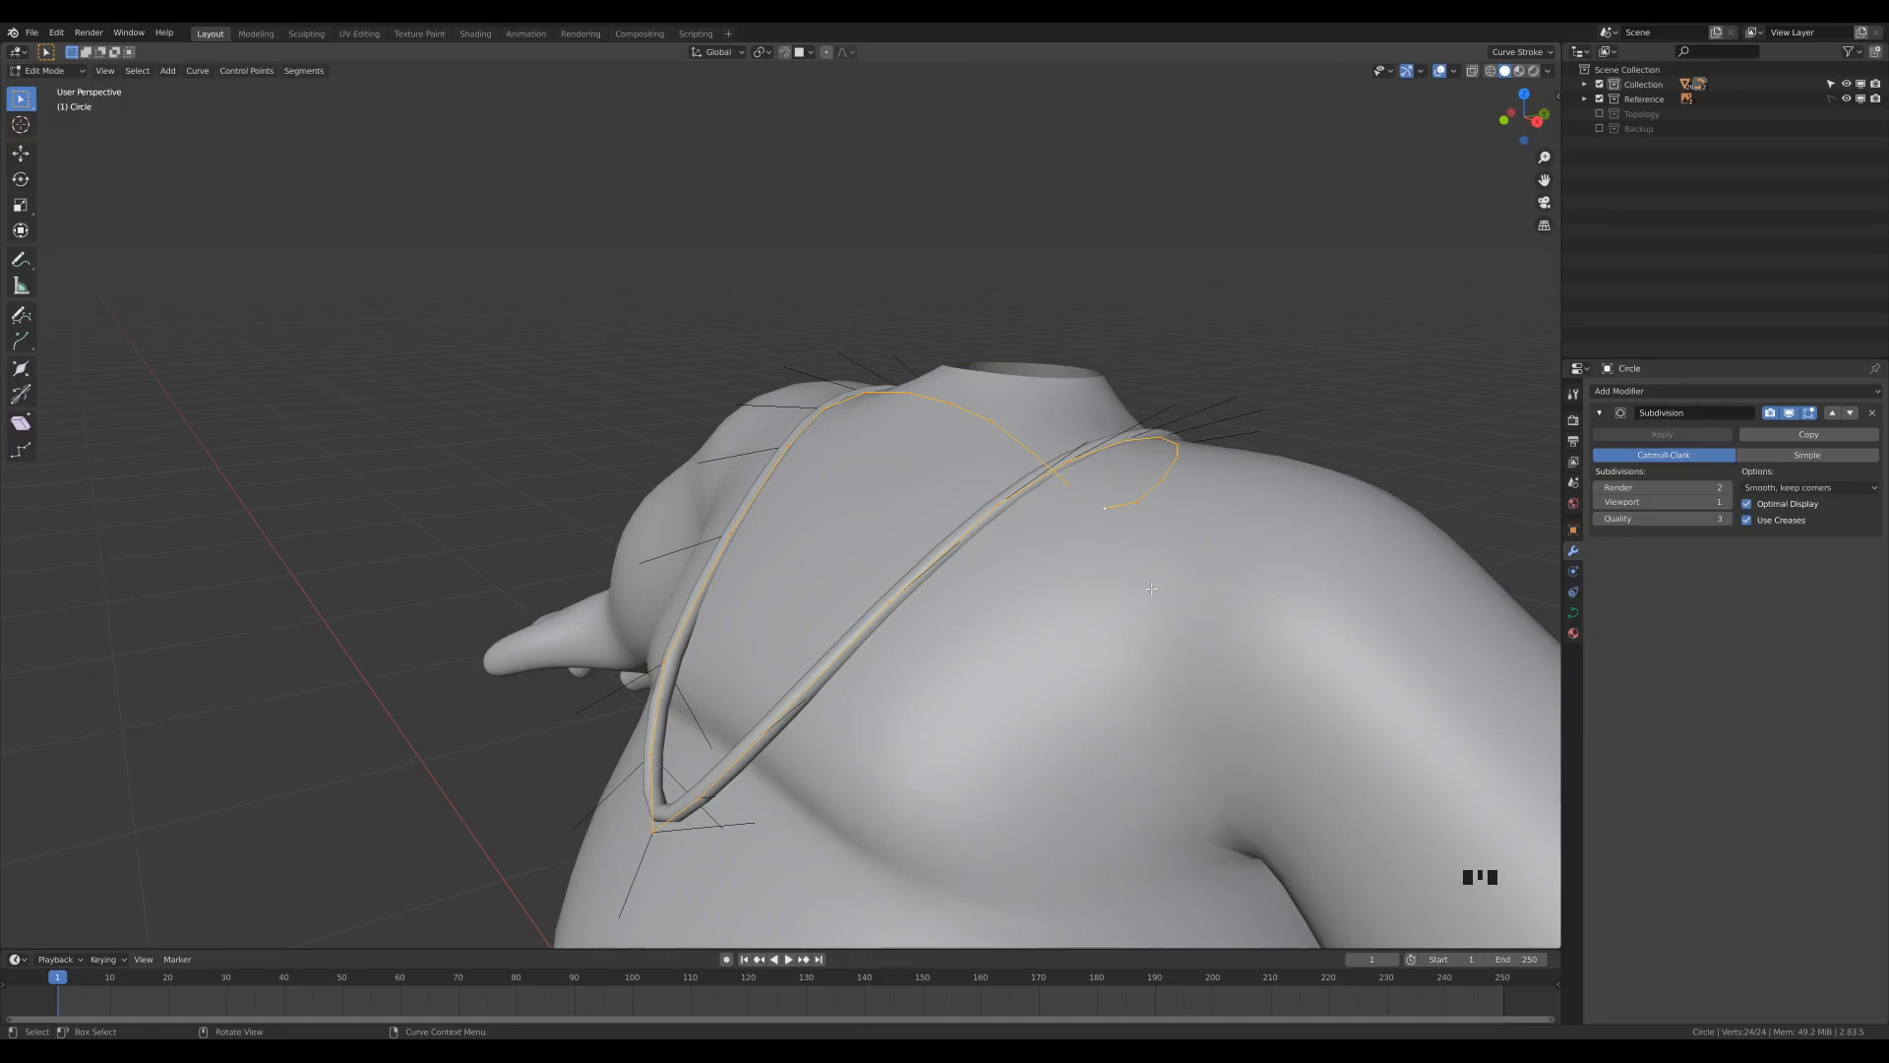
key("g")
key("z")
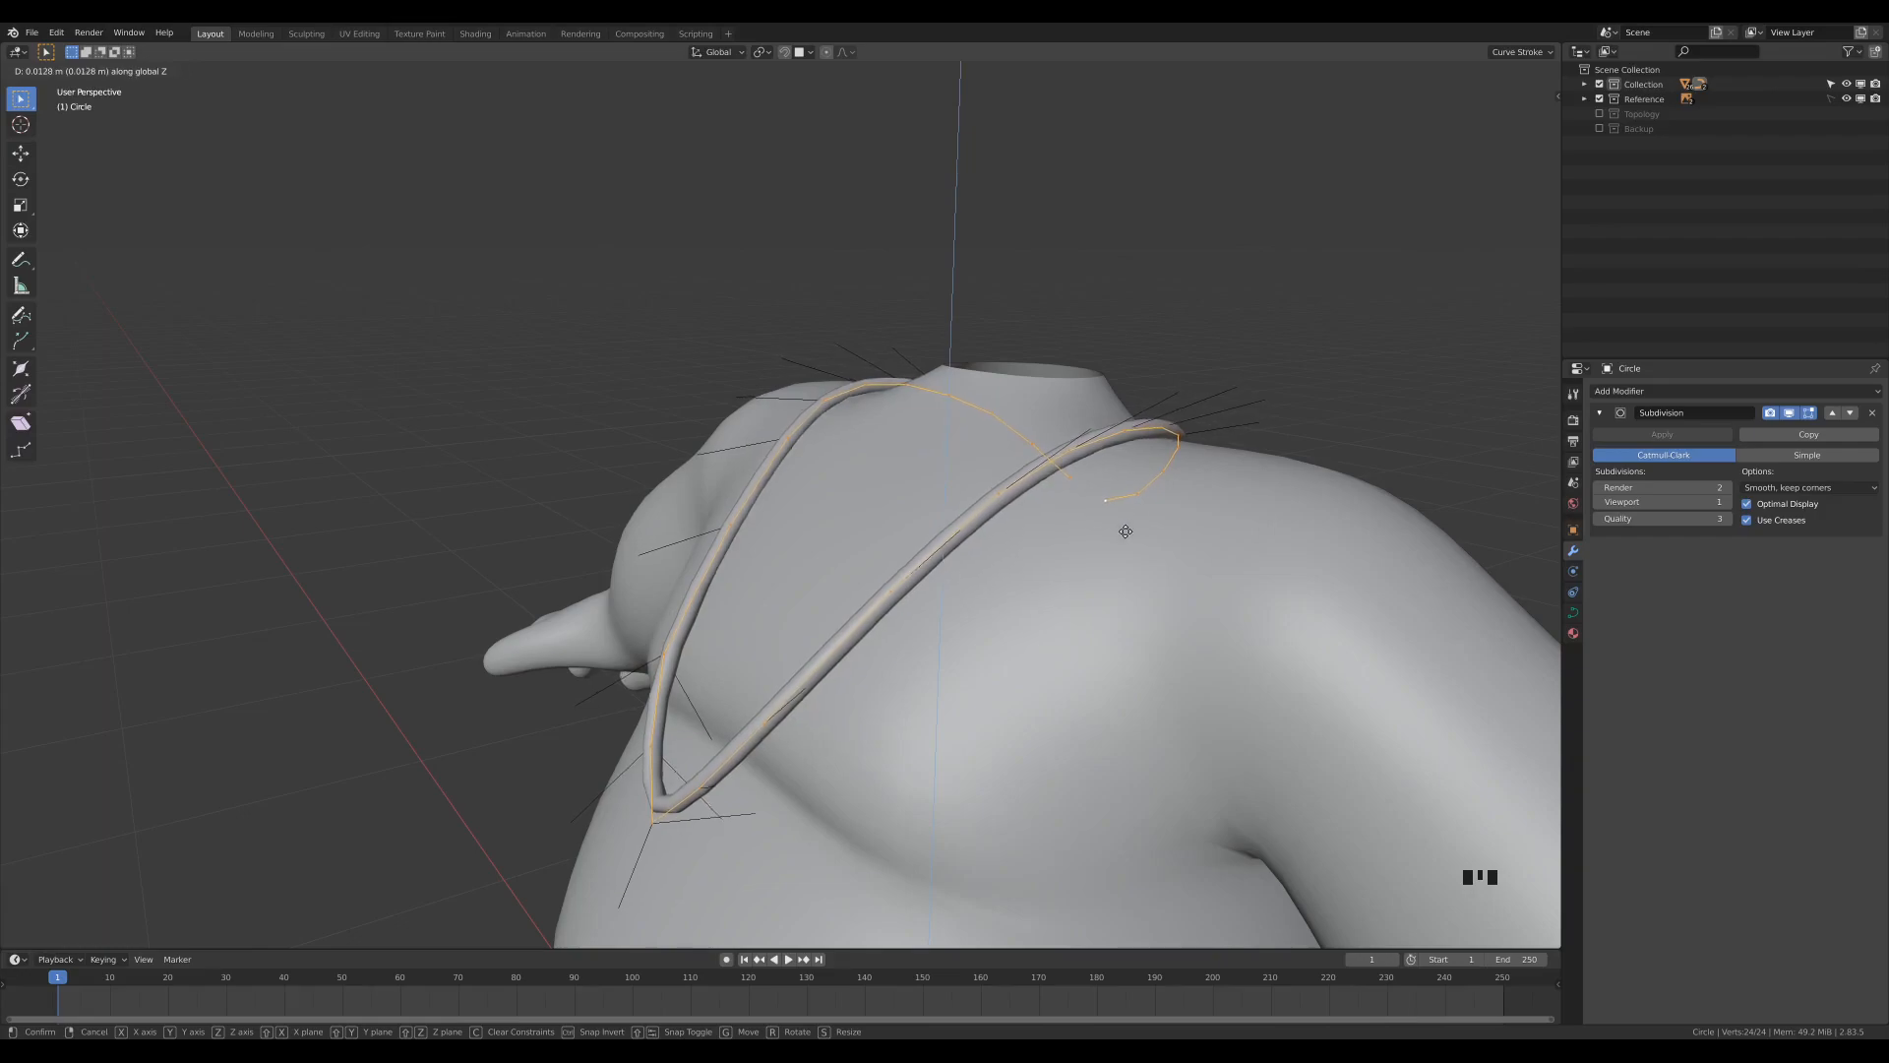
left_click(1118, 512)
key("Tab")
middle_click_drag(1067, 601, 1160, 462)
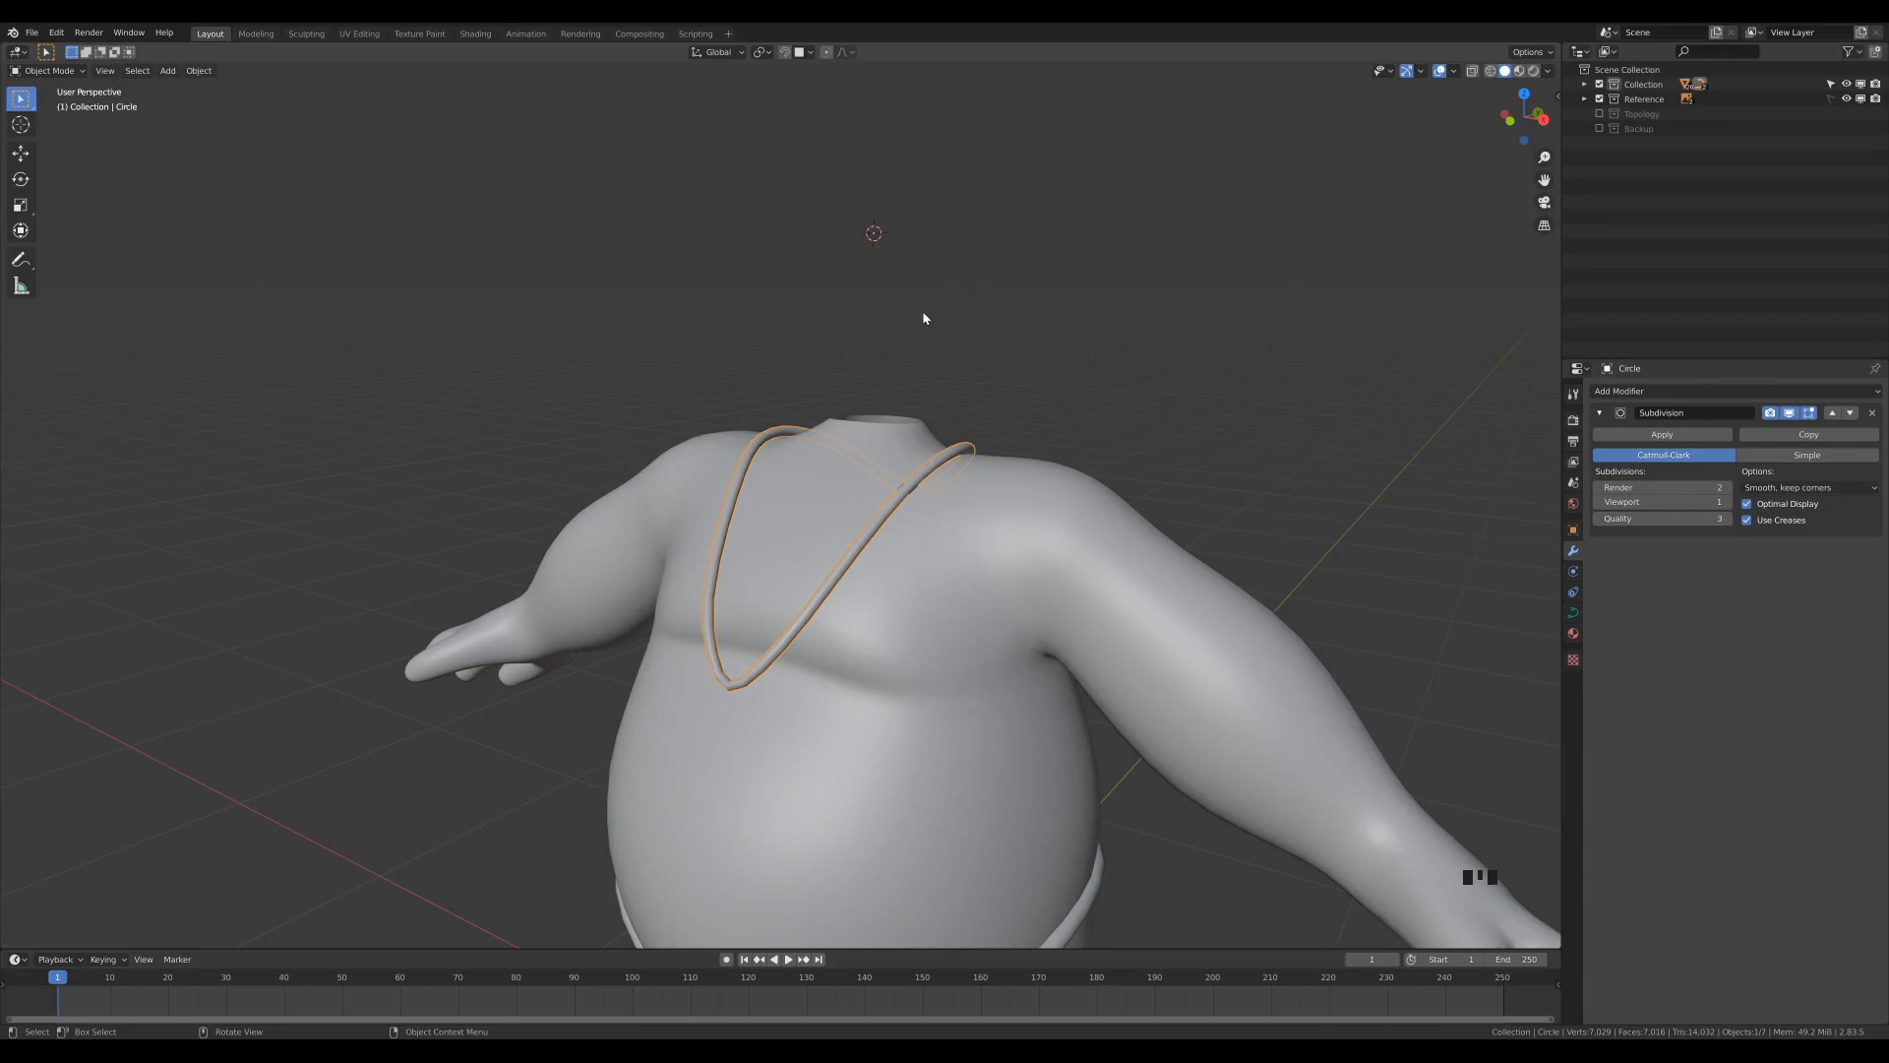
Step: Add a mesh cylinder with 6 vertices as the base shape for the necklace pendant
key("shift+a")
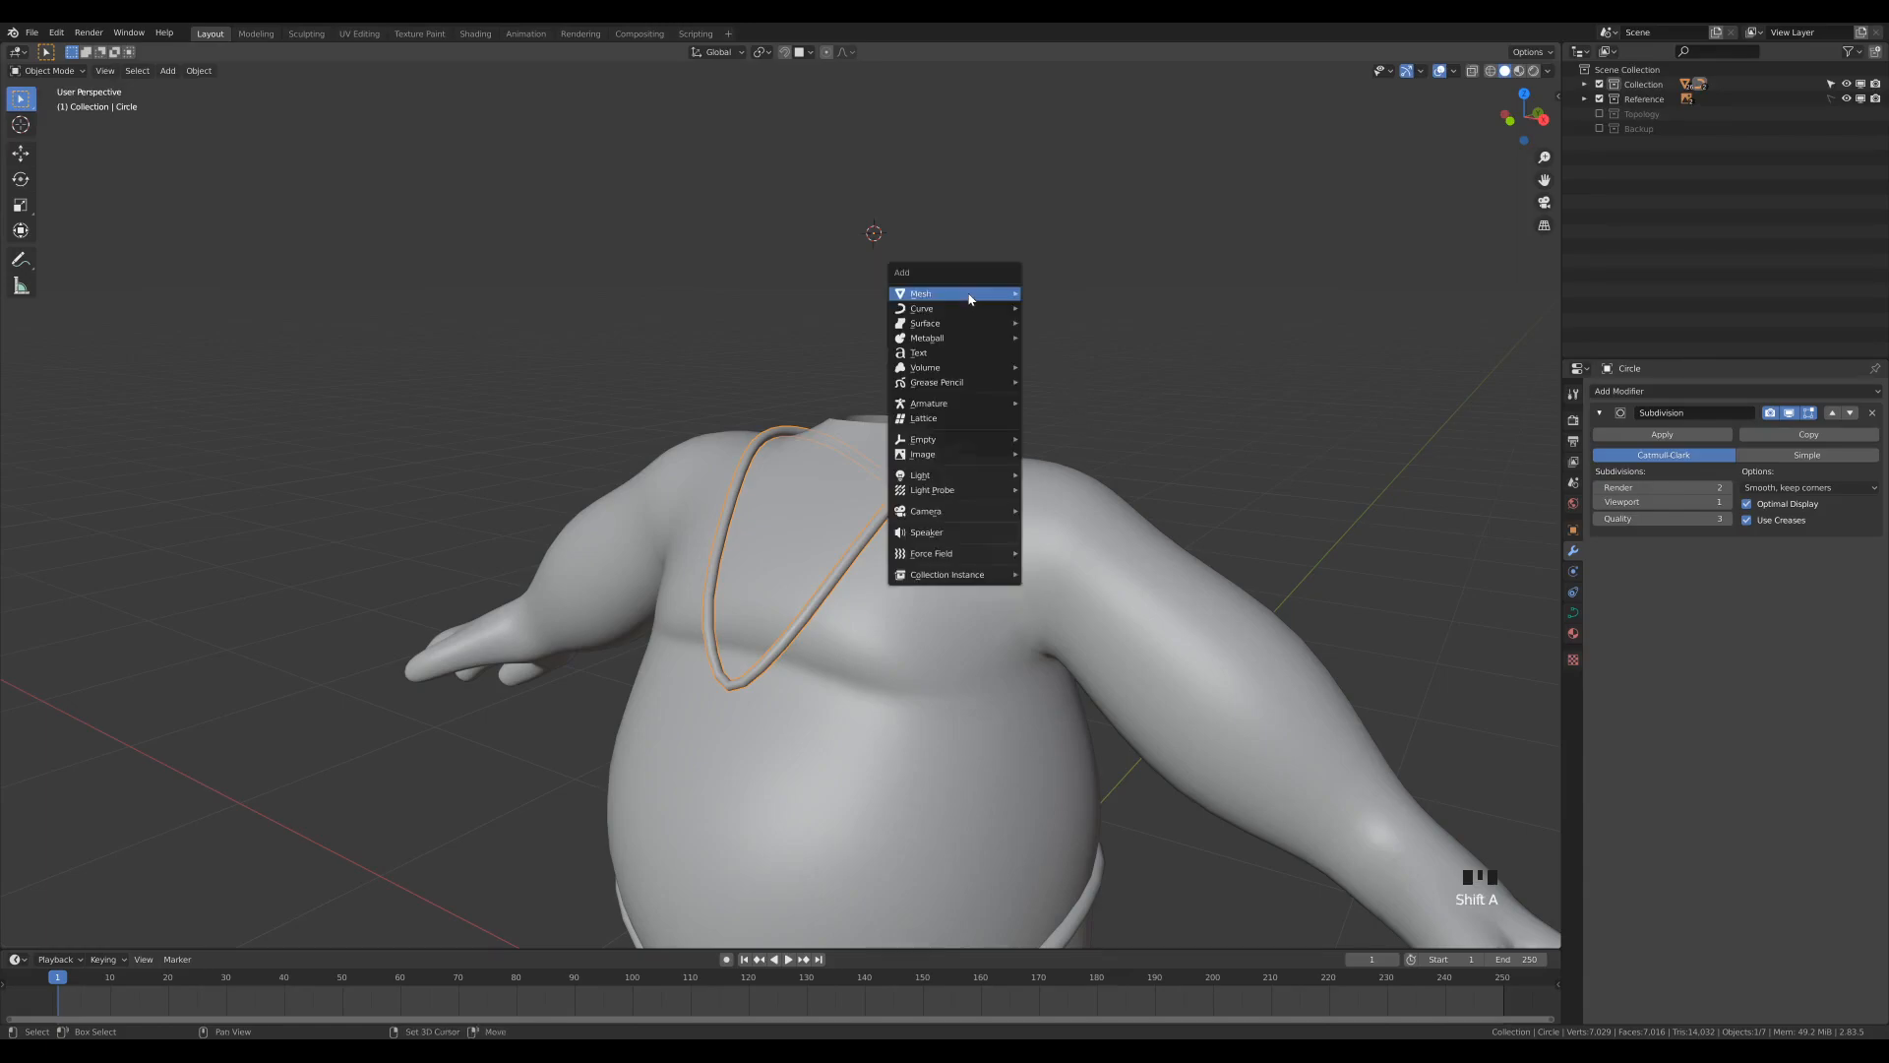
mouse_move(970, 298)
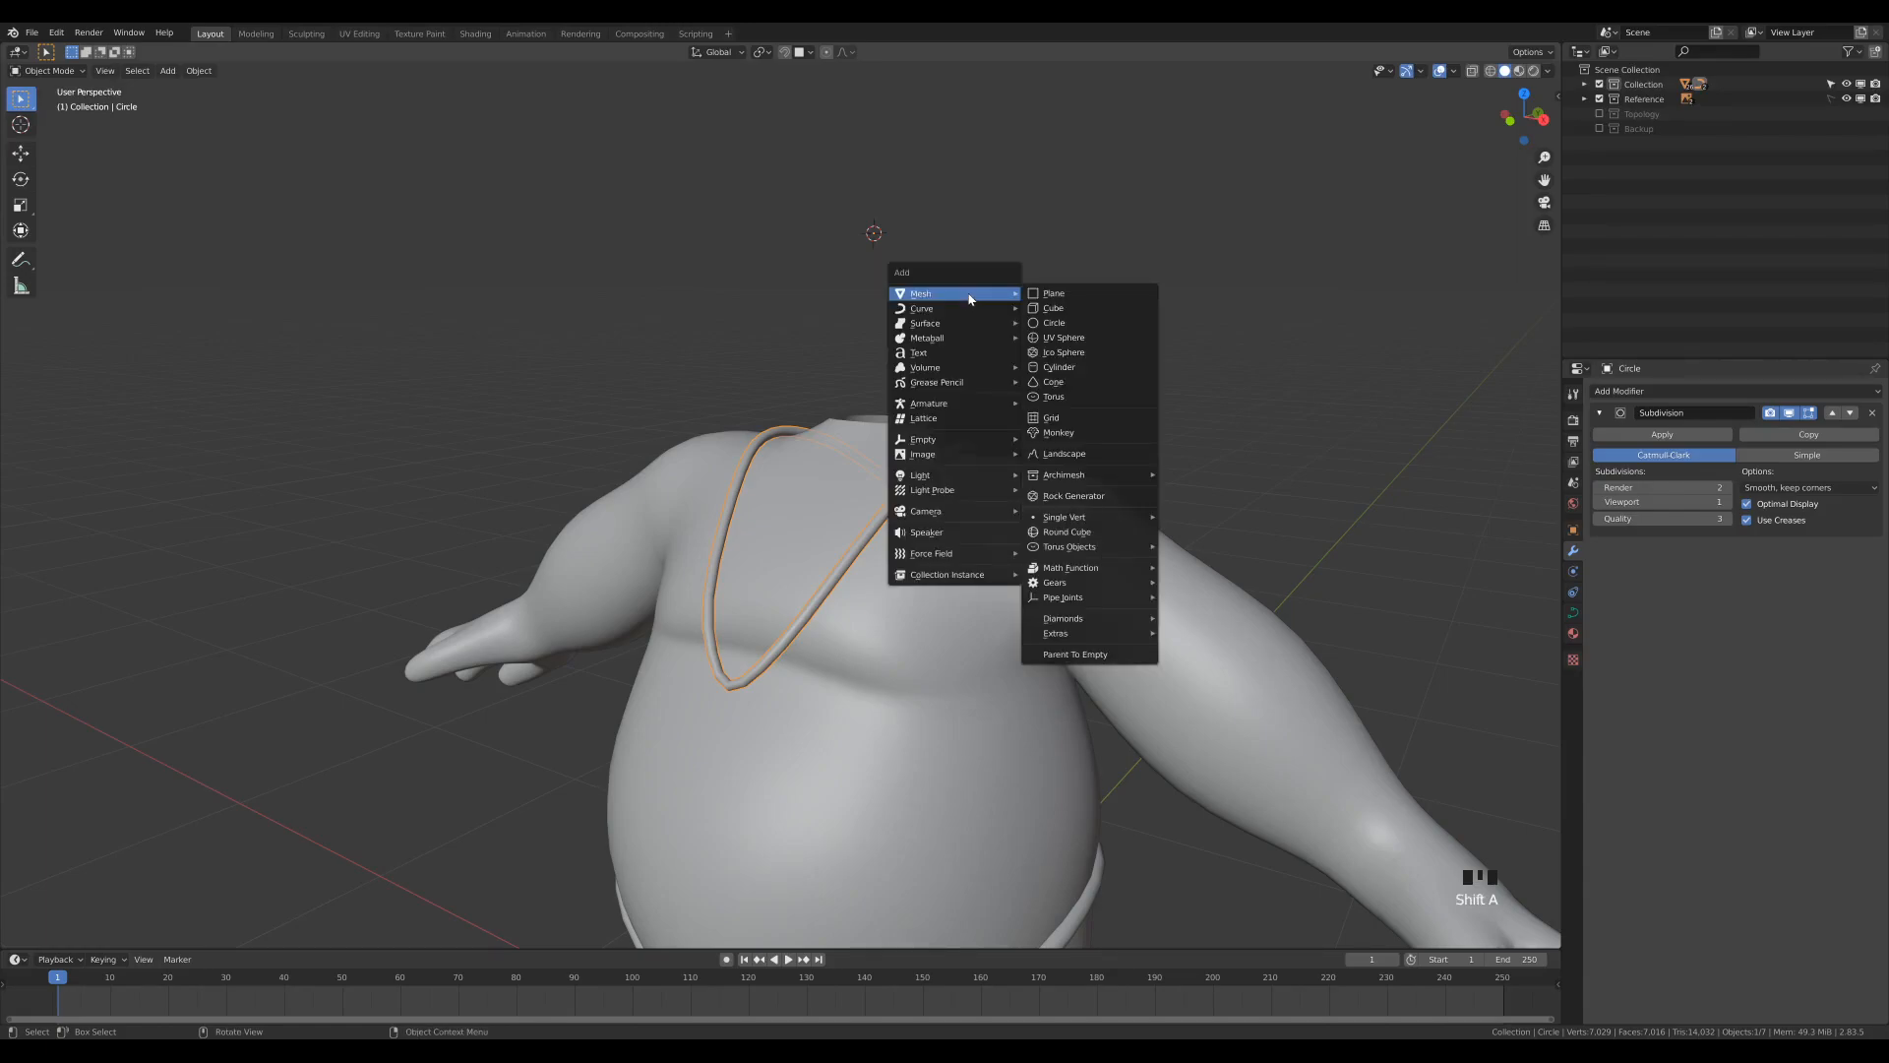
left_click(1060, 367)
left_click(207, 762)
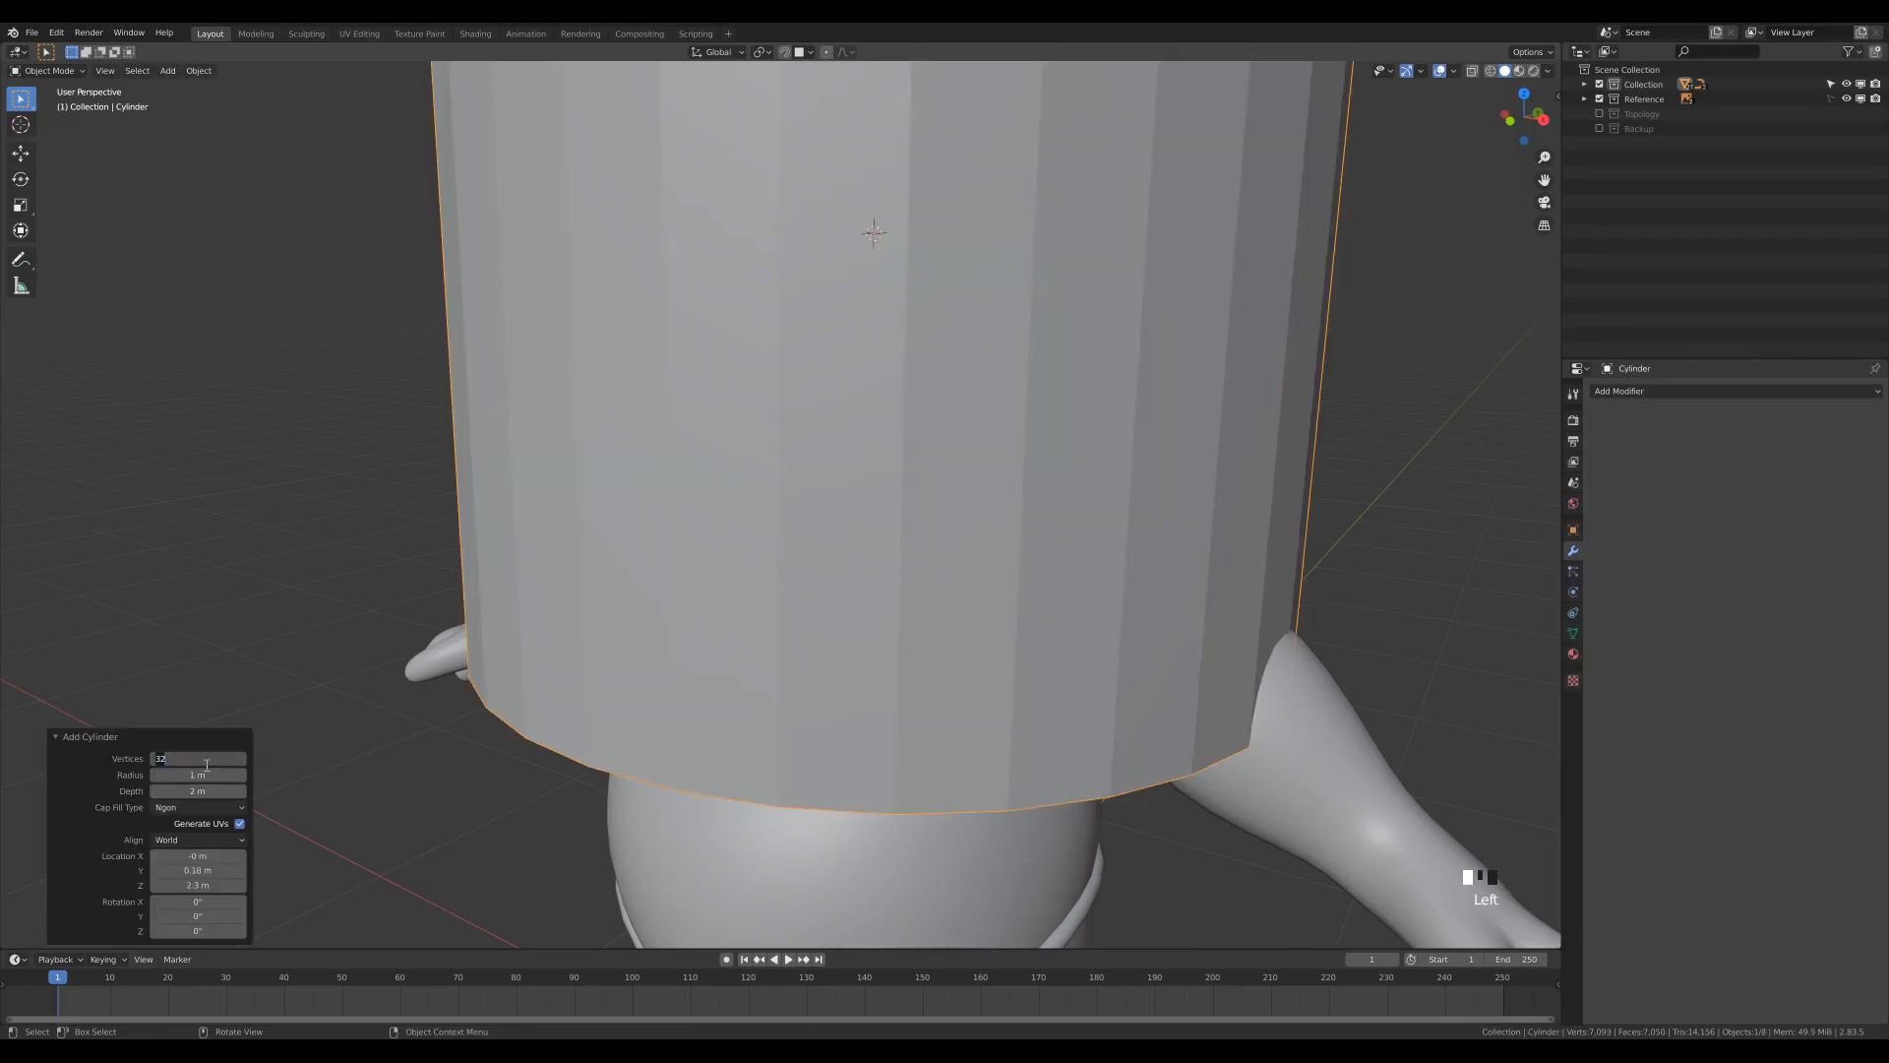
type("6")
key("Return")
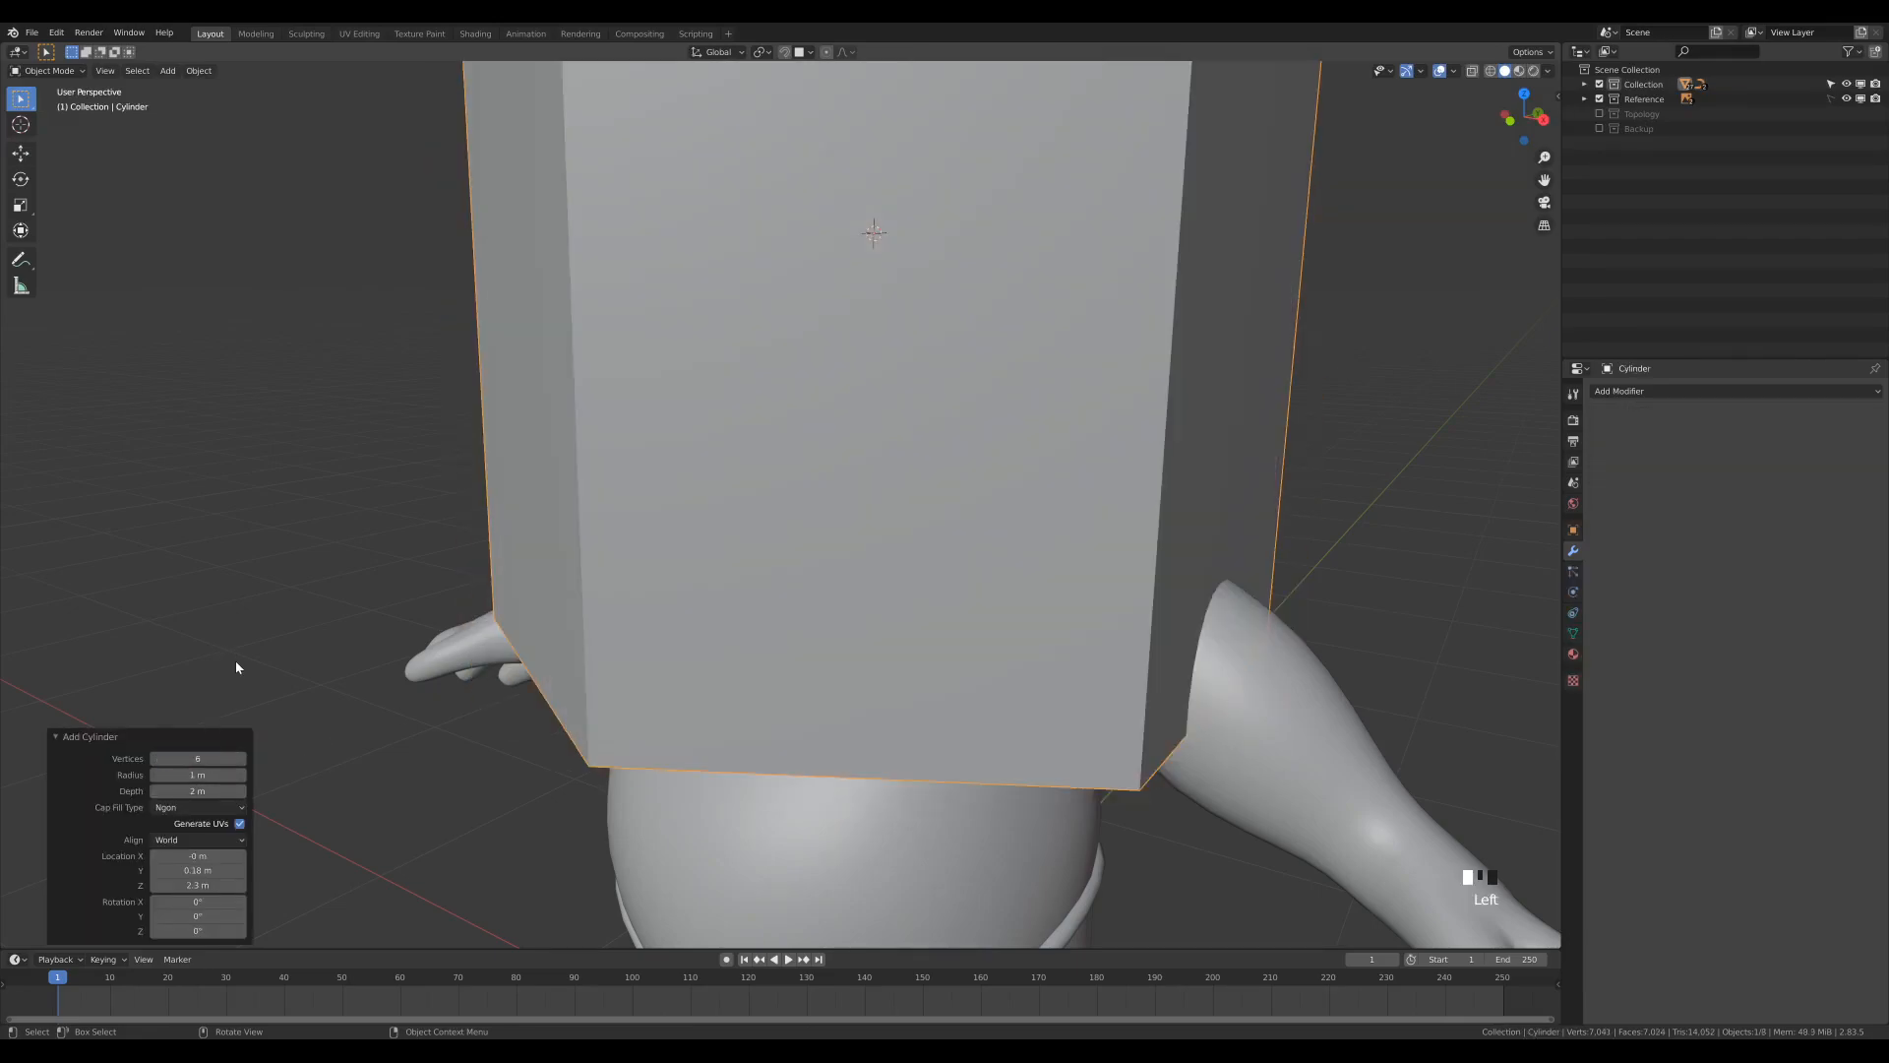
Step: Scale the hexagonal cylinder down to about 0.07 and apply its scale
key("s")
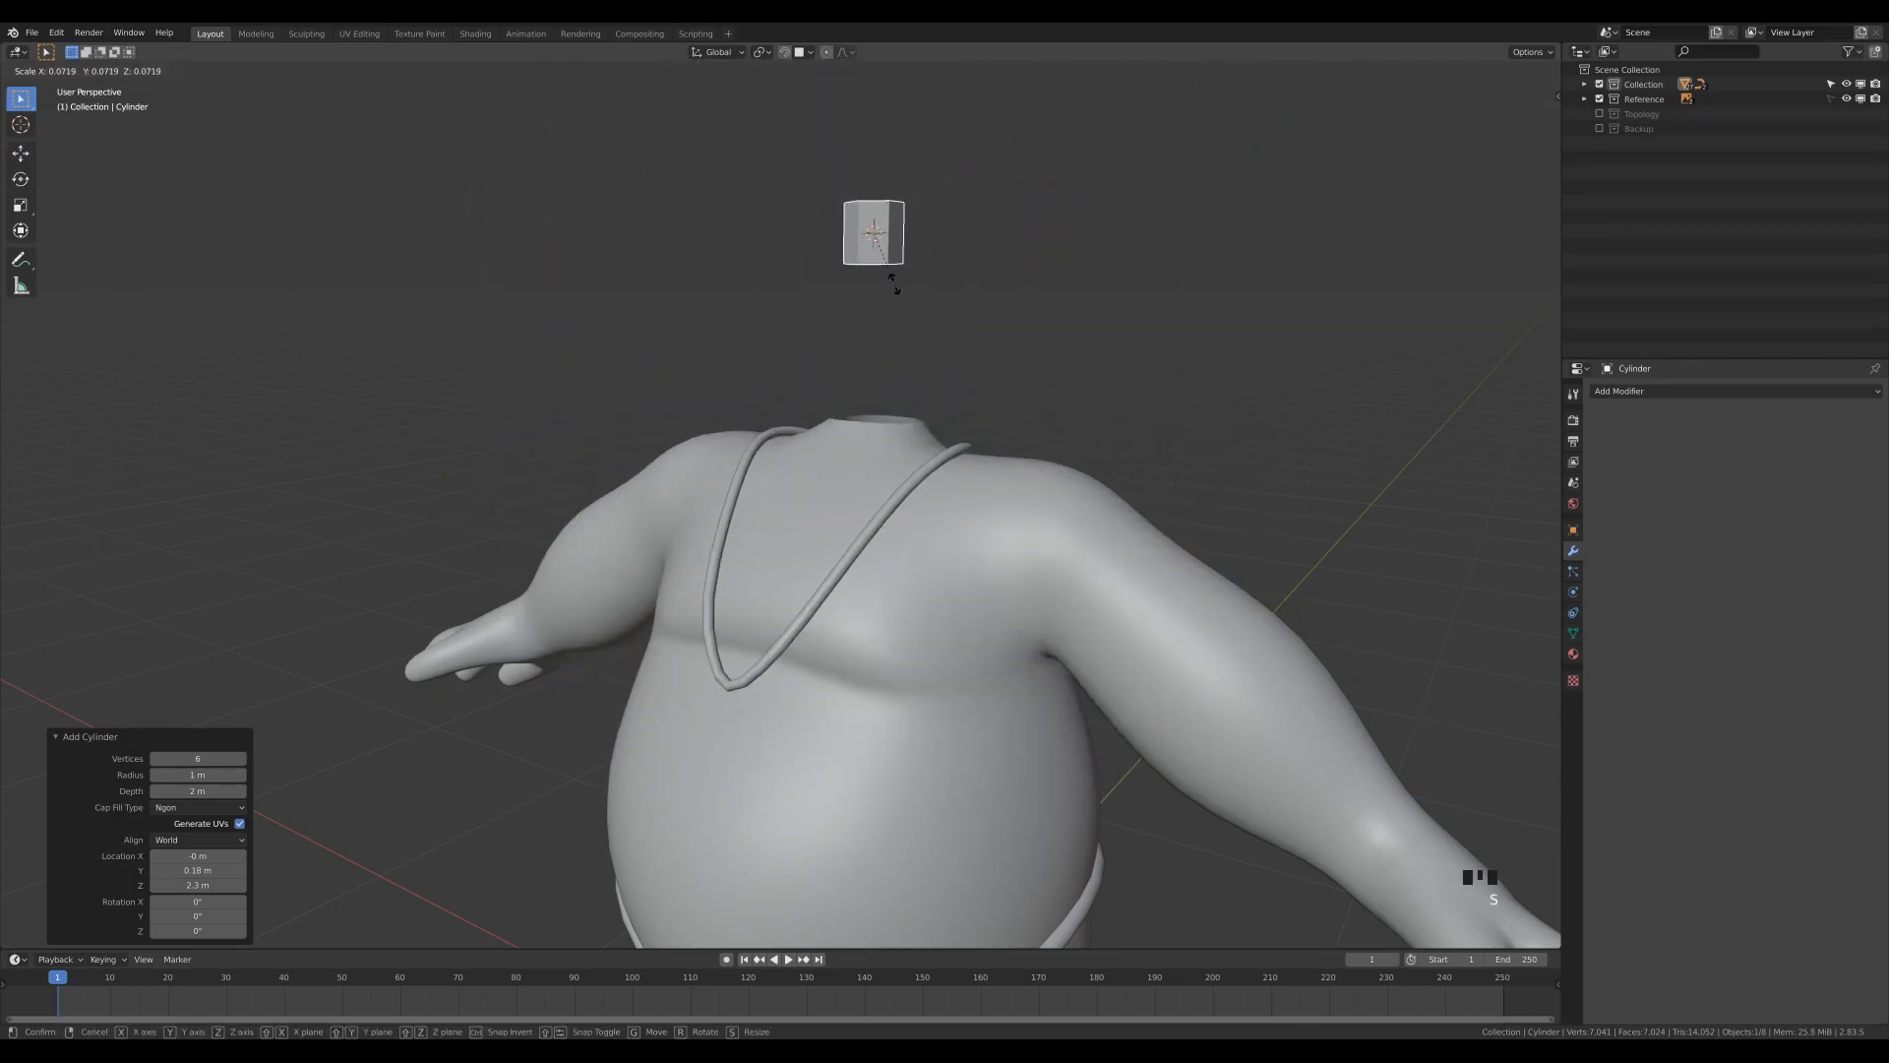
left_click(920, 296)
key("ctrl+a")
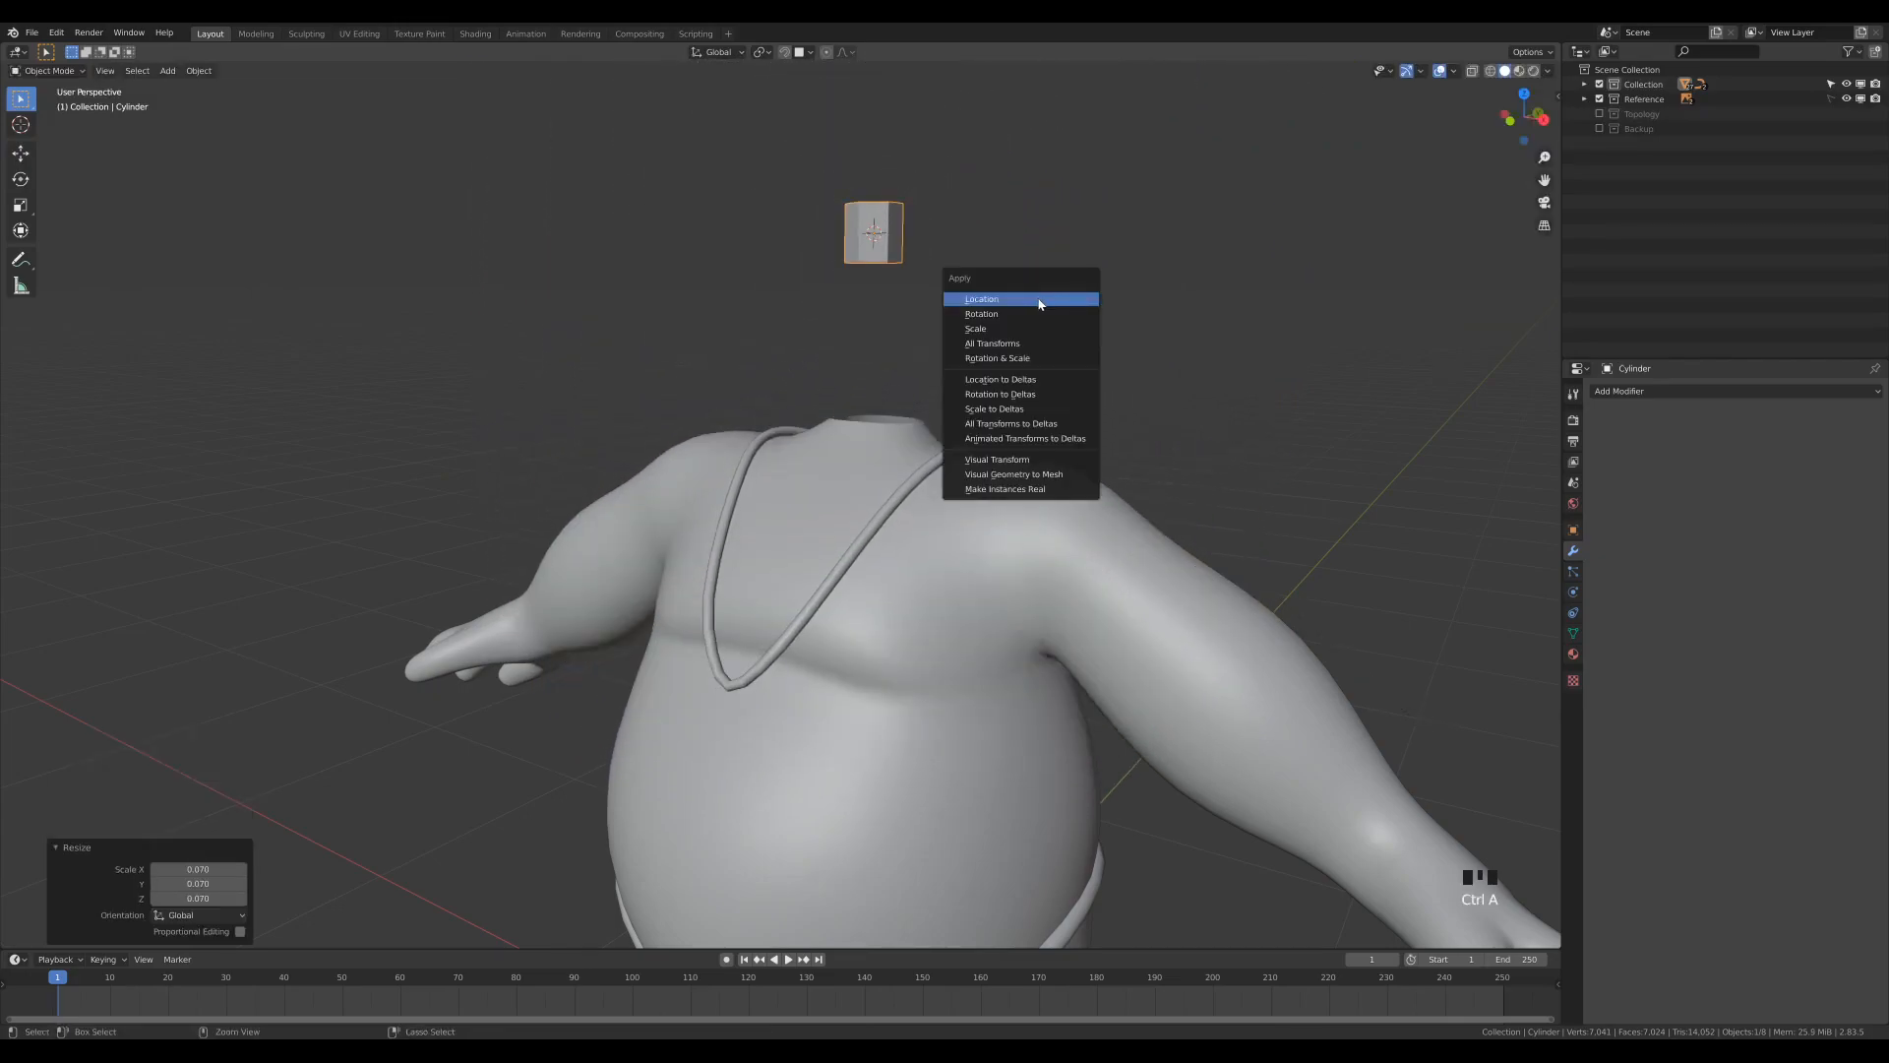
left_click(985, 332)
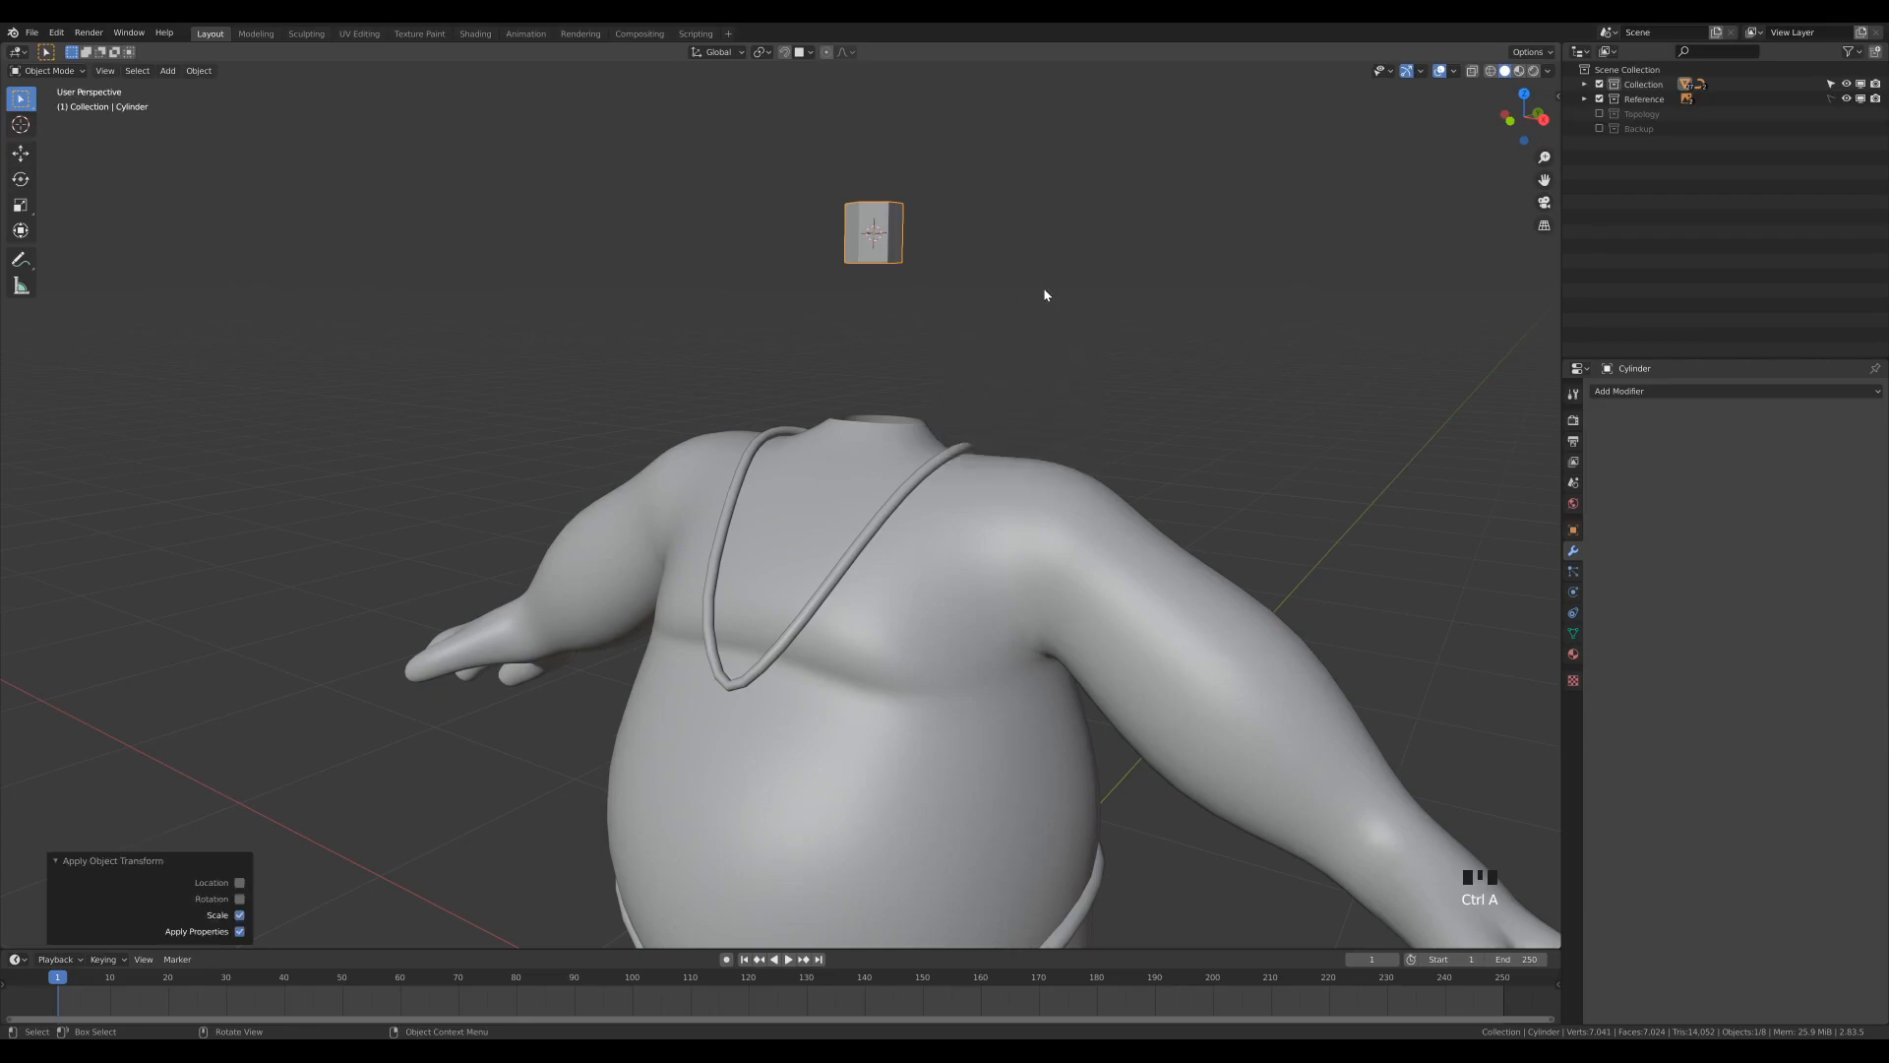
Step: Examine the hexagonal cylinder up close from several angles, isolating it in local view and returning to the full scene
key("KP_Decimal")
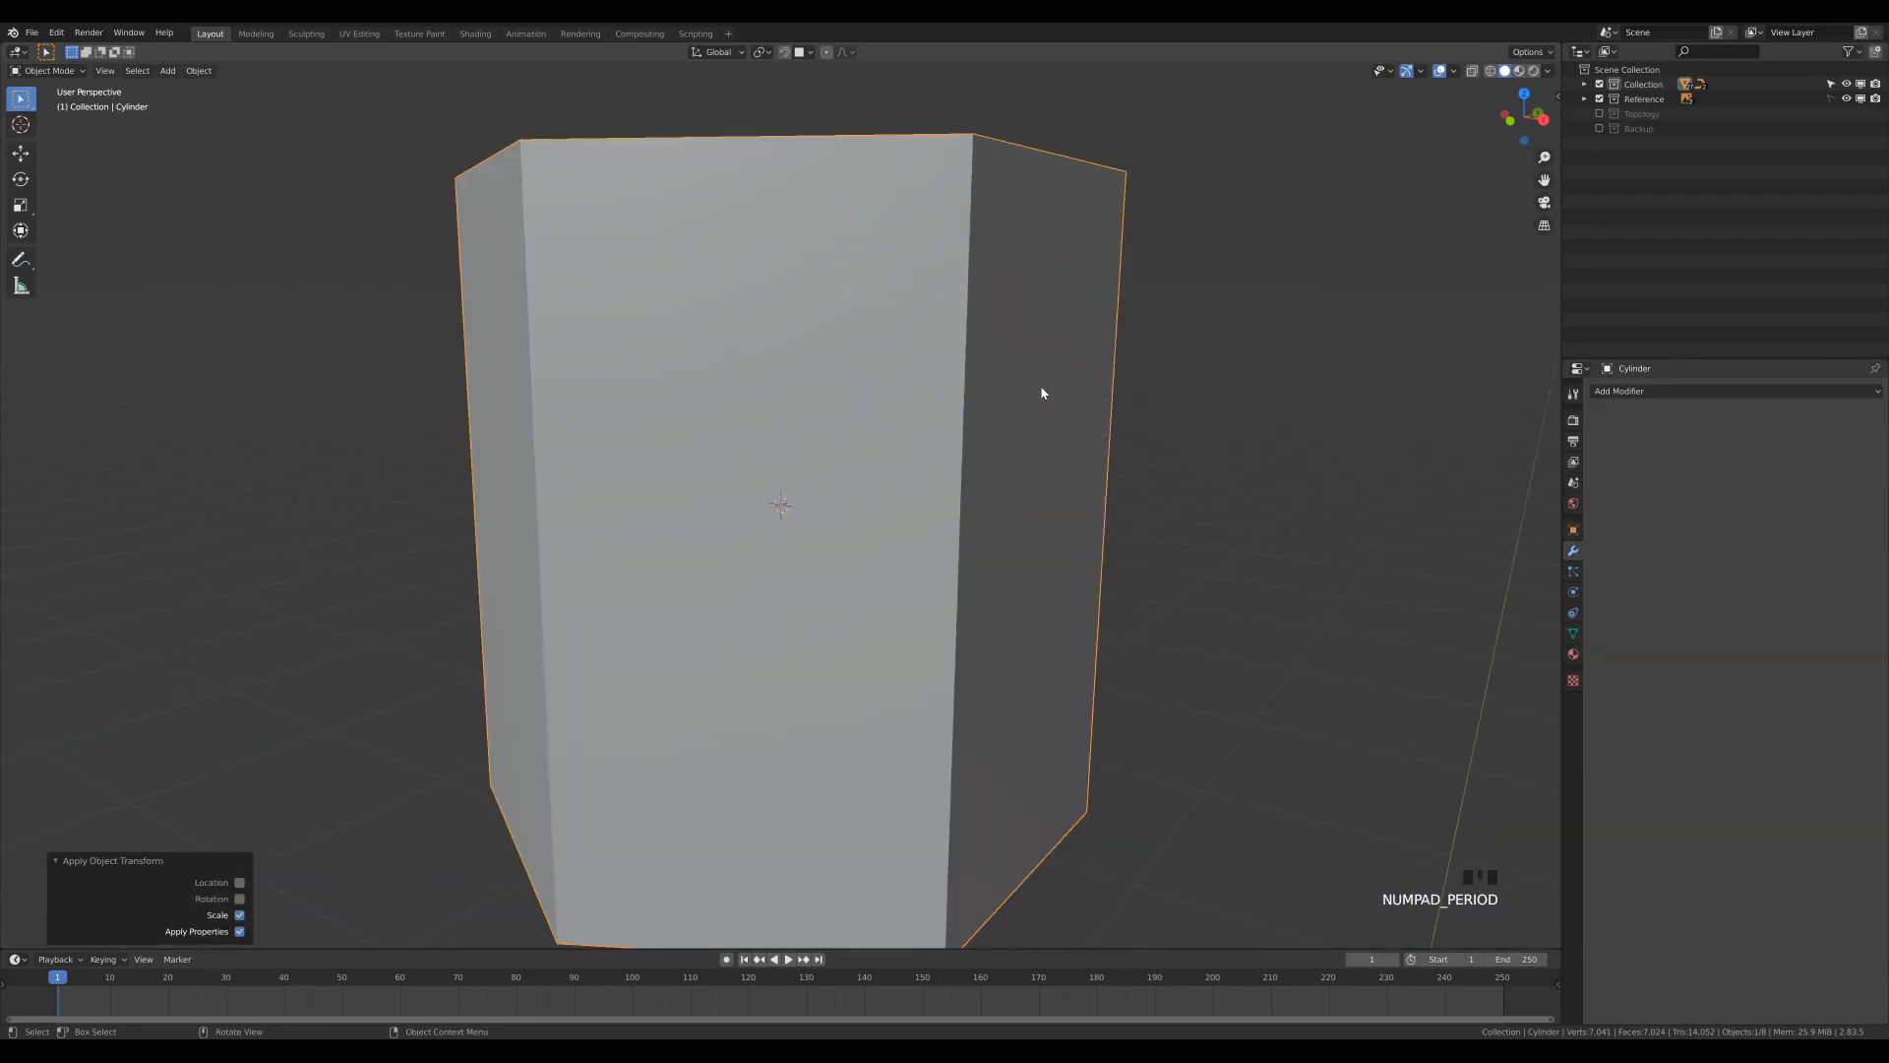
scroll(1038, 386, "down", 4)
middle_click_drag(1047, 392, 1000, 449)
scroll(1000, 434, "down", 6)
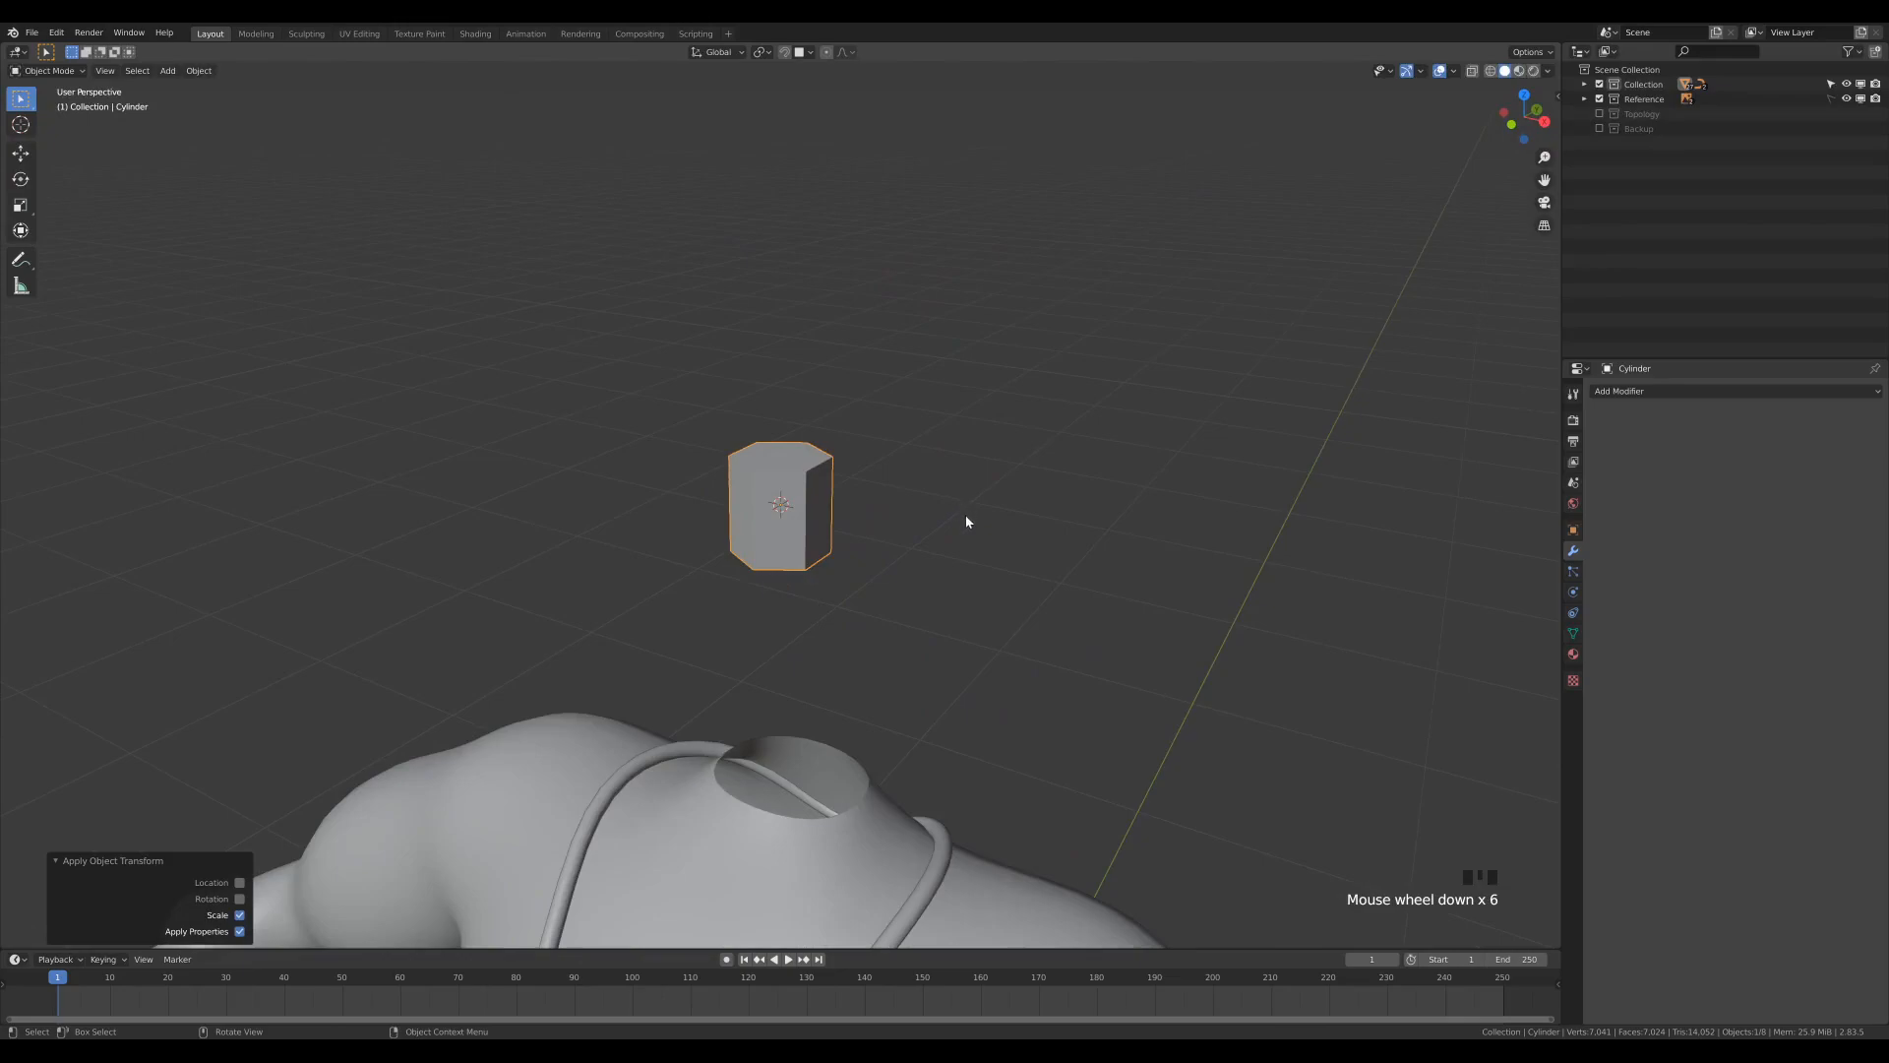
middle_click_drag(983, 581, 988, 587)
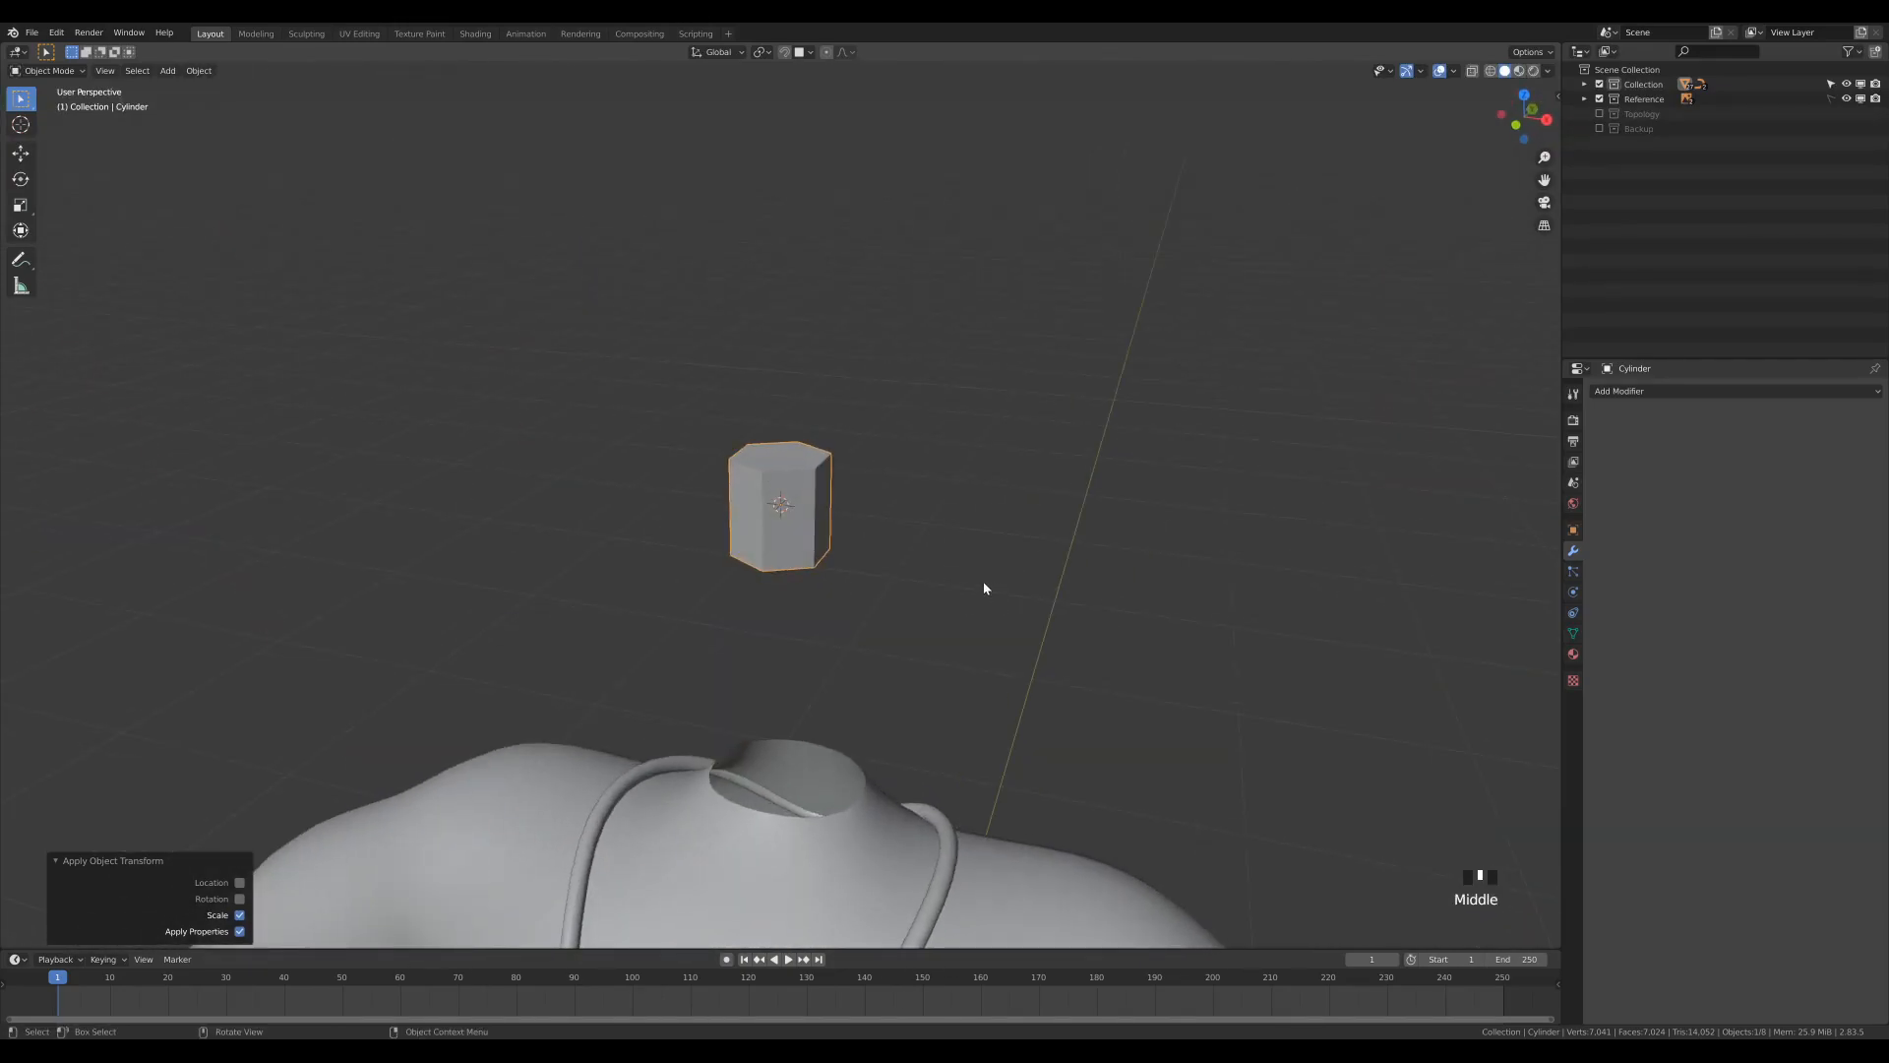
key("KP_Divide")
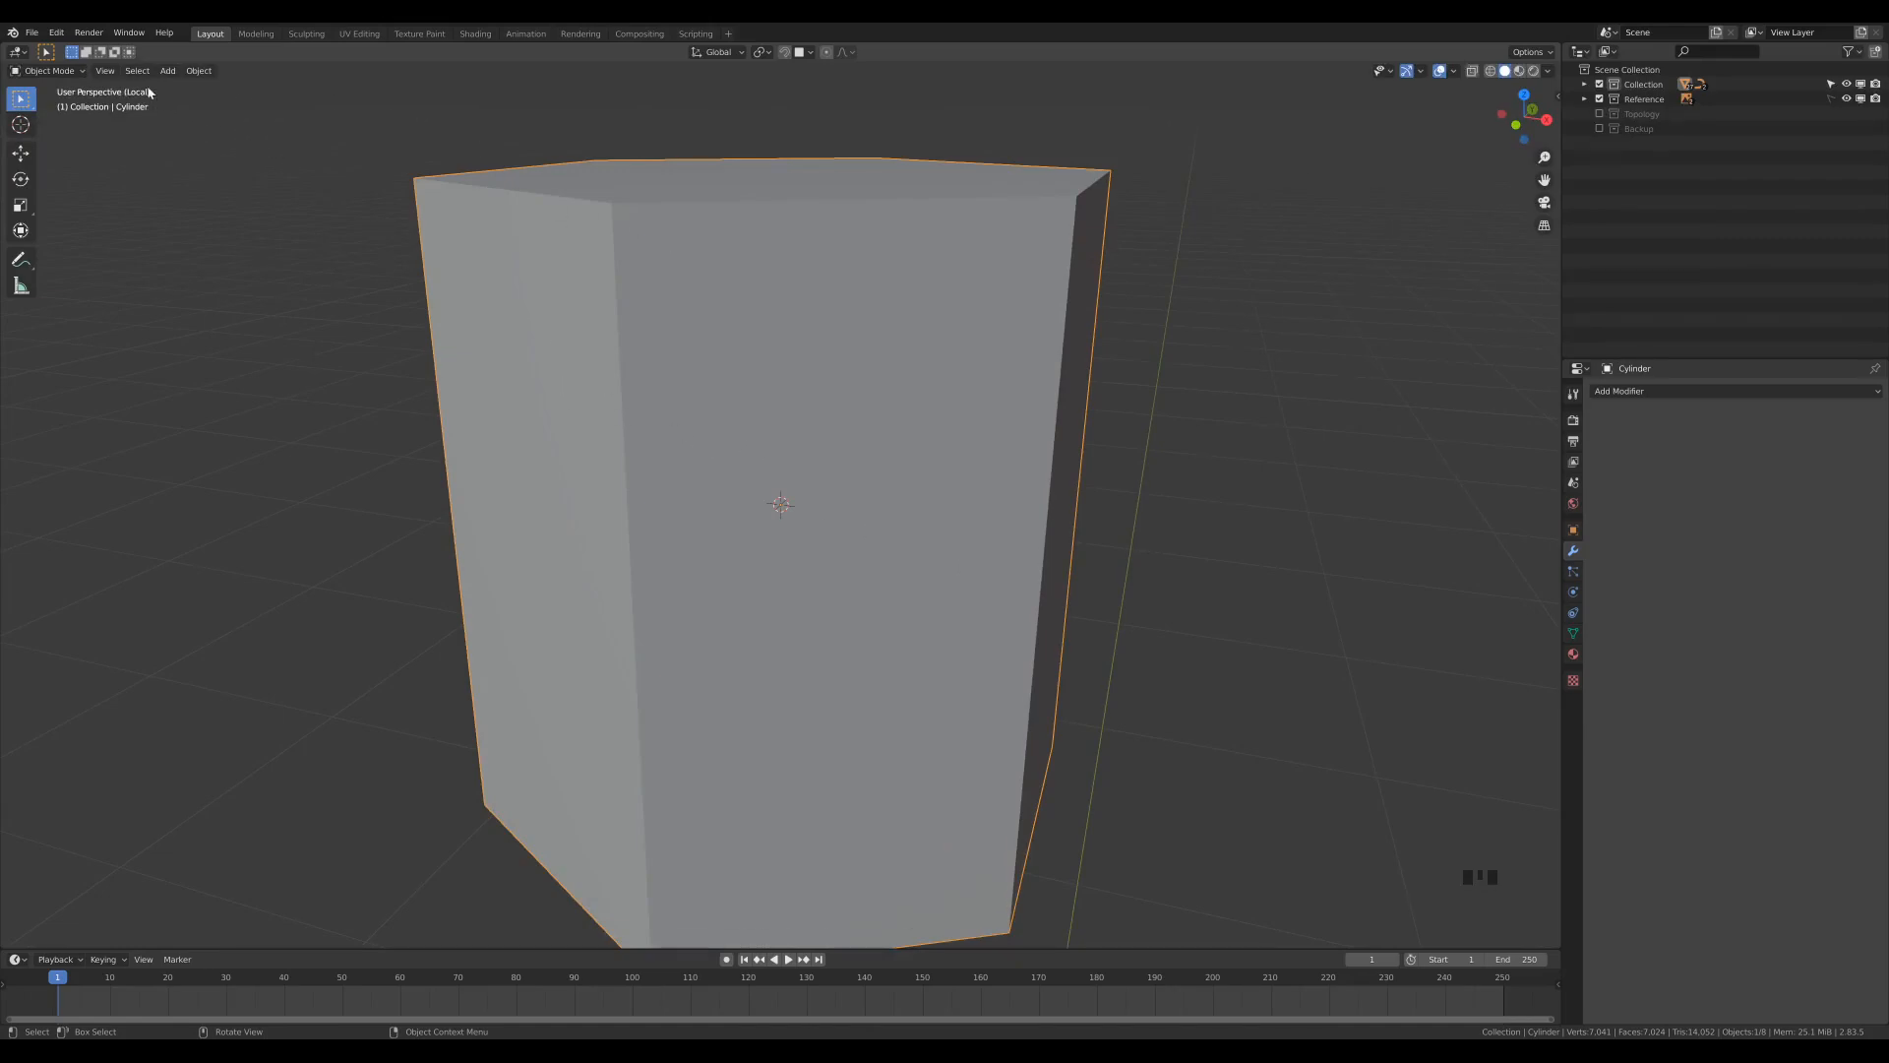
middle_click_drag(928, 519, 979, 534)
scroll(999, 565, "down", 6)
scroll(1006, 541, "up", 4)
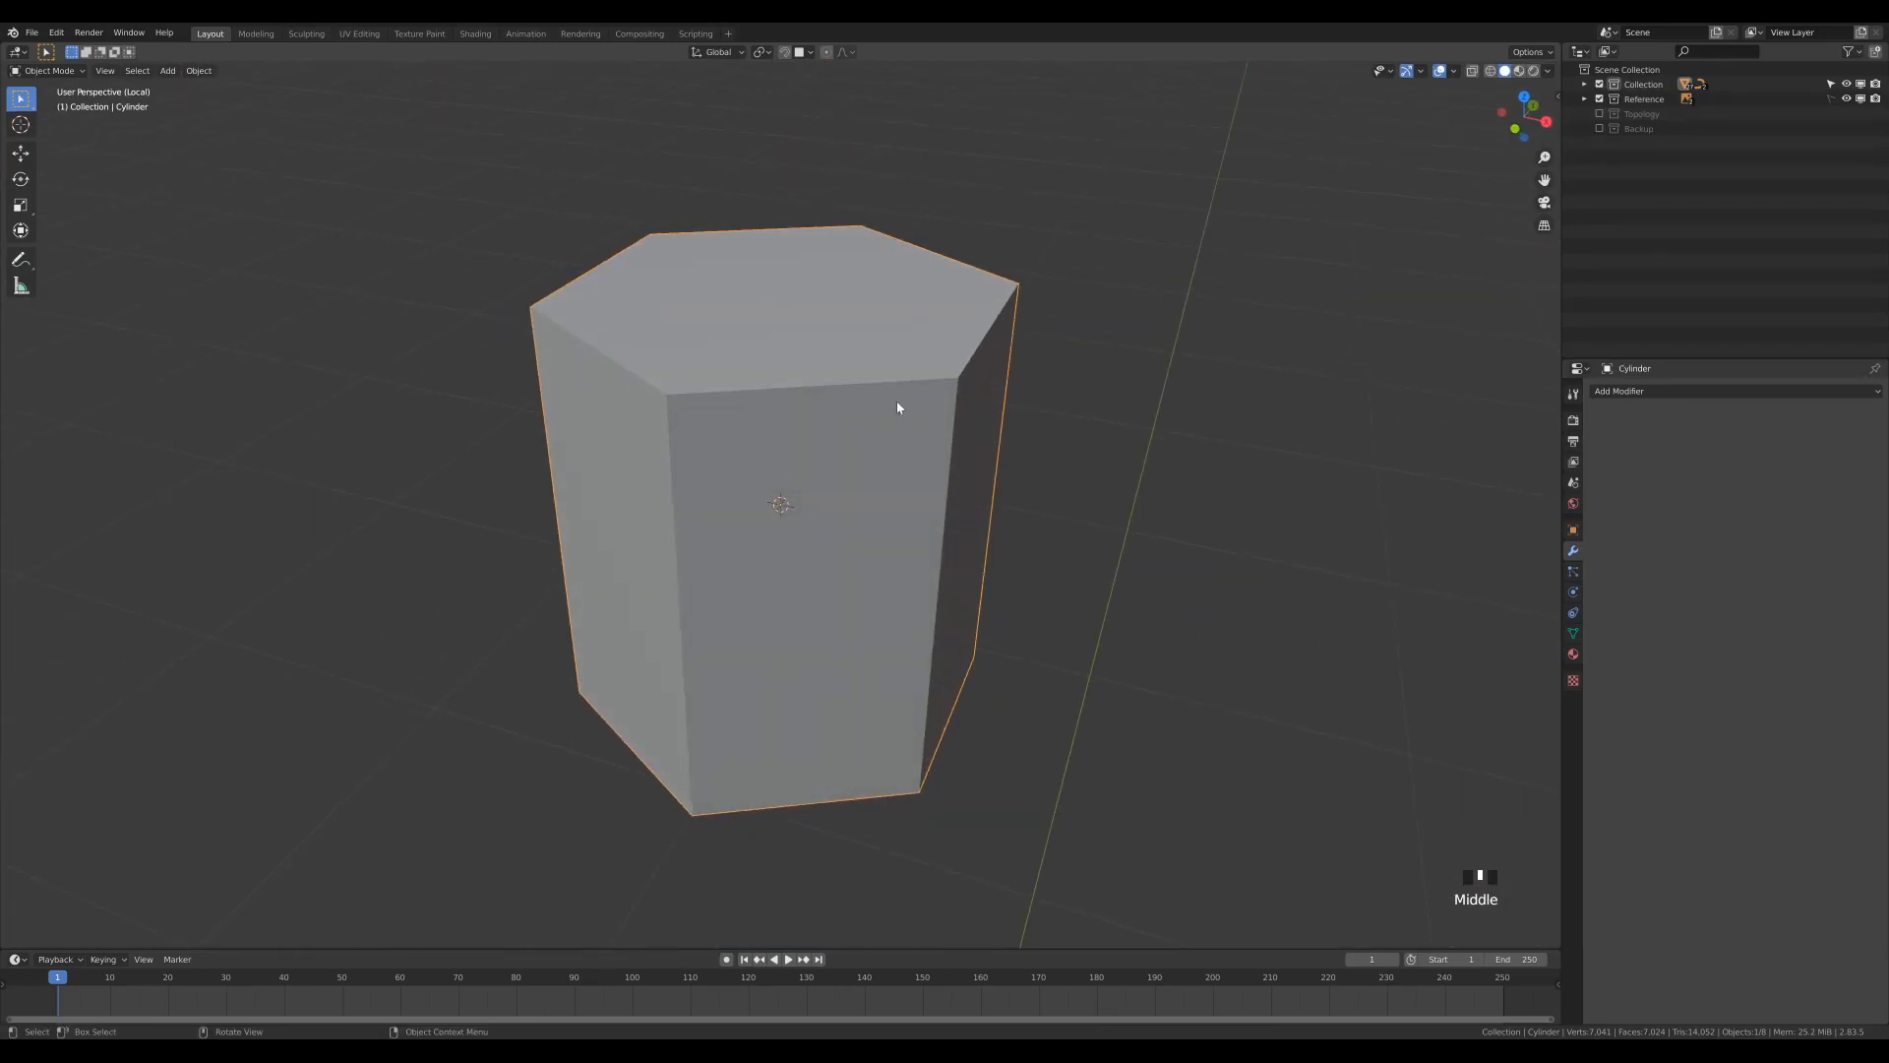
middle_click_drag(1042, 455, 1096, 548)
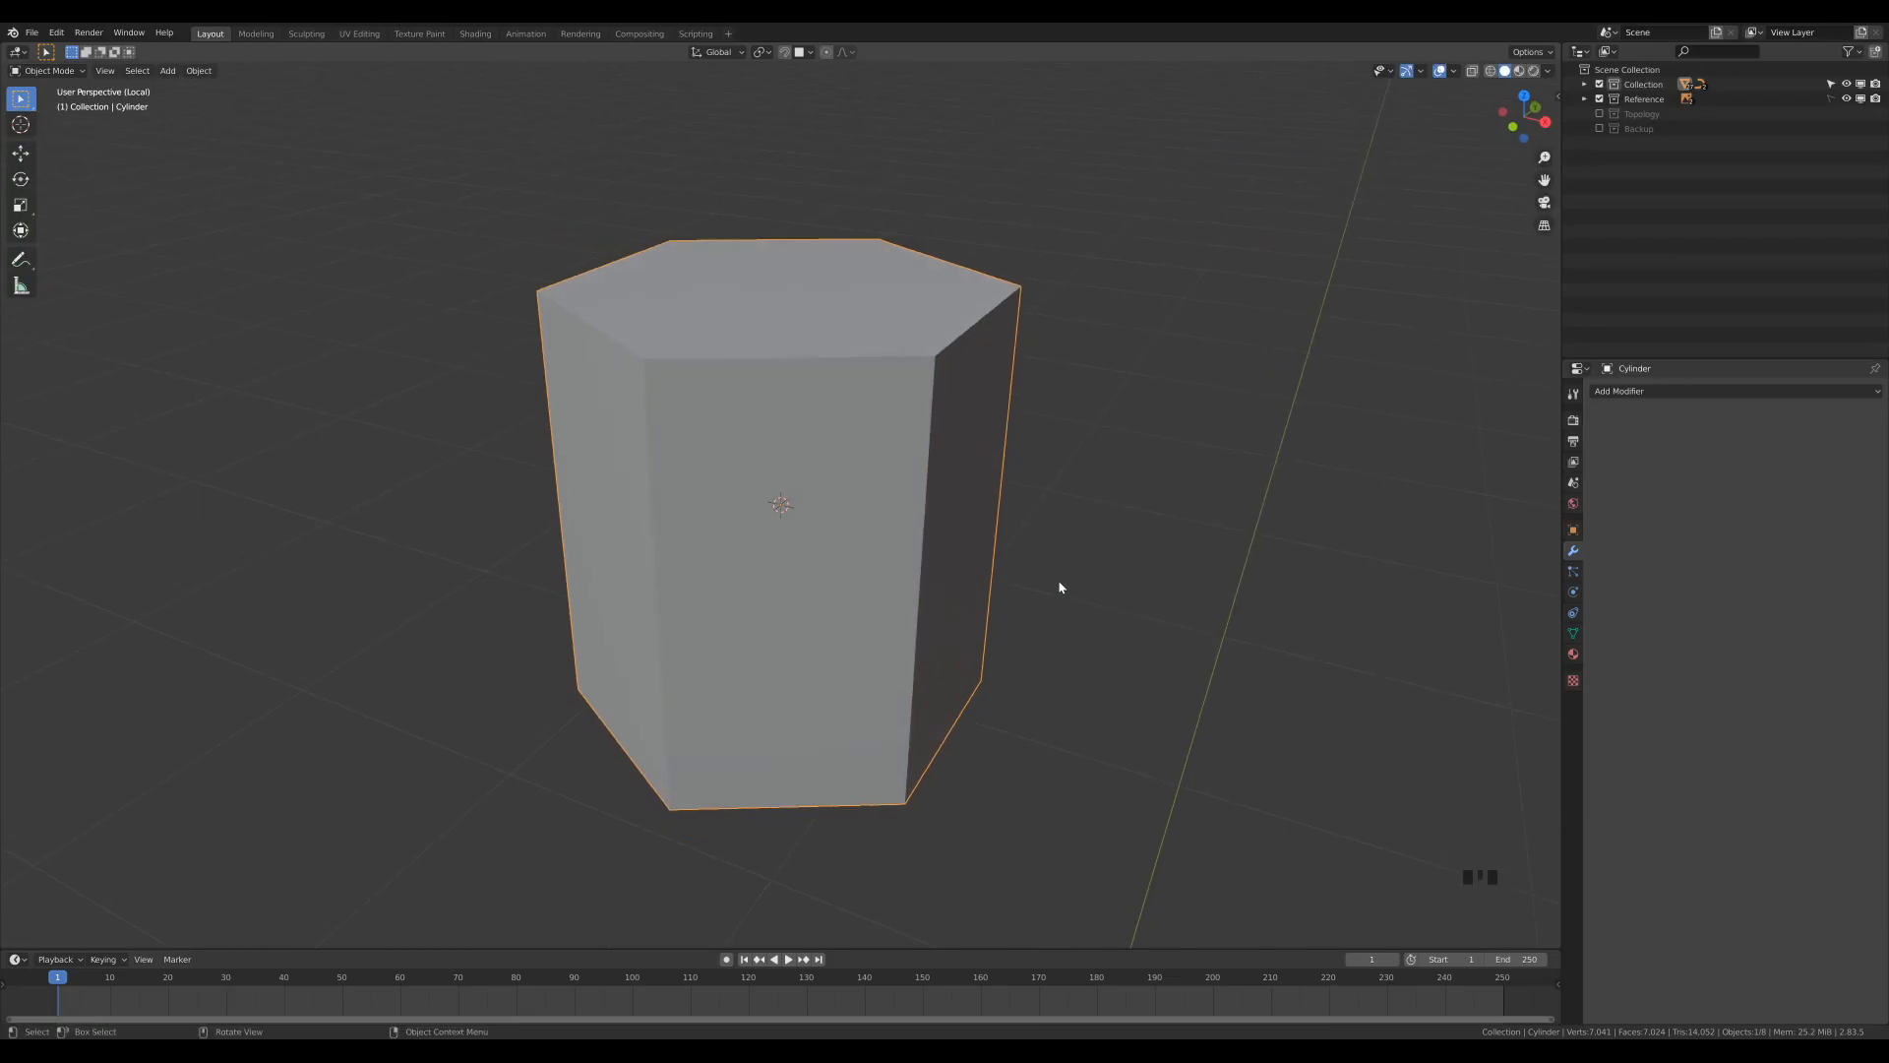
key("KP_1")
scroll(1059, 587, "down", 4)
scroll(996, 722, "up", 3, "shift")
scroll(941, 574, "down", 1, "shift")
key("KP_Divide")
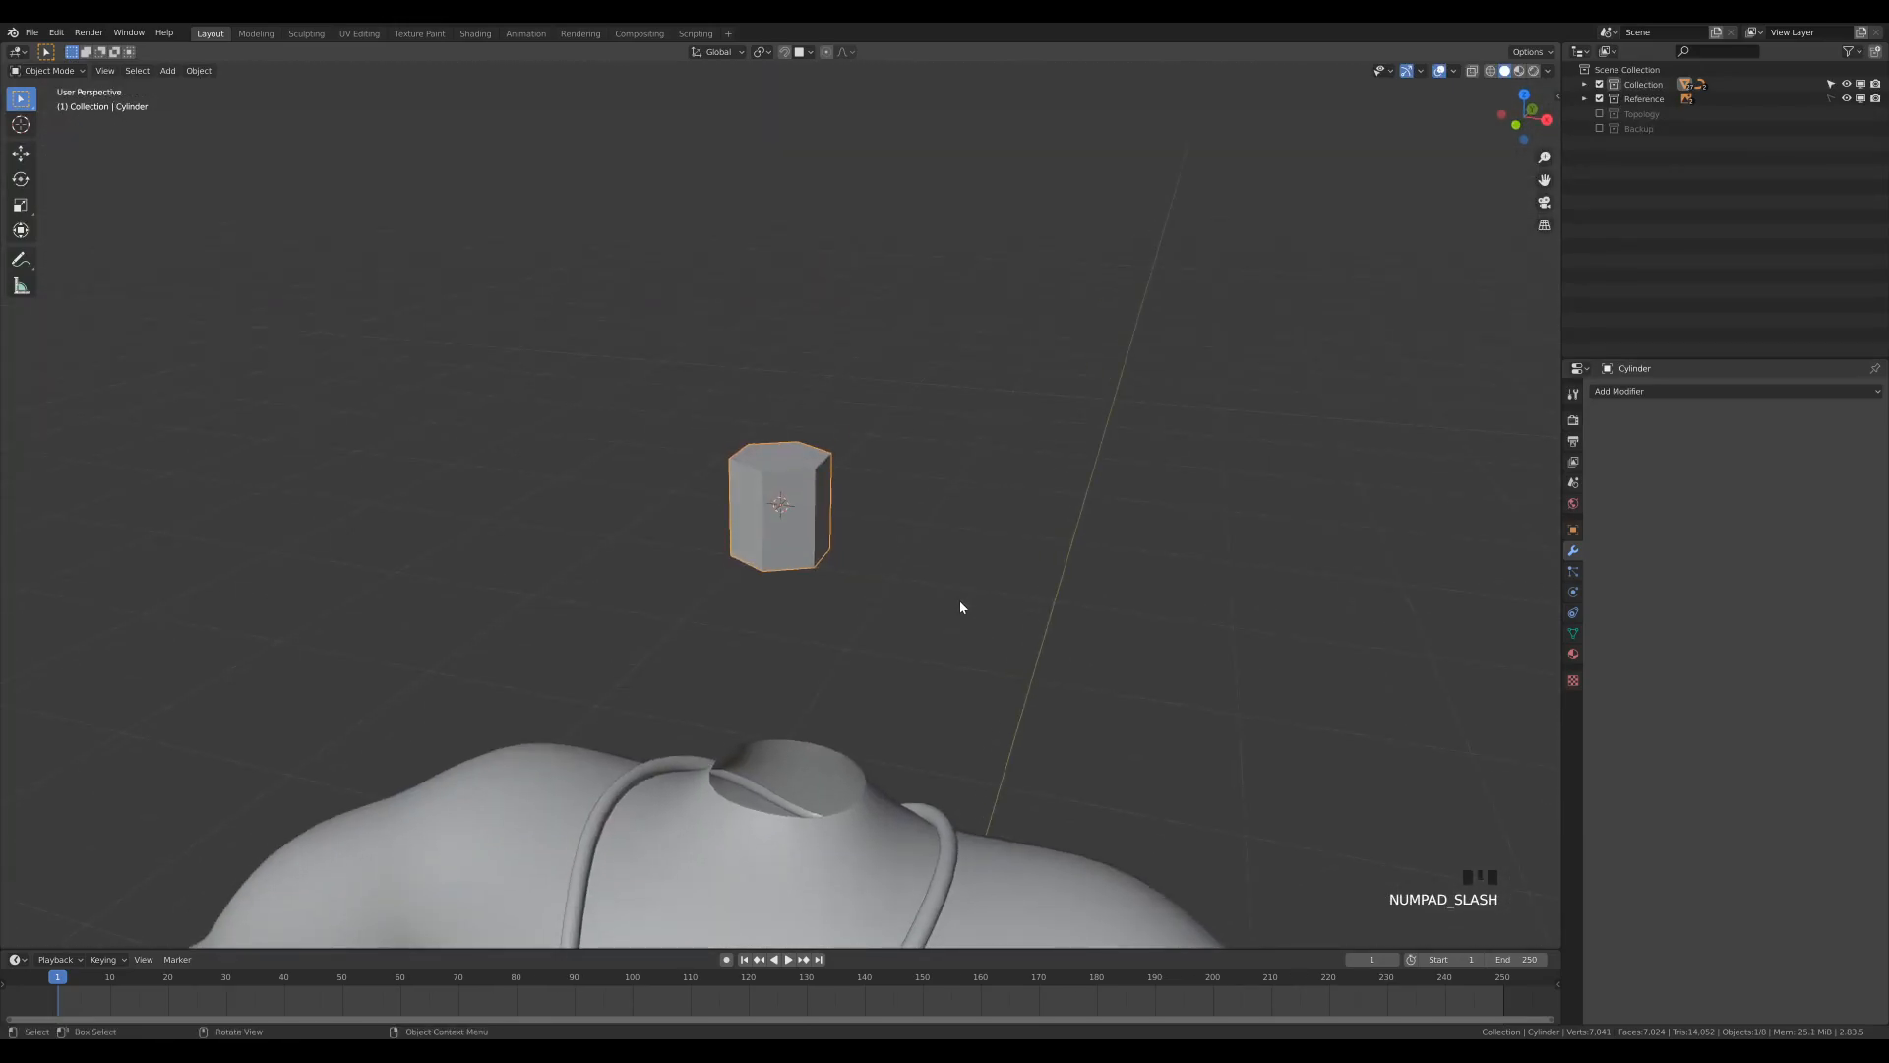
Step: With X-ray on, examine the reference pendant's shape and position from the front and the side
key("KP_1")
scroll(976, 742, "down", 6)
middle_click_drag(950, 815, 940, 518, "shift")
key("z")
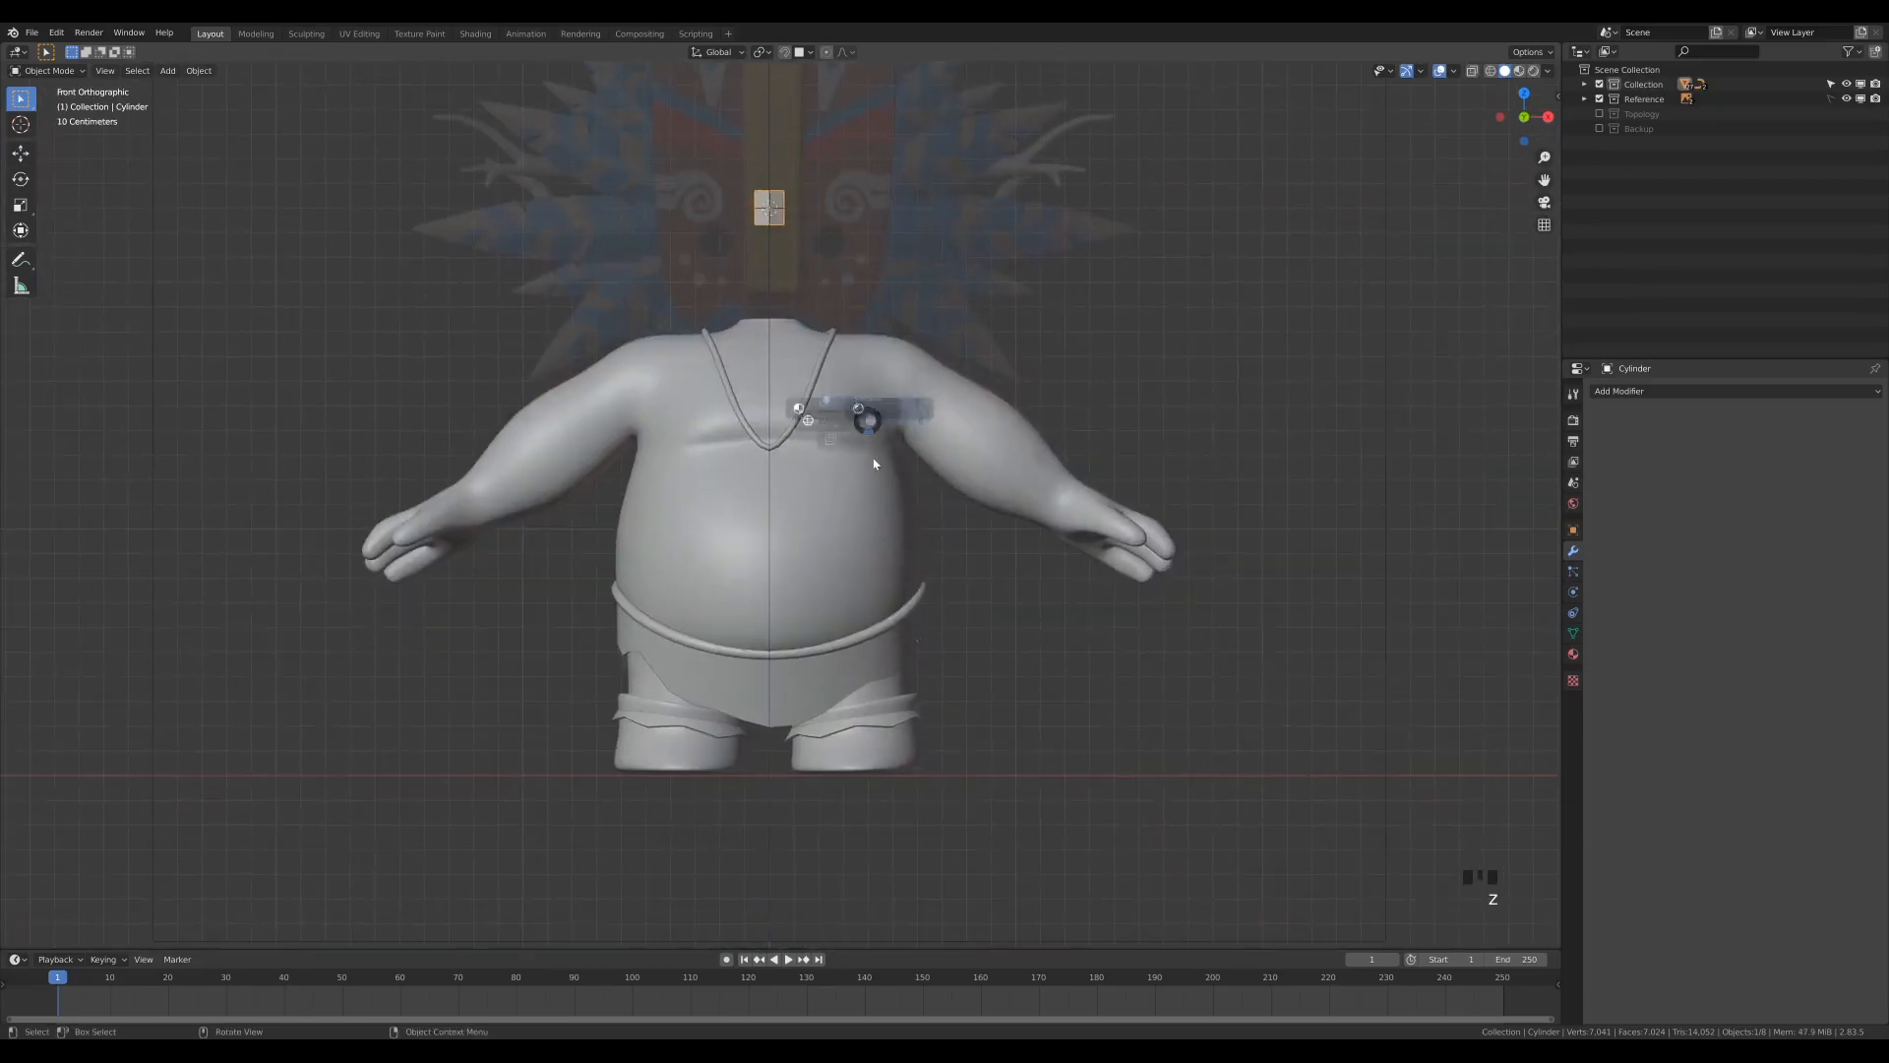
left_click(849, 563)
scroll(847, 573, "up", 8)
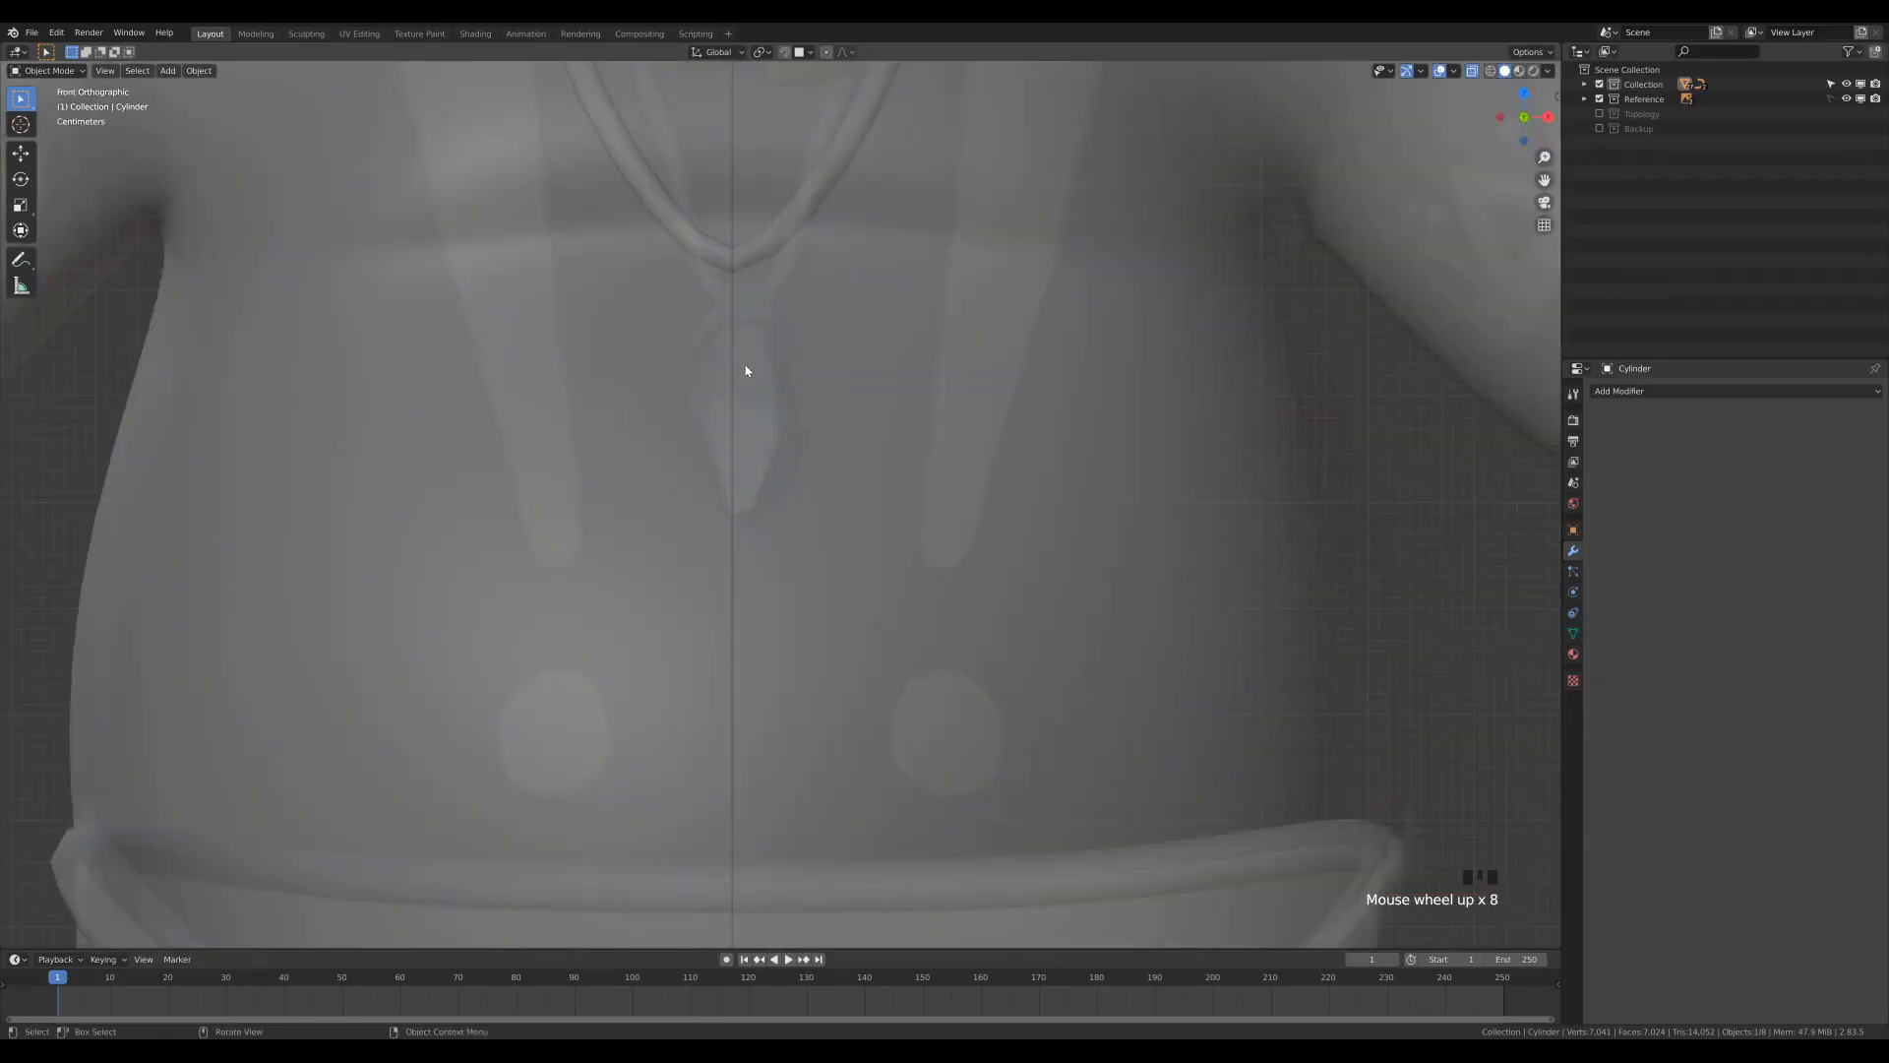
key("KP_3")
middle_click_drag(755, 409, 569, 527, "shift")
scroll(594, 508, "up", 2)
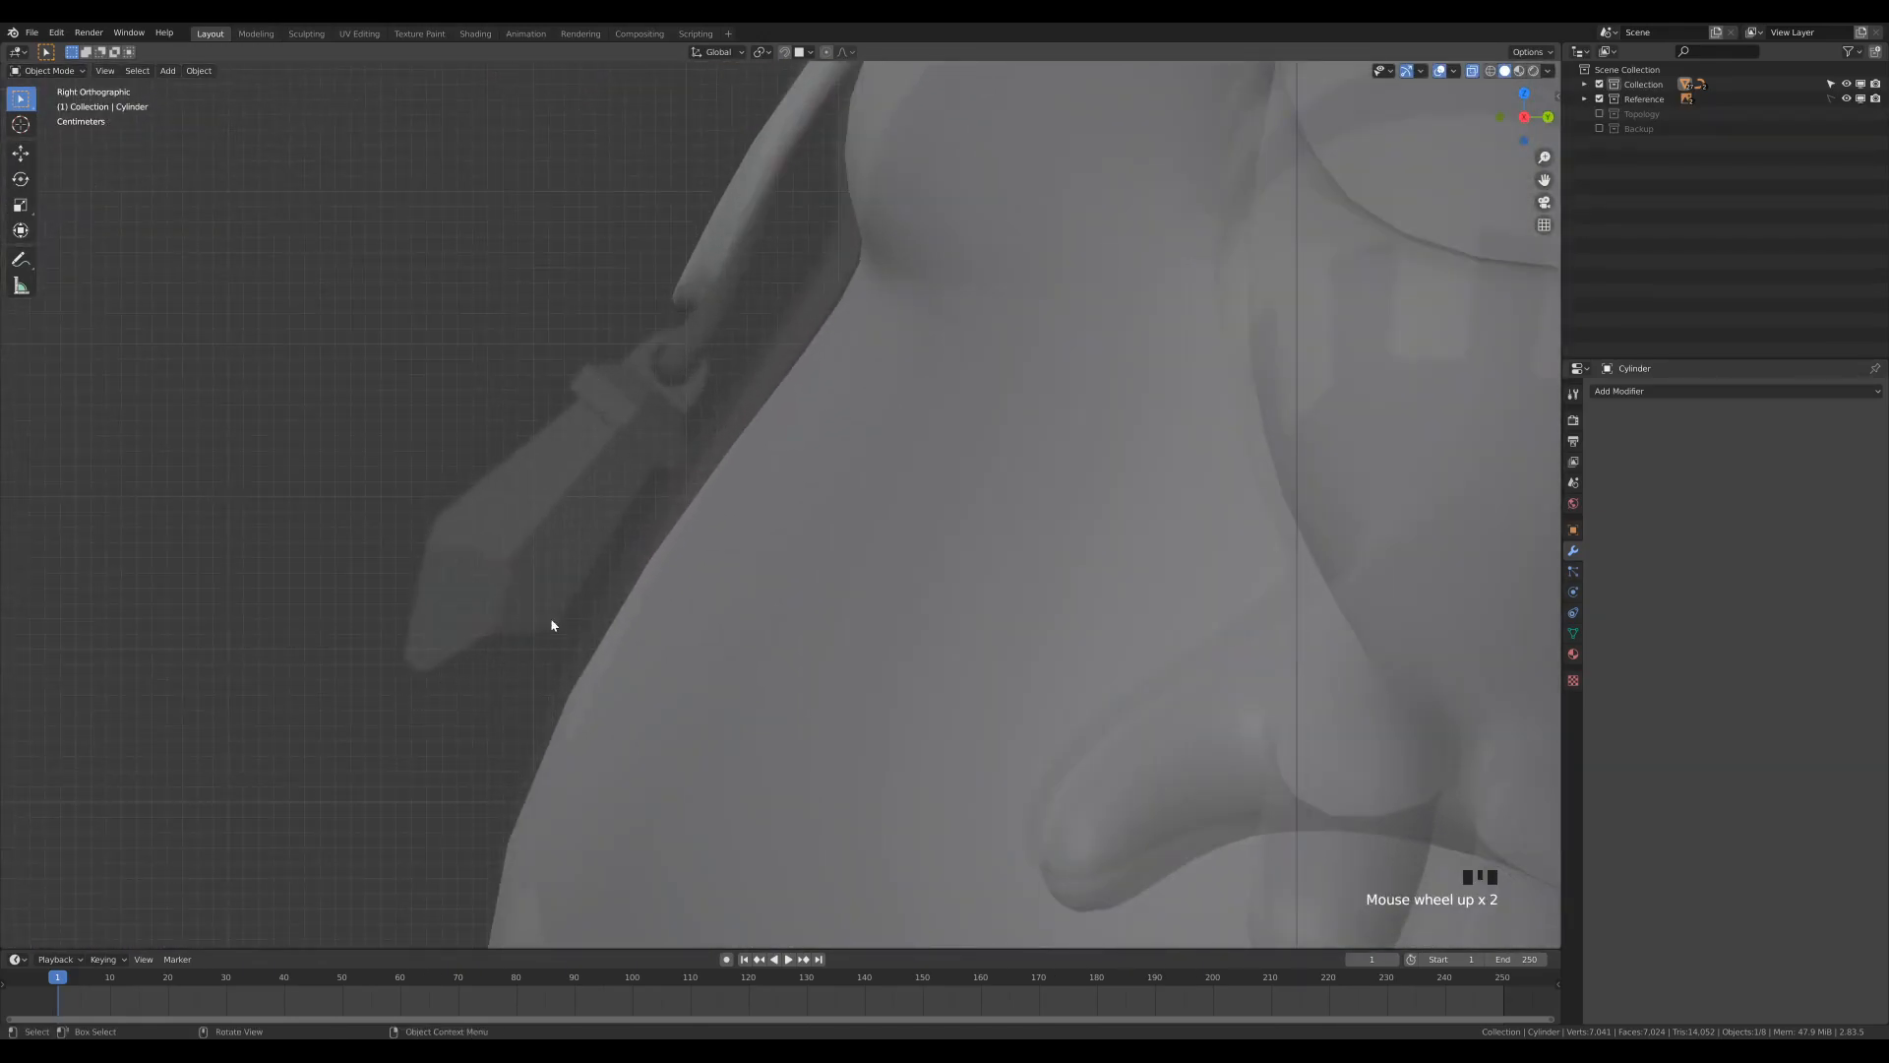
scroll(803, 528, "down", 7)
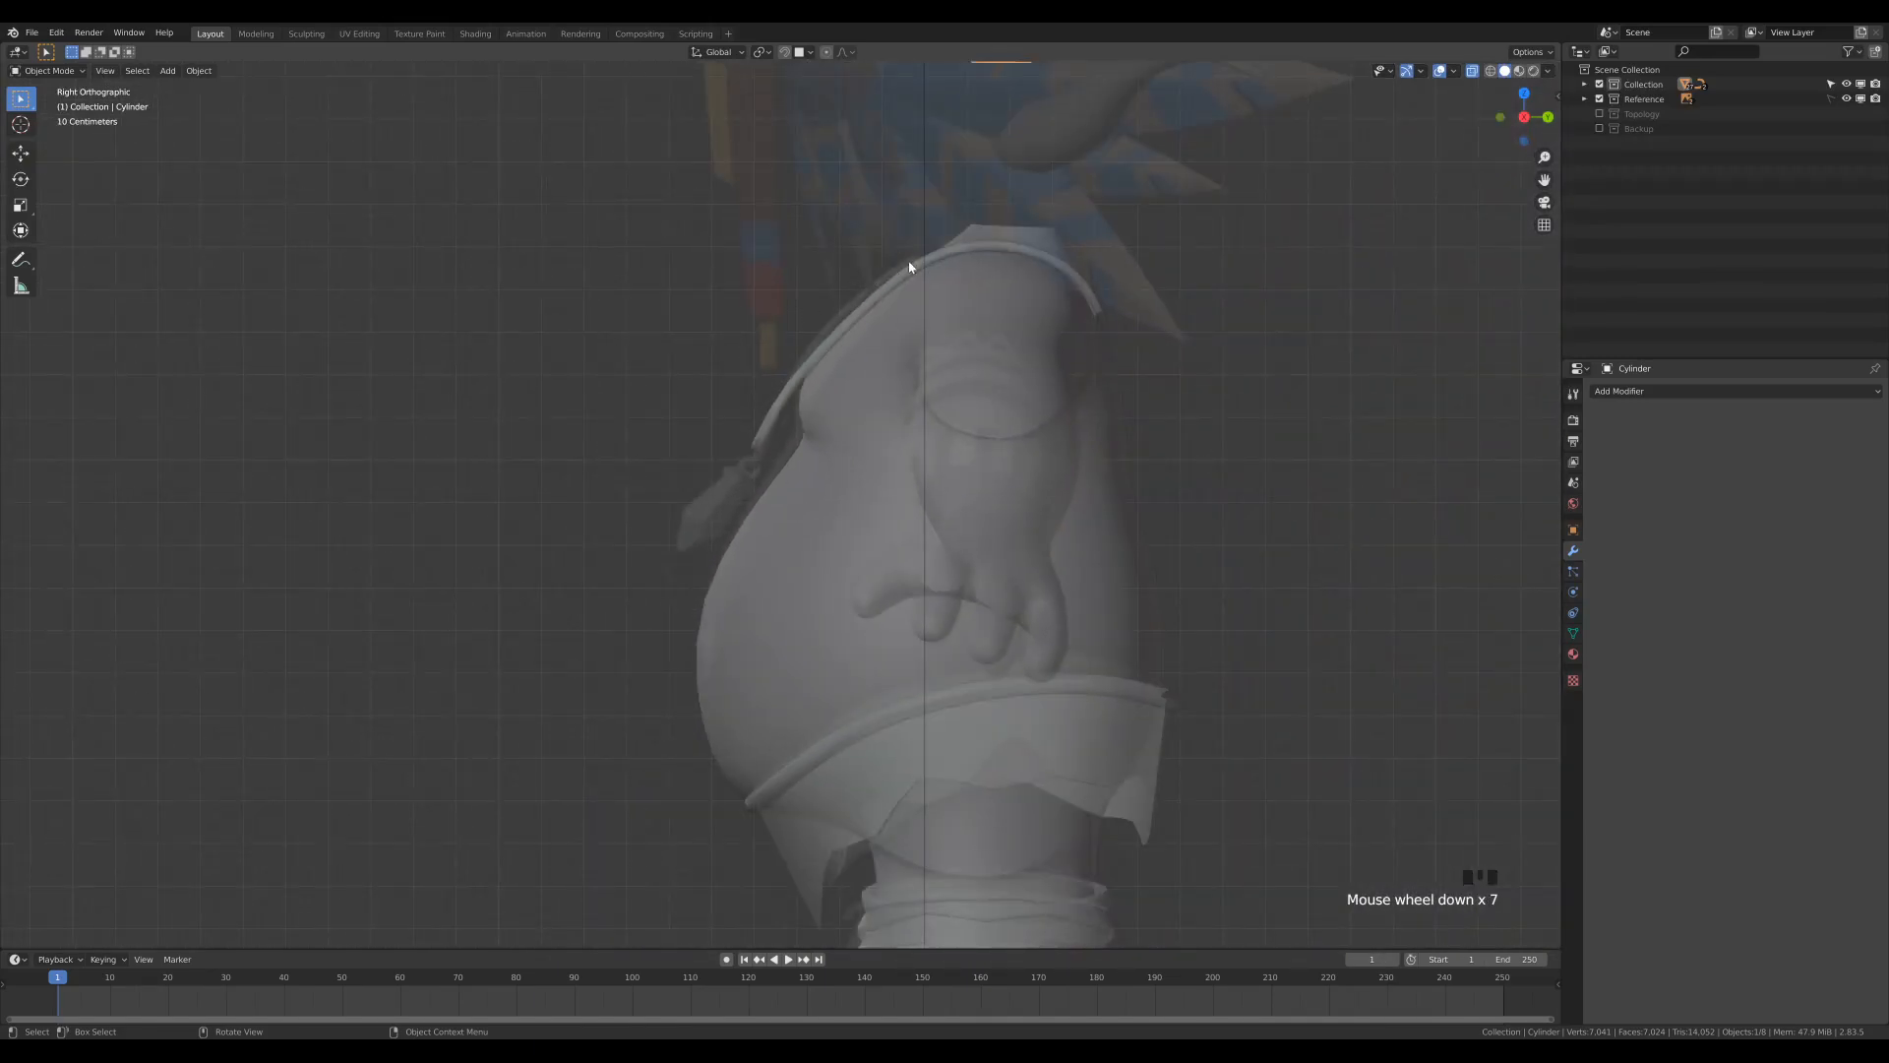
Step: Isolate the hexagonal cylinder in local view and turn X-ray off
key("KP_Divide")
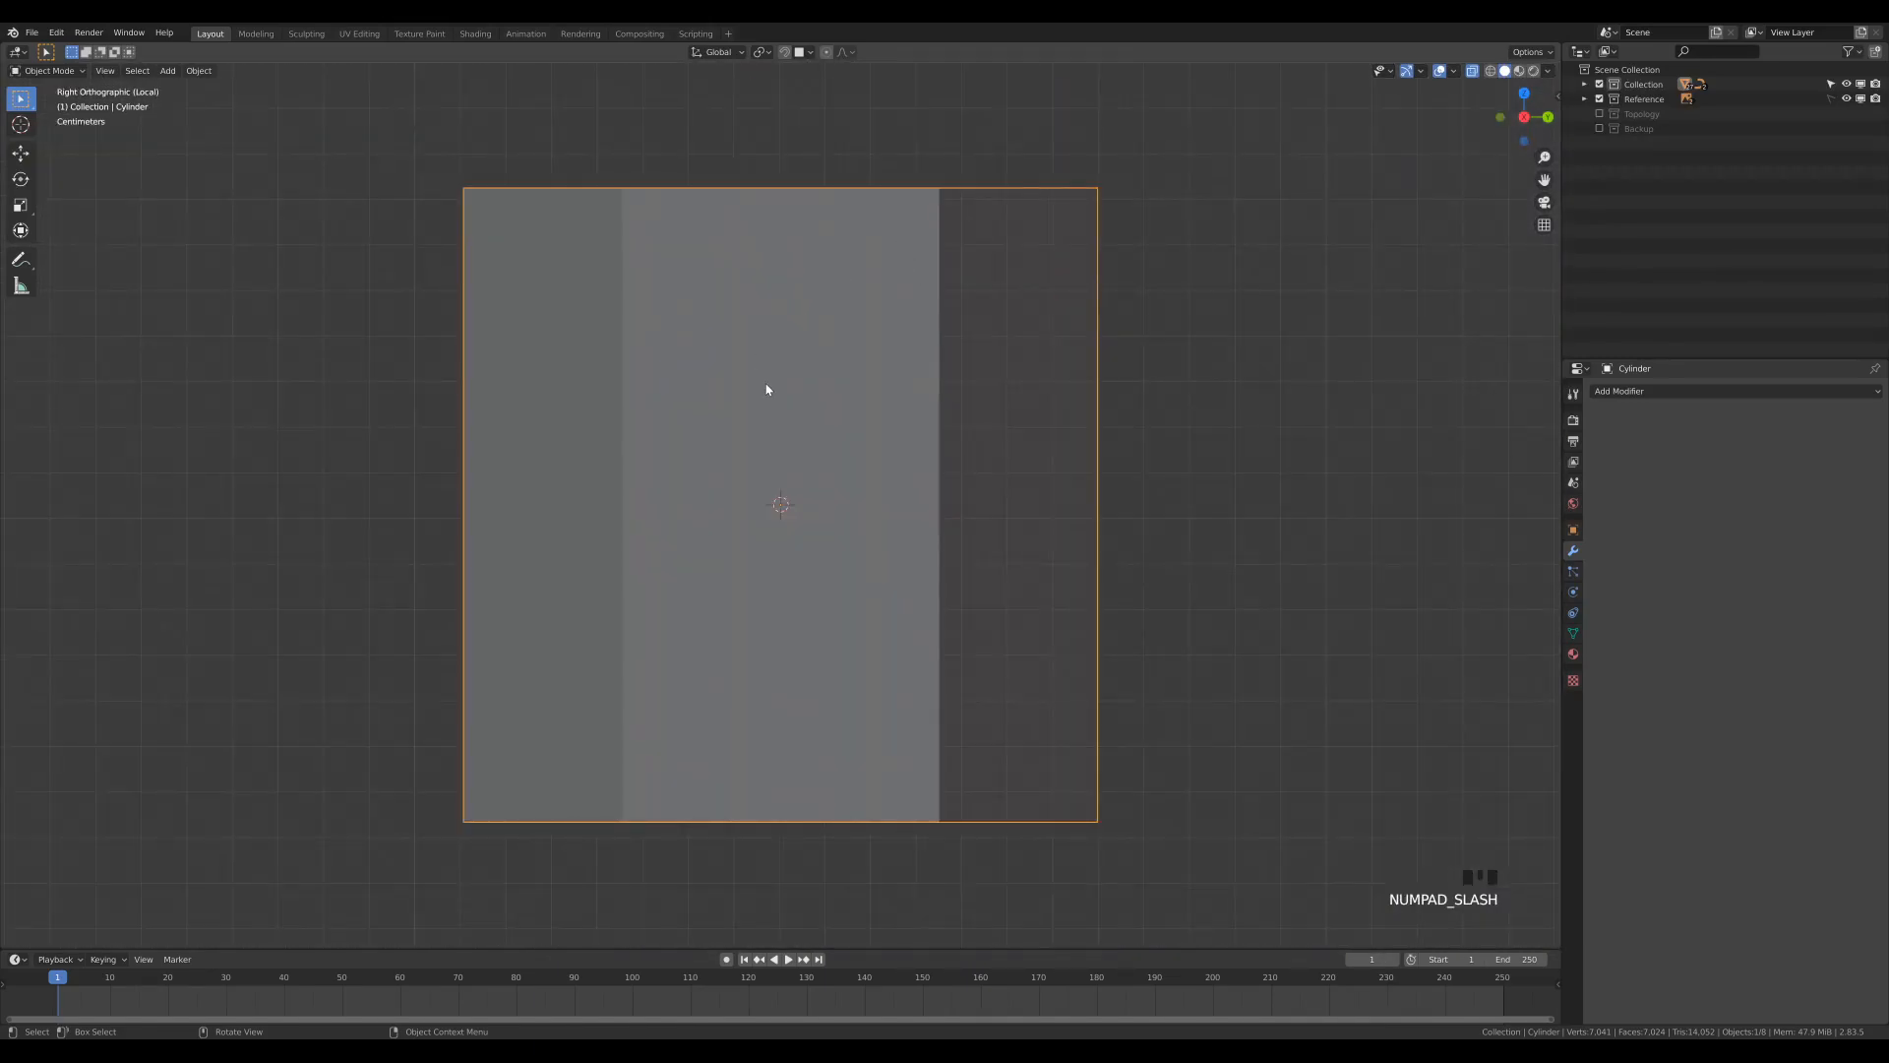
key("z")
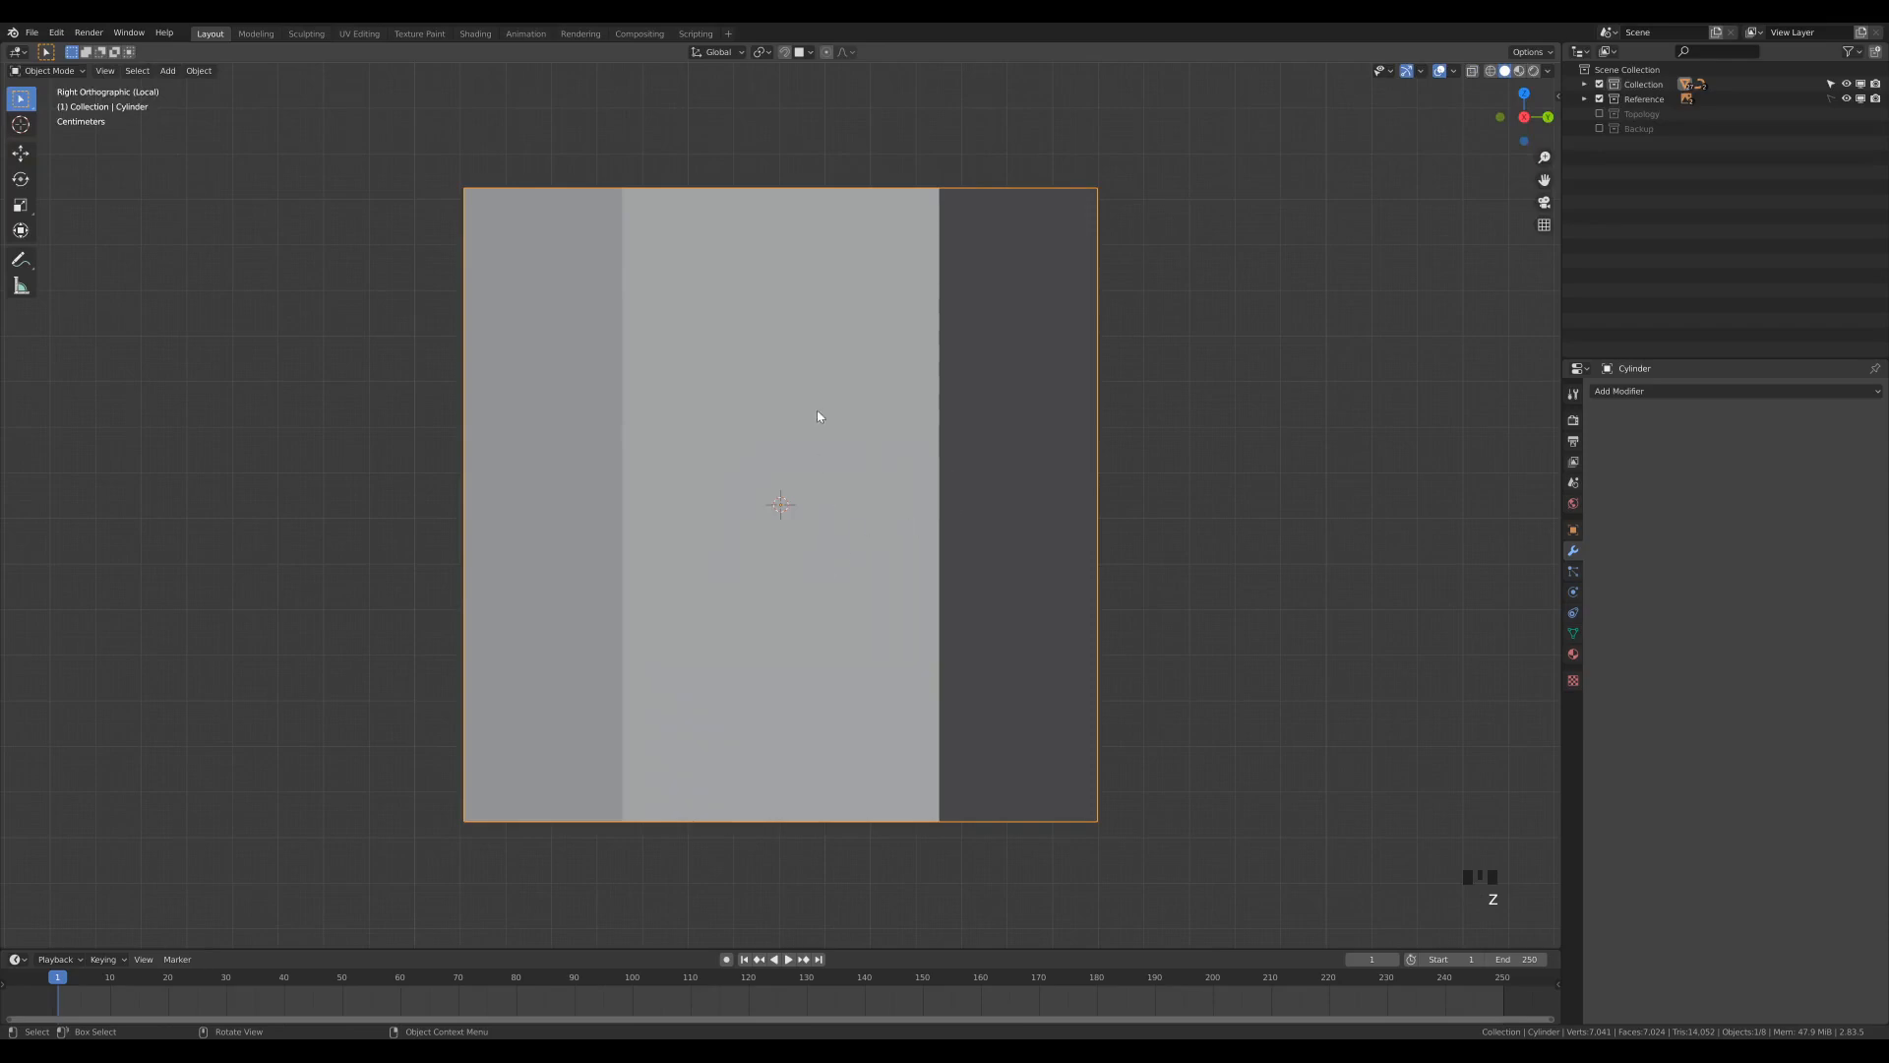
middle_click_drag(817, 416, 1030, 464)
scroll(1033, 461, "down", 7)
middle_click_drag(1160, 632, 1102, 576)
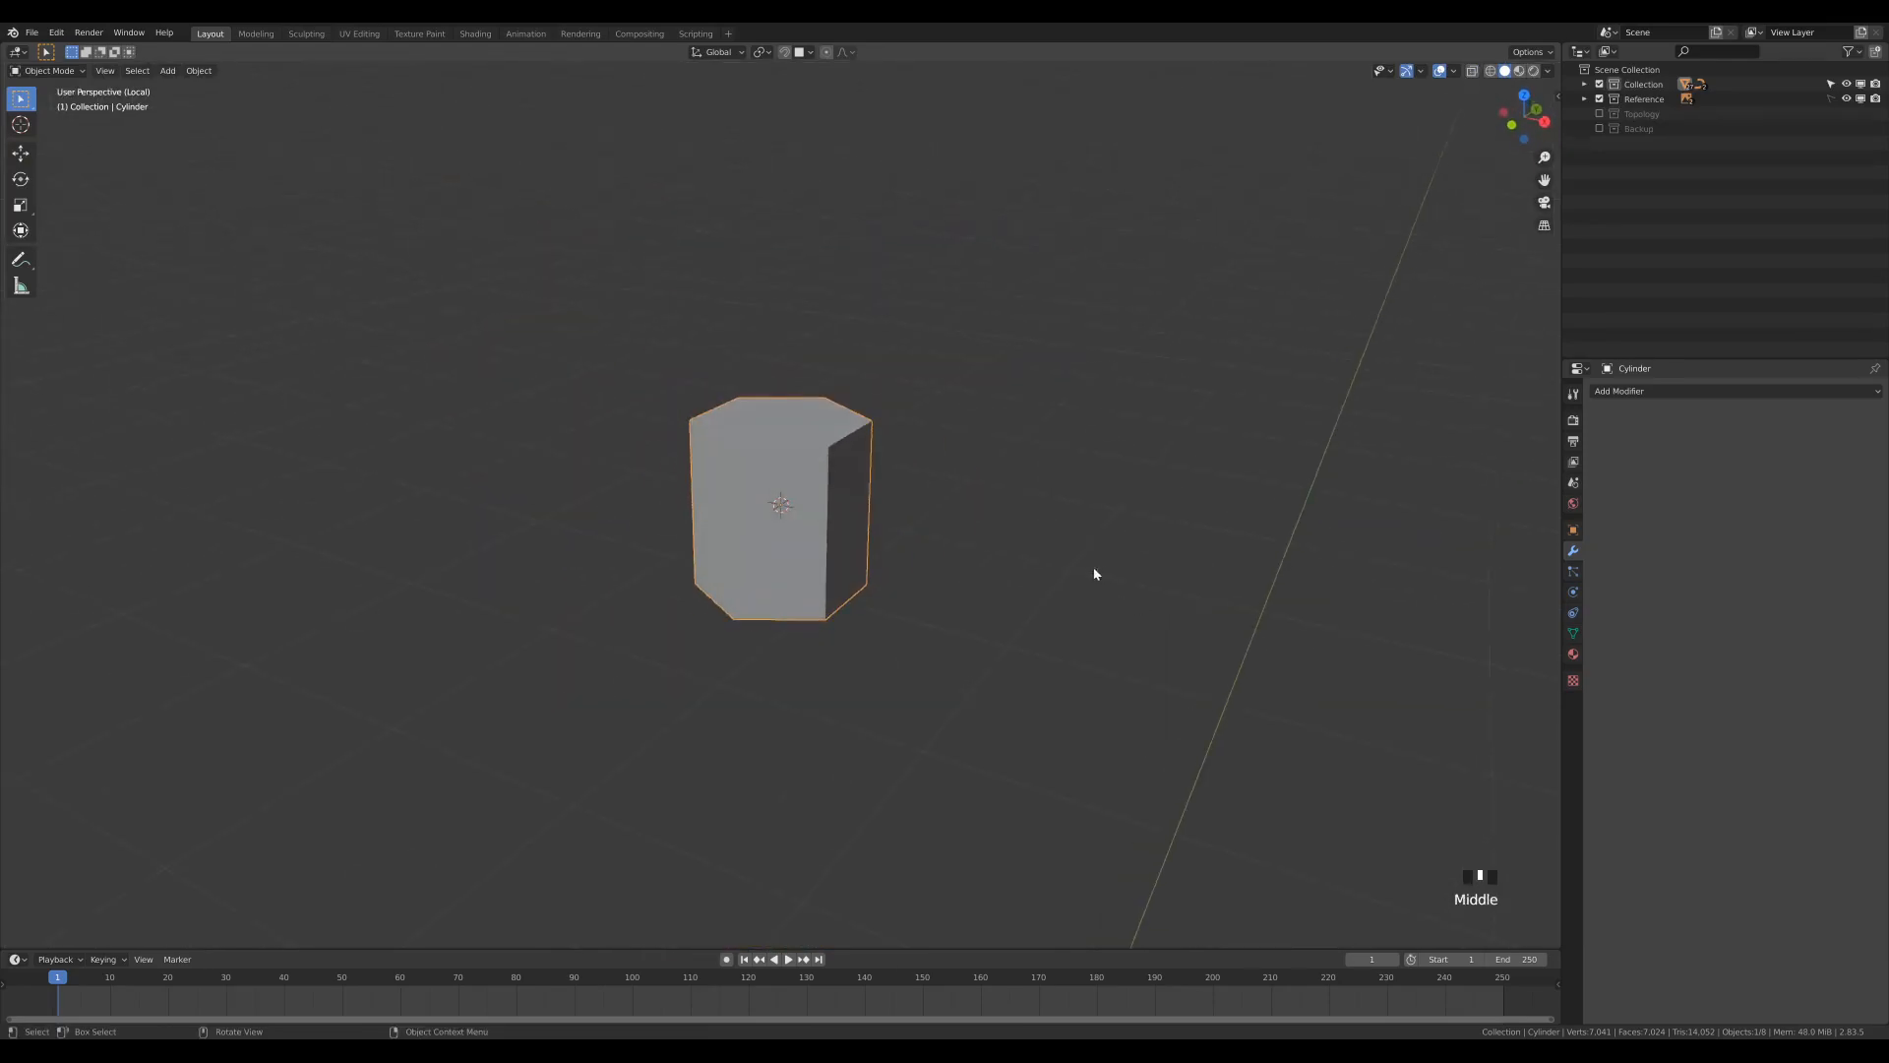
middle_click_drag(1067, 463, 1037, 477)
Step: Taper the hexagonal cylinder by scaling its top face down to about 0.6
key("Tab")
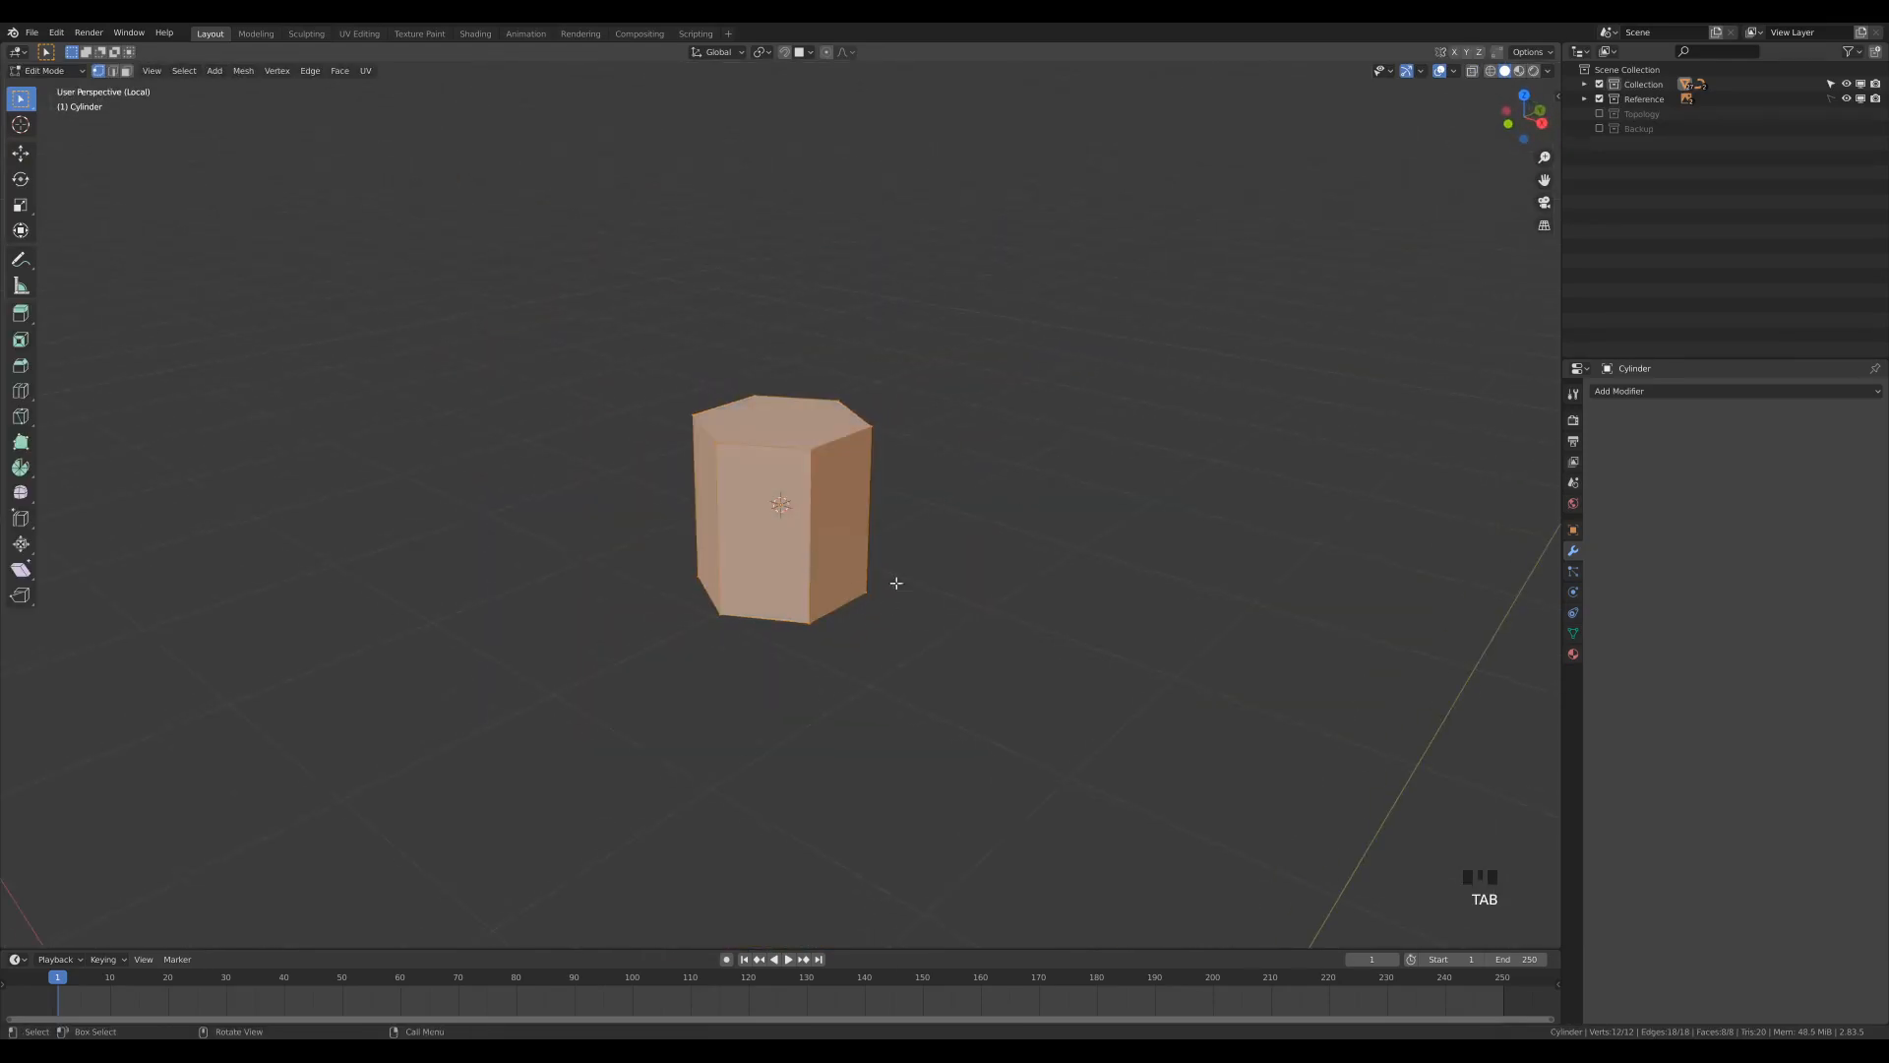
key("3")
left_click(784, 430)
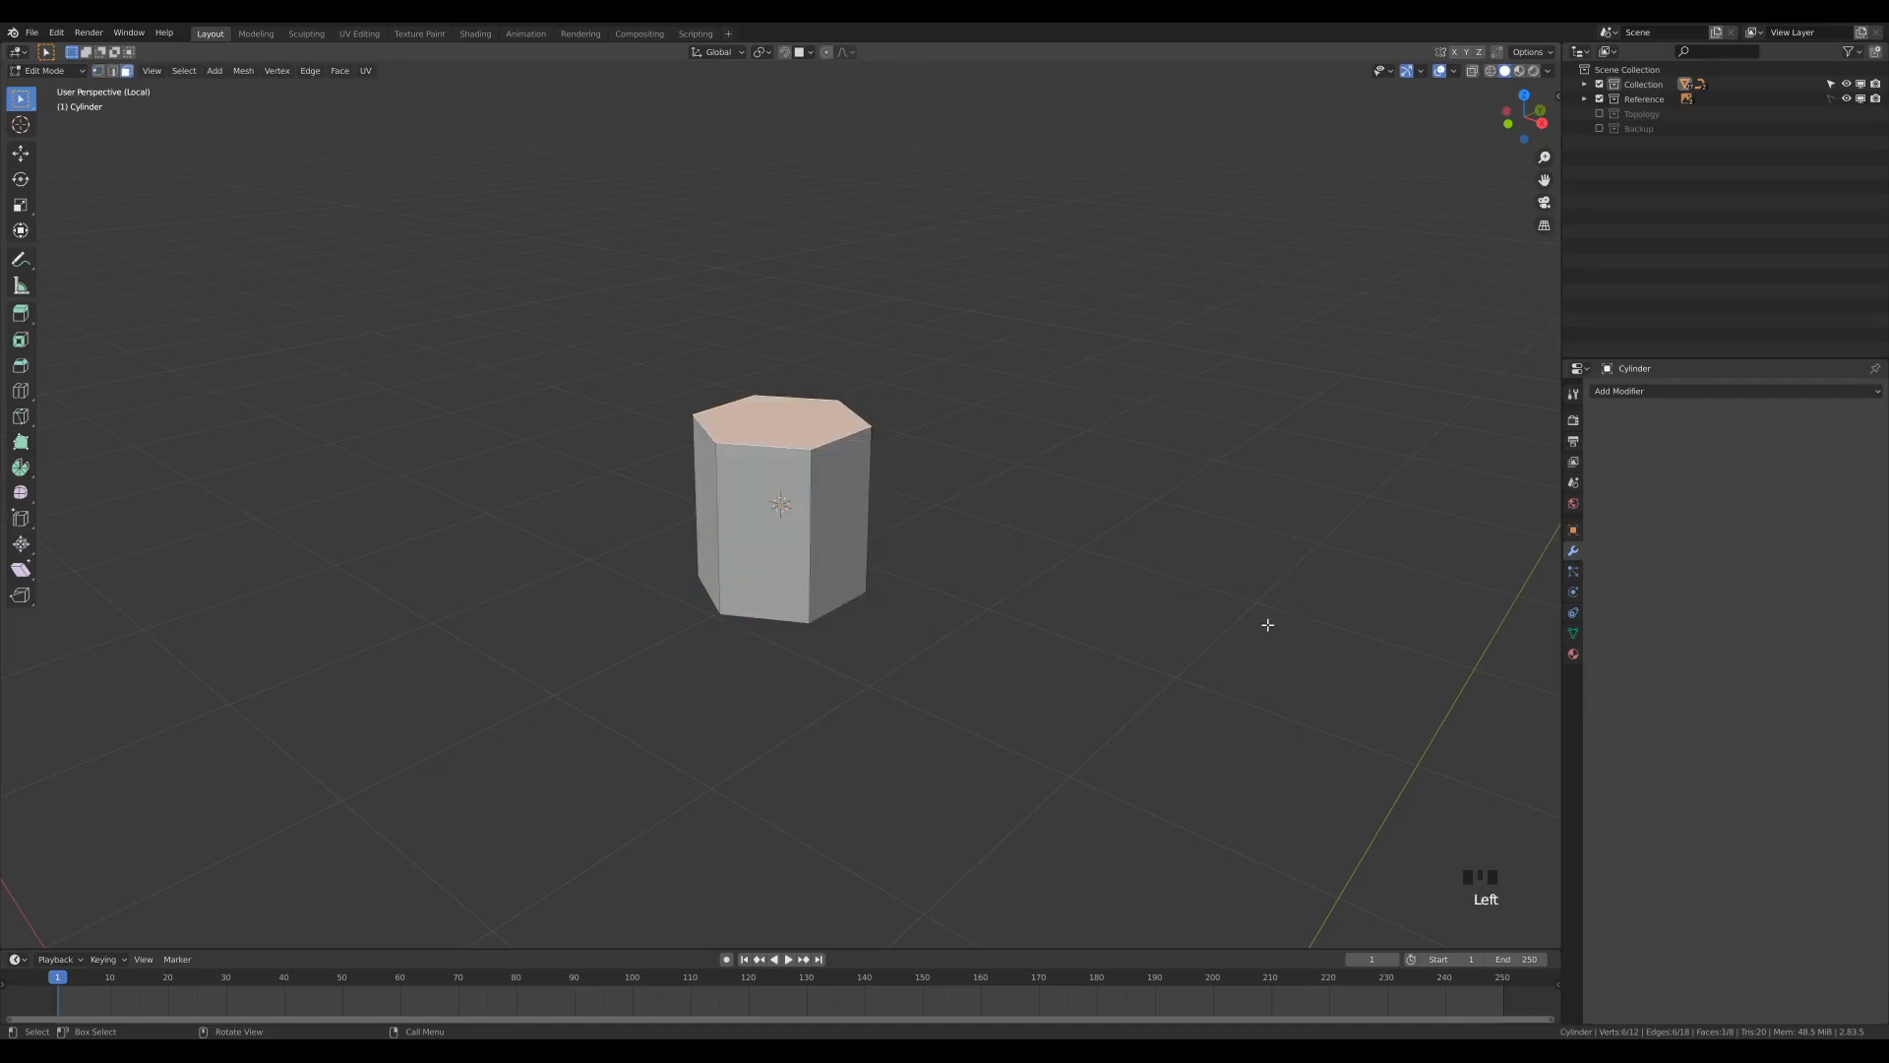
key("s")
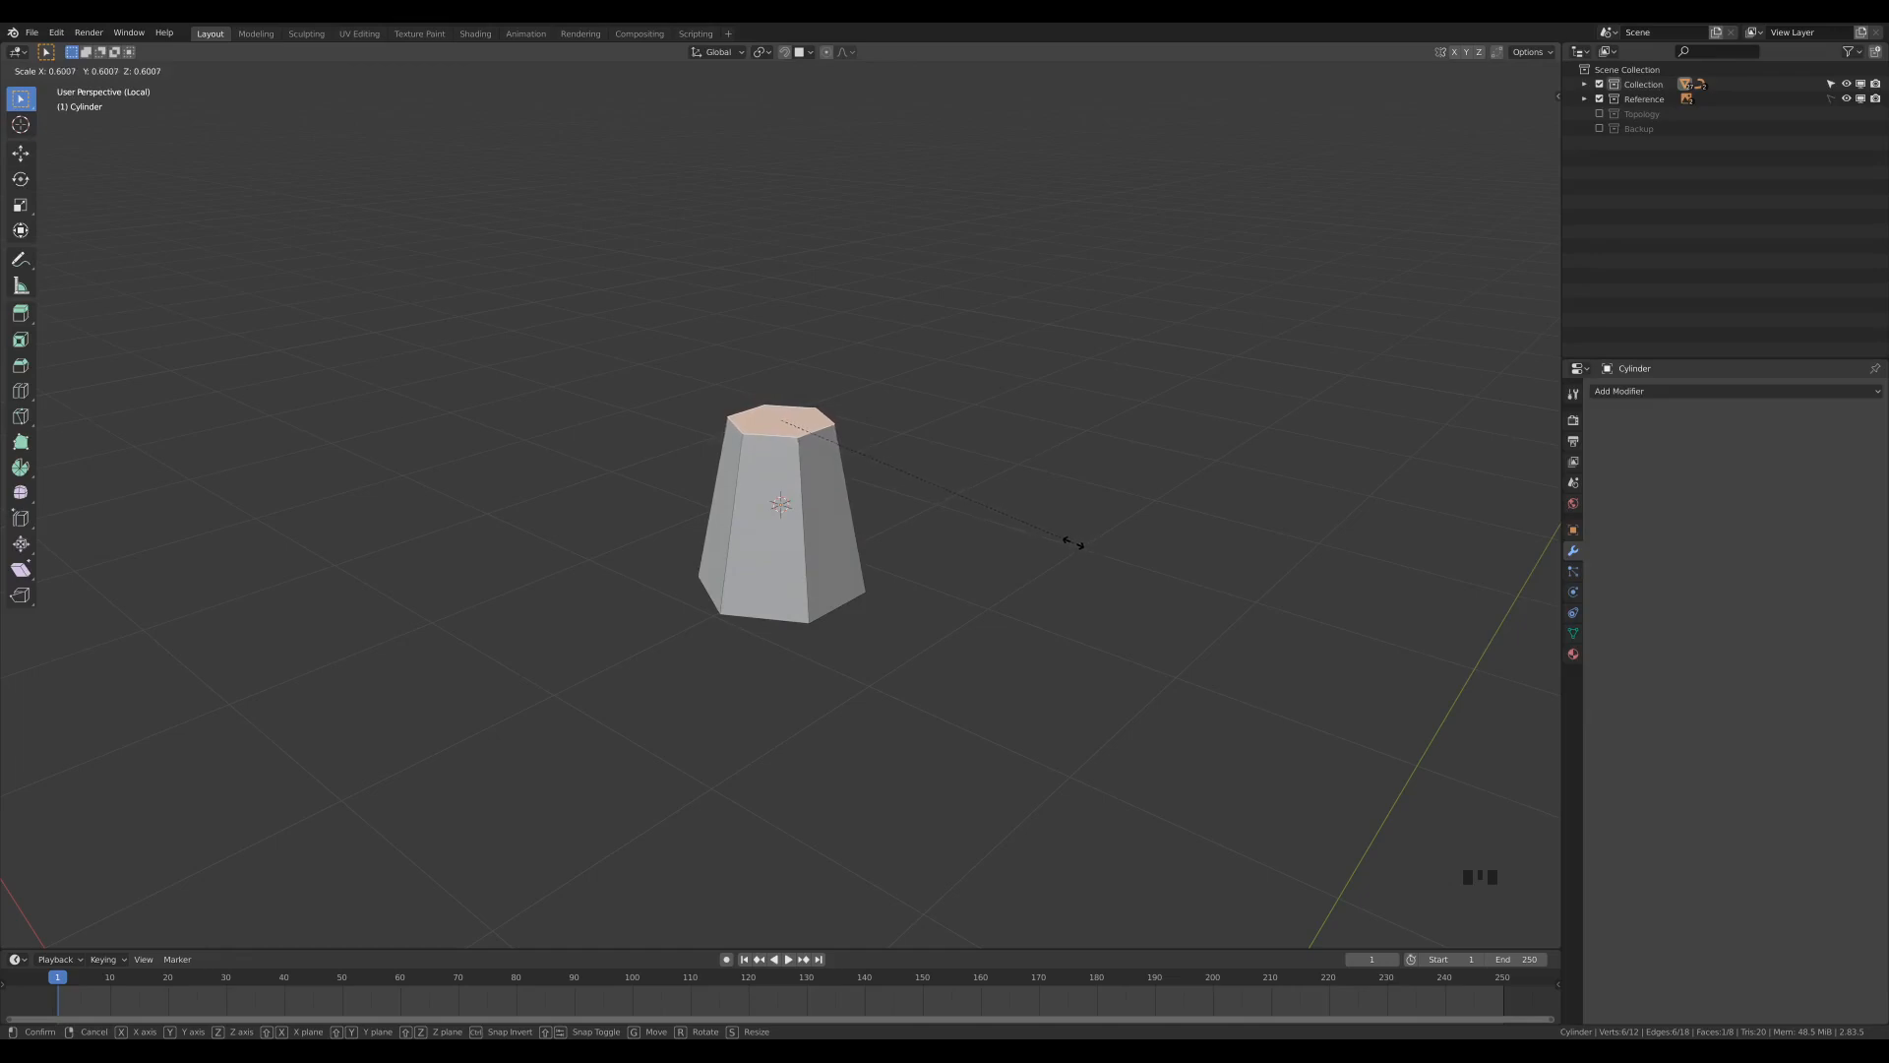
left_click(1067, 540)
Step: Lower the cylinder's bottom face about 0.046 m along Z and scale it to about 1.007
middle_click_drag(1067, 540, 779, 590)
left_click(778, 589)
middle_click_drag(1122, 457, 900, 610)
key("g")
key("z")
left_click(1067, 581)
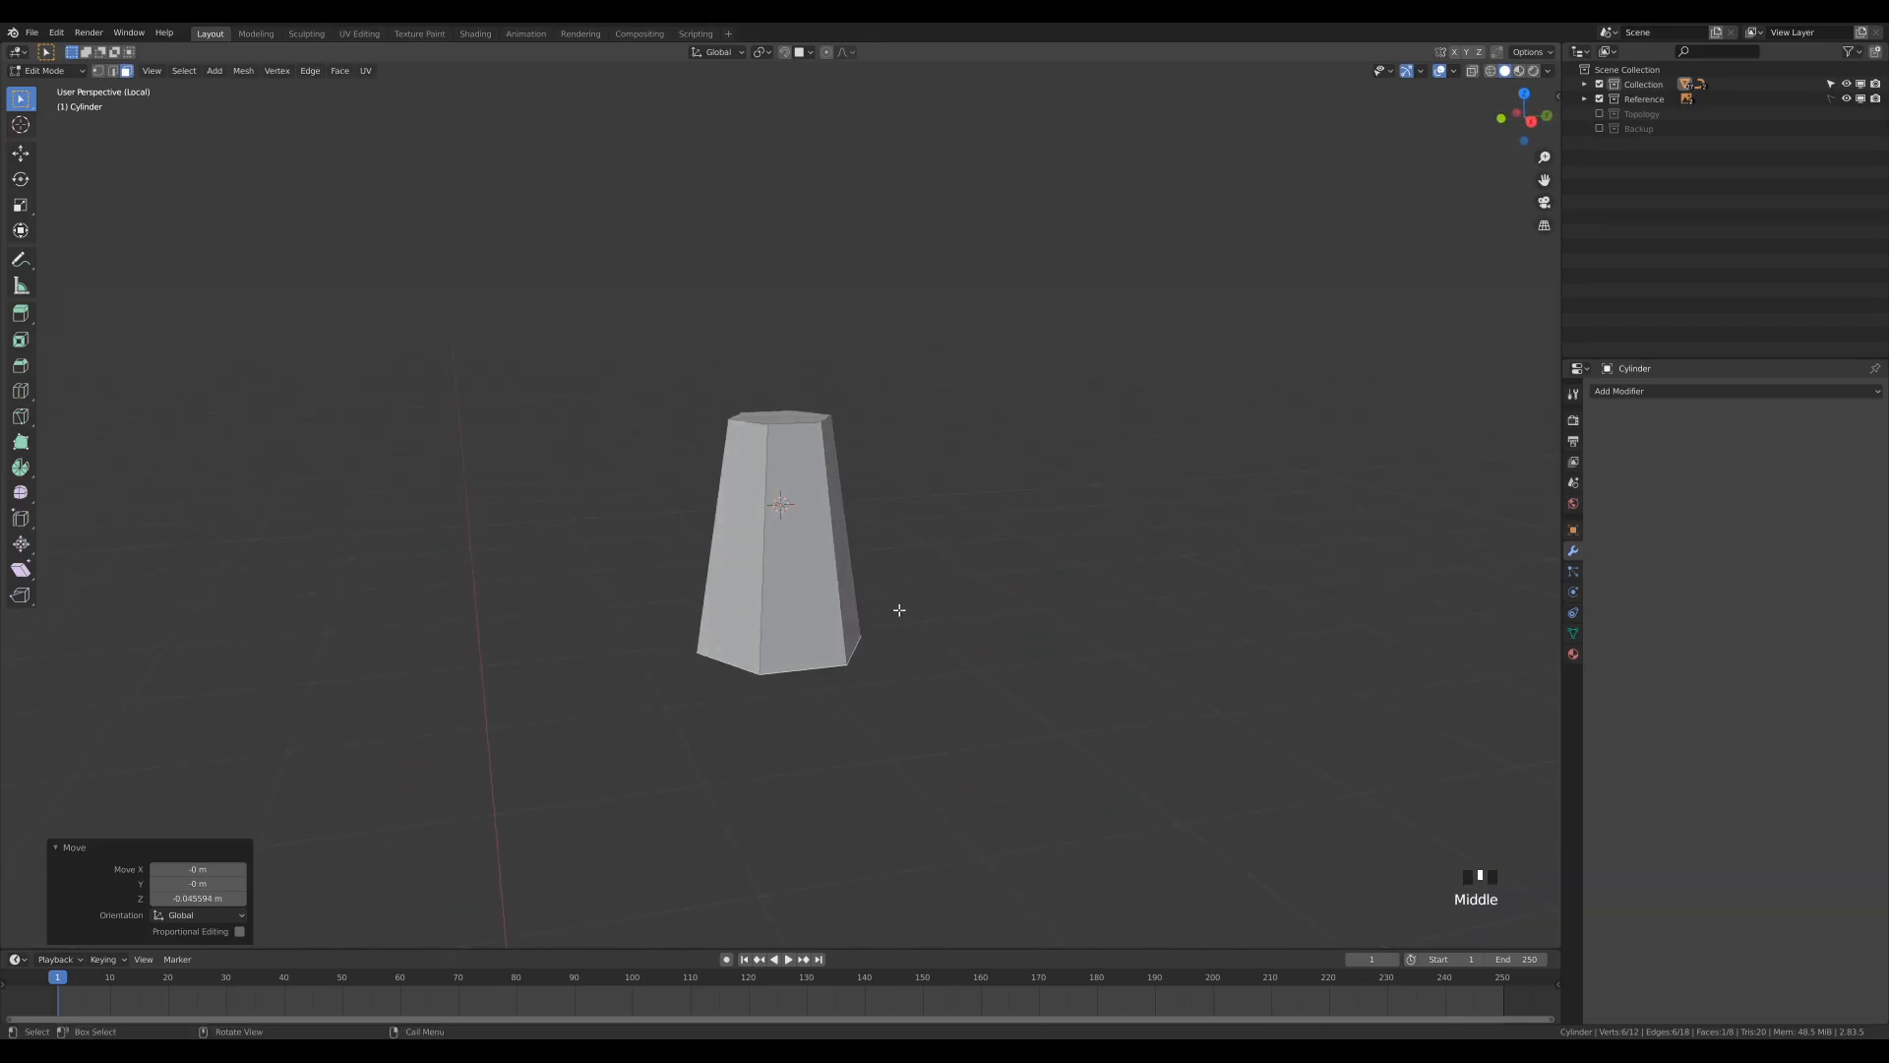
key("s")
left_click(914, 657)
Step: Extrude the bottom face down about 0.06 m and scale it to about 0.47 to form a pointed lower end
mouse_move(914, 656)
middle_mouse_down()
mouse_move(919, 637)
mouse_move(945, 640)
middle_mouse_up()
key("e")
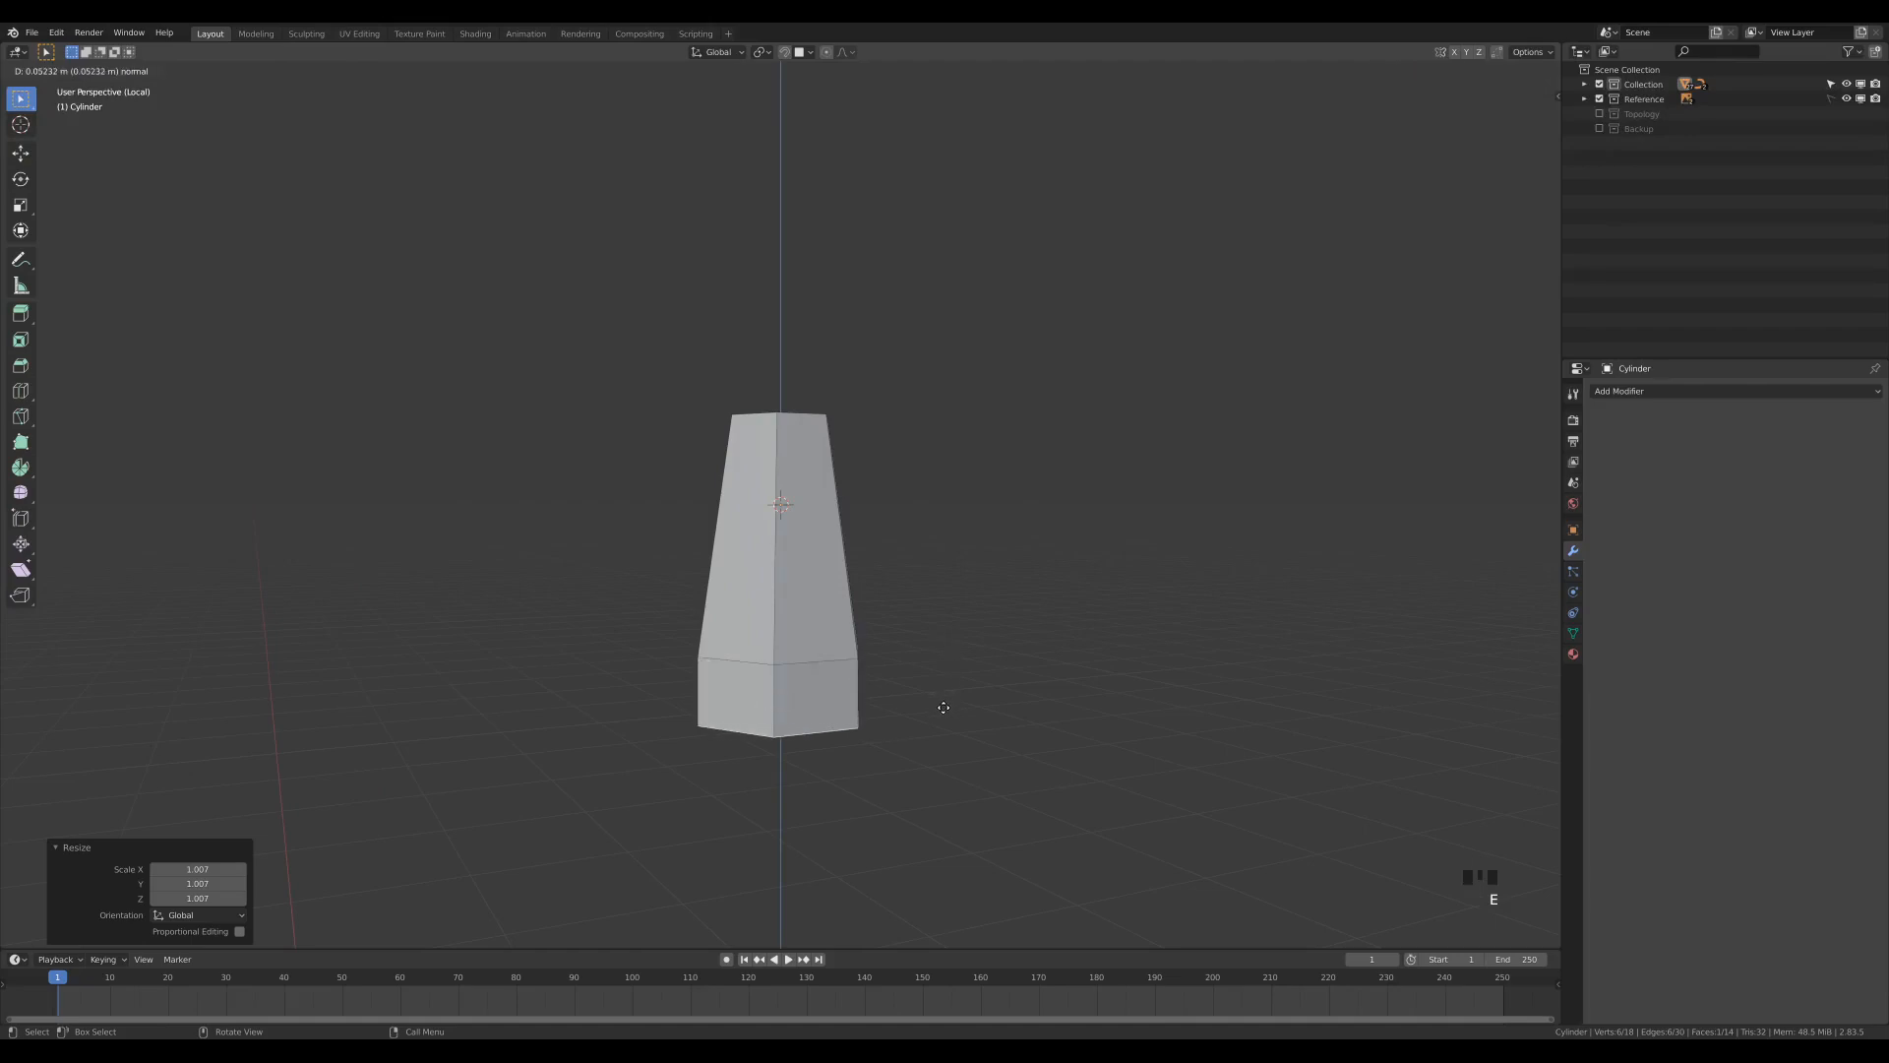
left_click(933, 719)
key("s")
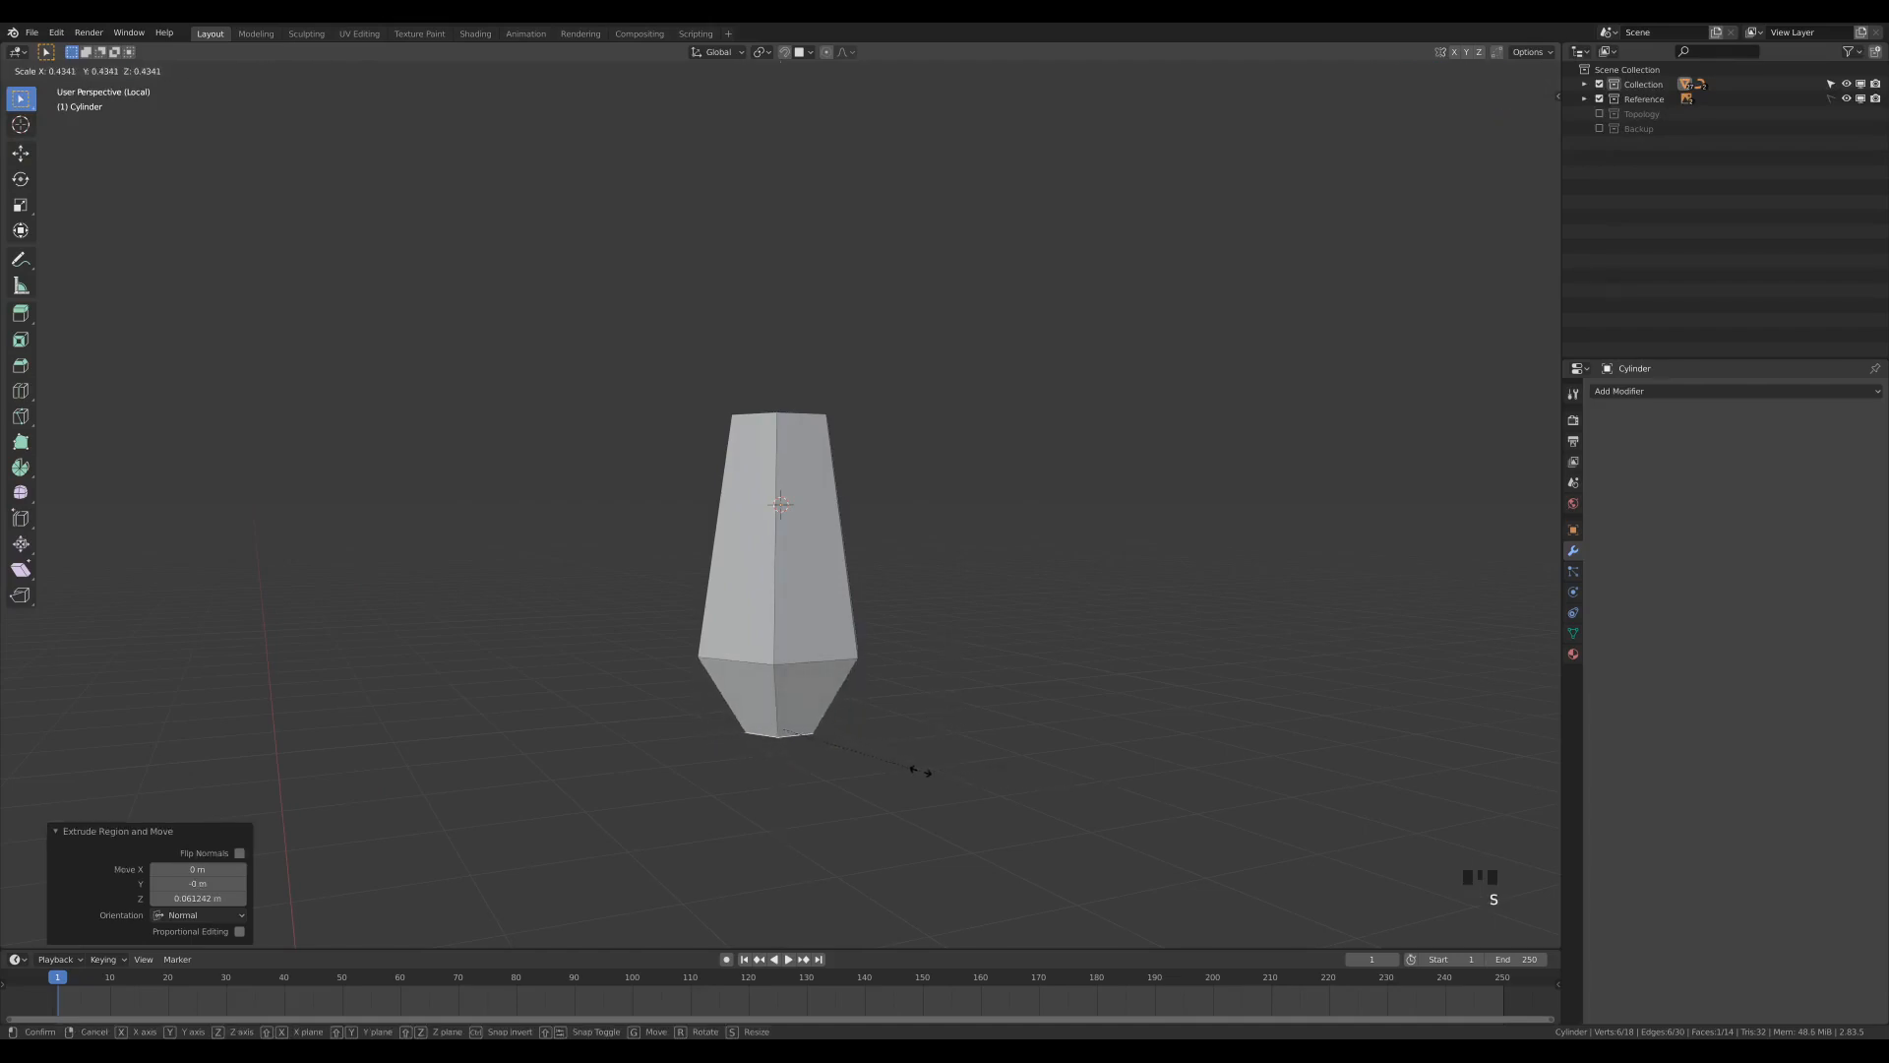
left_click(933, 775)
Step: Narrow the crystal's top further by scaling the top face to about 0.885
mouse_move(1083, 747)
middle_mouse_down()
mouse_move(966, 717)
mouse_move(1054, 784)
mouse_move(1077, 761)
middle_mouse_up()
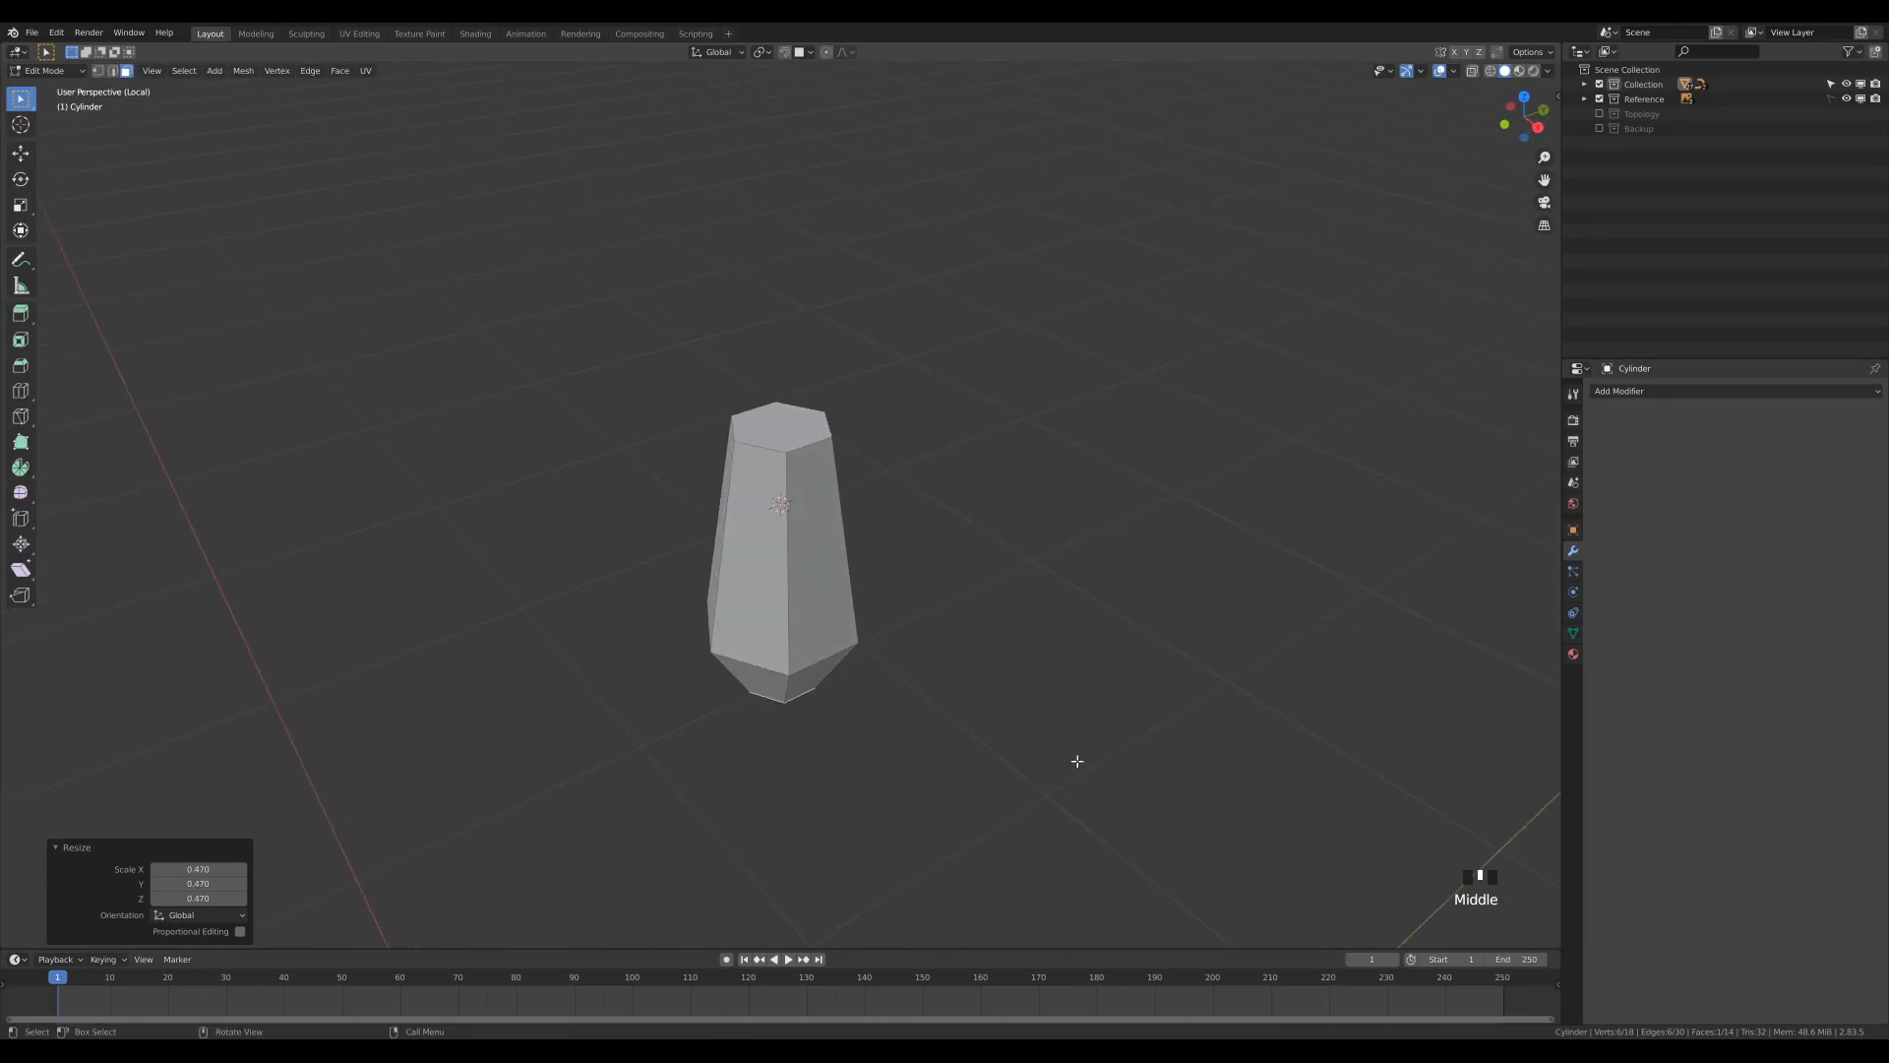
left_click(789, 433)
key("s")
middle_click_drag(1169, 697, 906, 535)
left_click(1097, 646)
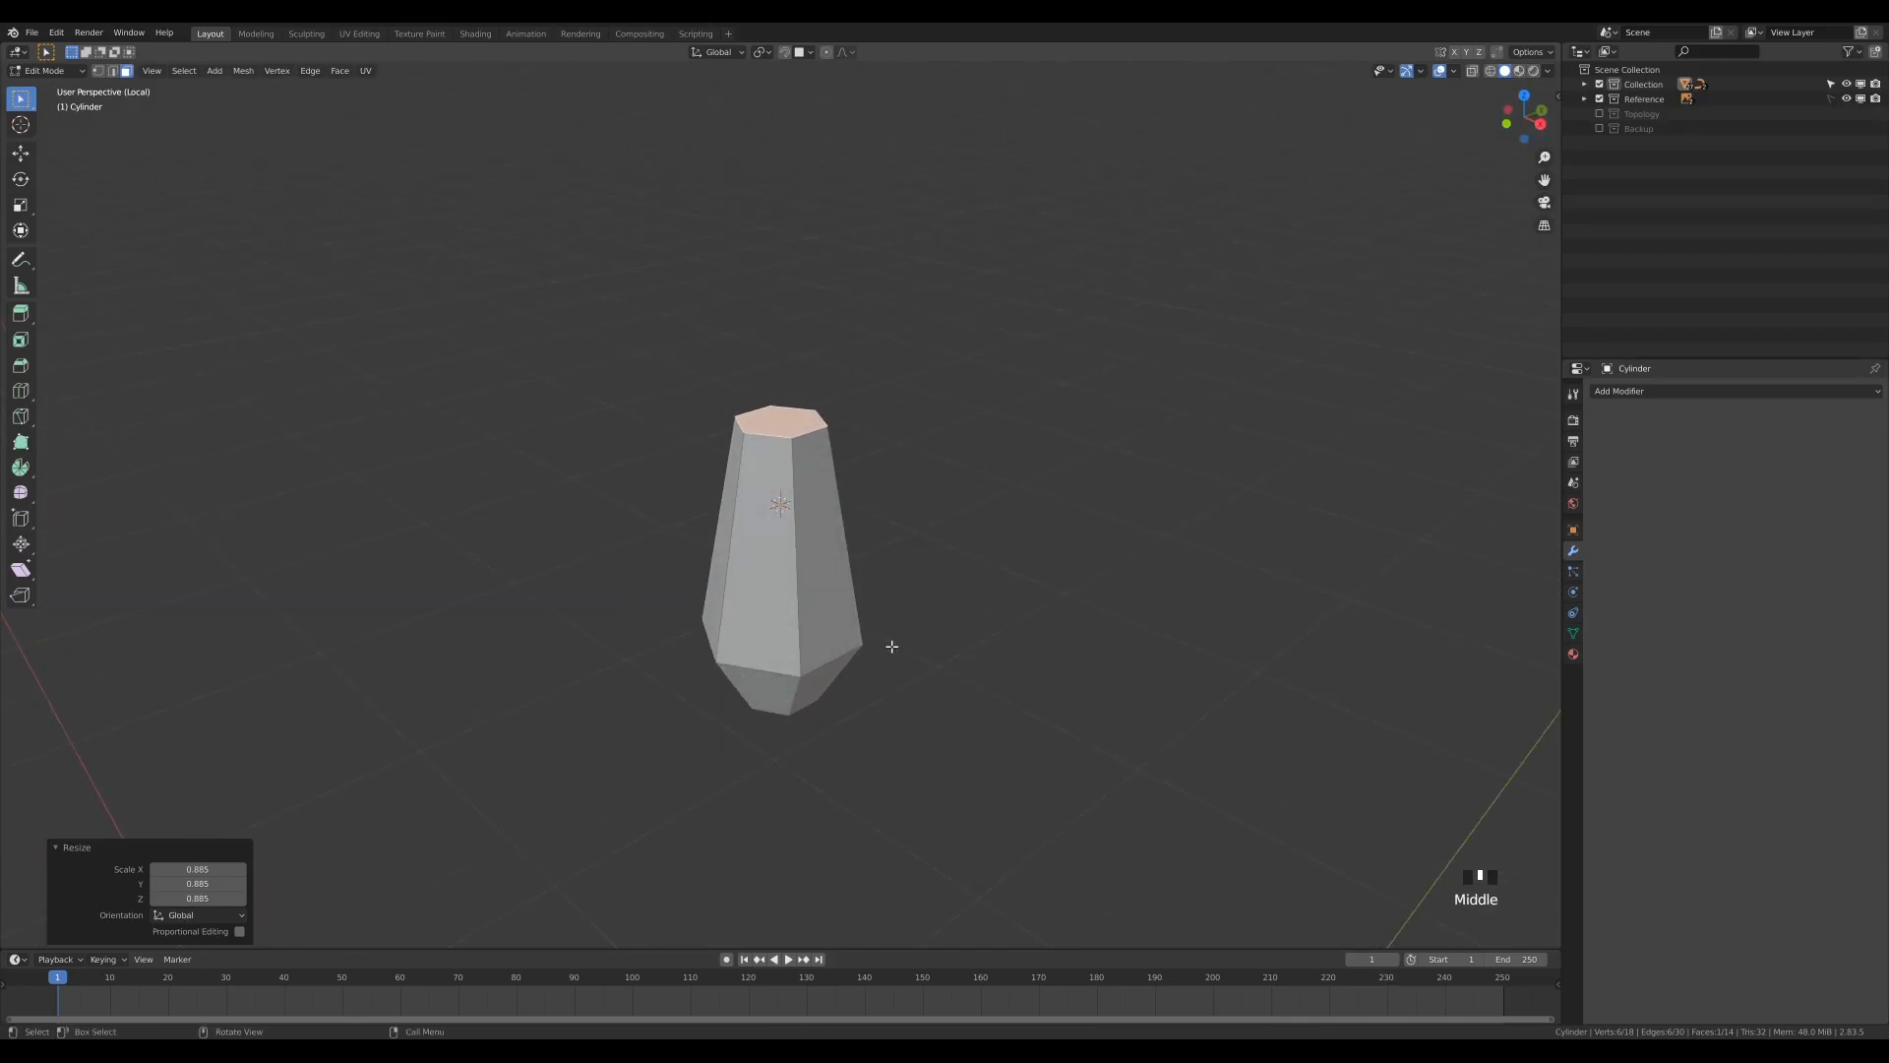
middle_click_drag(831, 718, 888, 699)
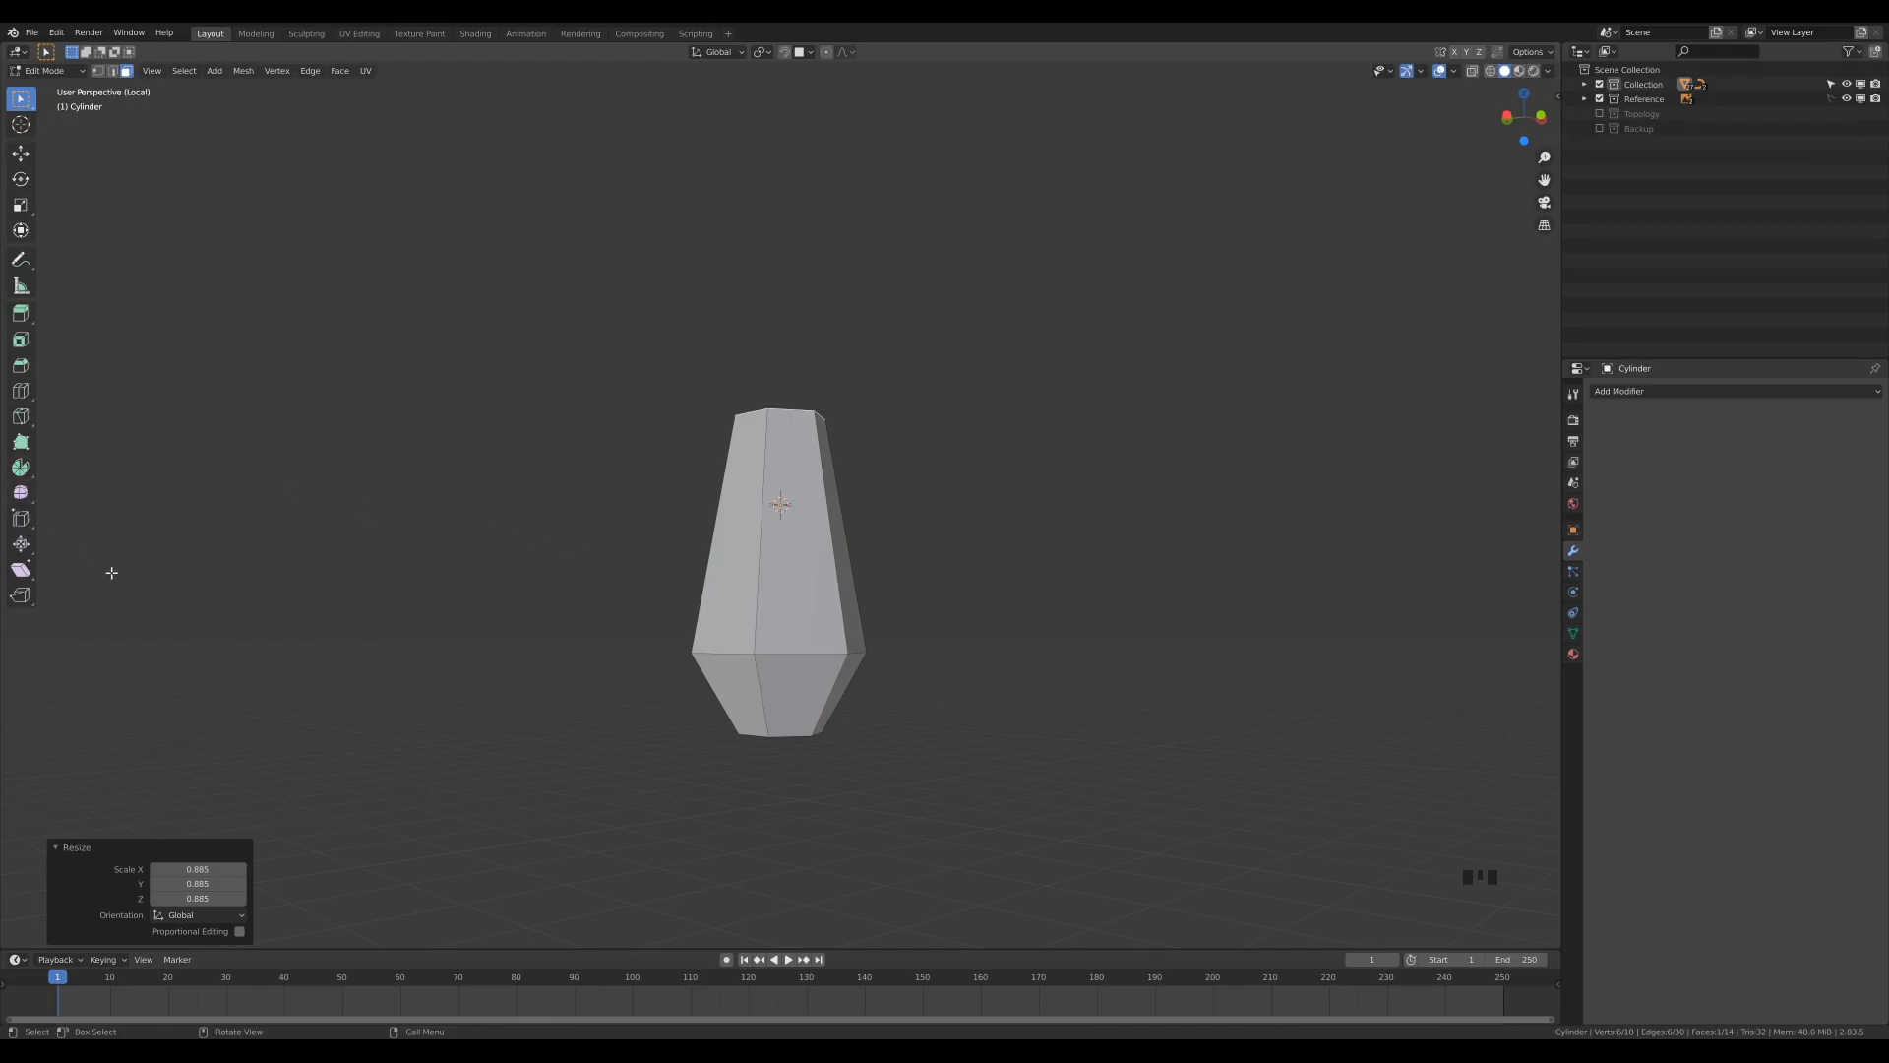
Step: Bisect the whole crystal mesh with a slanted plane across one lower corner and shift the plane slightly into the mesh
left_click(21, 420)
left_click(22, 420)
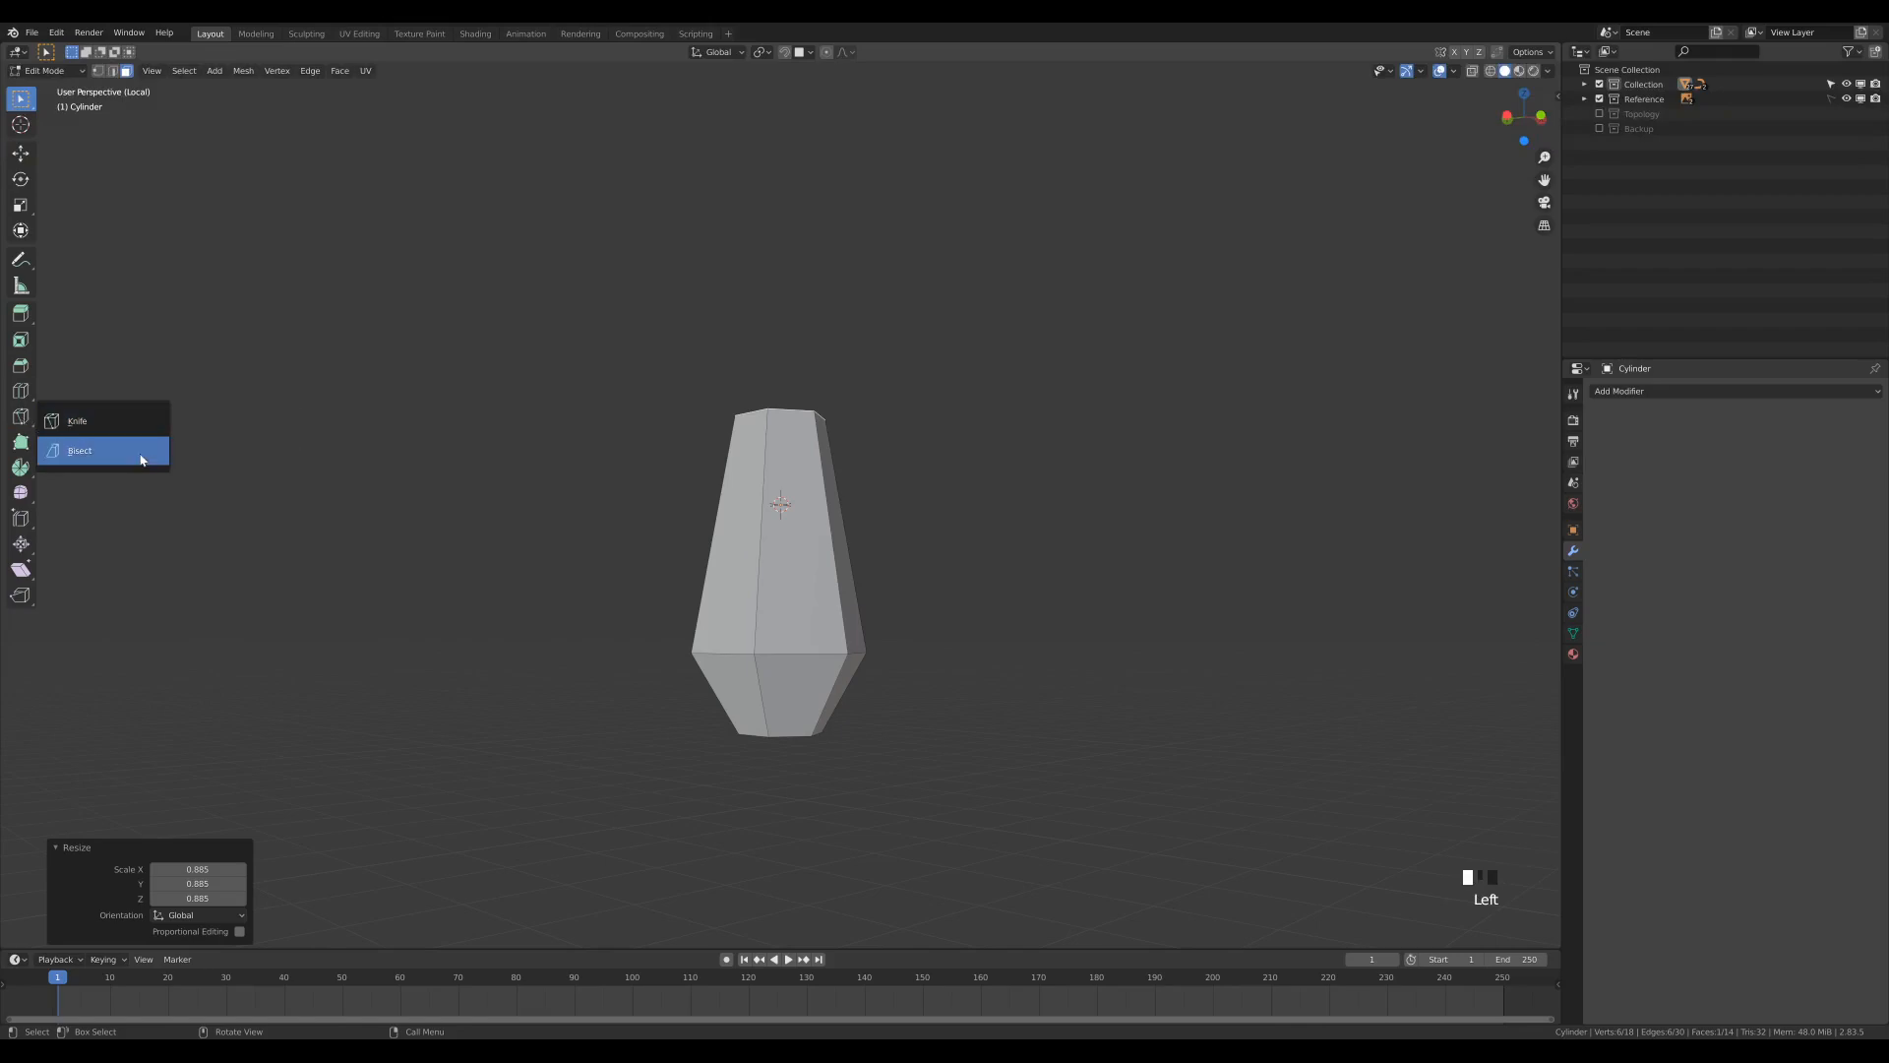
left_click(99, 459)
mouse_move(970, 679)
middle_mouse_down()
mouse_move(989, 651)
mouse_move(1046, 653)
mouse_move(1019, 667)
mouse_move(1012, 650)
middle_mouse_up()
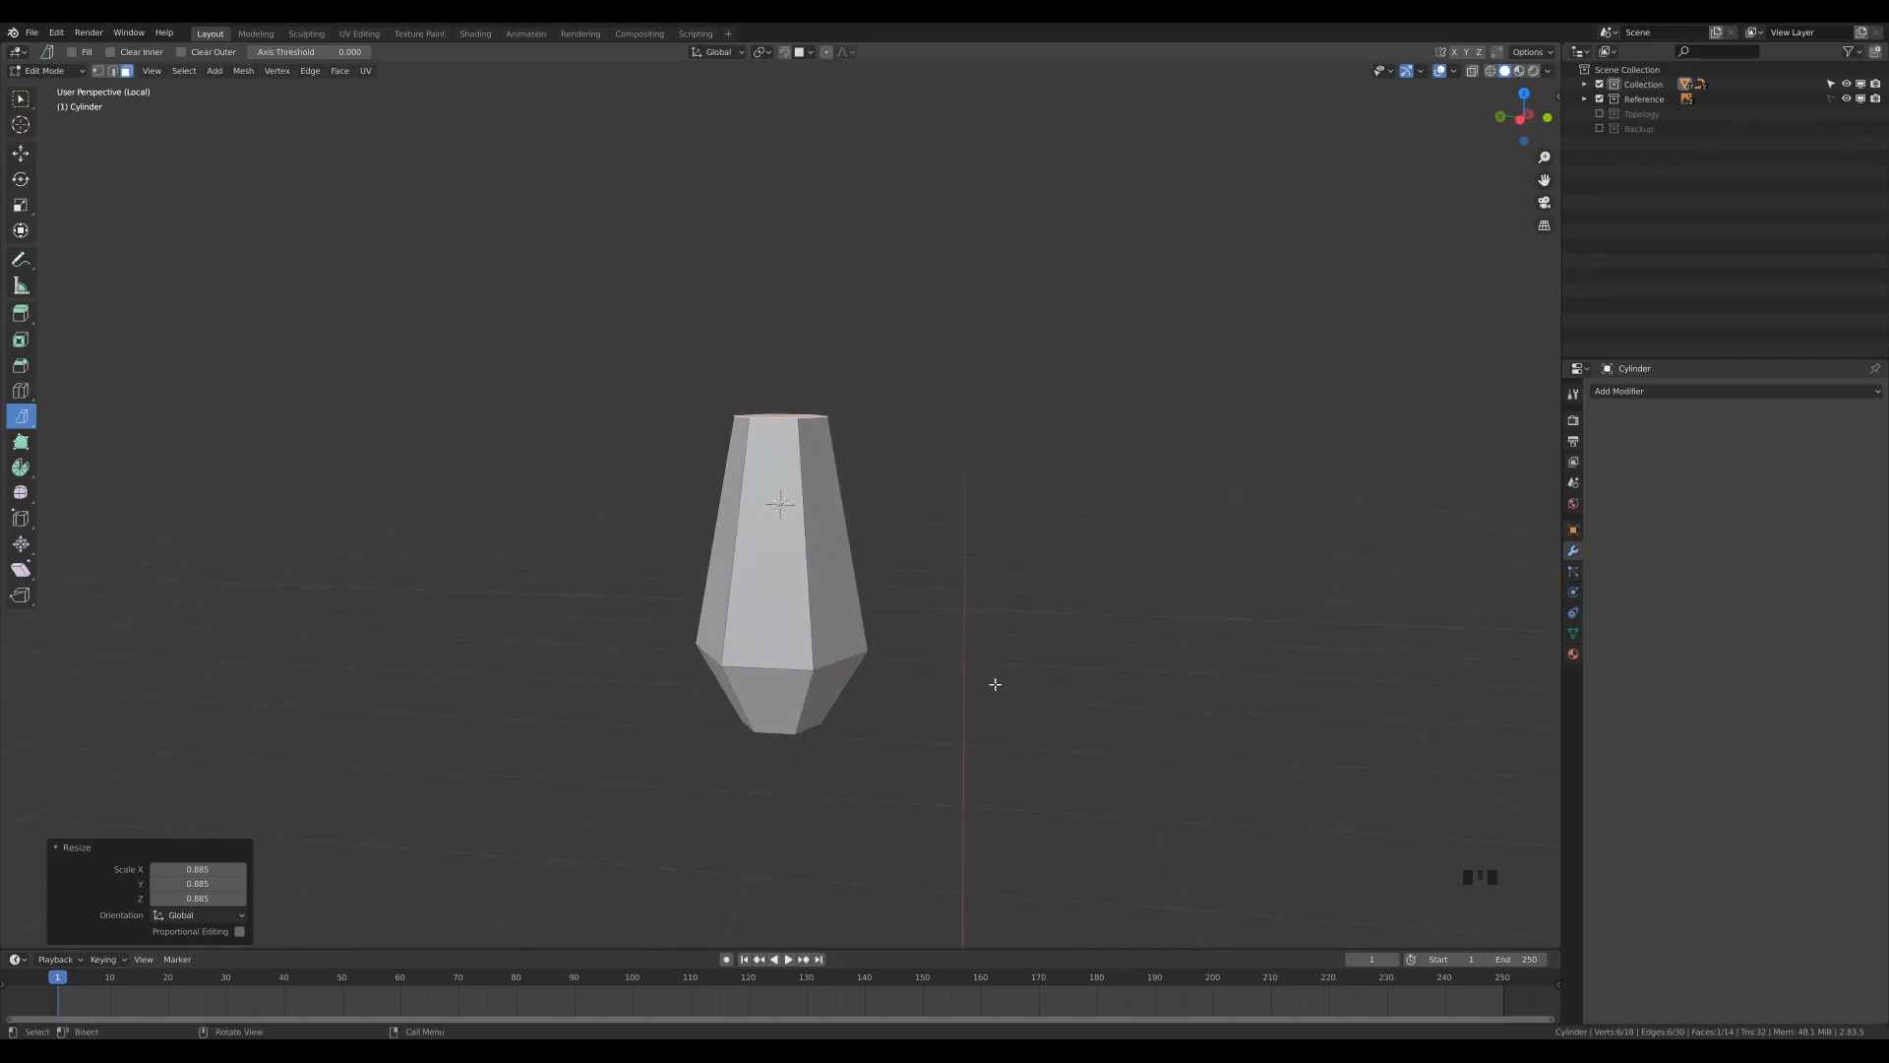
key("a")
mouse_move(974, 662)
middle_mouse_down()
mouse_move(1029, 637)
mouse_move(1003, 633)
middle_mouse_up()
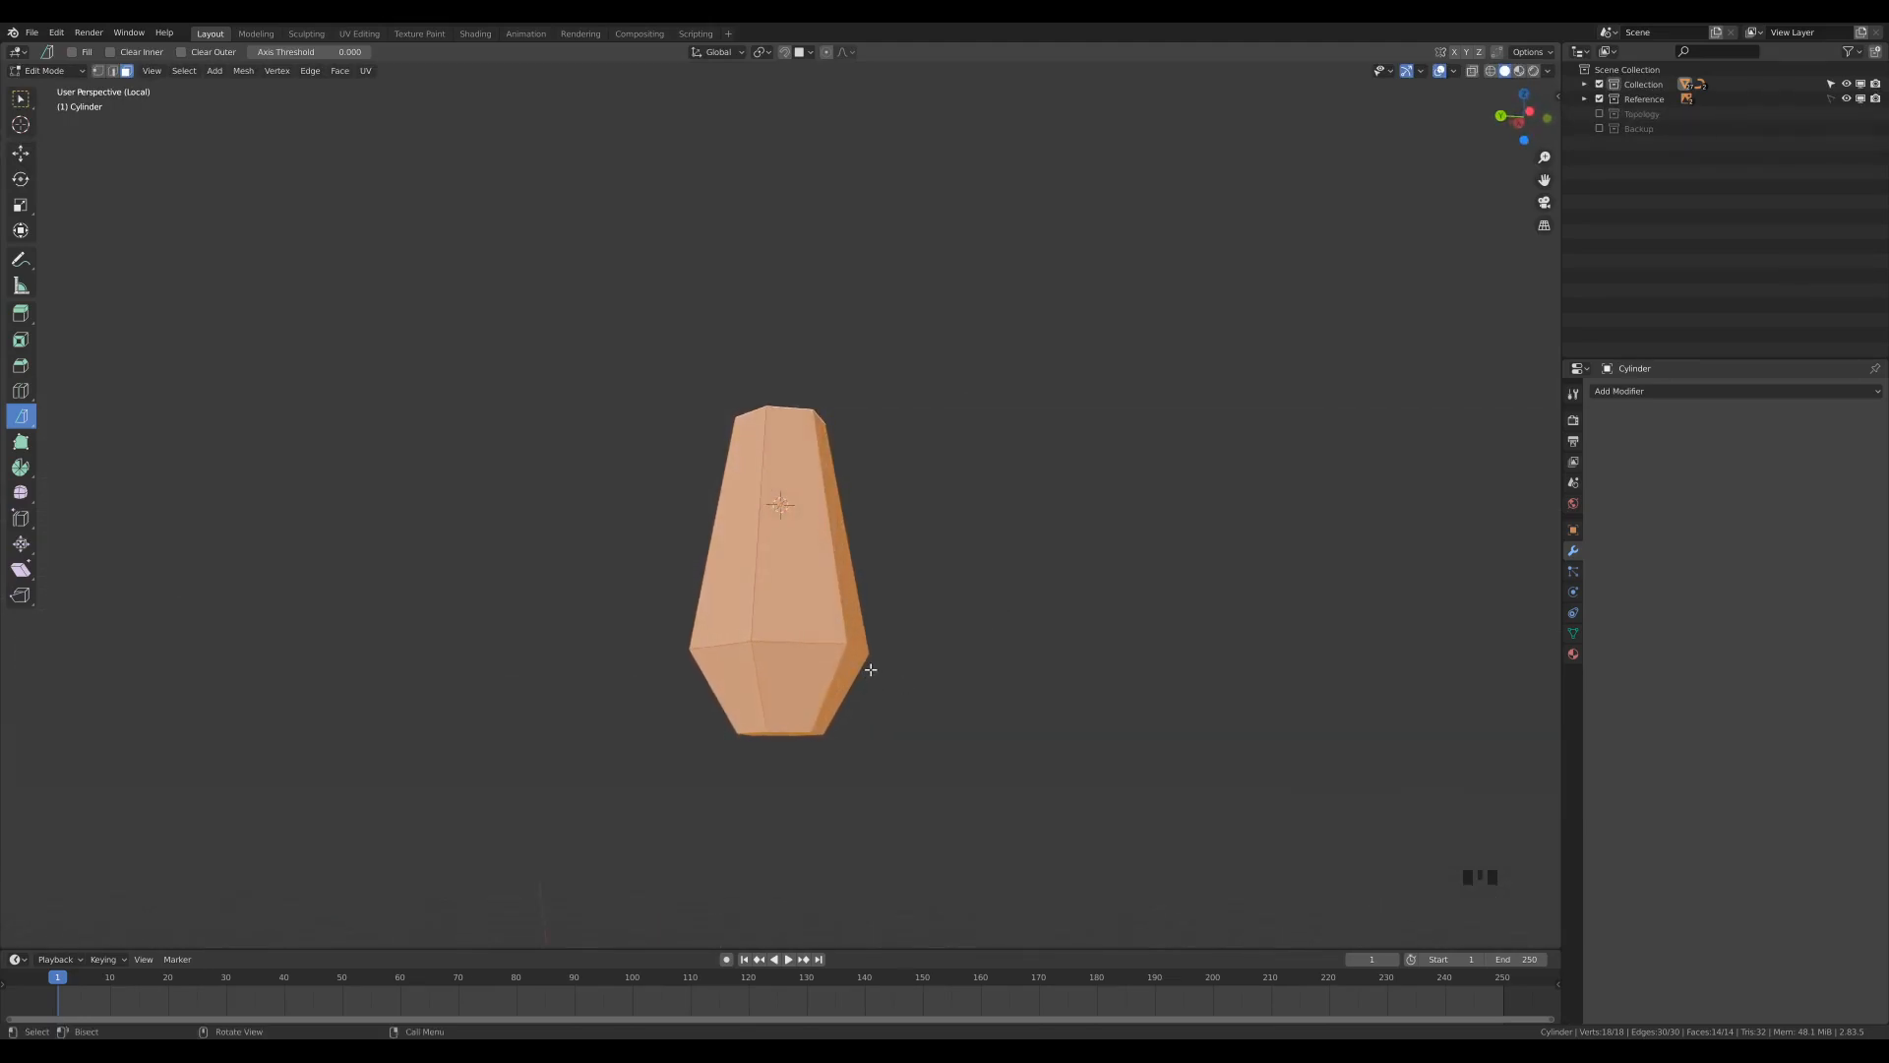
left_click_drag(869, 671, 756, 753)
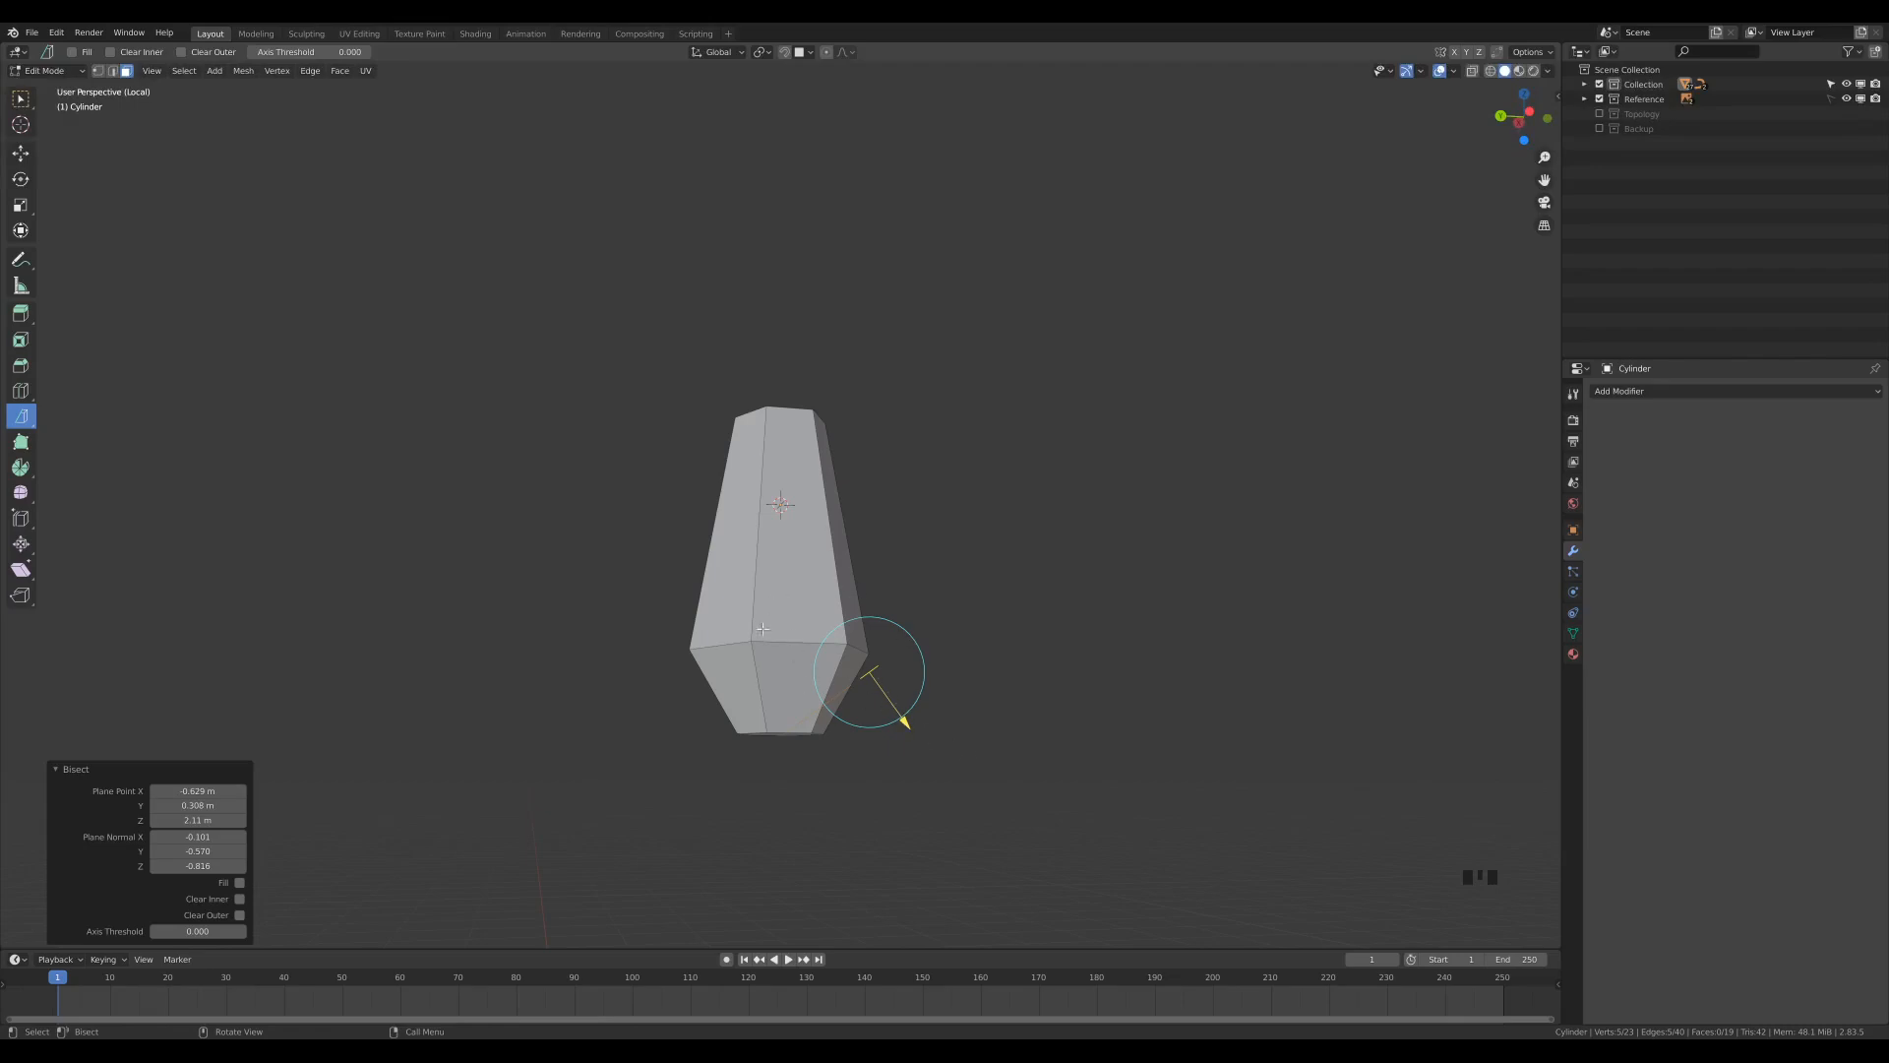
mouse_move(904, 723)
left_mouse_down()
mouse_move(802, 583)
mouse_move(915, 747)
mouse_move(860, 657)
mouse_move(903, 721)
mouse_move(895, 704)
left_mouse_up()
Step: Clear the outer side of the bisect cut and fill the opening with a face
left_click(240, 916)
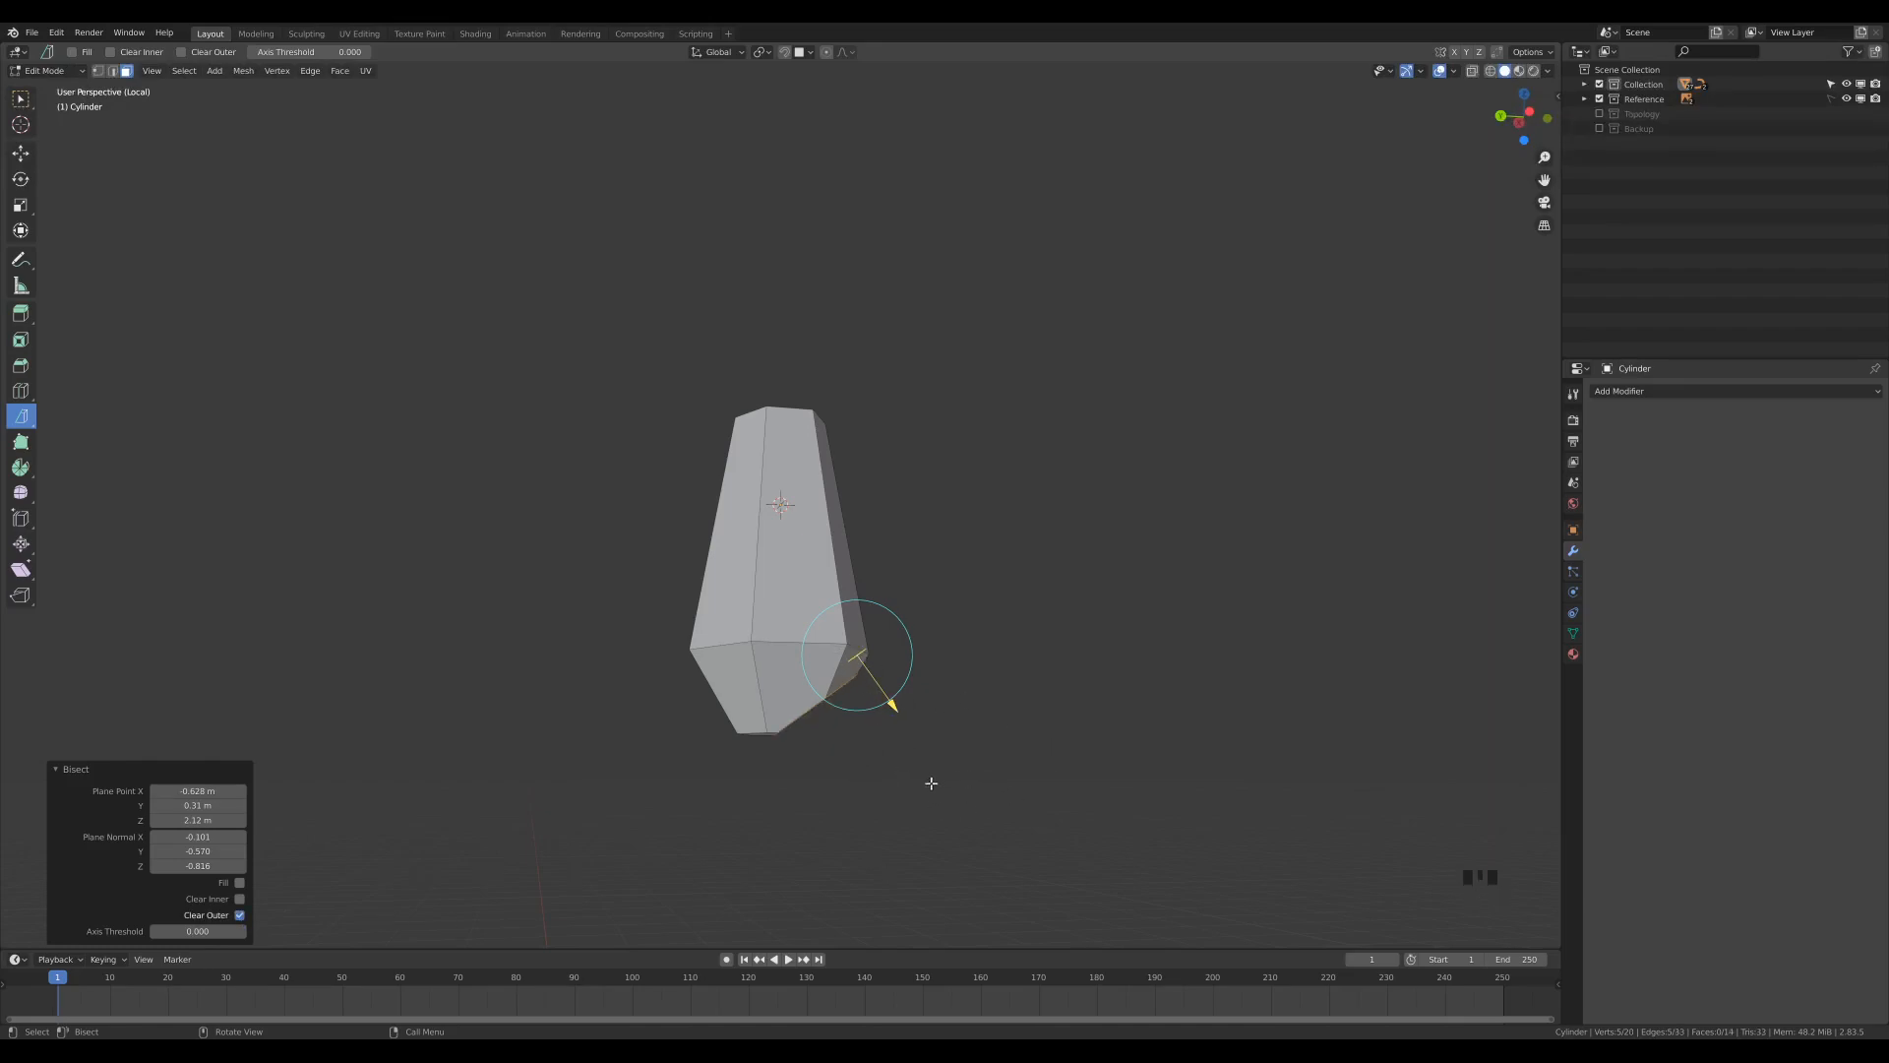
mouse_move(922, 807)
middle_mouse_down()
mouse_move(865, 777)
mouse_move(893, 791)
middle_mouse_up()
left_click(239, 882)
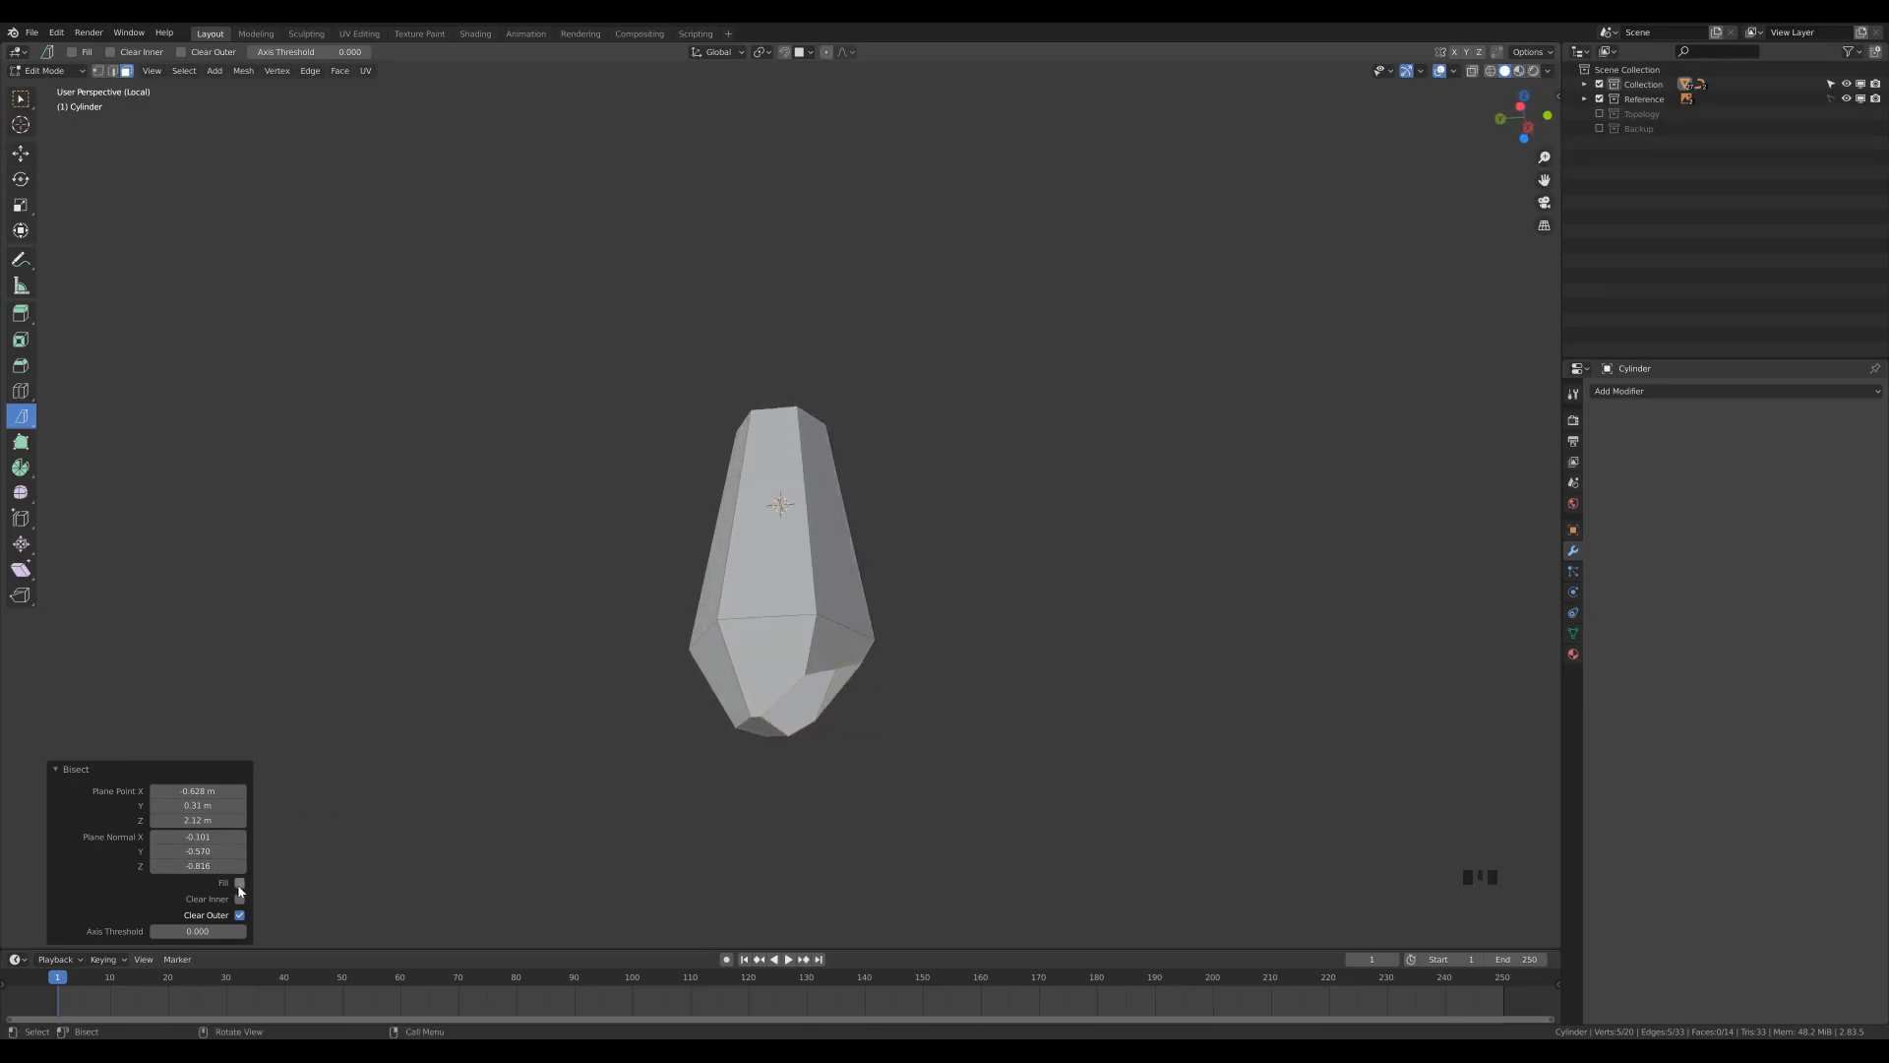
mouse_move(928, 607)
middle_mouse_down()
mouse_move(1042, 632)
mouse_move(910, 599)
middle_mouse_up()
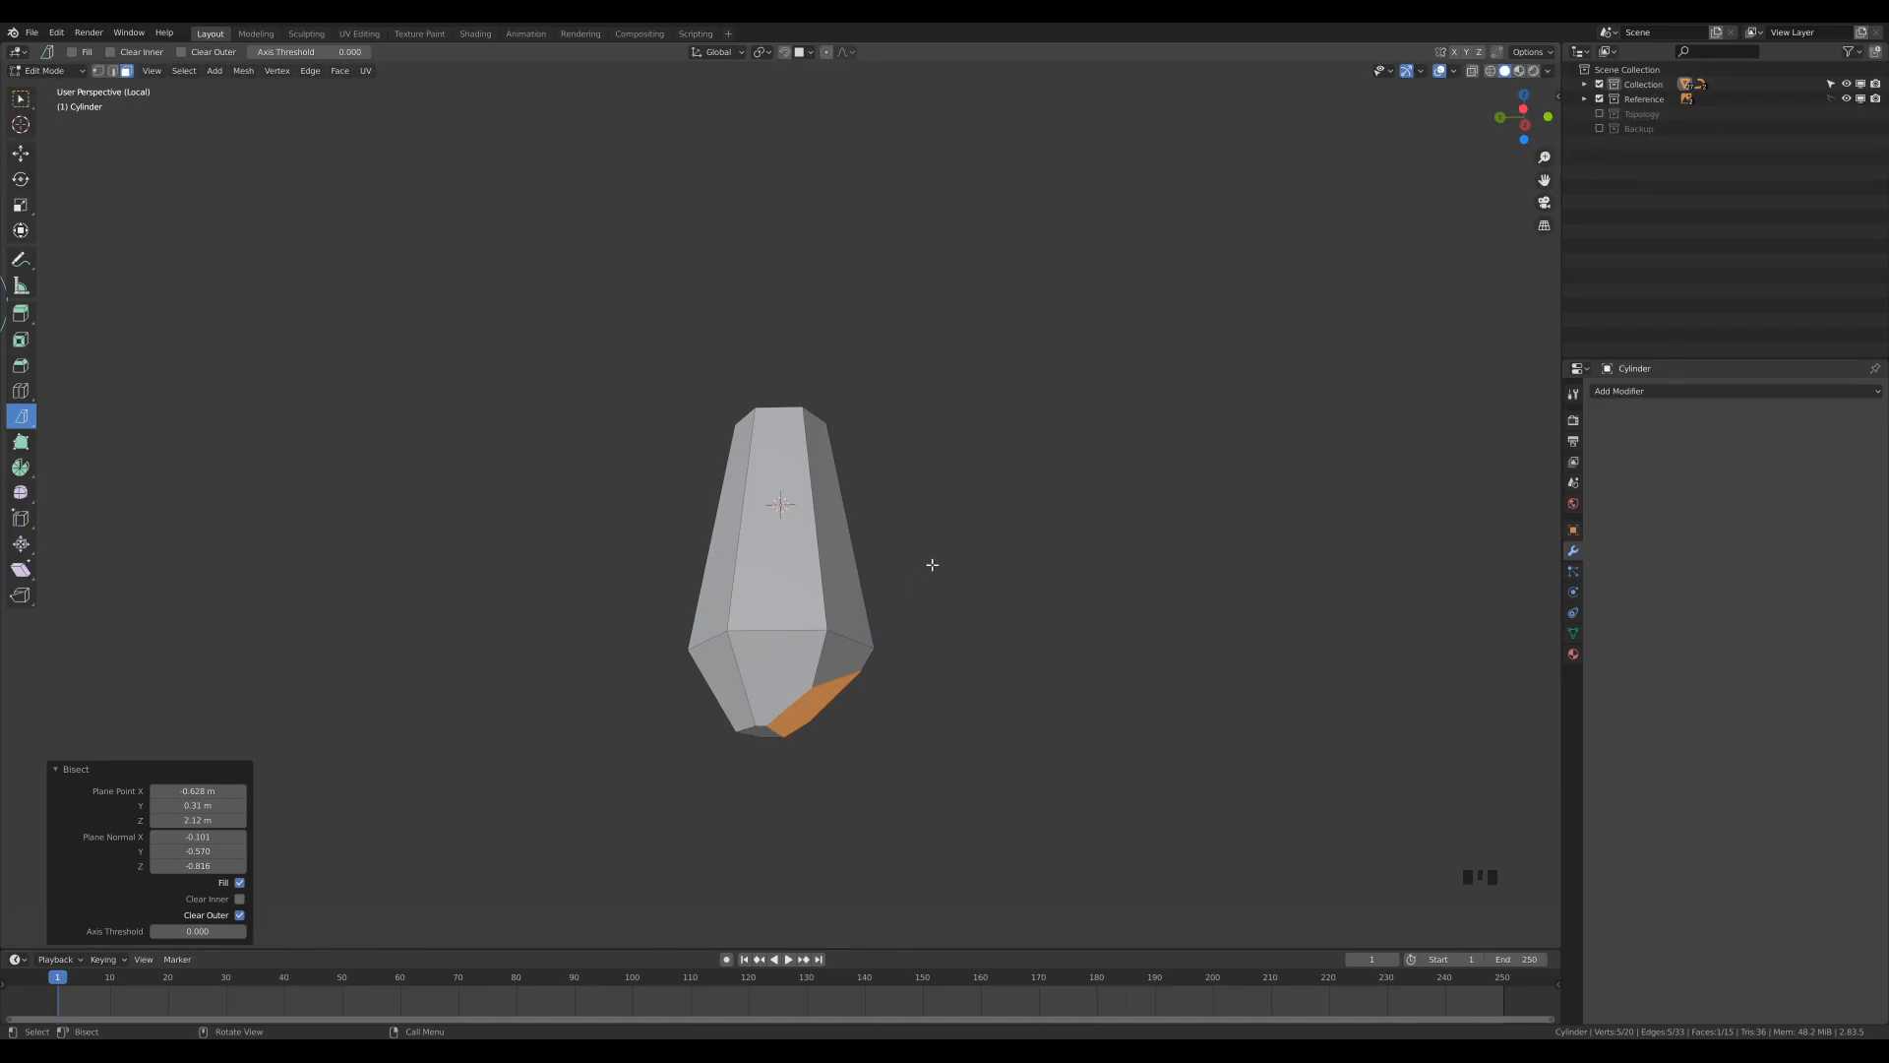
mouse_move(971, 548)
middle_mouse_down()
mouse_move(949, 578)
mouse_move(970, 552)
middle_mouse_up()
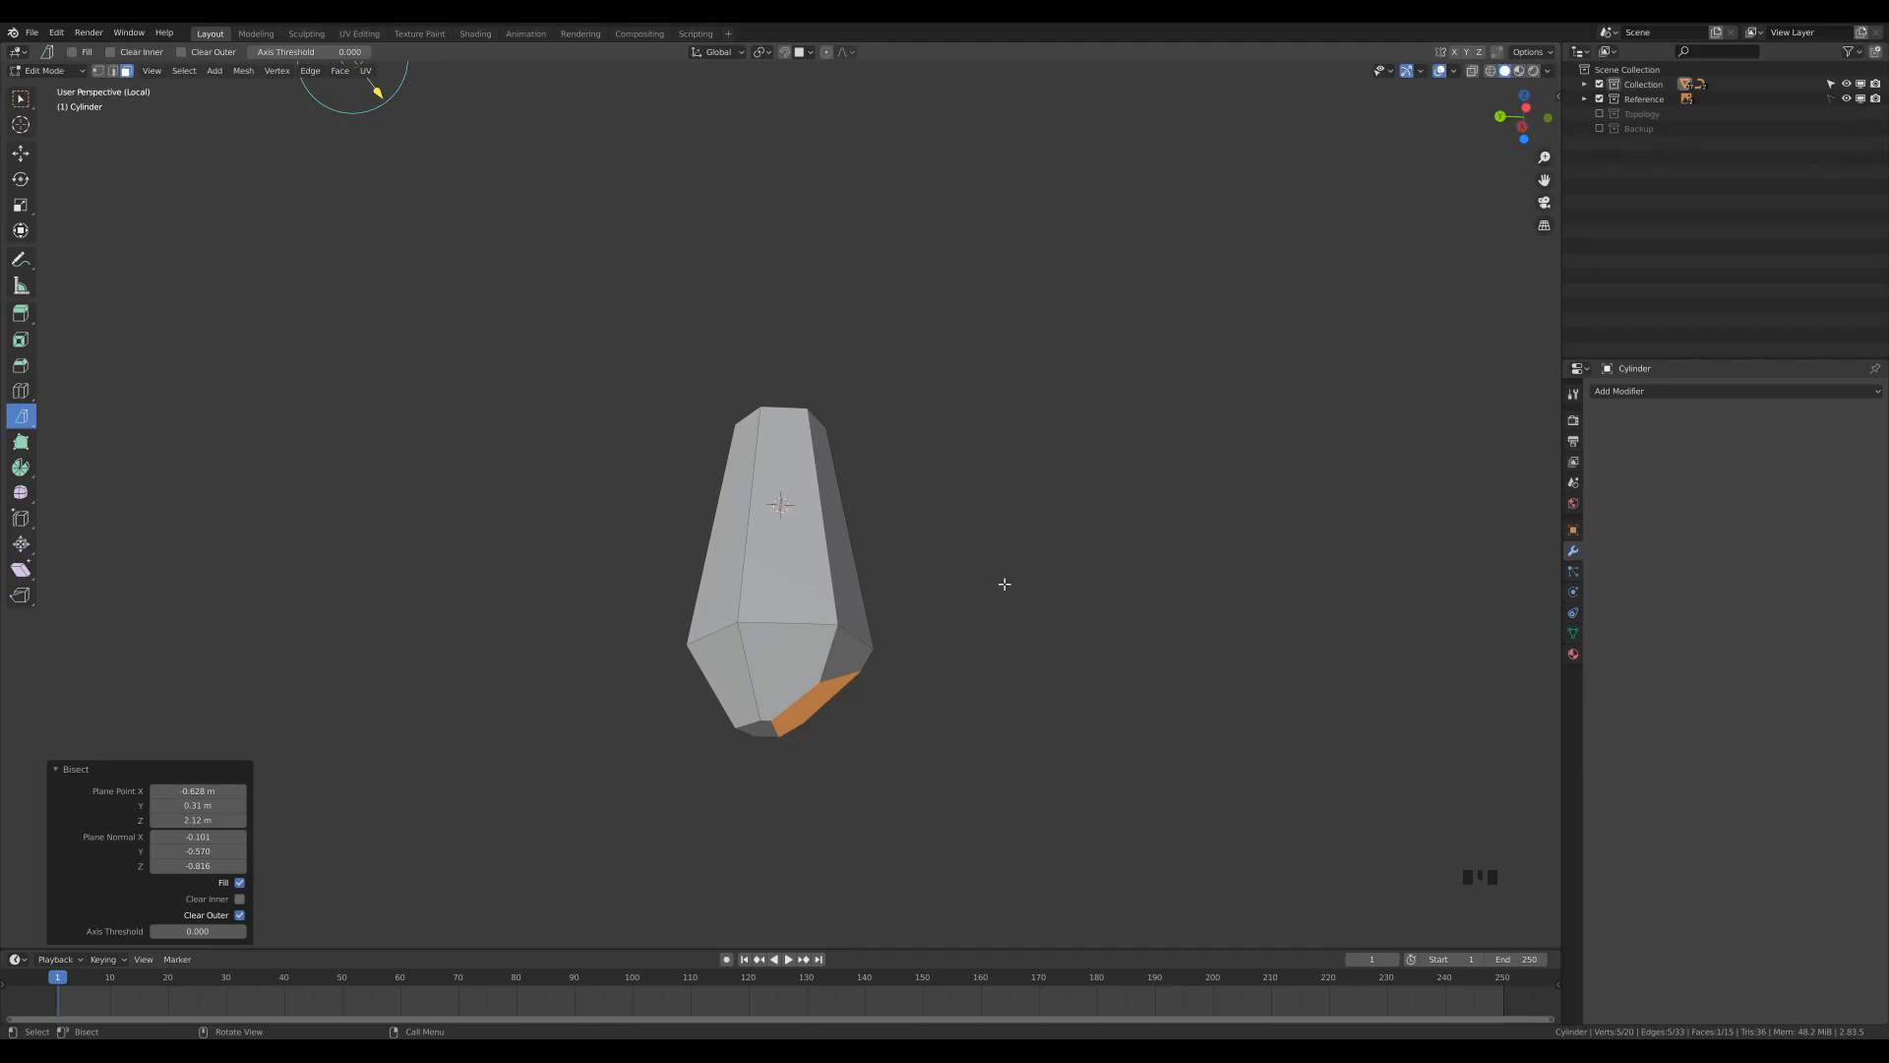
Step: Slice off a second lower corner with a steep diagonal bisect of the whole mesh, clearing the inner side and filling the cut
key("a")
middle_click_drag(1029, 698, 740, 734)
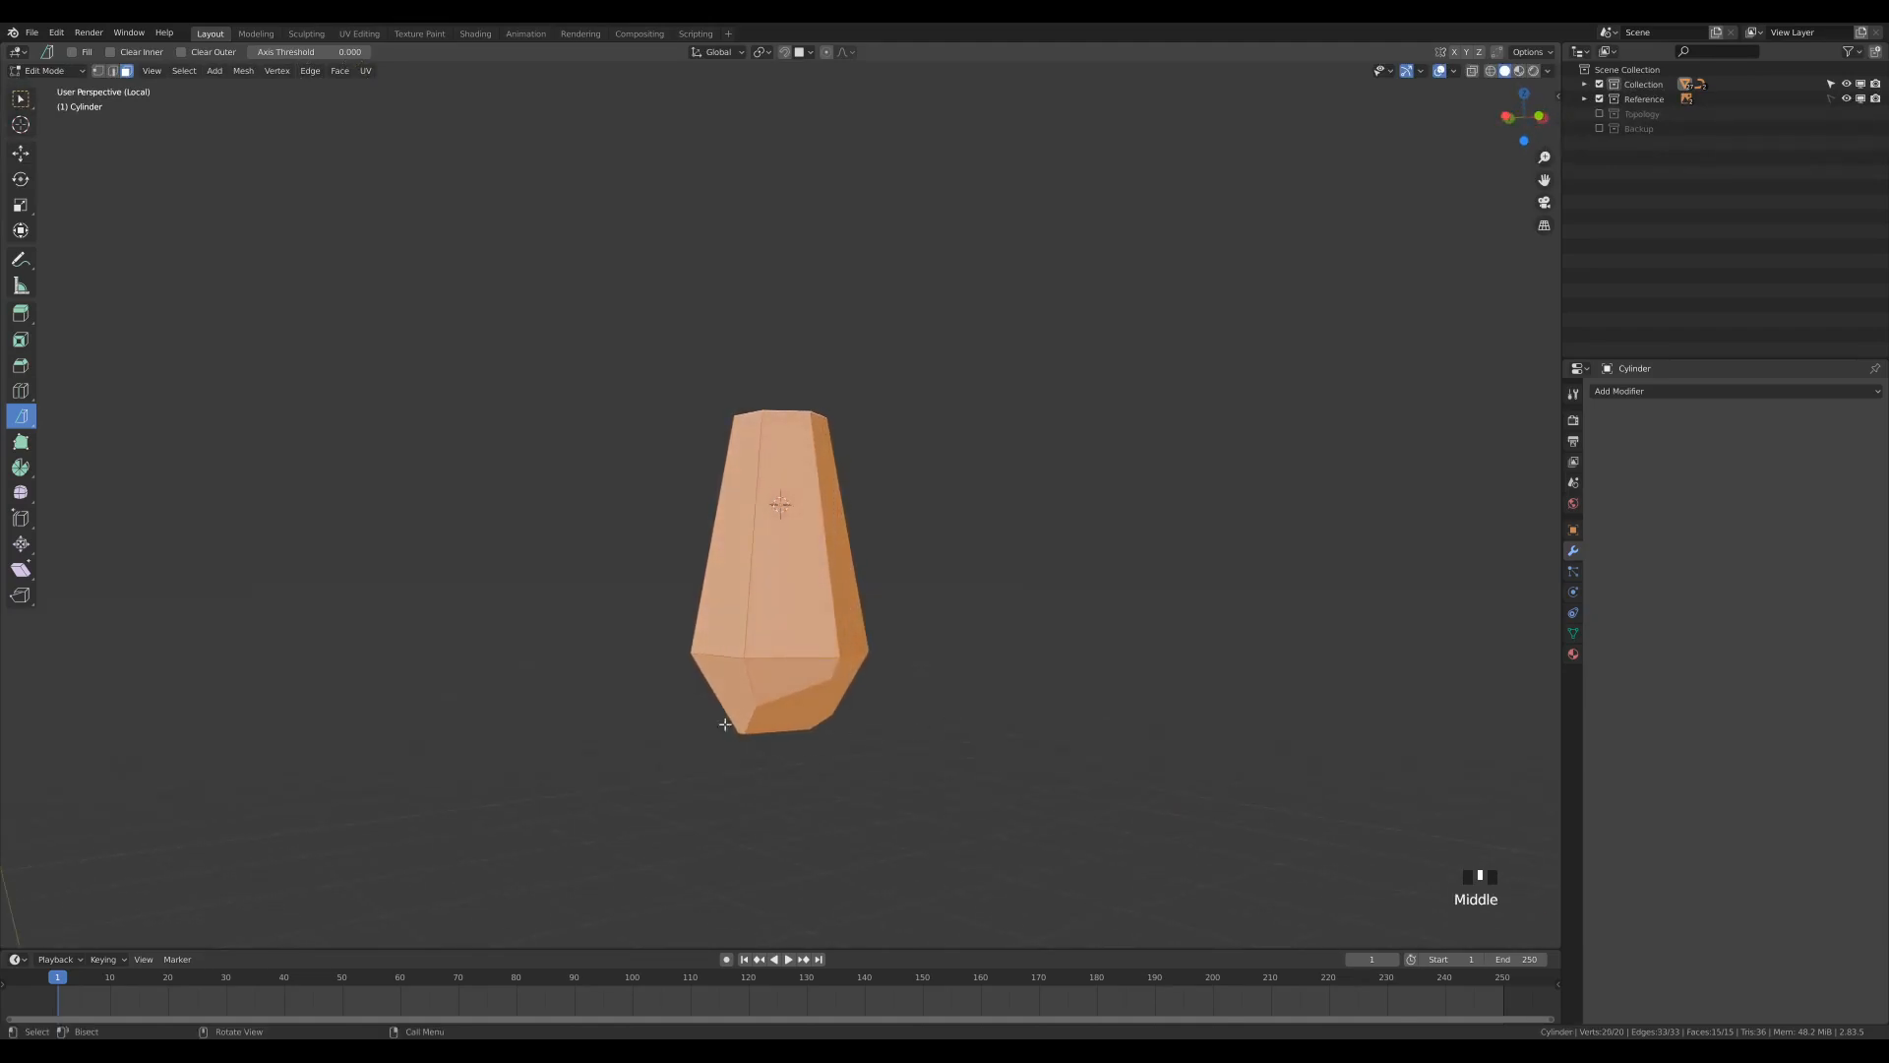
left_click_drag(677, 592, 805, 808)
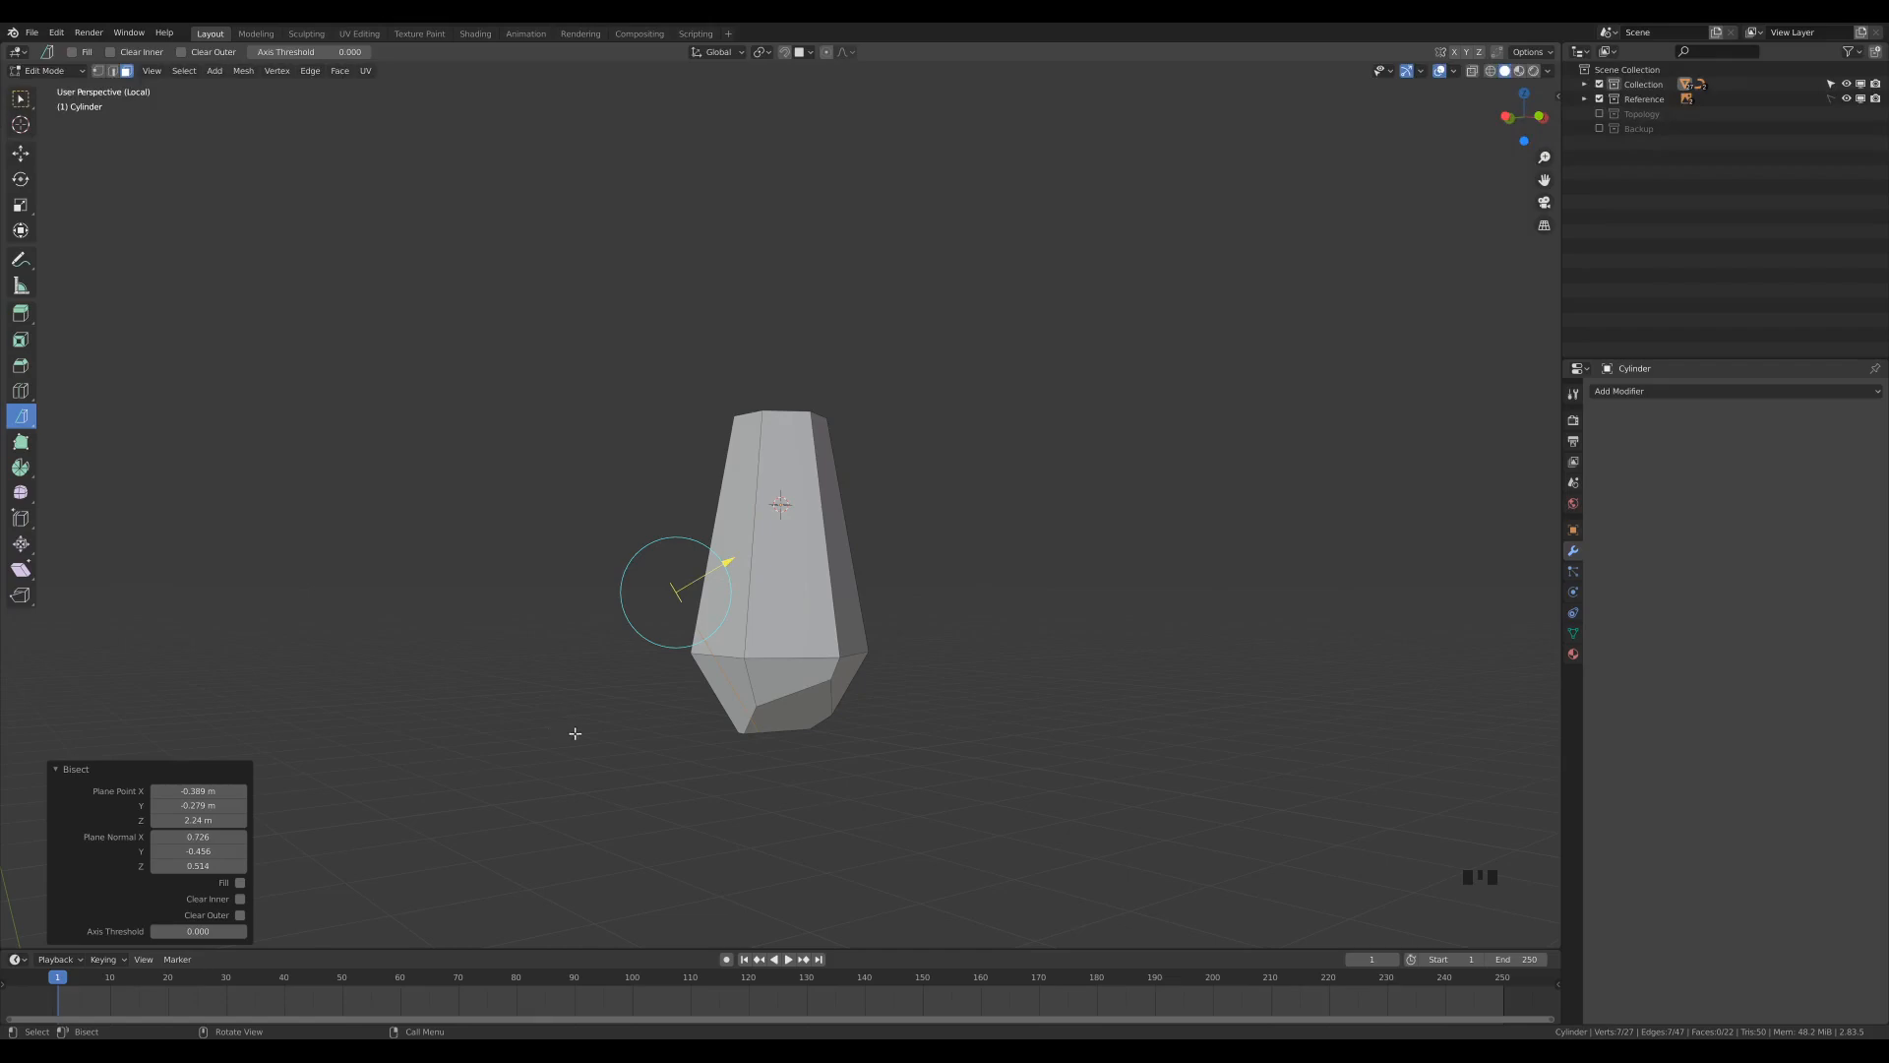
left_click(240, 898)
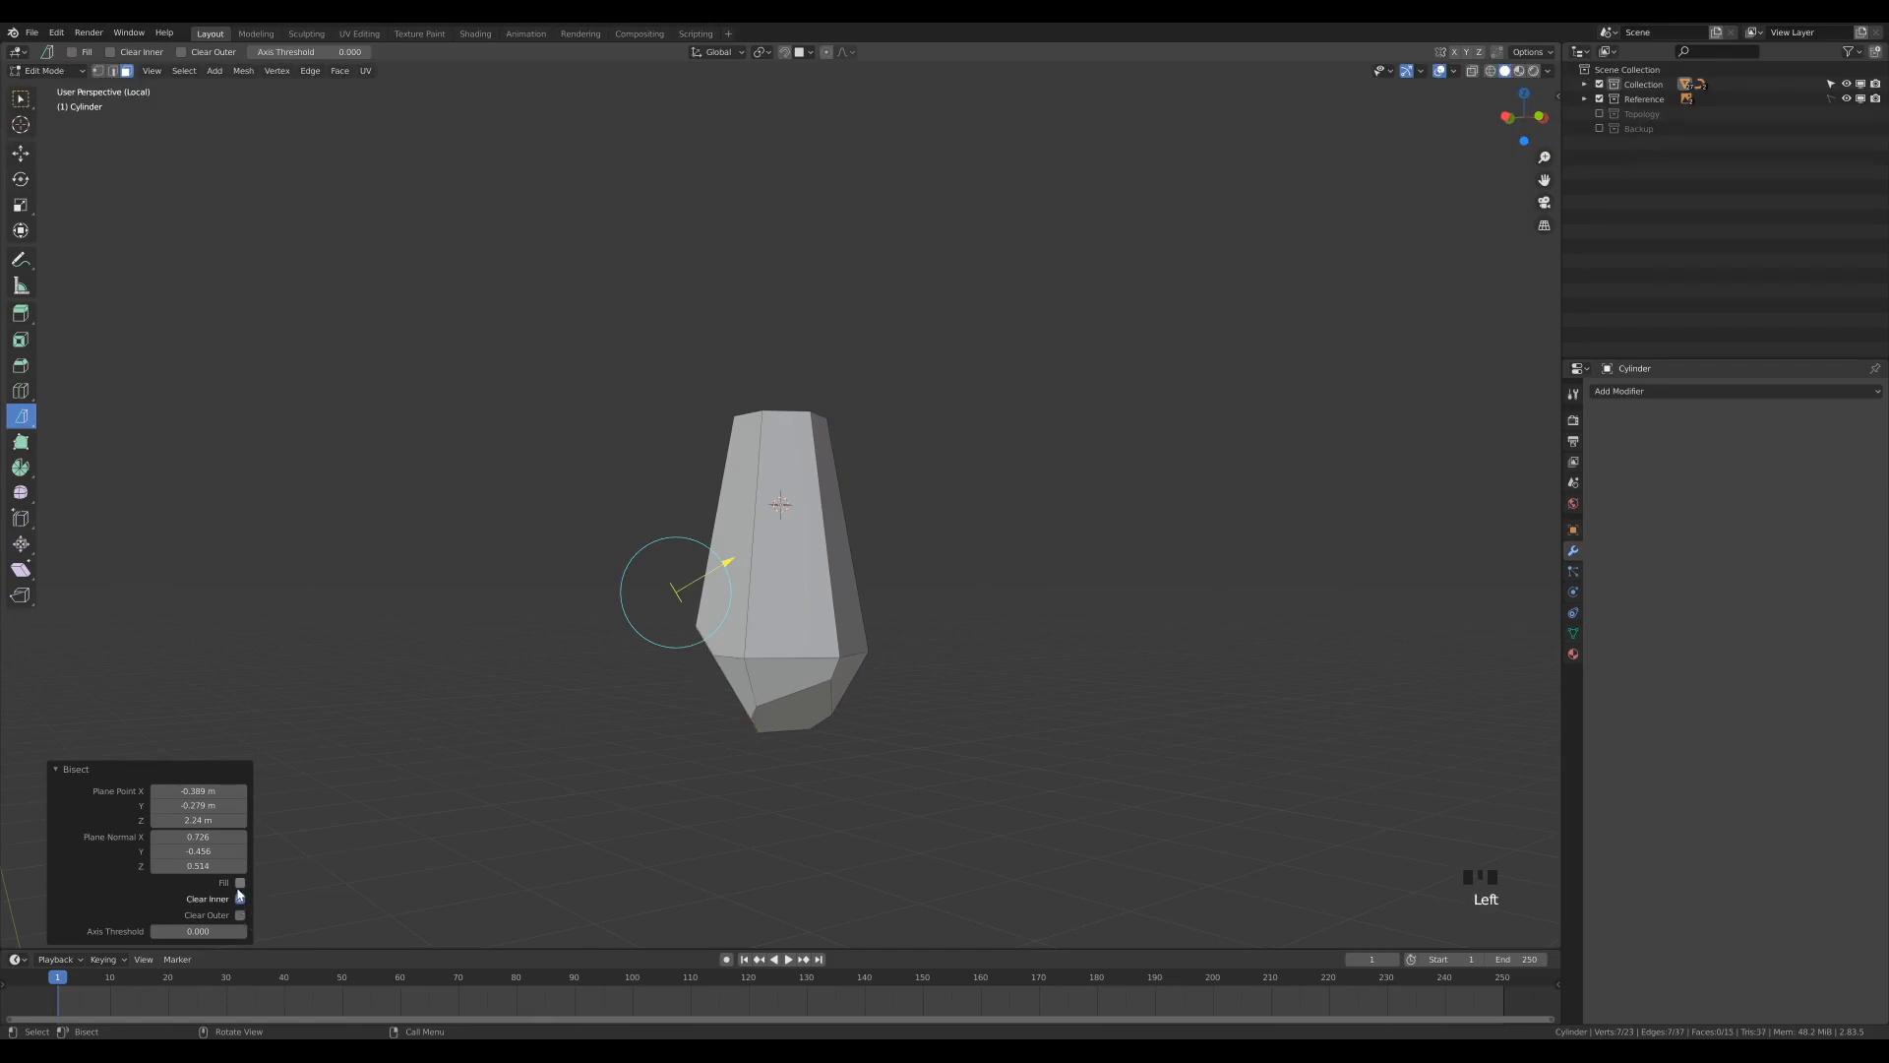
left_click(240, 883)
middle_click_drag(869, 747, 1037, 747)
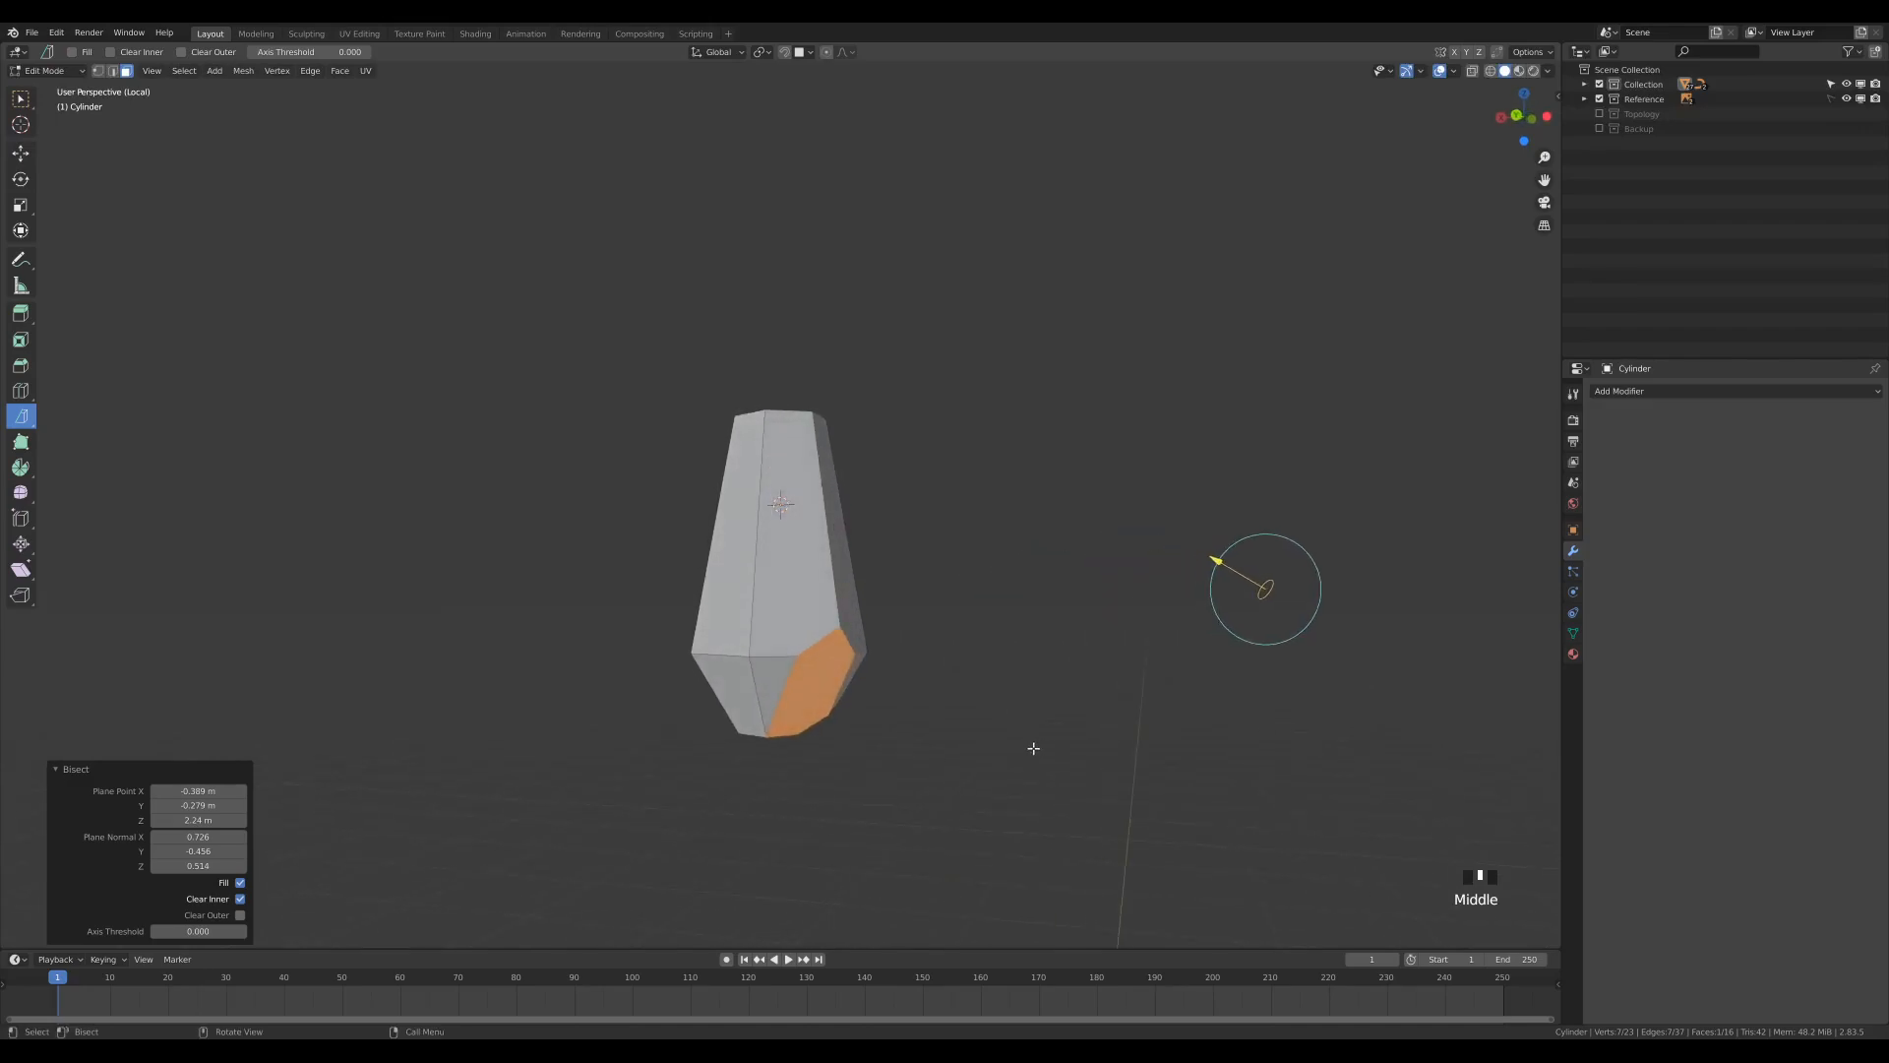
Step: Bisect the whole mesh diagonally at a third lower corner, with Clear Inner and Fill enabled
key("a")
left_click_drag(683, 664, 829, 766)
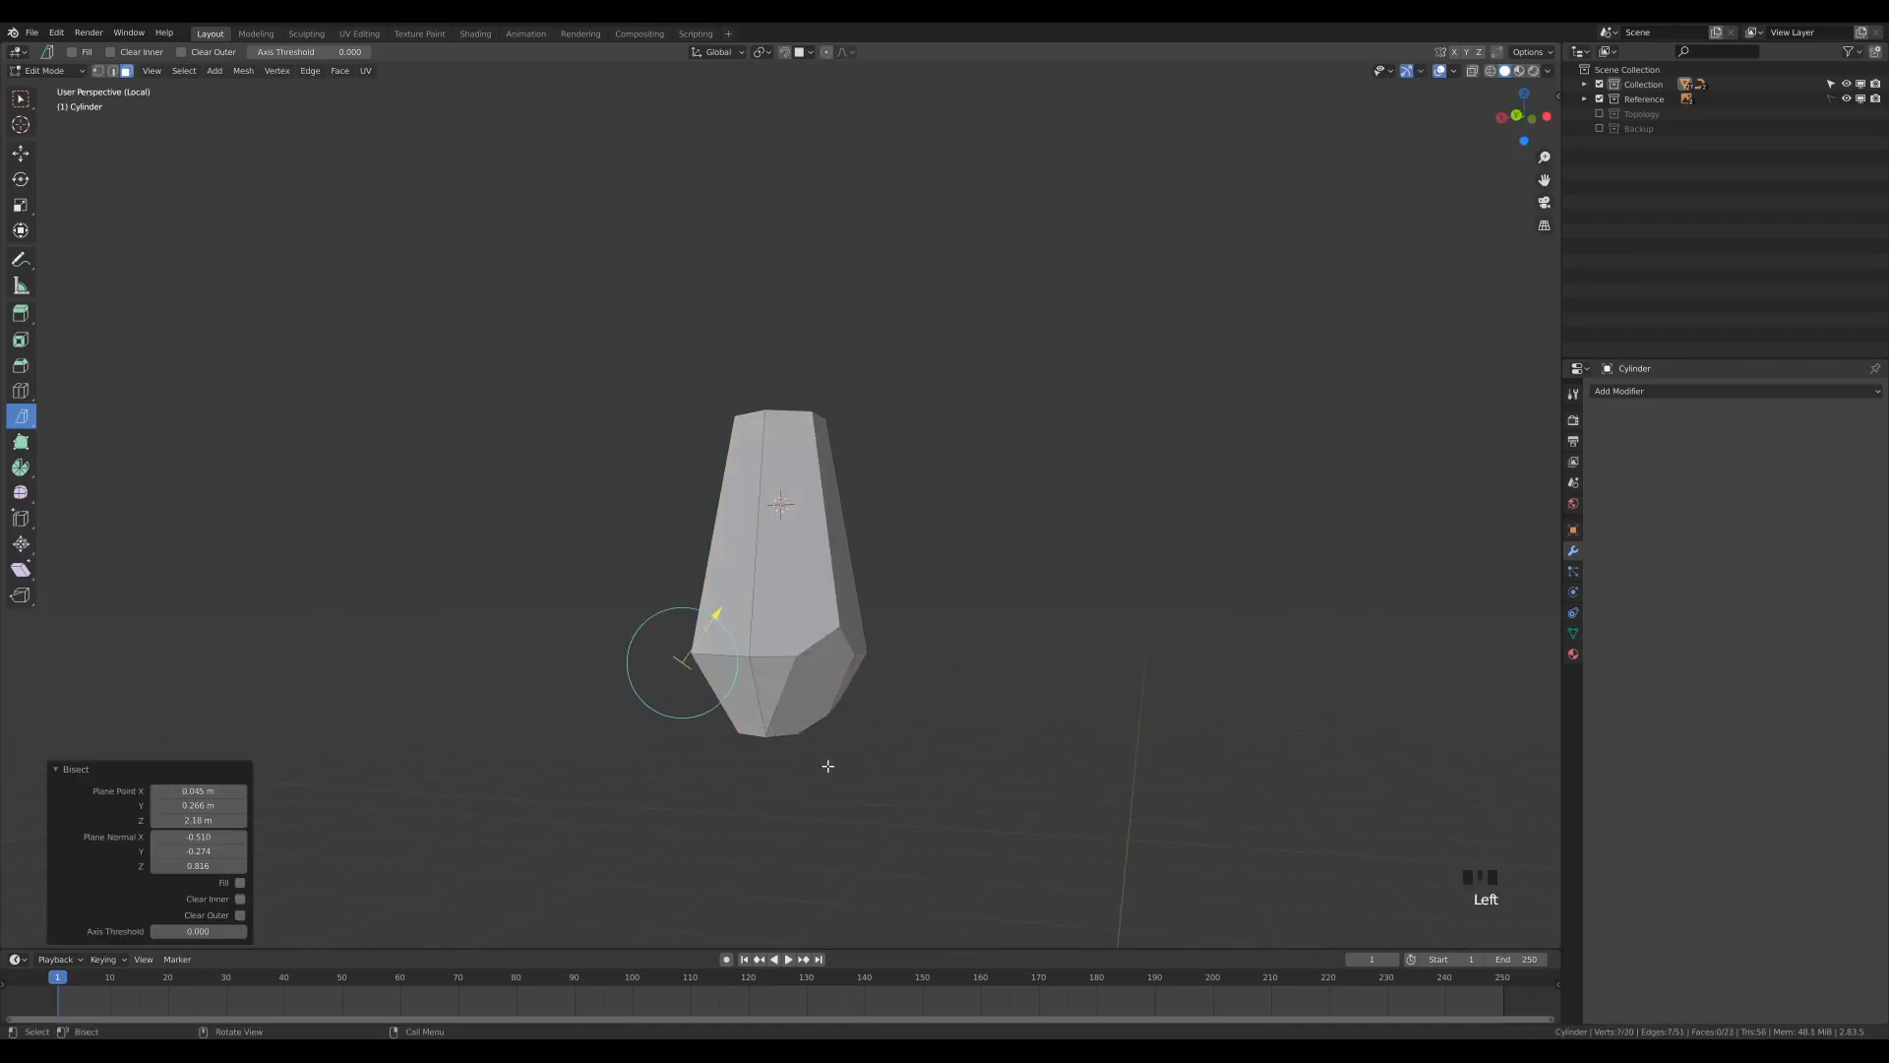
left_click(241, 898)
left_click(240, 883)
middle_click_drag(573, 797, 1181, 762)
Step: Trim the crystal's lower tip with a nearly horizontal bisect, clearing the inner side and filling the cut
key("a")
left_click_drag(719, 725, 846, 721)
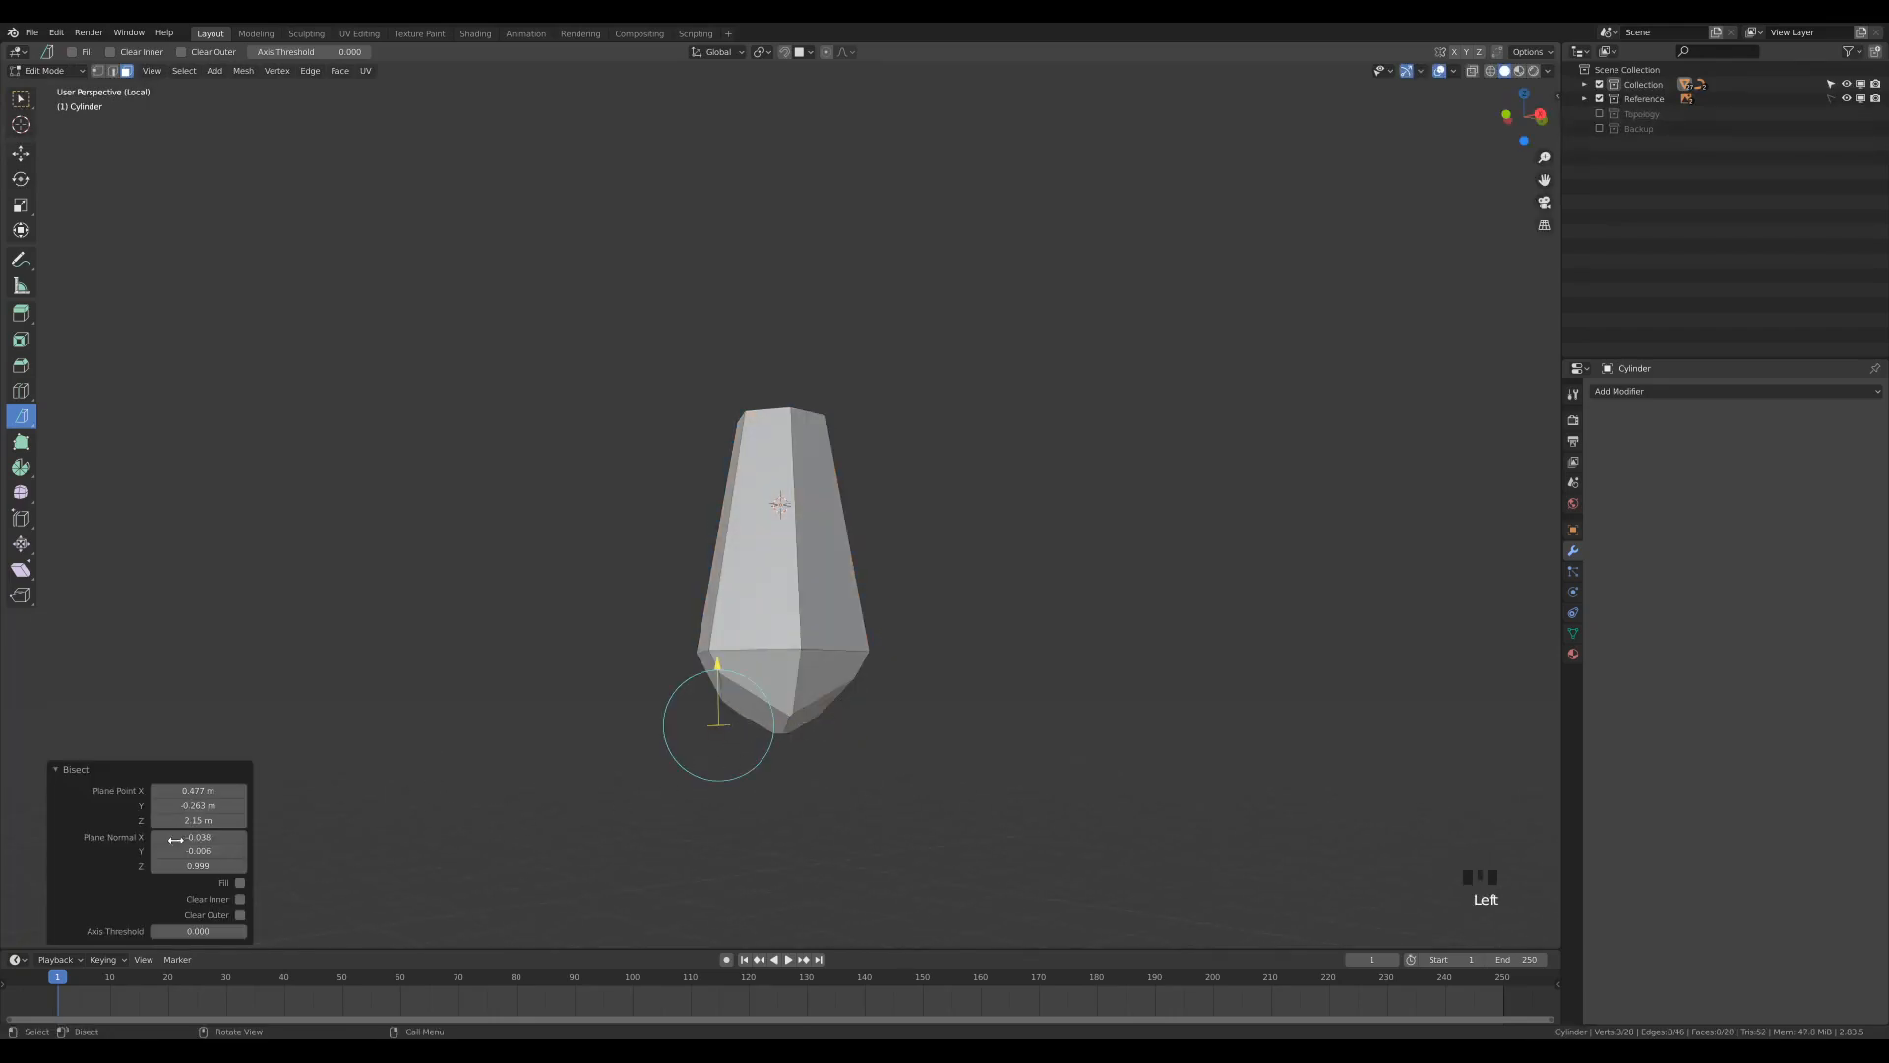
left_click(241, 898)
left_click(240, 883)
middle_click_drag(908, 768, 1025, 768)
Step: Stretch the whole crystal along Z by a factor of about 1.195
scroll(946, 693, "down", 3)
middle_click_drag(945, 666, 761, 639)
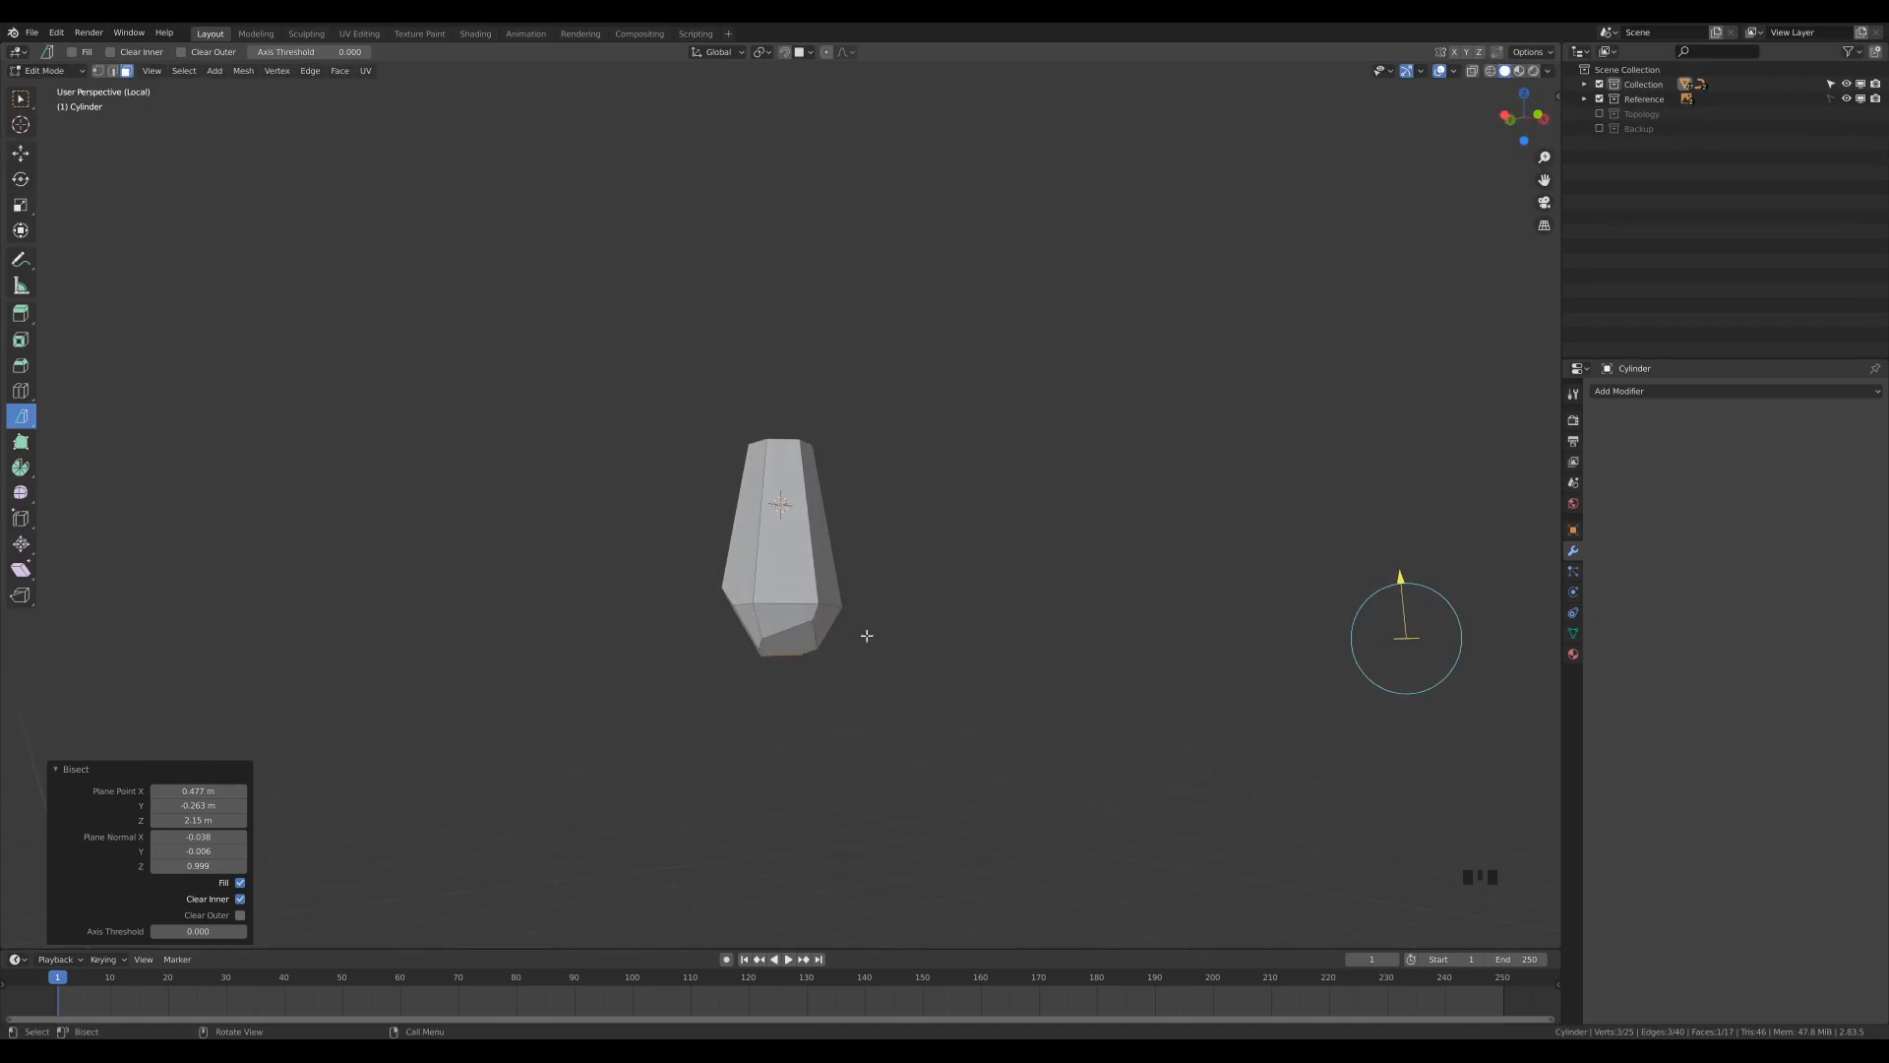
key("a")
key("s")
key("z")
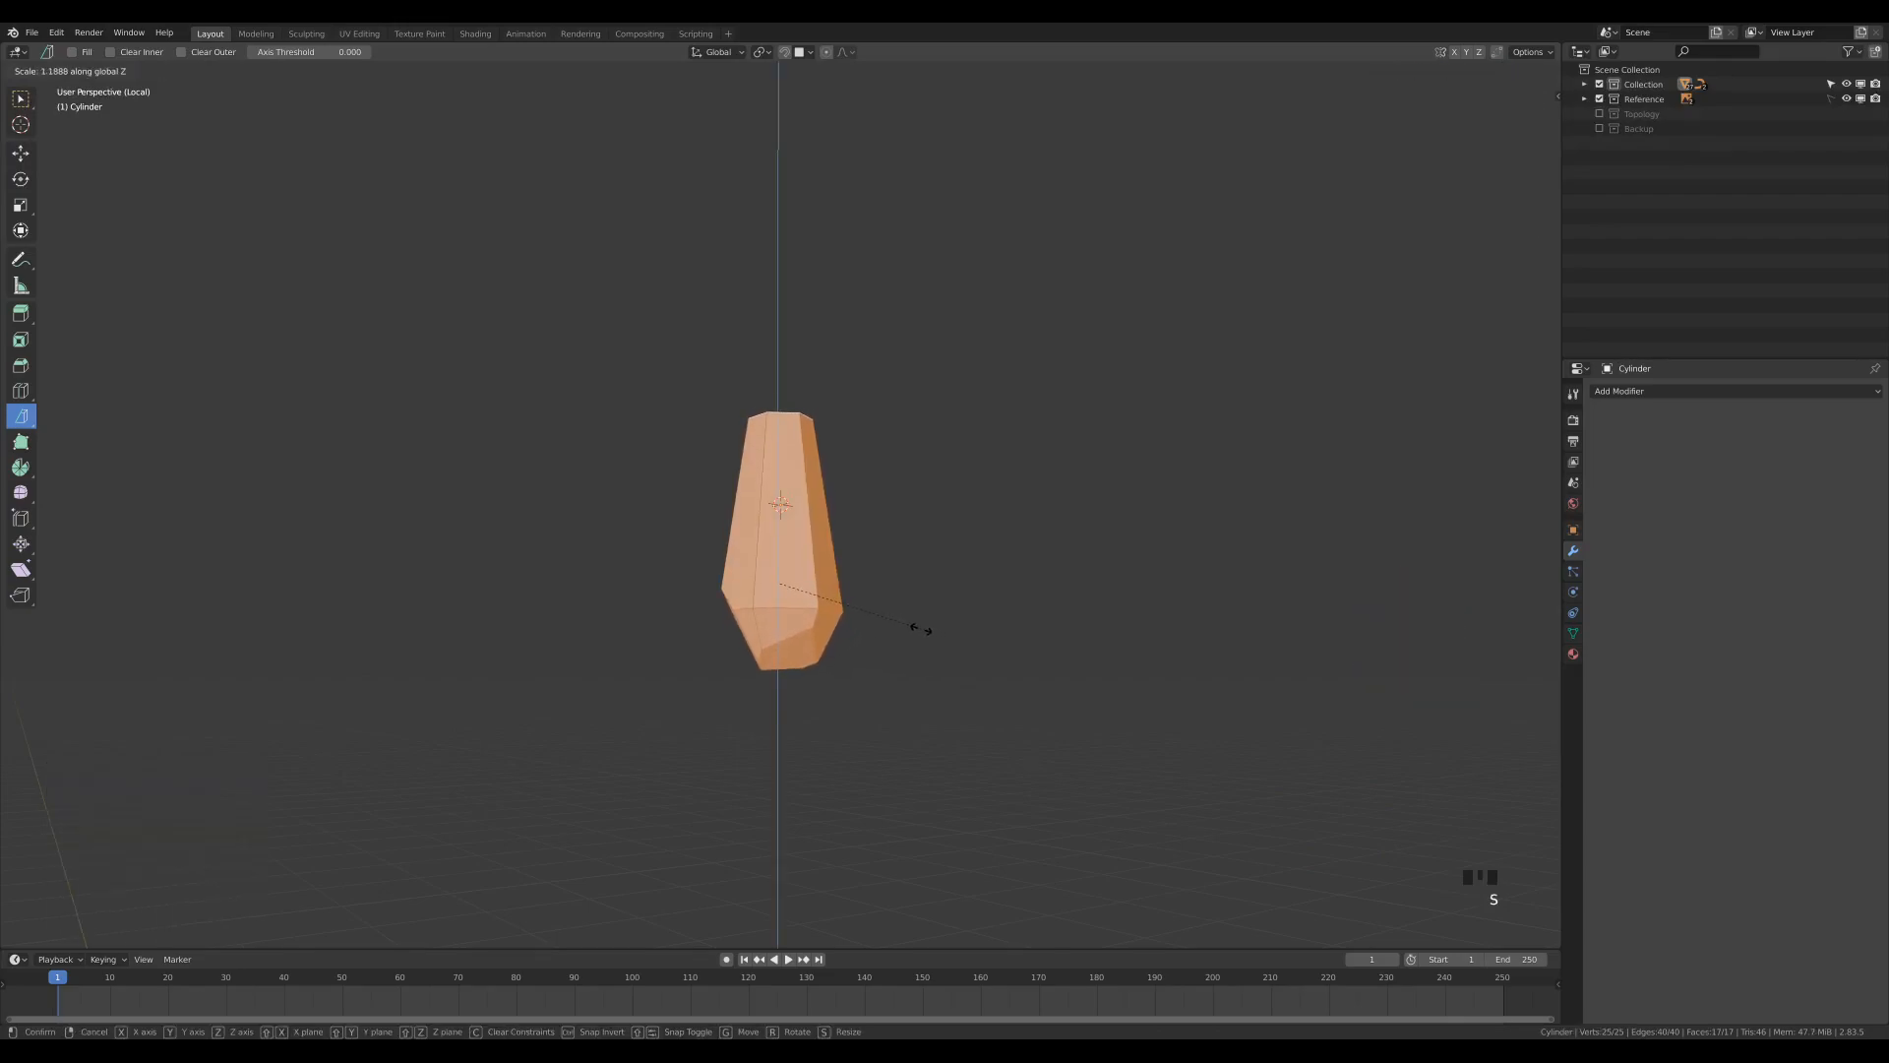
left_click(922, 627)
Step: In front view with X-ray on, raise the crystal's widest vertex ring about 0.018 m along Z, and turn X-ray off
key("KP_1")
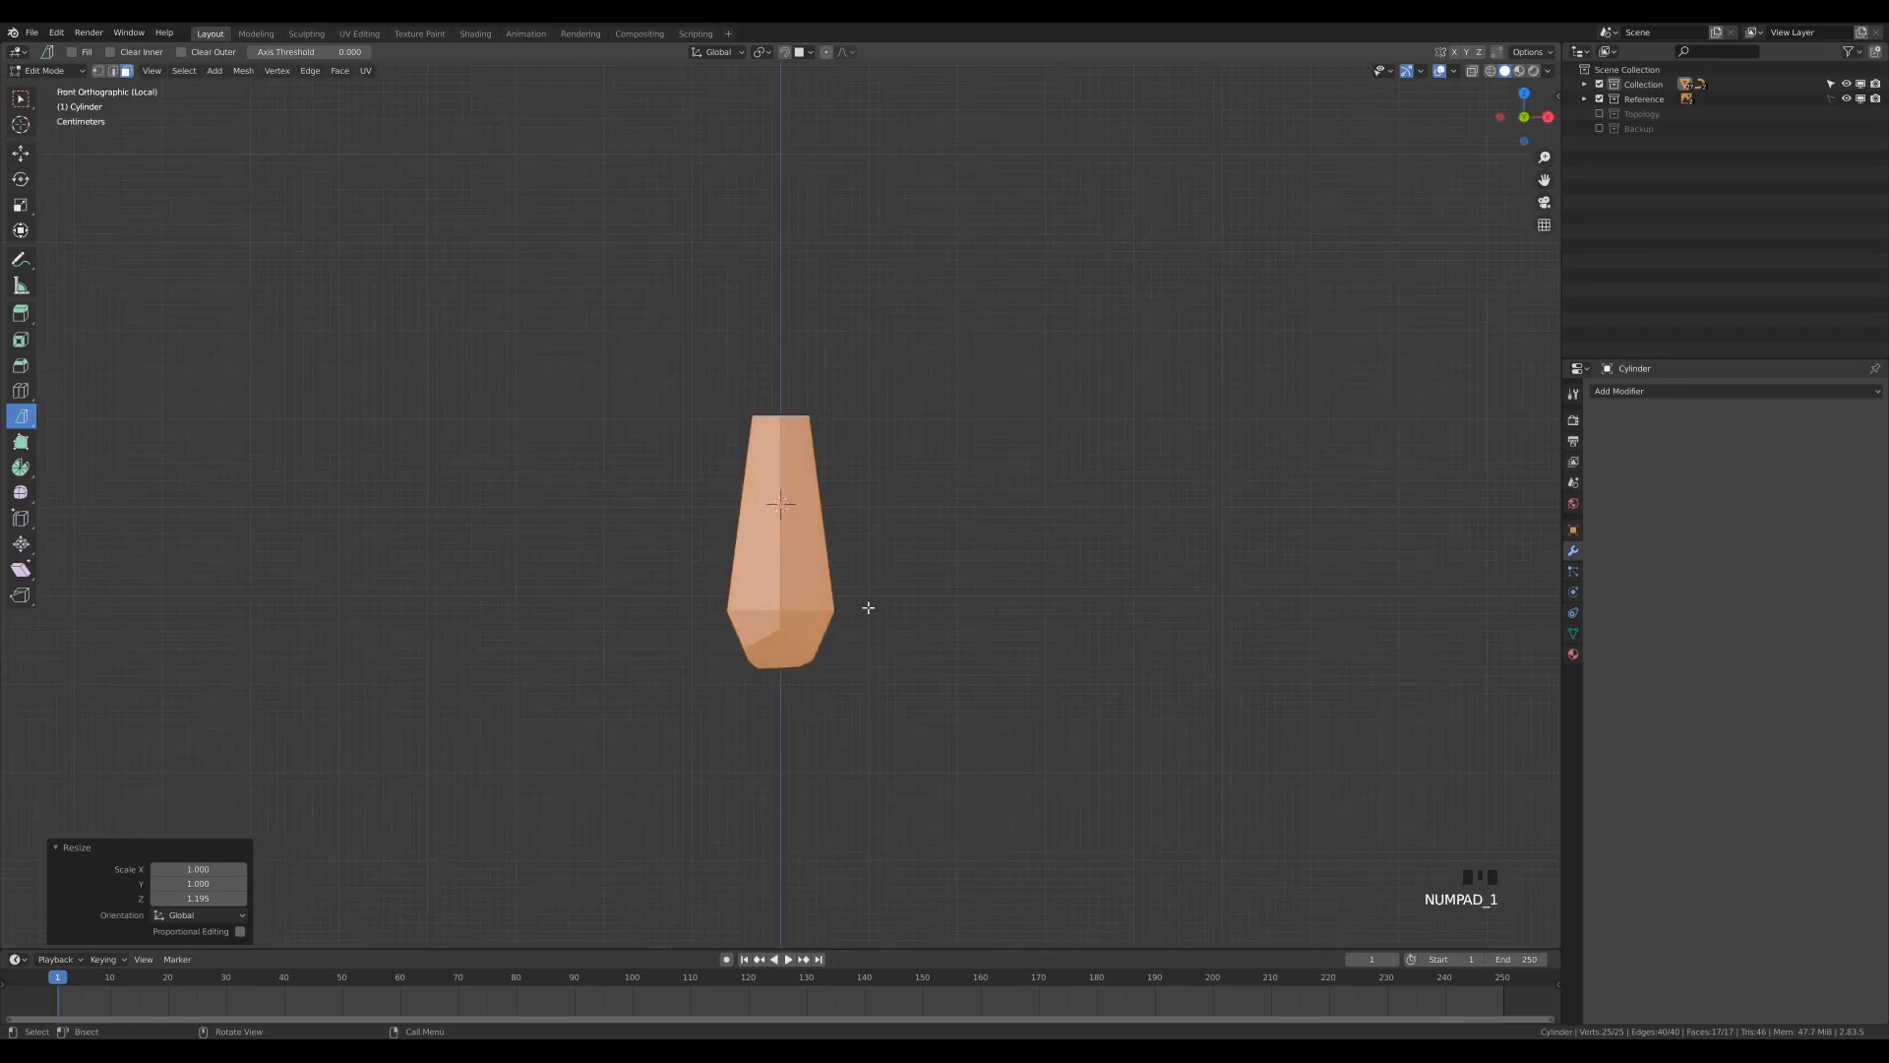
key("z")
left_click(835, 588)
key("1")
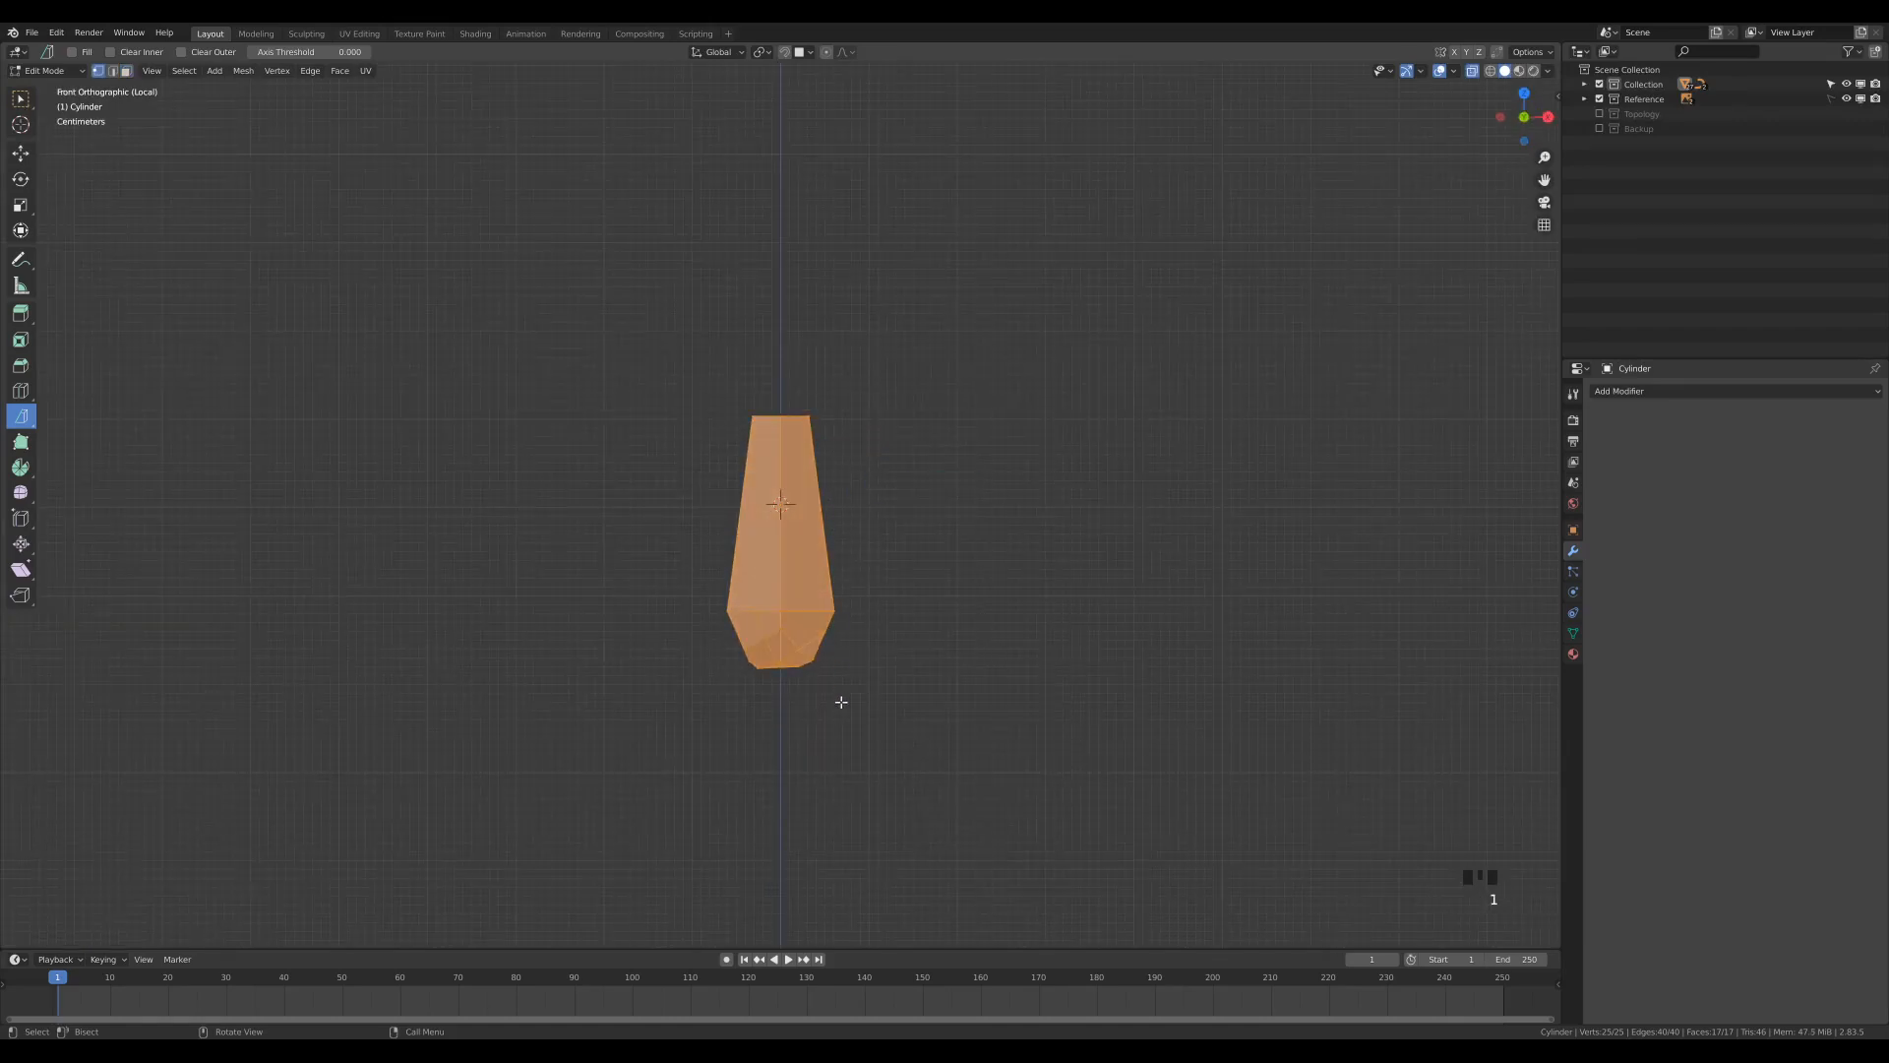
key("w")
left_click_drag(657, 549, 928, 622)
key("g")
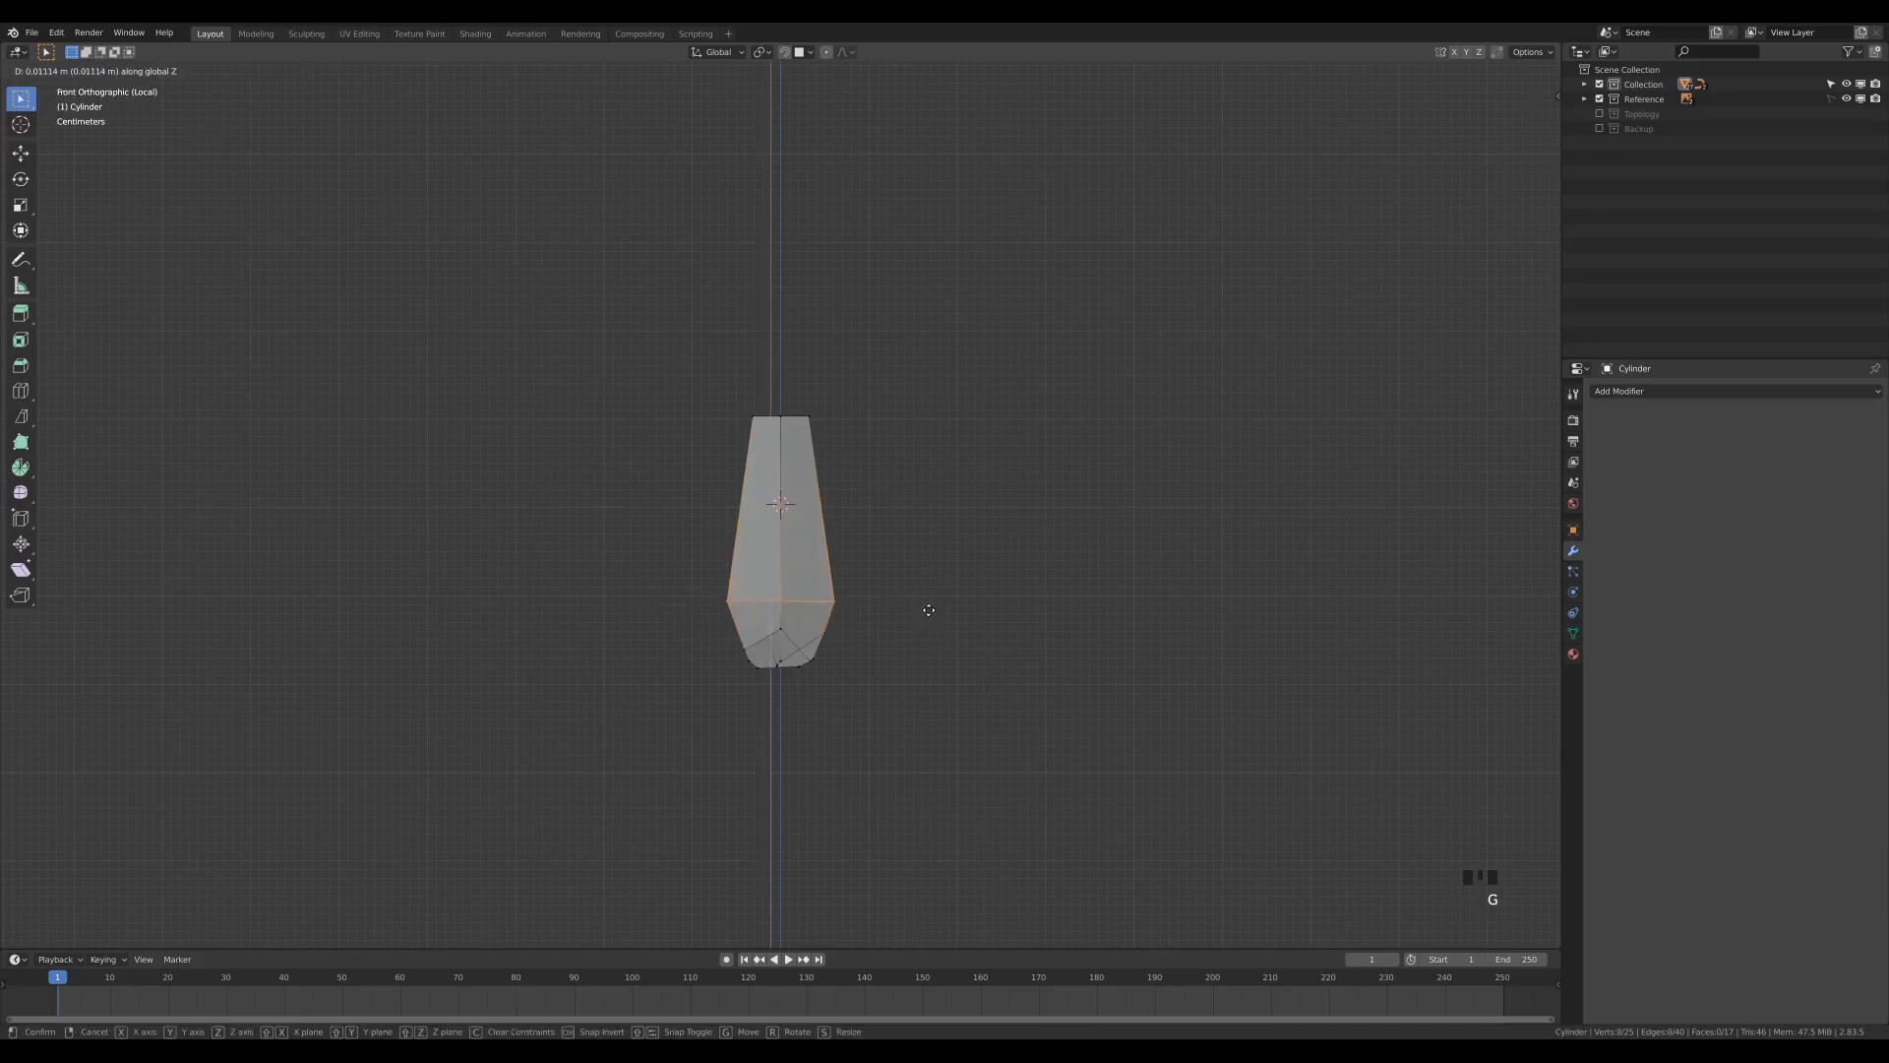
left_click(923, 605)
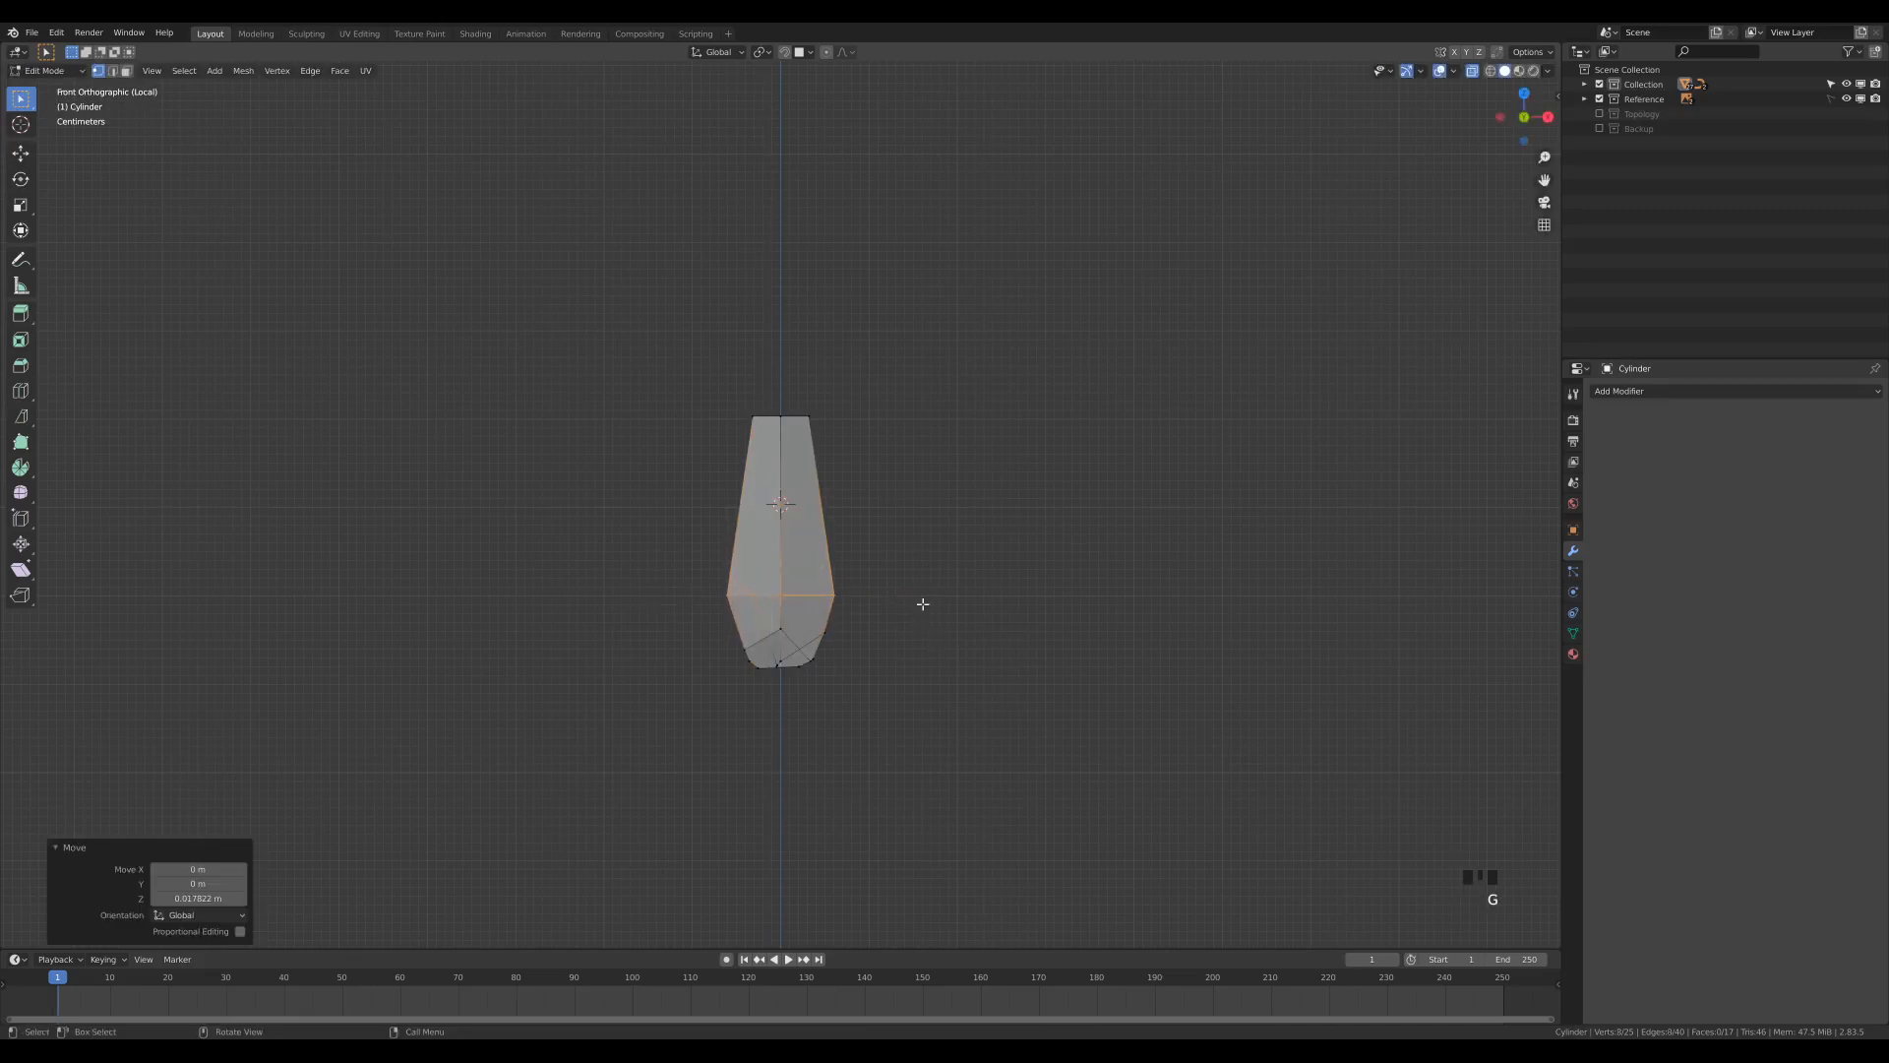
key("z")
left_click(991, 531)
middle_click_drag(1107, 384, 1038, 443)
Step: Form a cap on the crystal by extruding the top face in place, widening it to about 1.51 and extruding it up about 0.04 m
key("3")
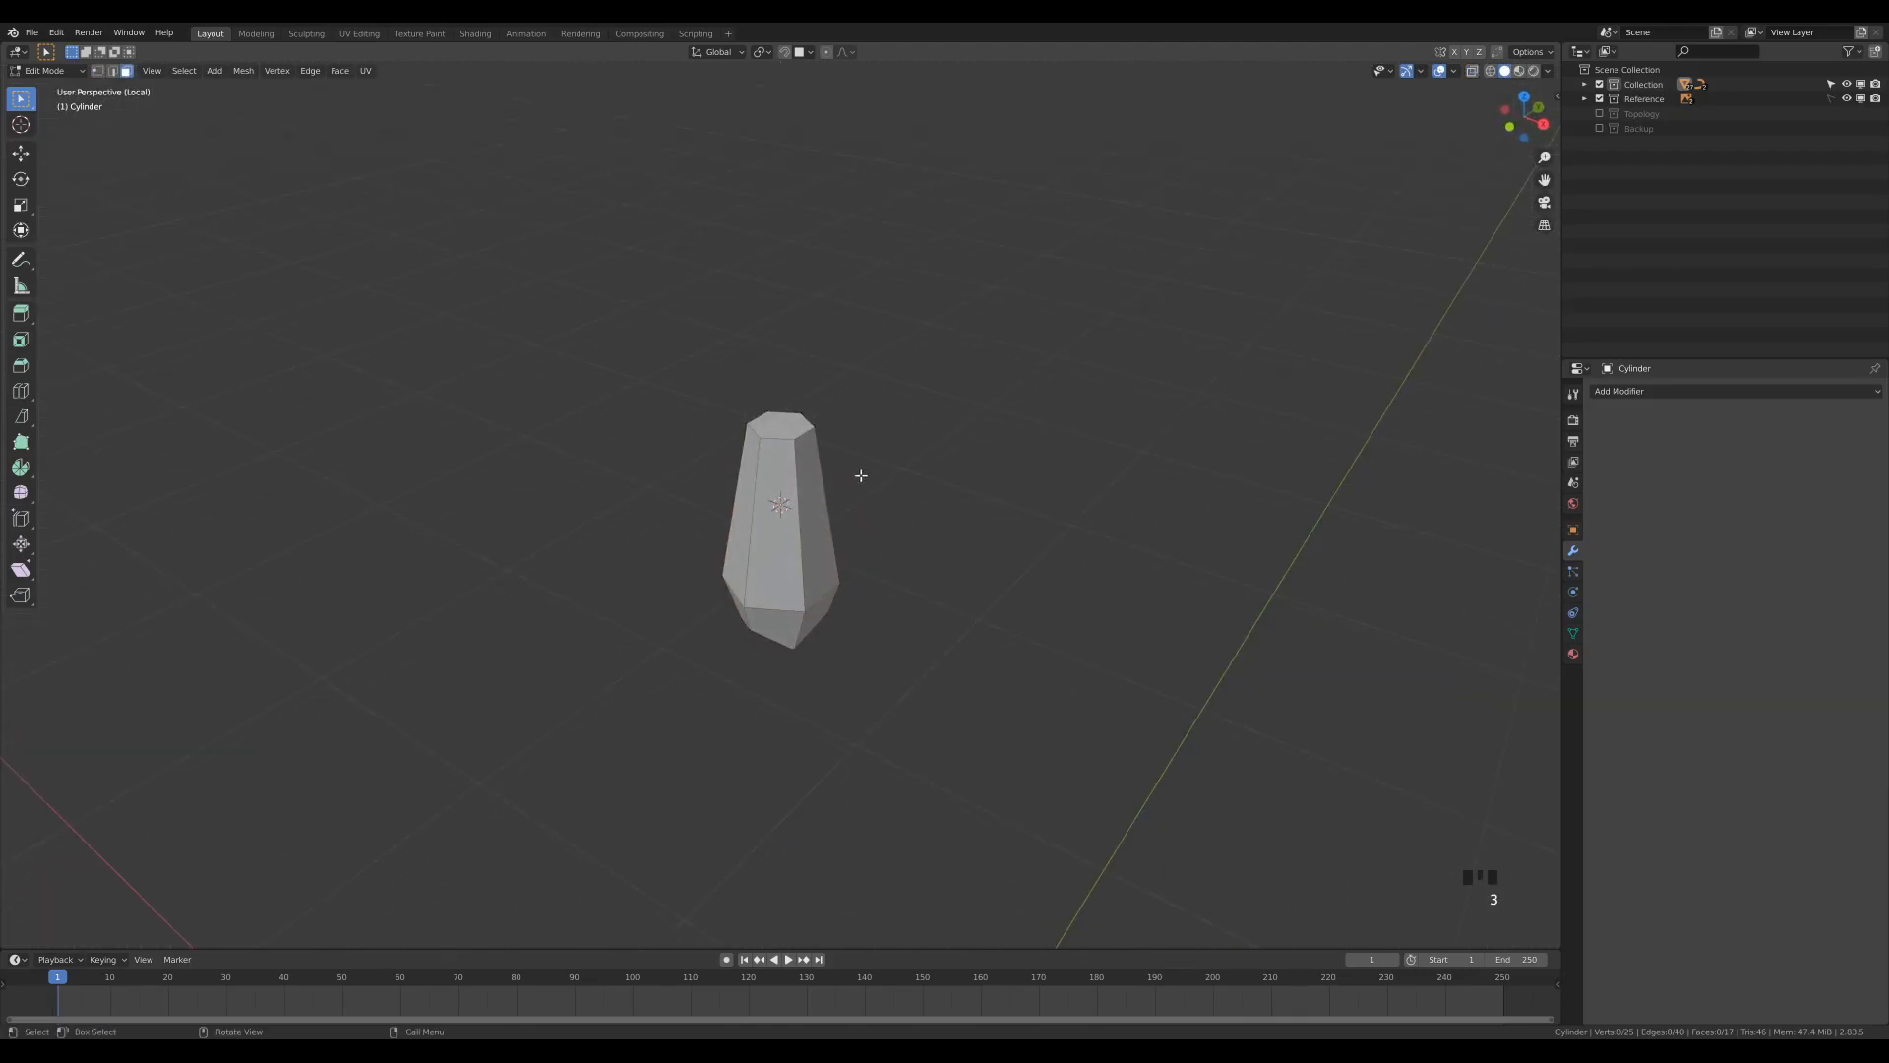
left_click(776, 434)
key("e")
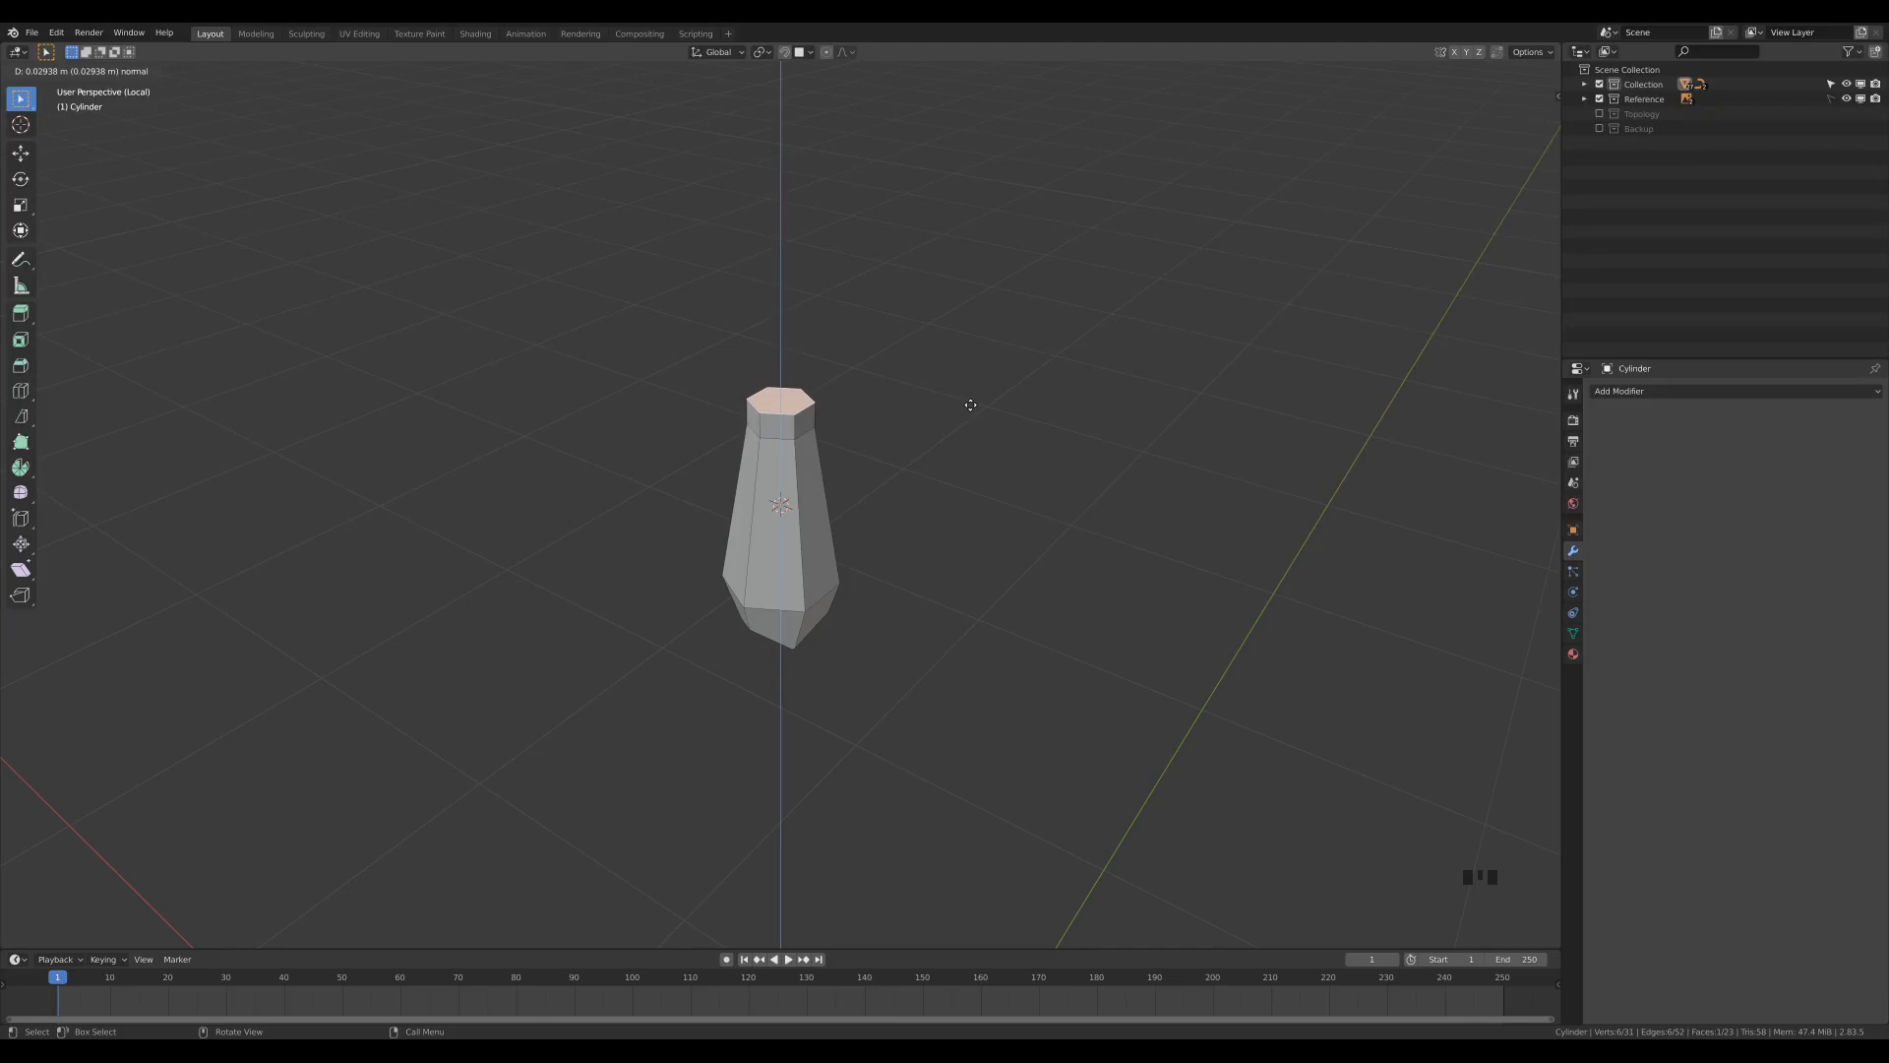
right_click(970, 404)
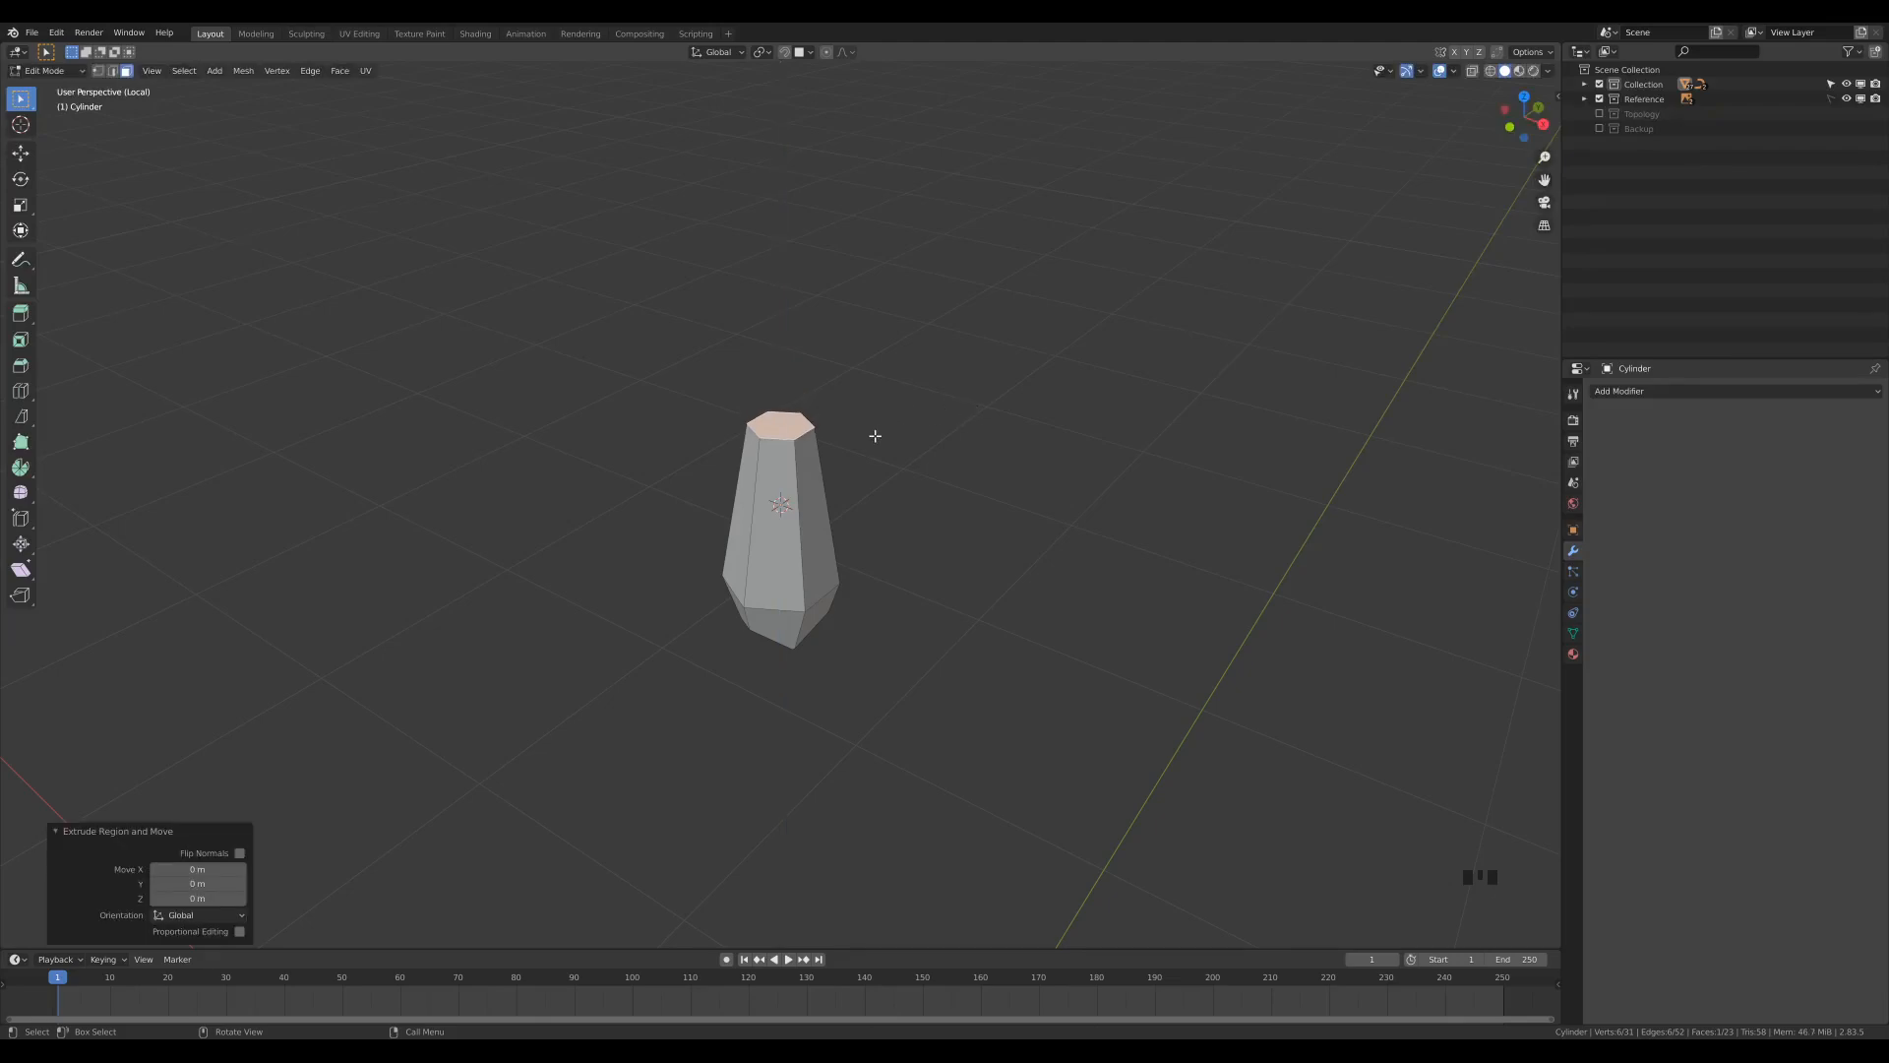
key("s")
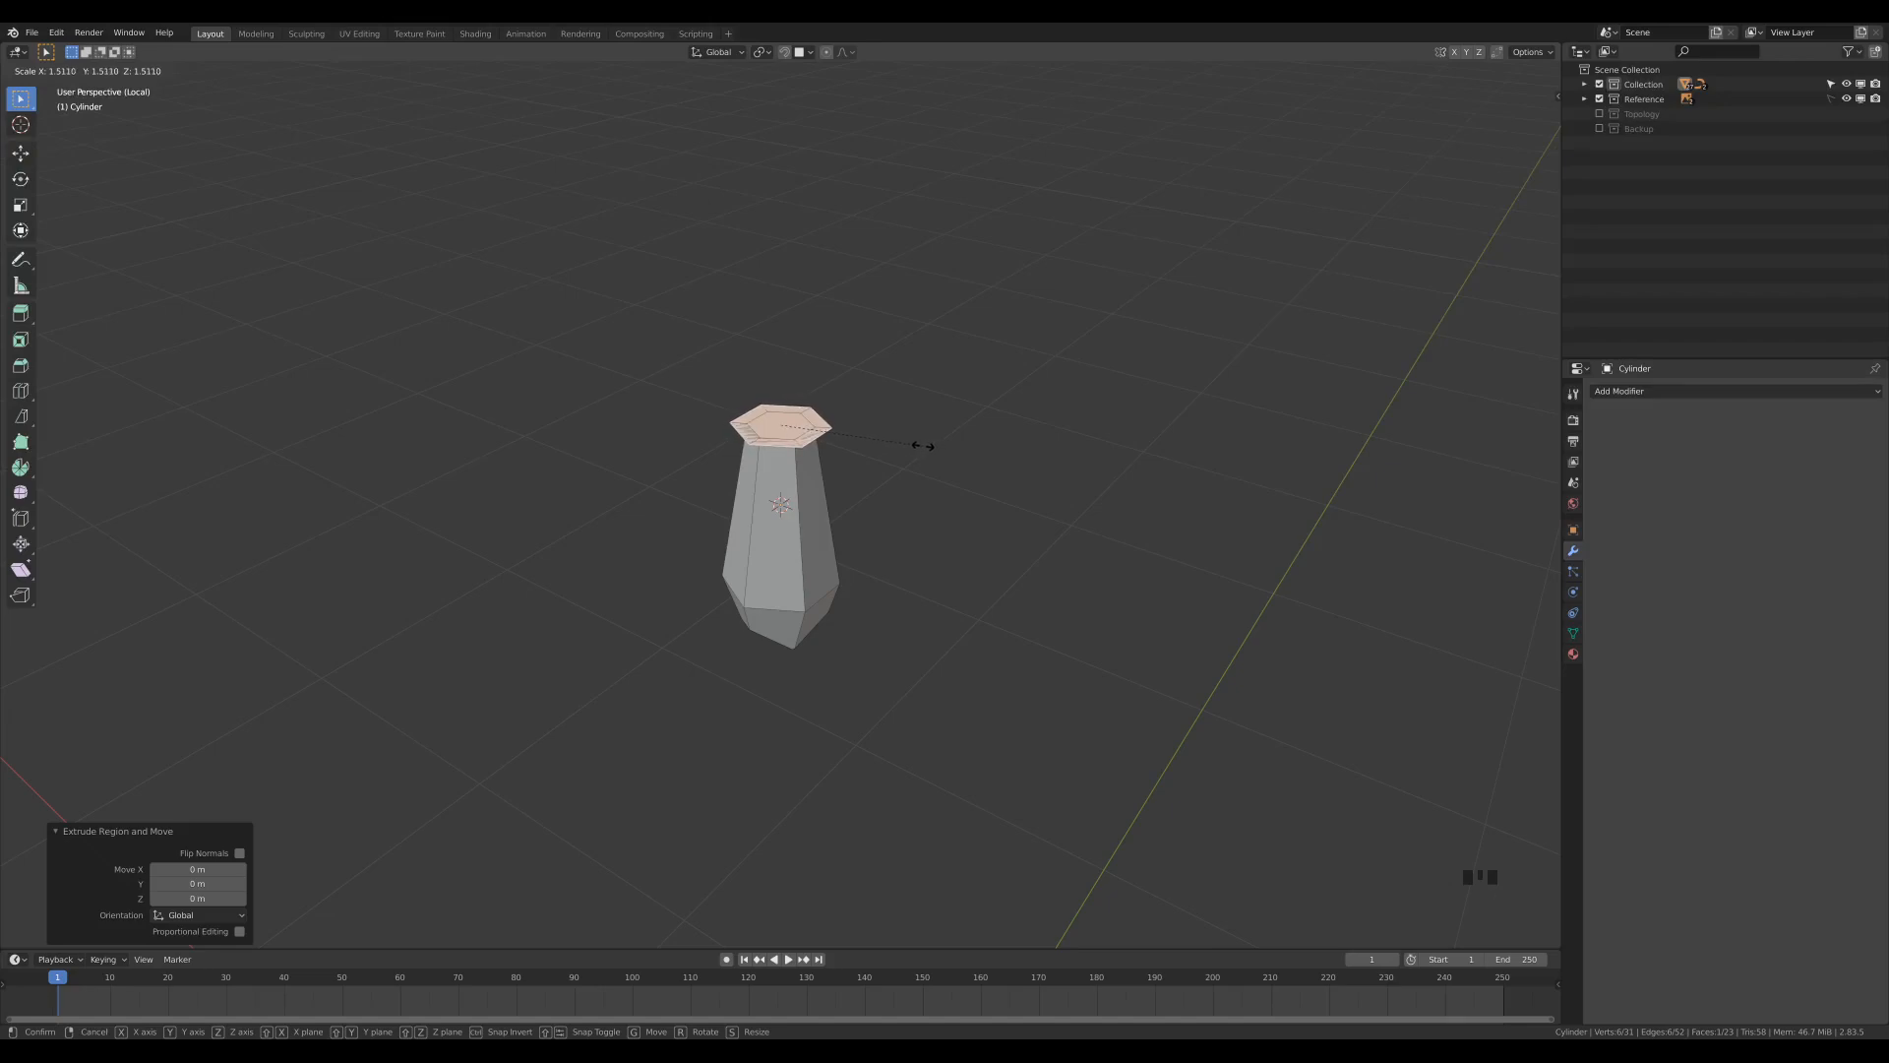
left_click(923, 445)
key("e")
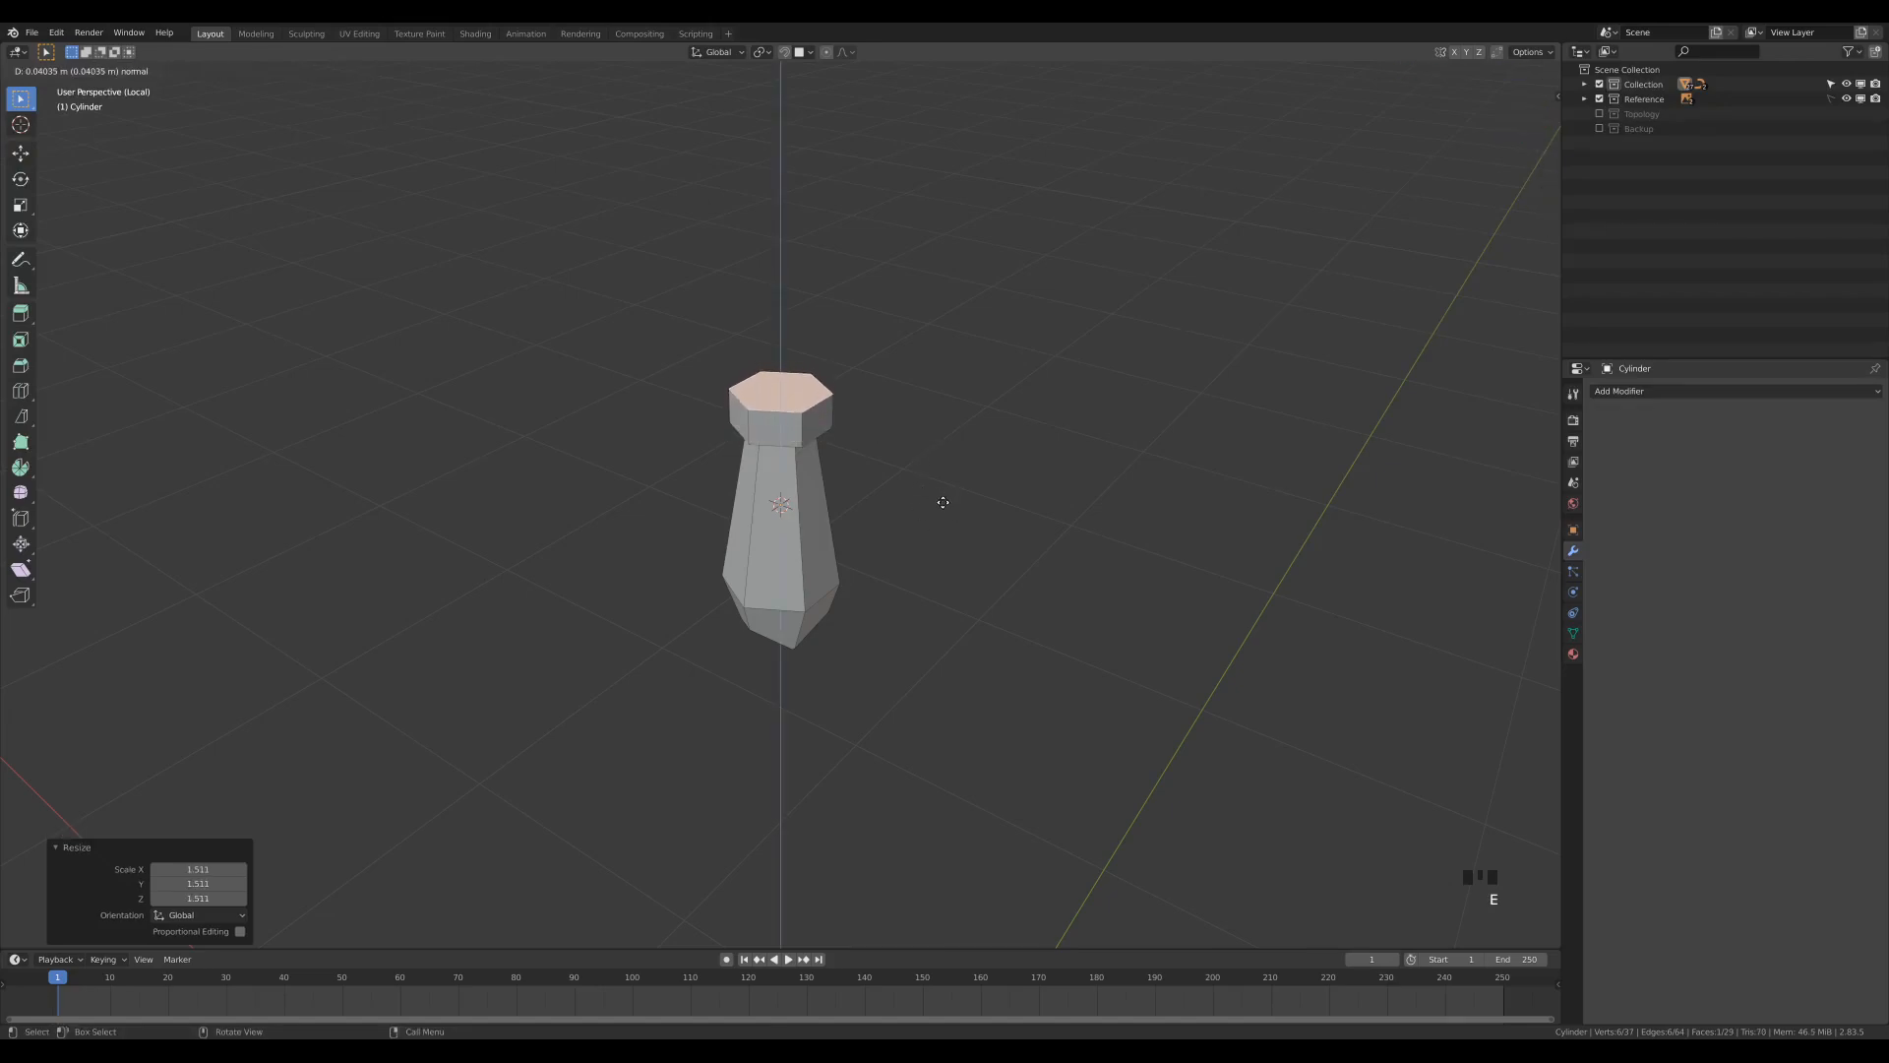
left_click(943, 502)
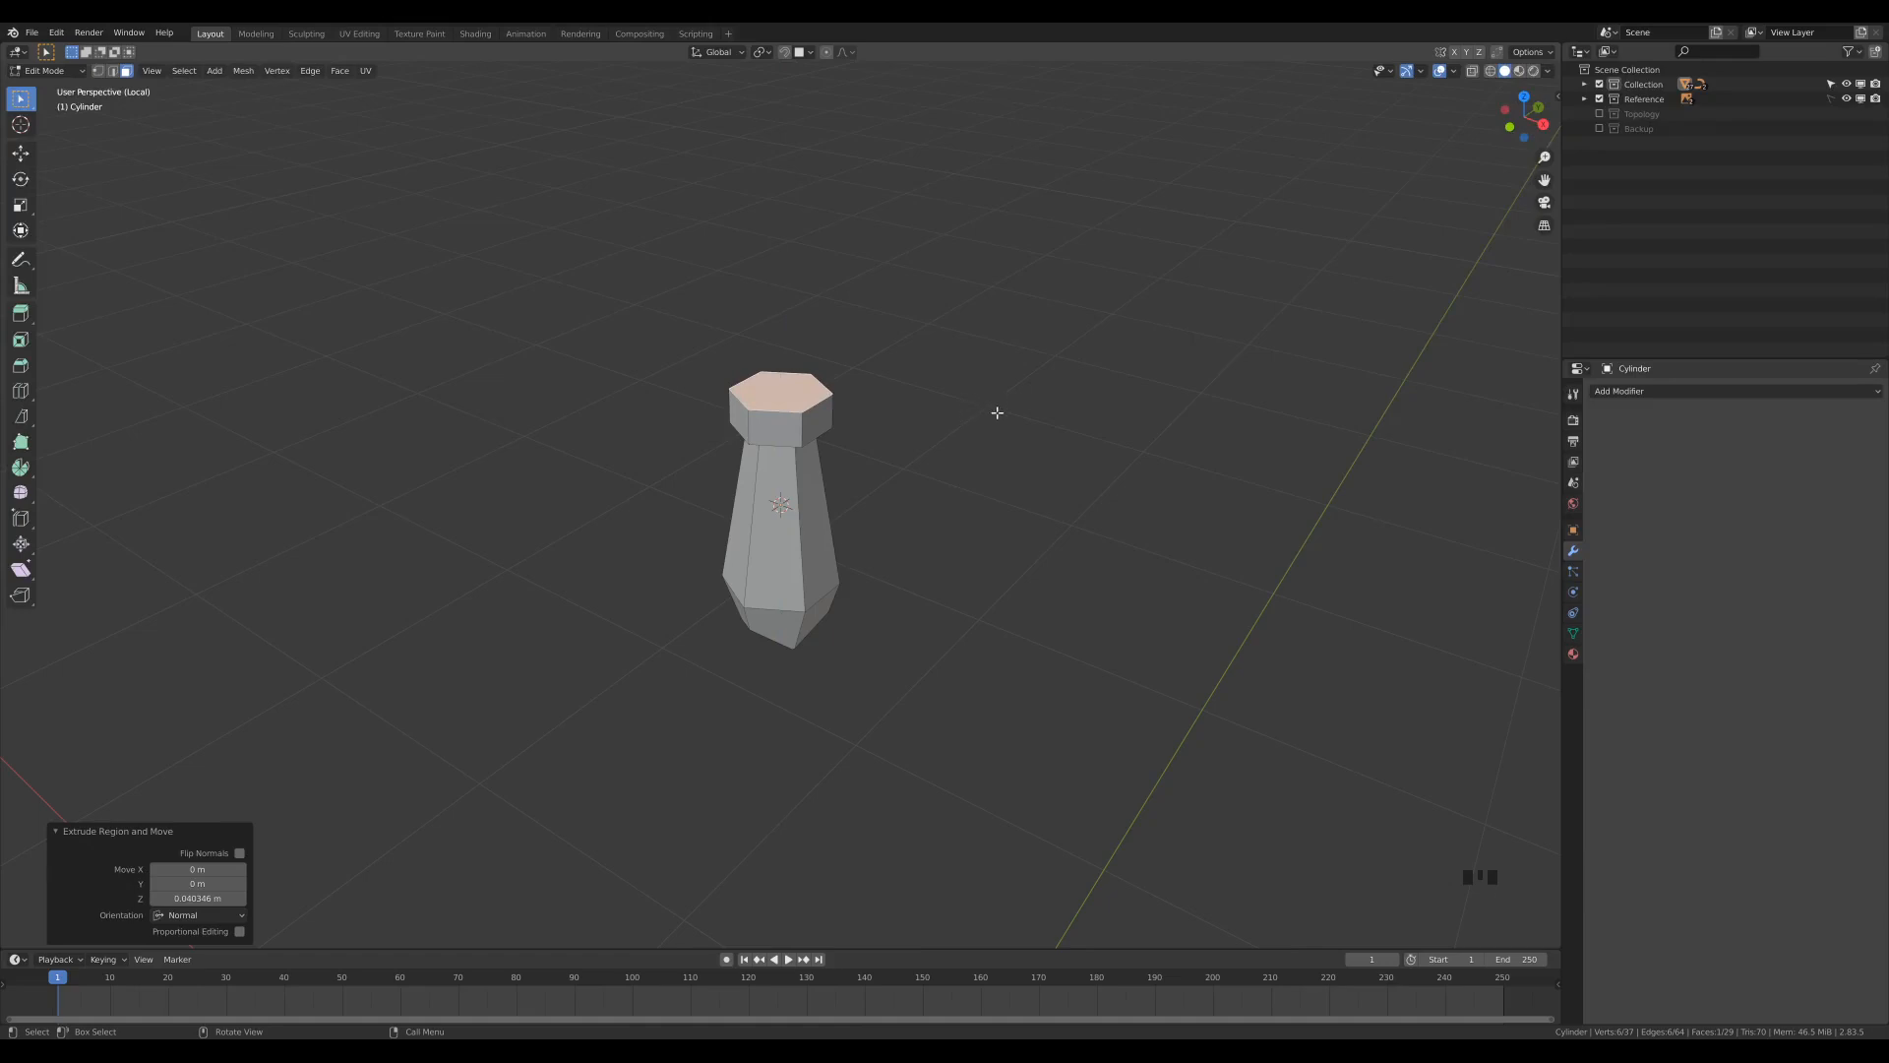
Step: Inset the cap's top face by about 0.026 m and raise the inset face about 0.017 m along Z
key("i")
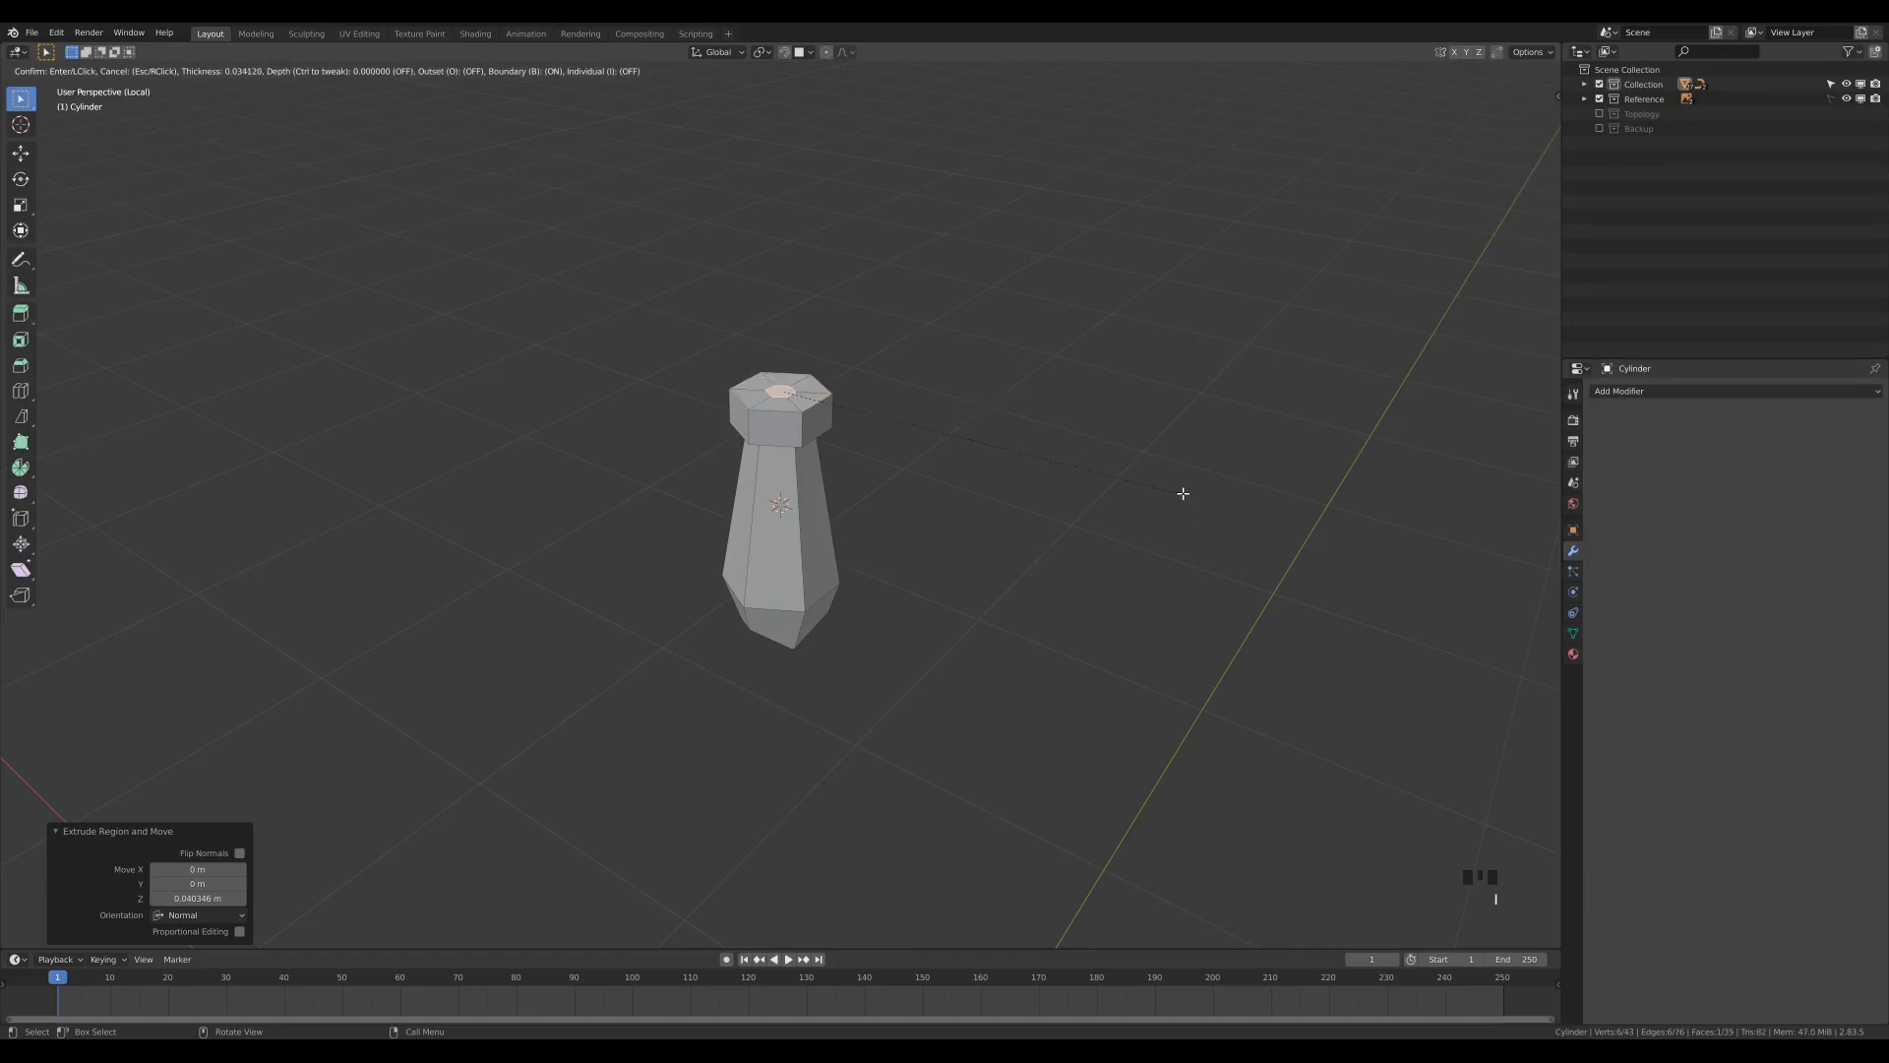
left_click(1187, 495)
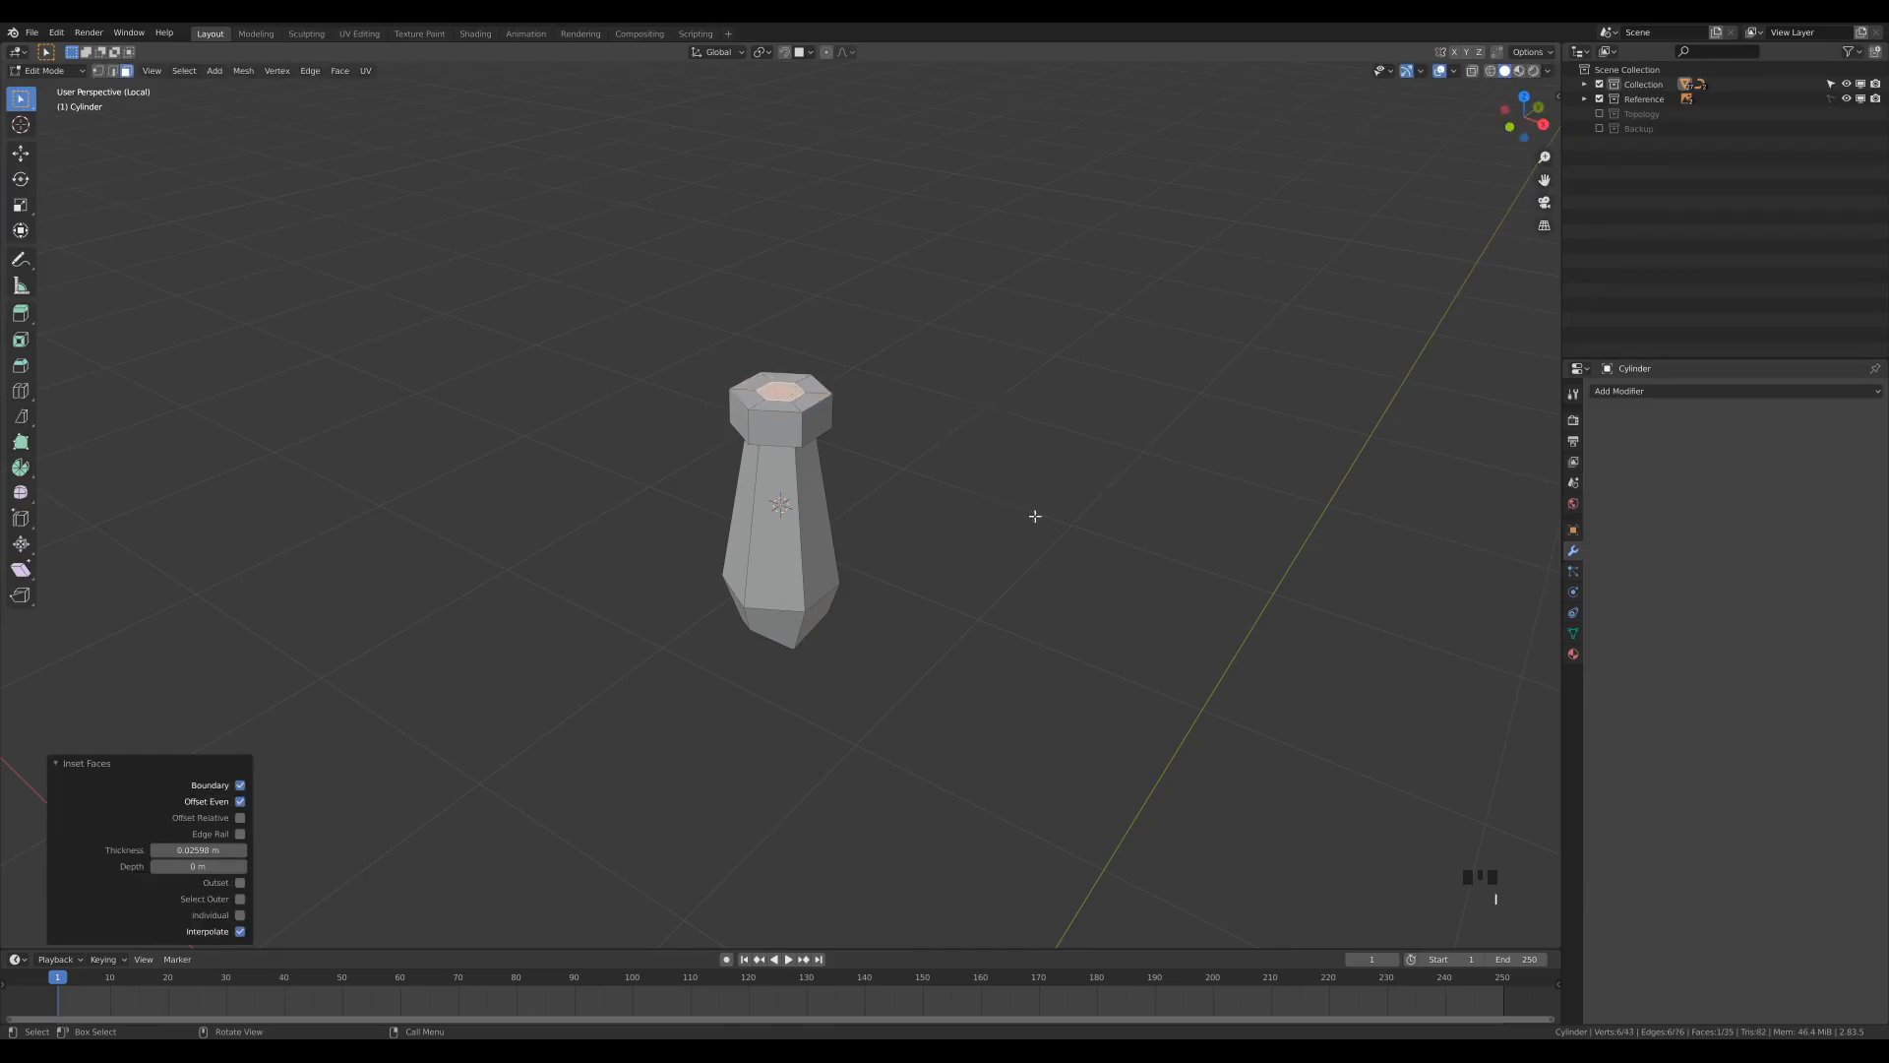
key("g")
key("z")
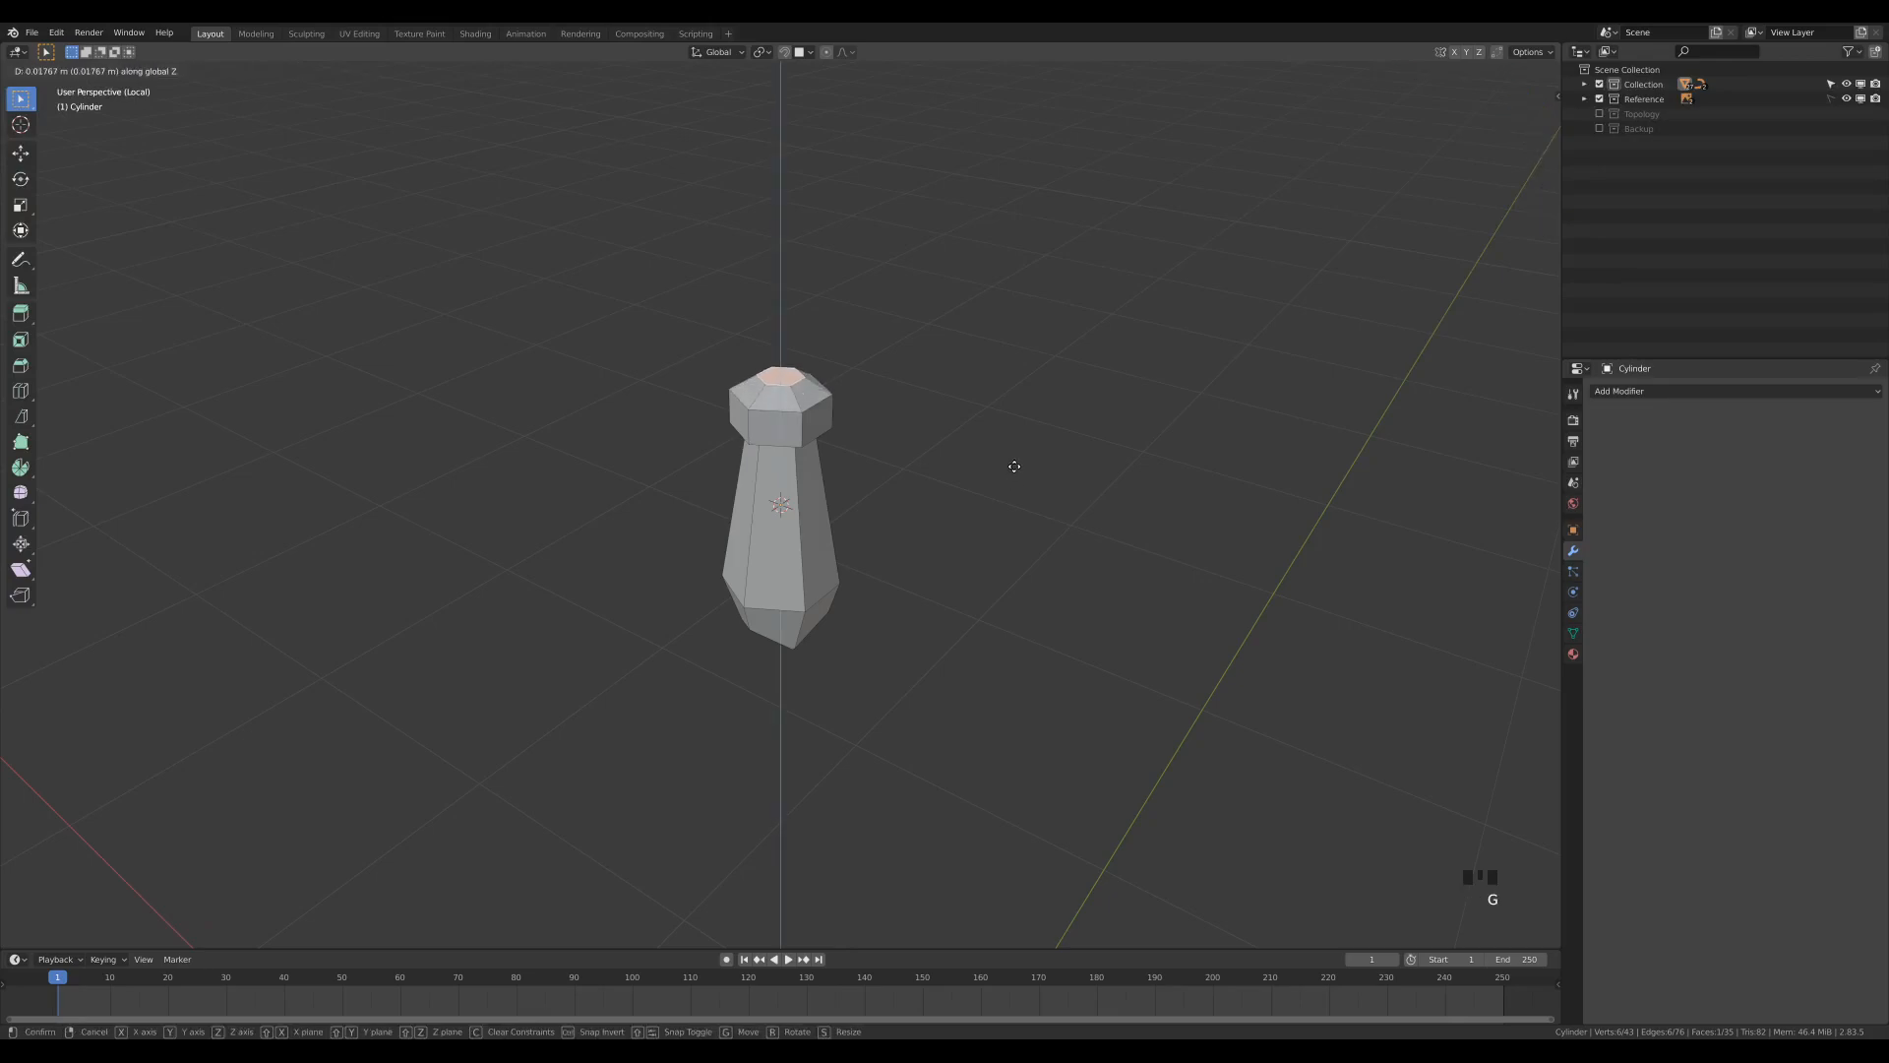
left_click(1012, 464)
Step: Scale the raised inset face by about 1.3 in X and Y, leaving Z out
middle_click_drag(1012, 464, 975, 402)
key("s")
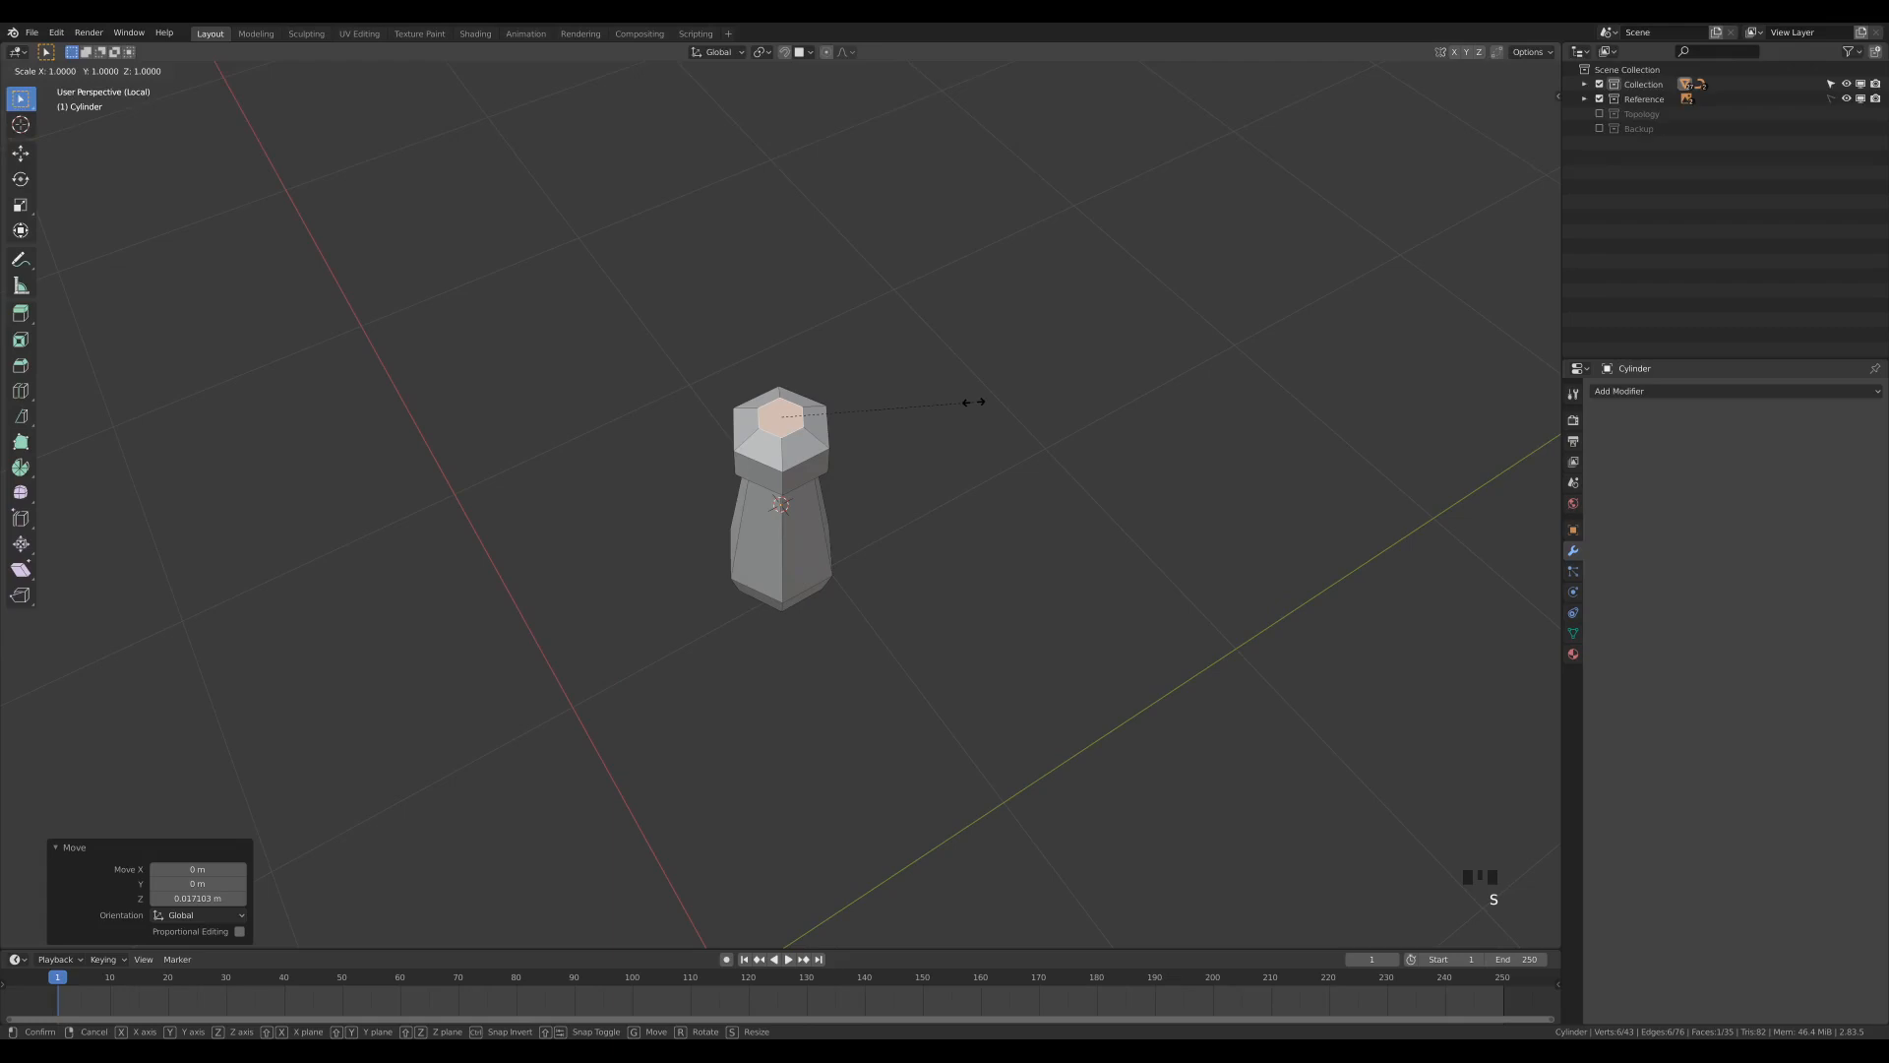
key("shift+z")
left_click(1032, 404)
middle_click_drag(1033, 404, 923, 434)
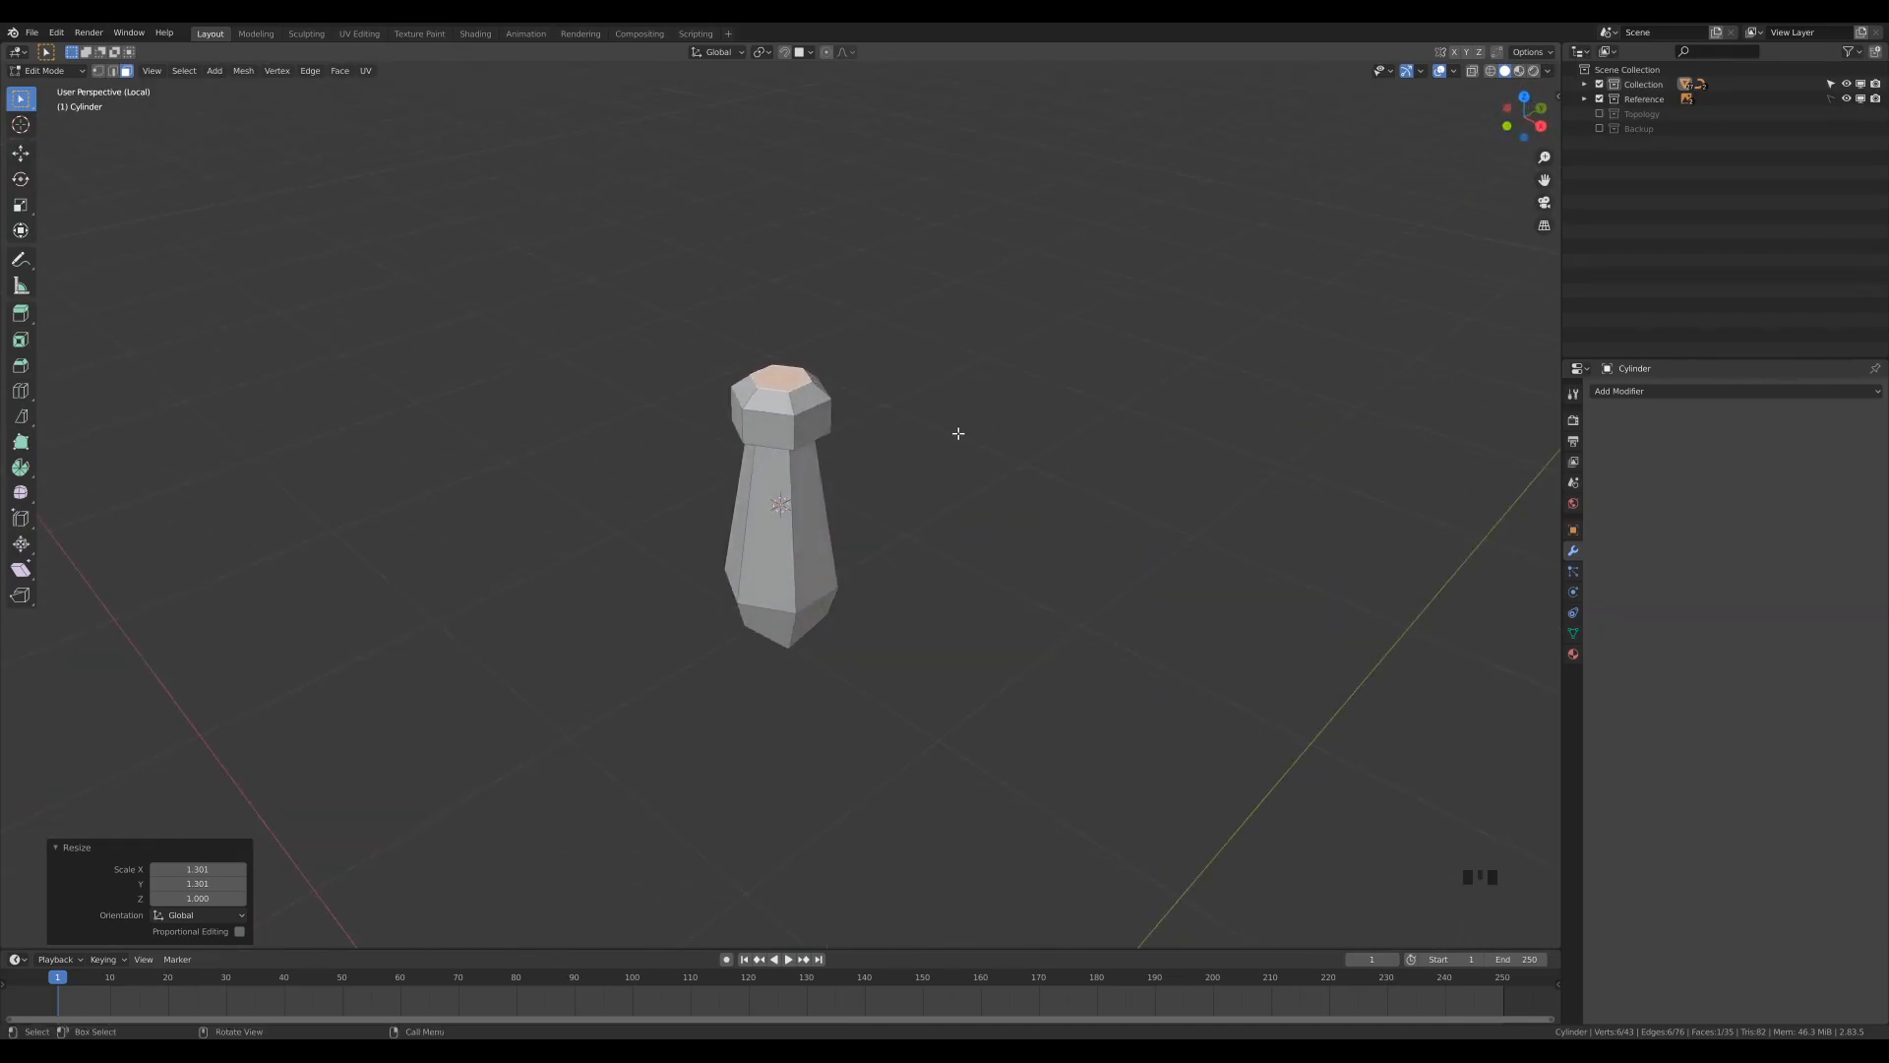
Step: In top view, rotate the whole pendant mesh 30° about Z
key("KP_7")
scroll(817, 583, "up", 3)
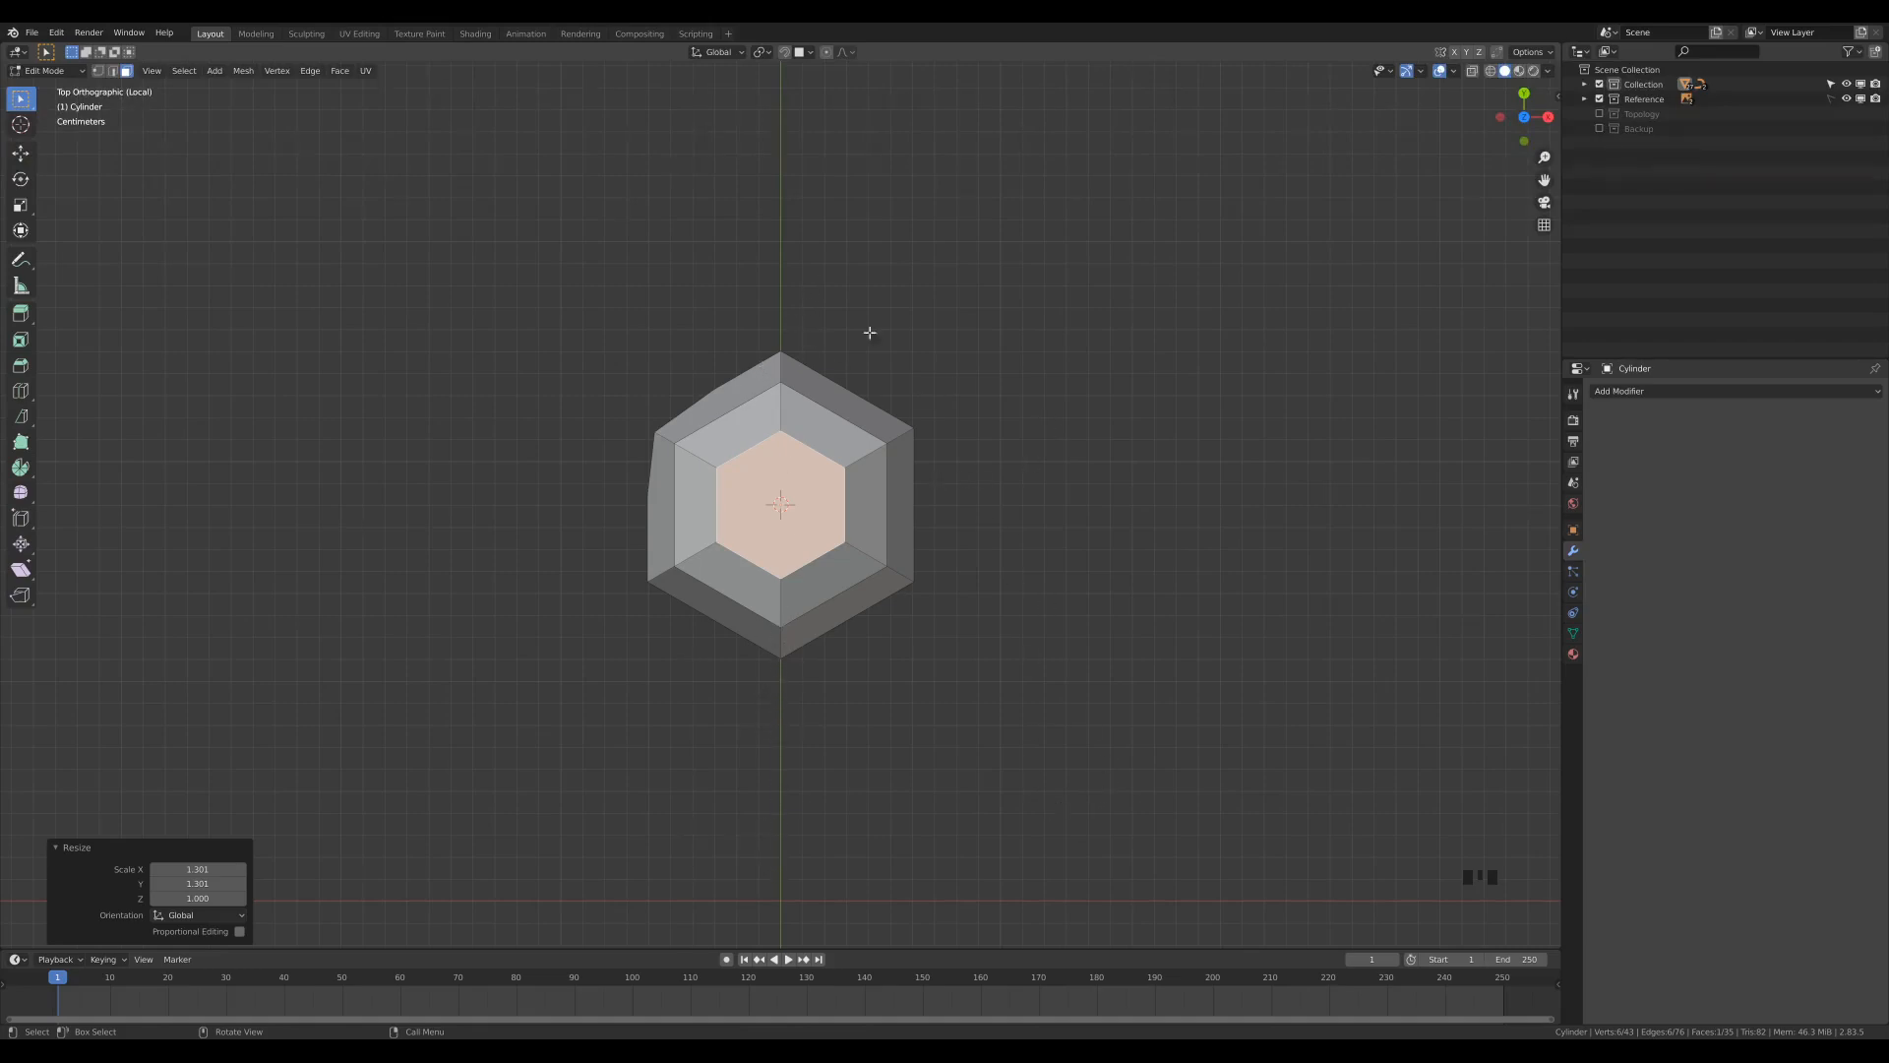
key("ctrl+z")
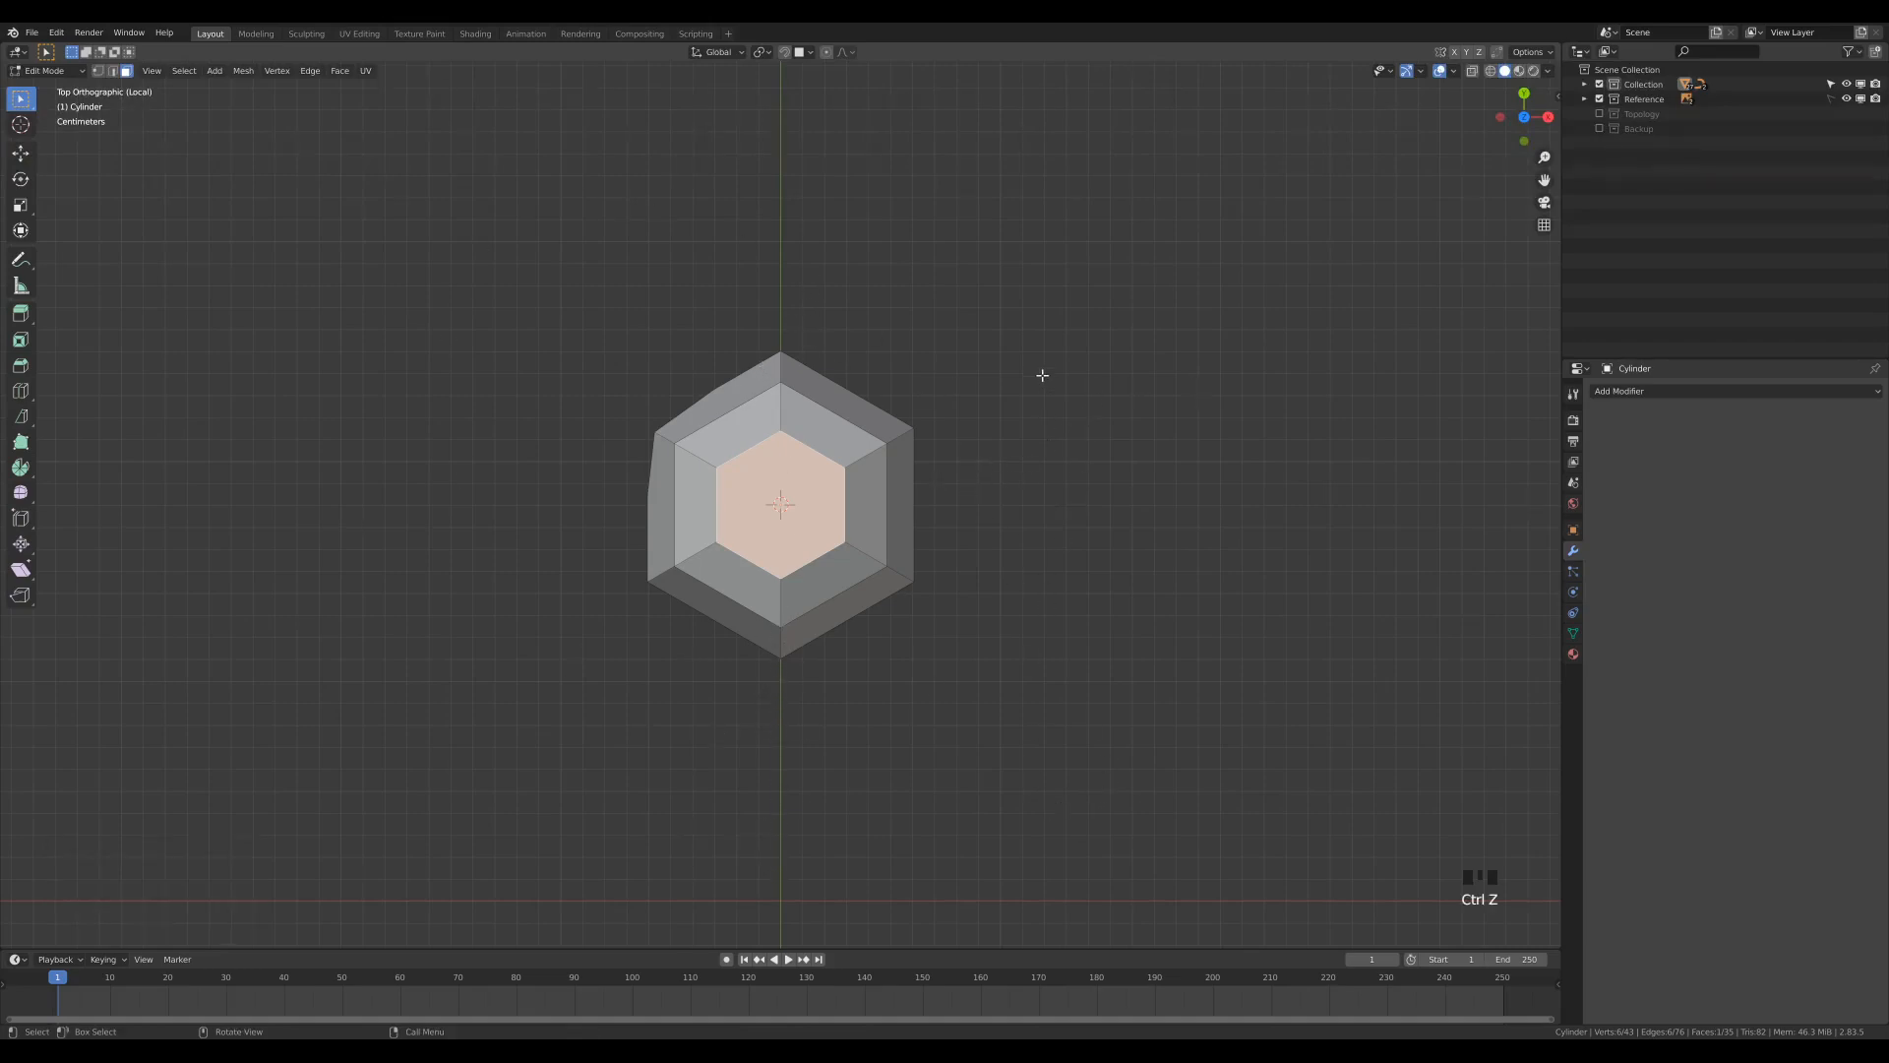
key("a")
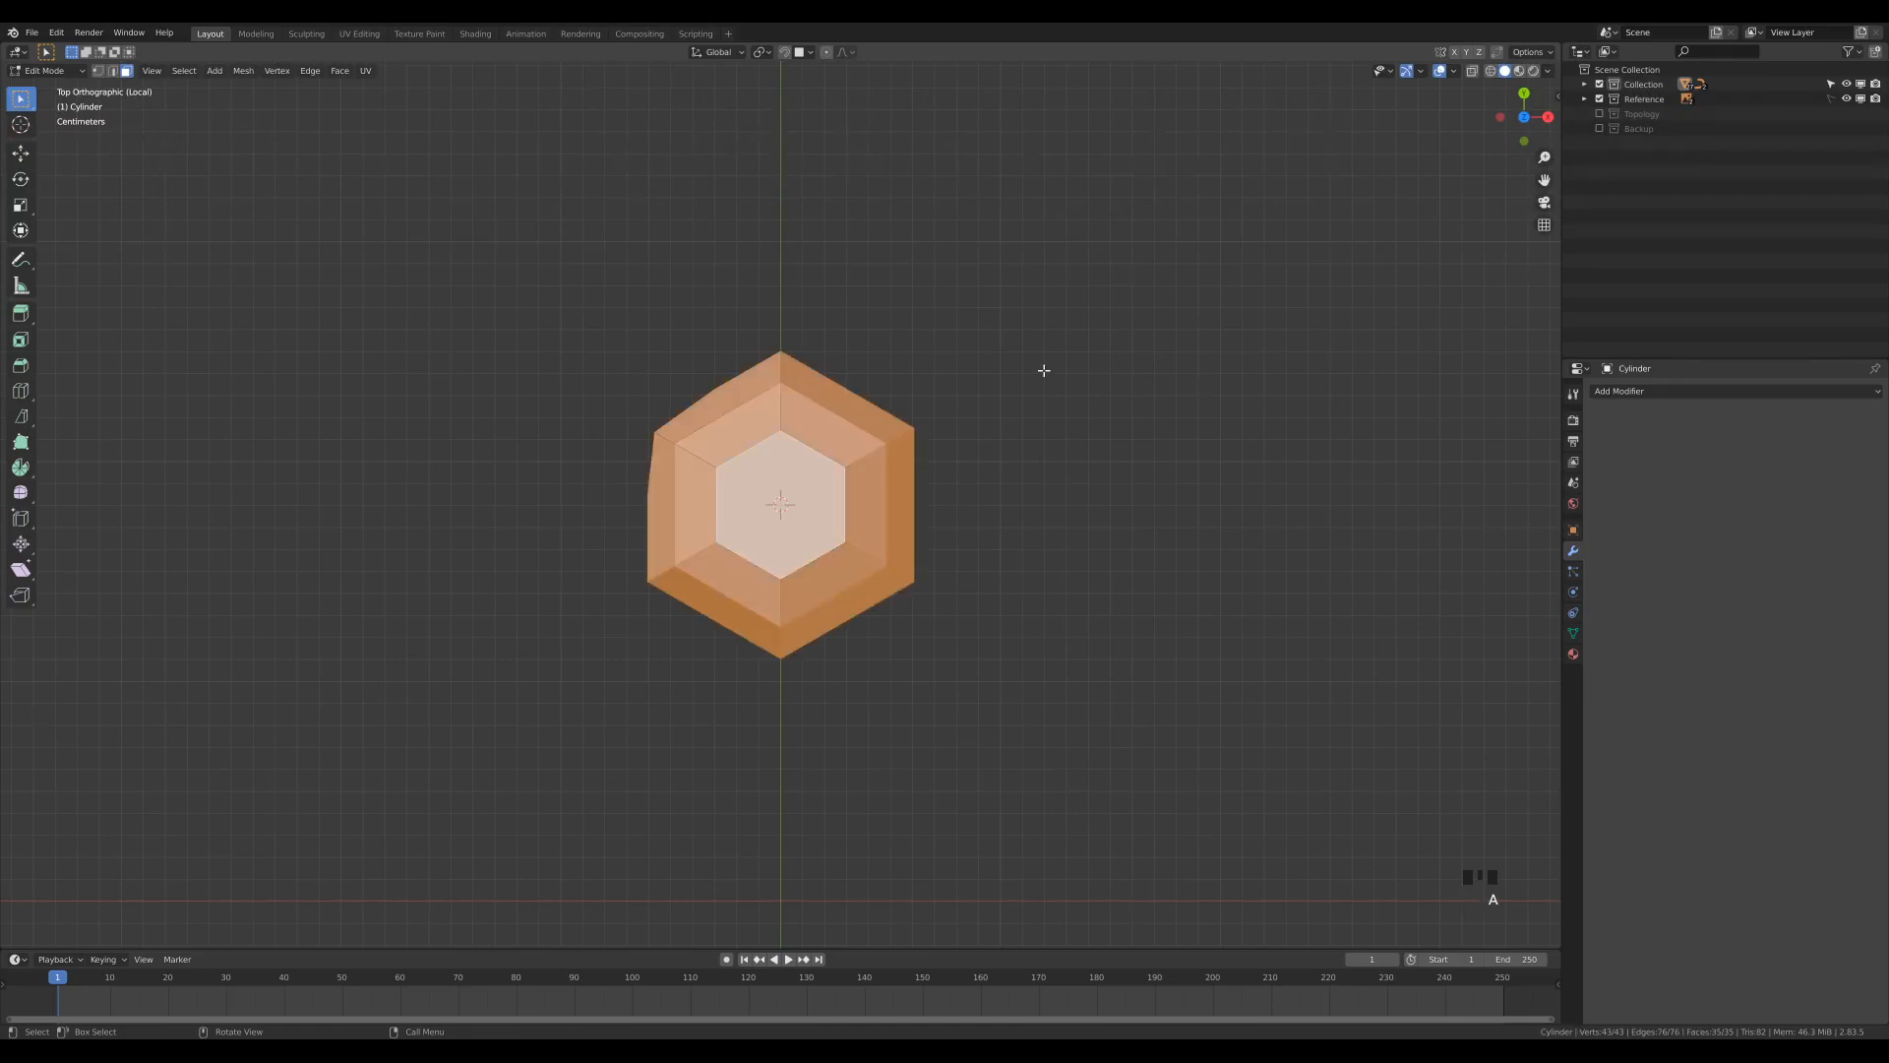
key("r")
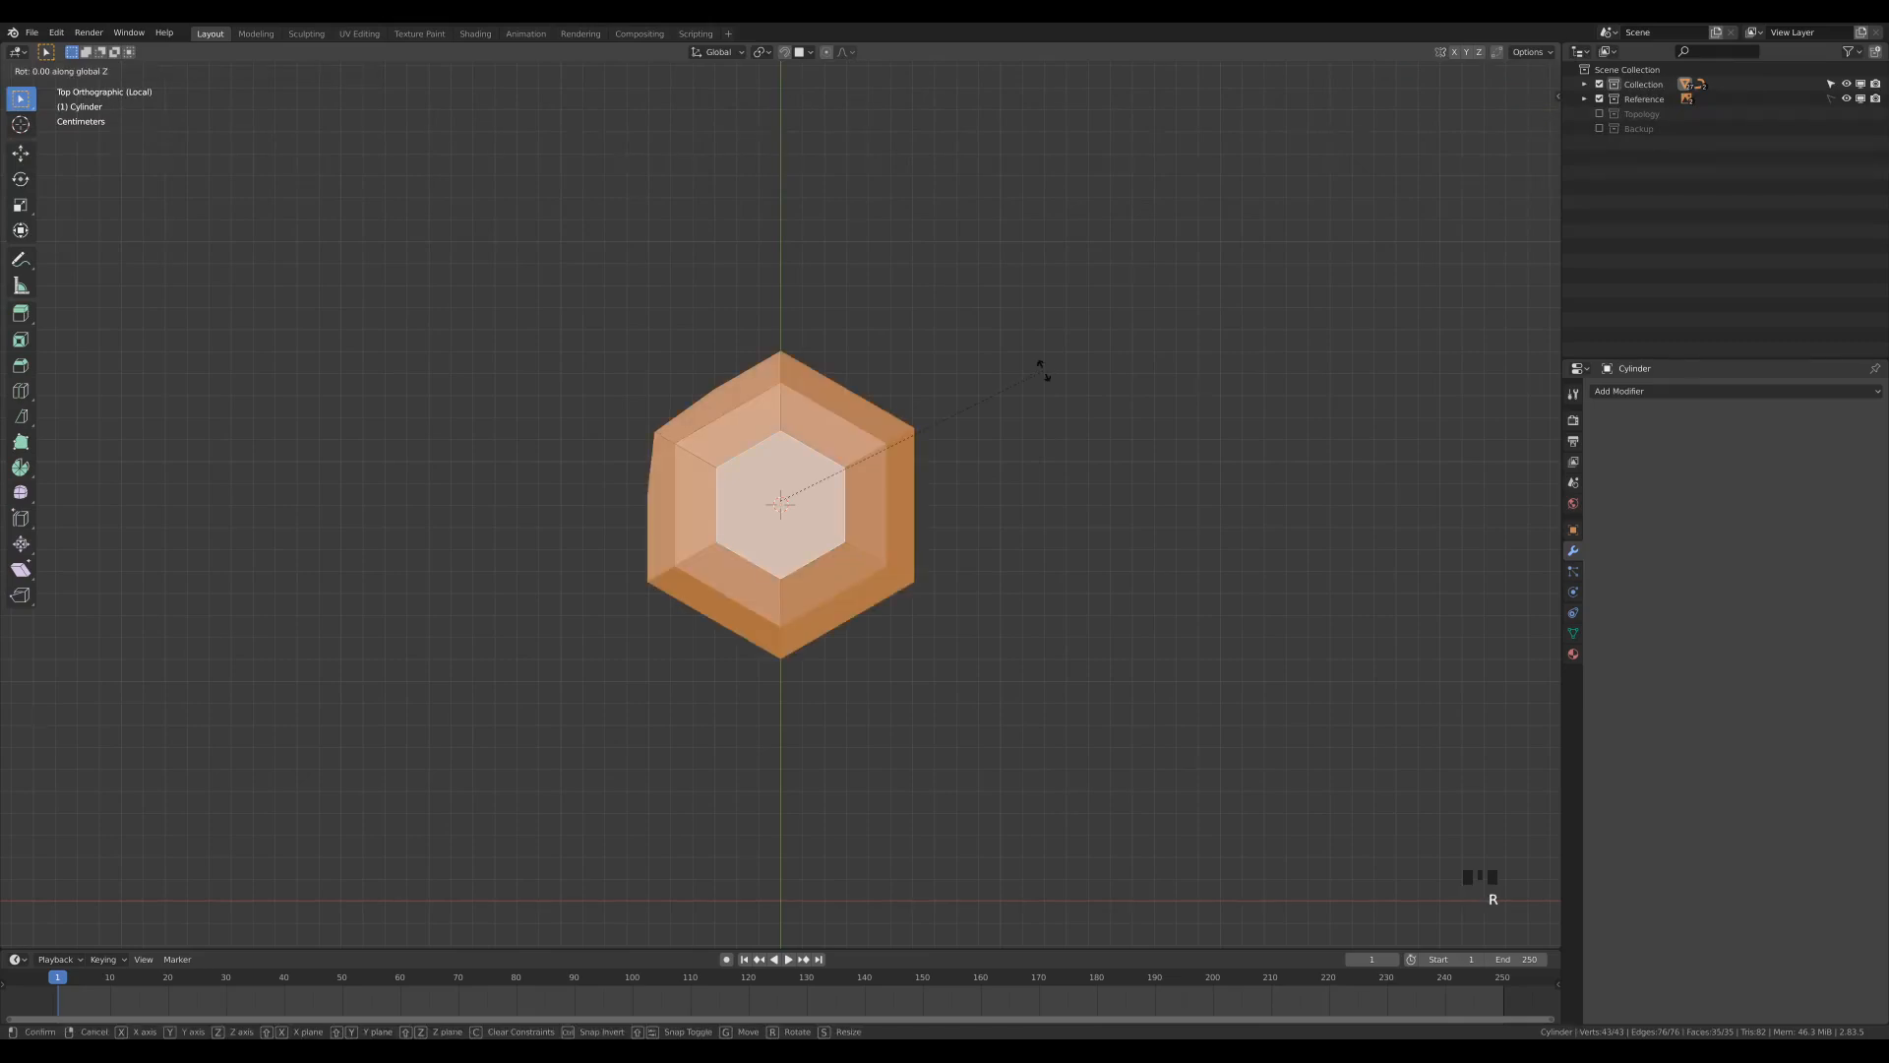
type("30")
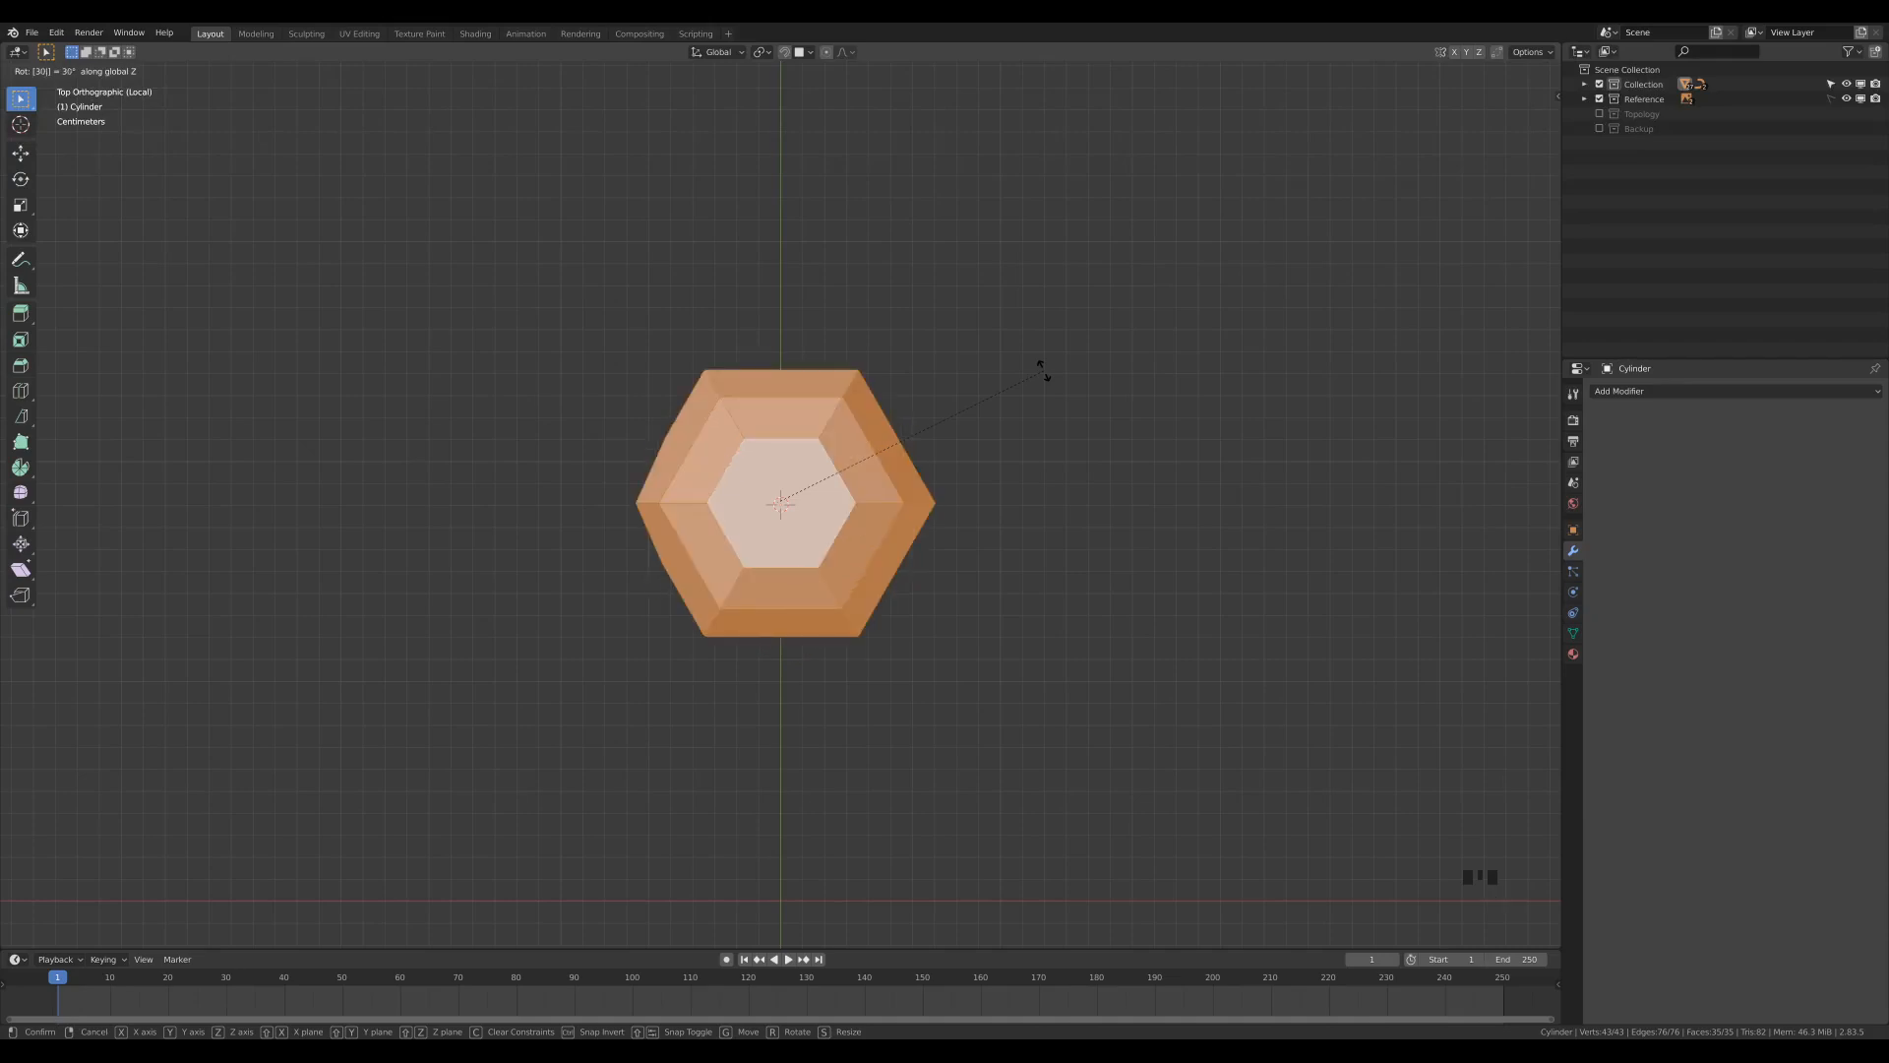
key("Return")
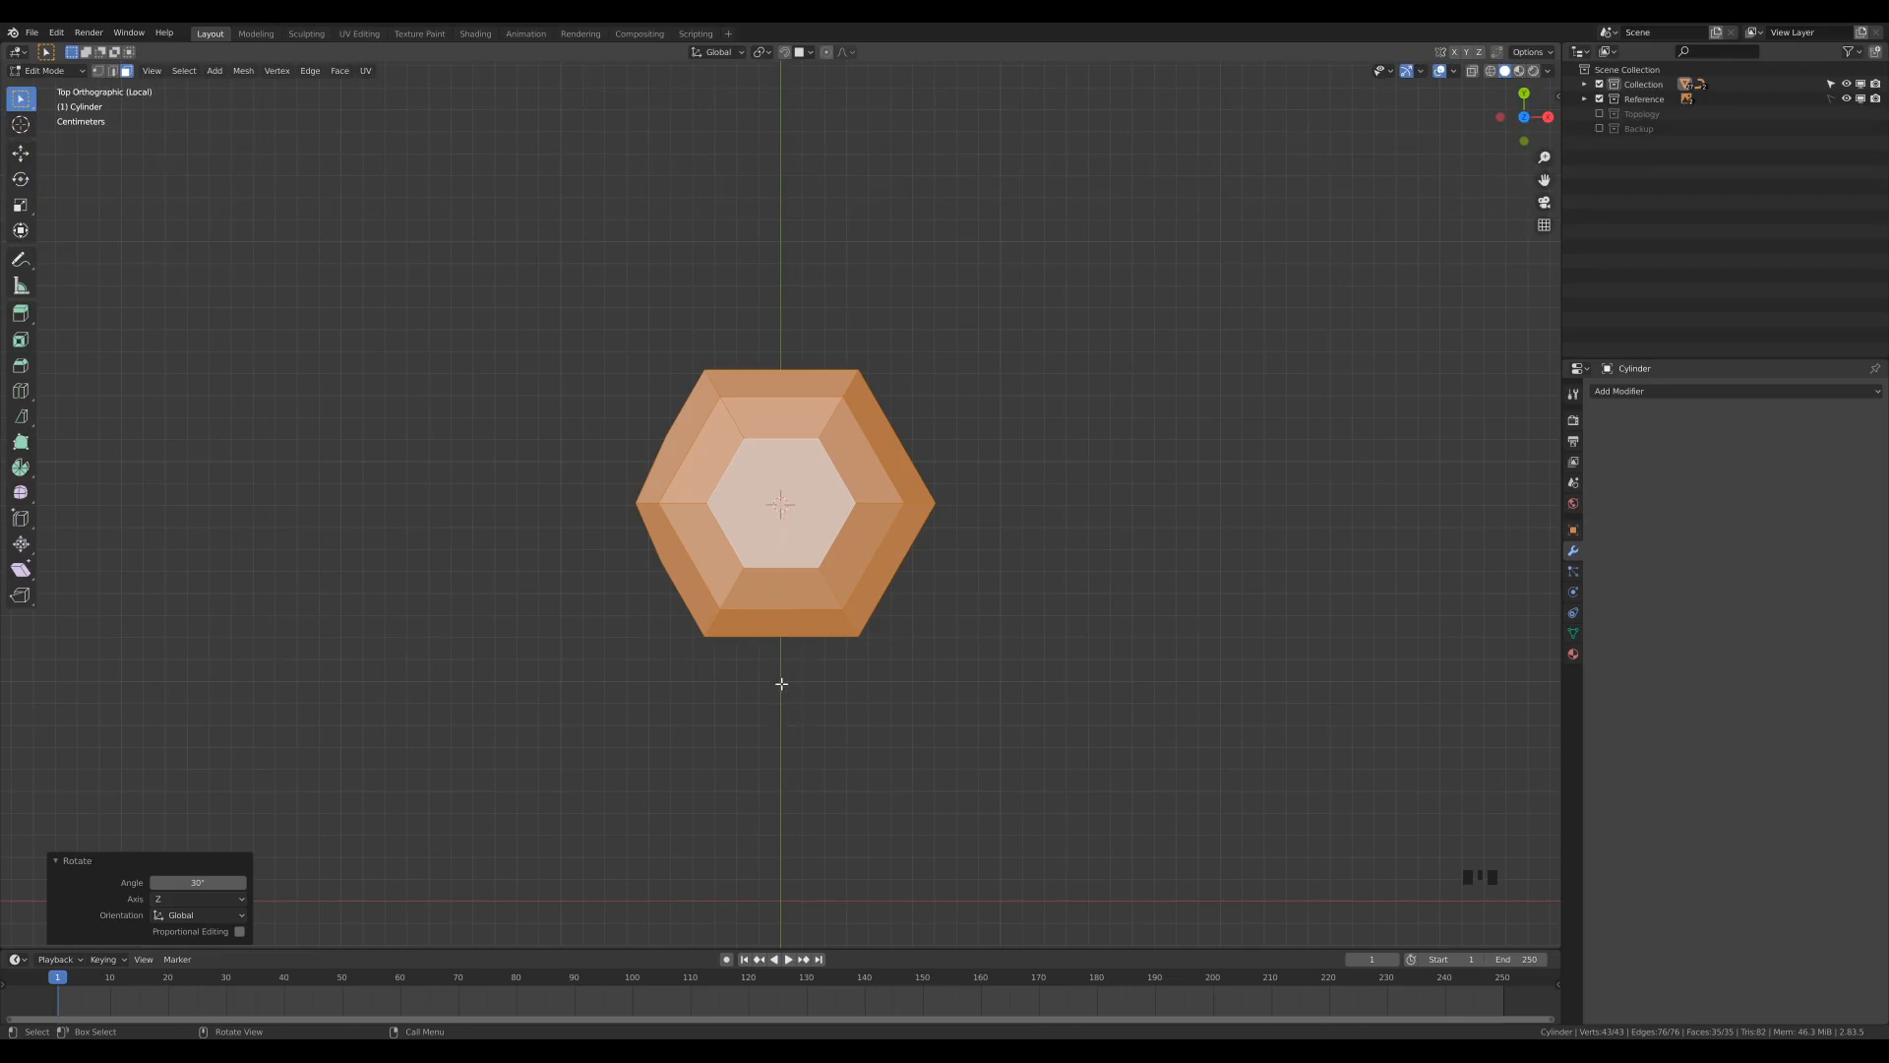
Step: Split a triangle off the cap's hexagonal top face by connecting two vertices on either side of one corner
middle_click_drag(918, 660, 922, 260)
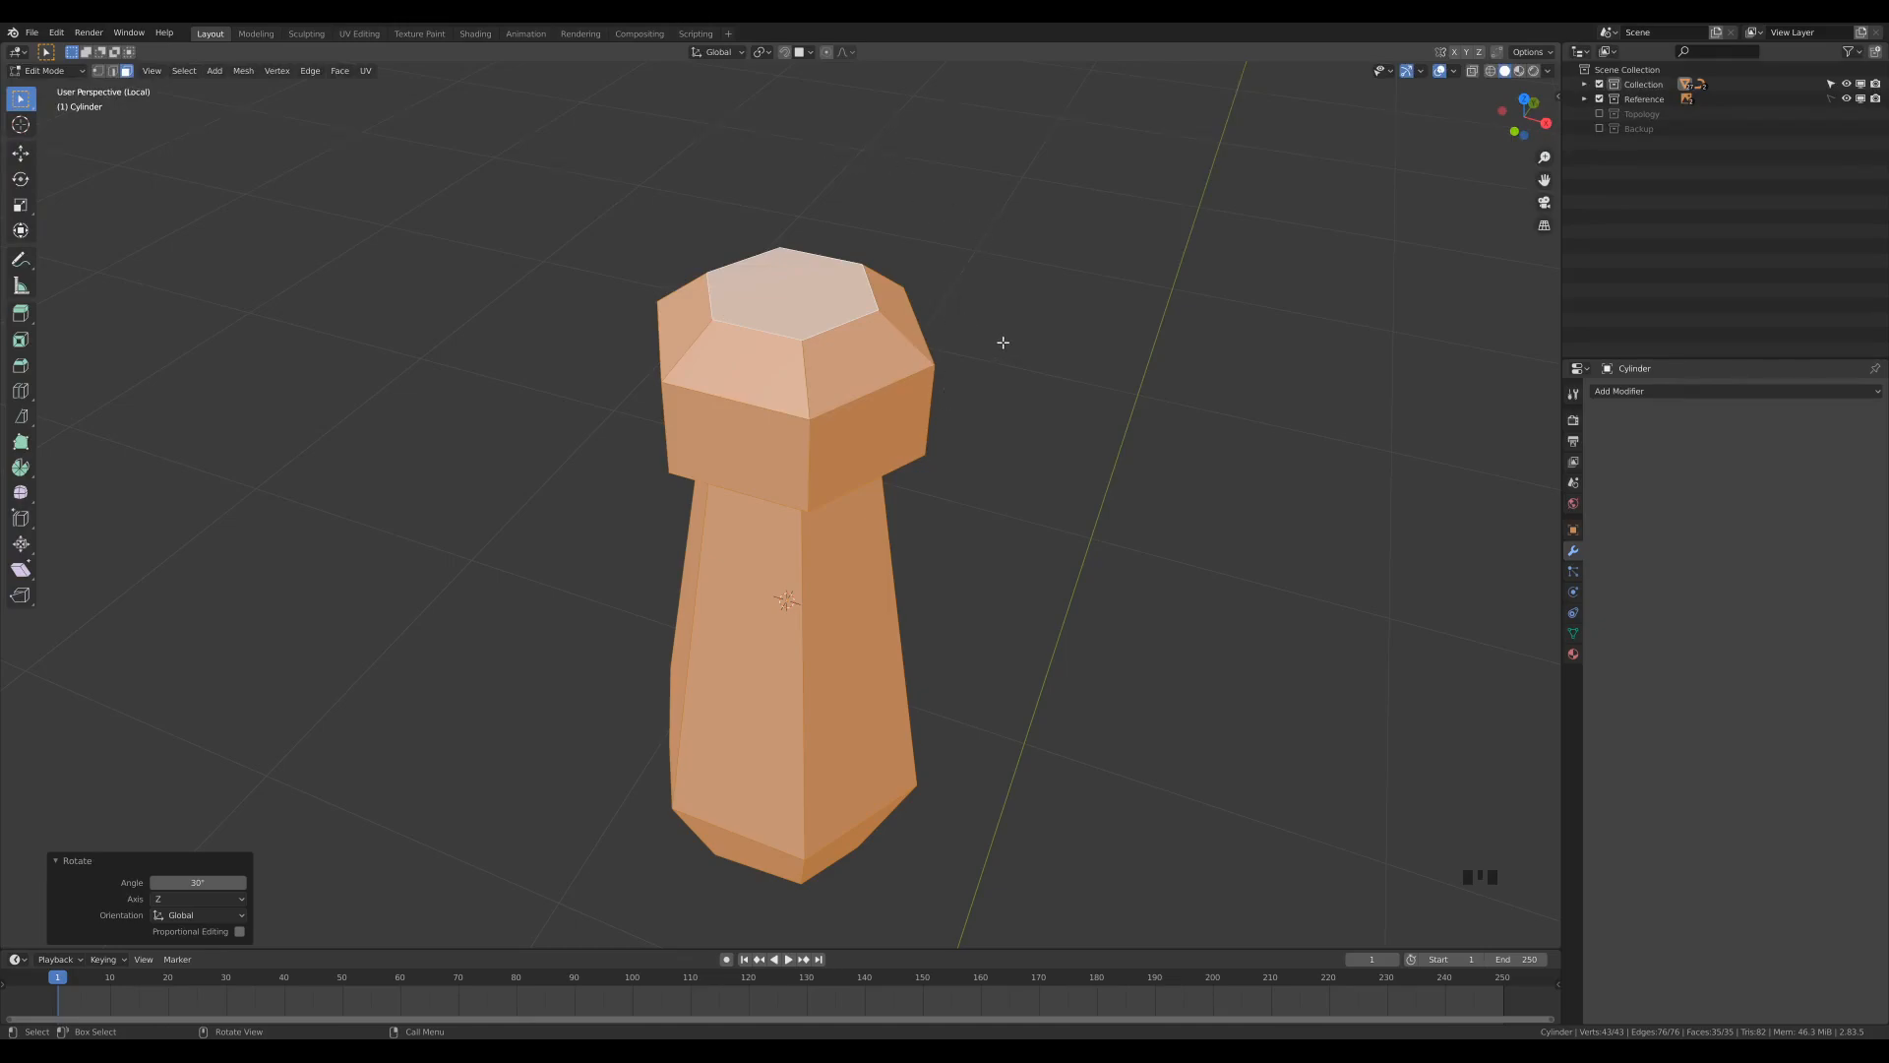
key("1")
left_click(825, 383)
left_click(862, 259, "shift")
key("j")
key("3")
left_click(848, 307)
left_click(807, 295)
left_click(857, 329)
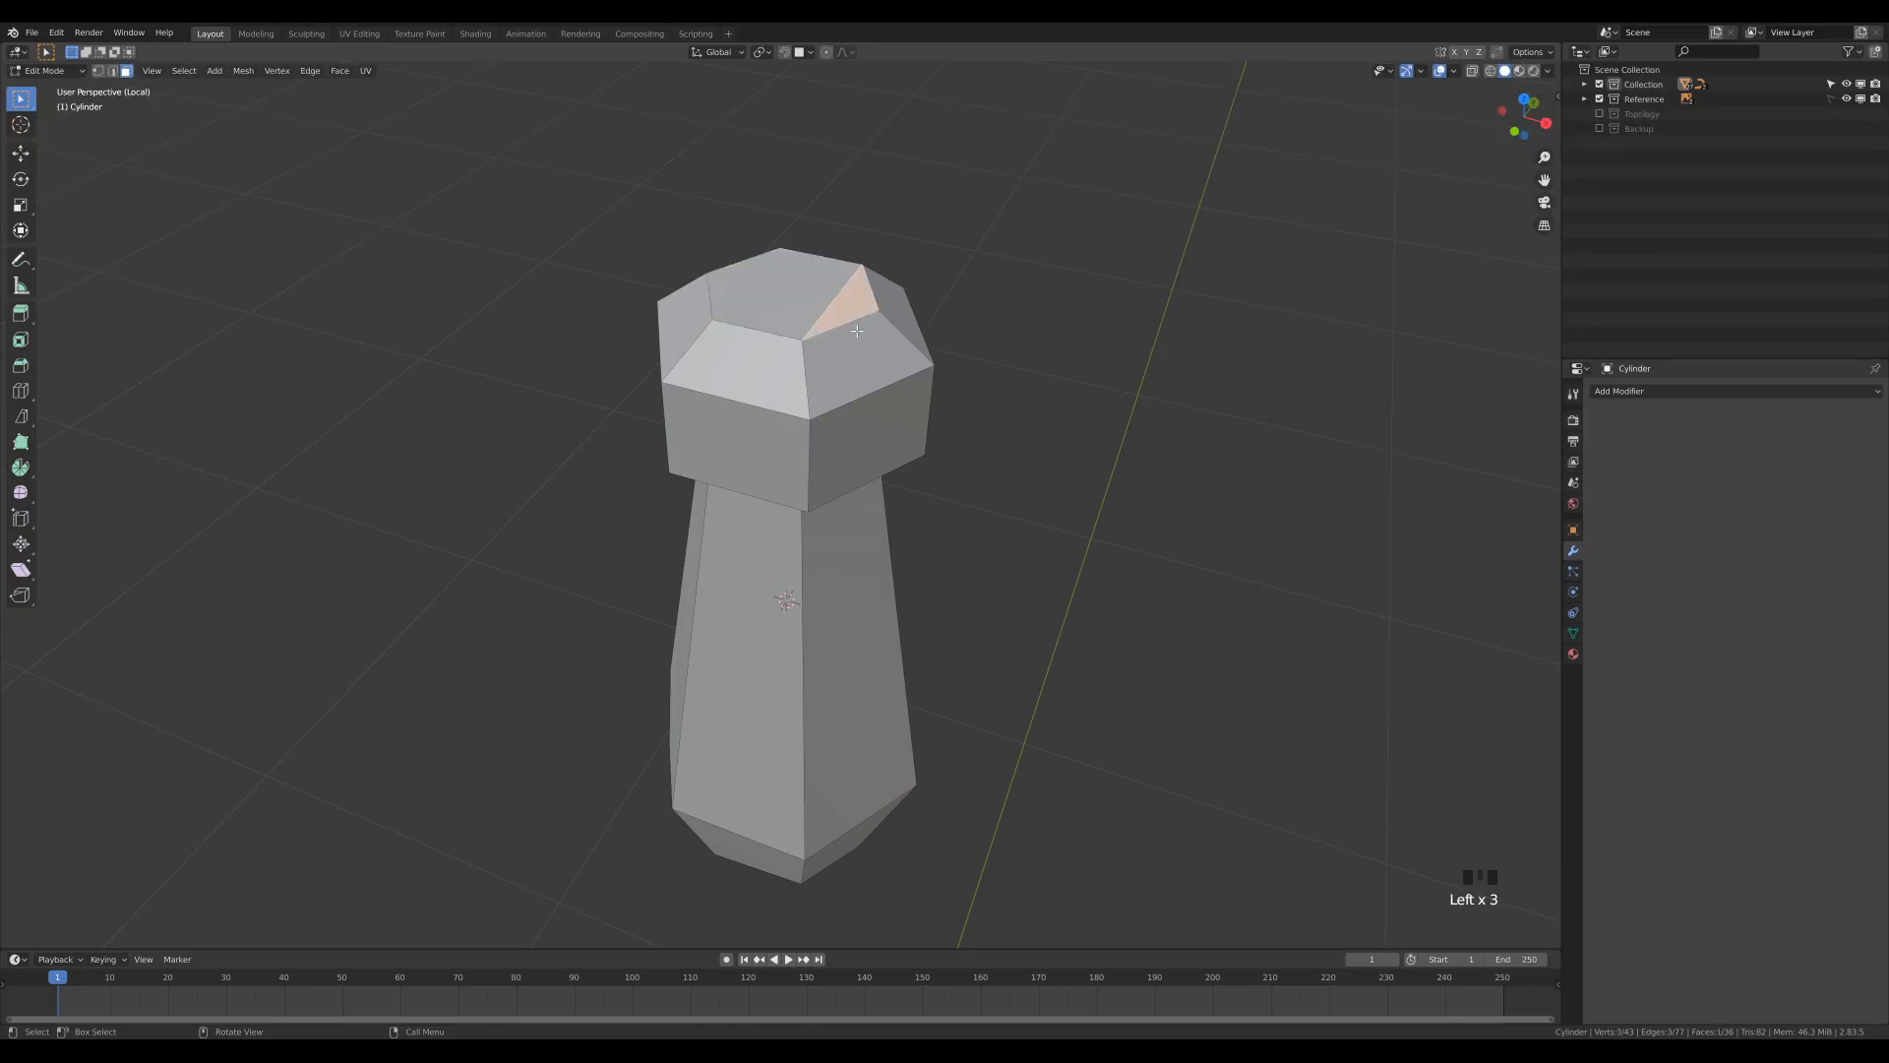
Step: Connect the opposite pair of vertices on the cap's top face to leave a rectangular strip across the middle
key("1")
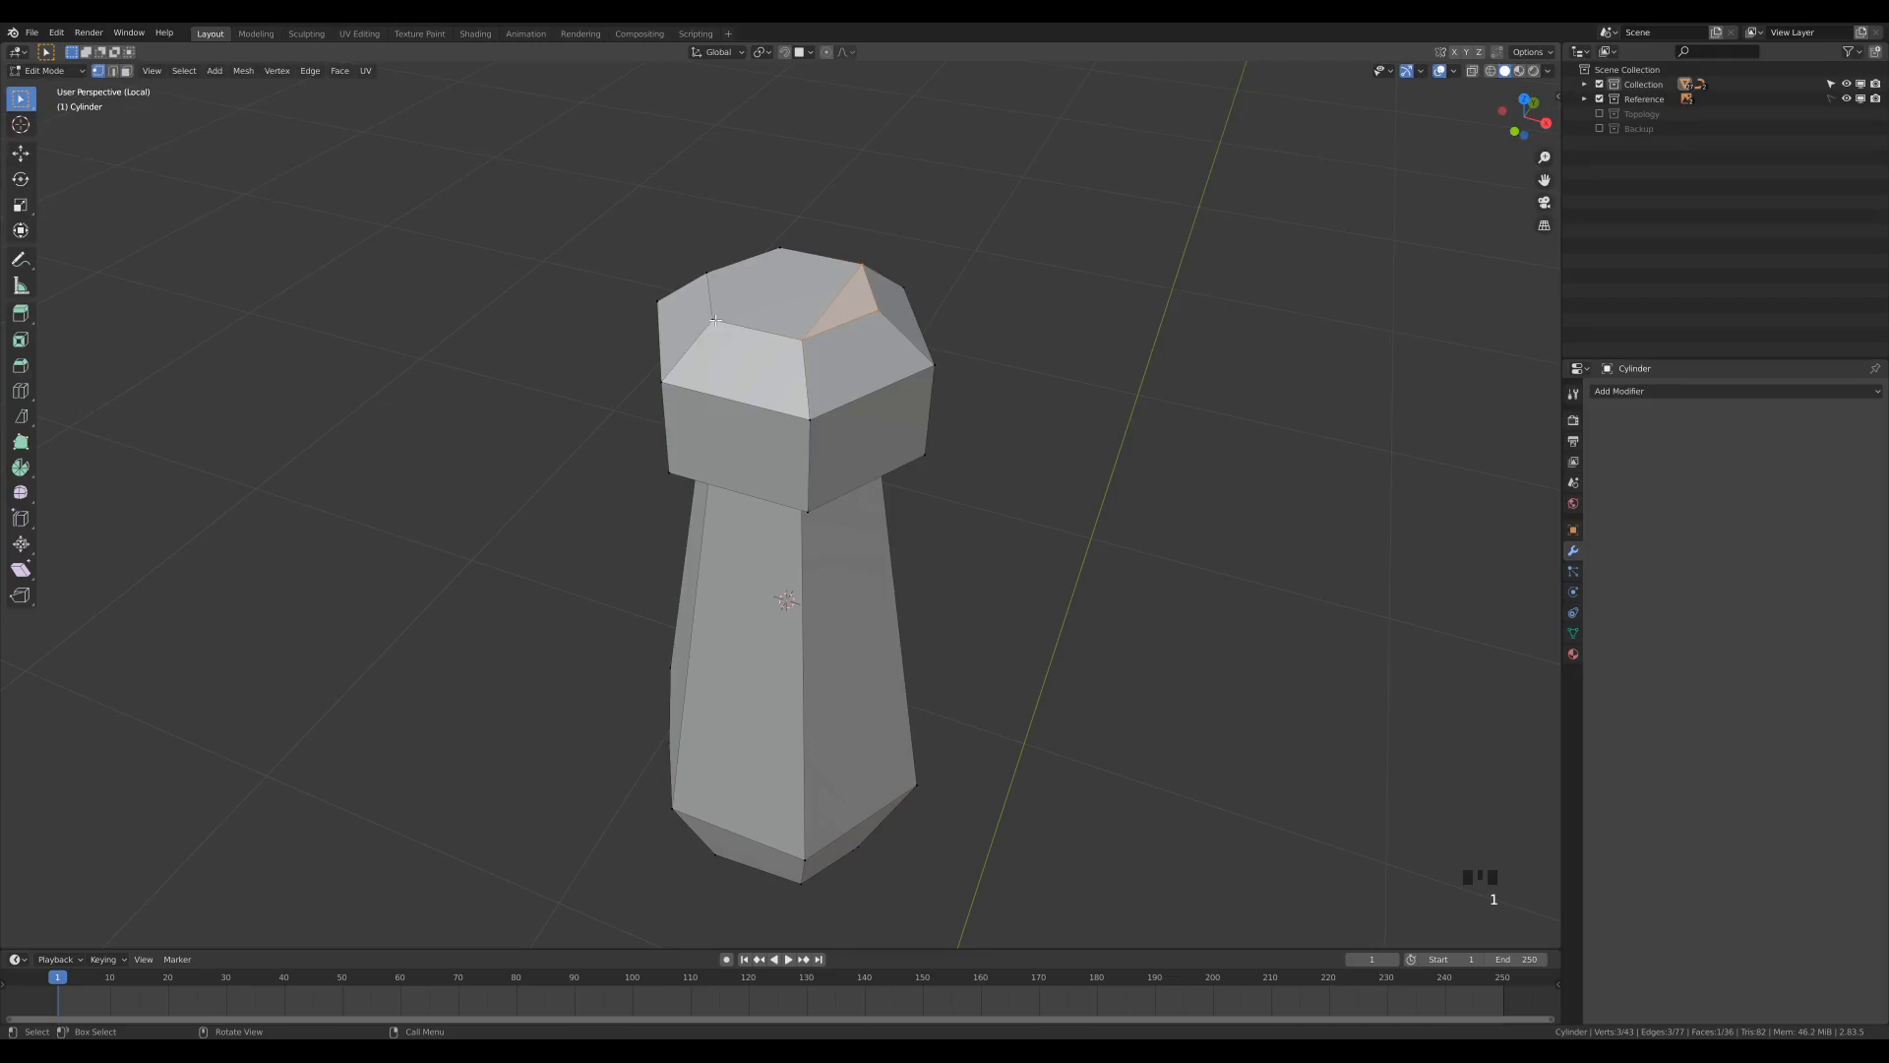
left_click(714, 319)
left_click(780, 247, "shift")
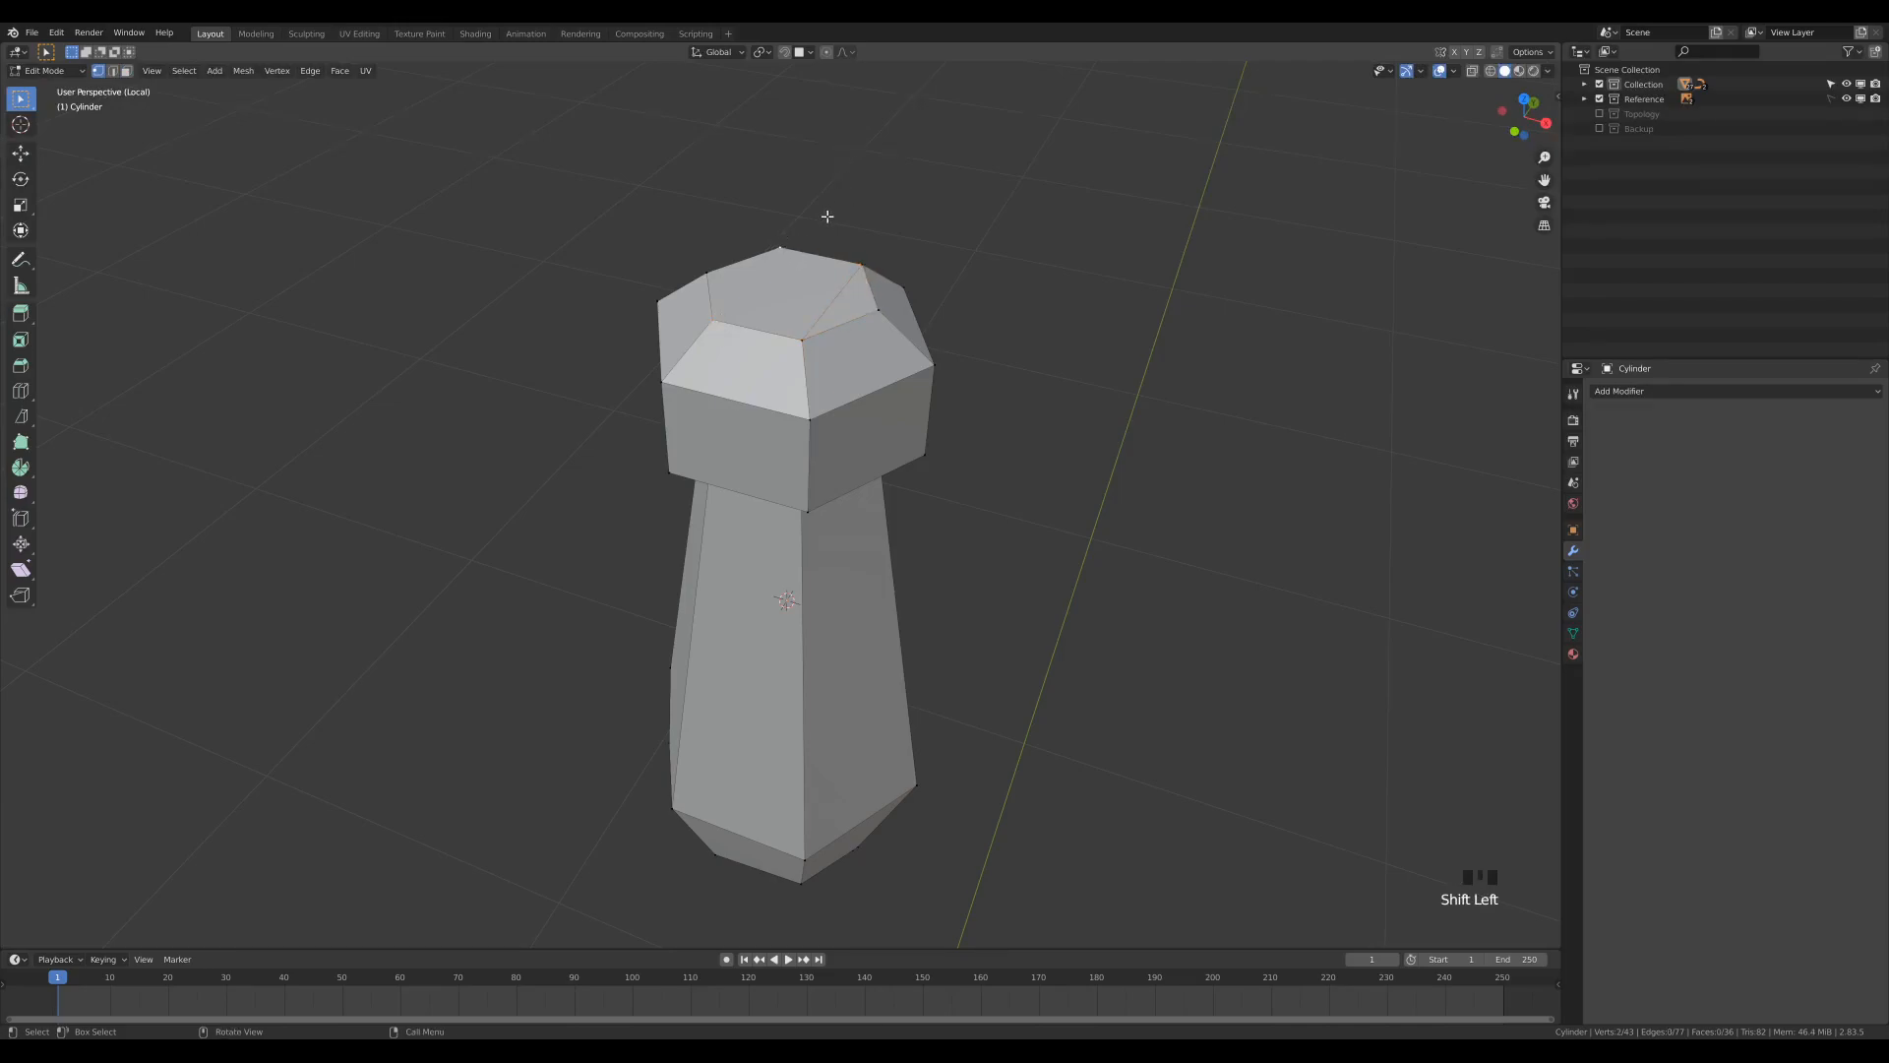
key("j")
Step: Extrude the rectangular middle face of the cap's top upward by about 0.049 m
key("3")
left_click(834, 282)
middle_click_drag(863, 355, 1055, 403)
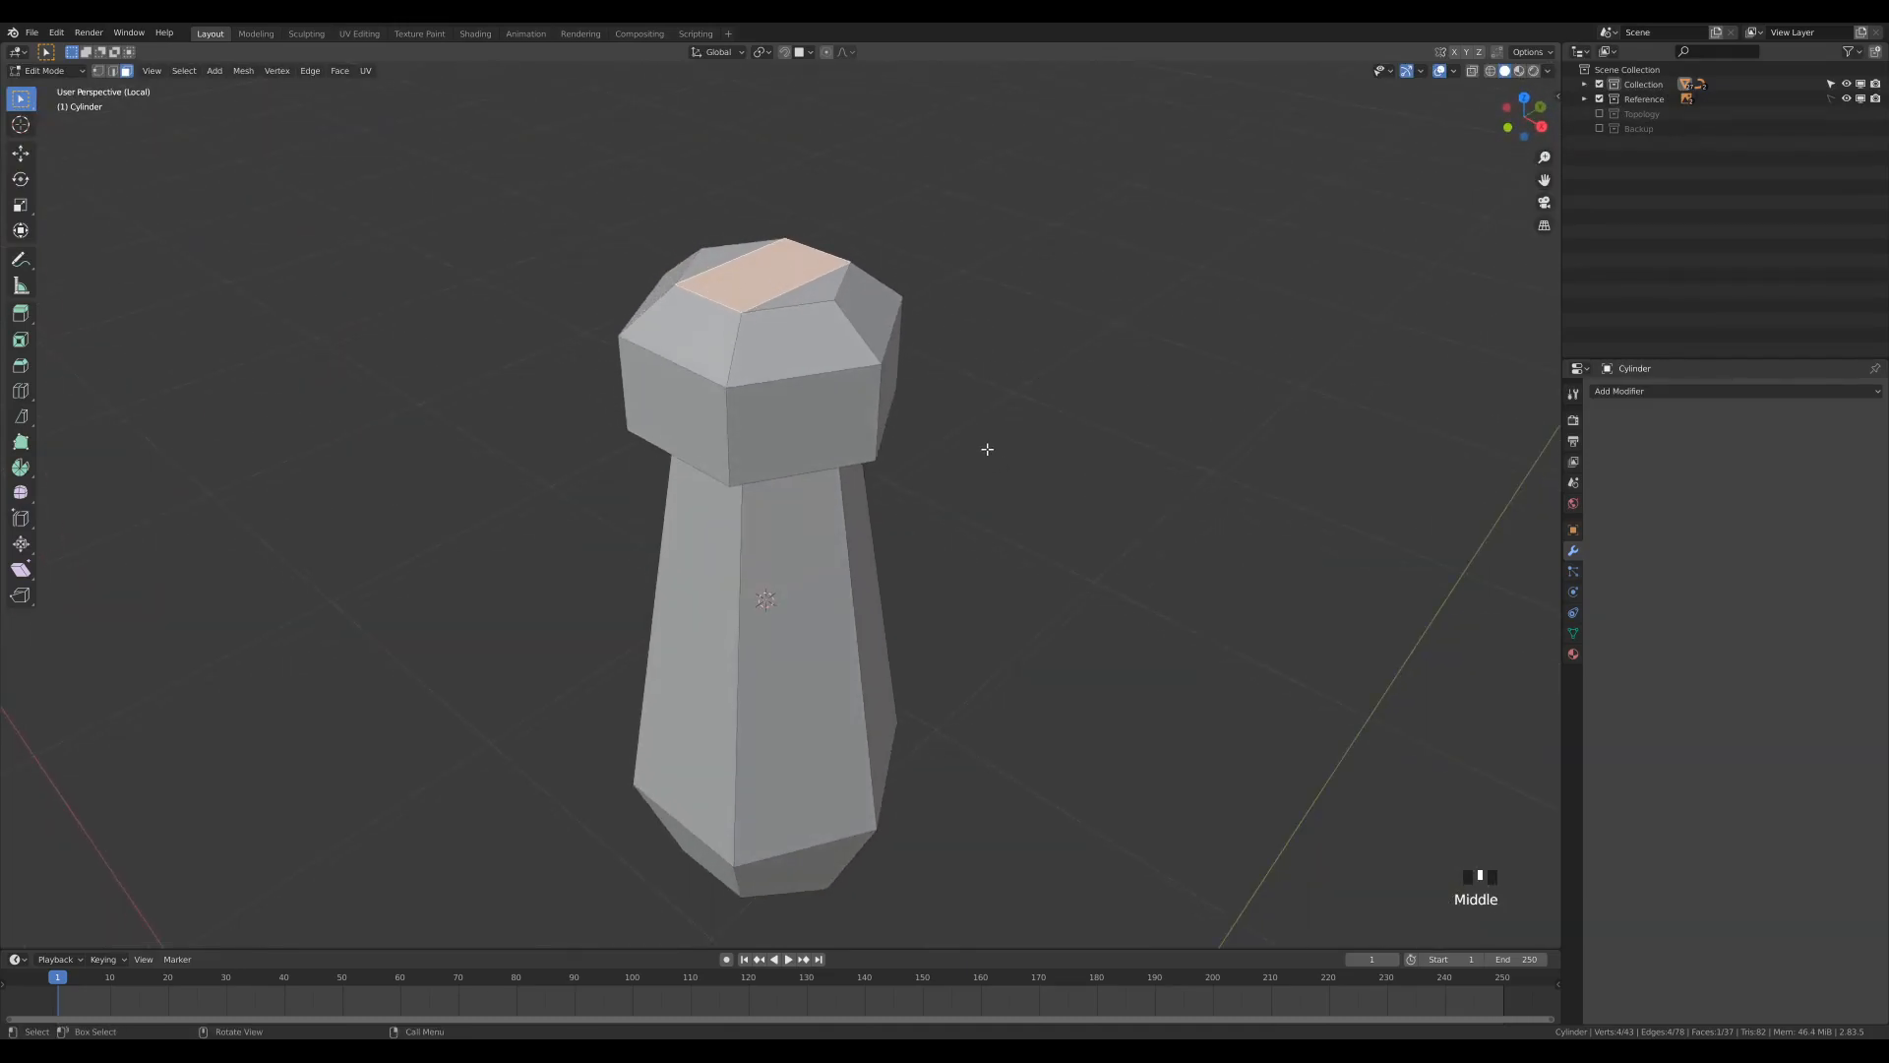
scroll(984, 448, "down", 1)
middle_click_drag(997, 464, 983, 446)
key("e")
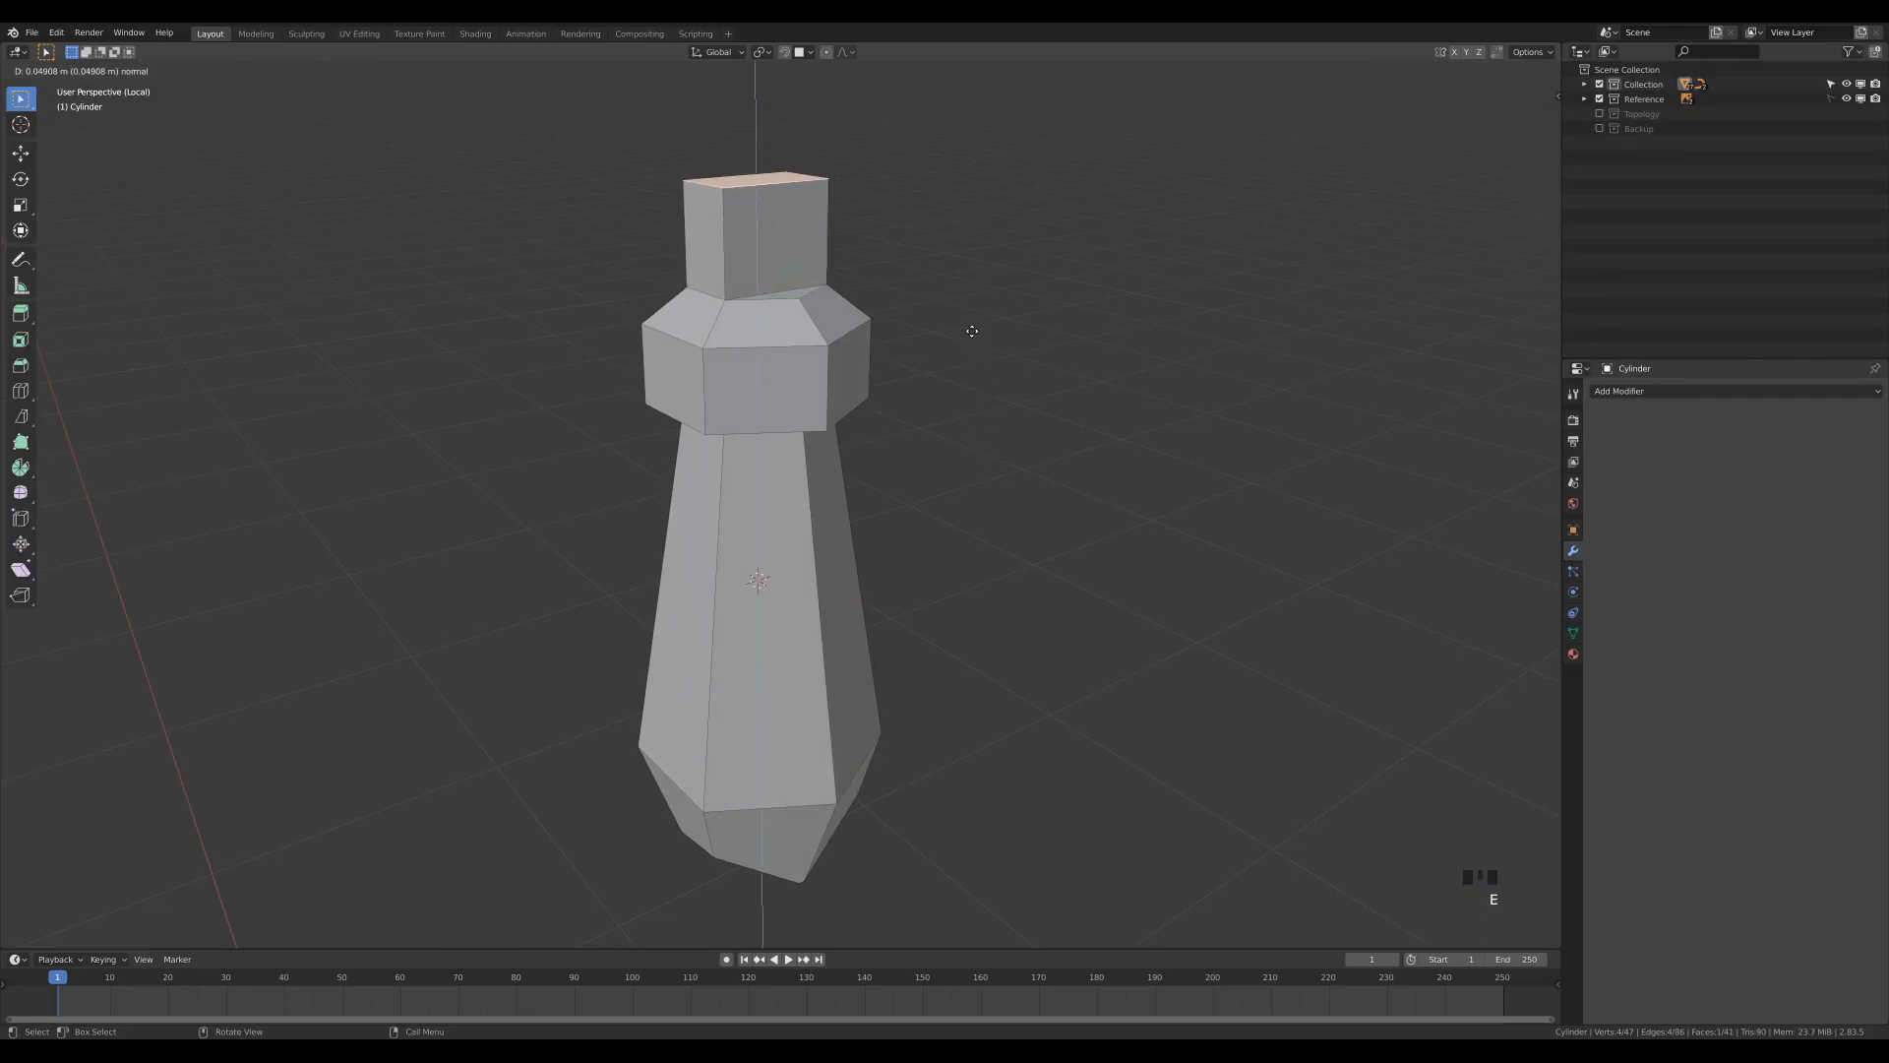
left_click(973, 330)
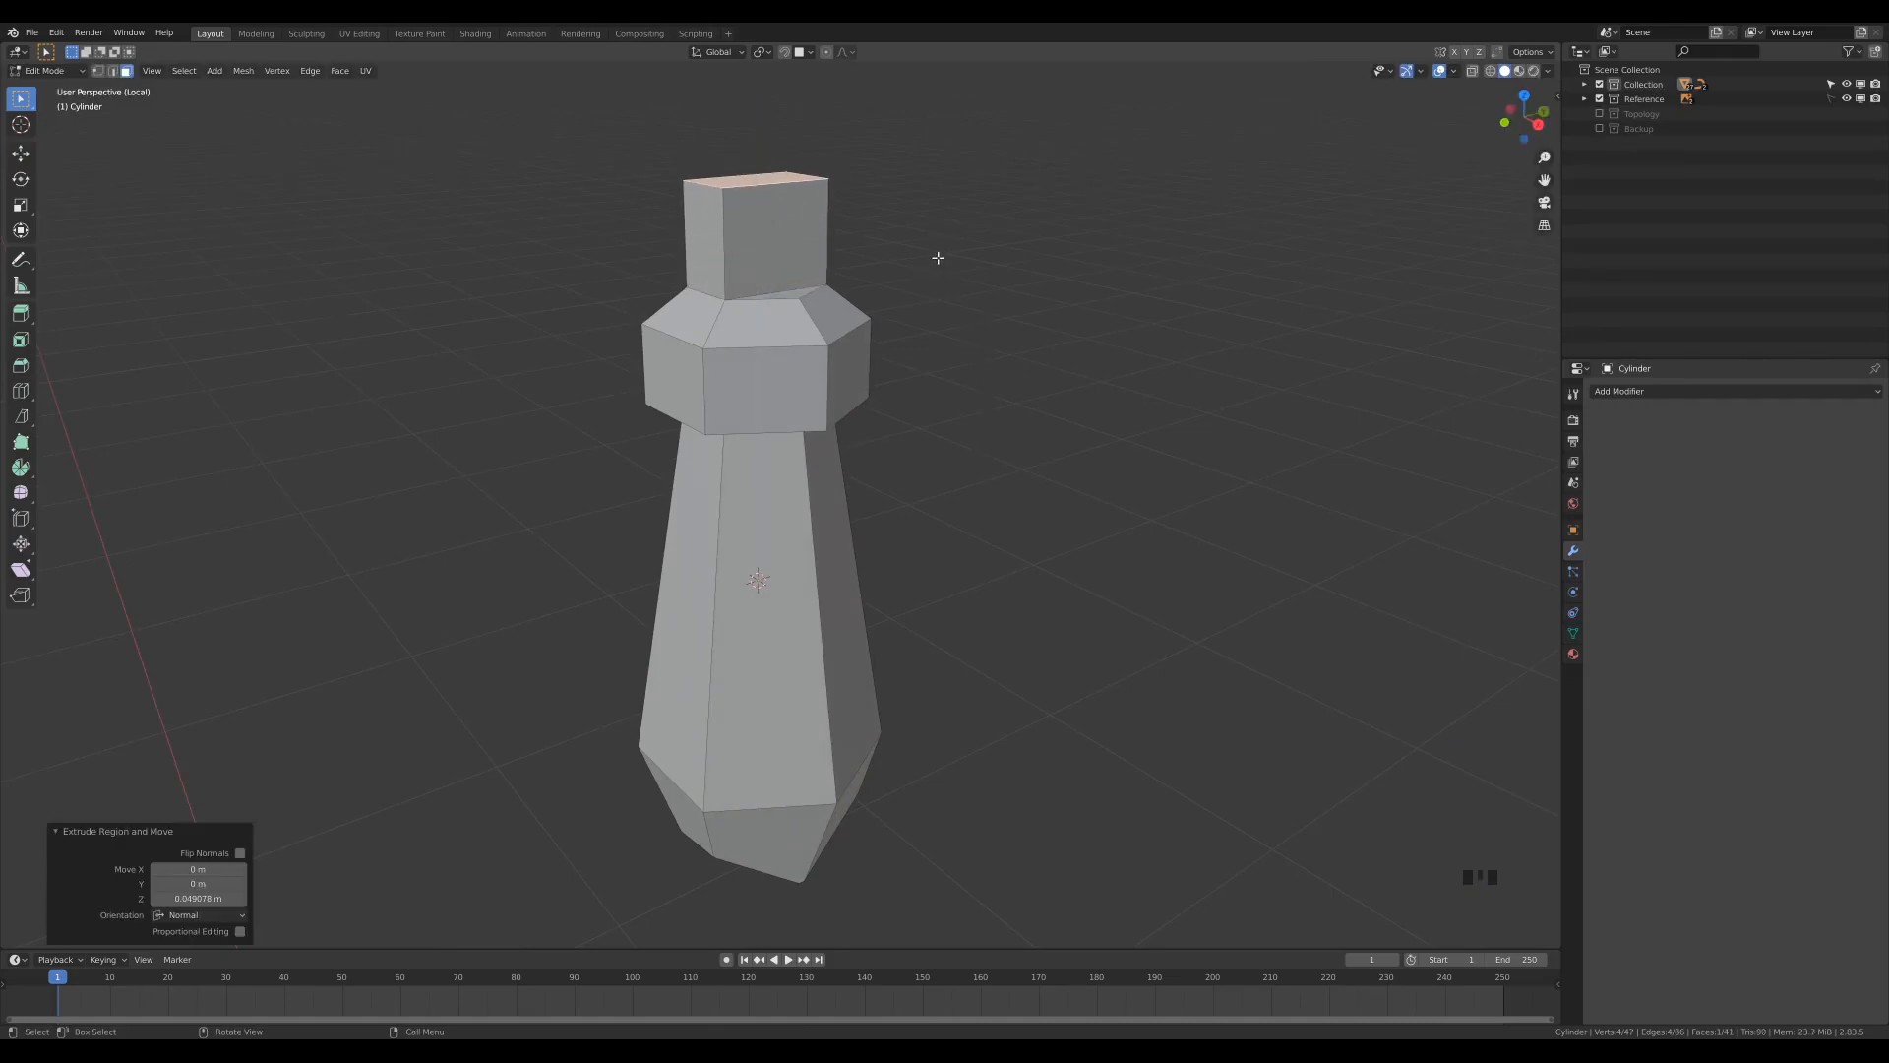
Step: Bevel the two opposite short top edges of the extruded block by about 0.02 m with one segment
key("2")
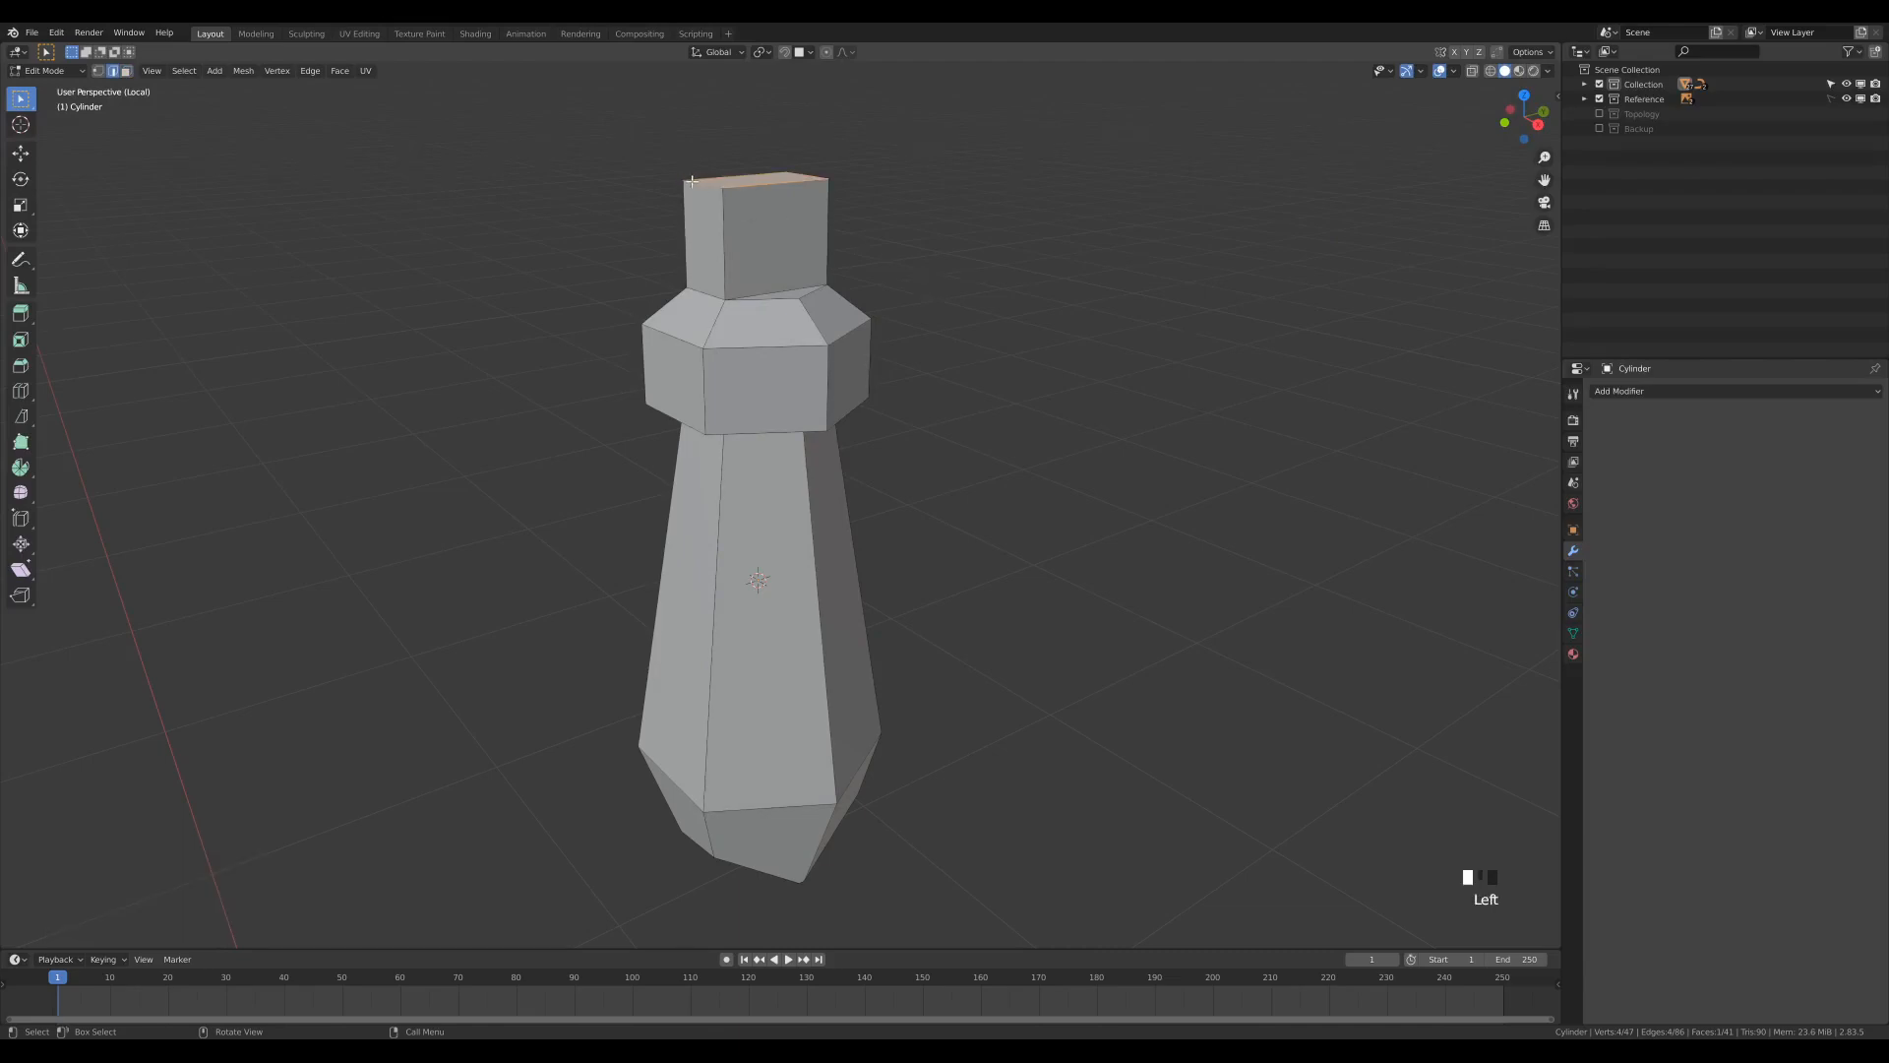
left_click(808, 172, "shift")
key("ctrl+b")
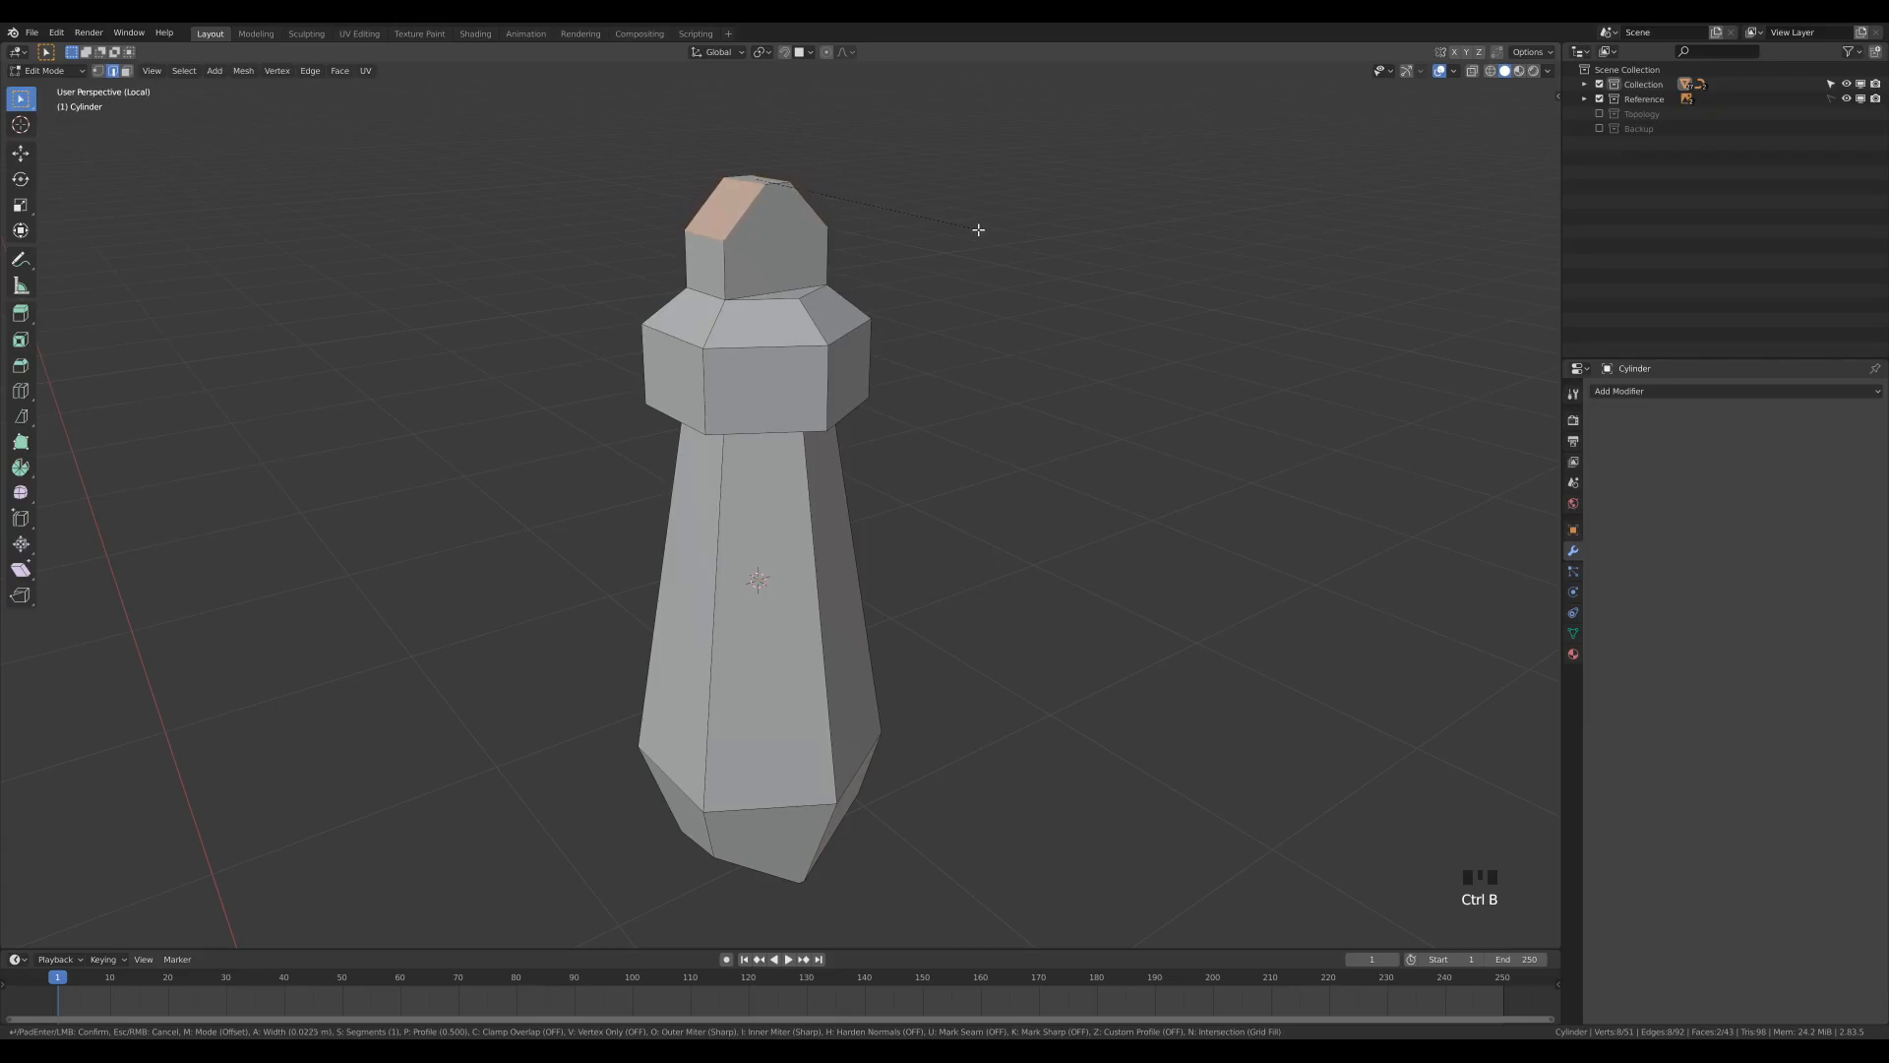
left_click(968, 226)
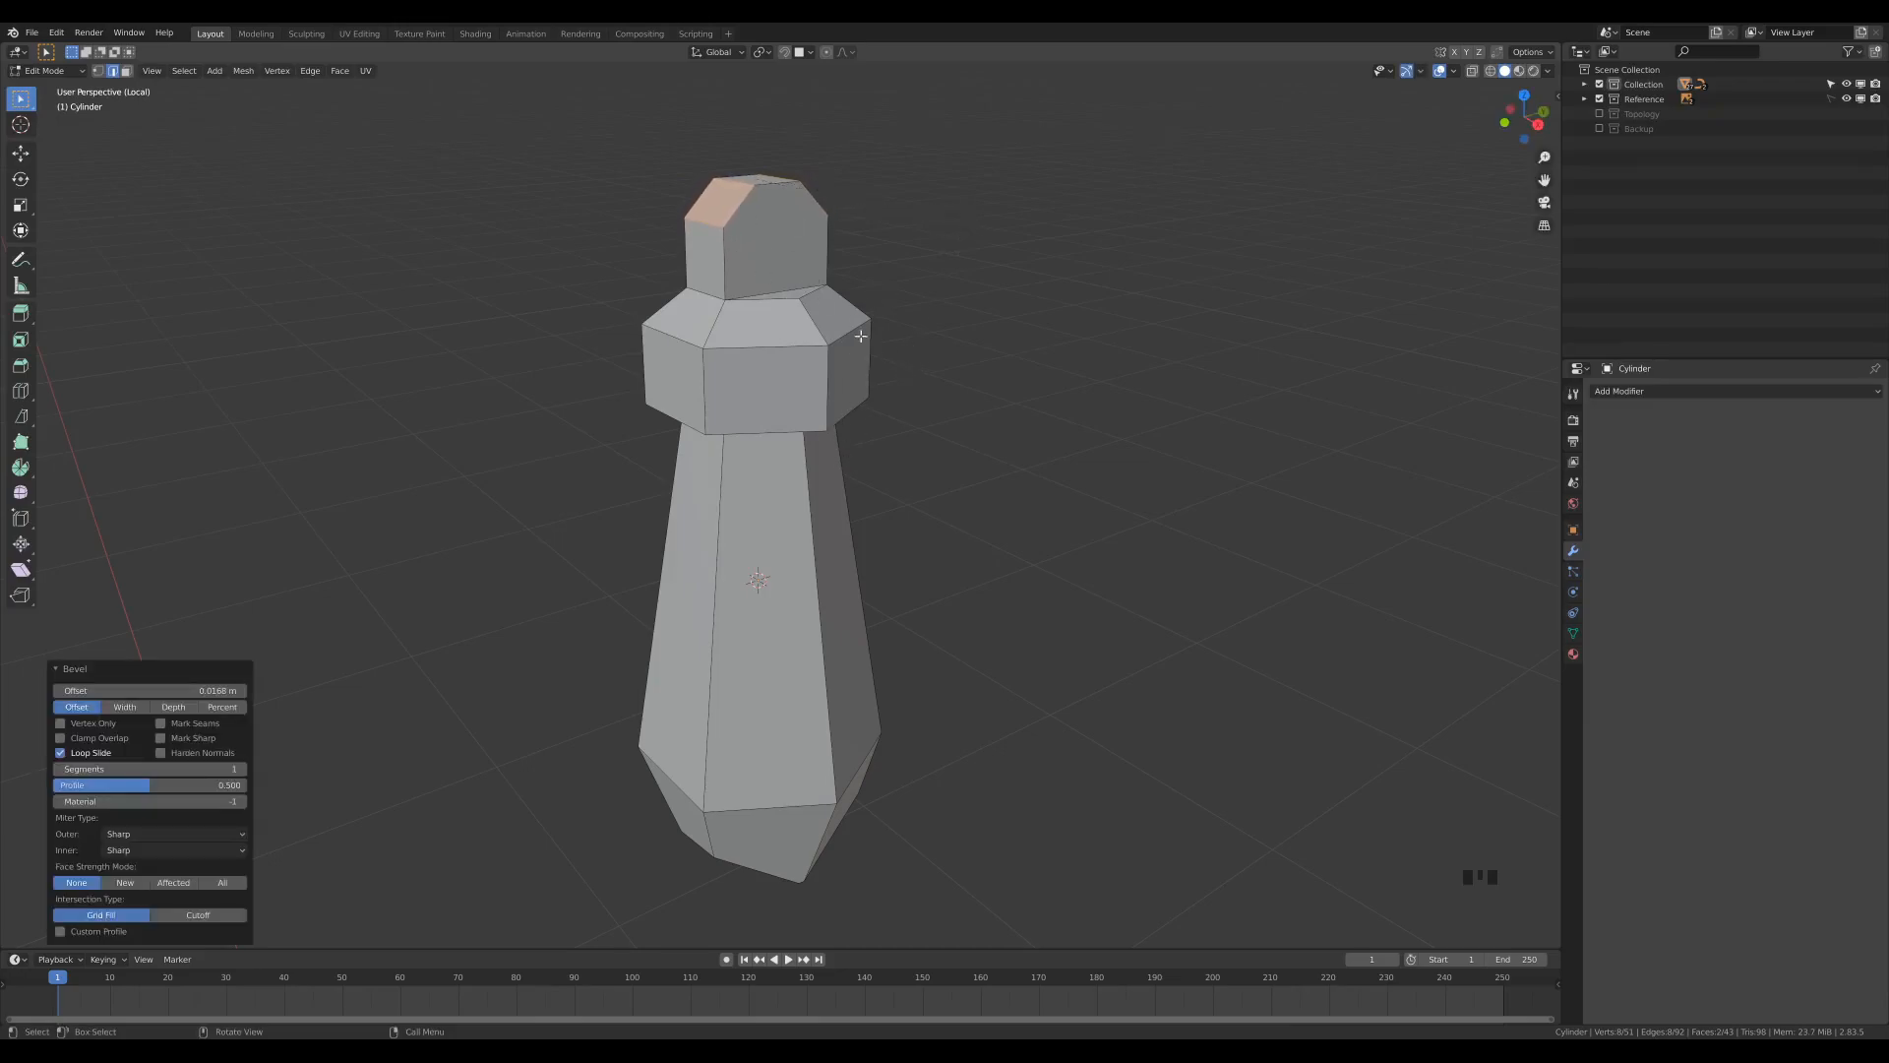
Step: Inset the two opposite large side faces of the bevelled block by about 0.012 m
key("3")
left_click(805, 239)
left_click(805, 239)
middle_click_drag(927, 325, 1048, 334)
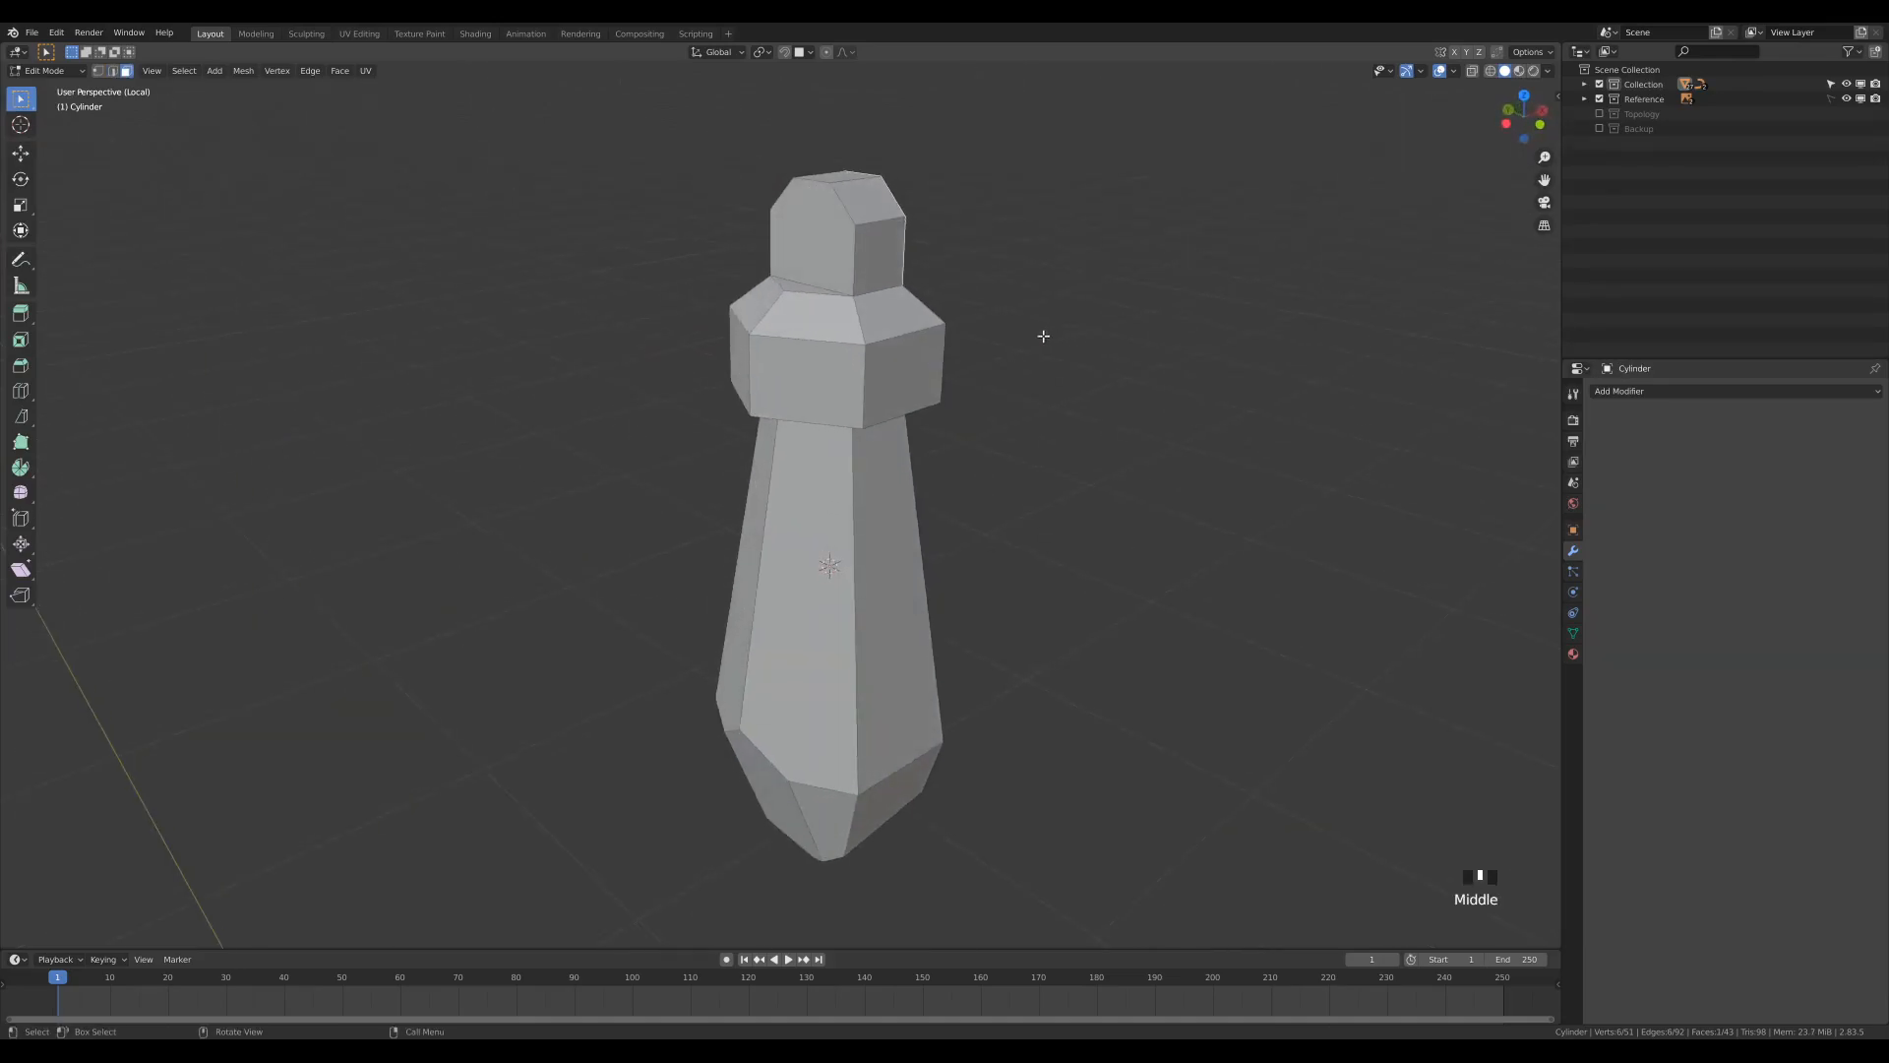
left_click(816, 233, "shift")
middle_click_drag(815, 233, 1023, 291)
key("i")
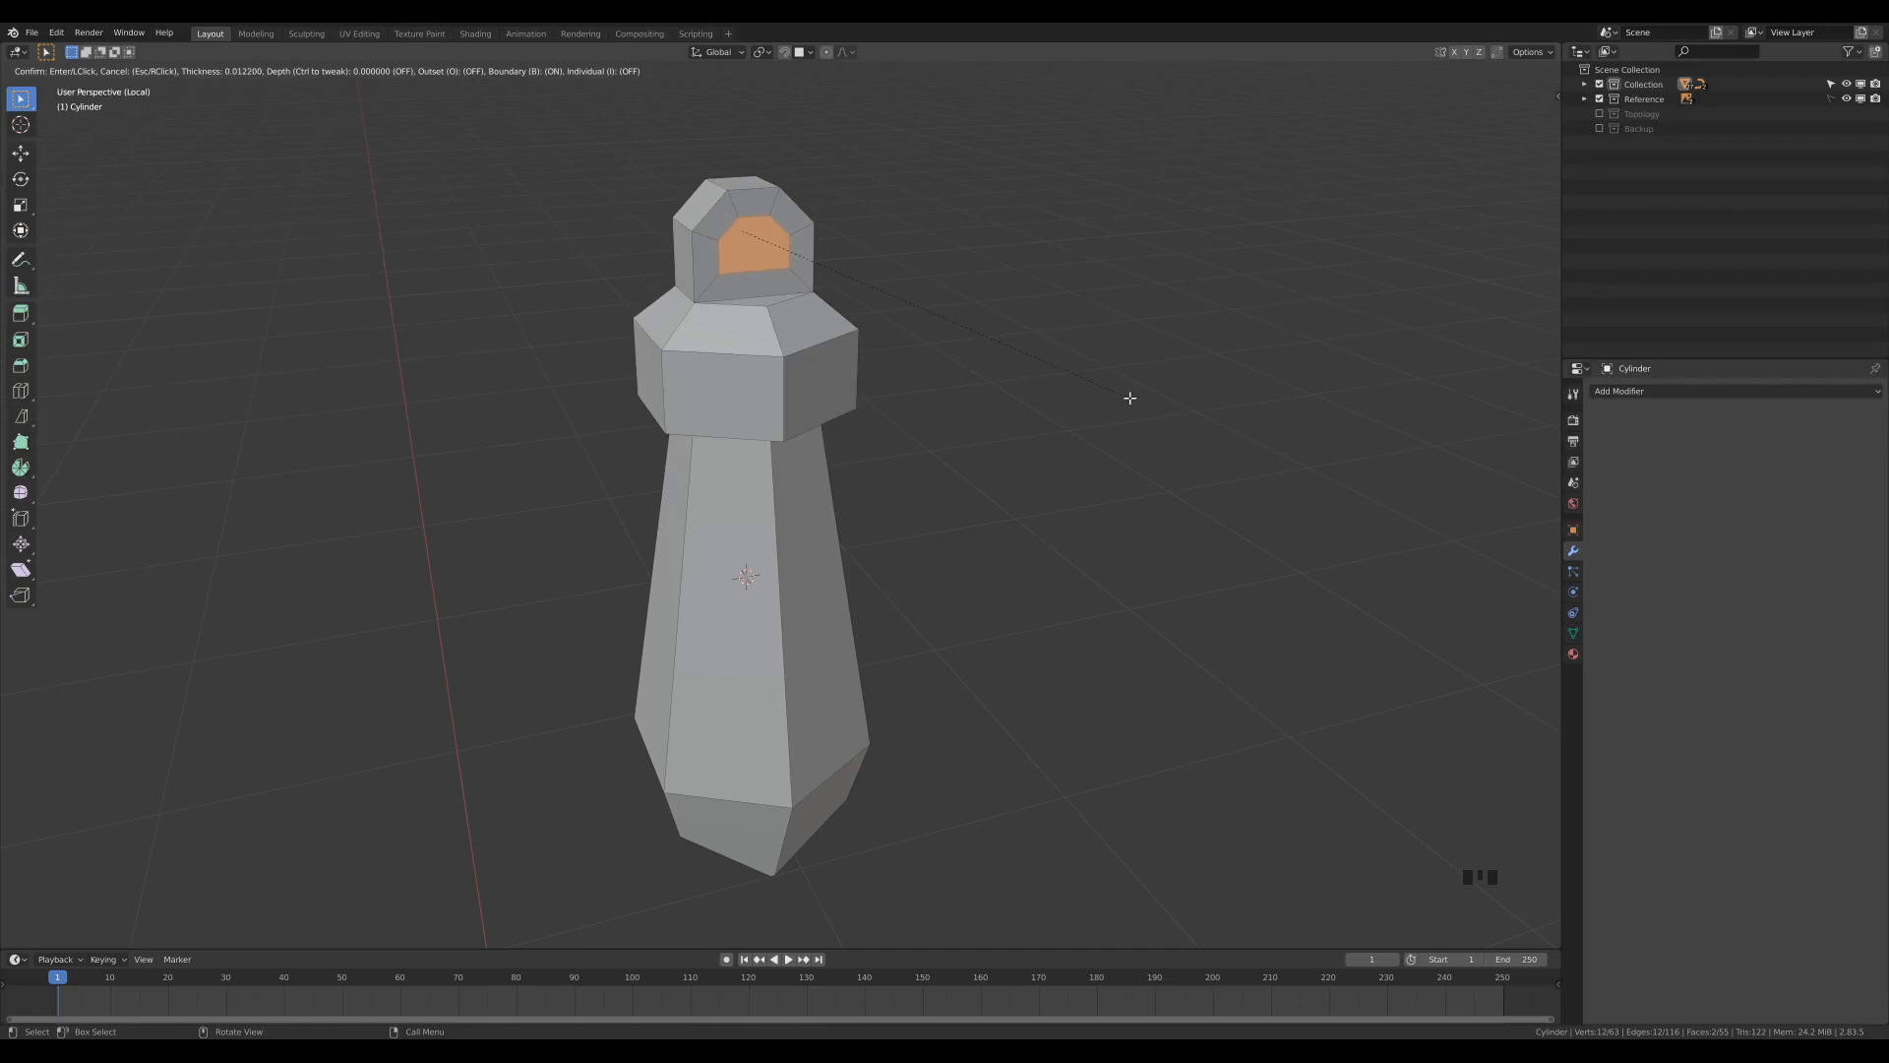
left_click(1132, 398)
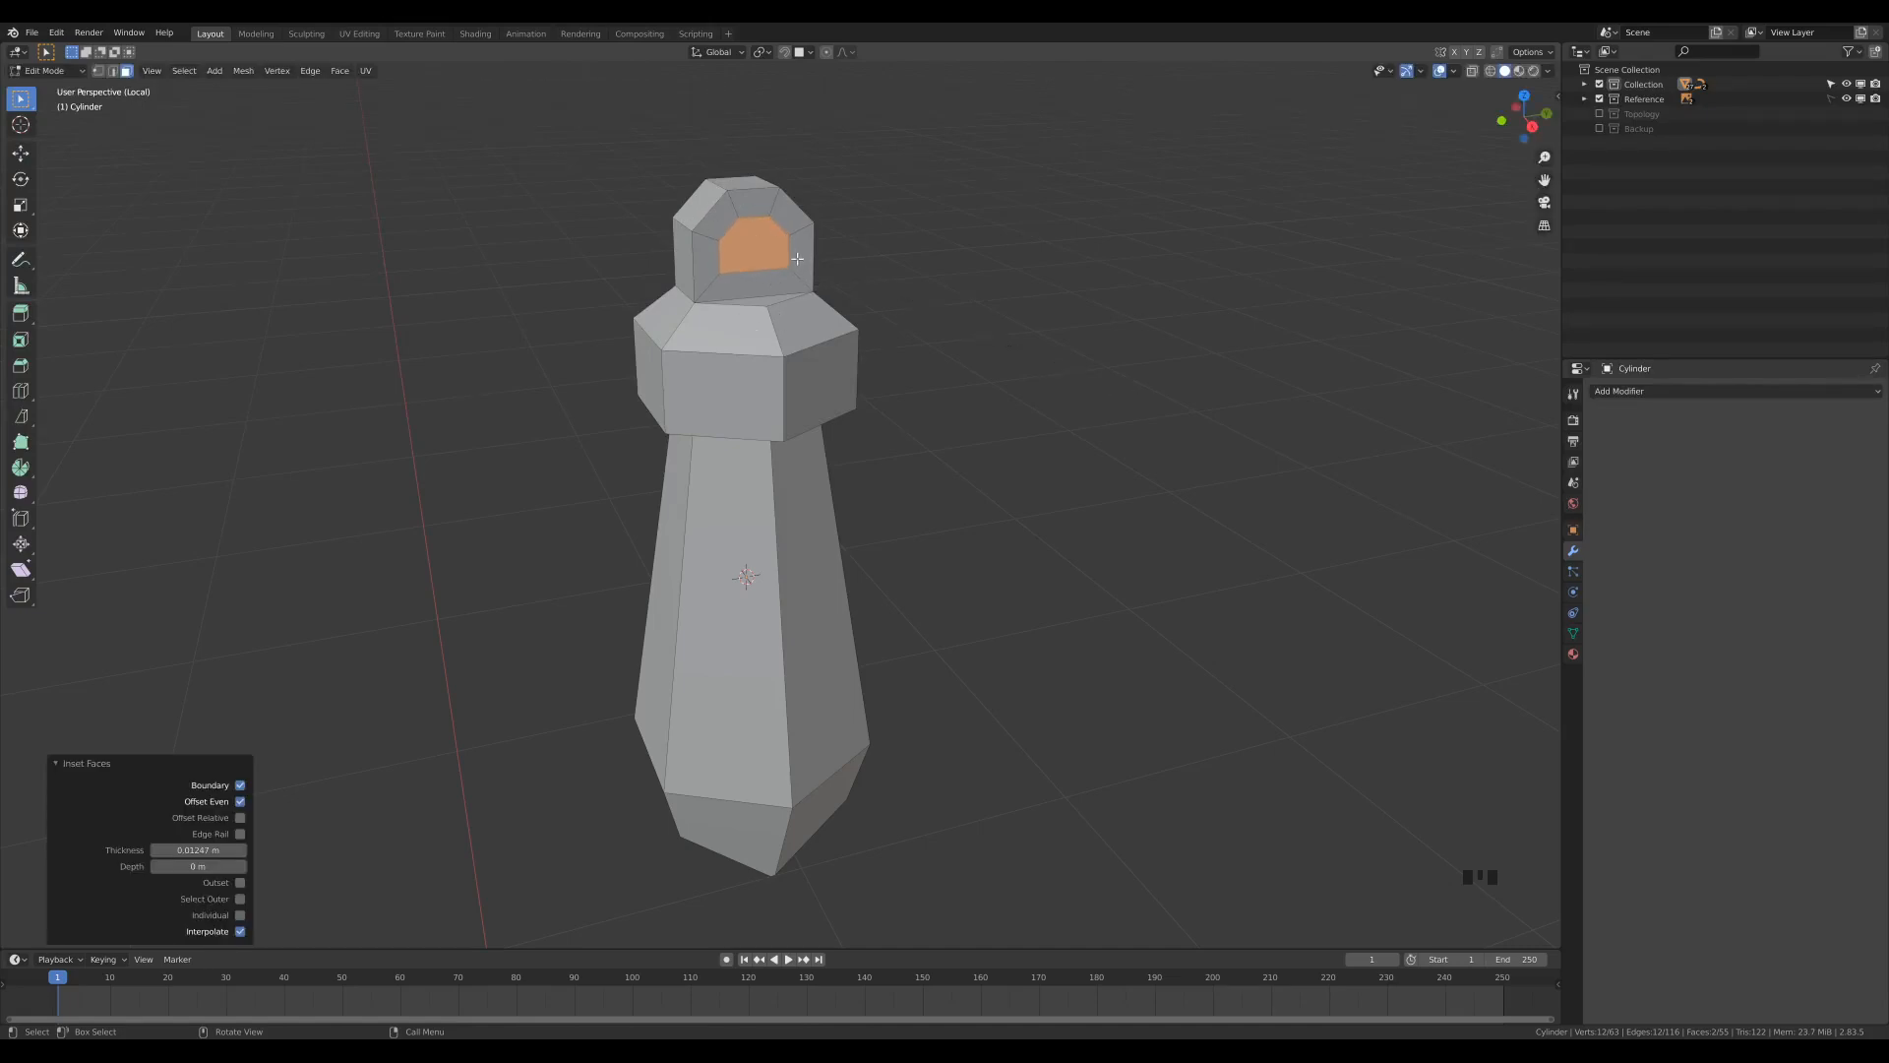
Step: Reshape the two inset faces into regular hexagons with the LoopTools Circle operation
right_click(794, 246)
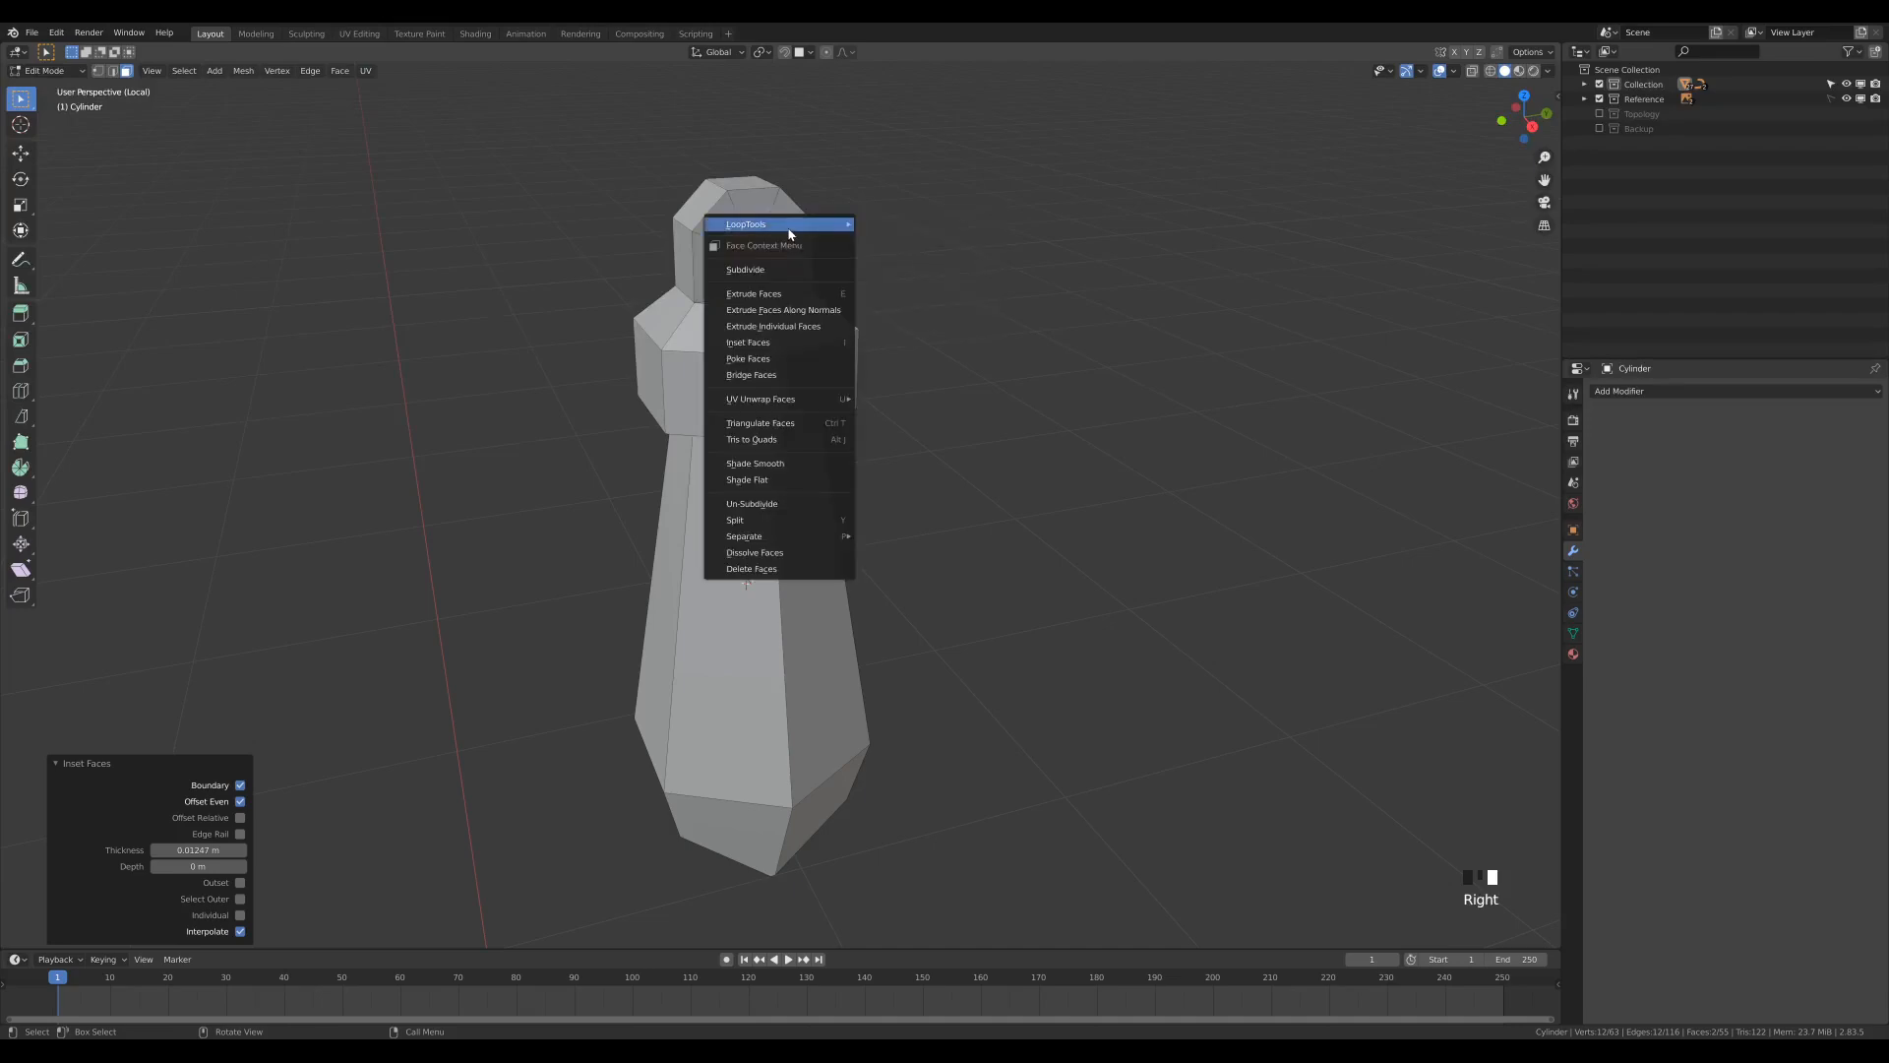
mouse_move(827, 234)
left_click(889, 239)
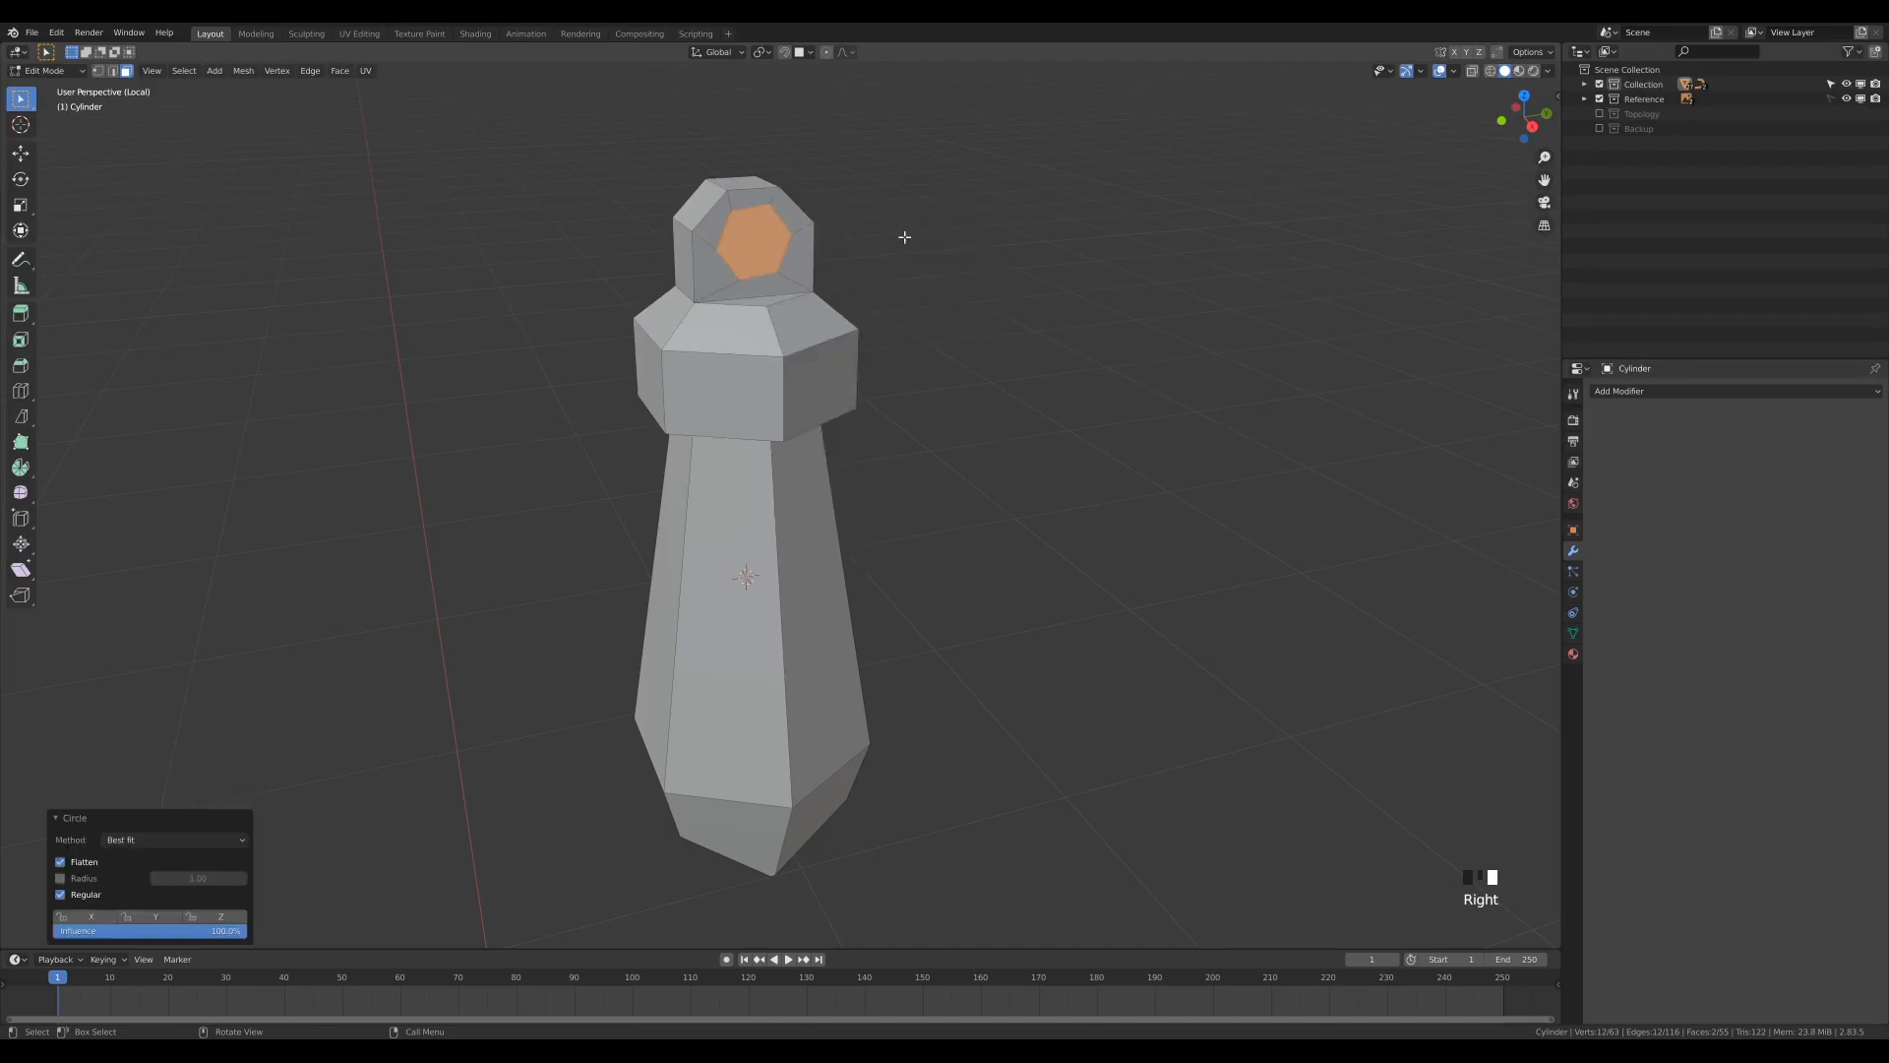
Step: In right view, rotate the hexagonal faces about 6.5° to level them, then lower them about 0.0015 m to centre them in the block
key("KP_3")
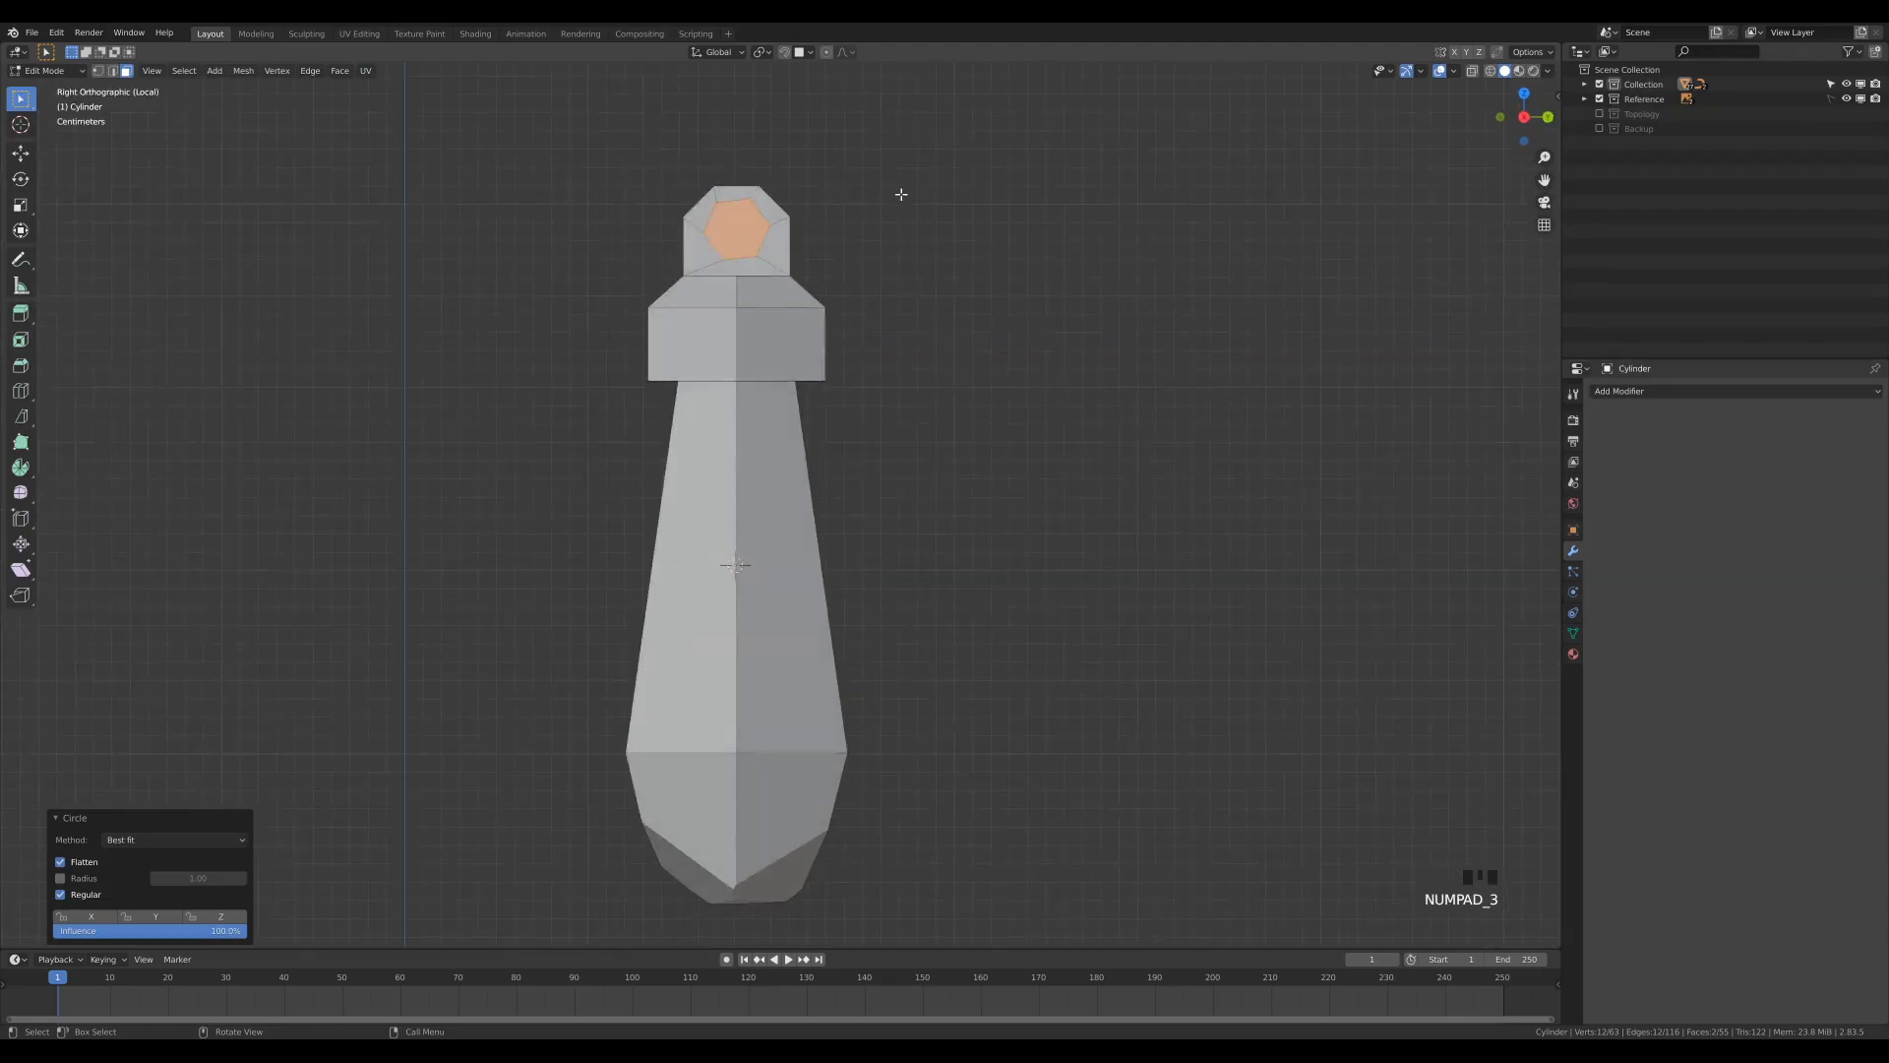
scroll(842, 207, "up", 2)
middle_click_drag(898, 131, 932, 279, "shift")
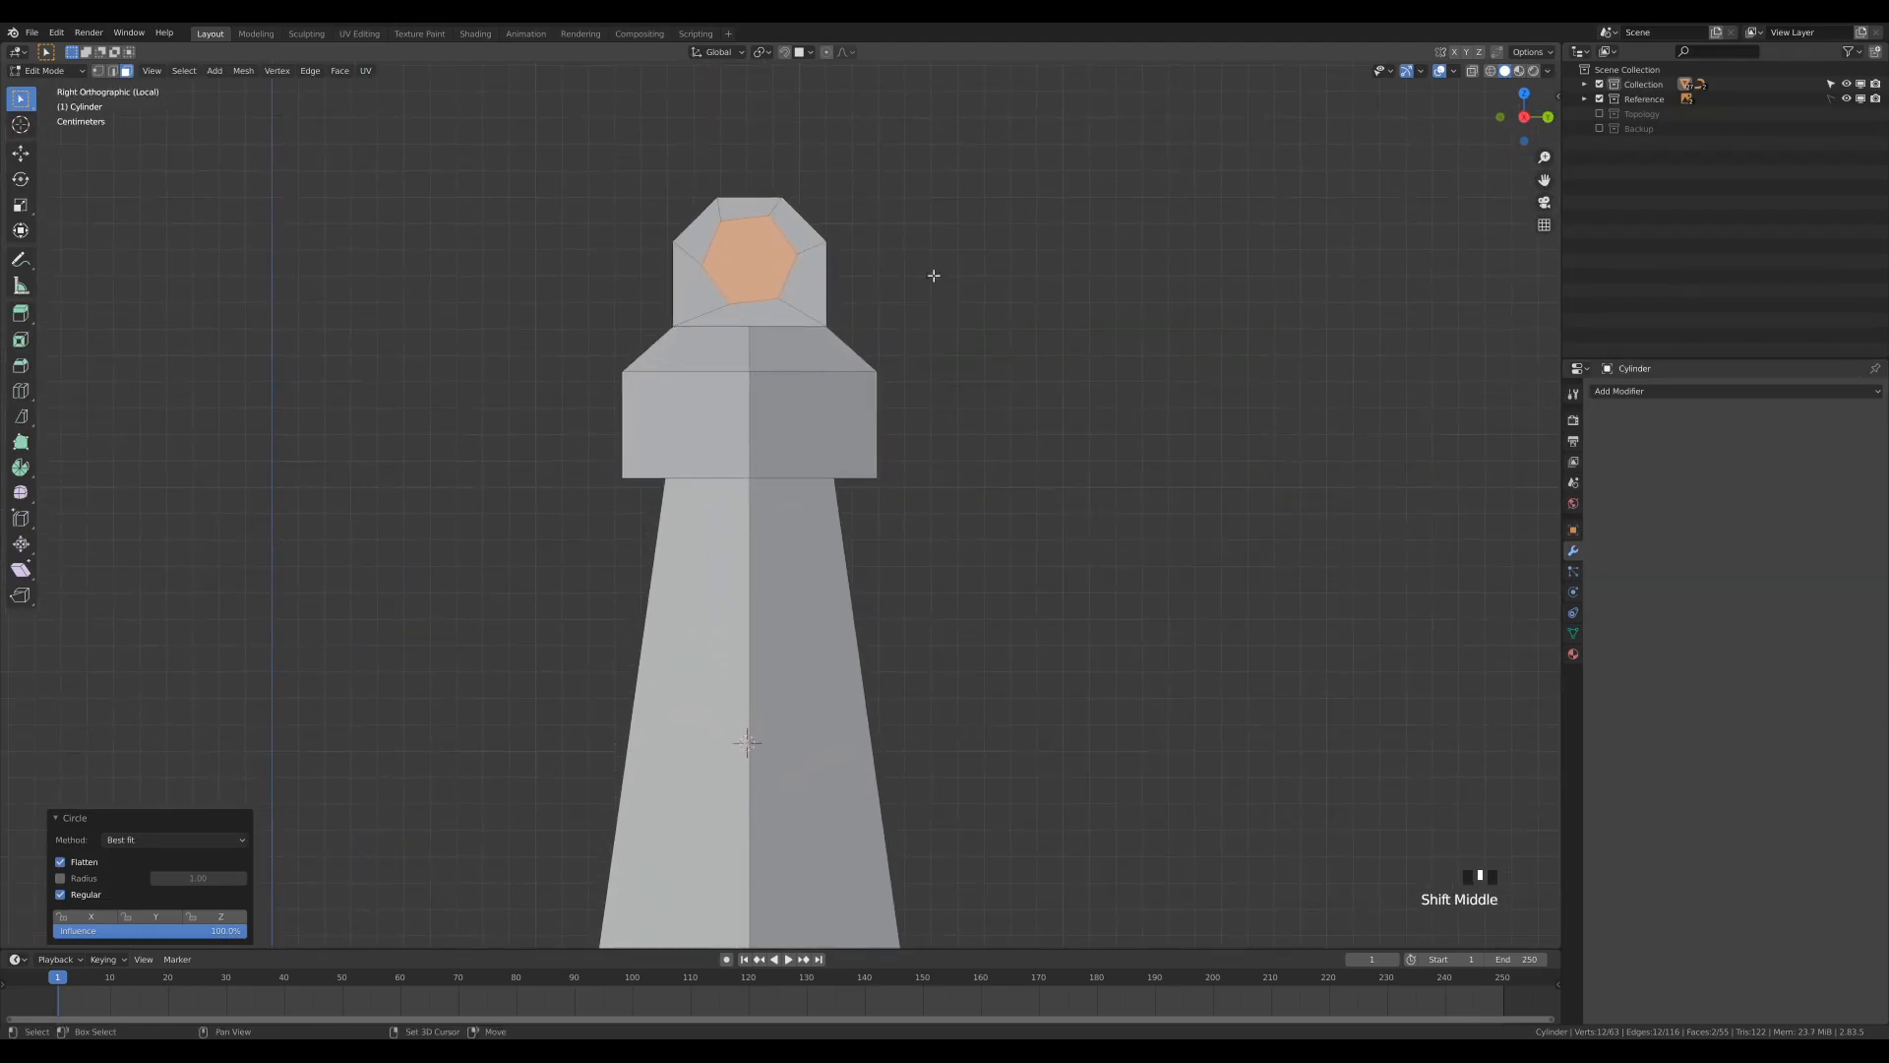
key("r")
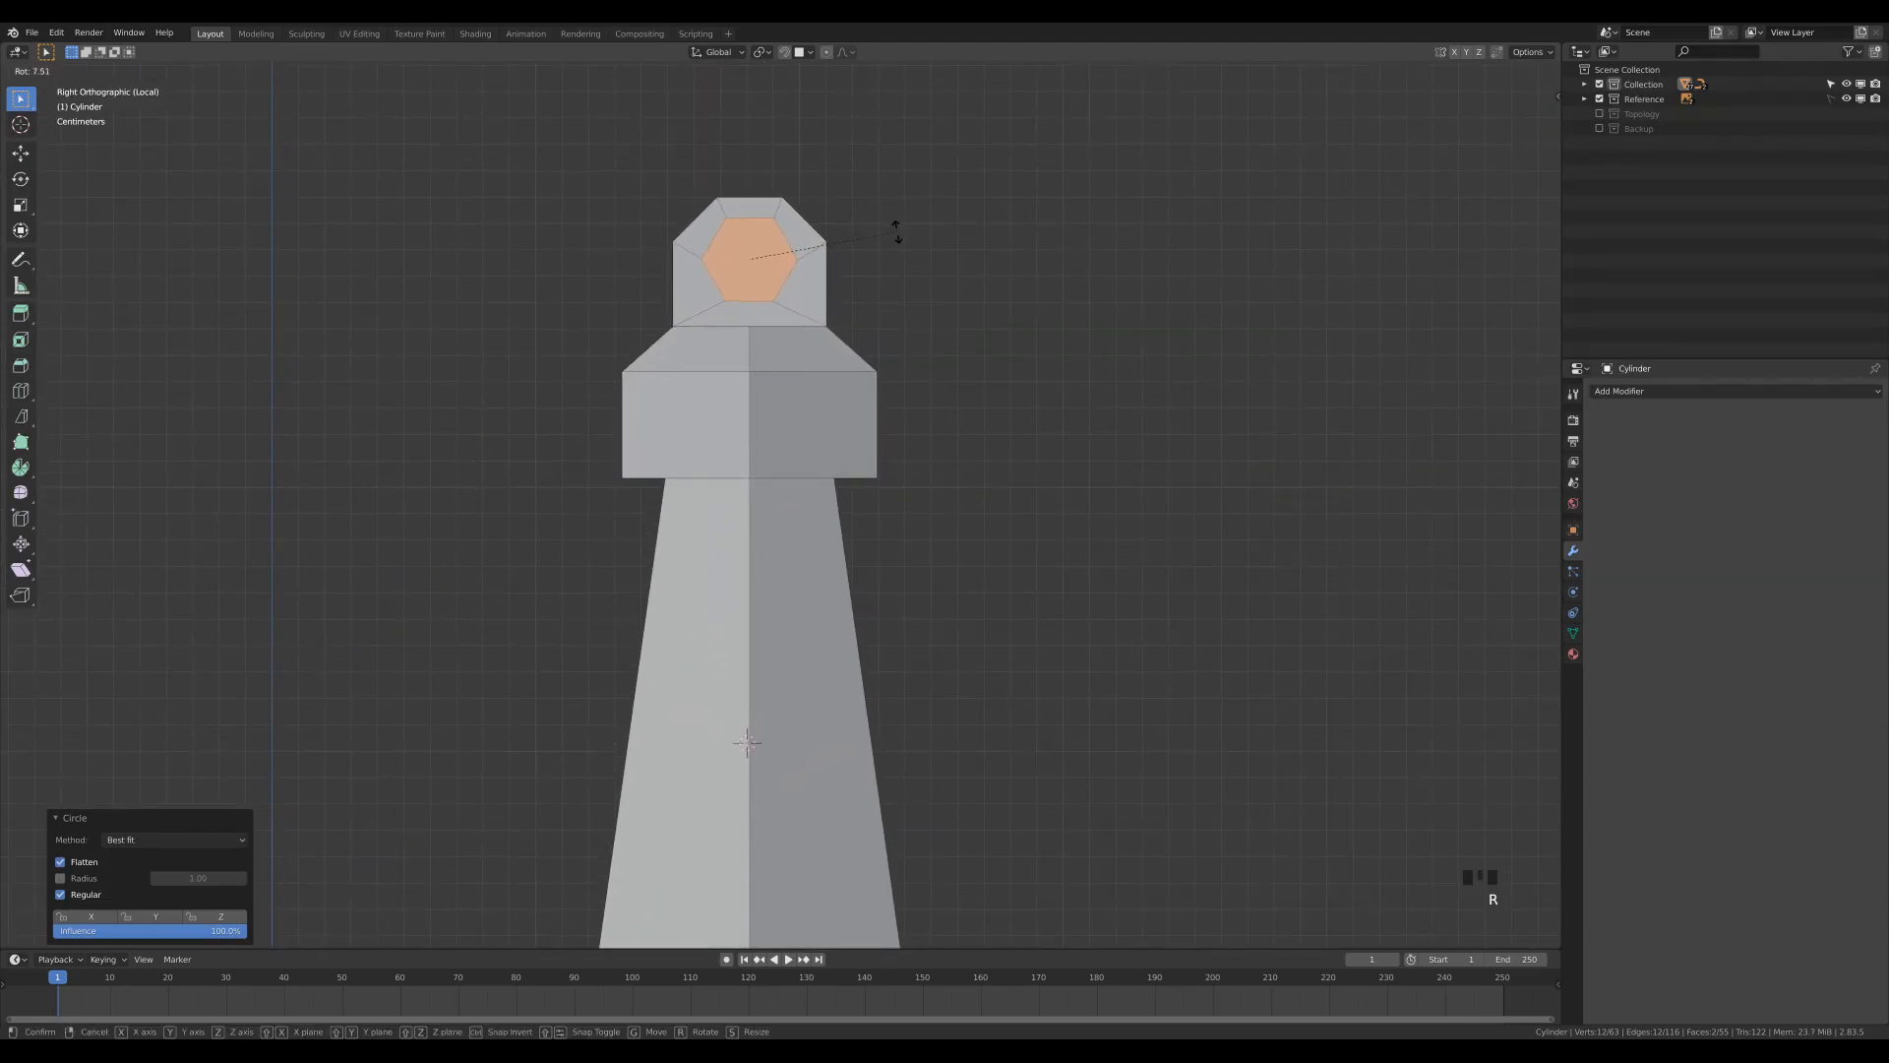
left_click(896, 229)
key("g")
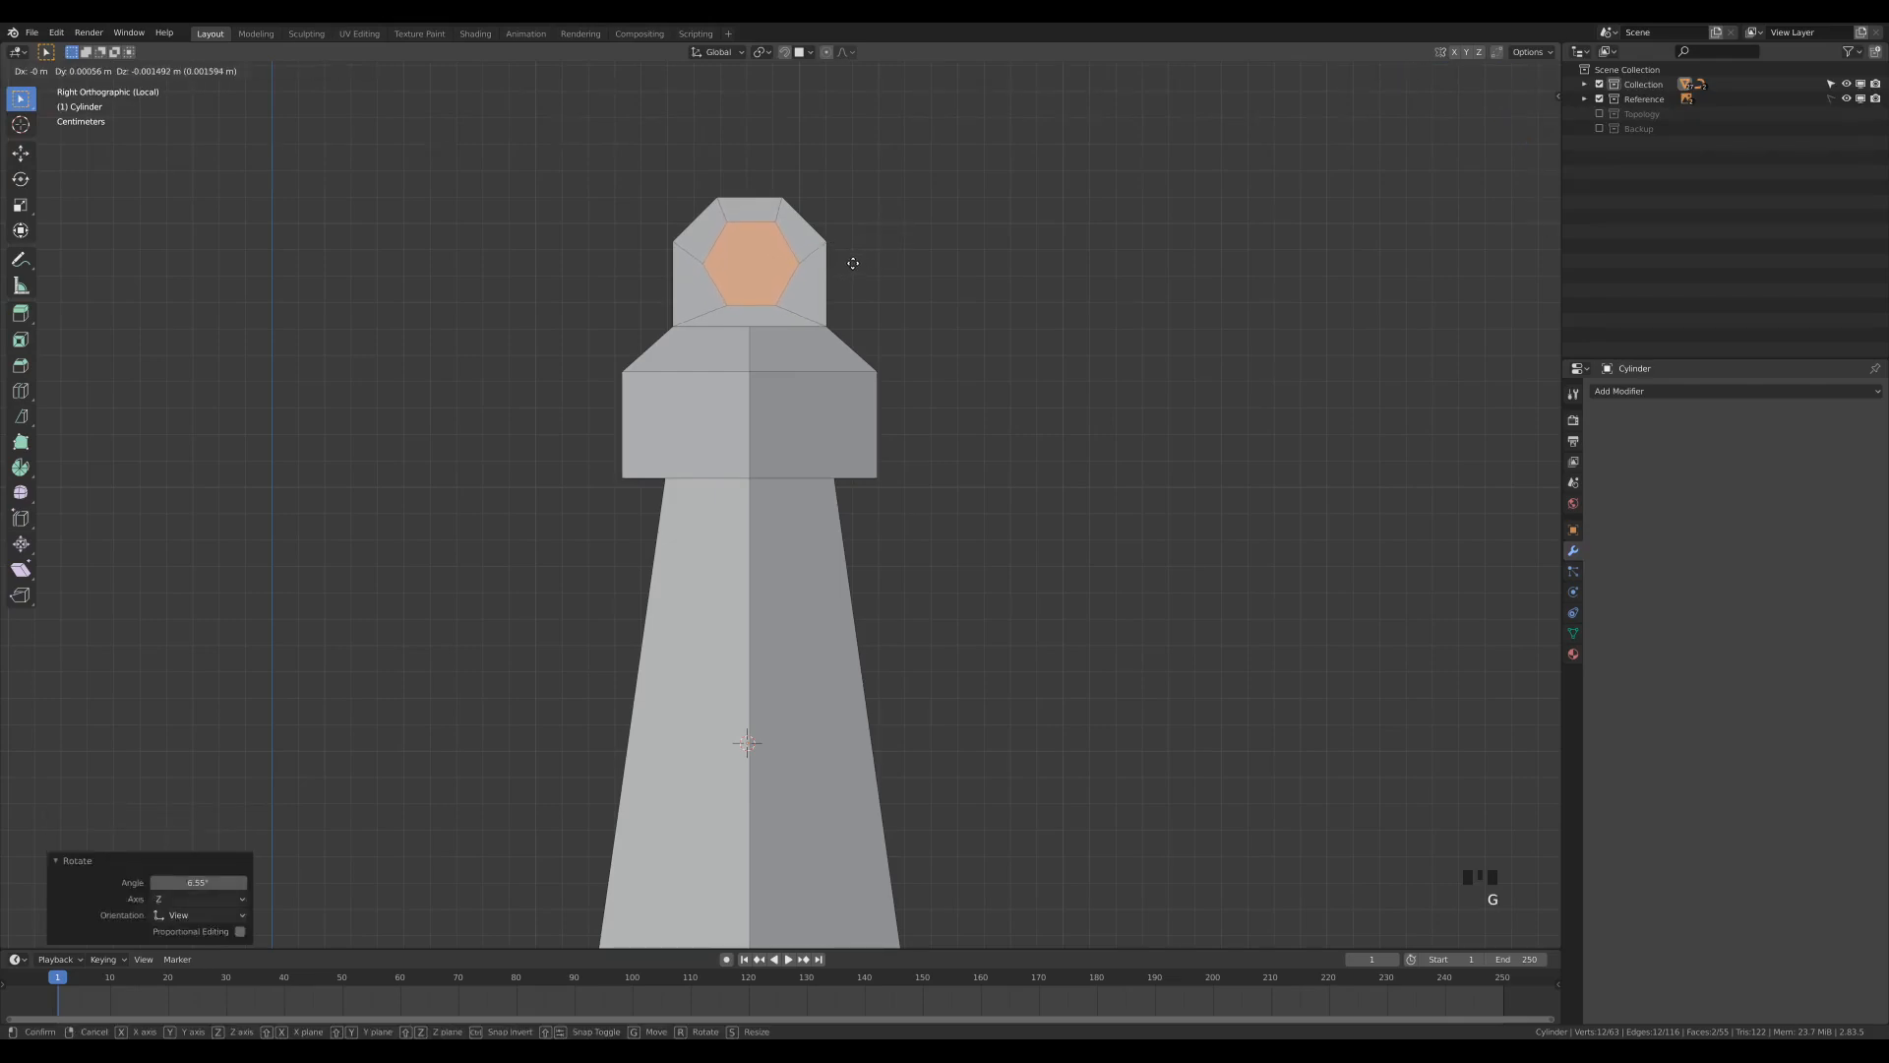
left_click(853, 263)
Step: Delete the two hexagonal faces on opposite sides of the block to open both ends of the hole
middle_click_drag(837, 267, 975, 319)
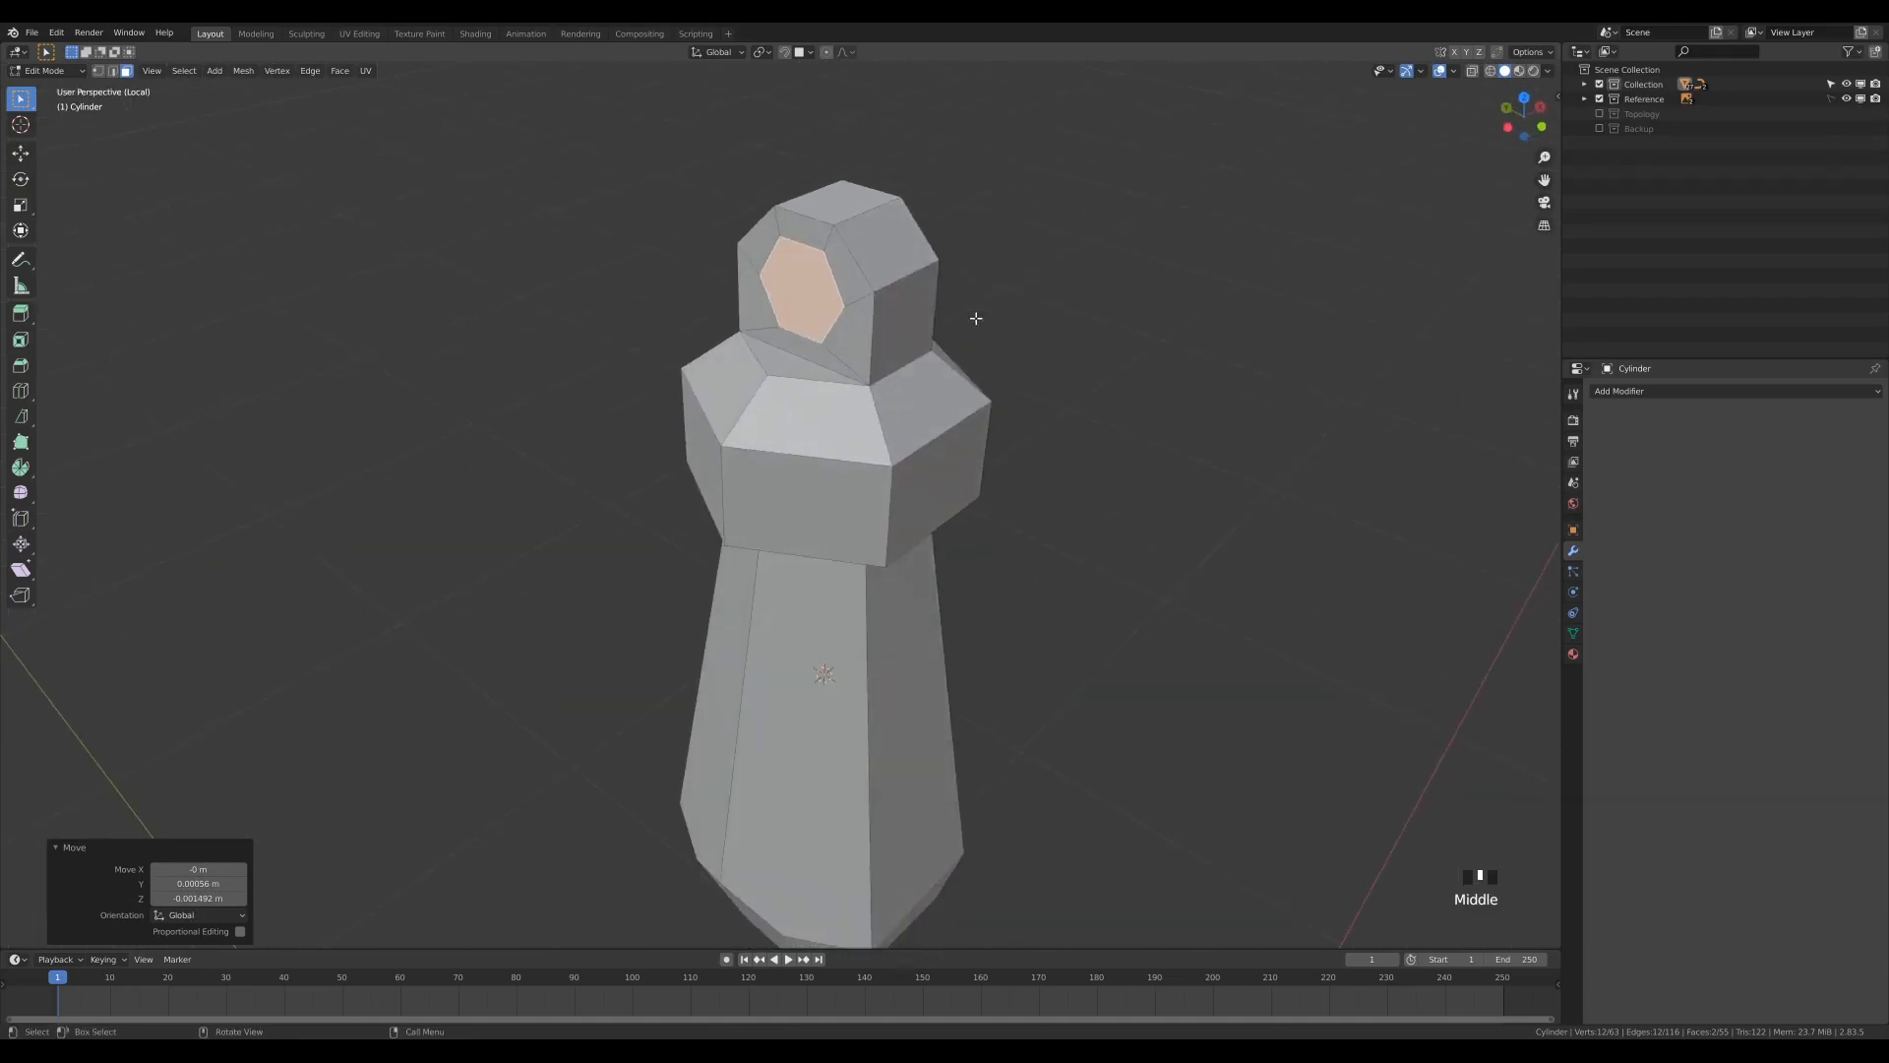
middle_click_drag(1160, 287, 1016, 232)
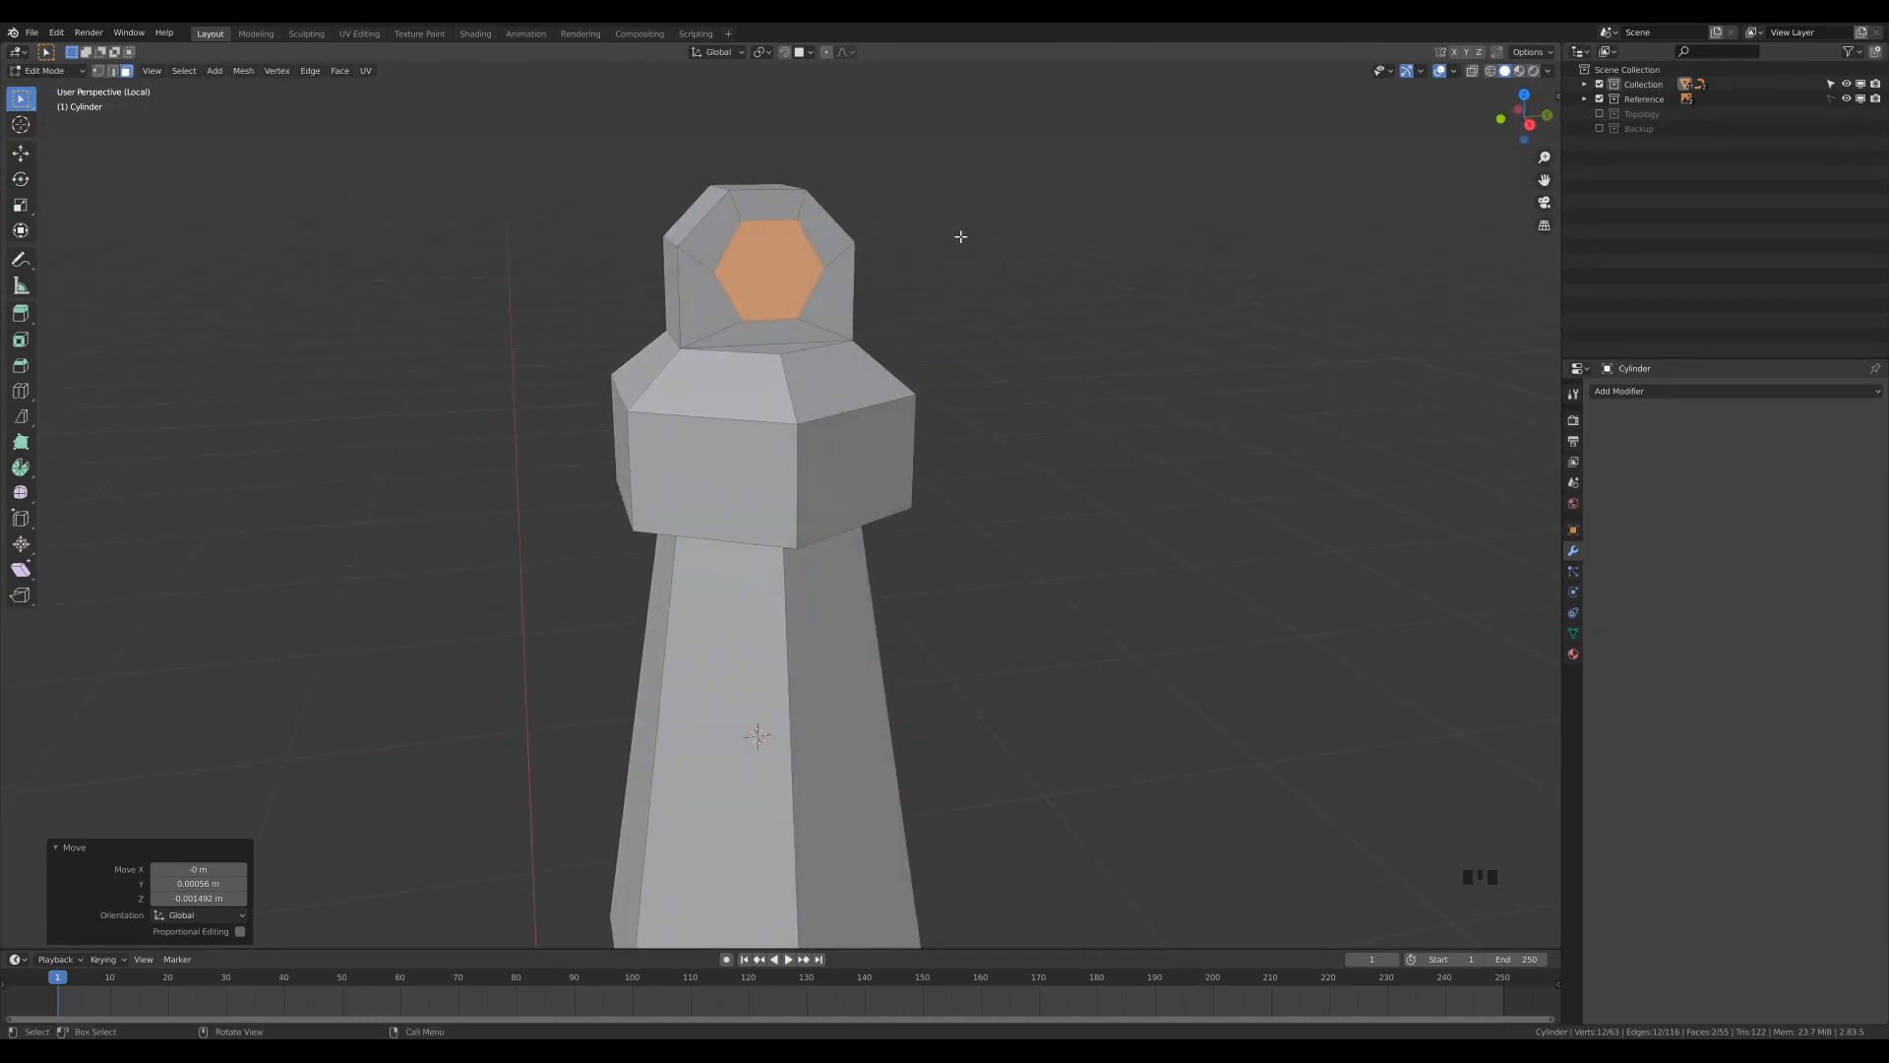
key("x")
left_click(955, 269)
Step: Select the open edge loops on both sides of the block and bridge them to form the inner wall of the hole
middle_click_drag(852, 268, 960, 276)
key("2")
left_click(849, 310, "alt")
middle_click_drag(849, 310, 889, 216)
left_click(797, 354, "alt+shift")
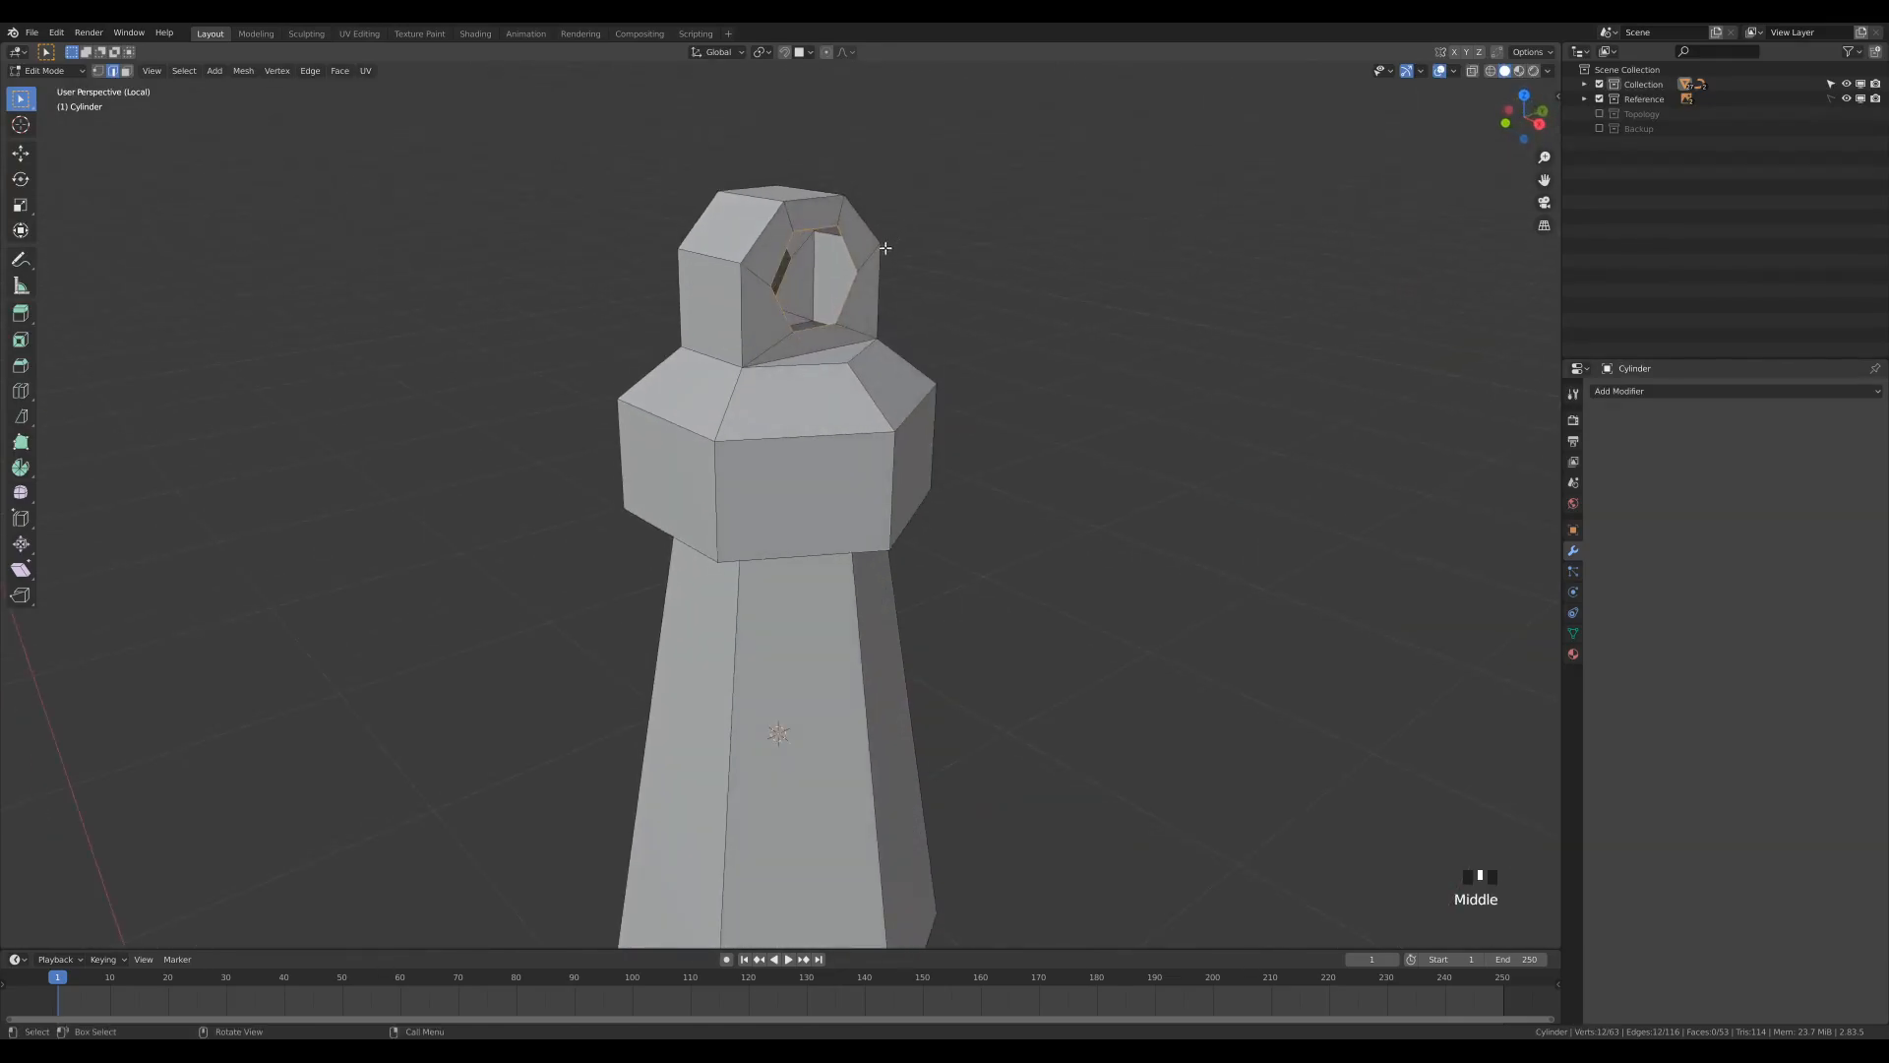
right_click(859, 258)
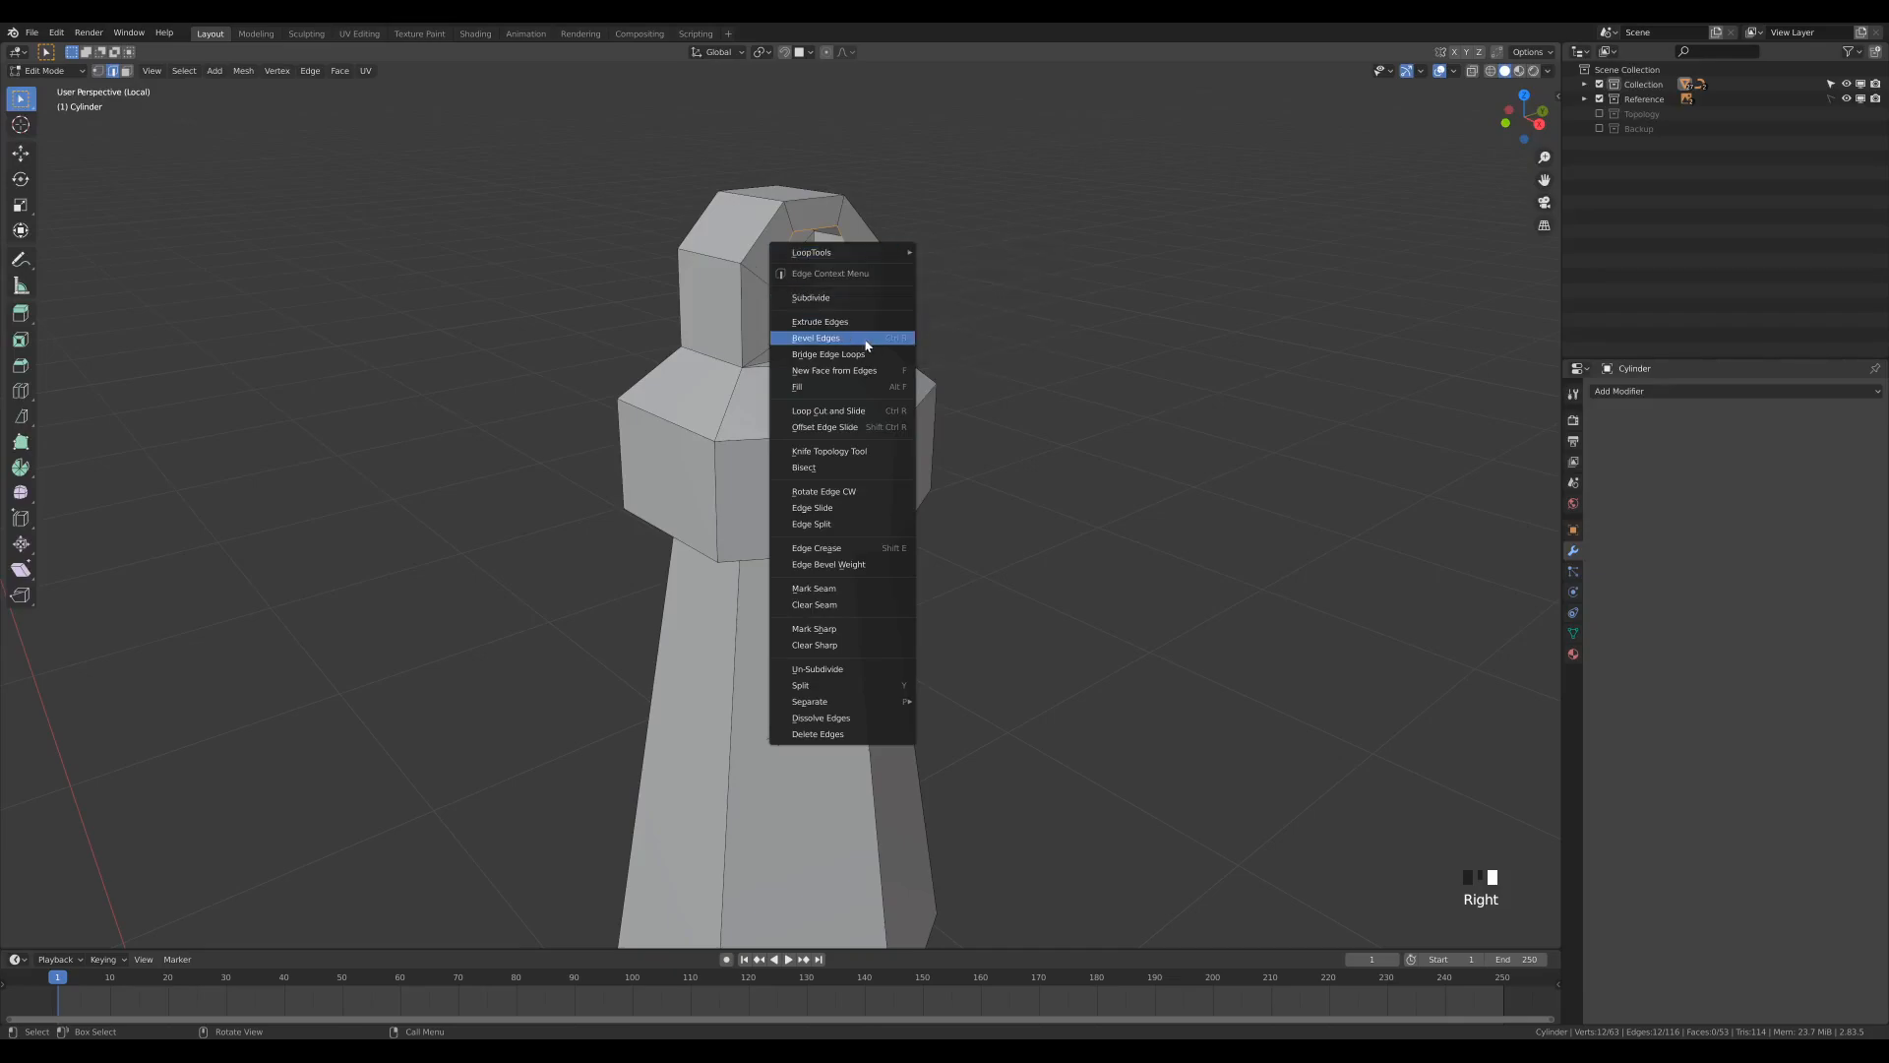
left_click(837, 353)
middle_click_drag(791, 310, 935, 452)
scroll(954, 281, "down", 3)
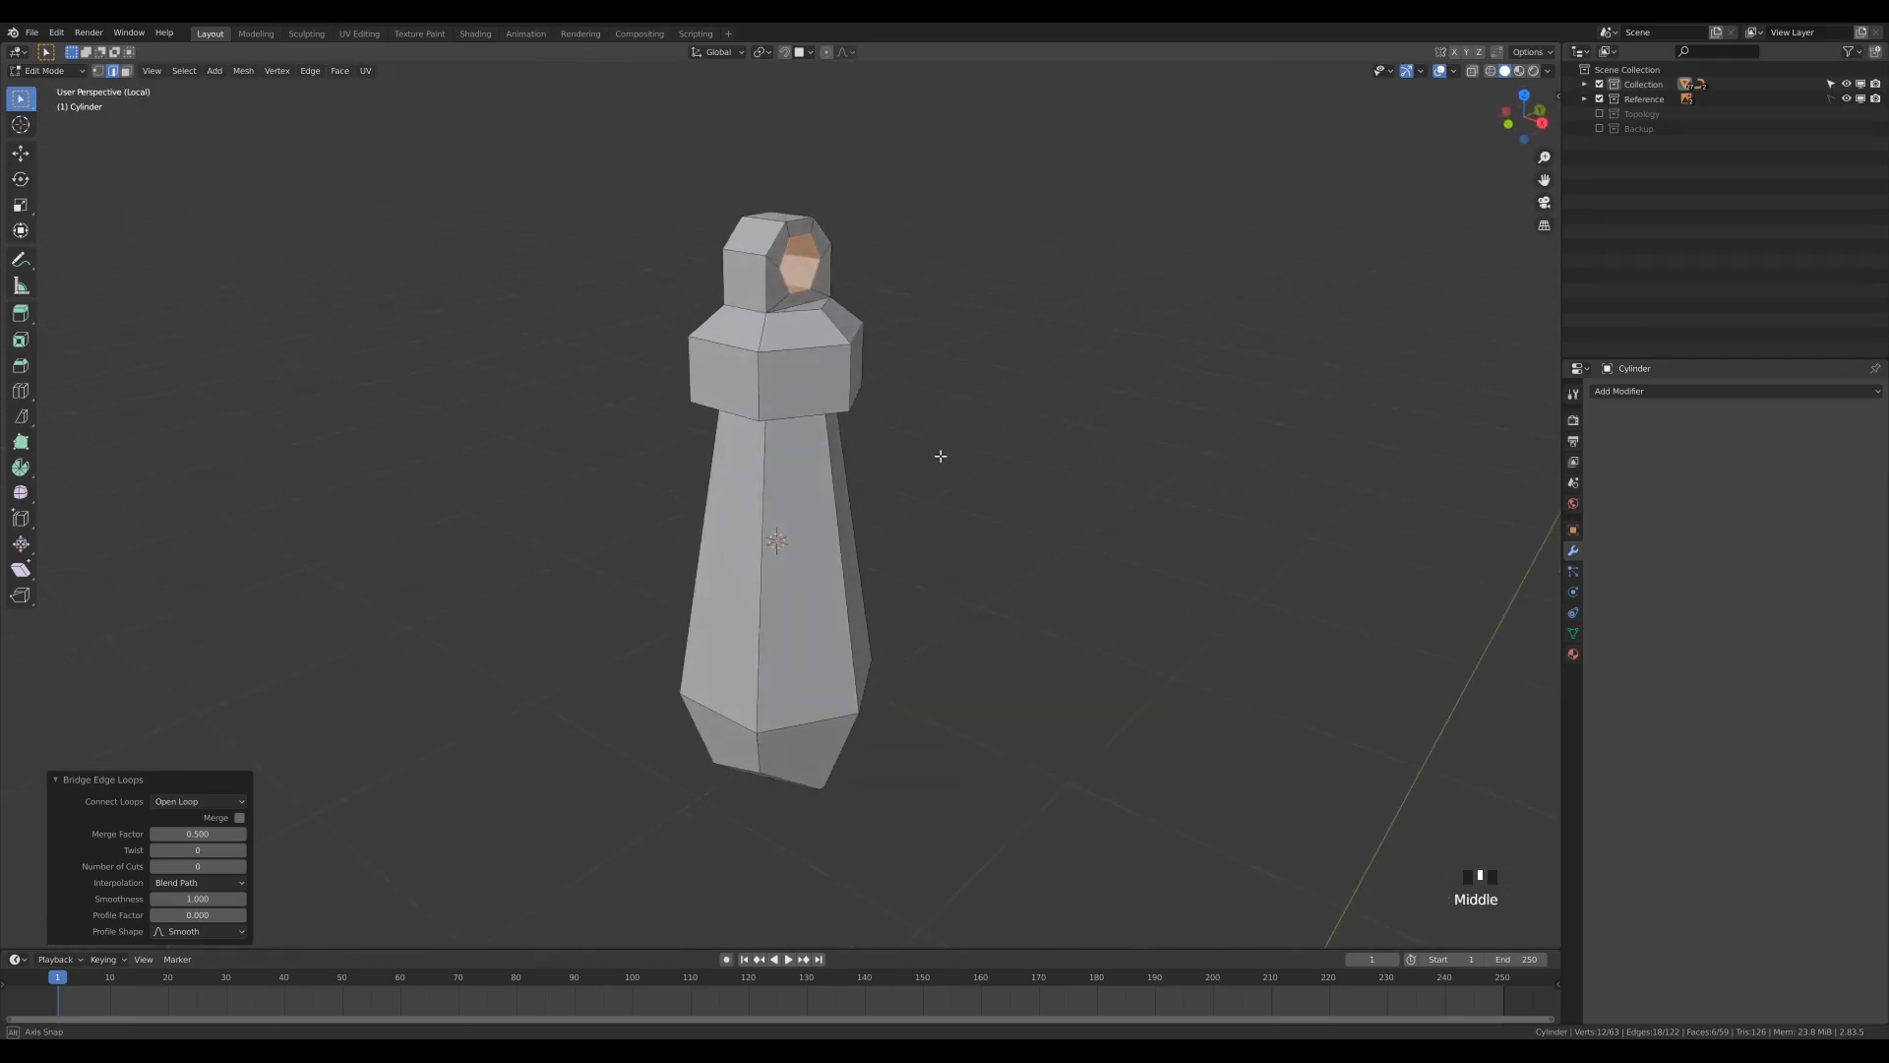
Step: In front view with X-ray on, select the vertices of the crystal's lower end and move them up about 0.033 m
scroll(854, 346, "down", 1)
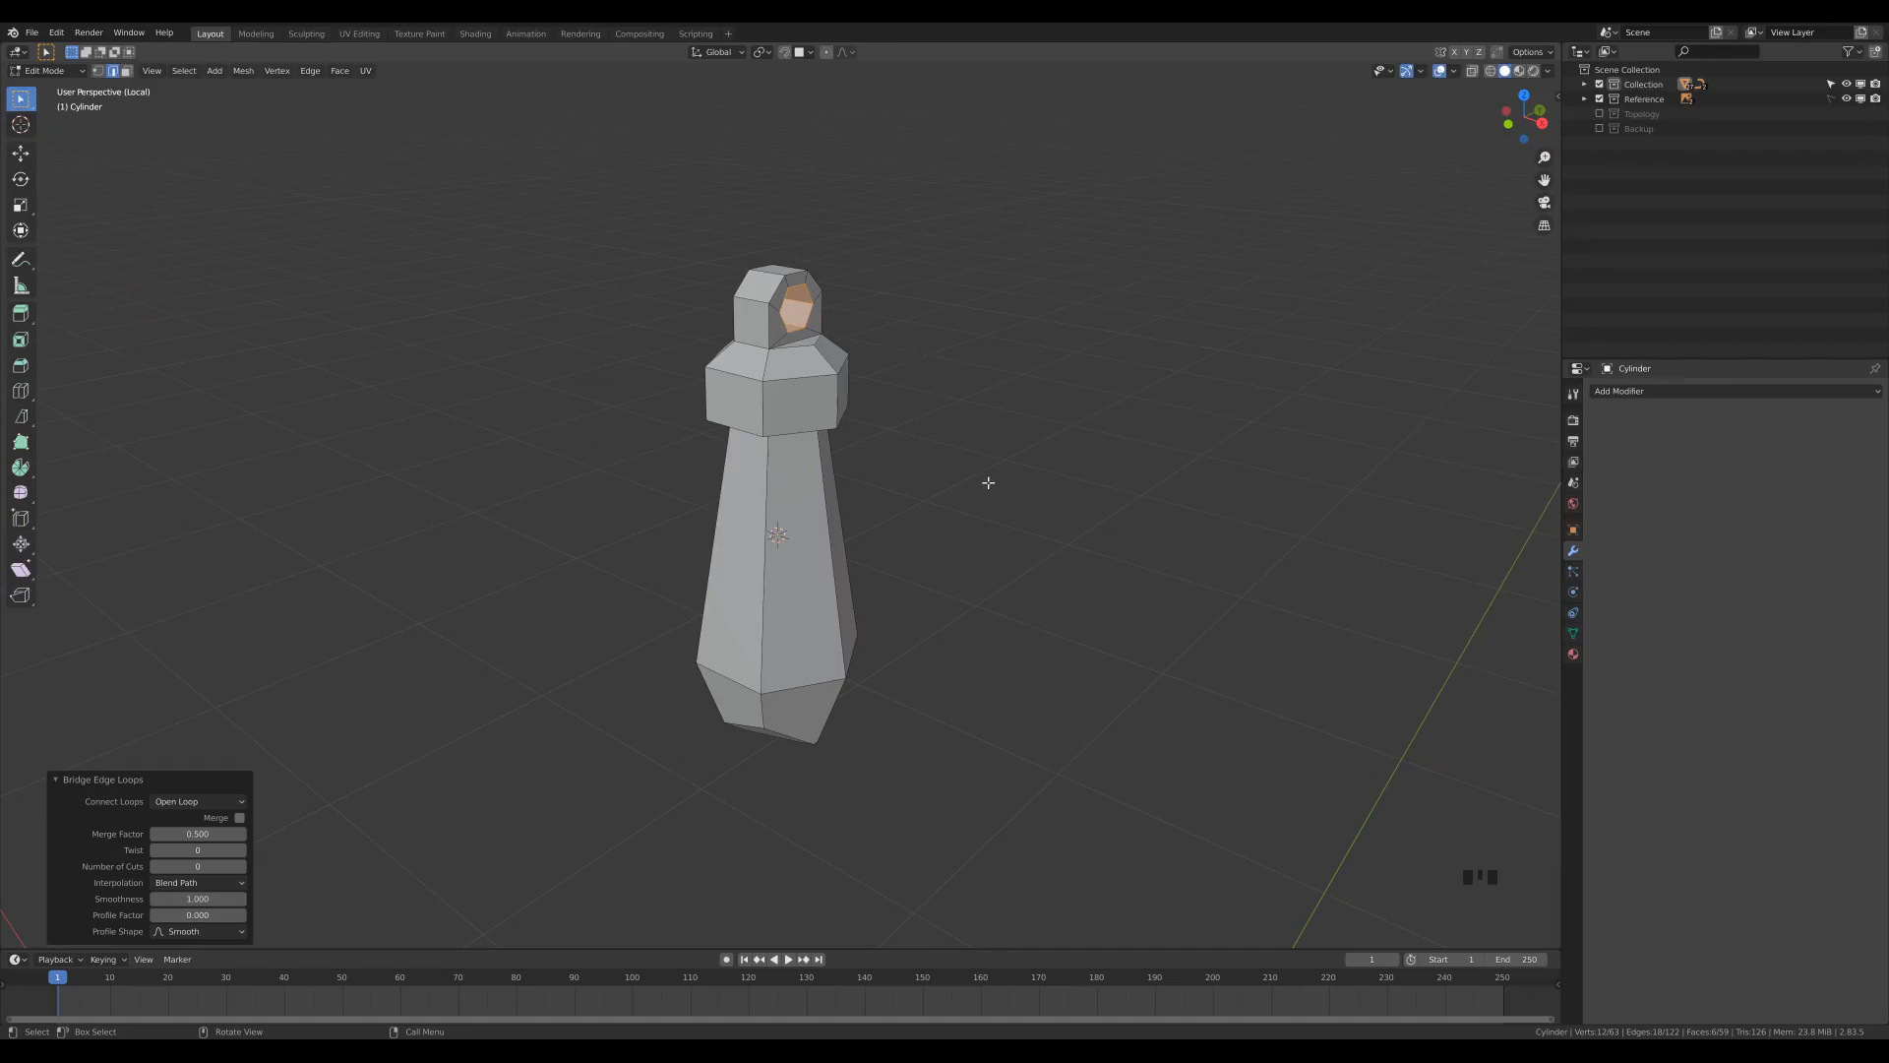
key("KP_1")
scroll(1004, 486, "down", 4)
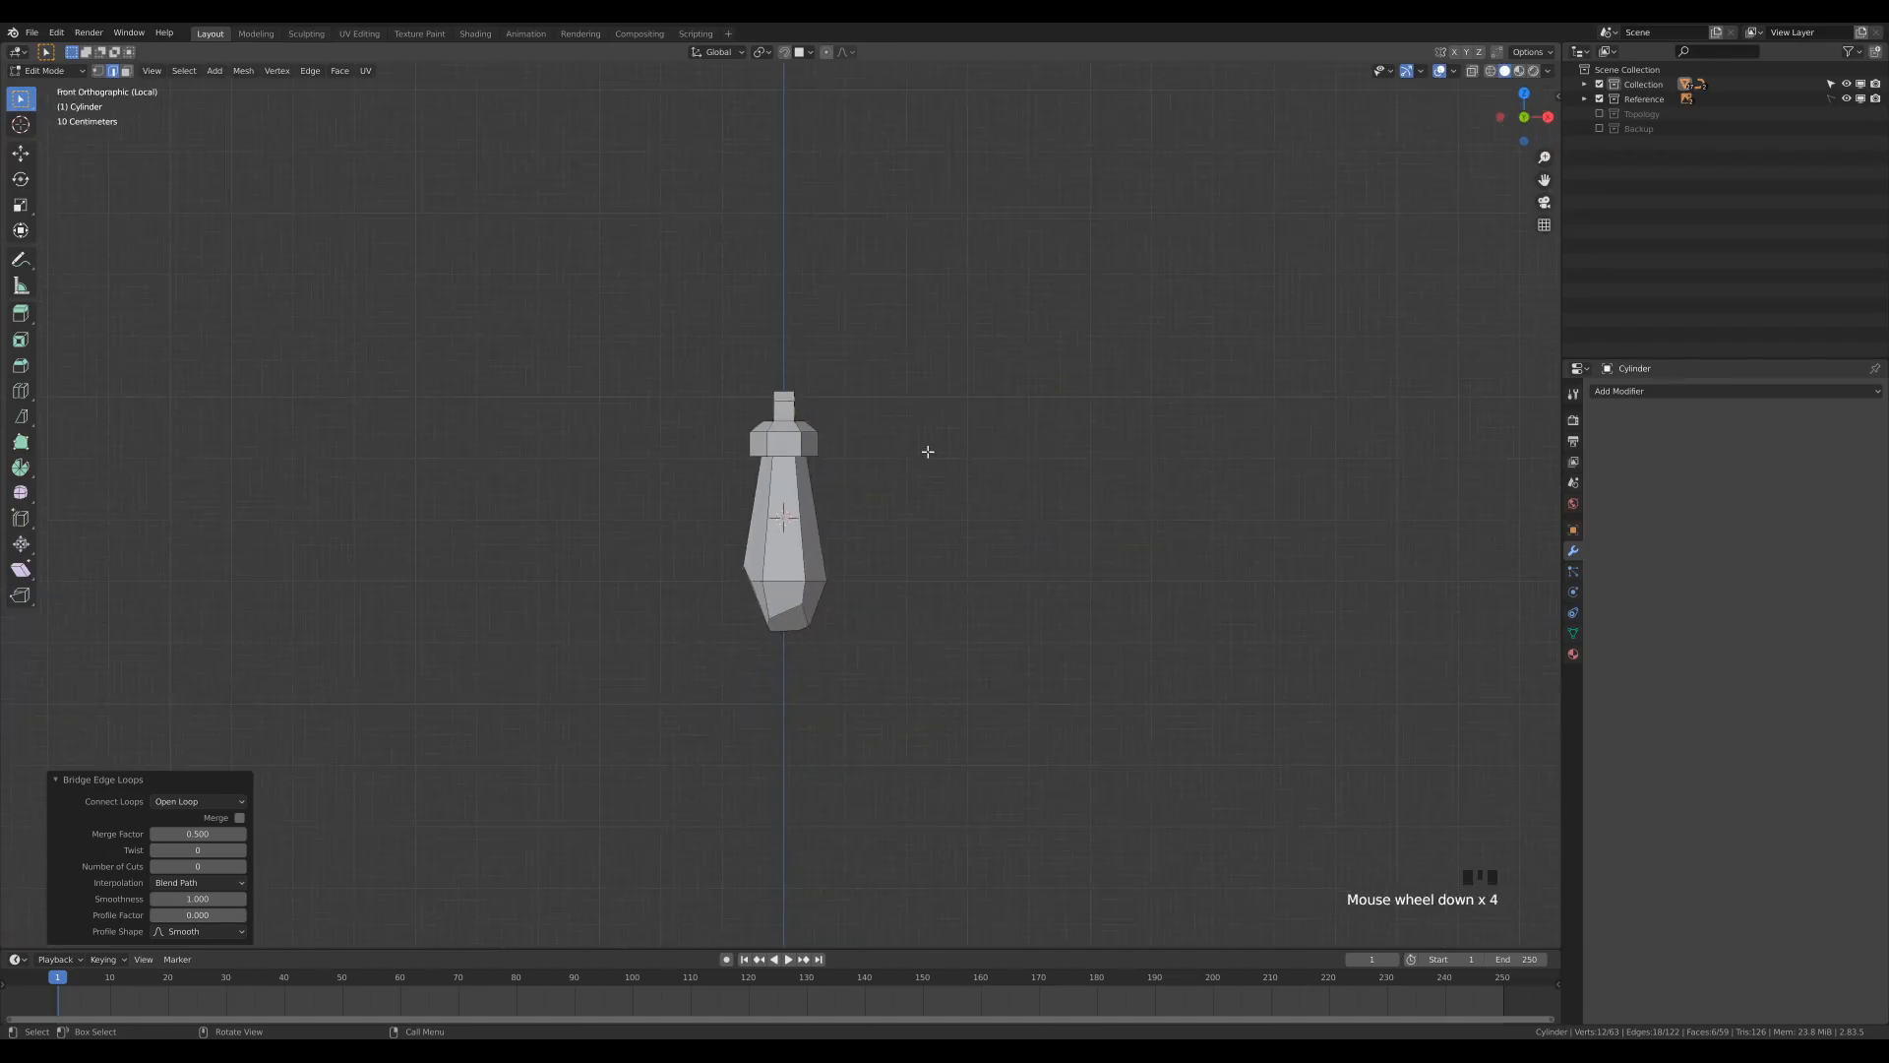
key("z")
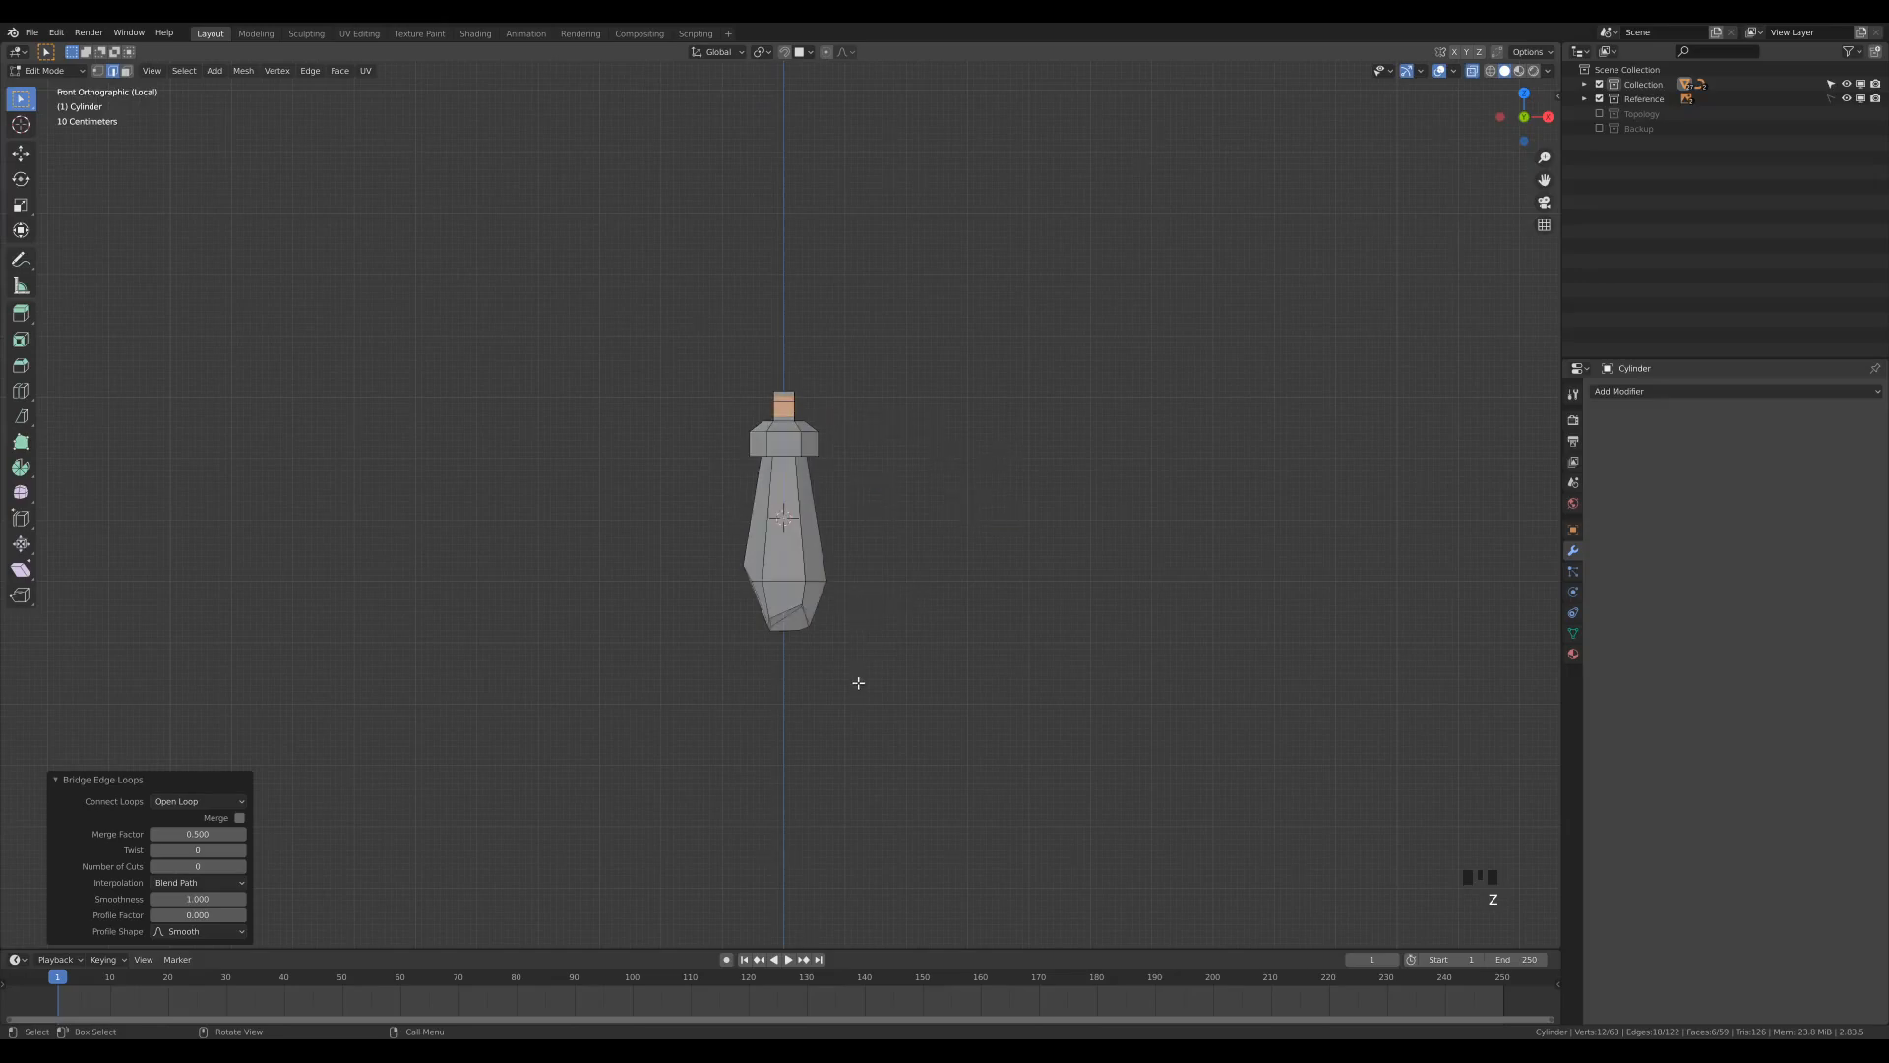
key("1")
left_click_drag(661, 526, 919, 713)
key("g")
left_click(917, 649)
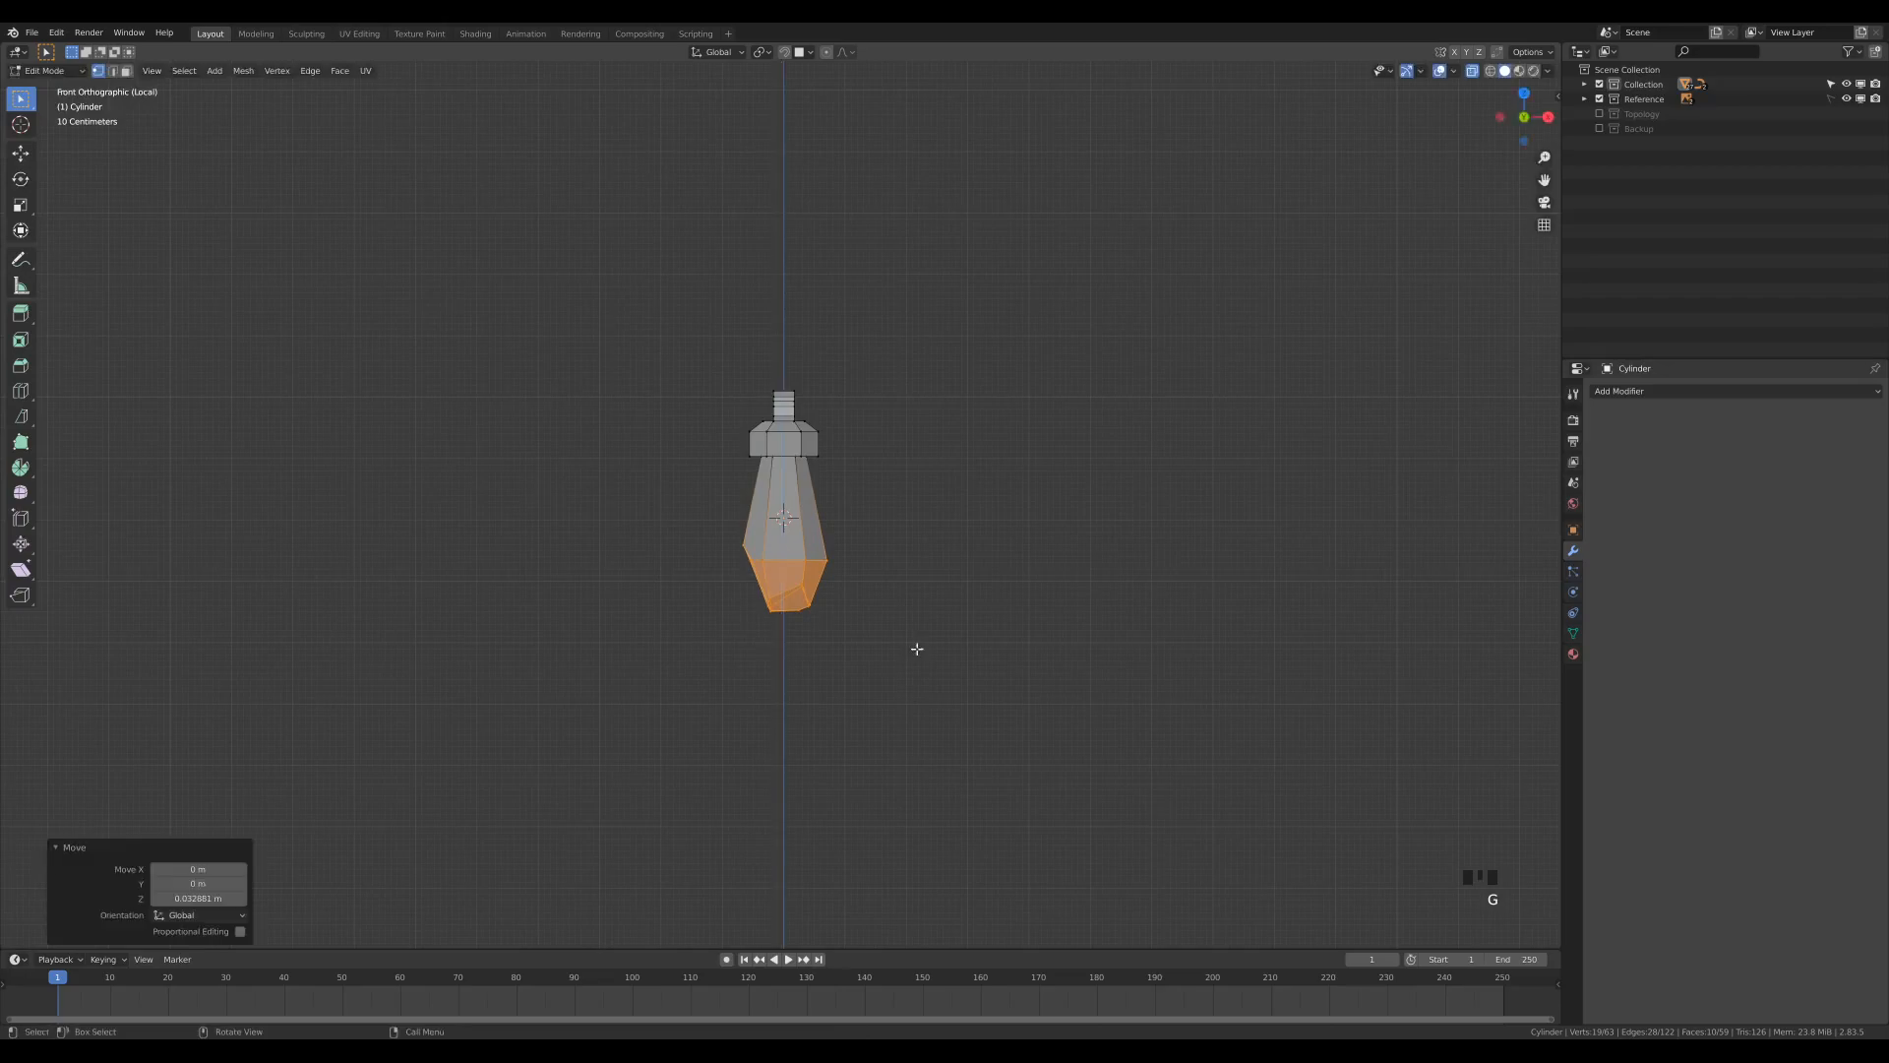
Step: Scale the selected lower end of the crystal uniformly to about 0.855 and return to opaque solid shading
key("s")
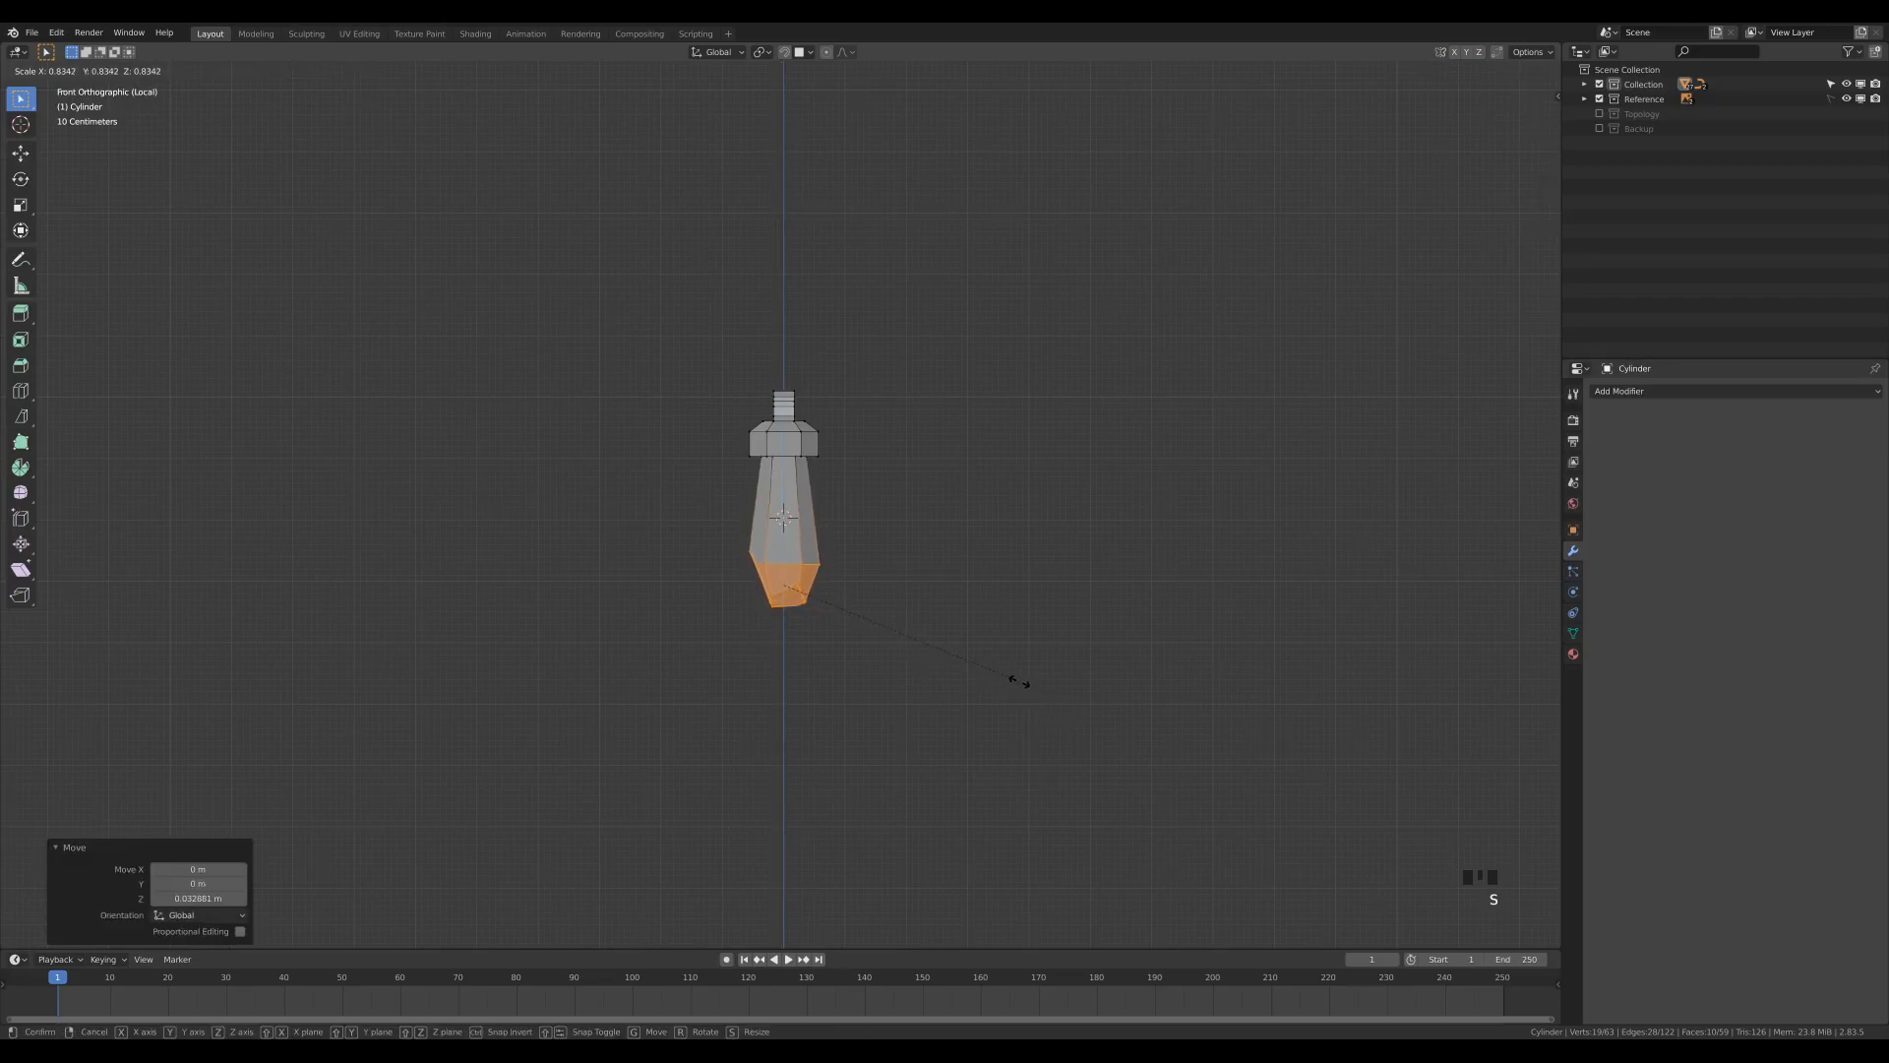
left_click(1024, 683)
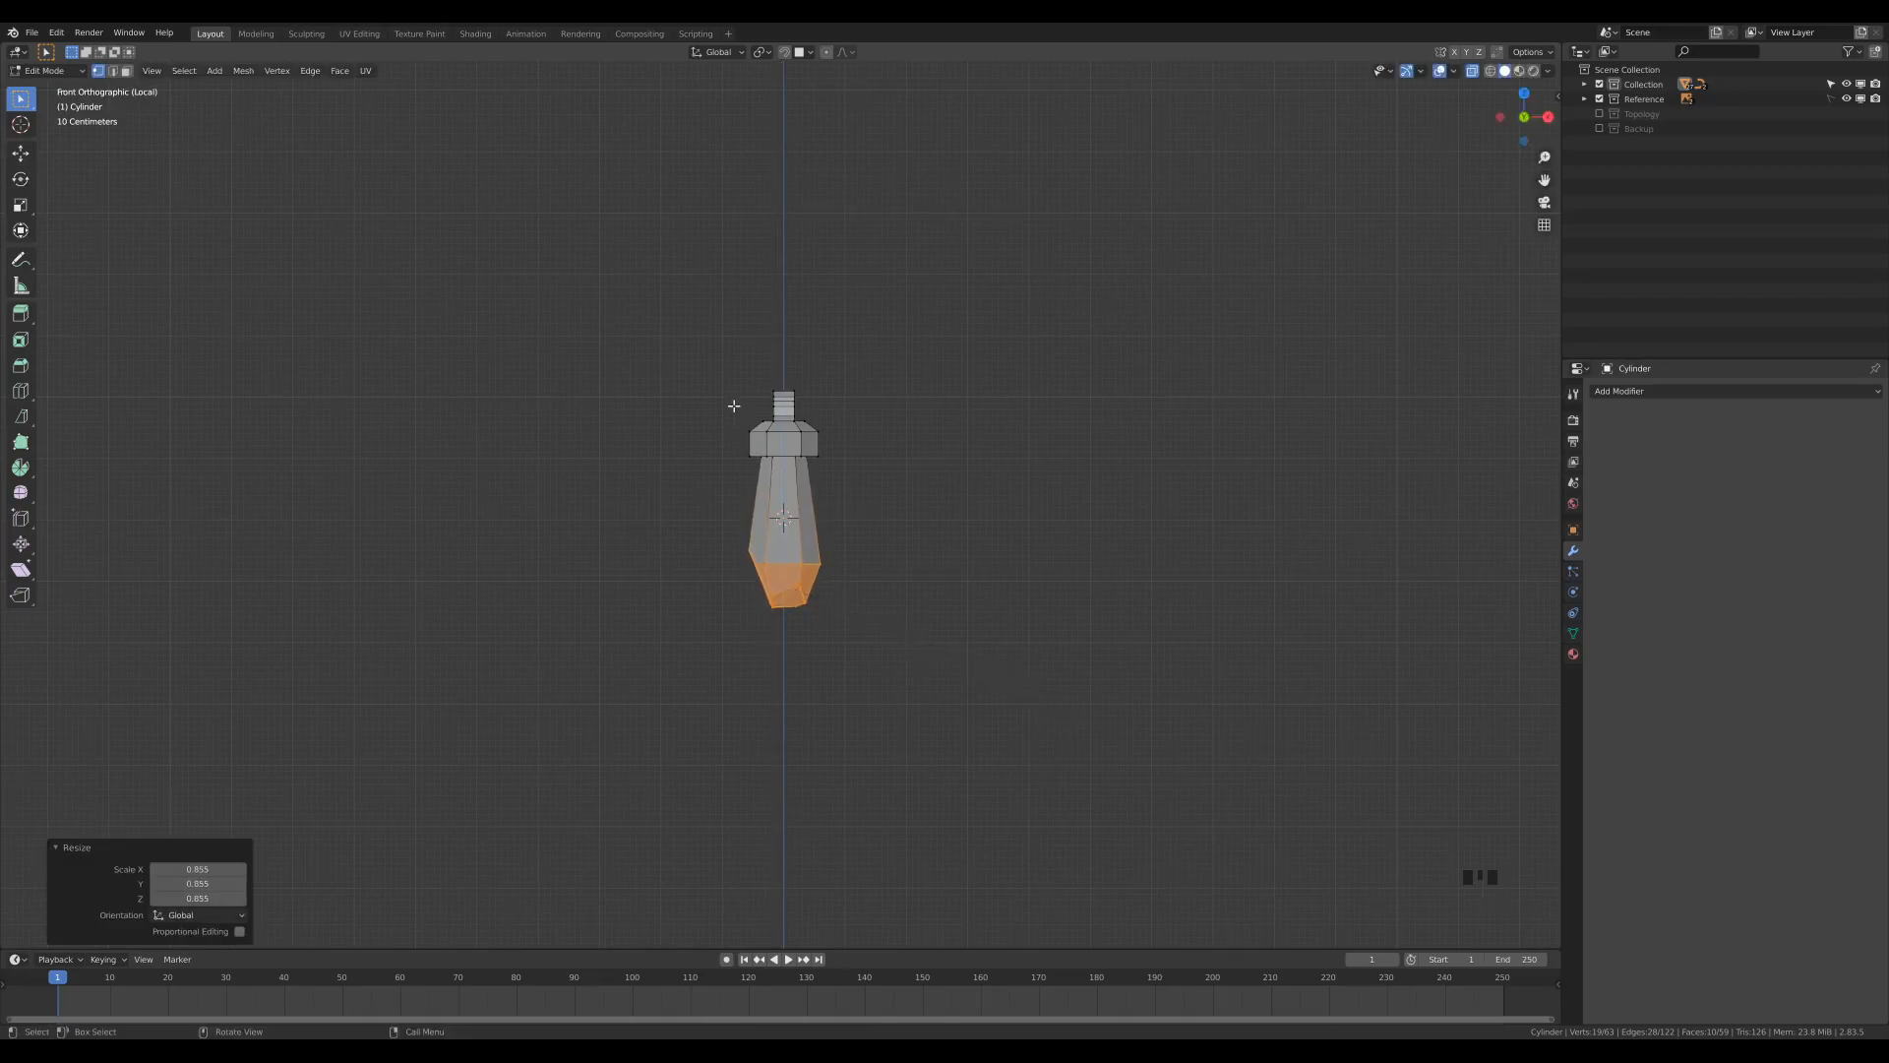
middle_click_drag(983, 423, 886, 523)
scroll(824, 522, "down", 2)
scroll(823, 522, "up", 4)
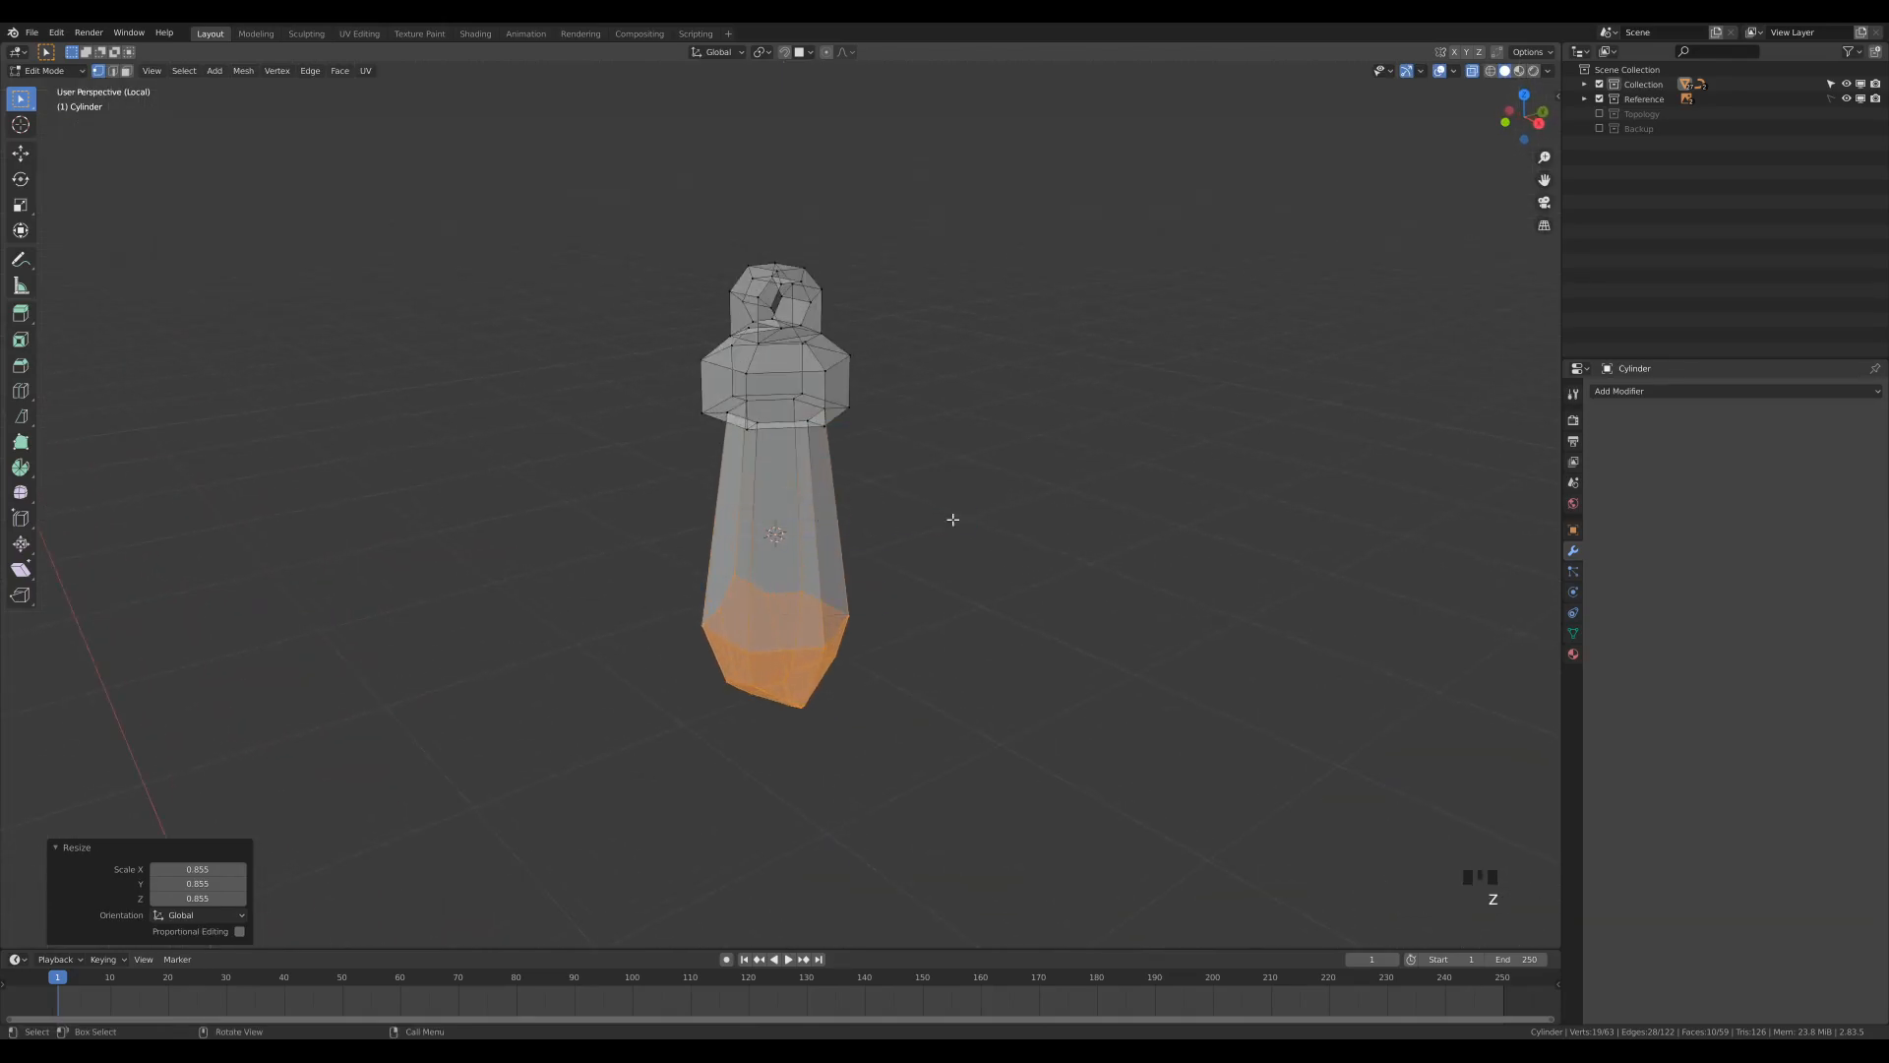
key("z")
left_click(882, 548)
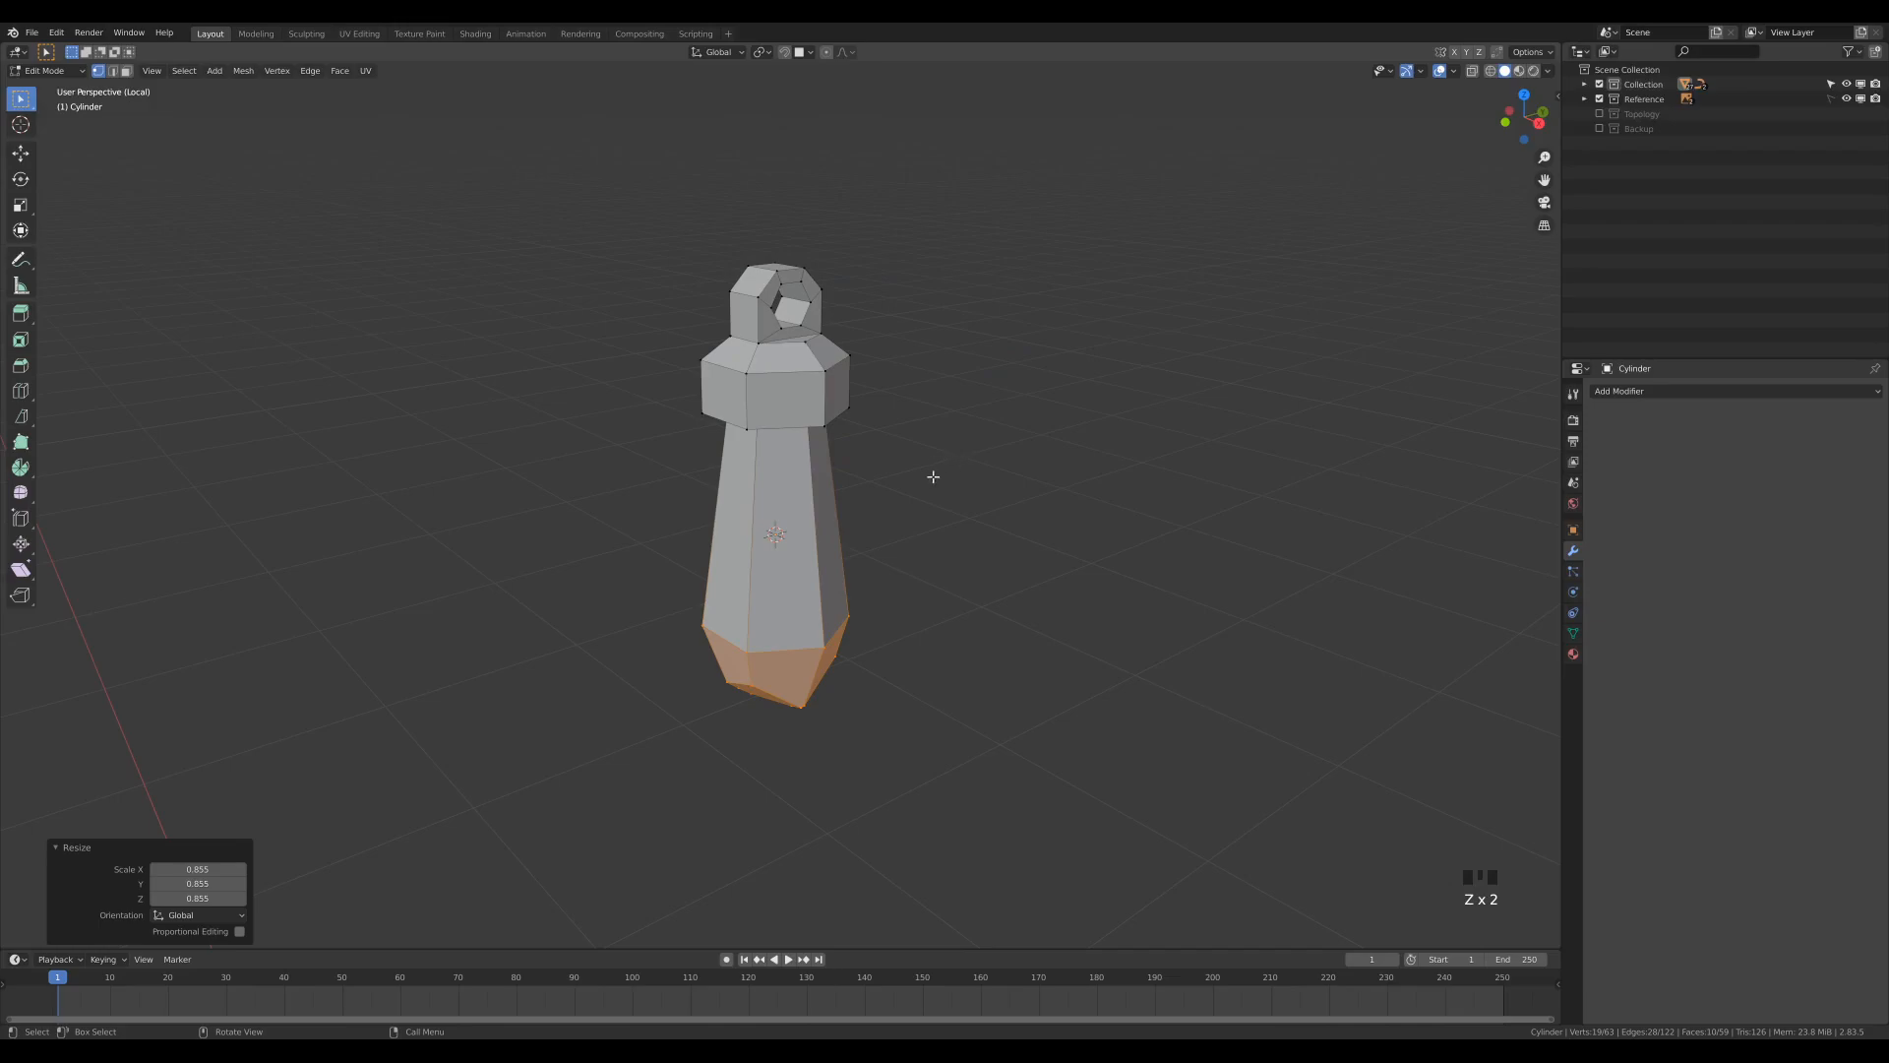
Step: In Object Mode, add a Bevel modifier to the pendant with 2 segments and the outer miter set to Arc
key("Tab")
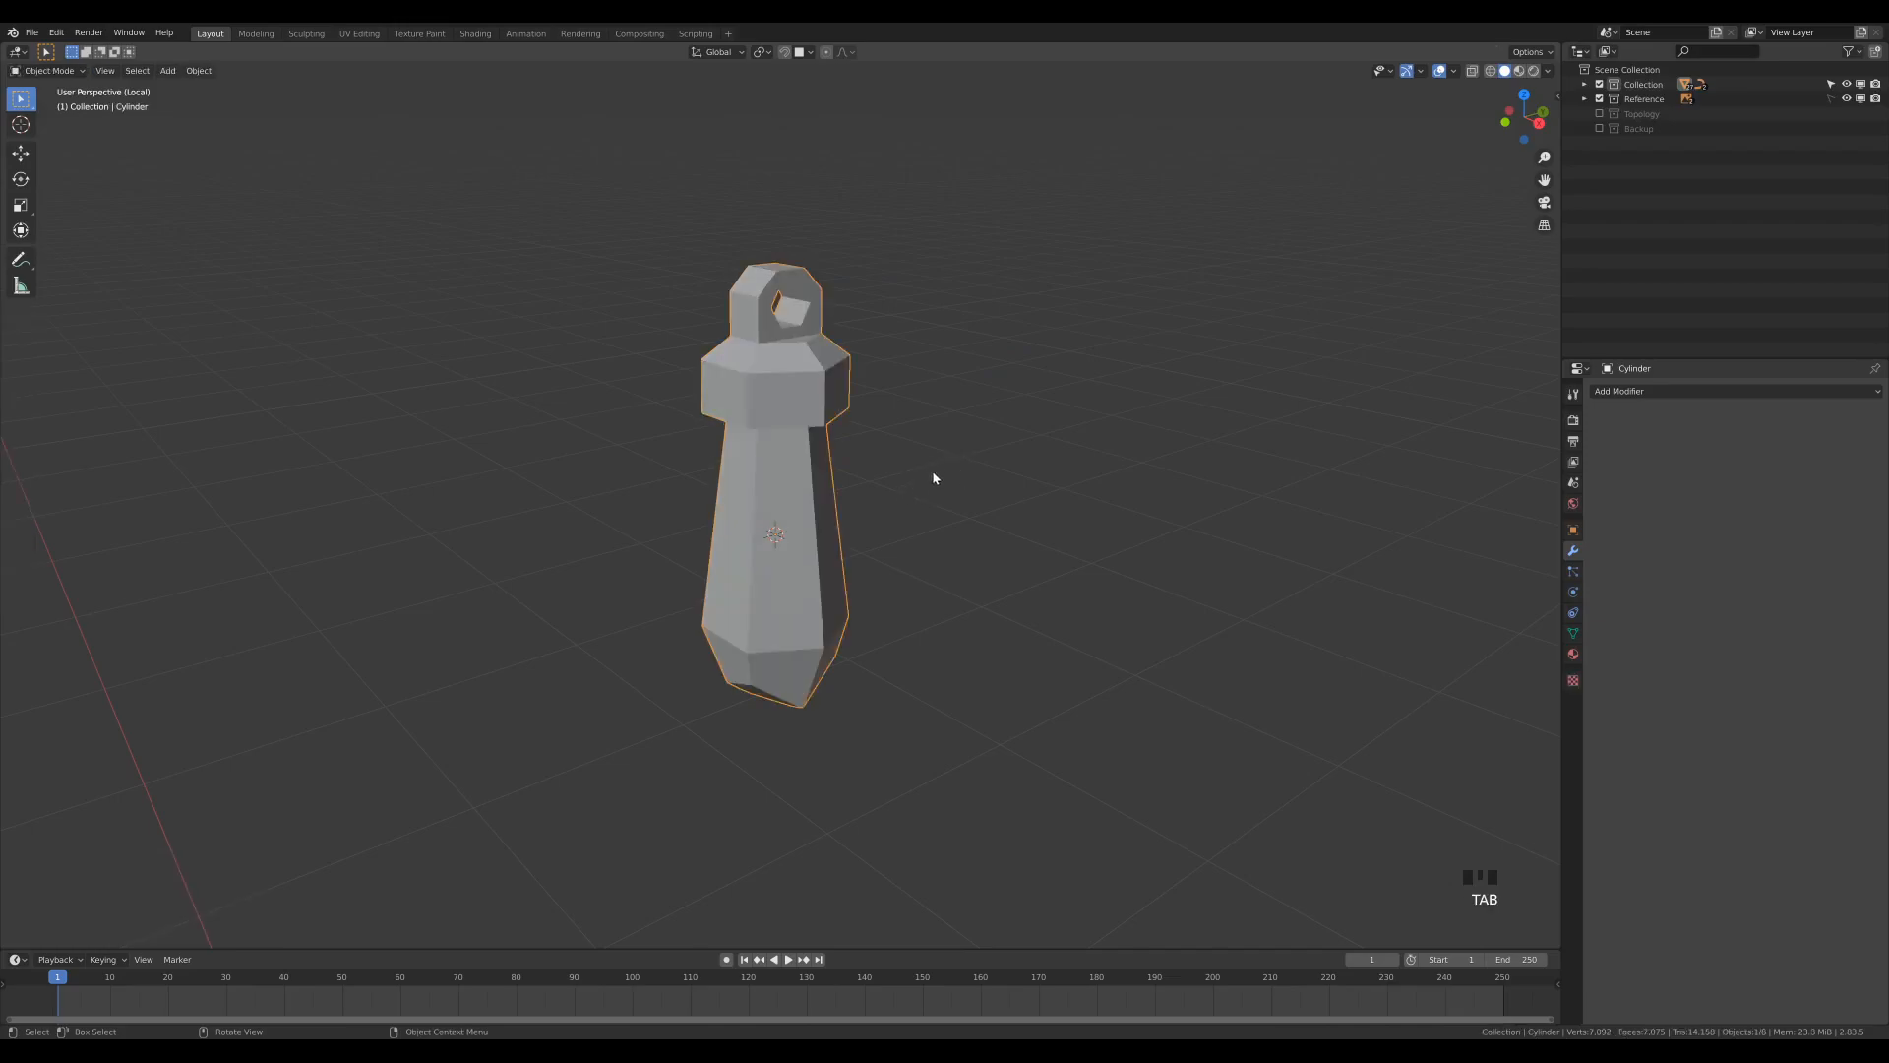
left_click(1633, 391)
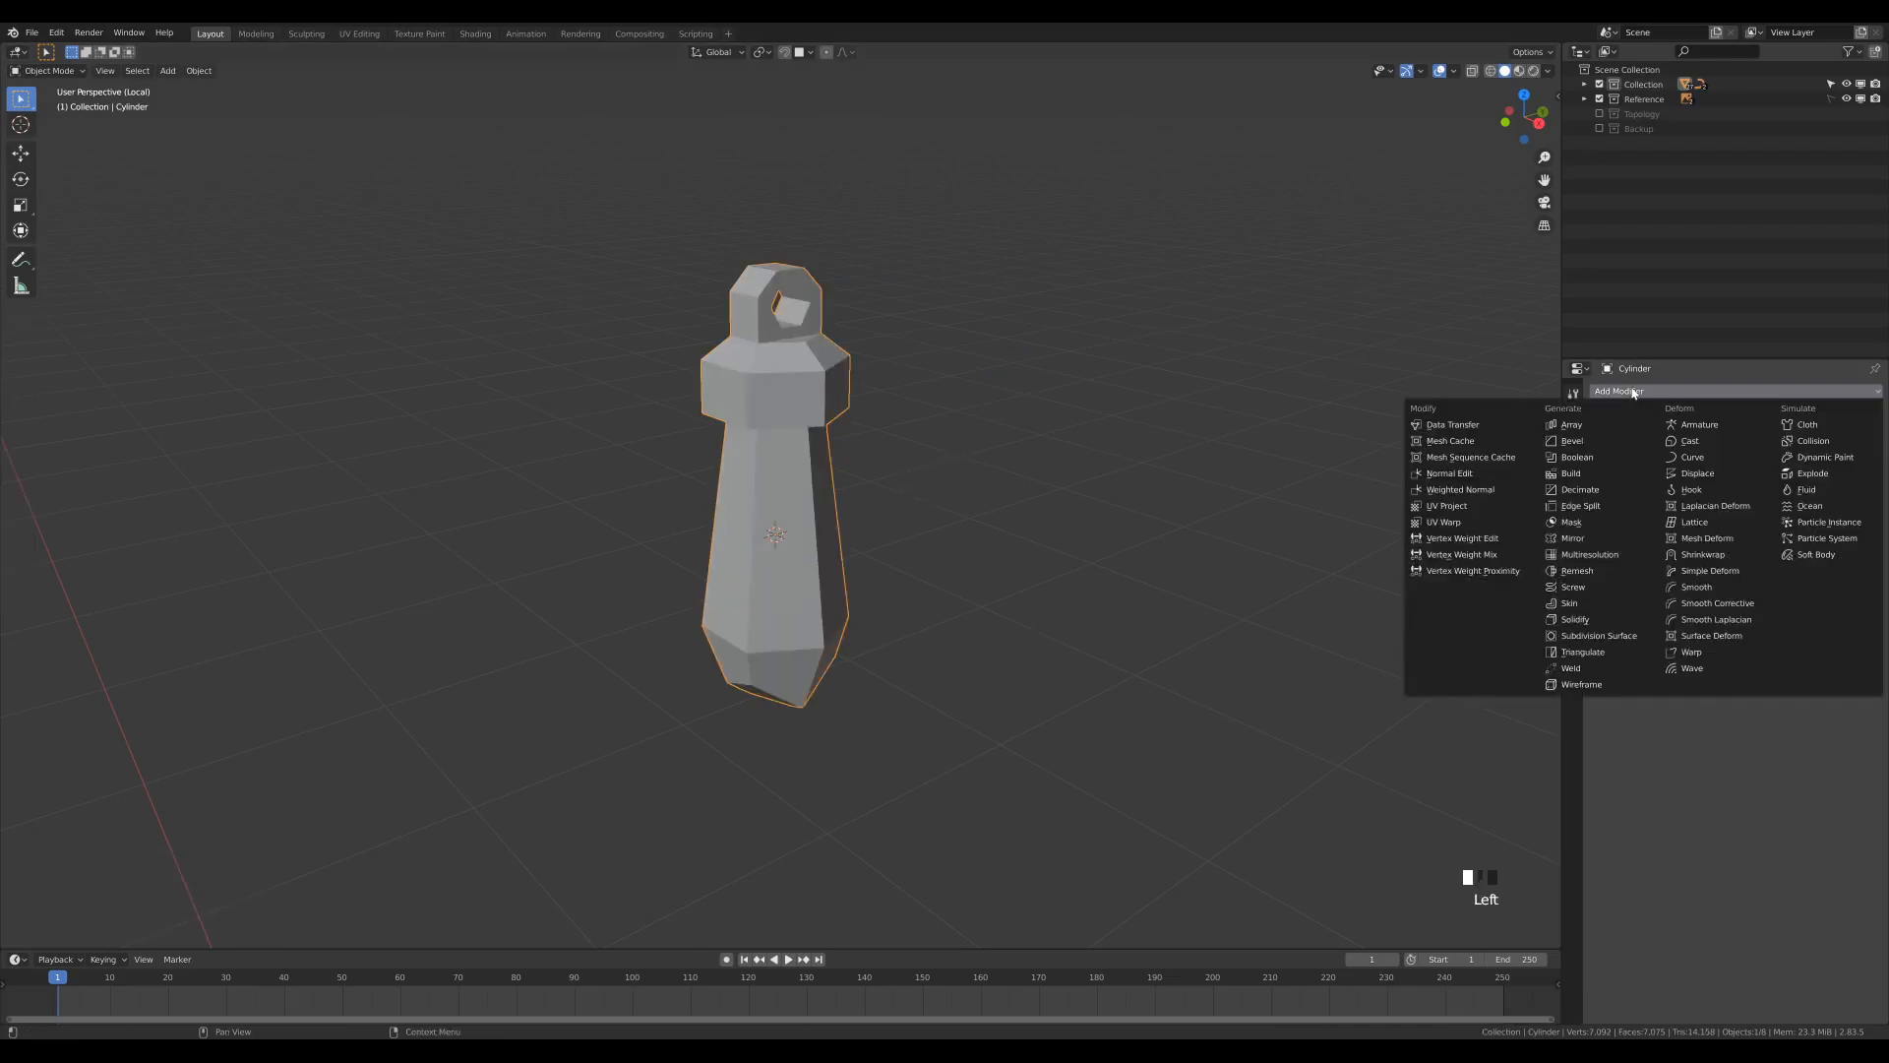
left_click(1573, 440)
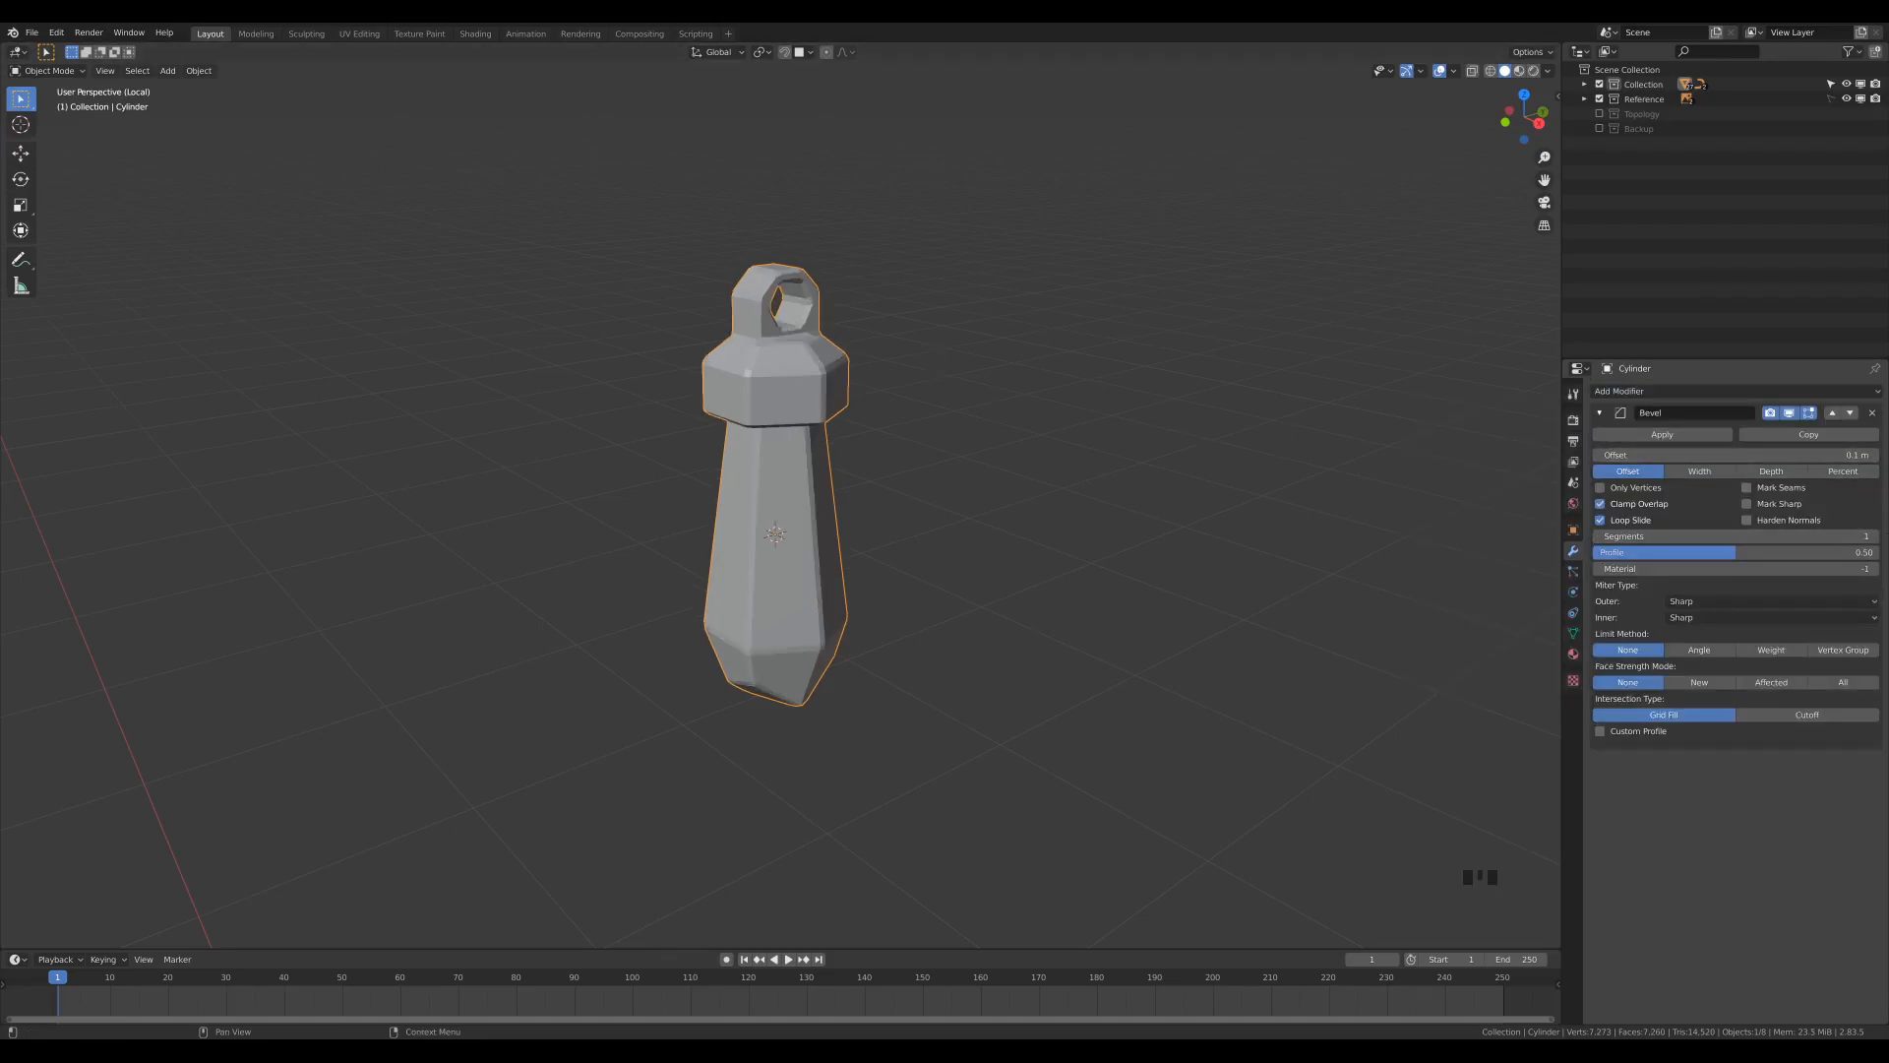
left_click(1875, 536)
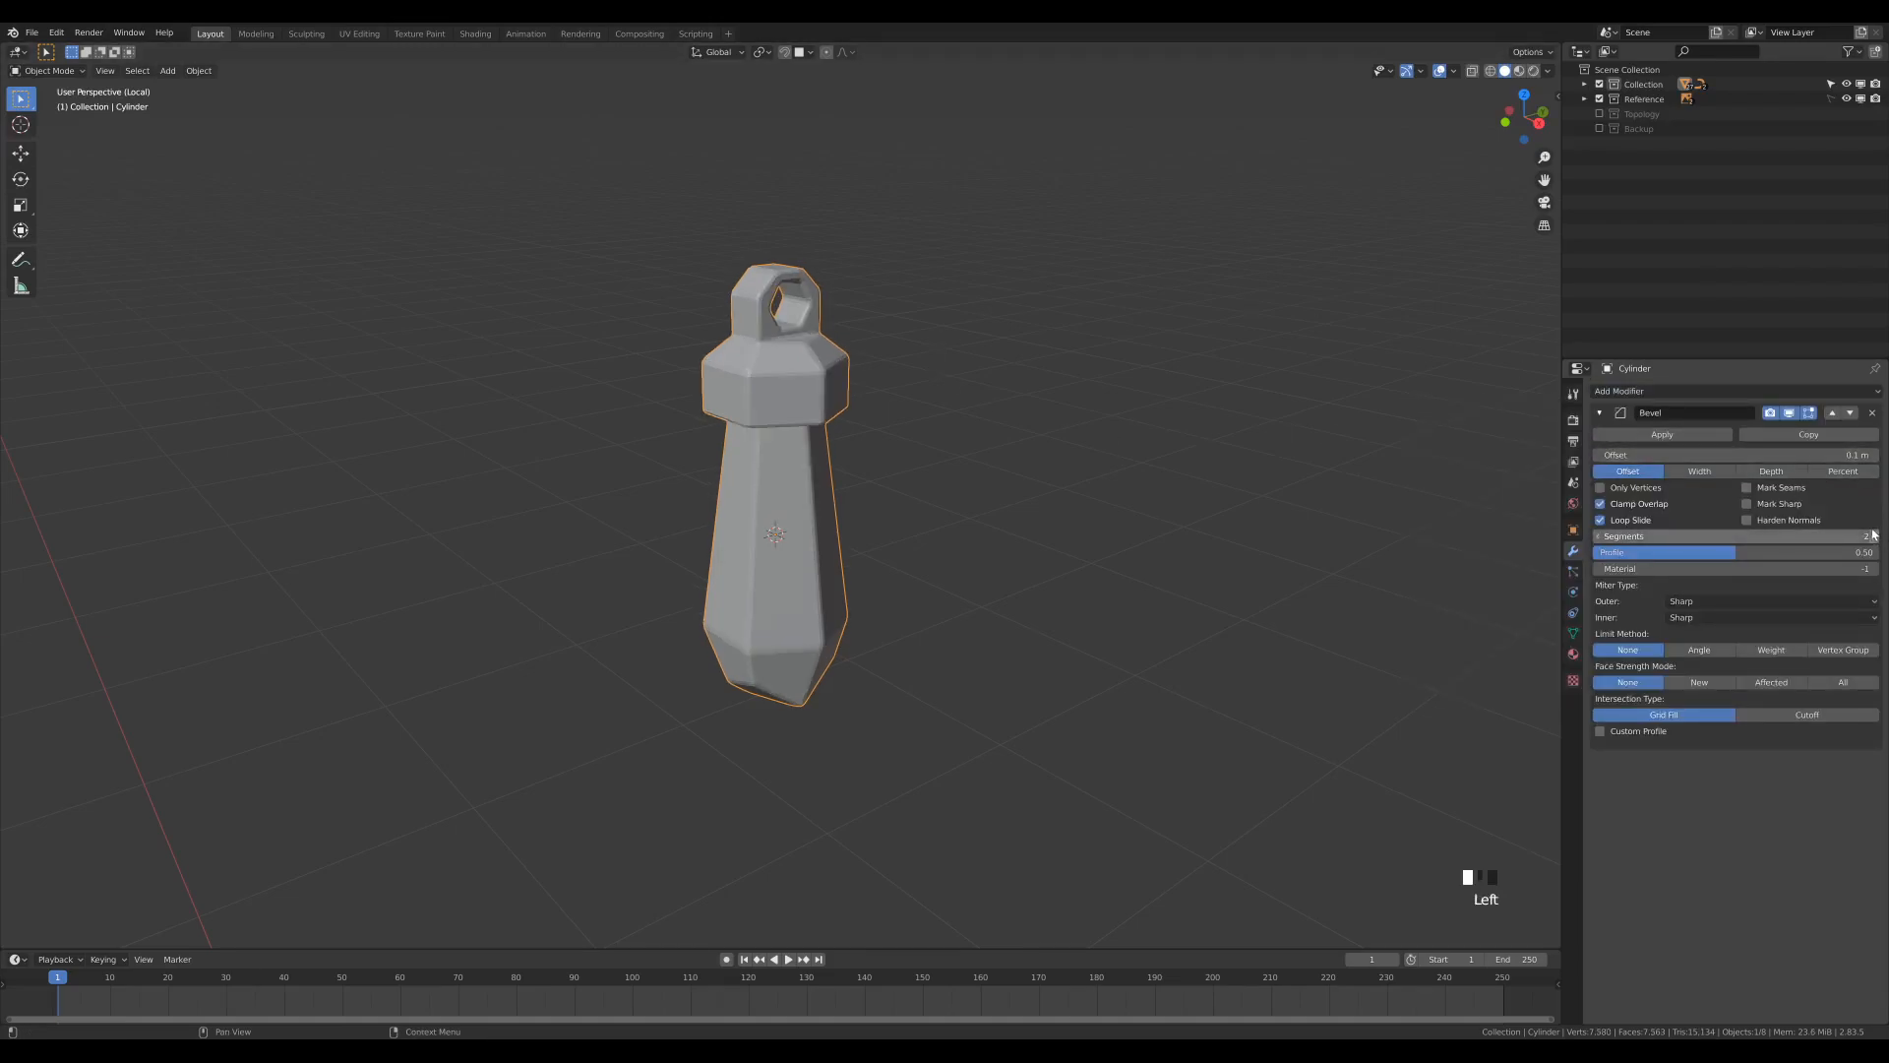
left_click(1708, 602)
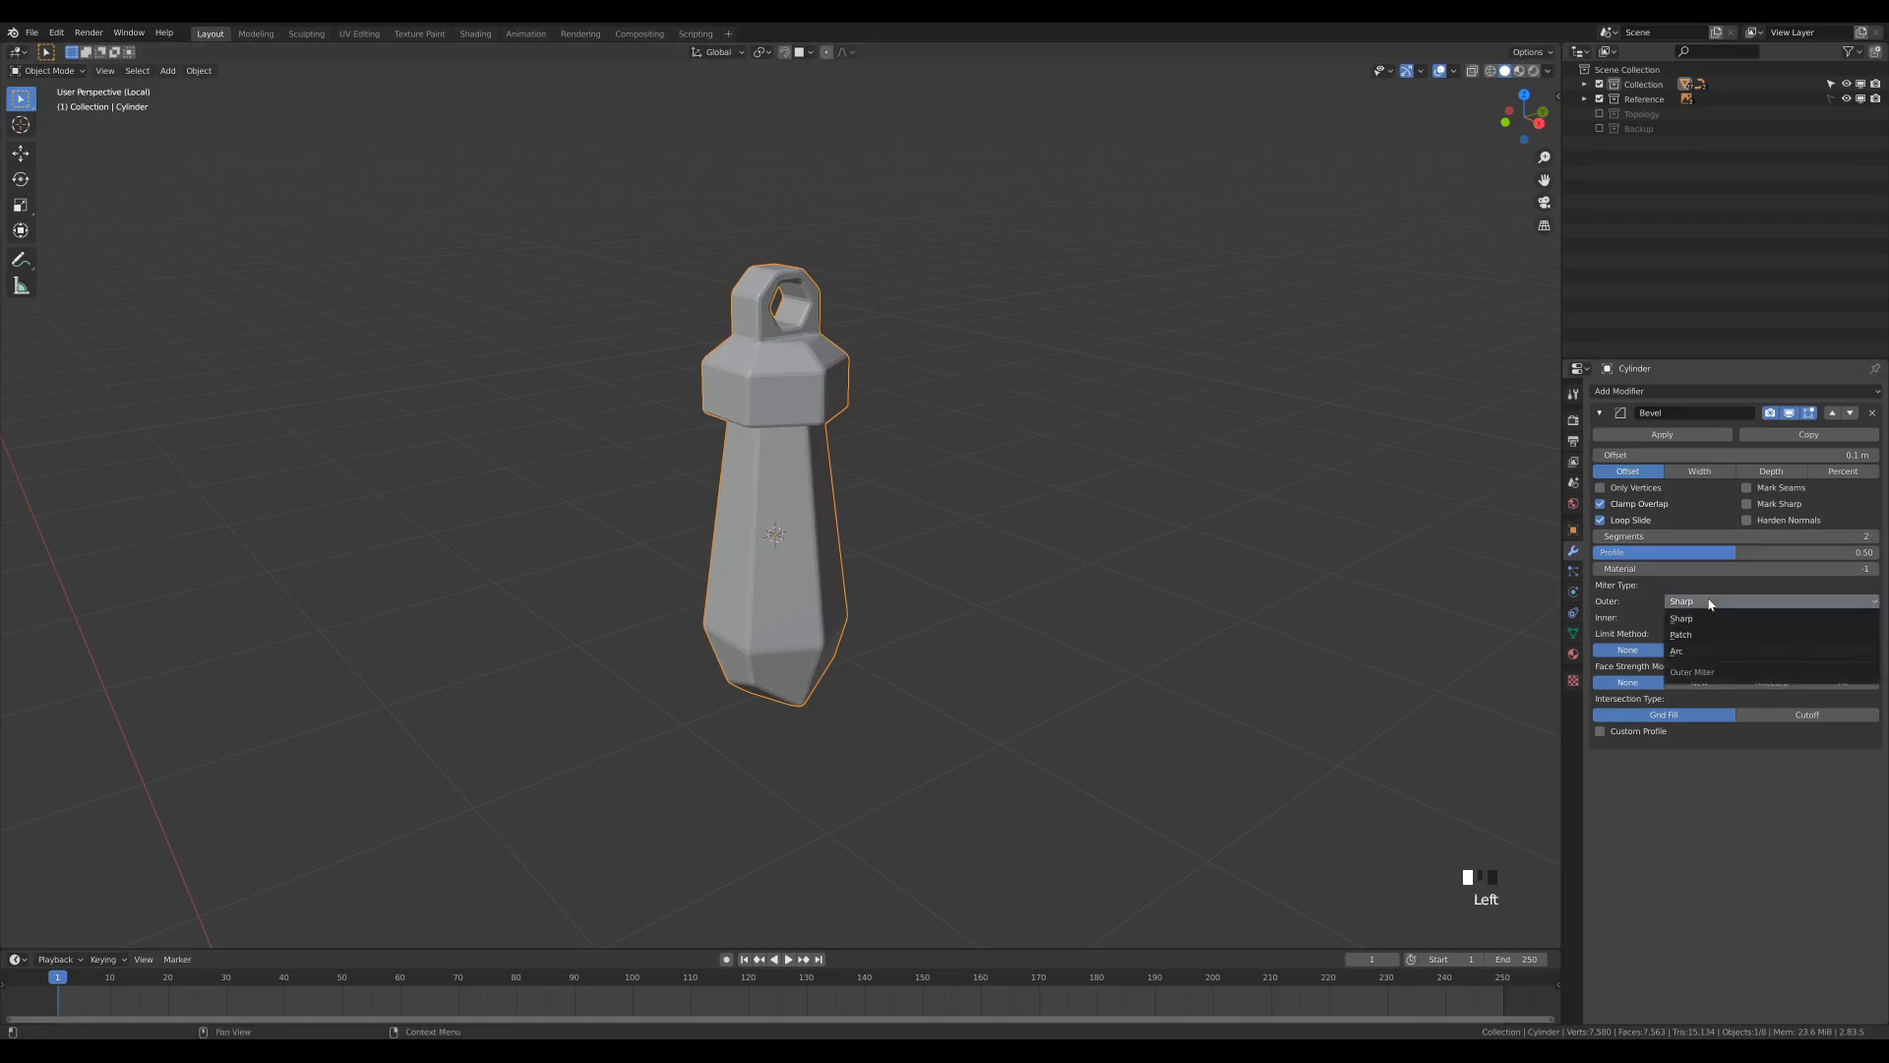
left_click(1694, 651)
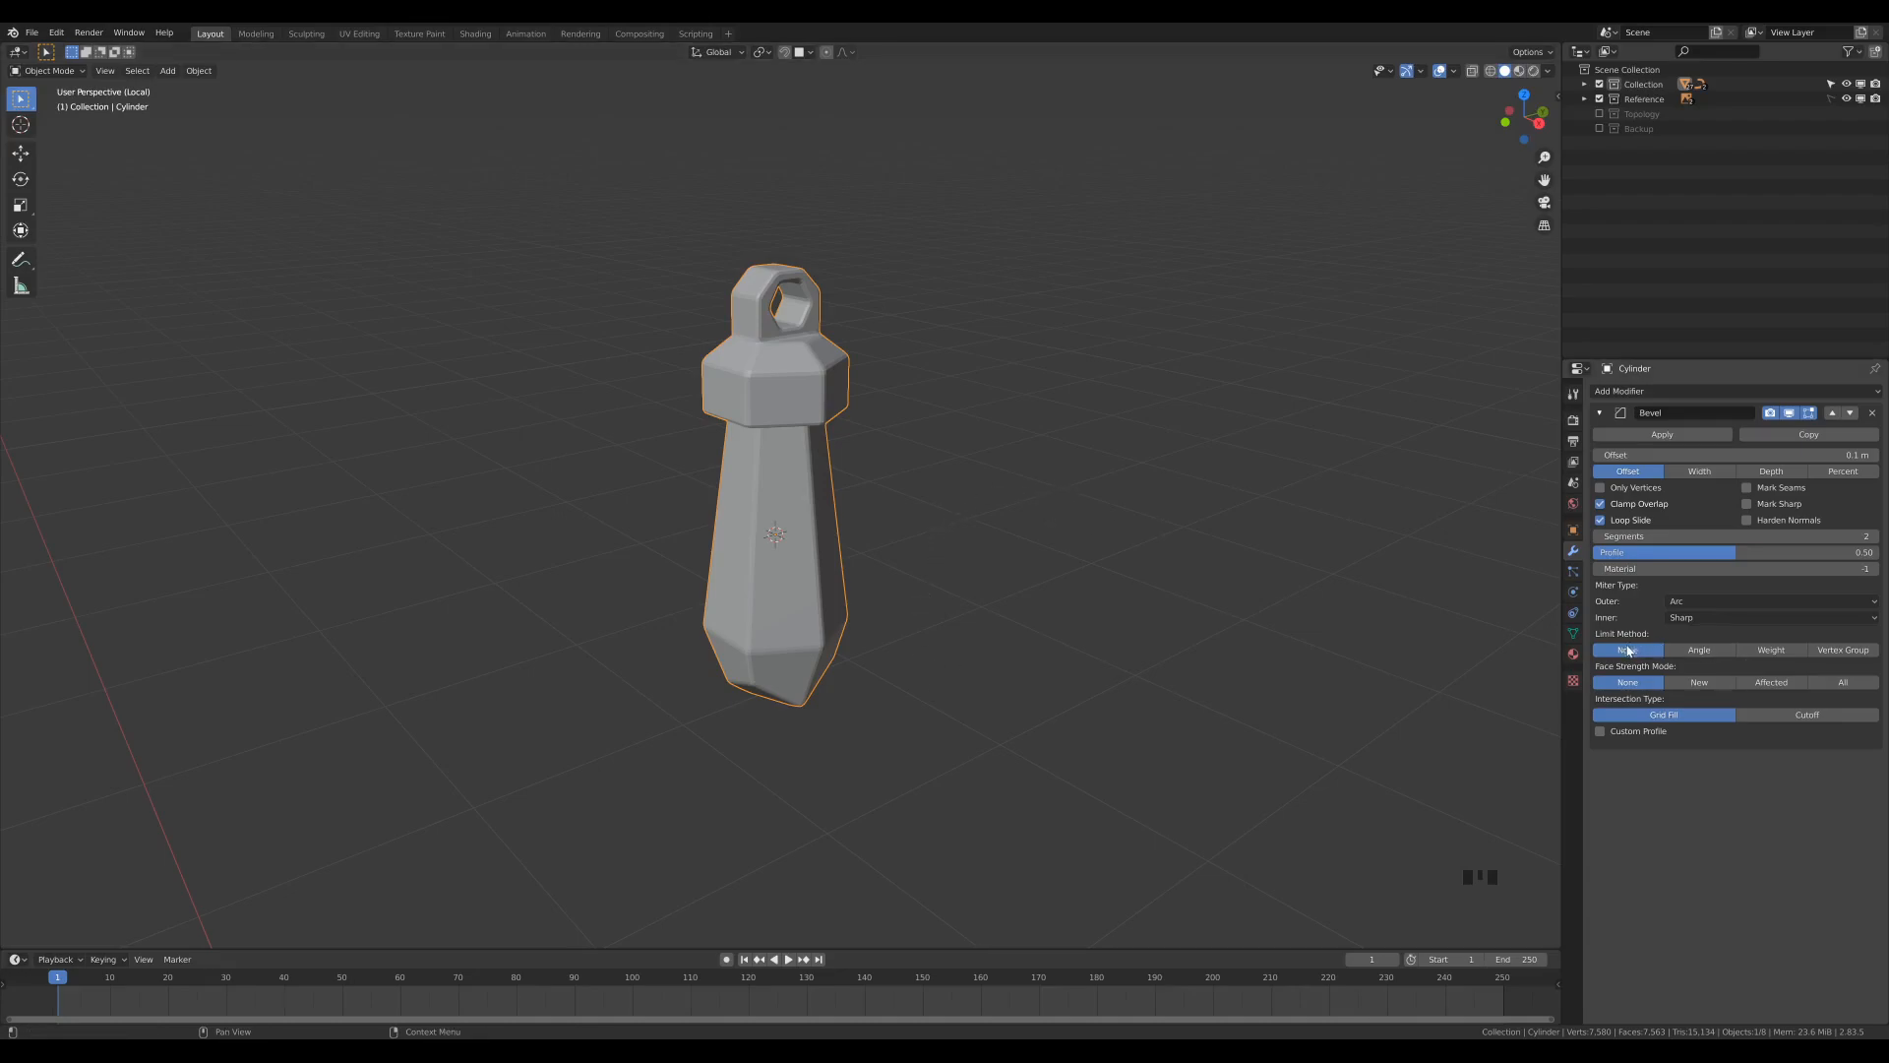
Step: Inspect the bevelled hanging loop up close and set the Bevel modifier's limit method to Weight
middle_click_drag(962, 366, 1041, 476, "shift")
scroll(1004, 288, "up", 5)
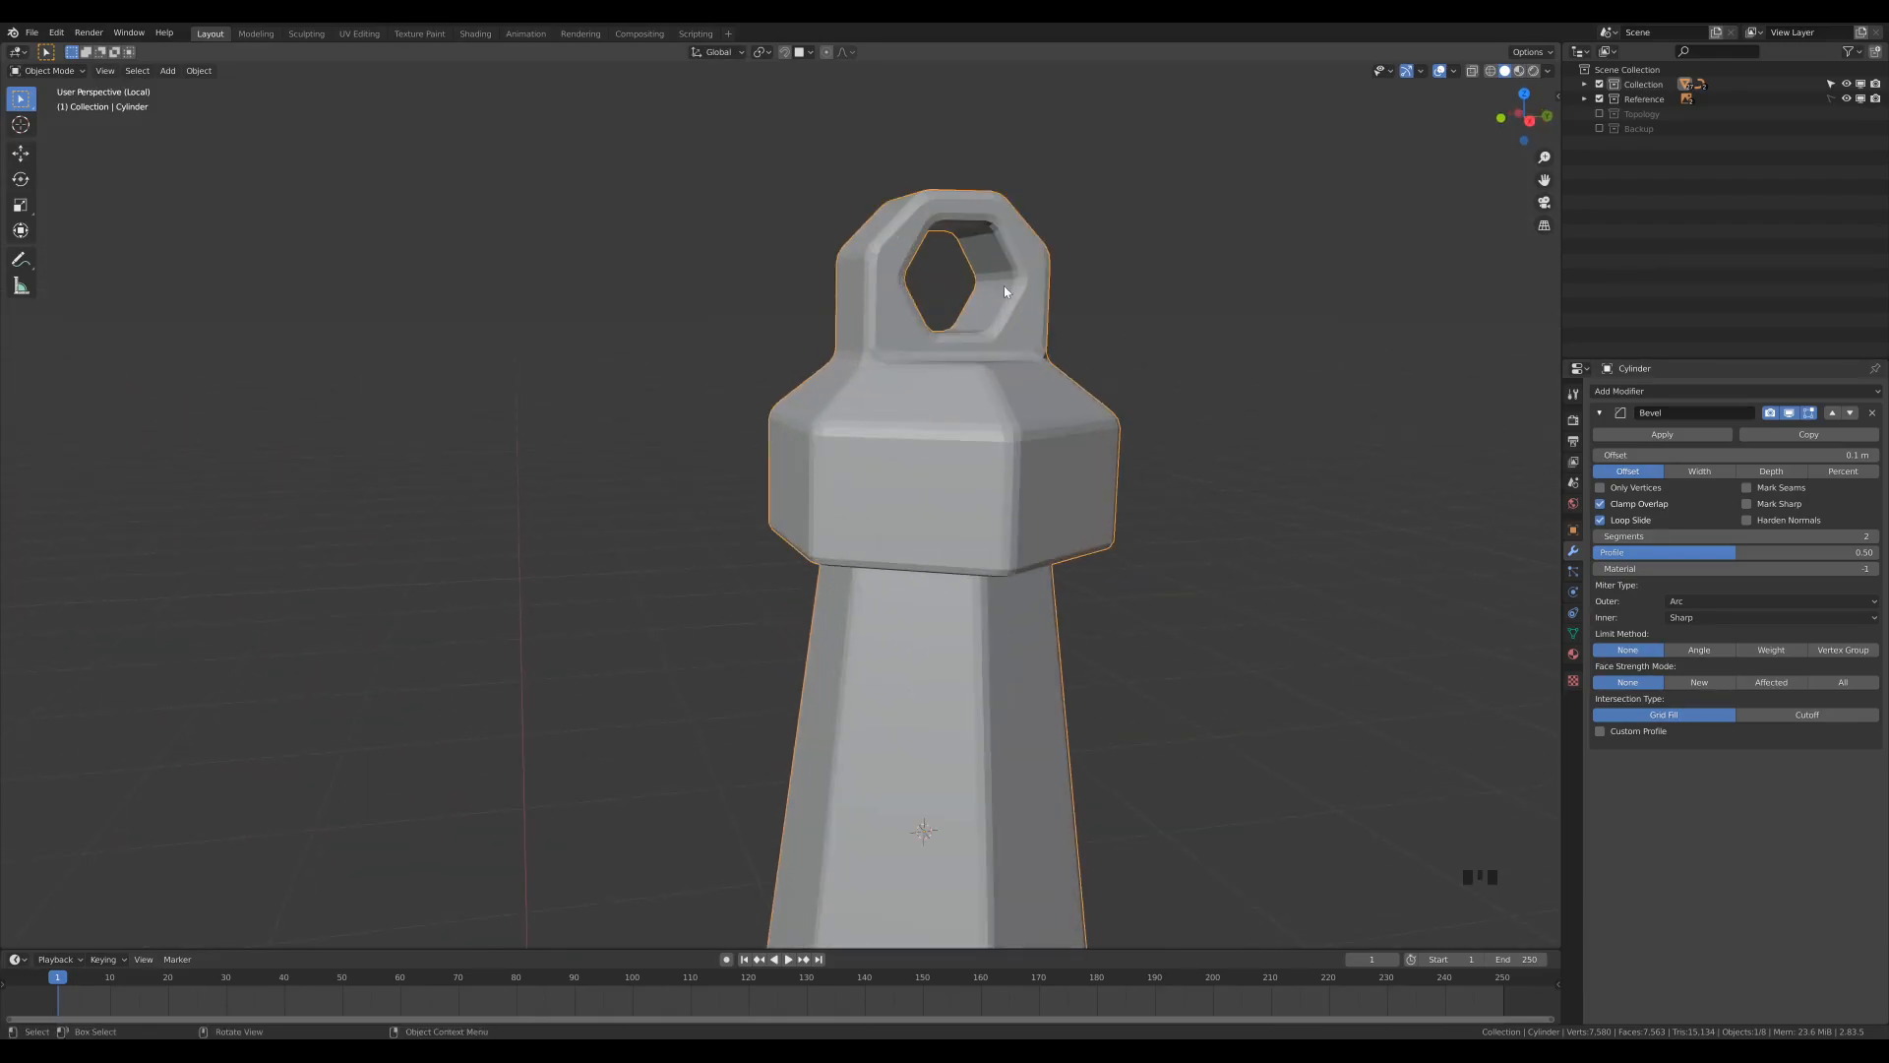
scroll(1063, 430, "down", 3)
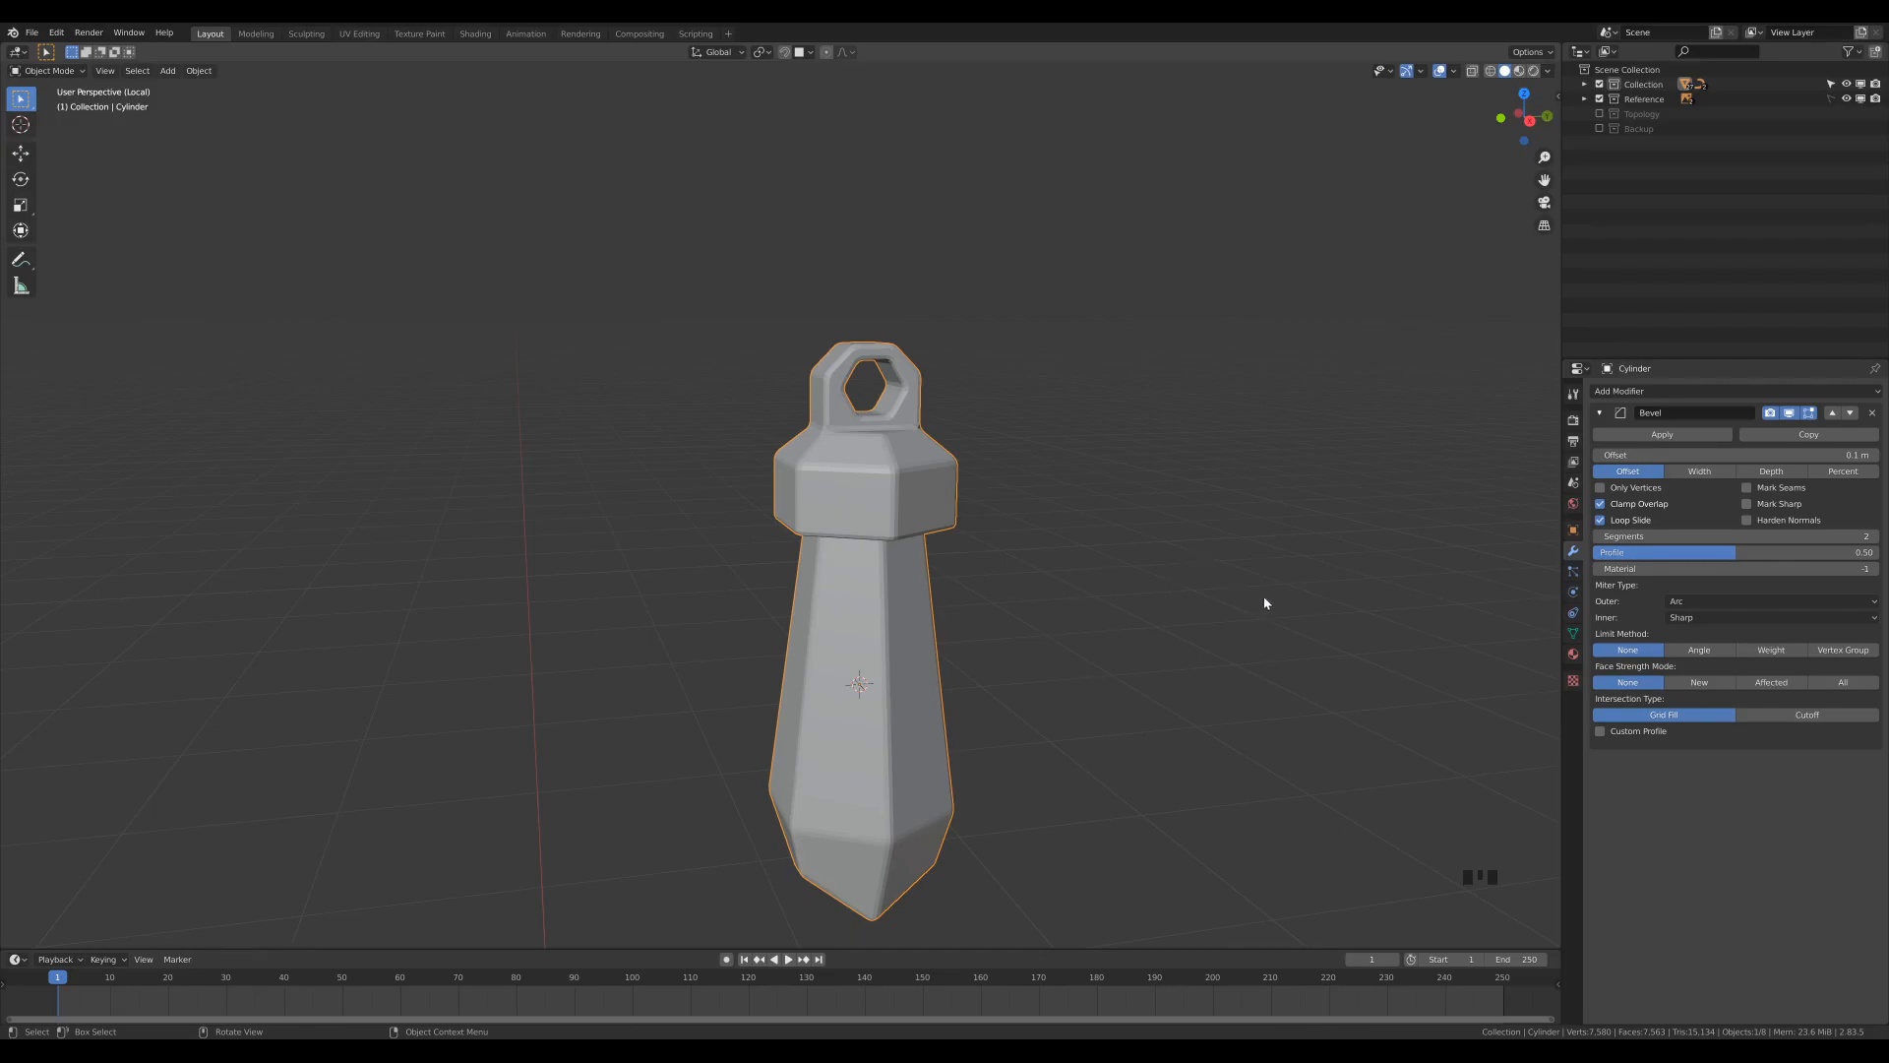
left_click(1771, 650)
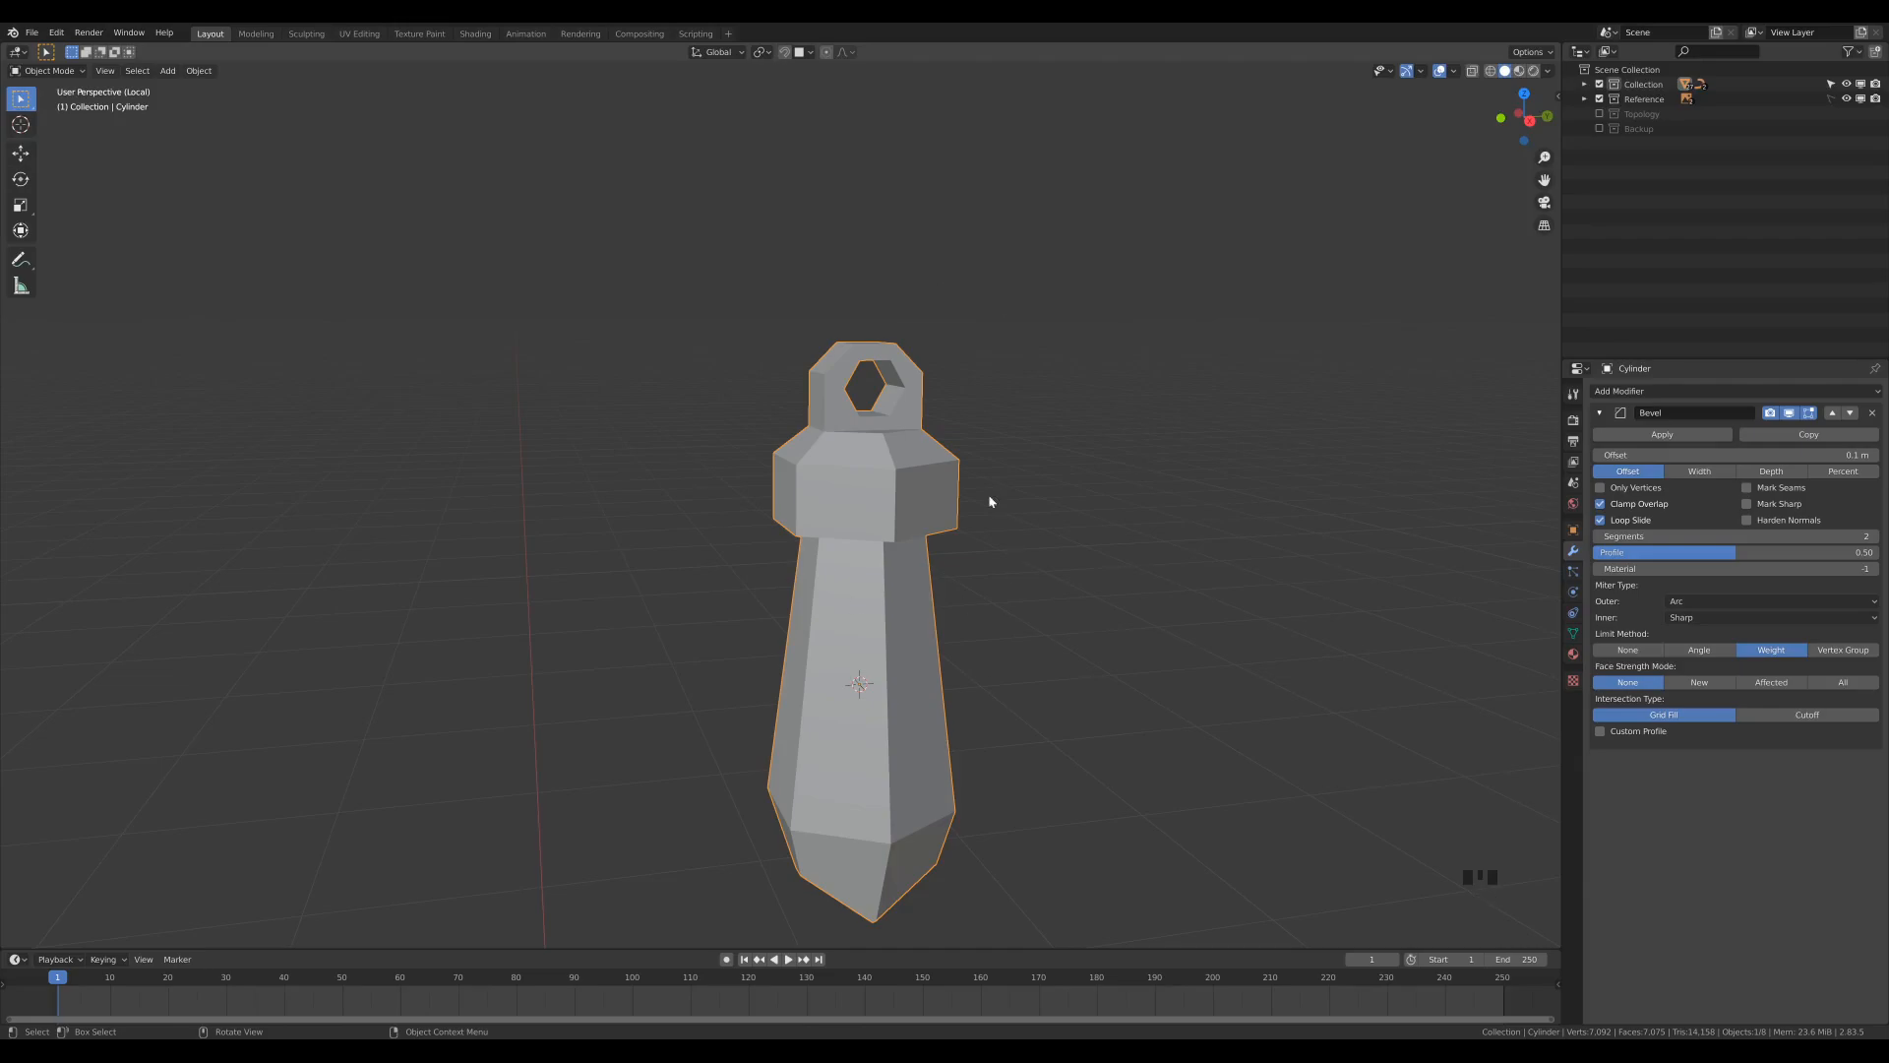
middle_click_drag(1092, 573, 1128, 523)
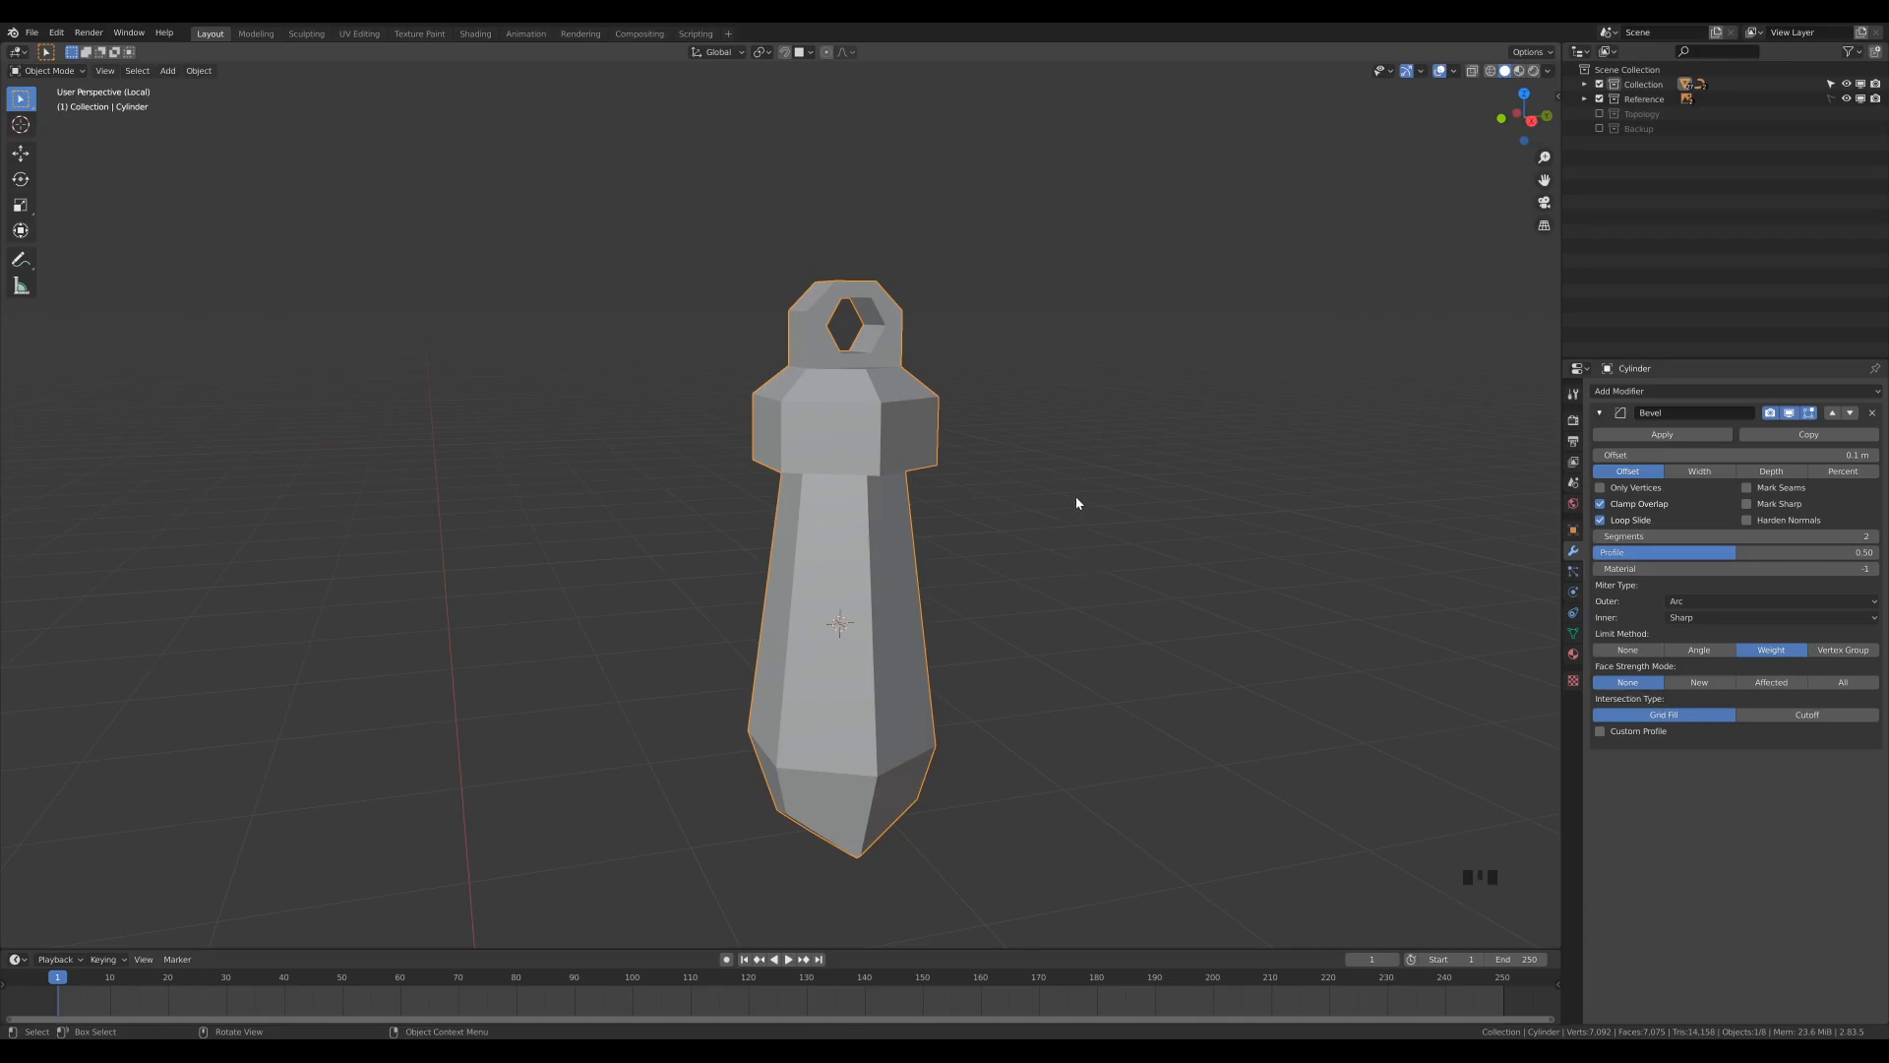
Step: Select the entire pendant mesh, set its edges' mean bevel weight to 1.00, and check the bevelled result in Object Mode
key("Tab")
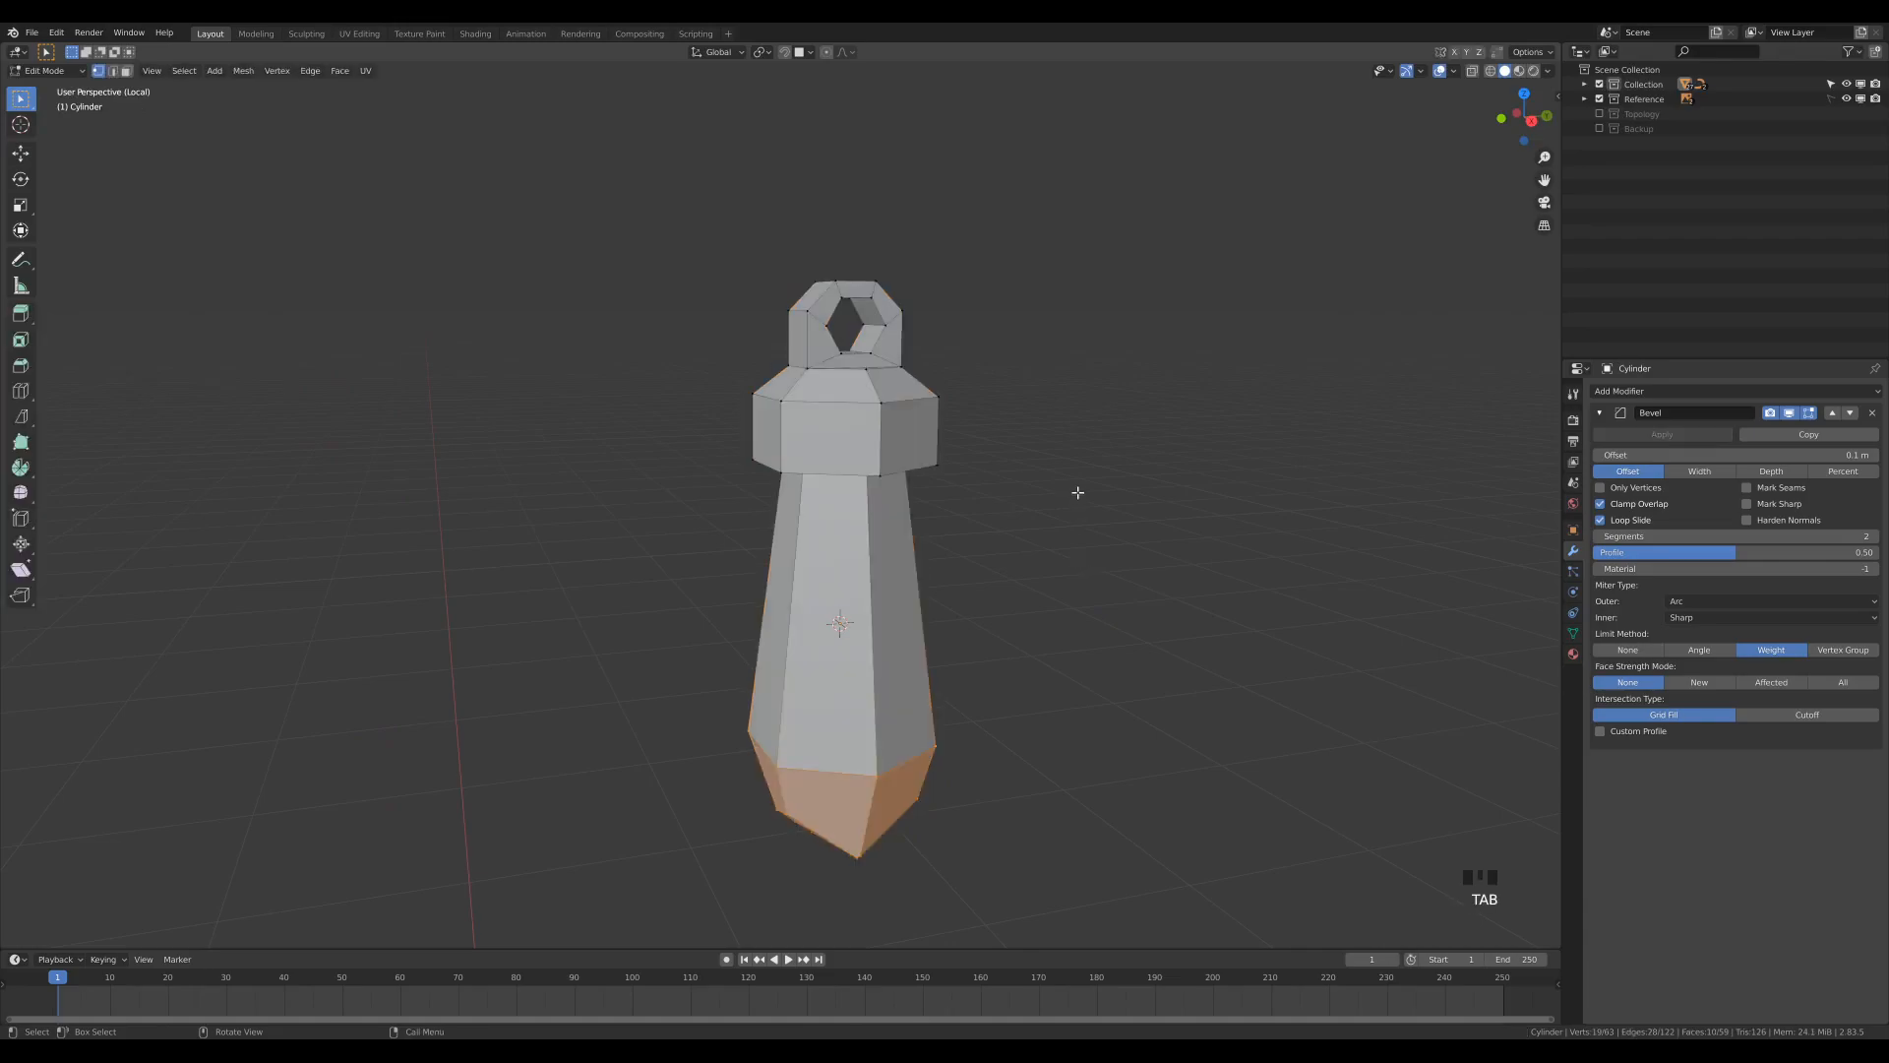
key("n")
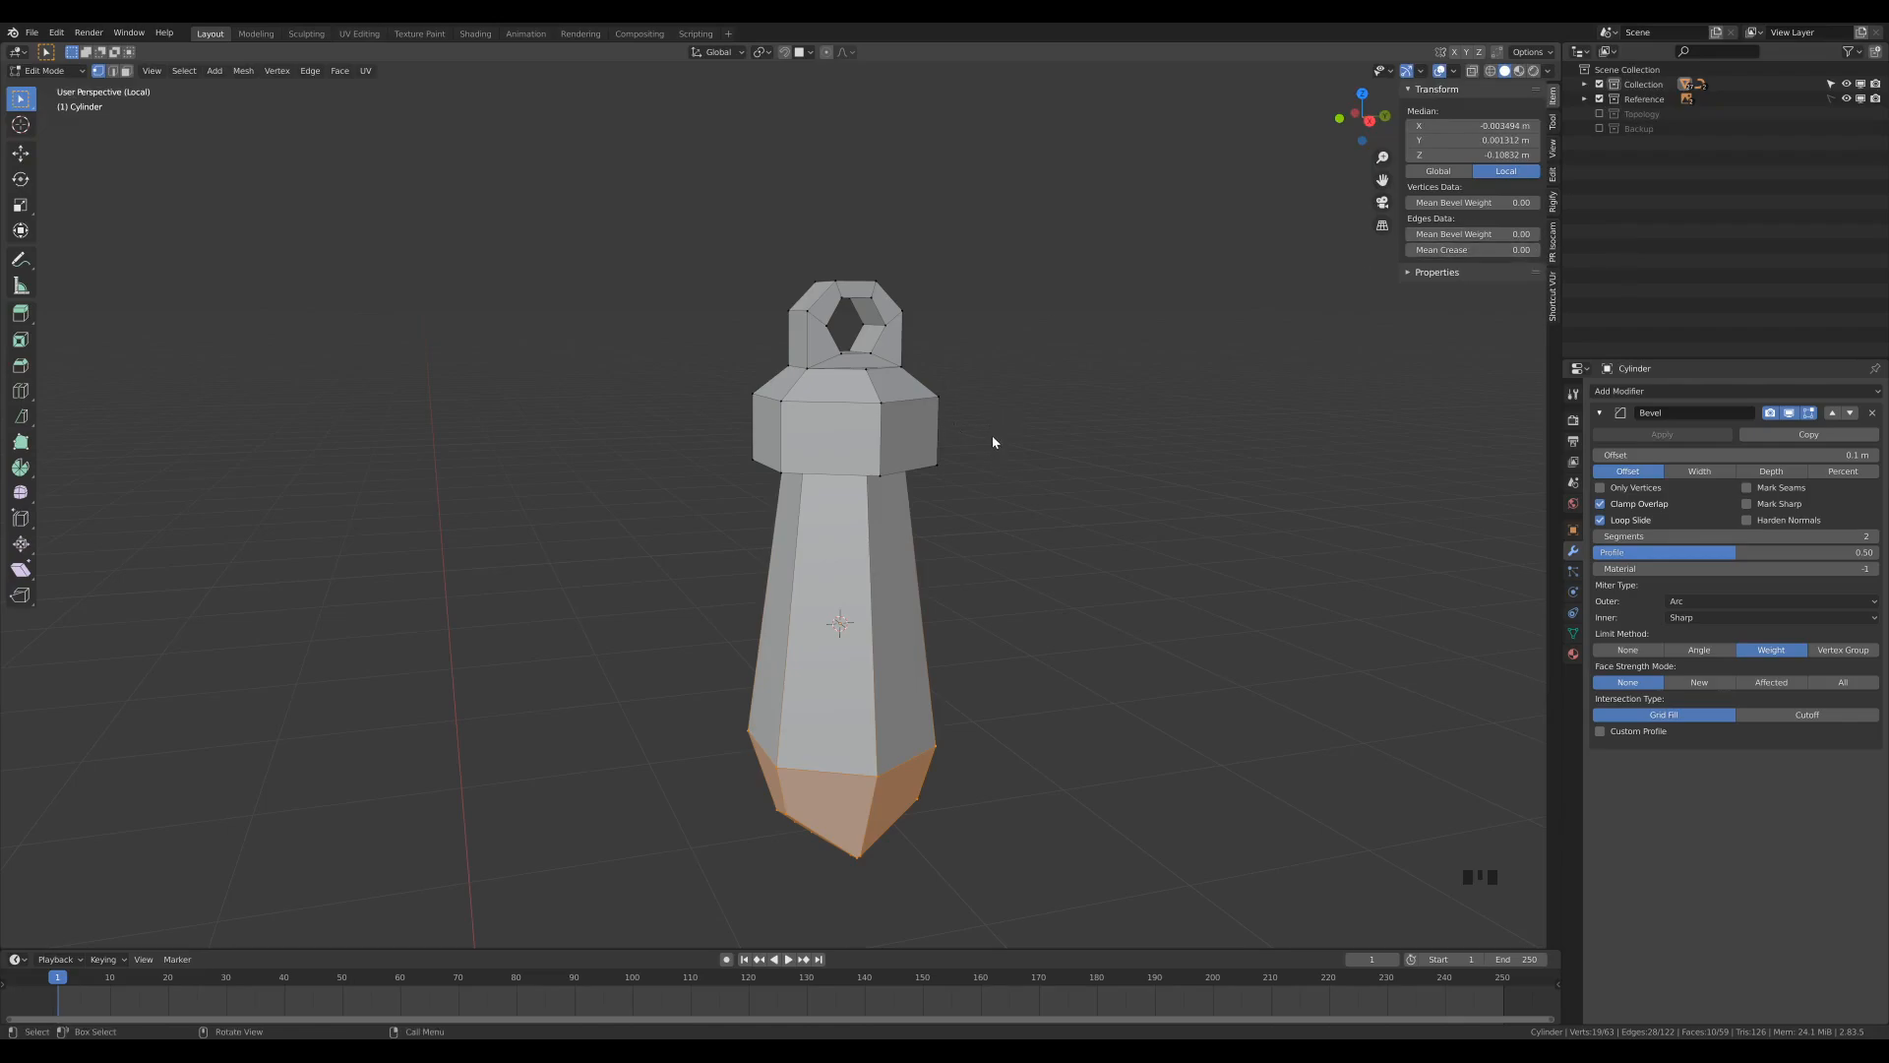
key("a")
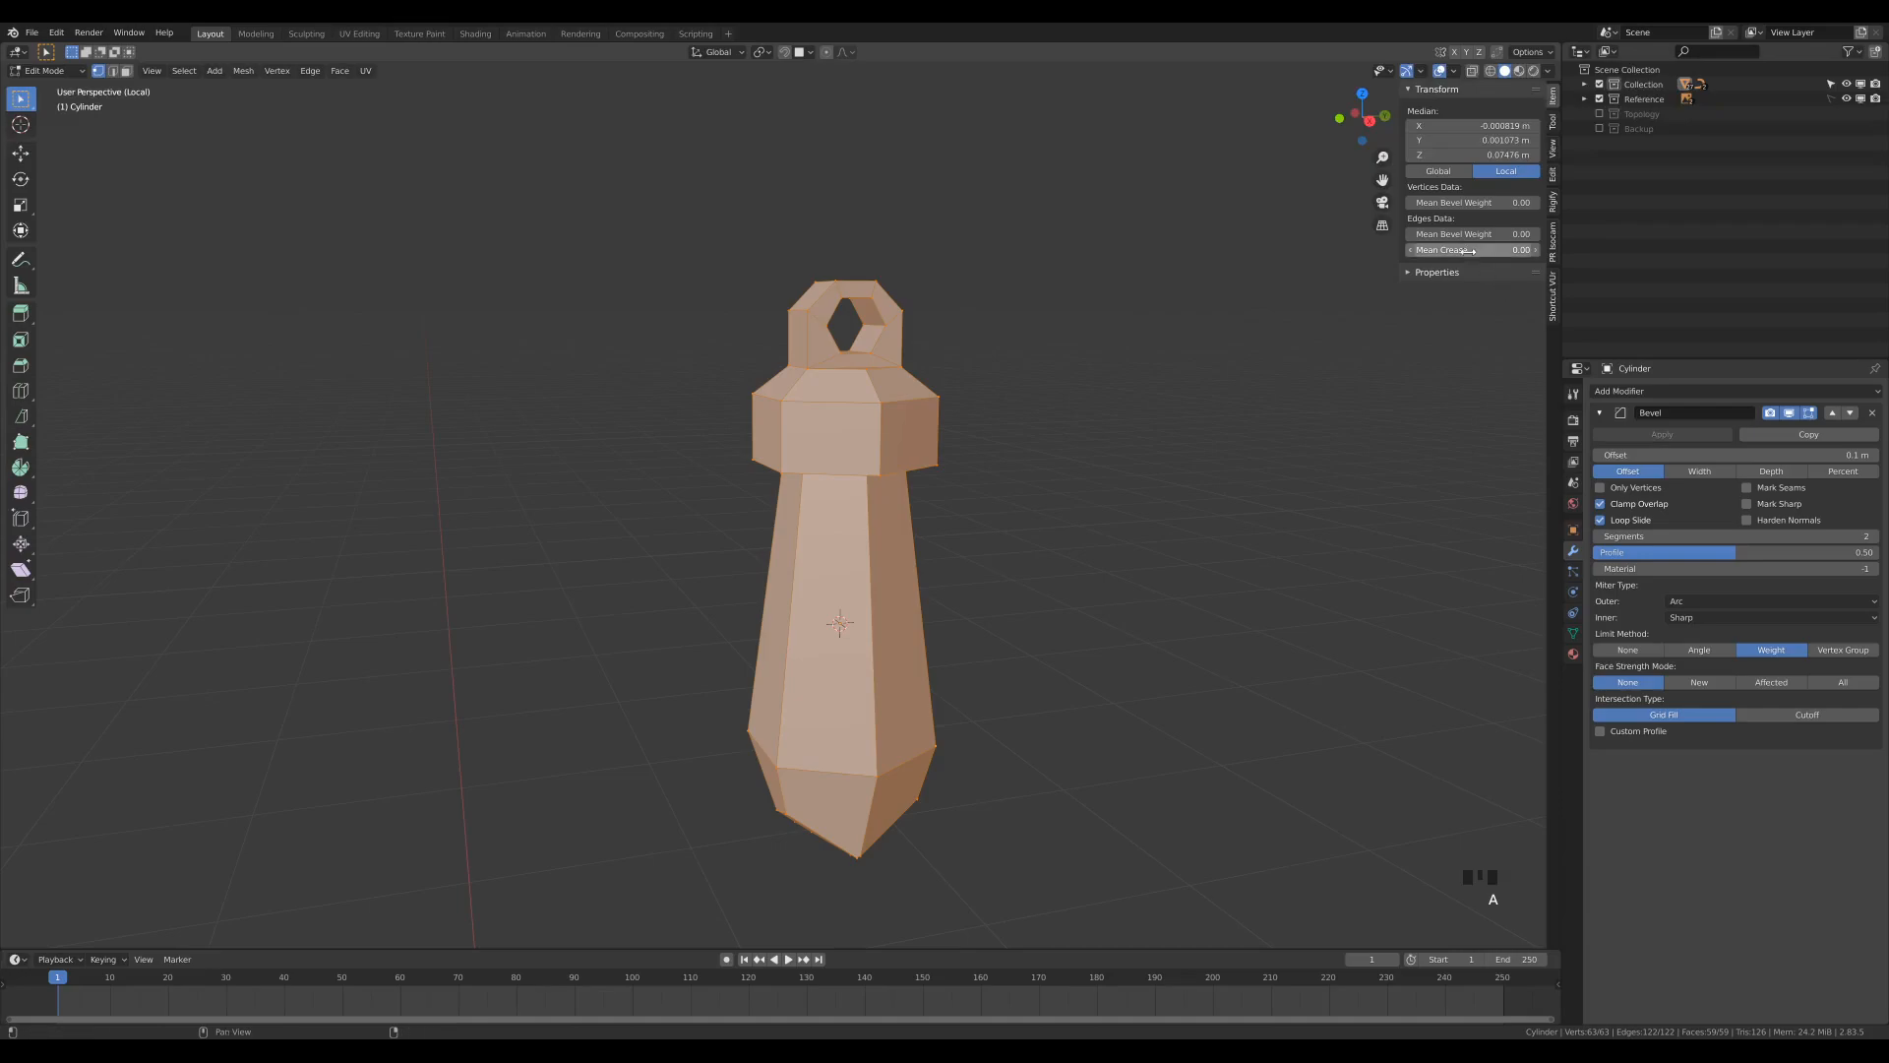
left_click_drag(1452, 236, 1468, 236)
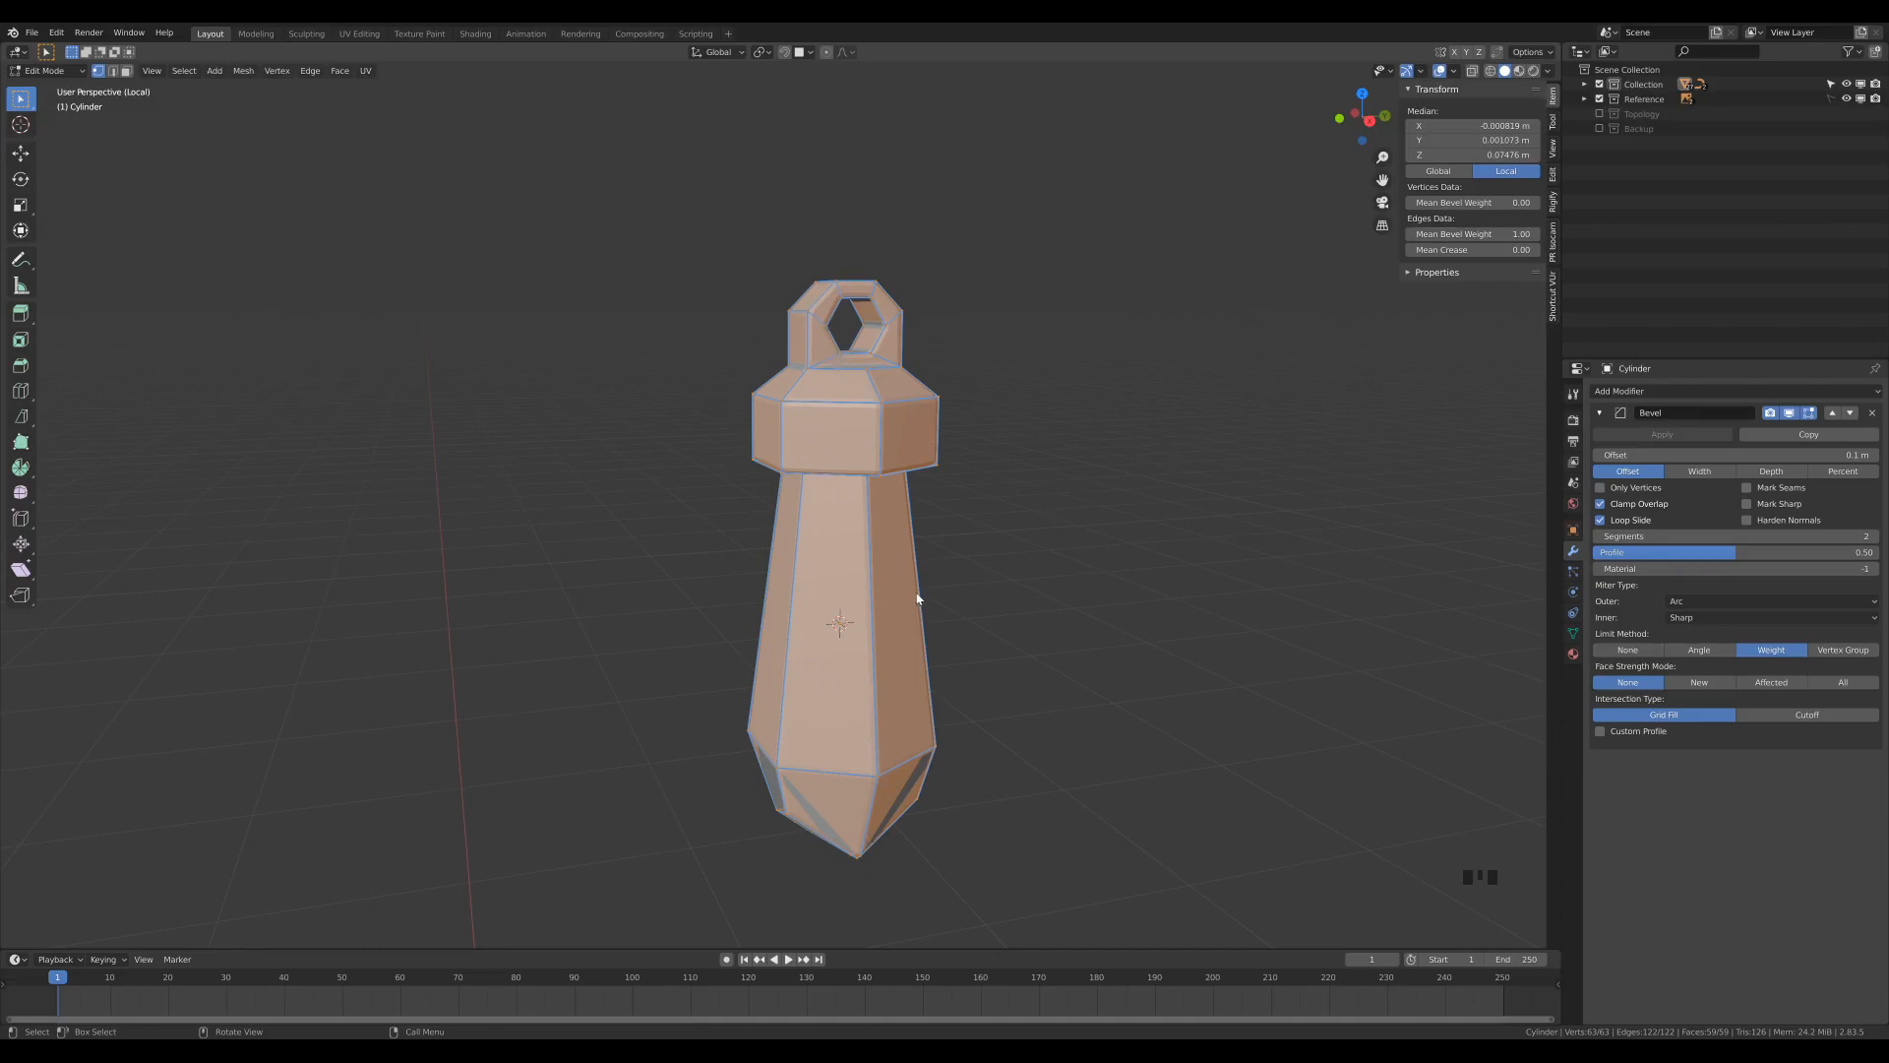
key("2")
middle_click_drag(1012, 564, 999, 650)
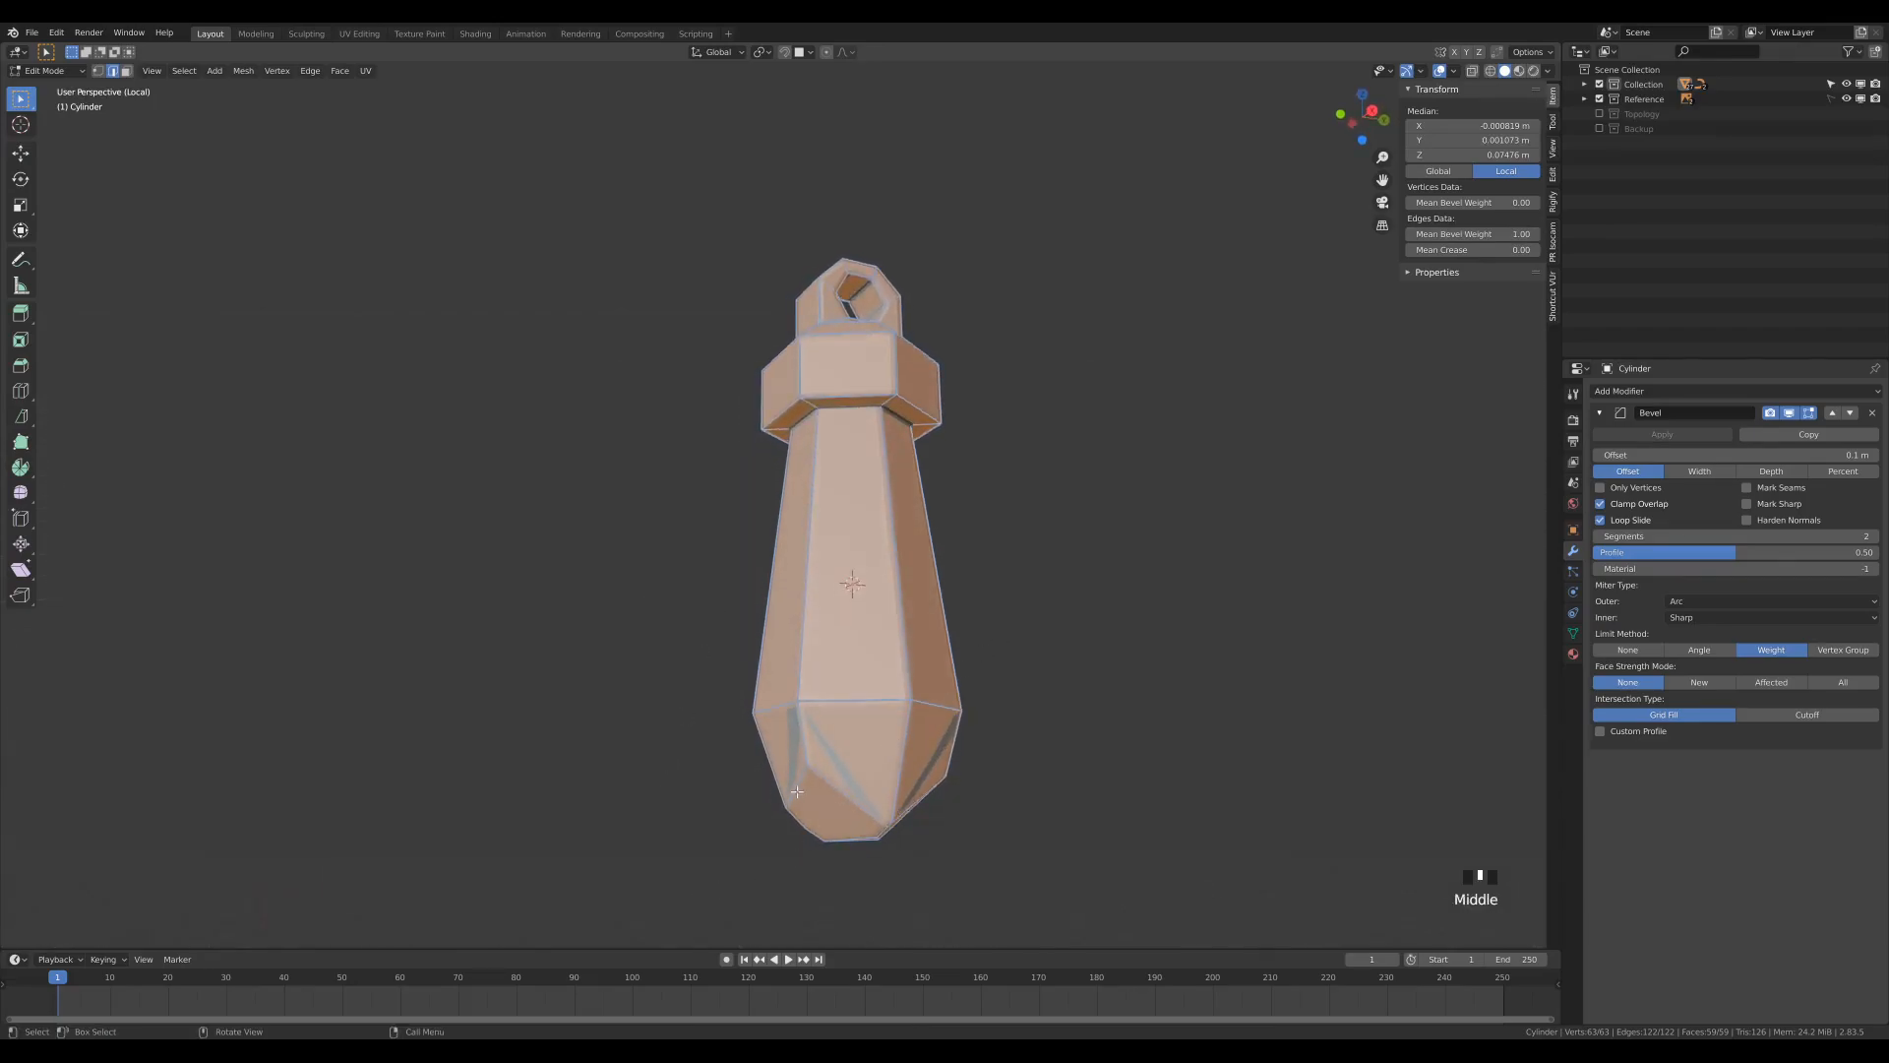
key("Tab")
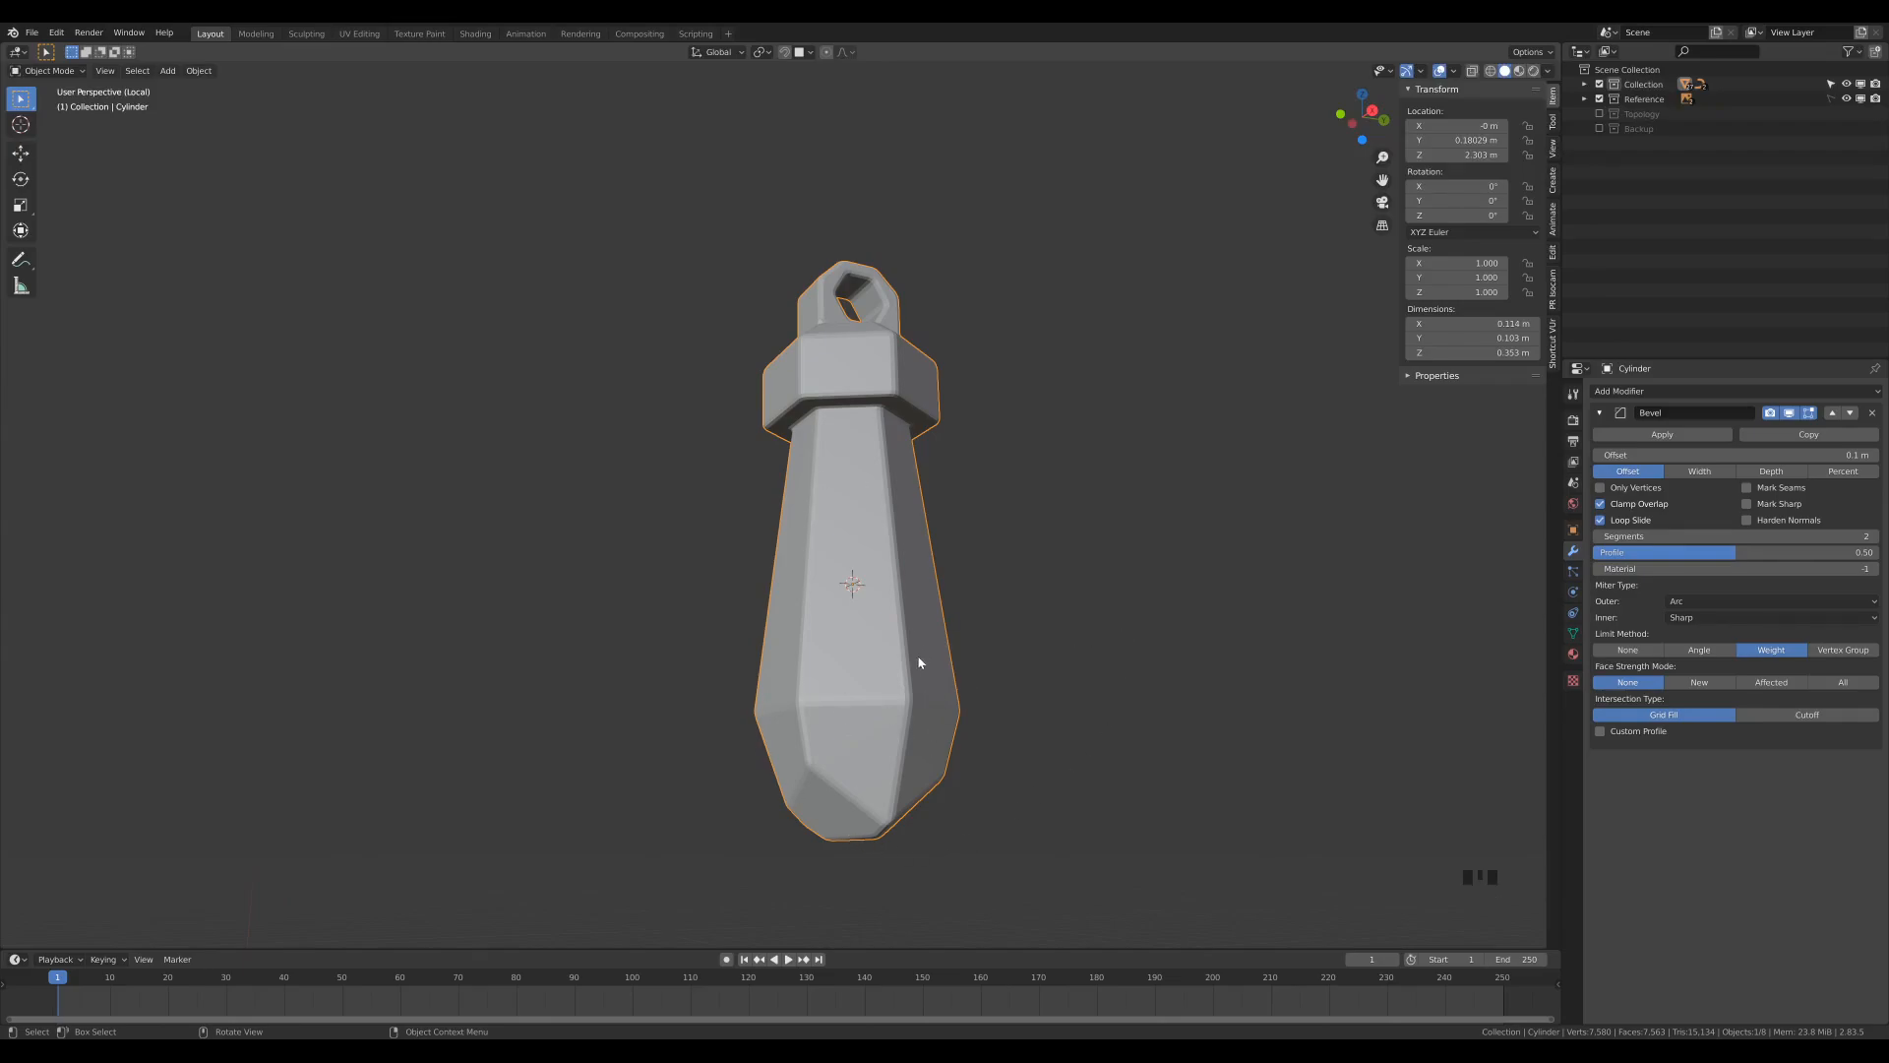
middle_click_drag(1095, 484, 1017, 456)
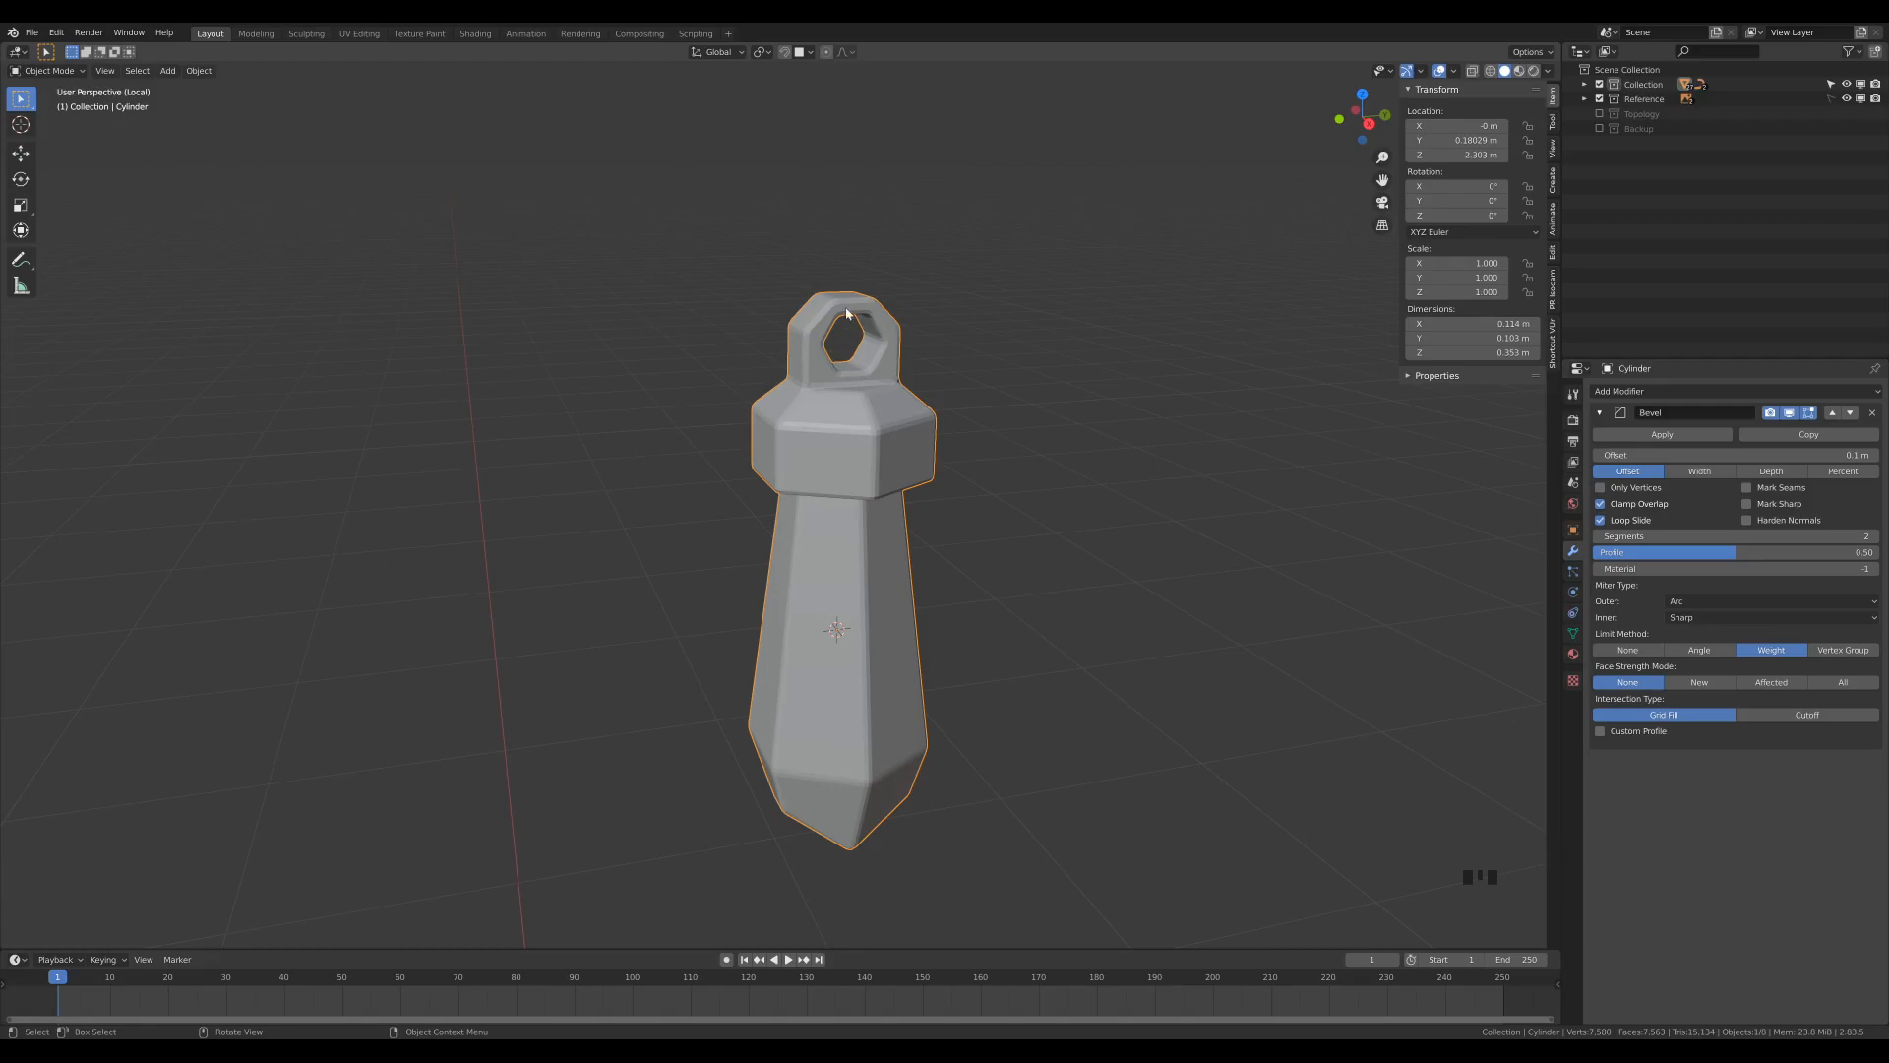
Step: In Edit Mode, select the ring of edges running through the hanging loop's hole and turn on X-ray
key("Tab")
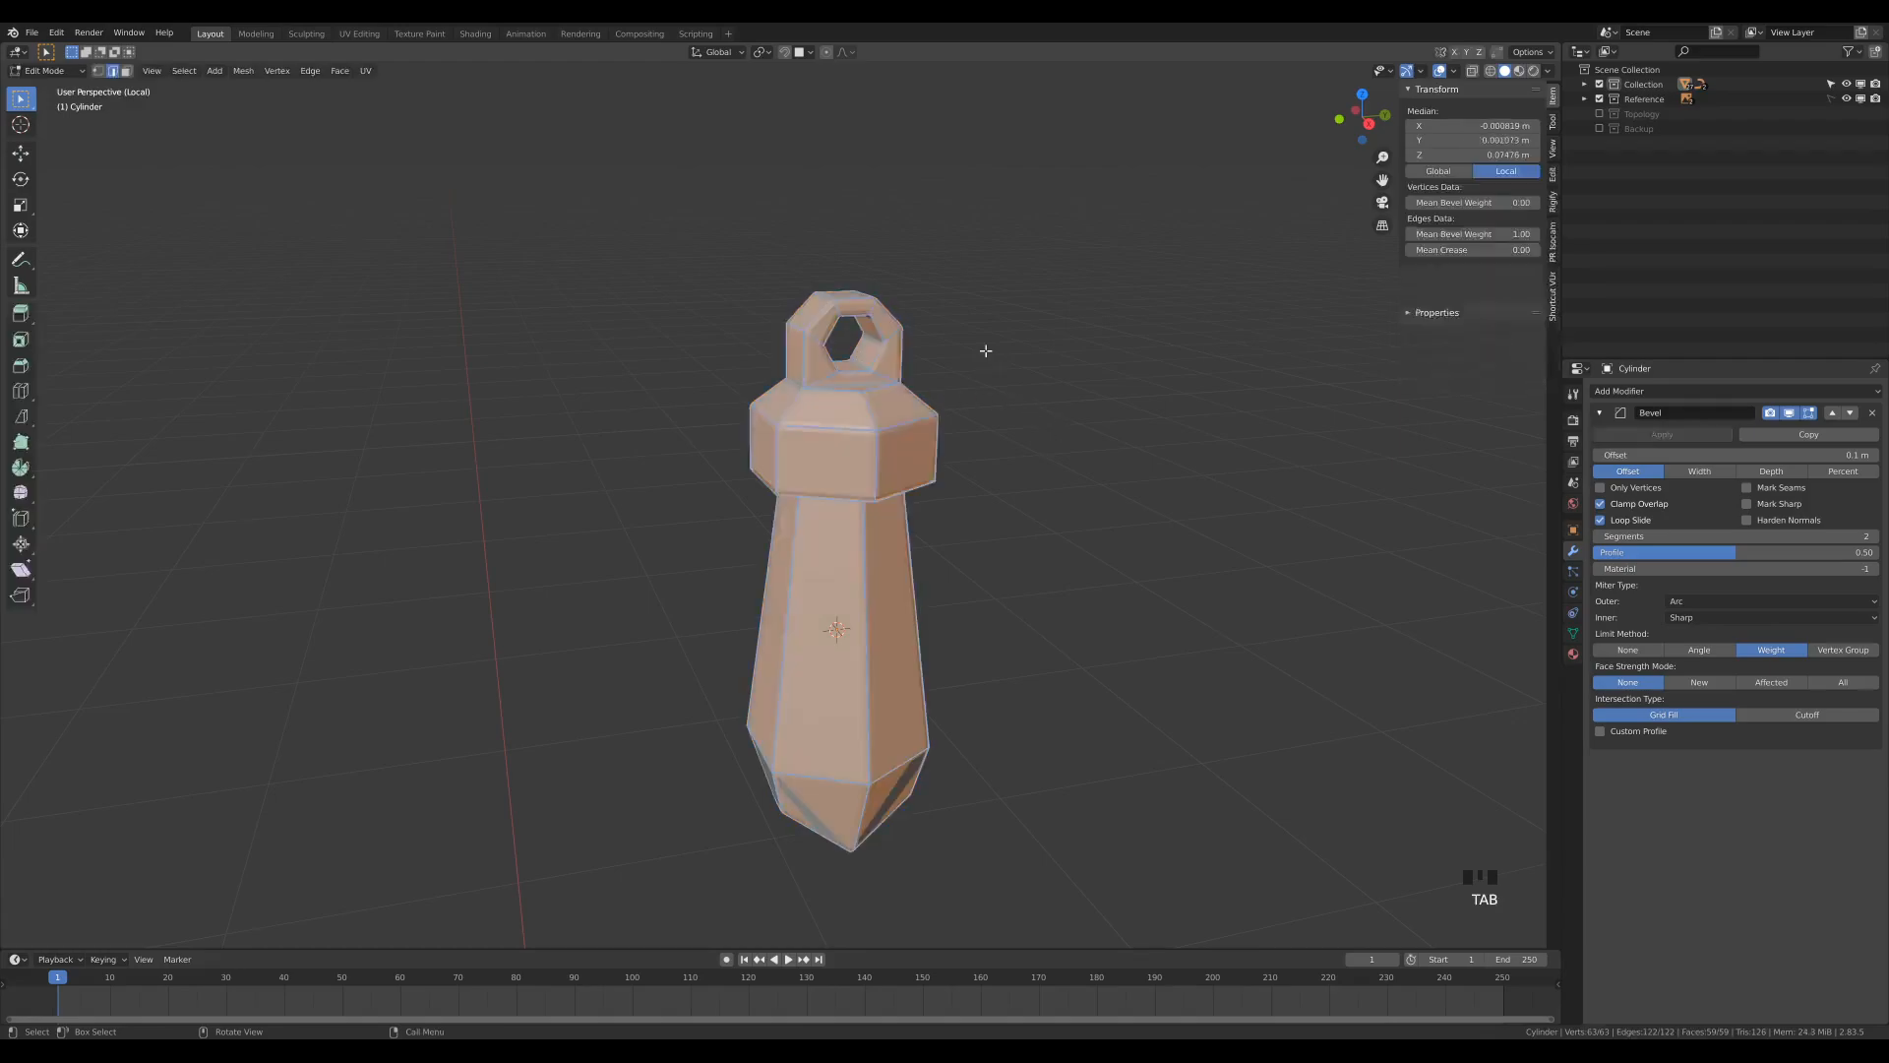
middle_click_drag(983, 275, 995, 281, "shift")
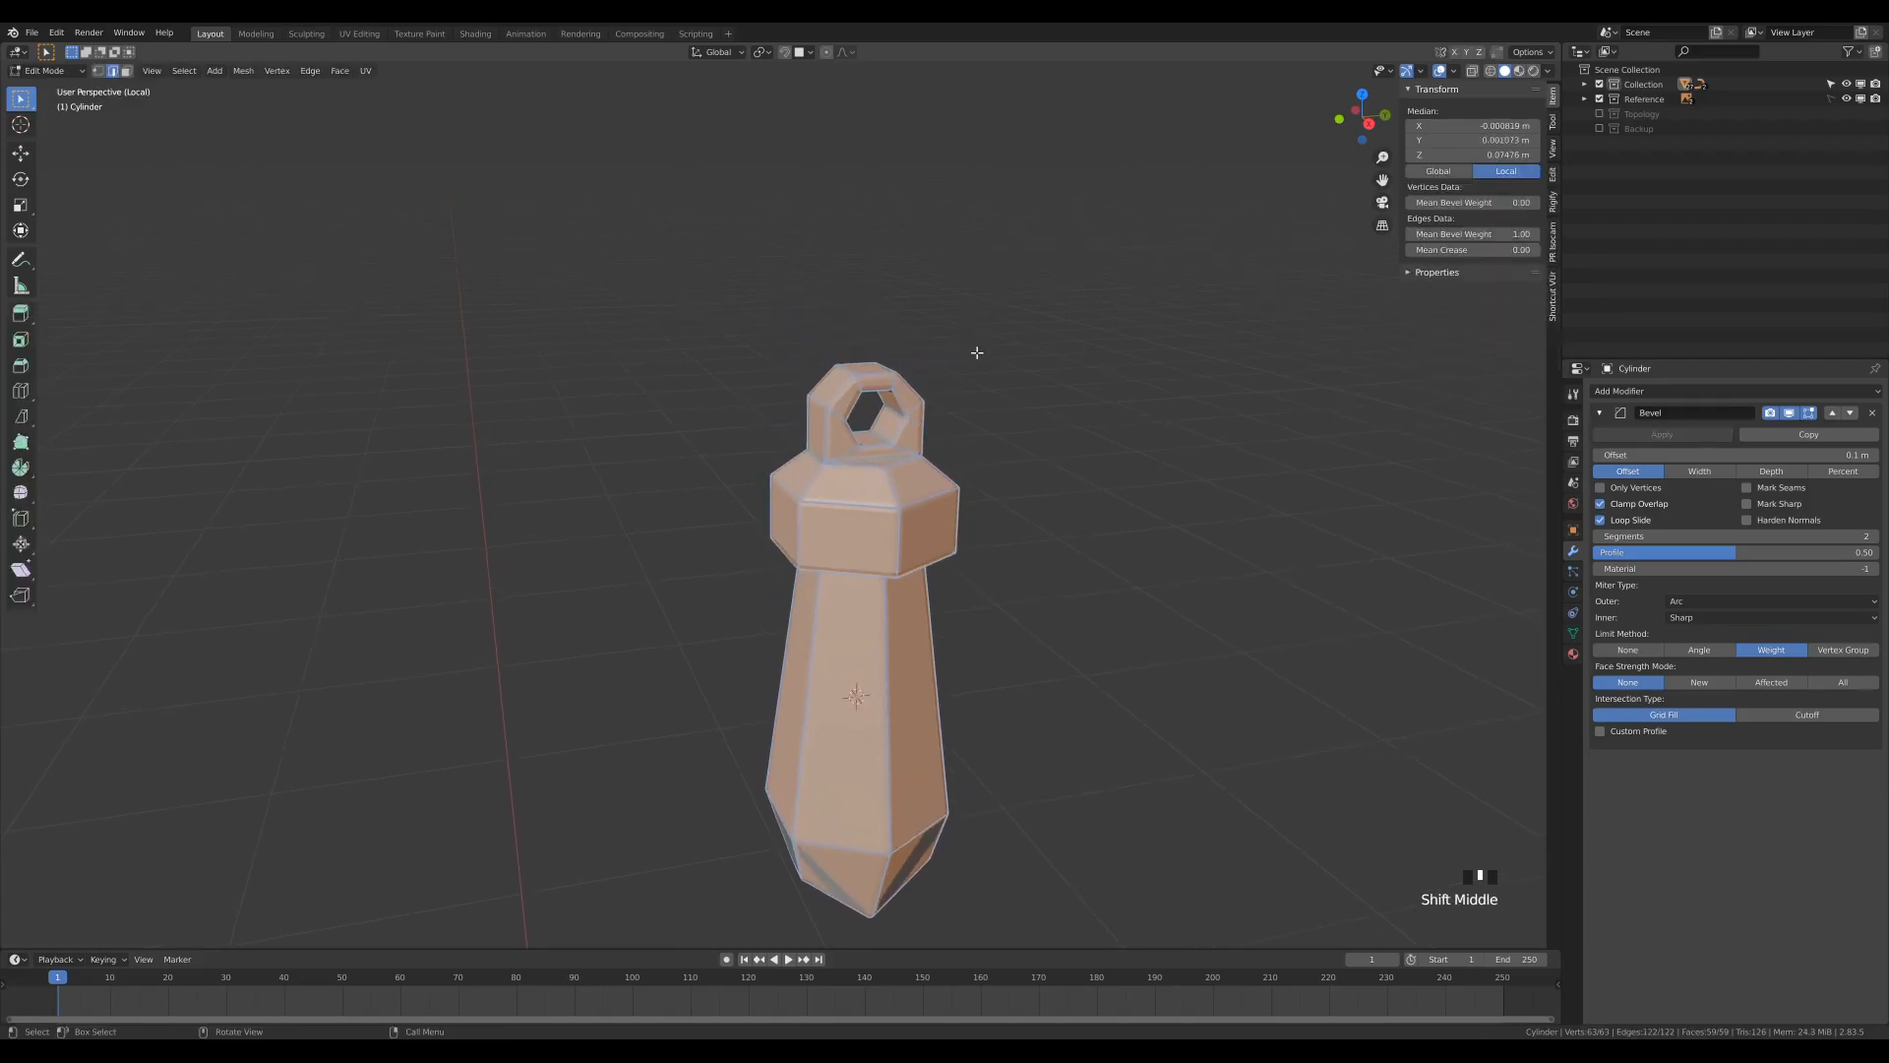
scroll(1126, 361, "up", 5)
middle_click_drag(1126, 361, 1104, 385, "shift")
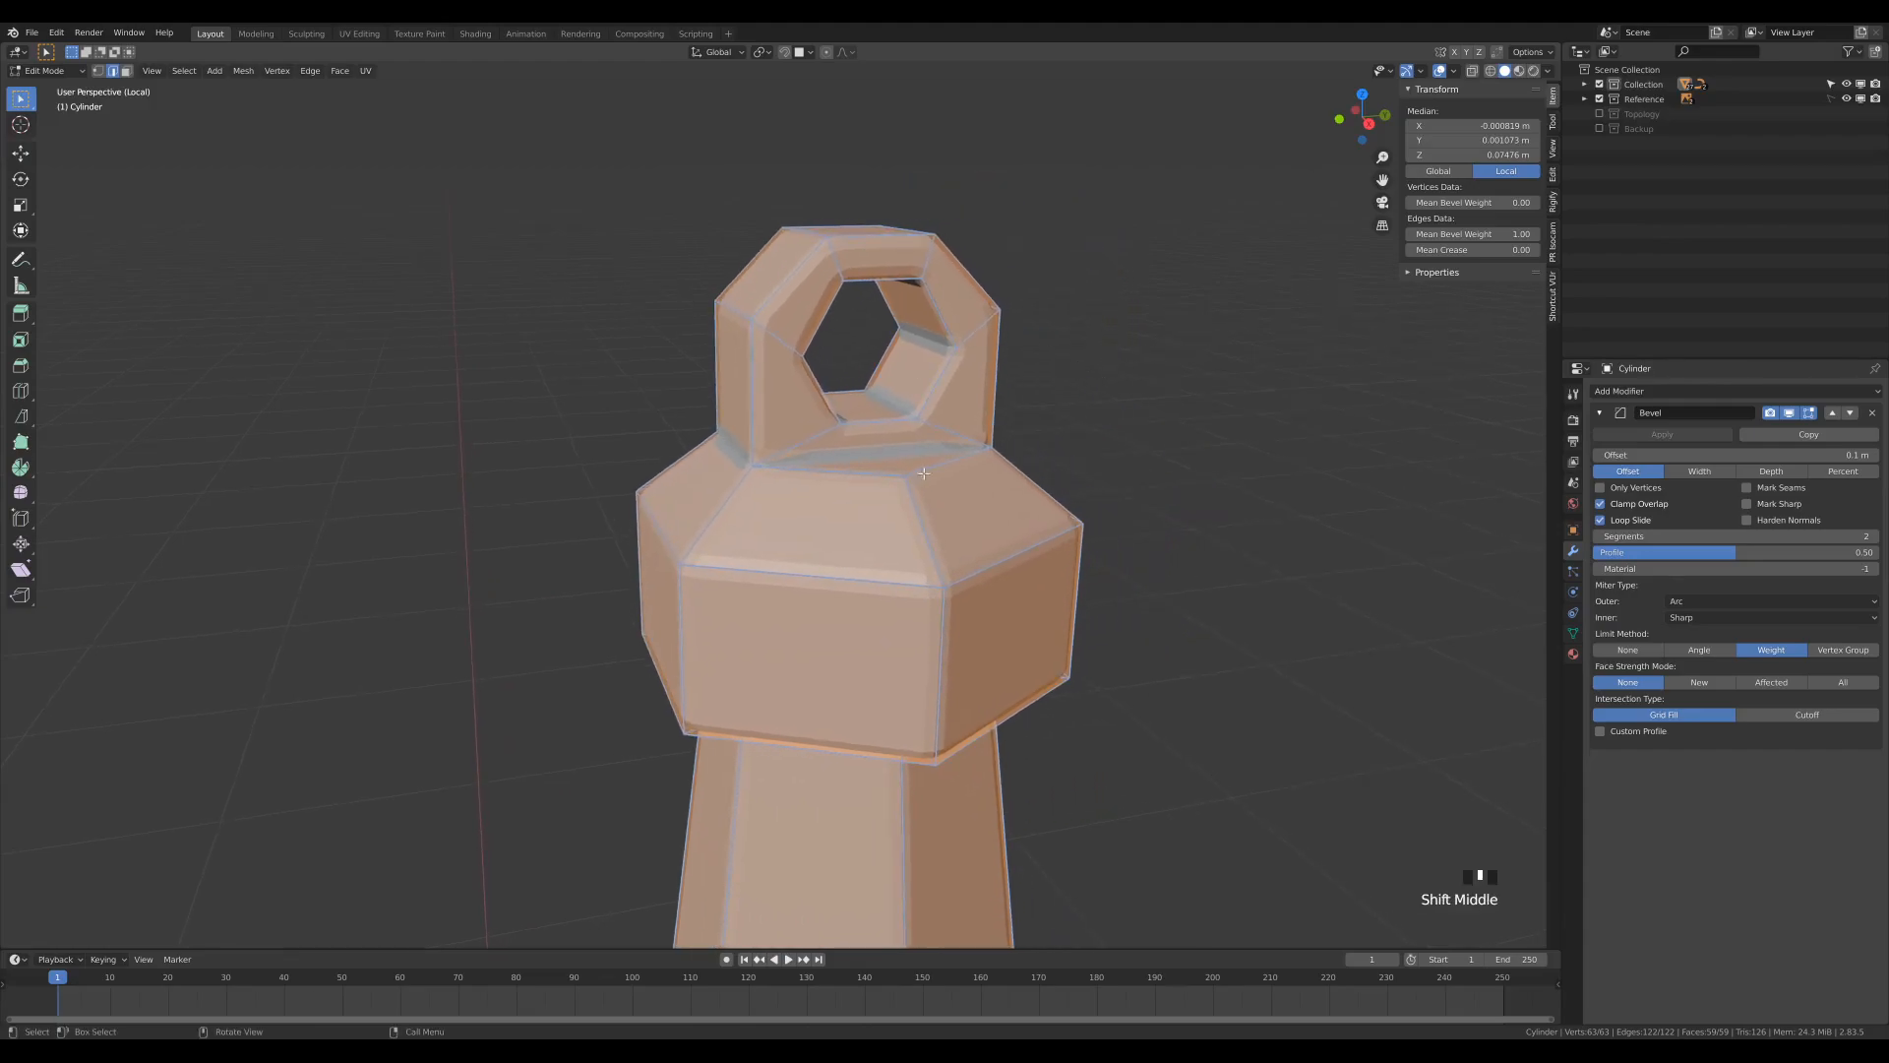
middle_click_drag(967, 391, 940, 301)
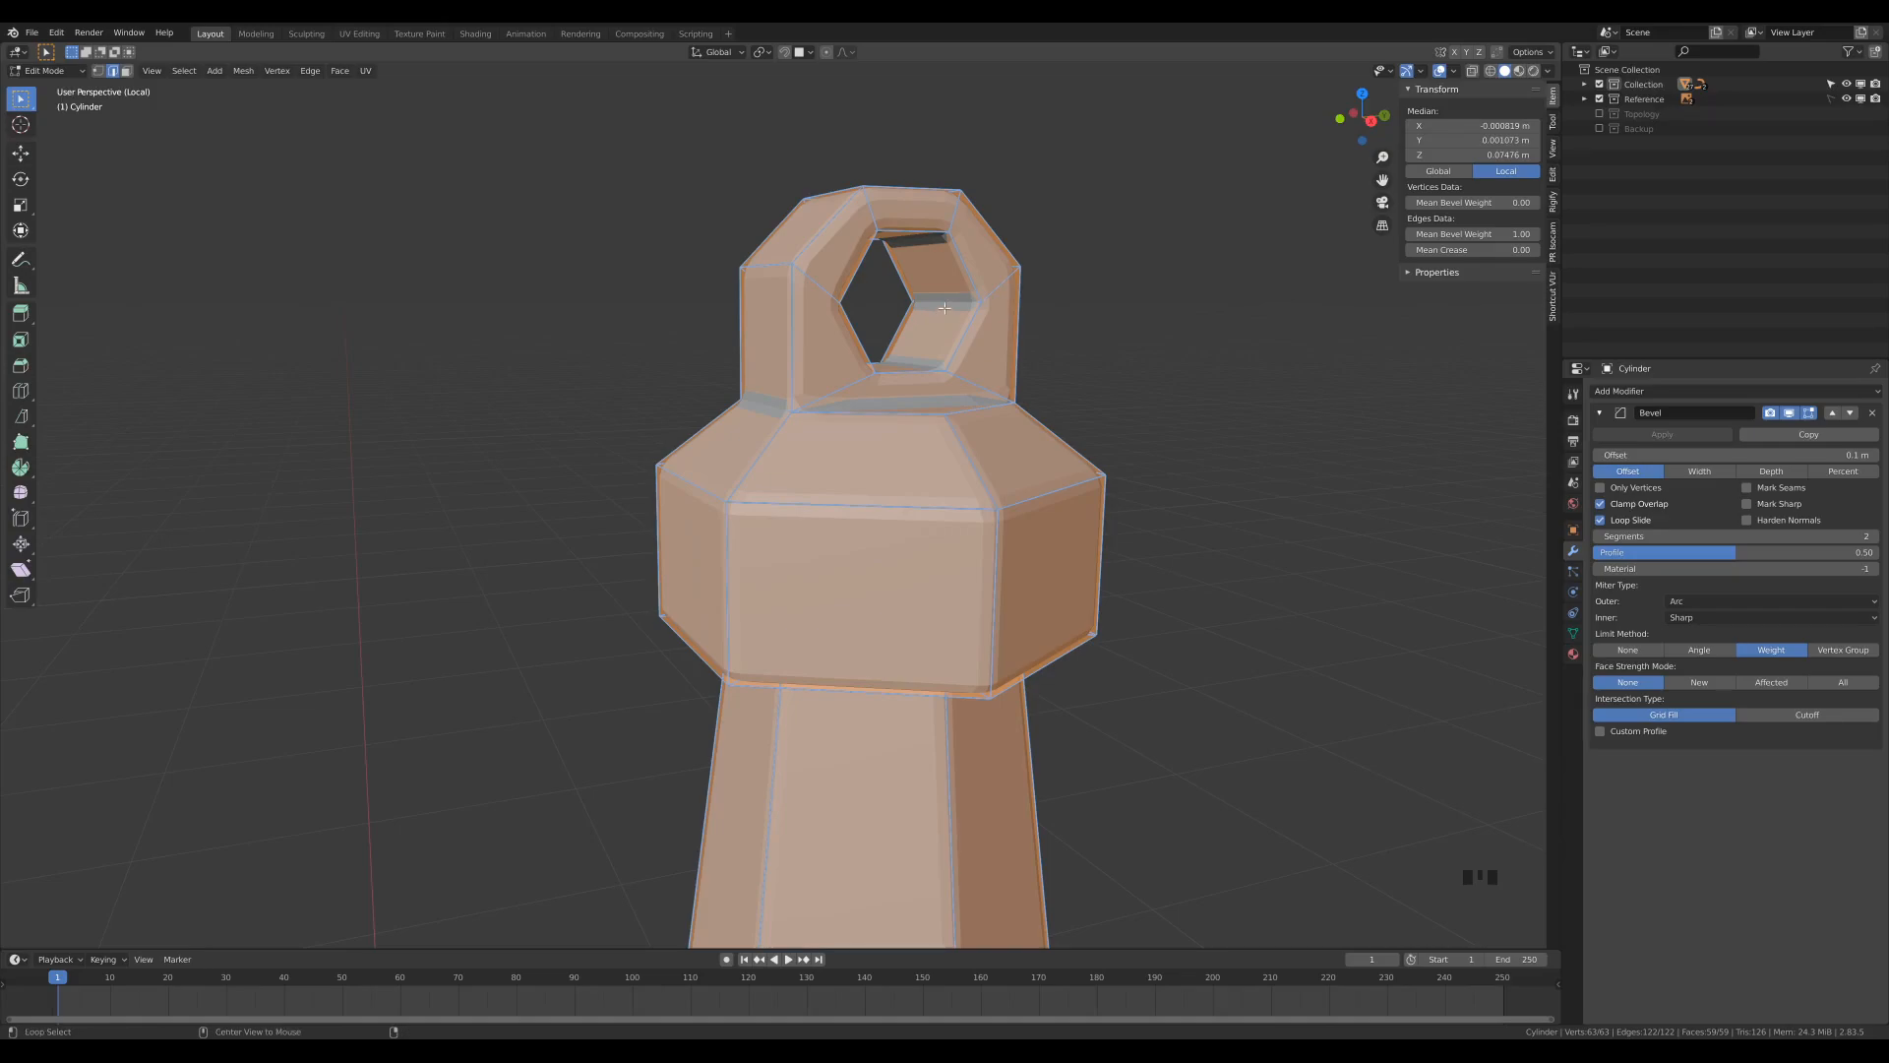
left_click(939, 300, "ctrl+alt")
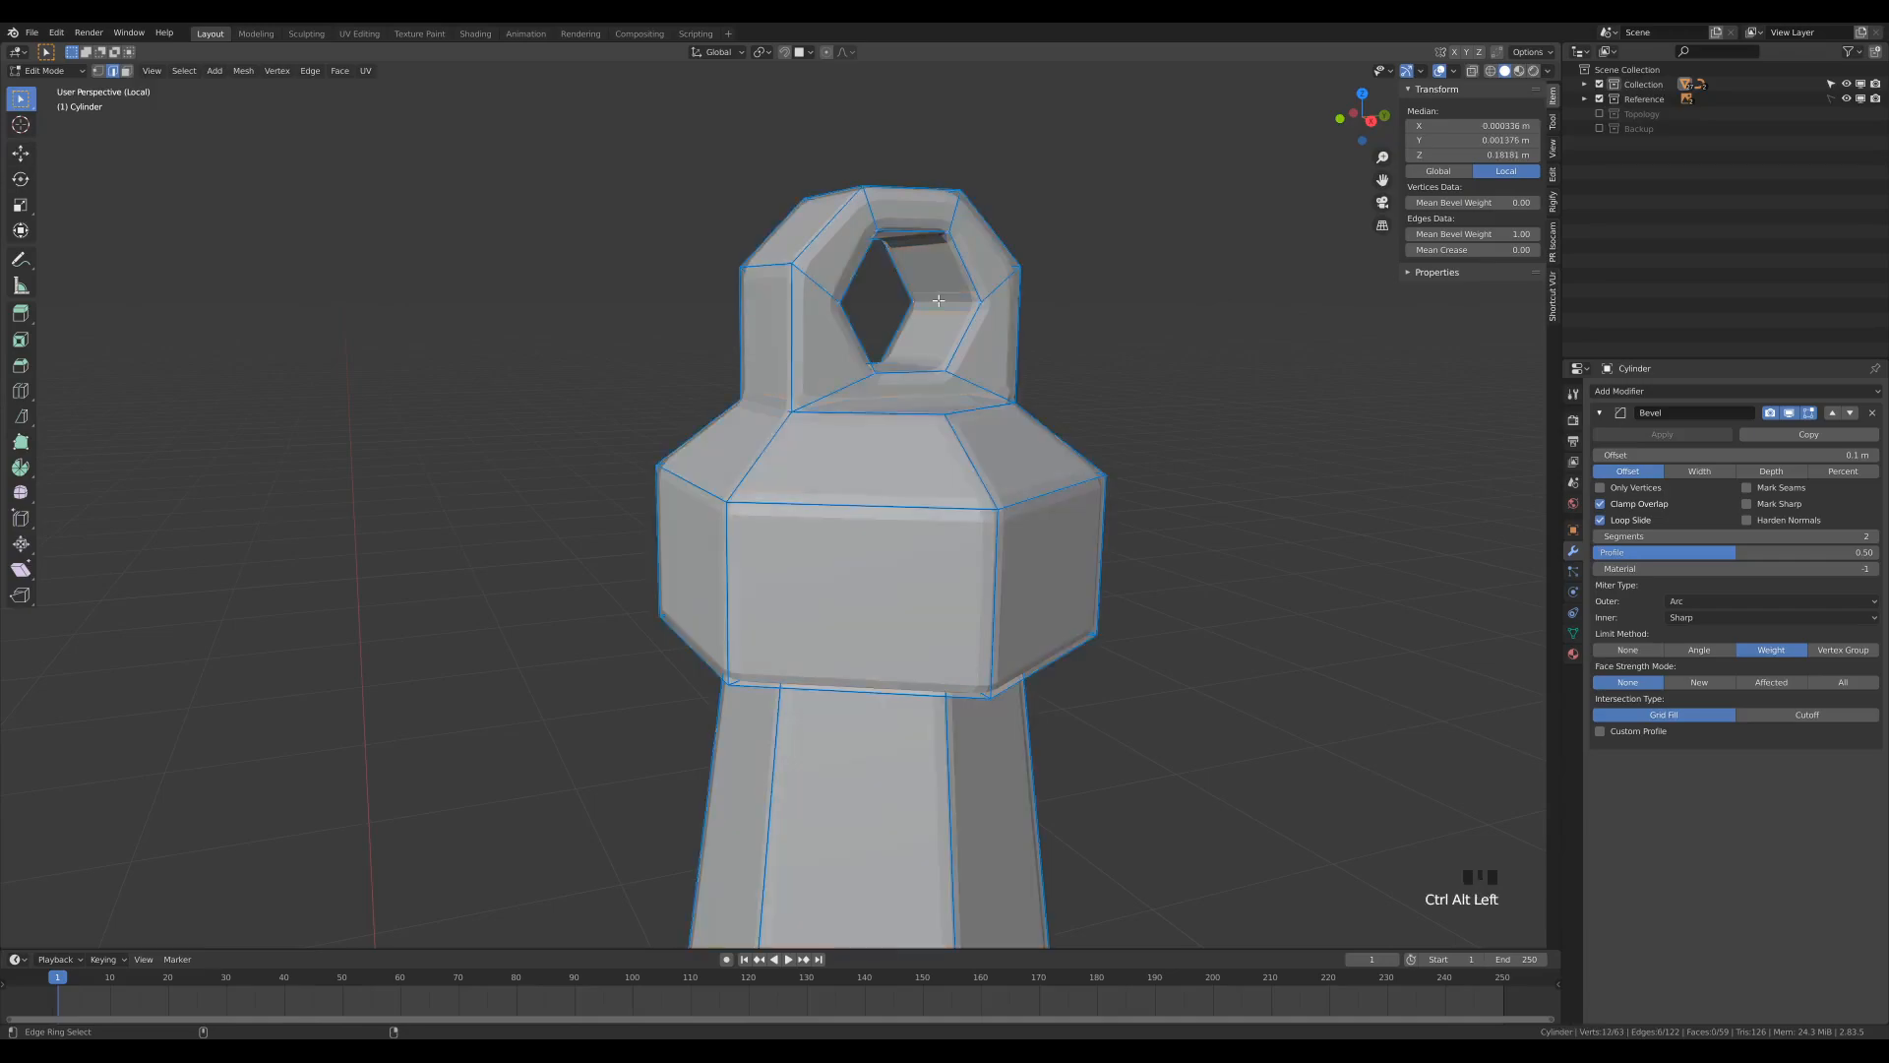
key("z")
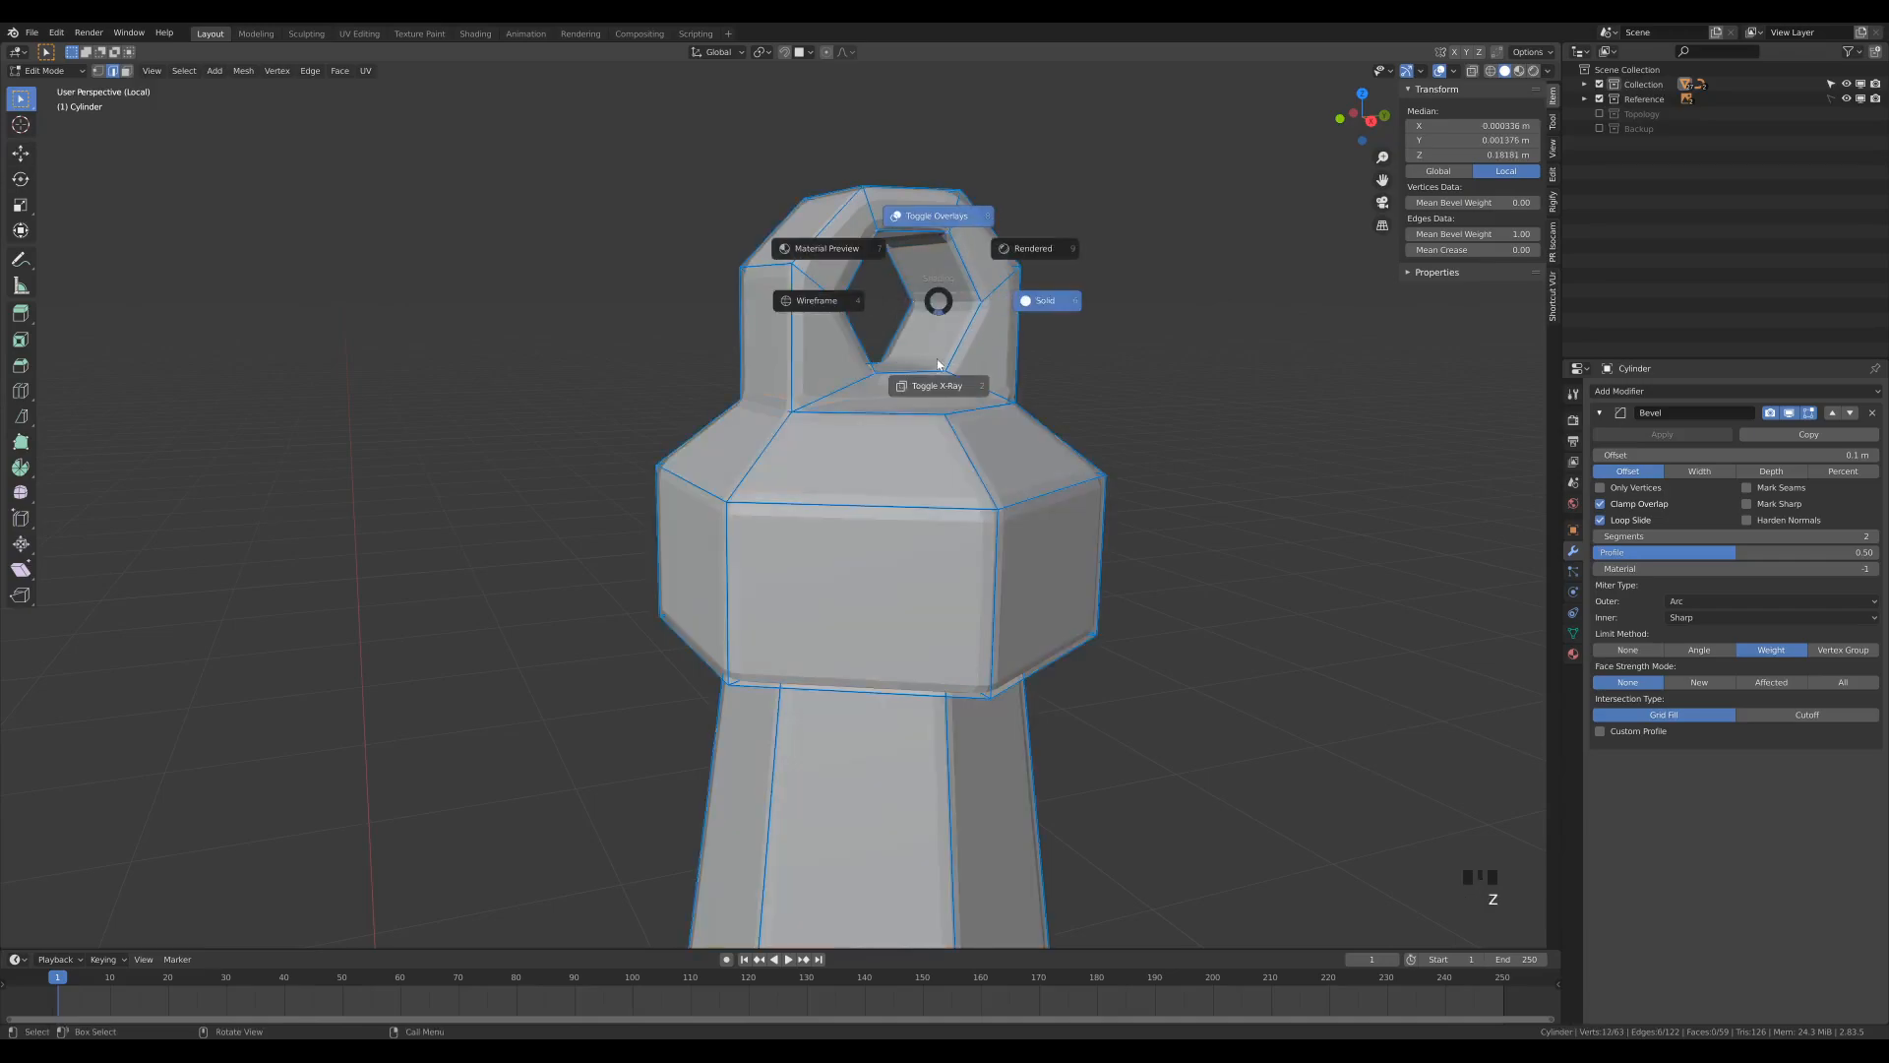
left_click(937, 388)
middle_click_drag(913, 258, 842, 293)
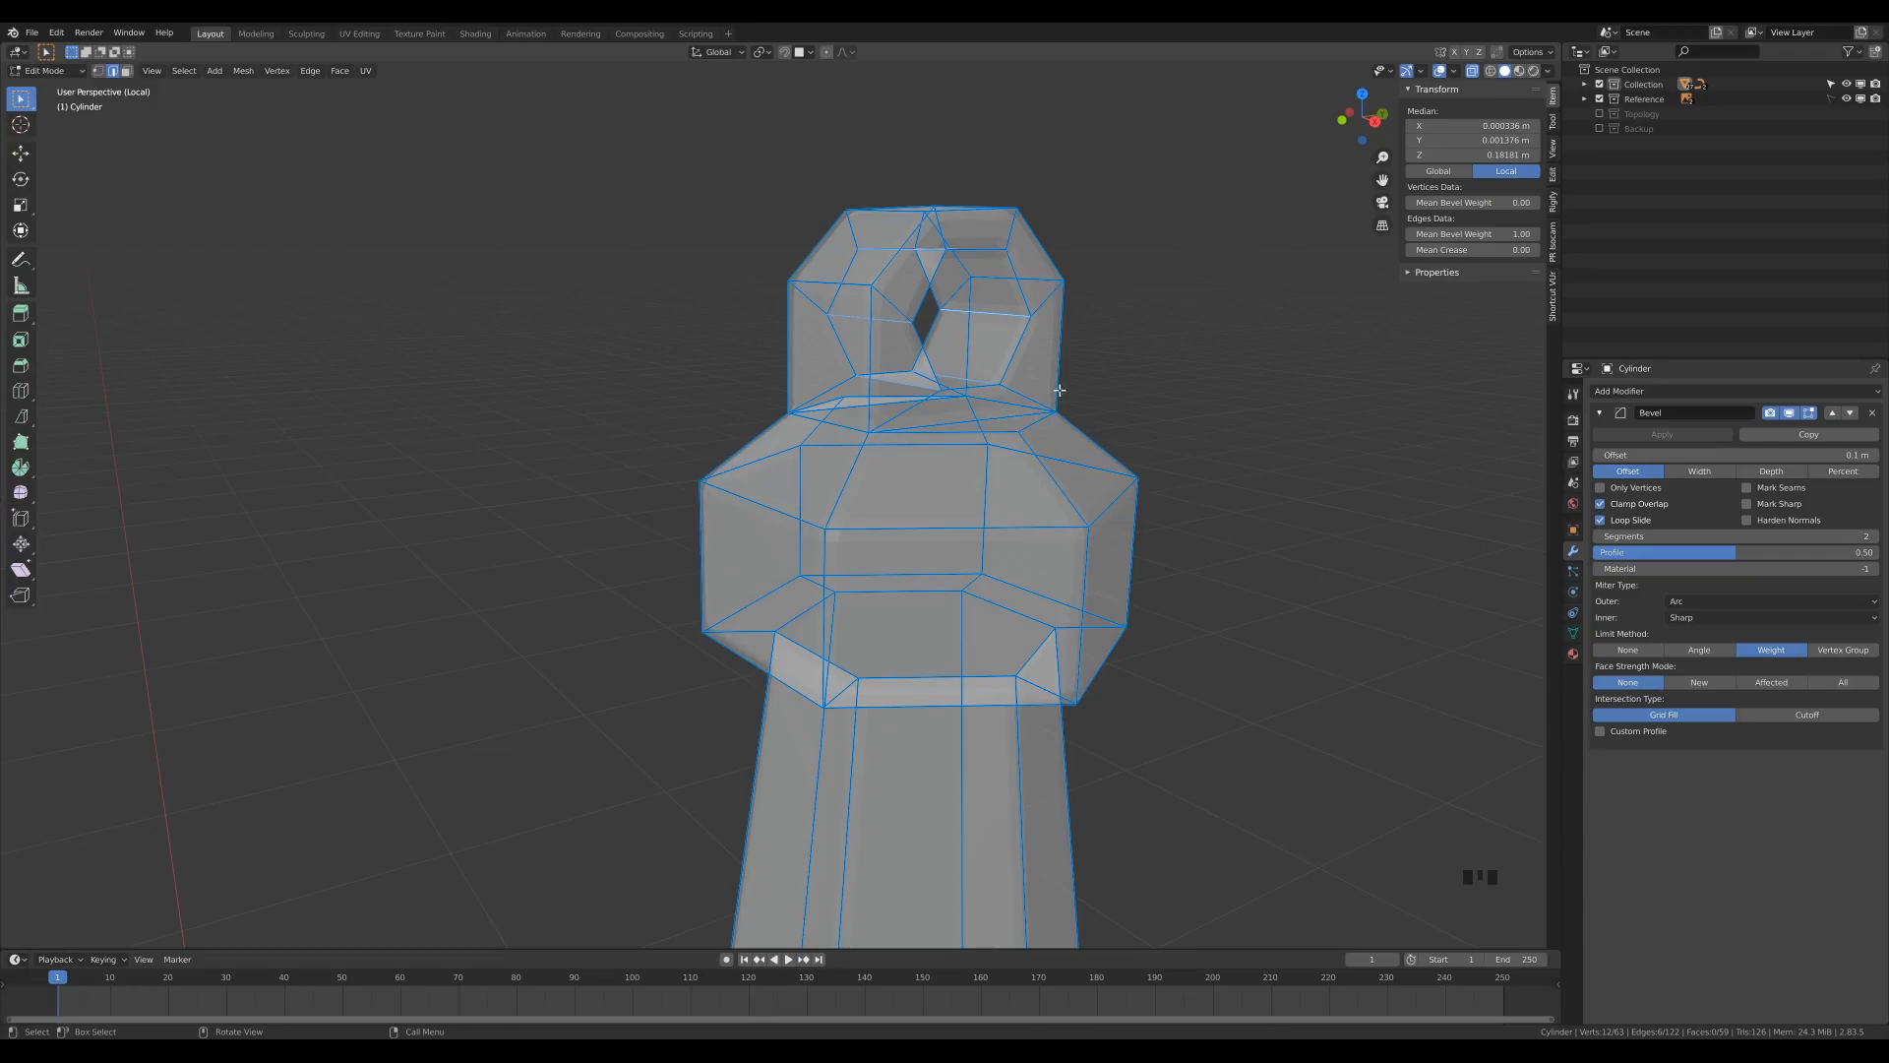
Step: Clear the selection and reselect only the six edges that cross the inner wall of the loop's hole
scroll(1074, 304, "up", 3)
mouse_move(1075, 304)
middle_mouse_down("shift")
mouse_move(1234, 202)
mouse_move(1061, 317)
middle_mouse_up("shift")
scroll(1053, 315, "down", 1)
left_click(1186, 367)
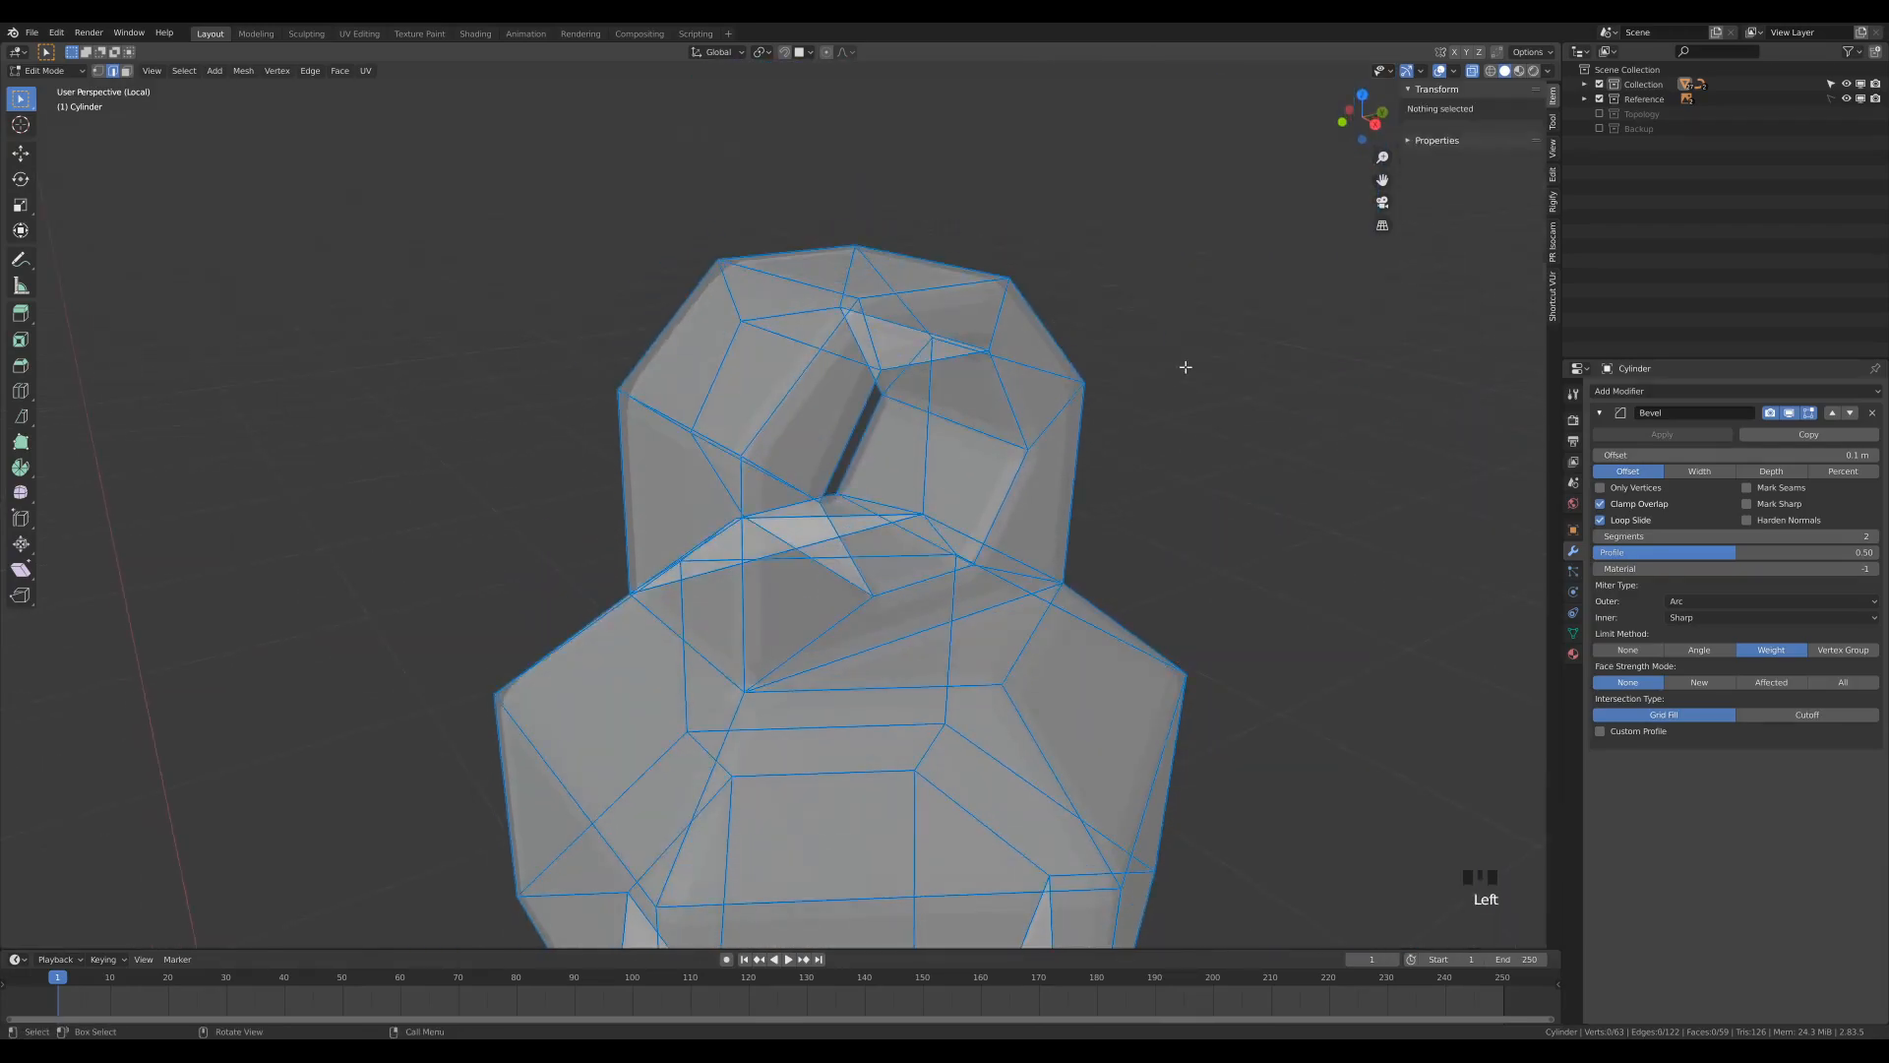
left_click(961, 409, "ctrl+alt")
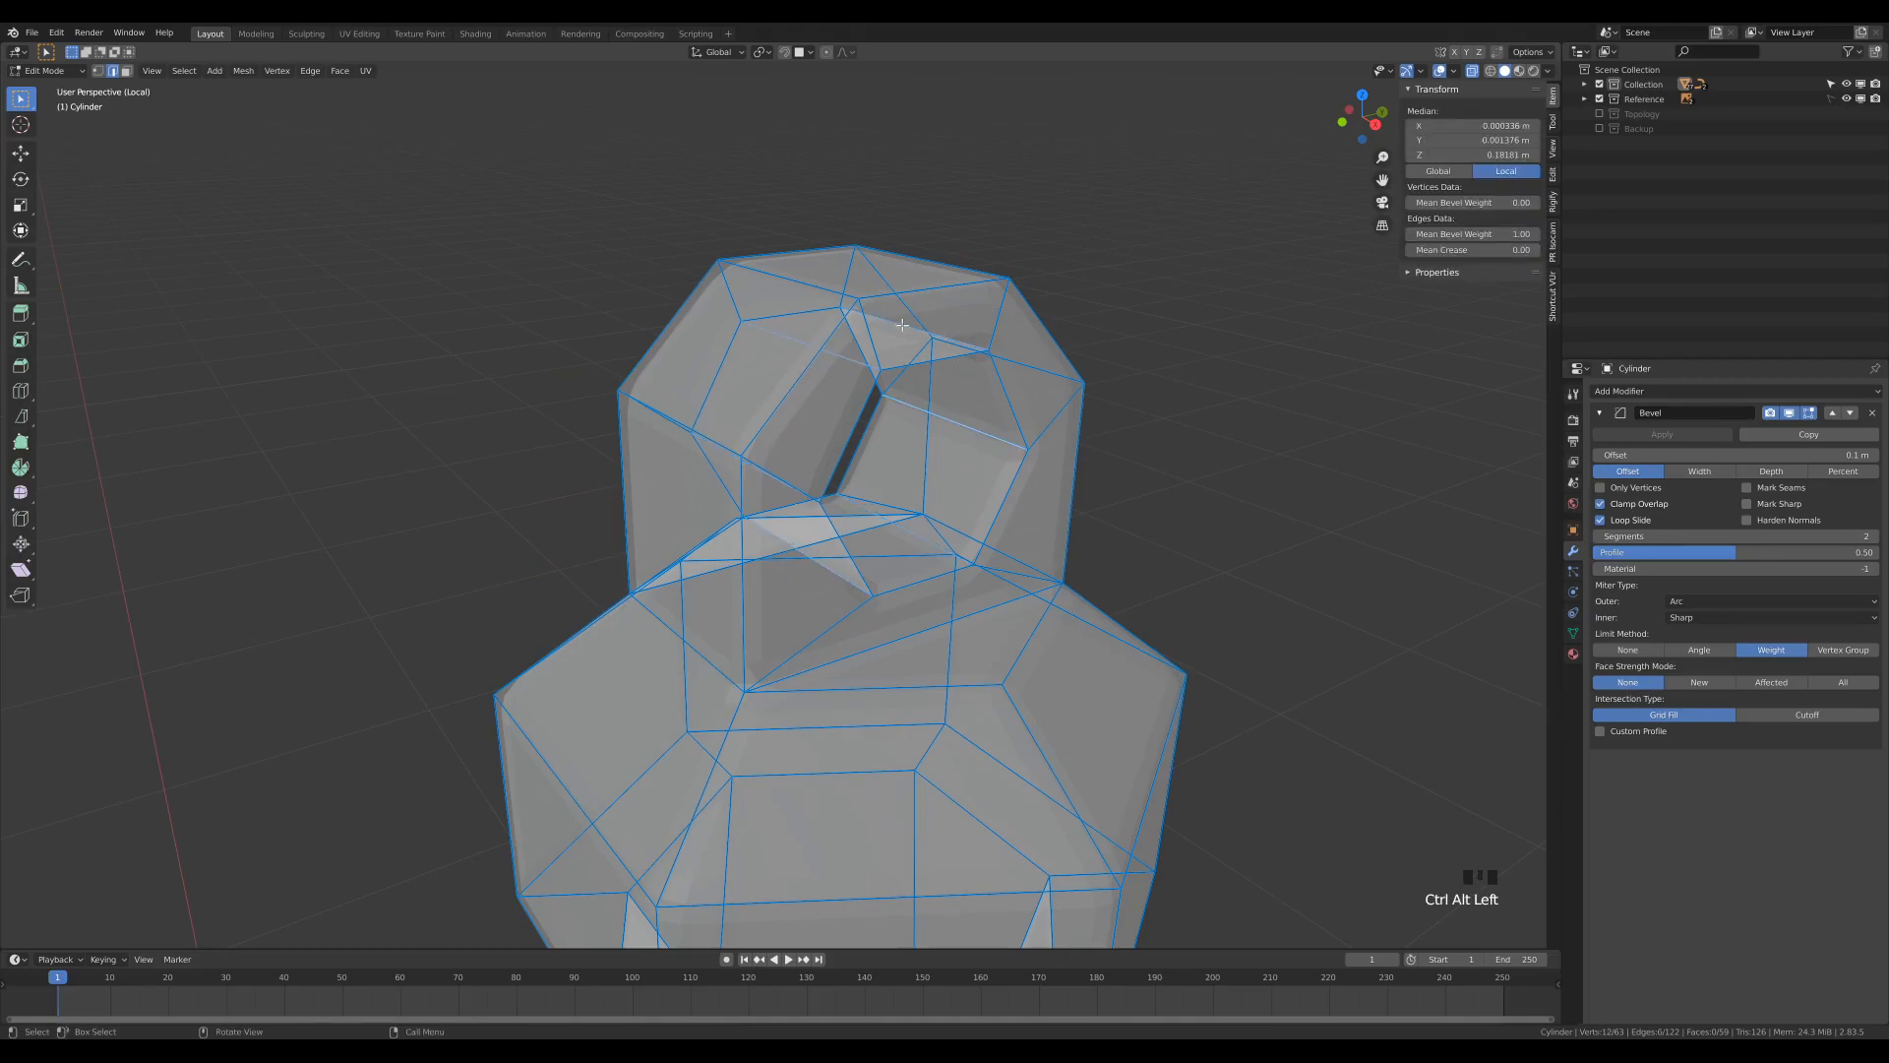
scroll(1024, 422, "down", 2)
middle_click_drag(1025, 421, 1024, 416)
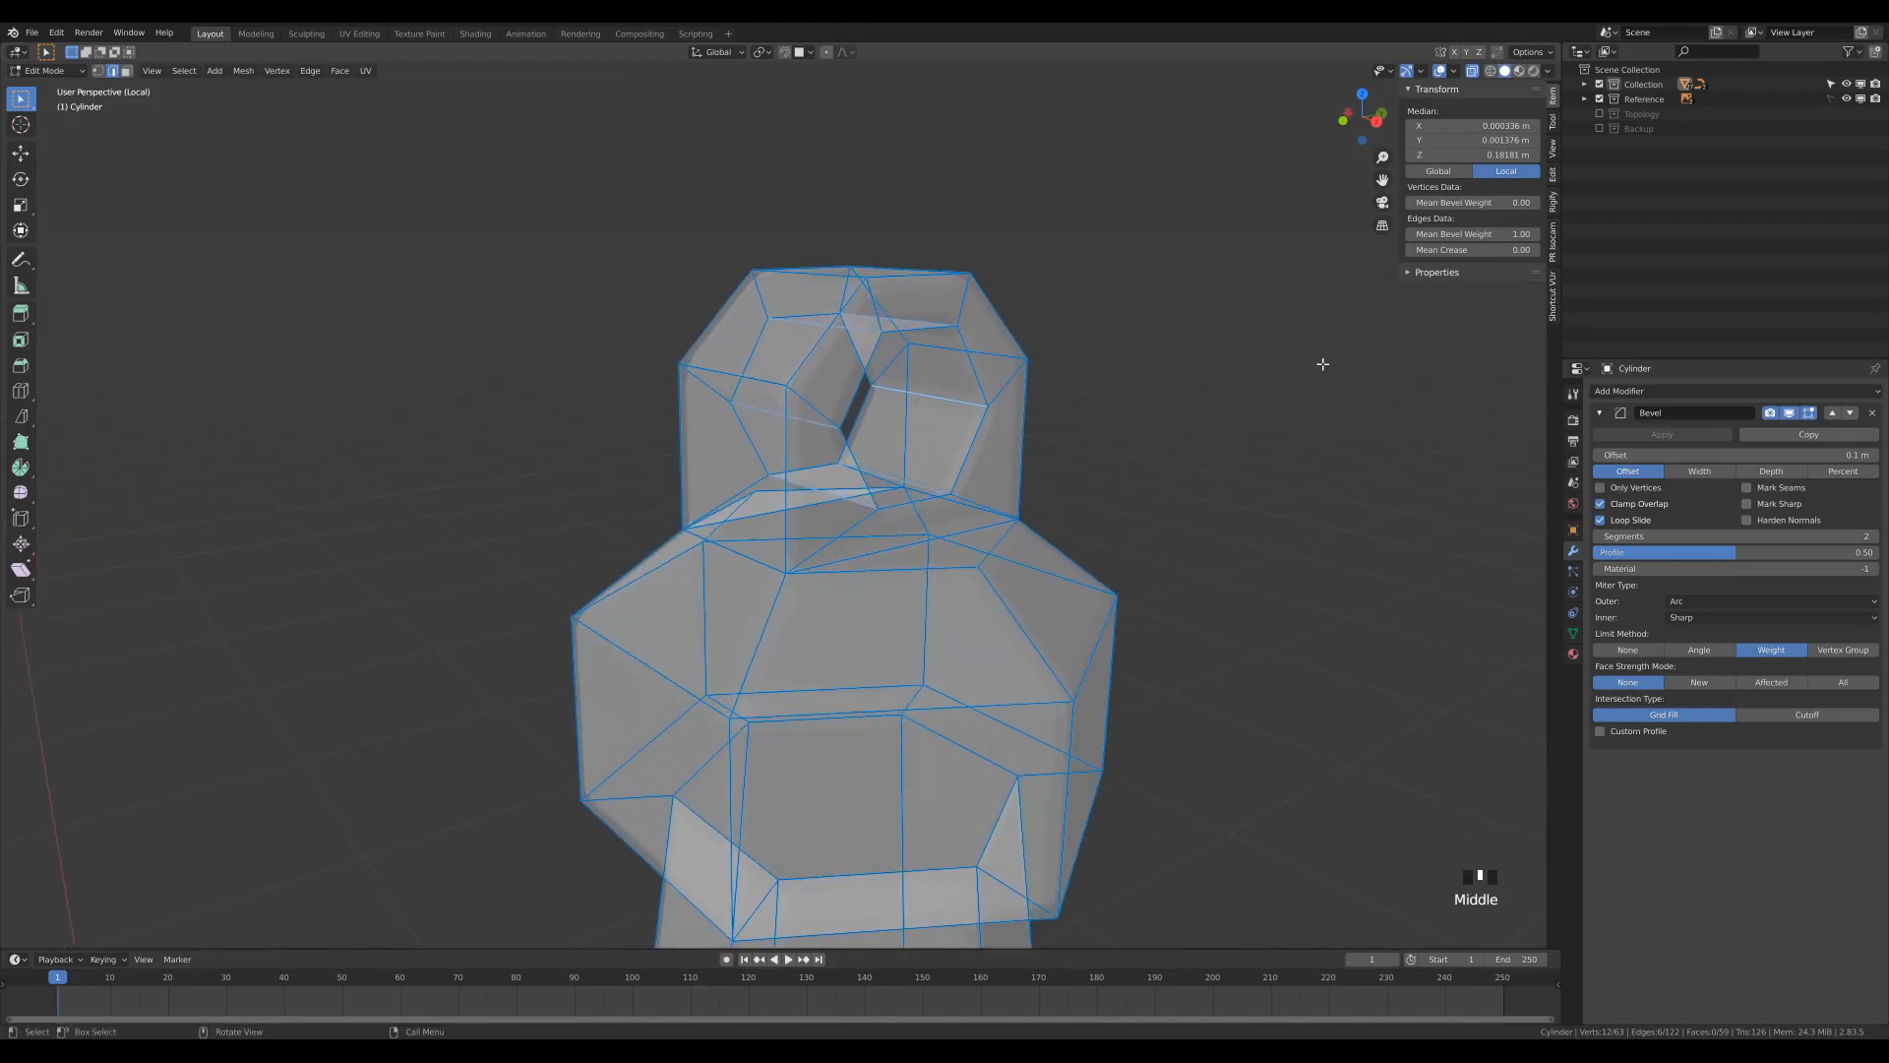
Step: Set the mean bevel weight of the hole's inner wall edges to 0.00, then turn off X-ray and check the loop in Object Mode
left_click_drag(1496, 234, 1495, 234)
key("Tab")
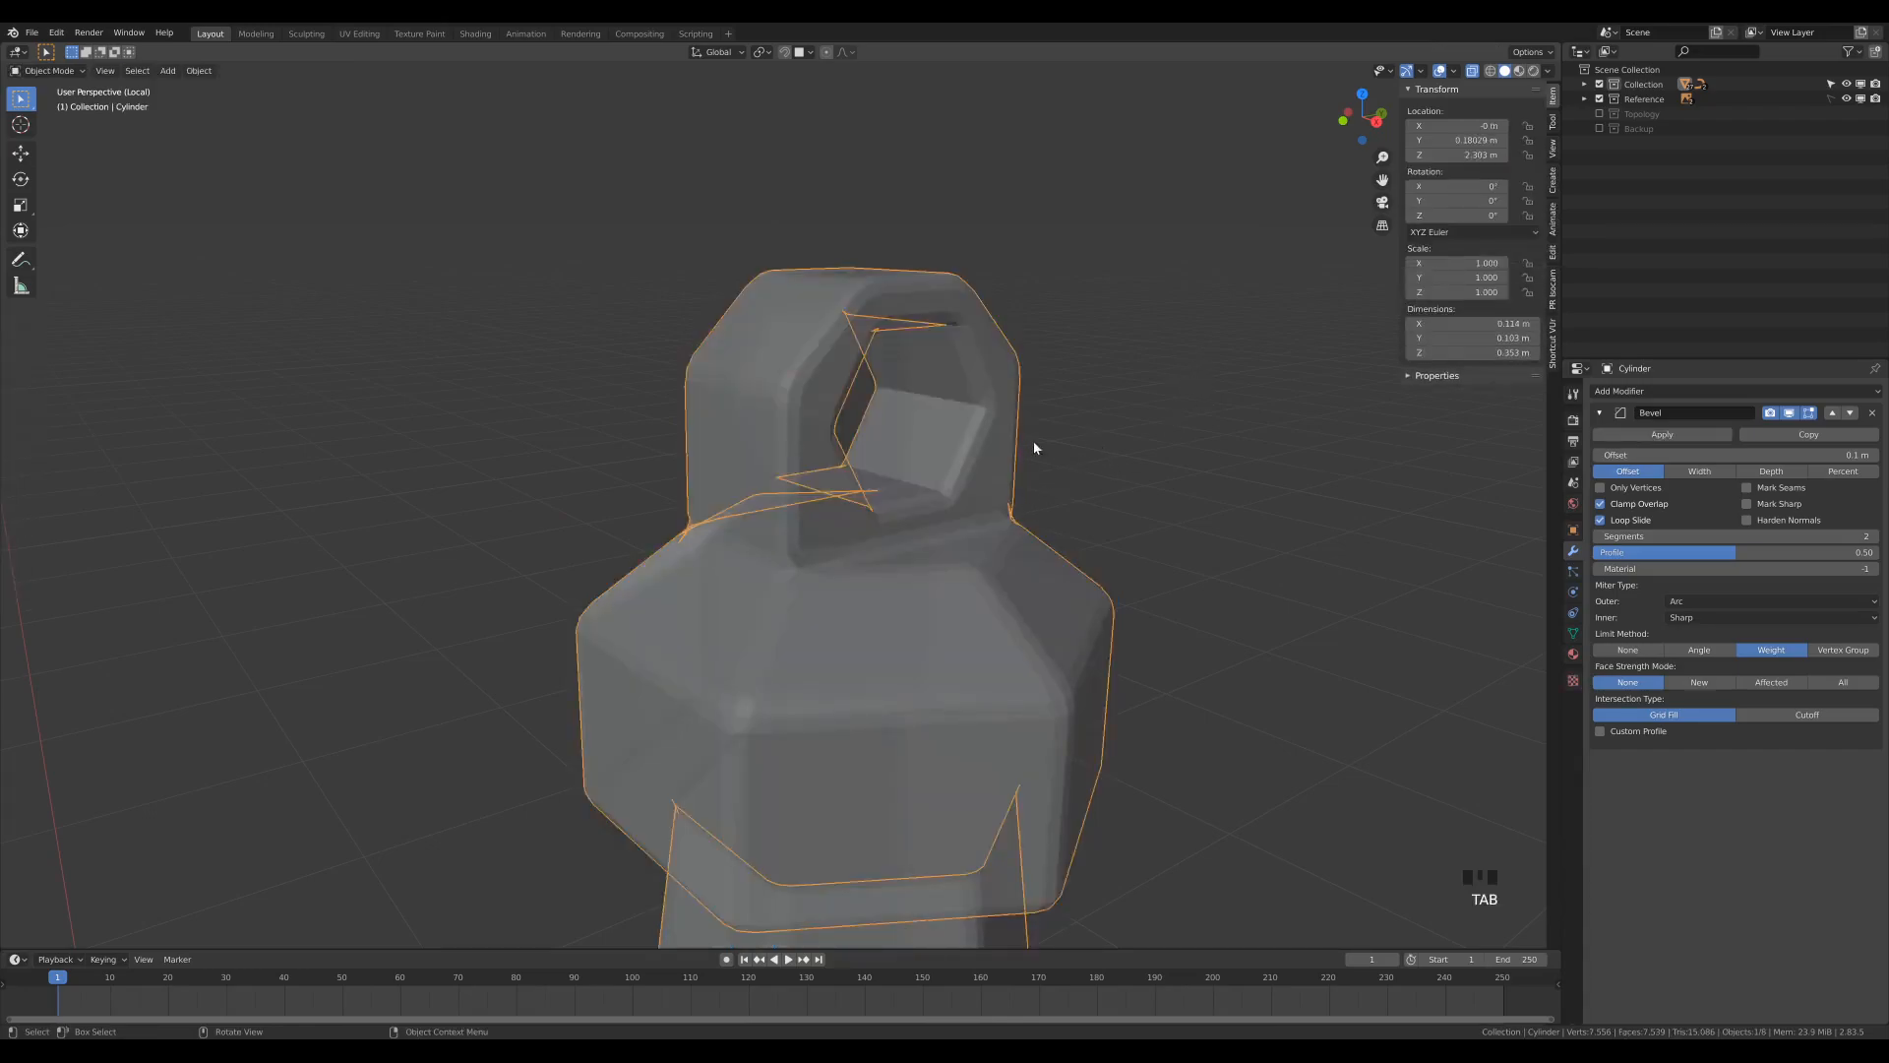
key("z")
middle_click_drag(1094, 461, 872, 380)
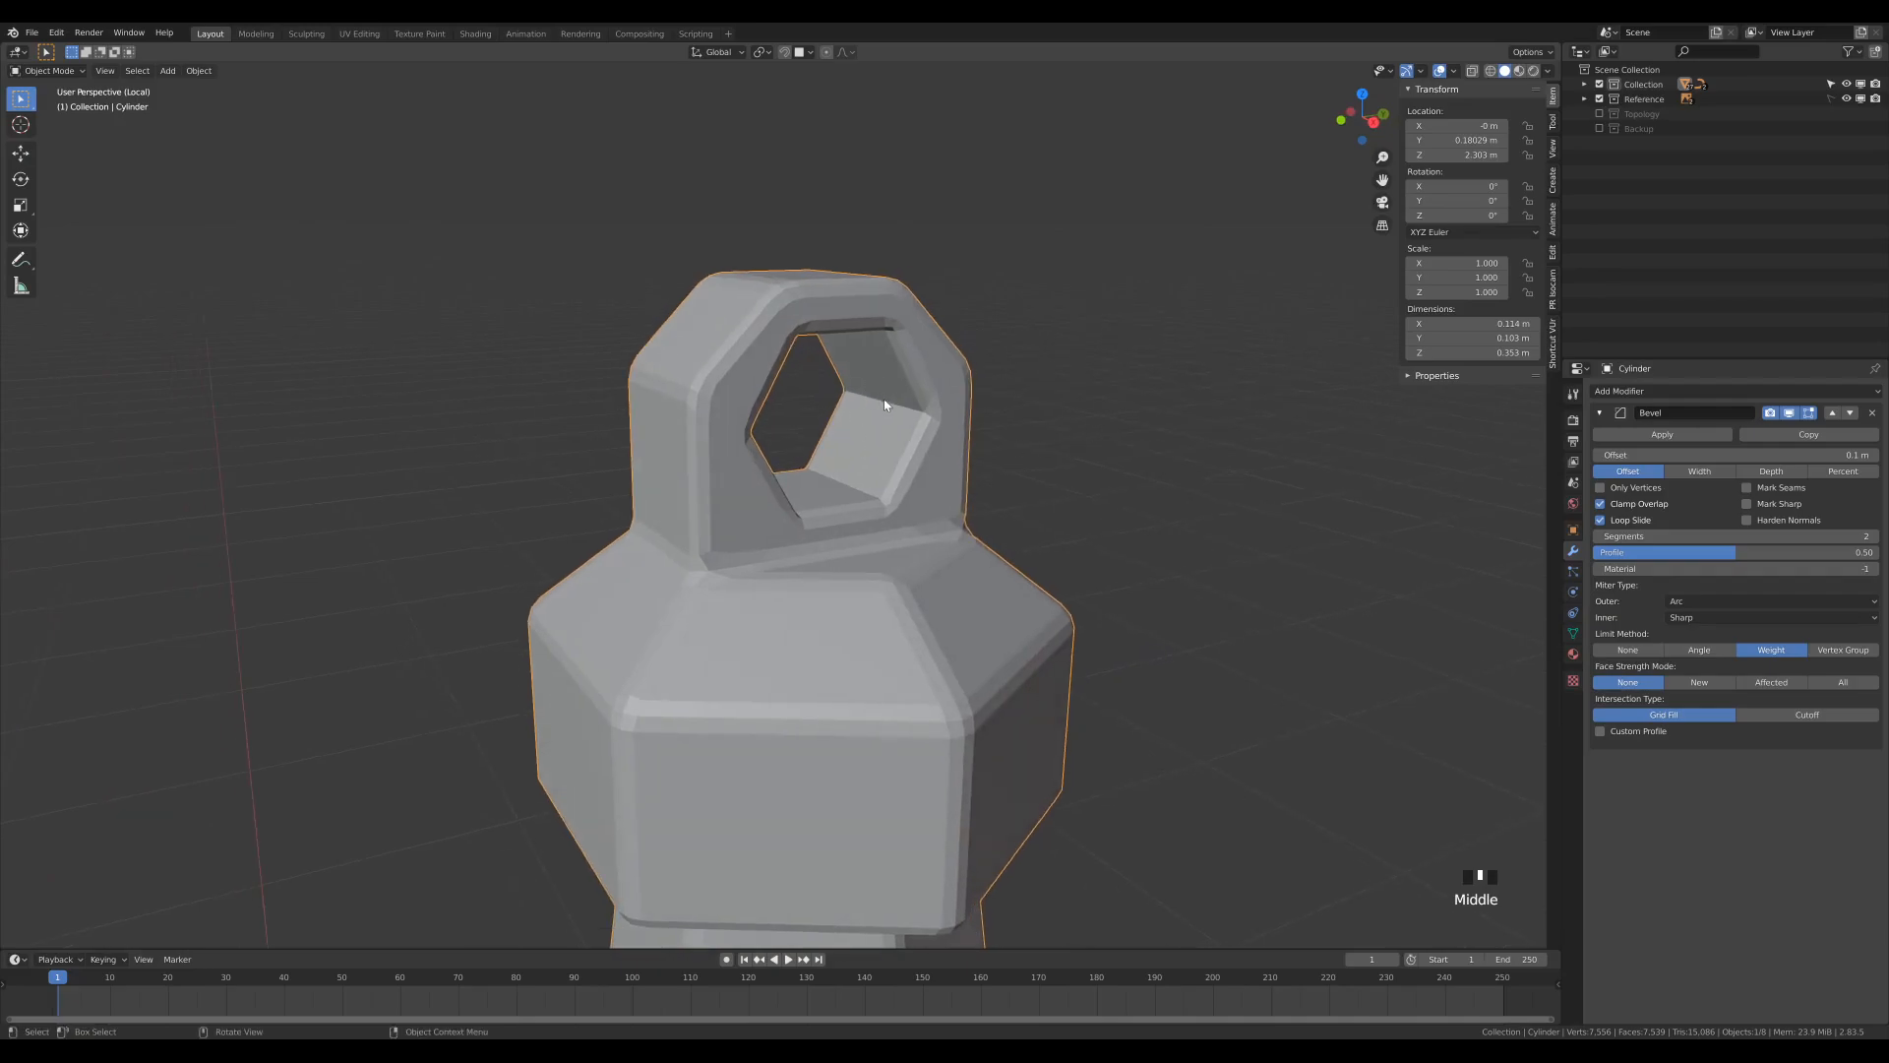
Step: In Edit Mode, select the edges radiating from the hole on one face of the loop and set their mean bevel weight to 0.00
key("Tab")
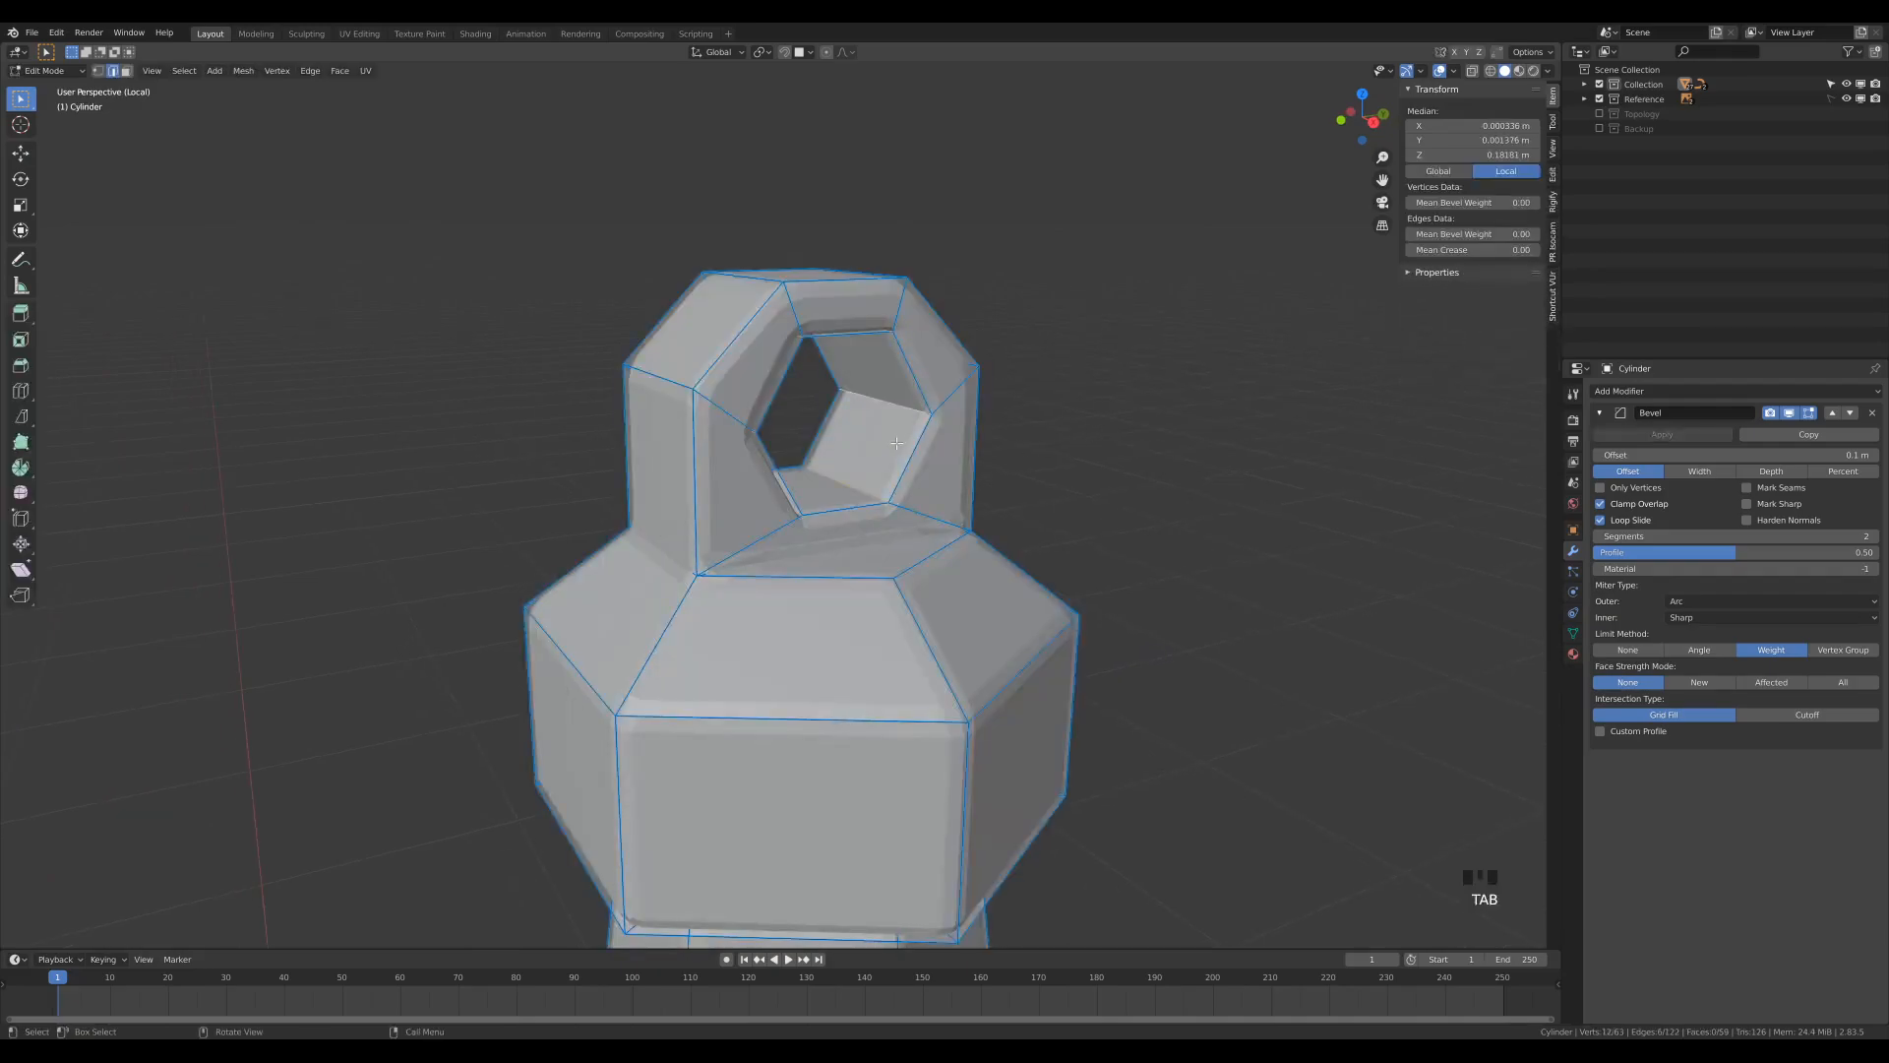
left_click(953, 392)
left_click(883, 310, "shift")
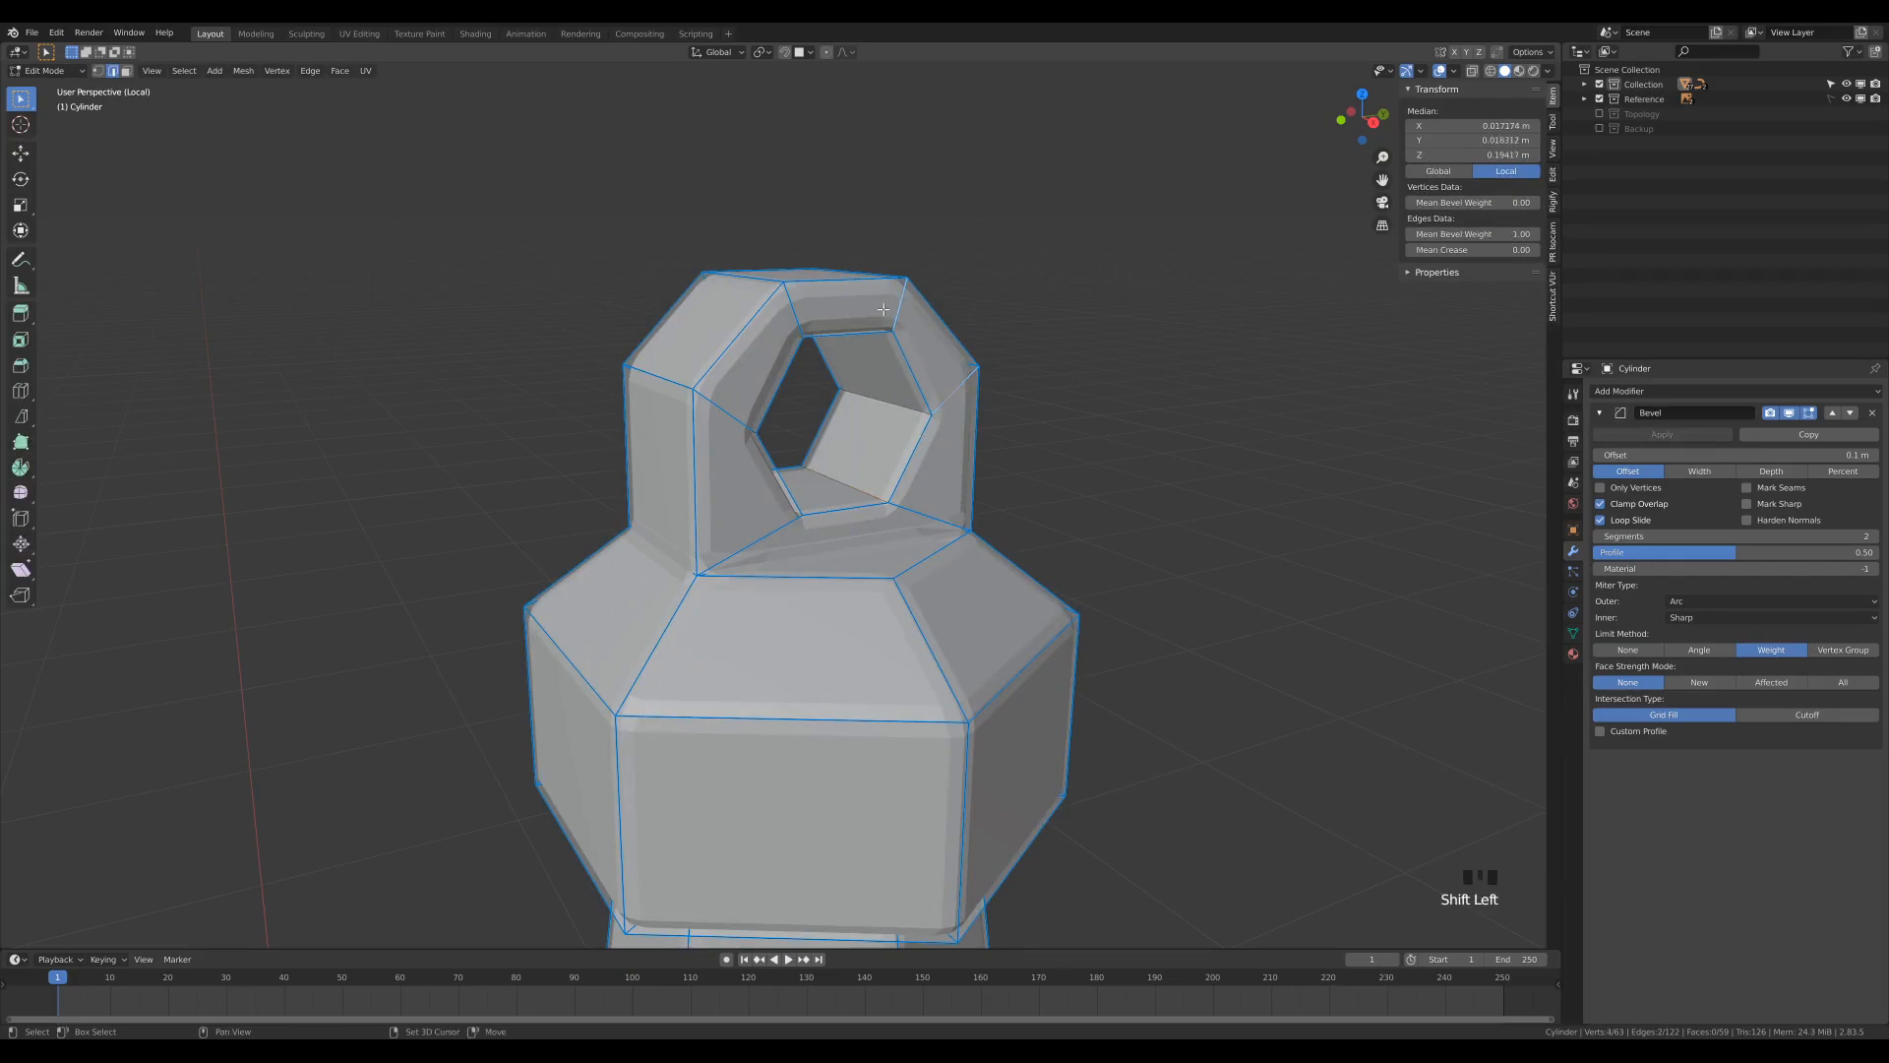
left_click(794, 316, "ctrl+alt")
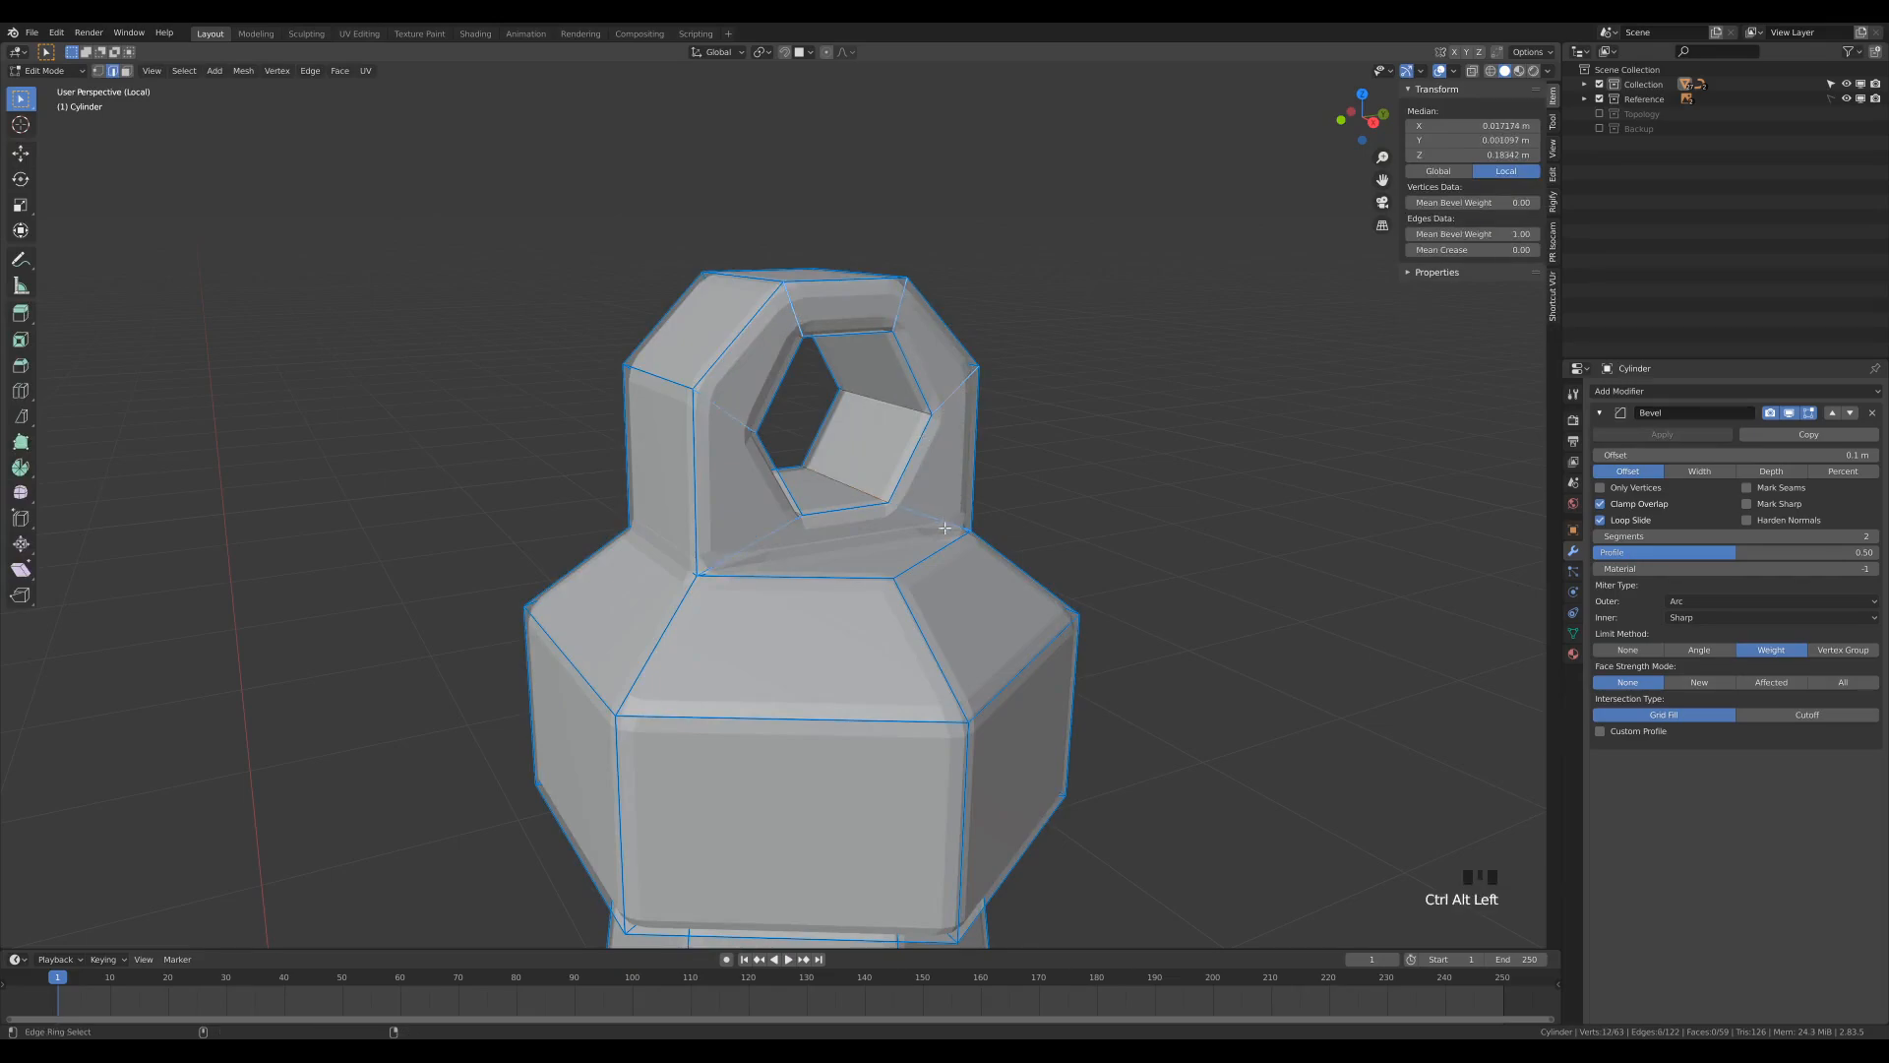
left_click_drag(1473, 234, 1377, 234)
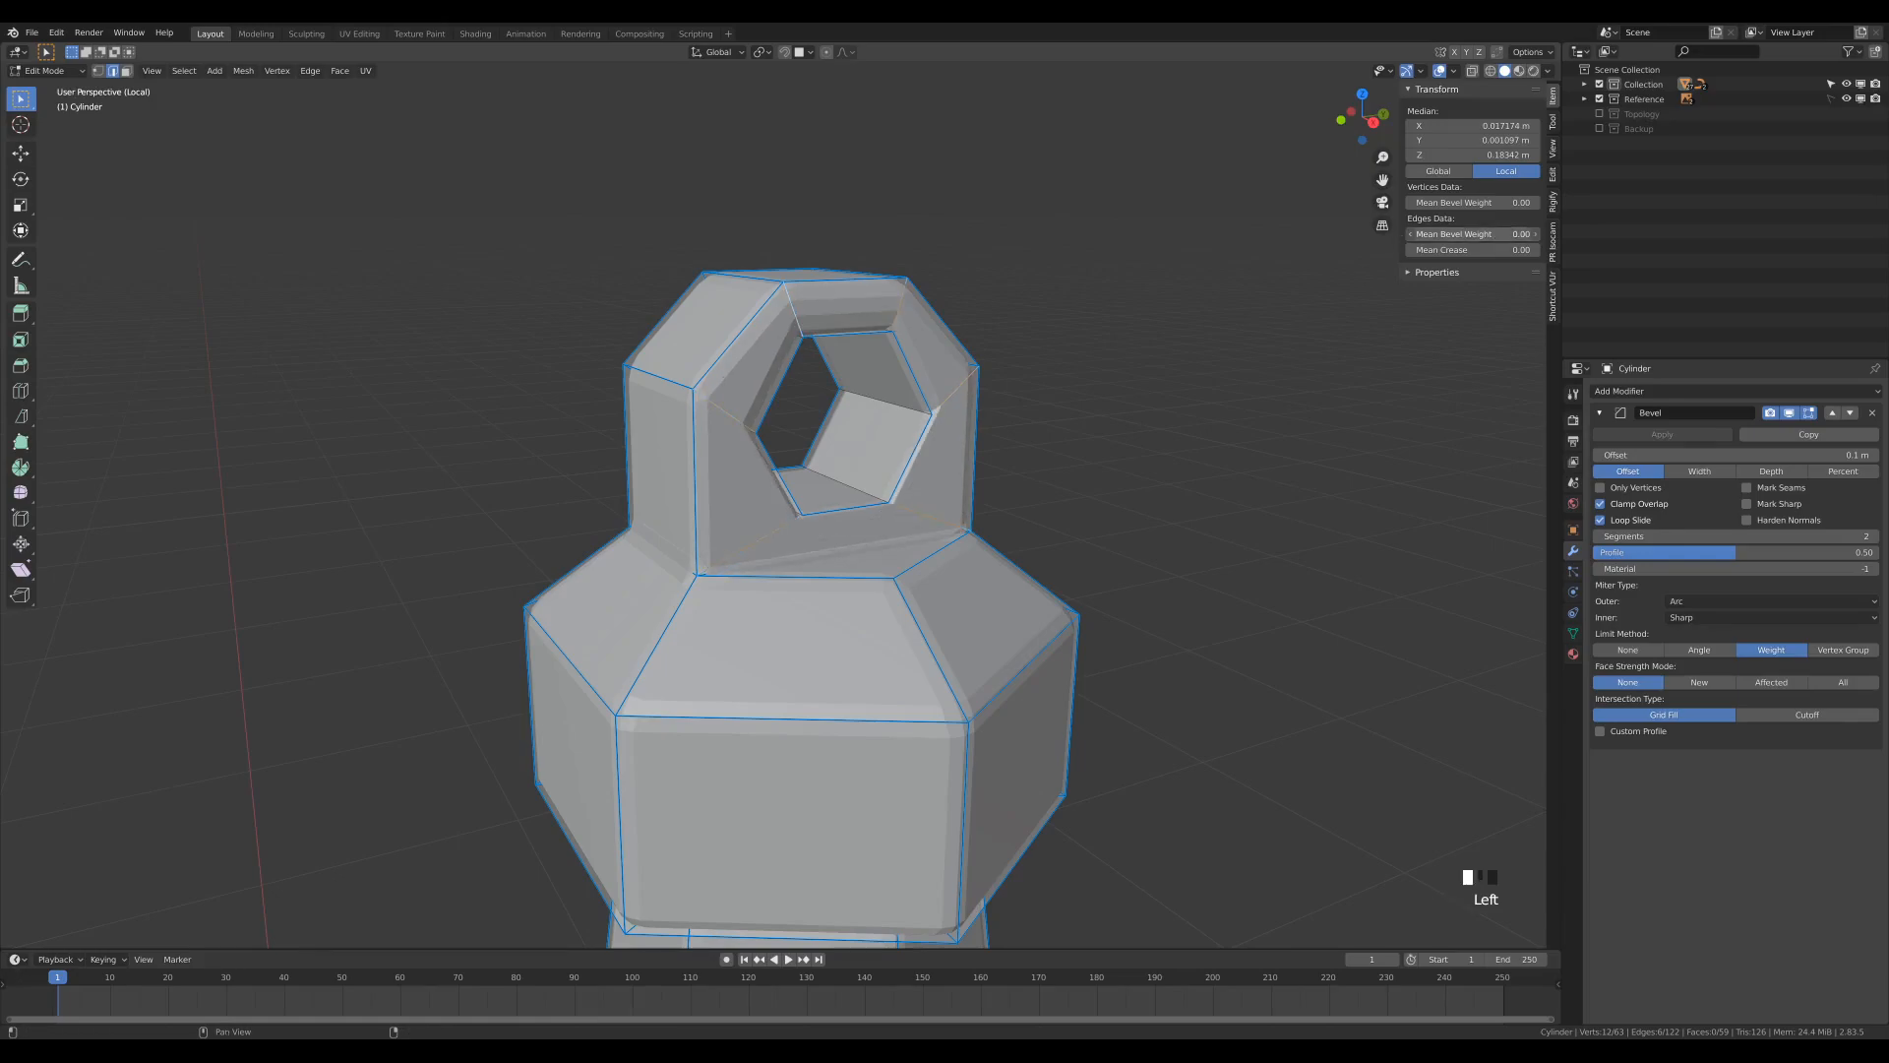
Step: Set the mean bevel weight of the radiating edges on the loop's opposite face to 0.00 and check the result in Object Mode
middle_click_drag(1050, 384, 1194, 354)
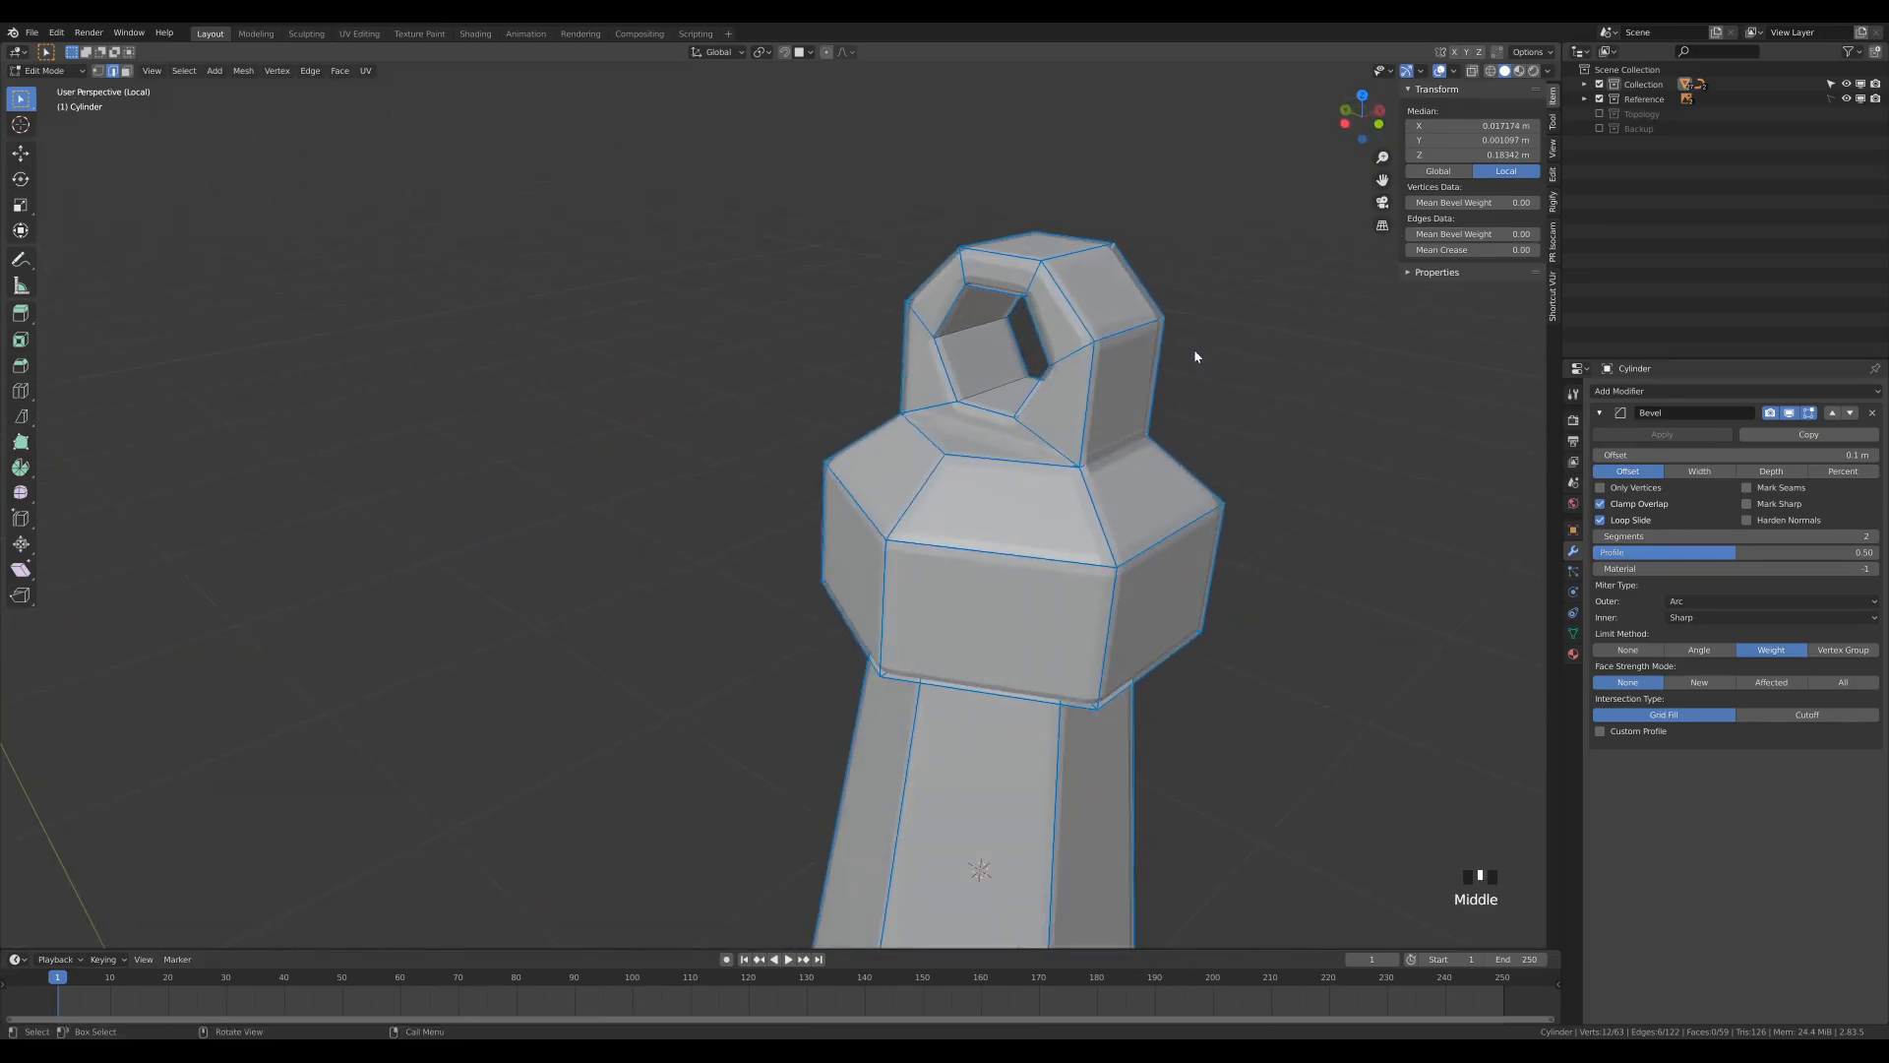
left_click(1067, 352, "ctrl+alt")
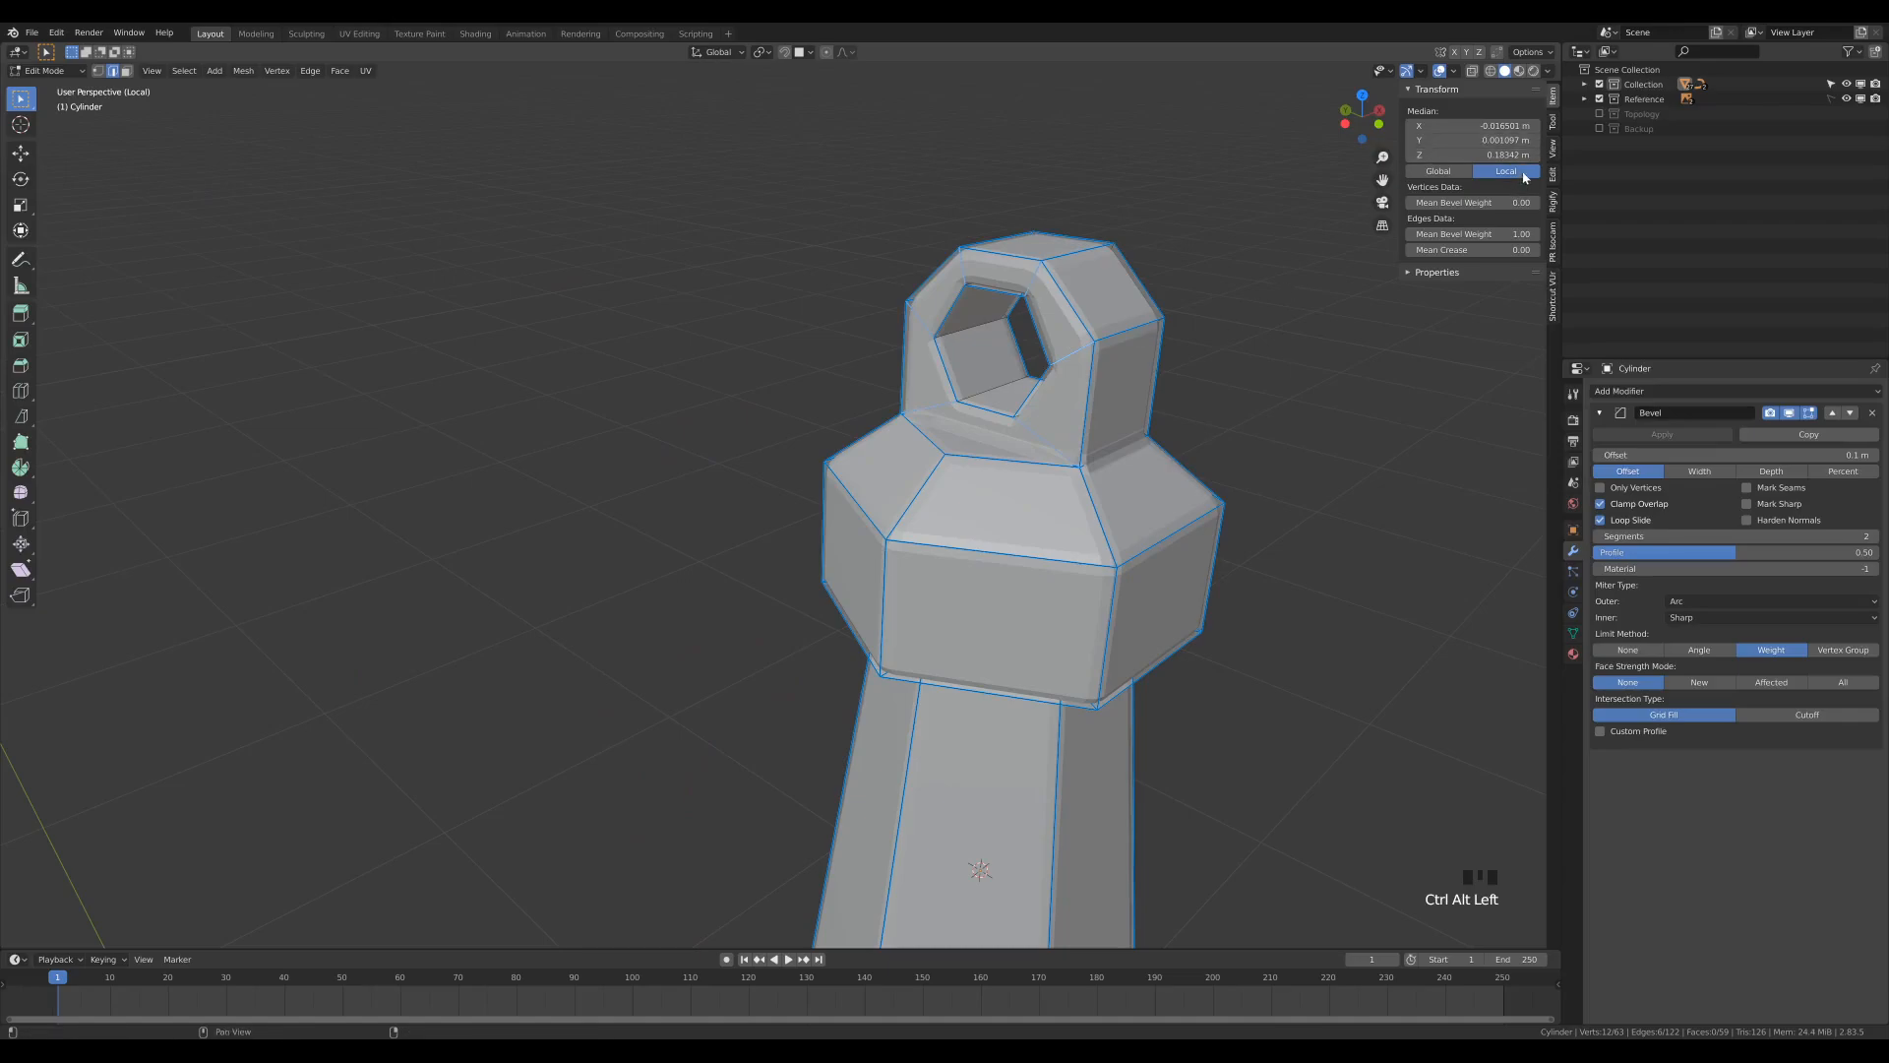
left_click_drag(1511, 234, 1407, 234)
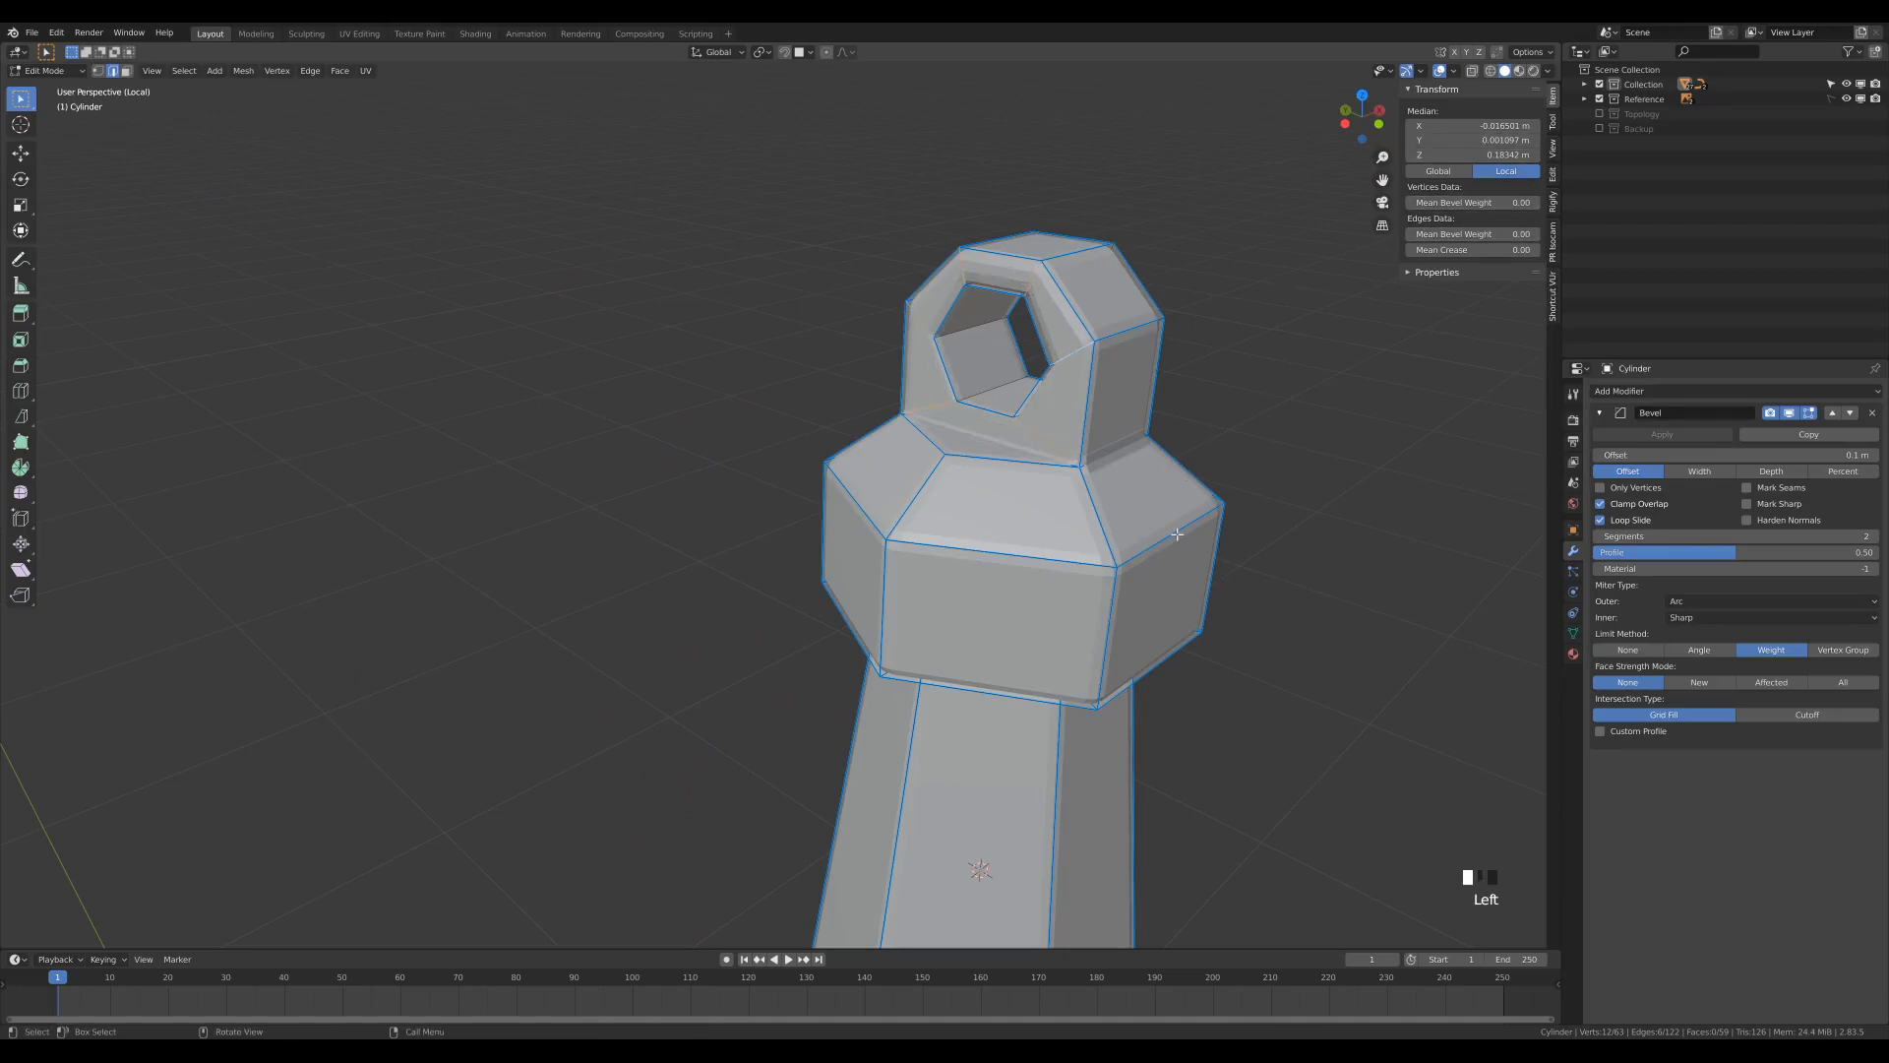
middle_click_drag(1183, 409, 1087, 394)
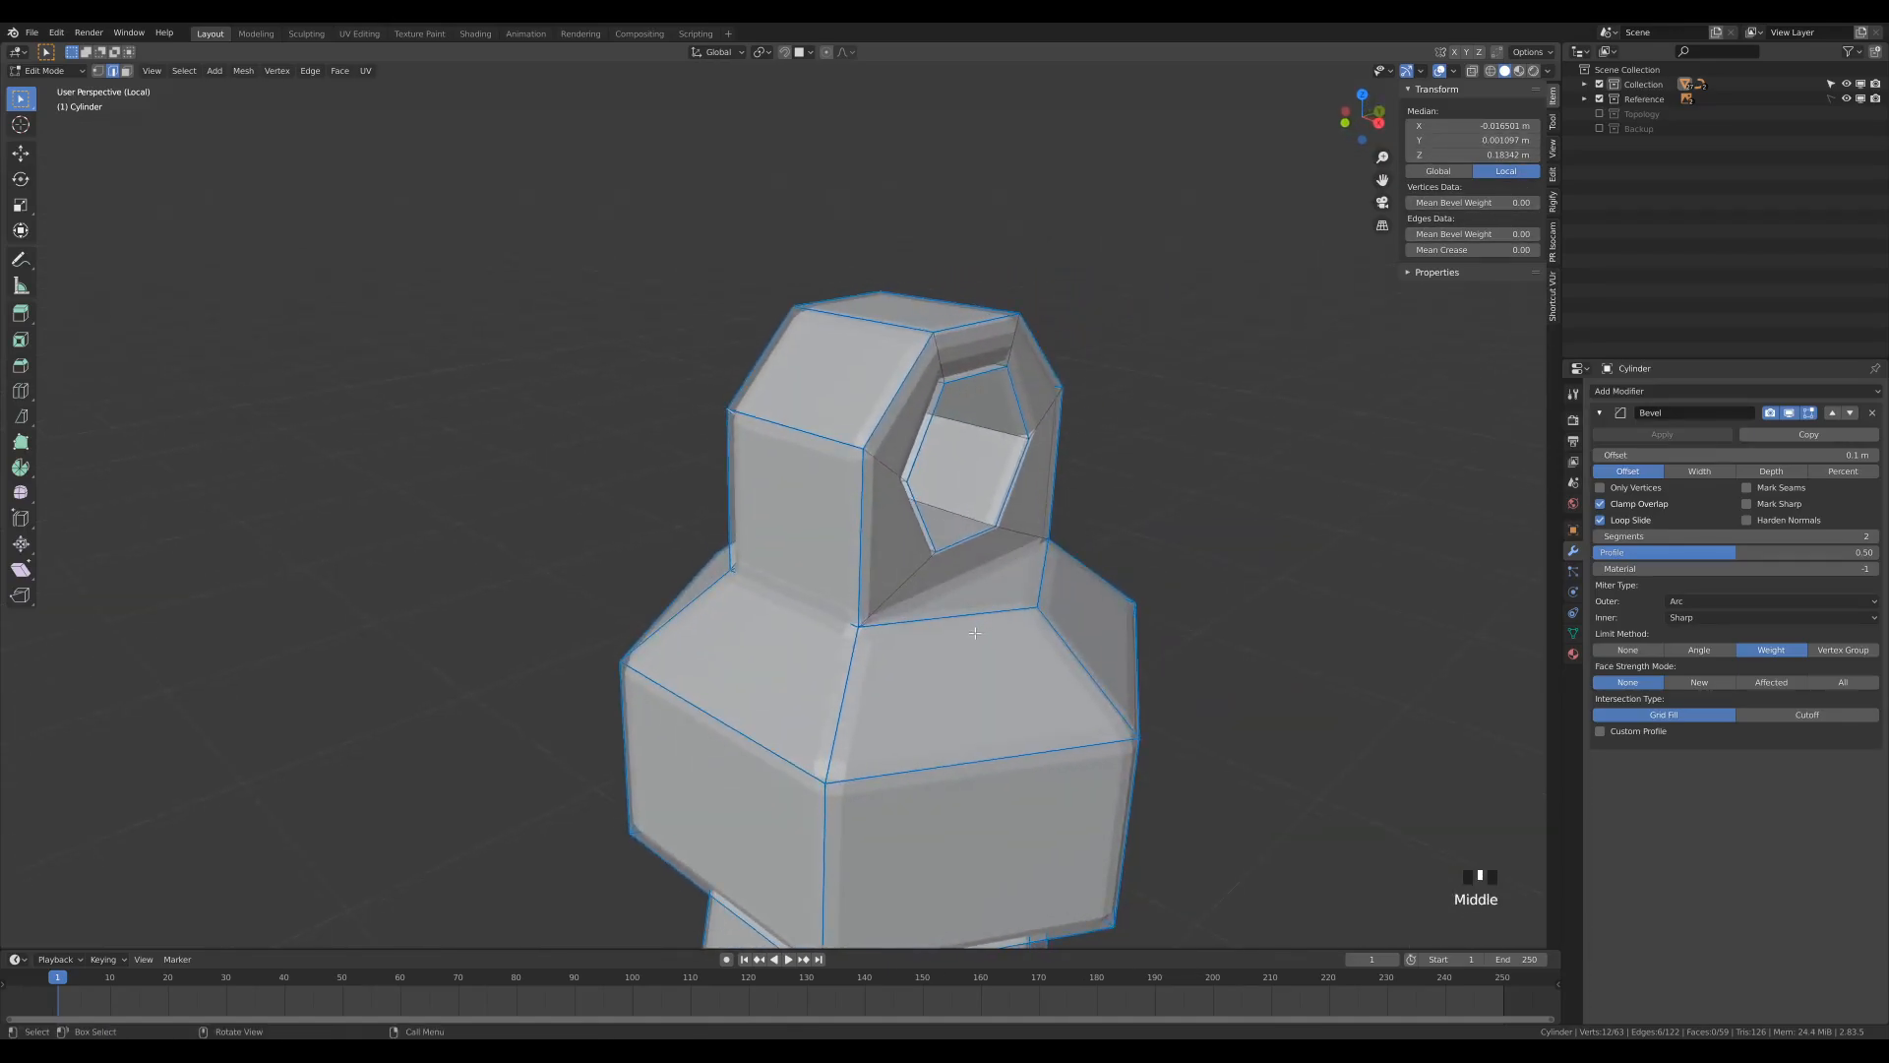
scroll(1003, 465, "down", 2)
middle_click_drag(1003, 466, 1101, 502)
key("Tab")
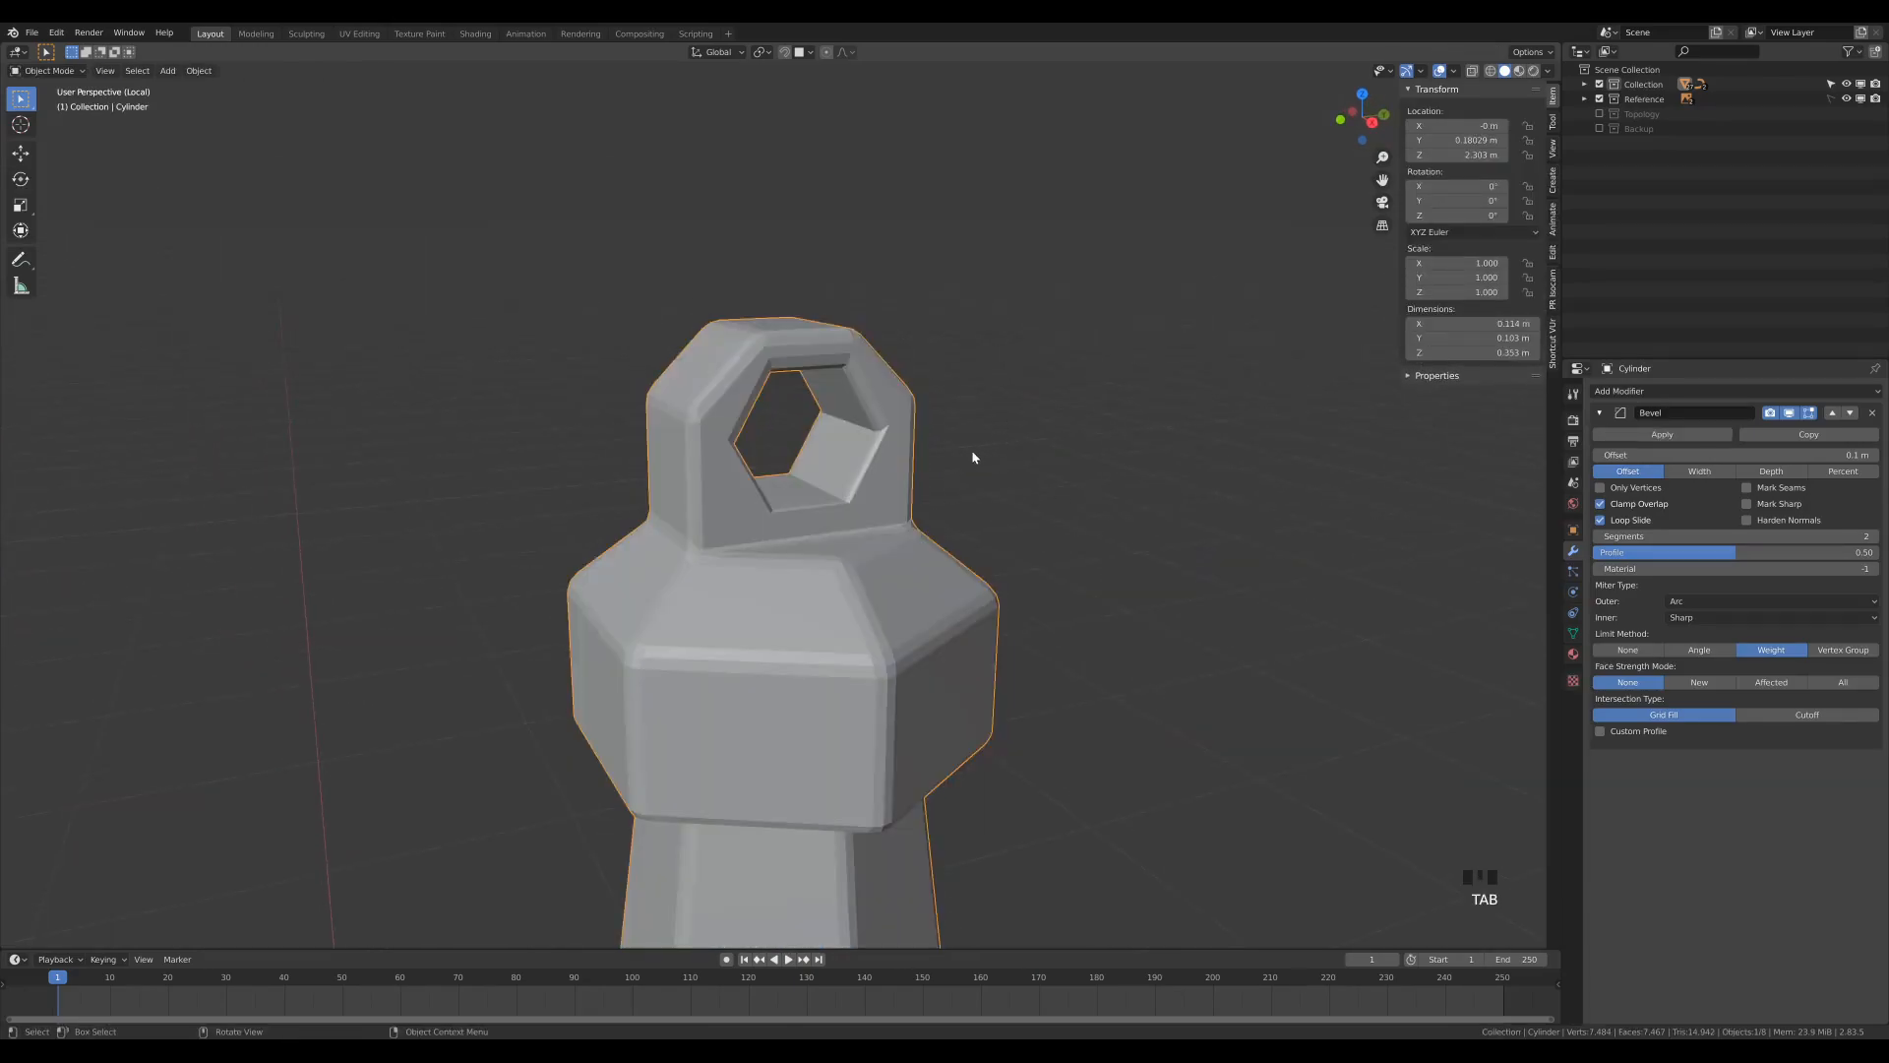
scroll(972, 456, "down", 2)
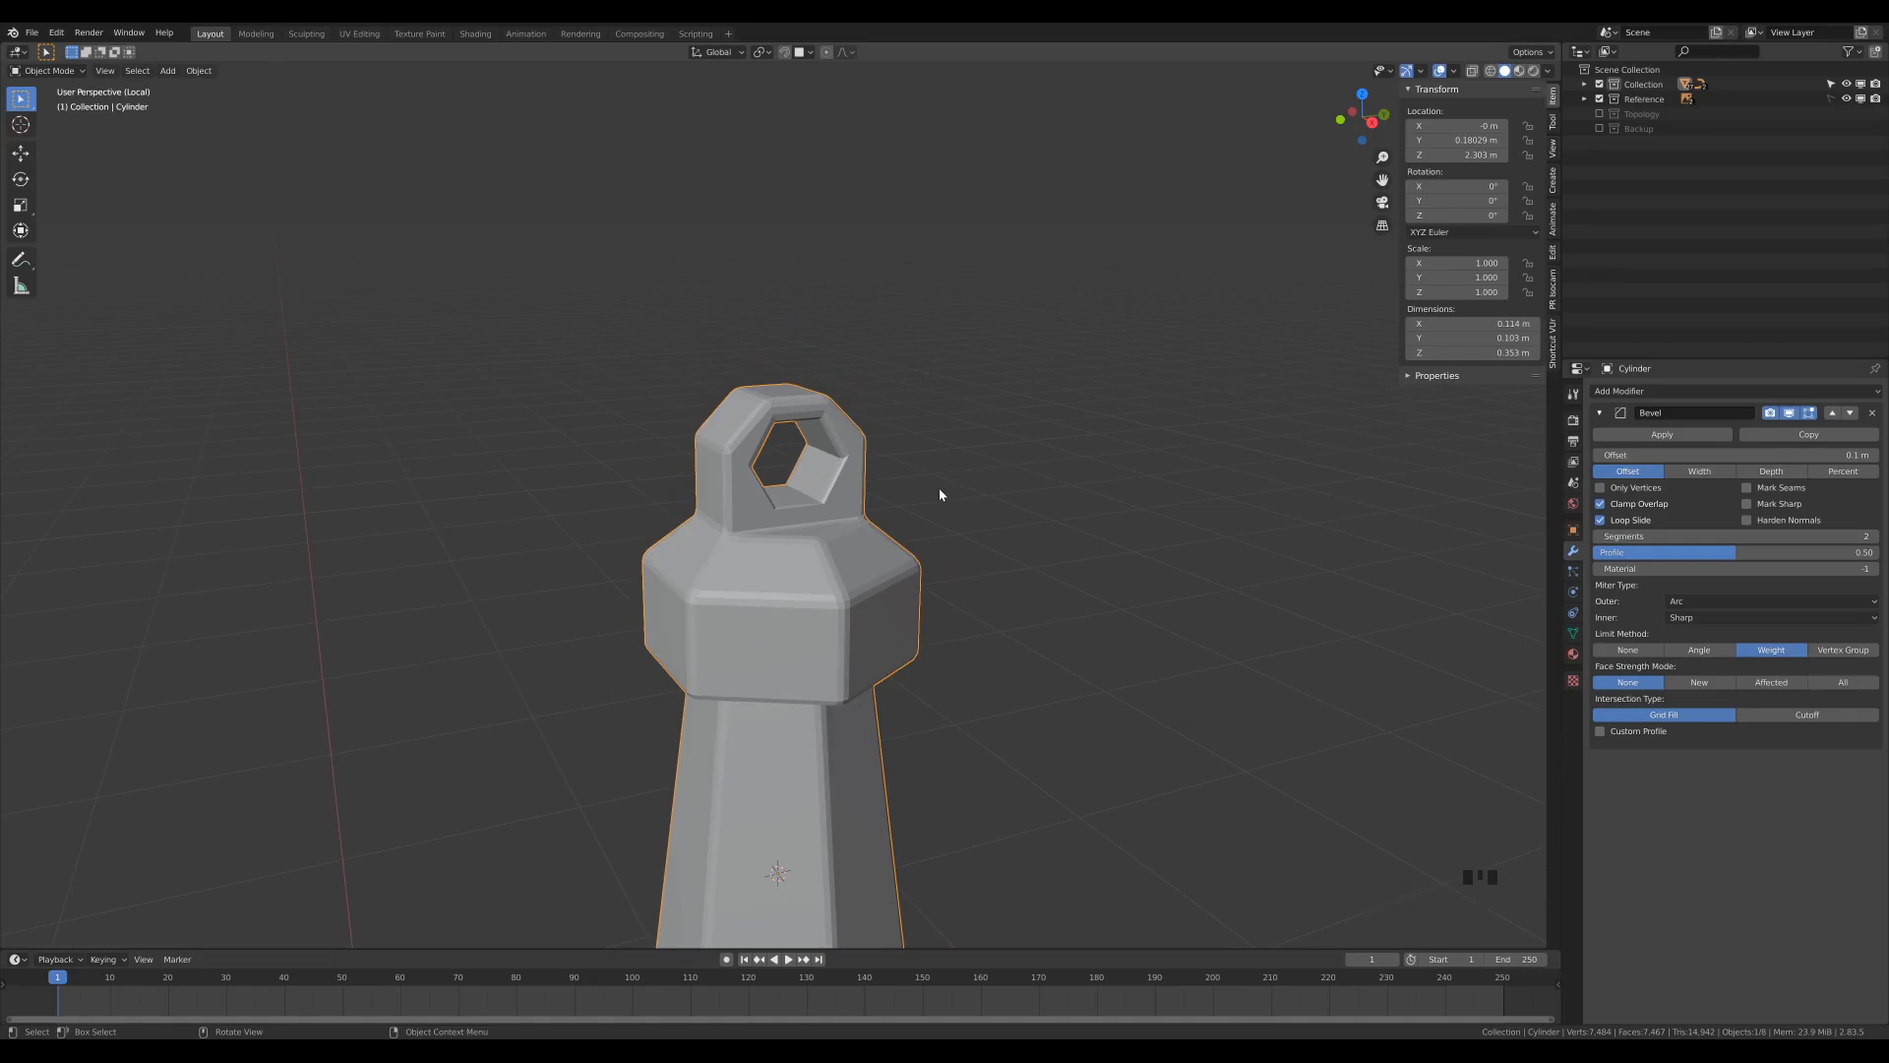
Step: Add a Subdivision modifier with viewport level 1 to the pendant and shade it smooth
key("ctrl+1")
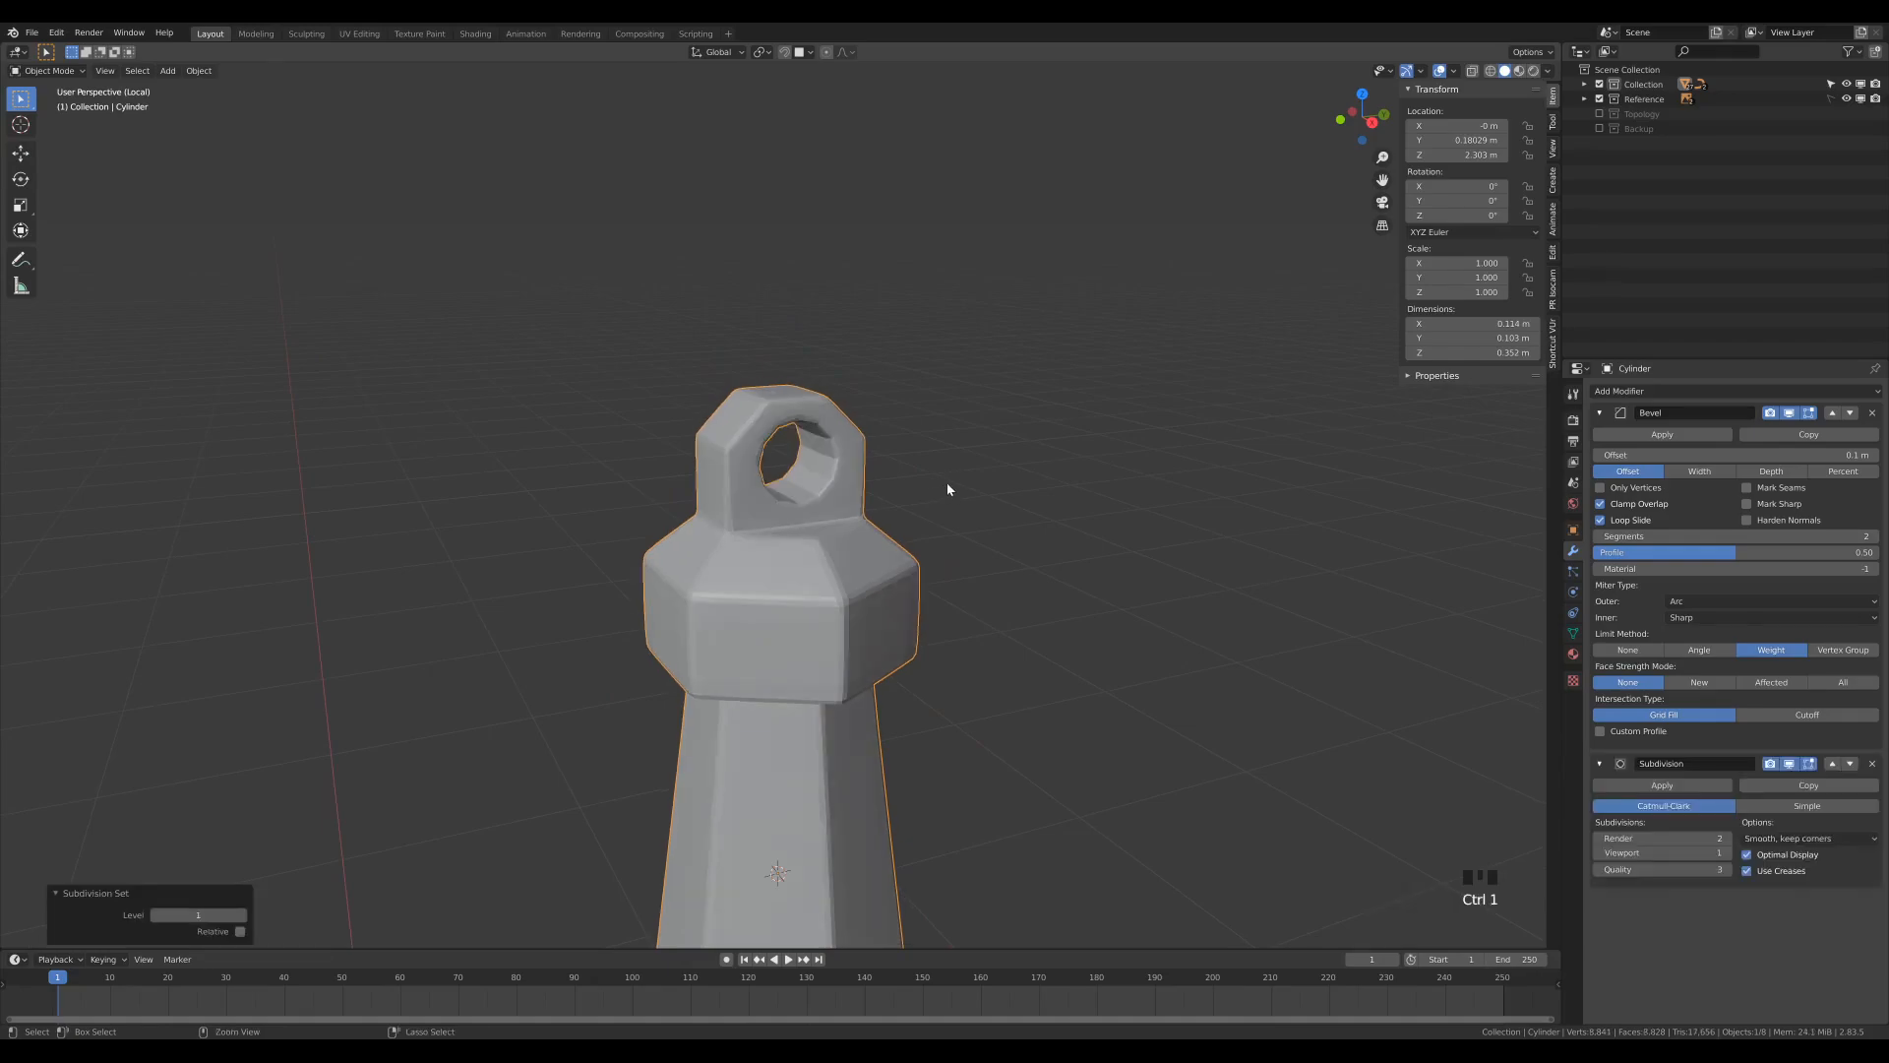
right_click(795, 464)
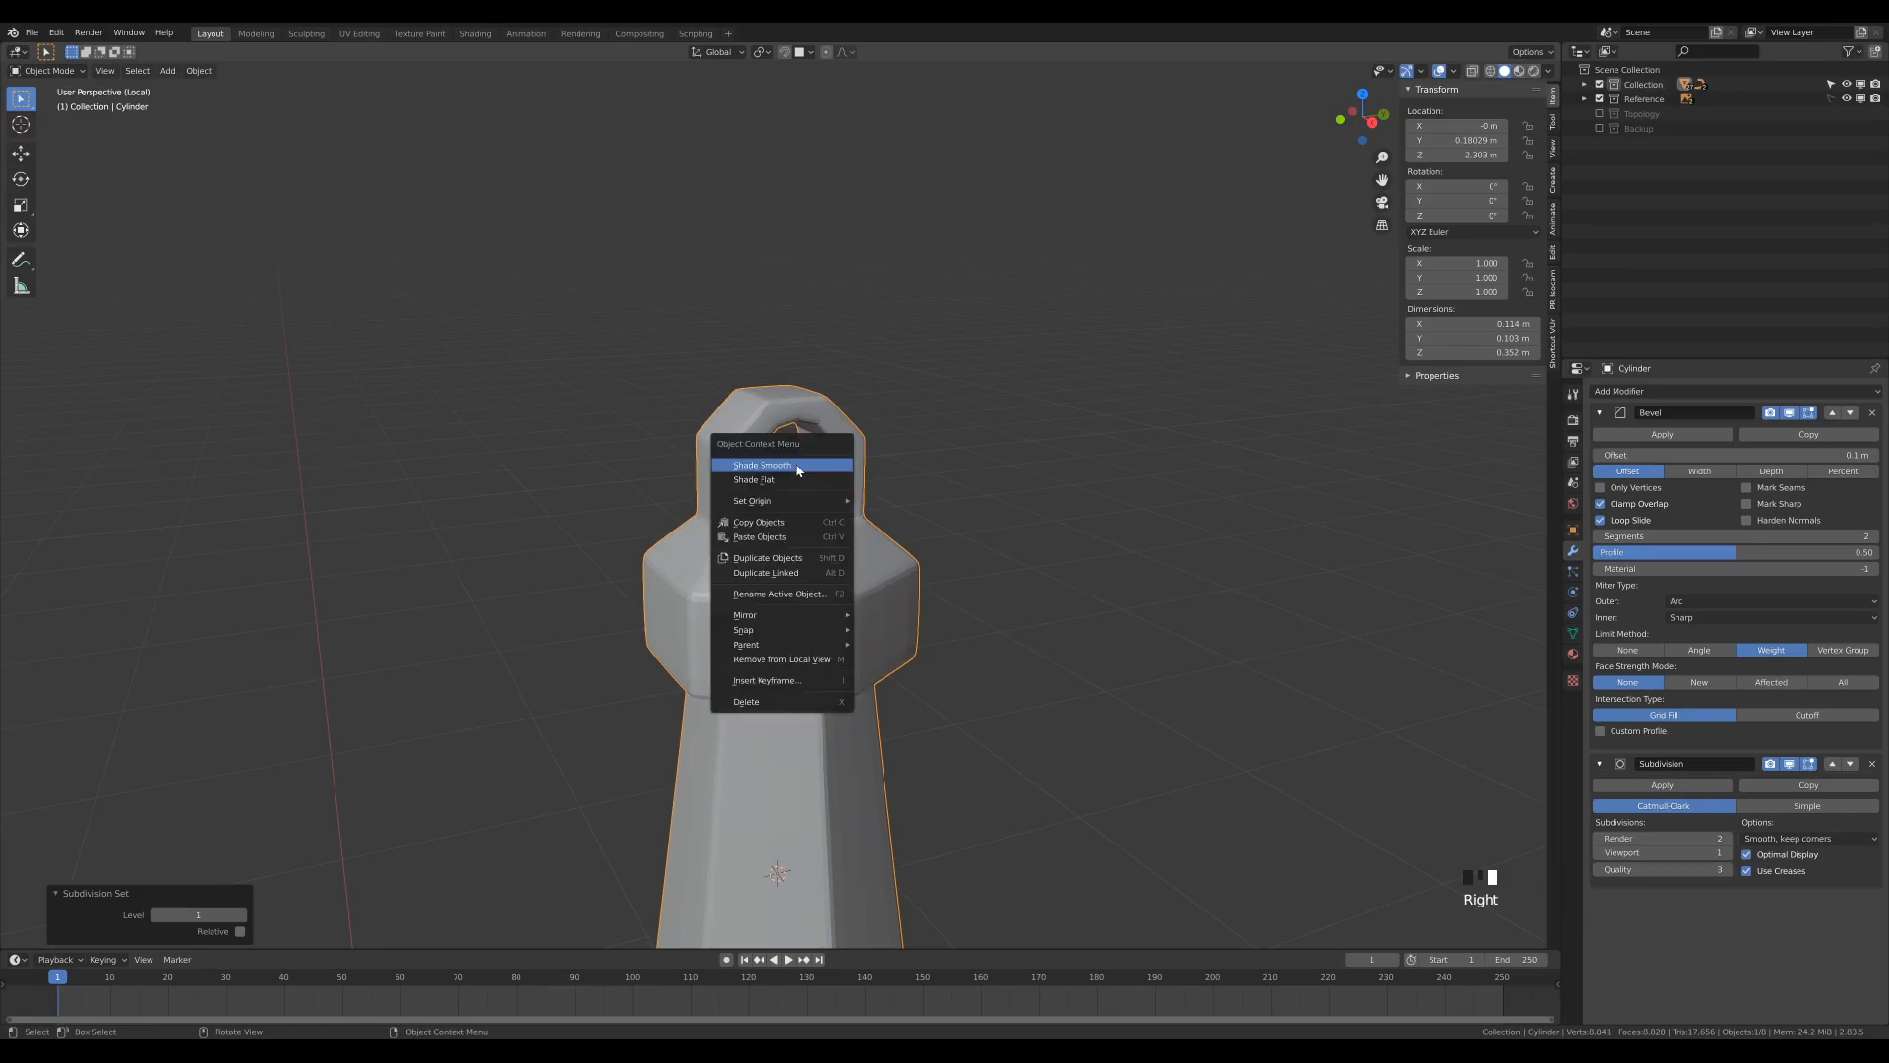
left_click(795, 455)
middle_click_drag(836, 515, 991, 756)
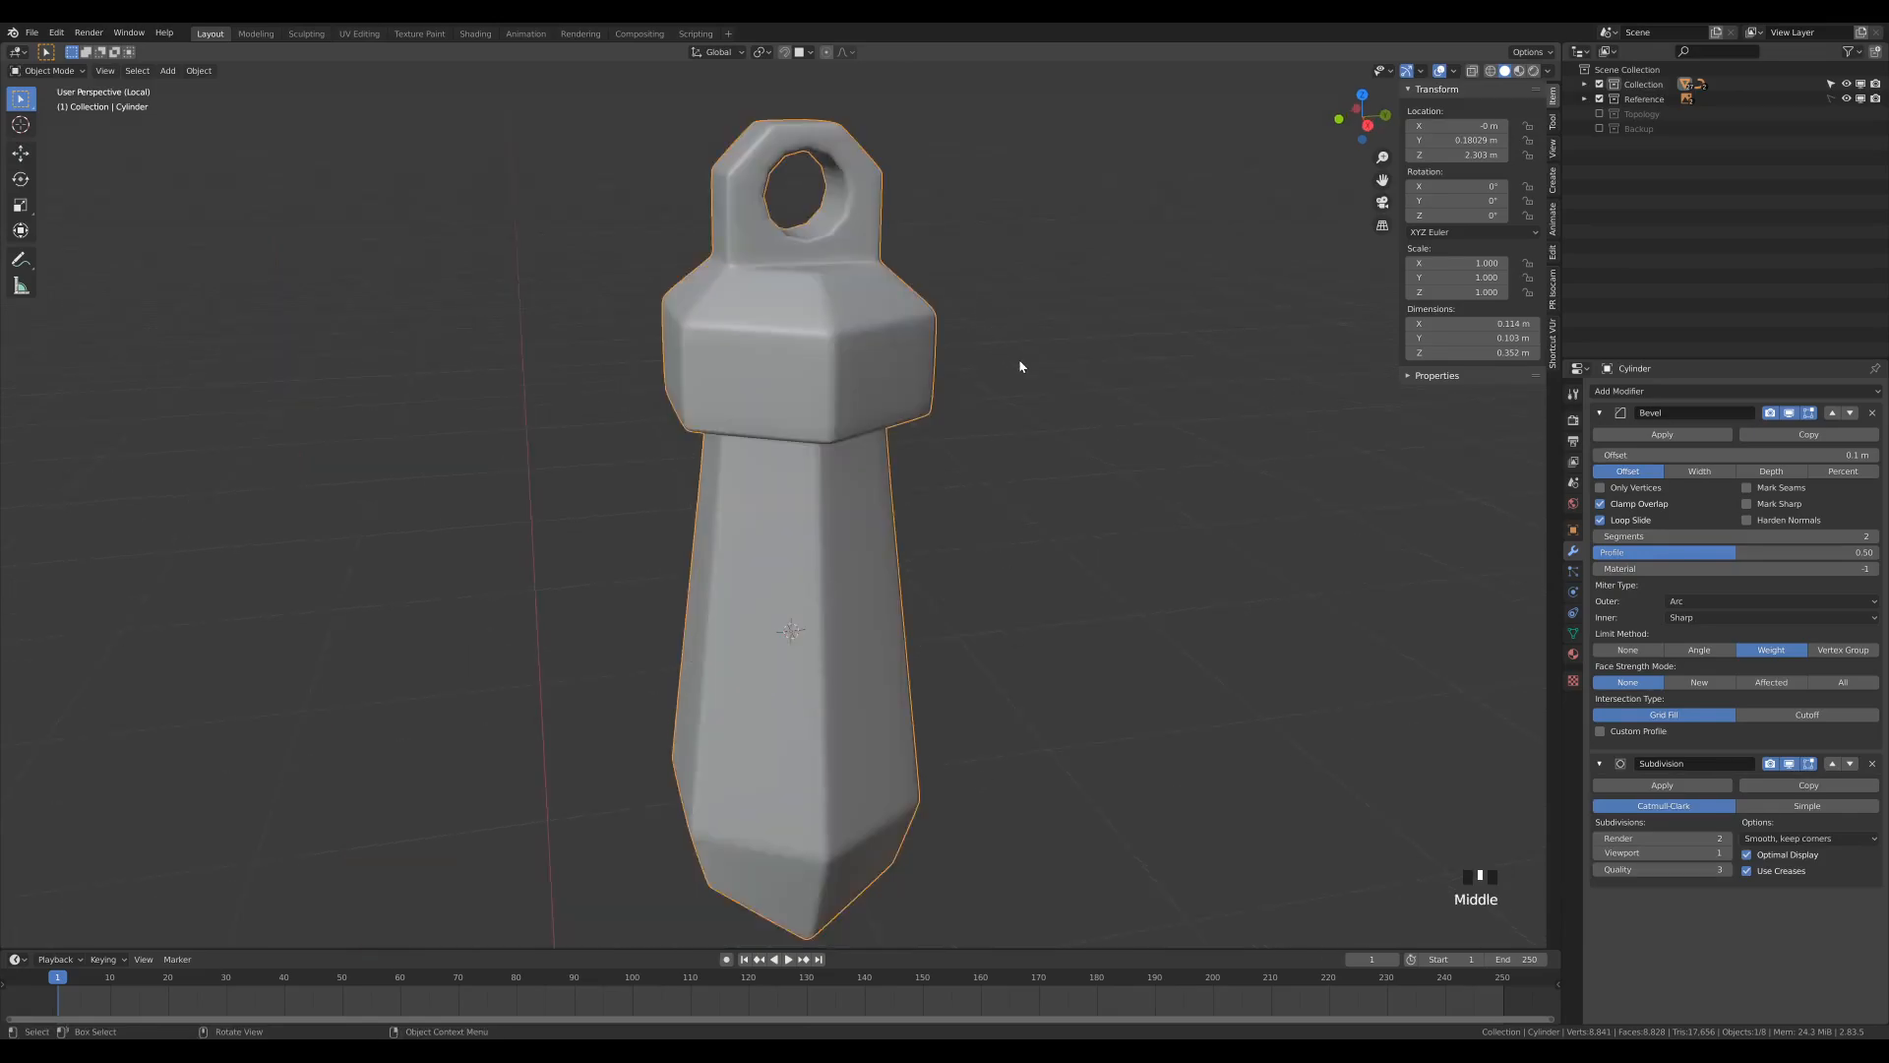
Step: Display the wireframe over the shaded pendant and inspect its topology from several angles
key("less")
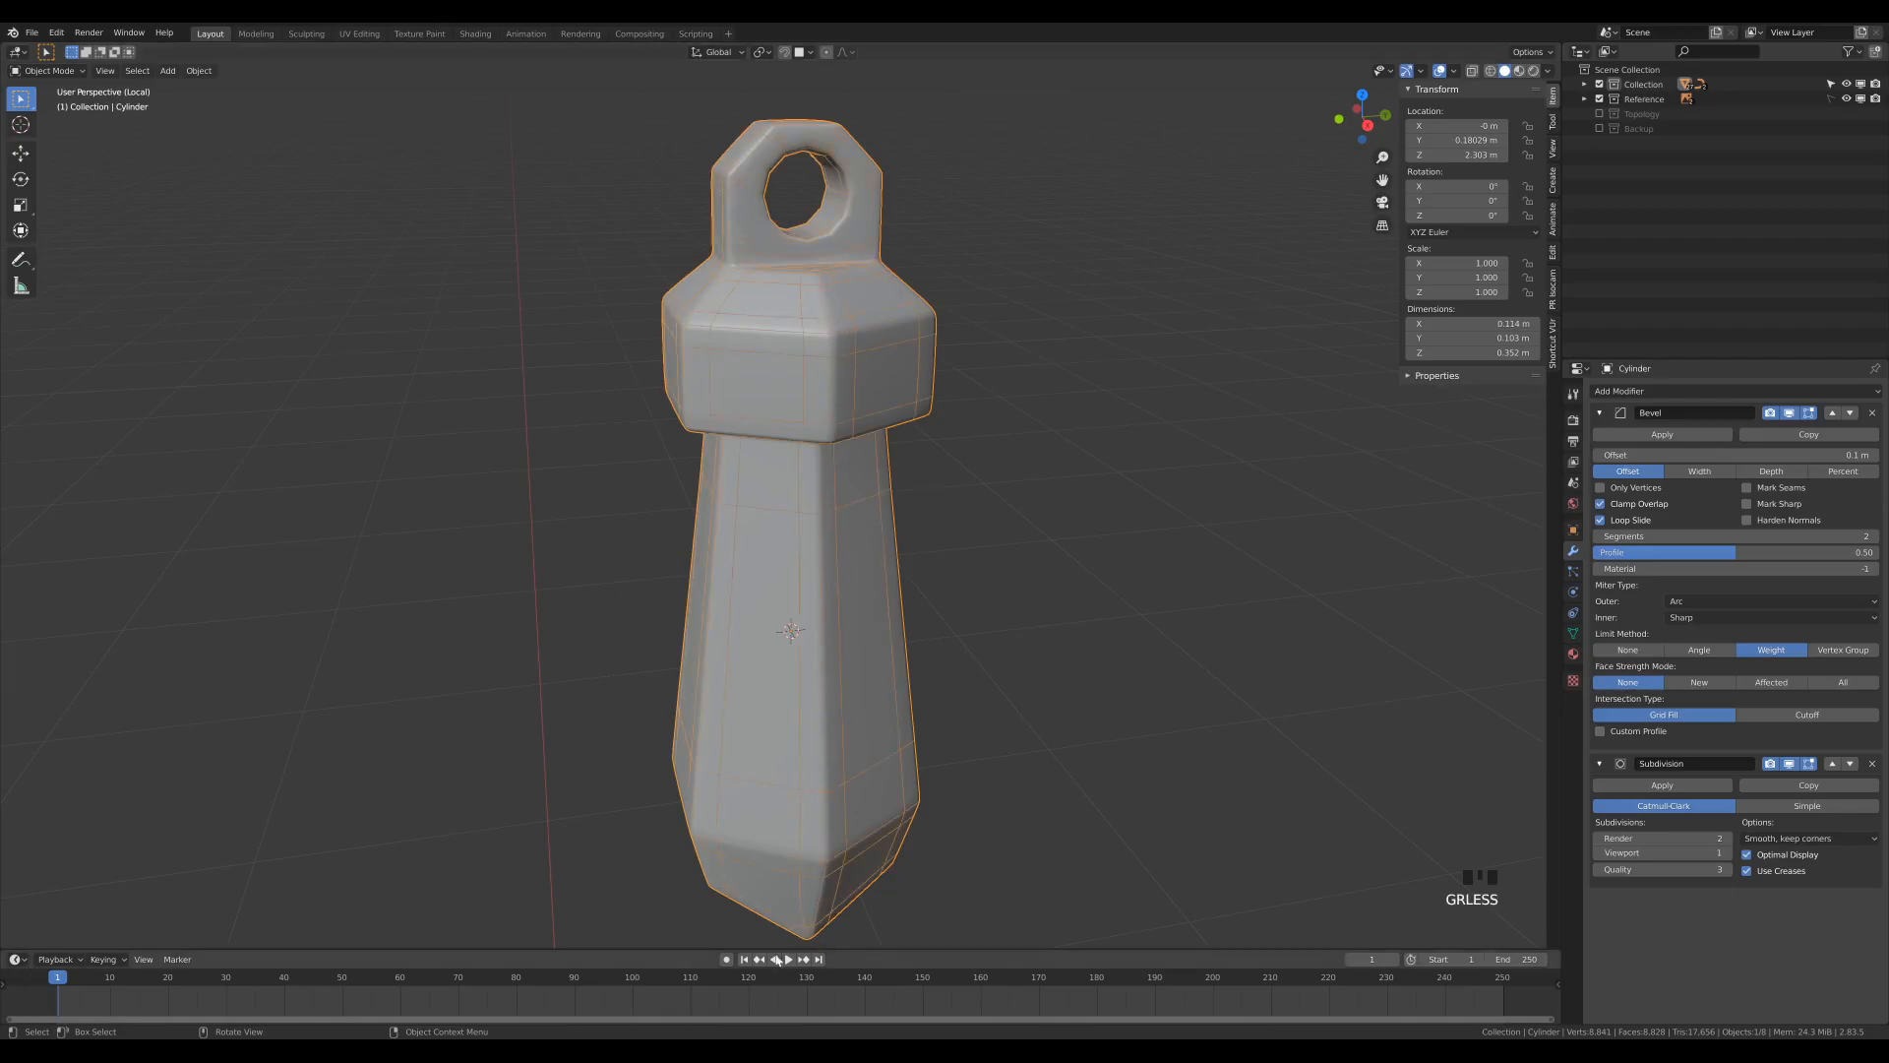
middle_click_drag(696, 662, 891, 253)
scroll(892, 253, "down", 2)
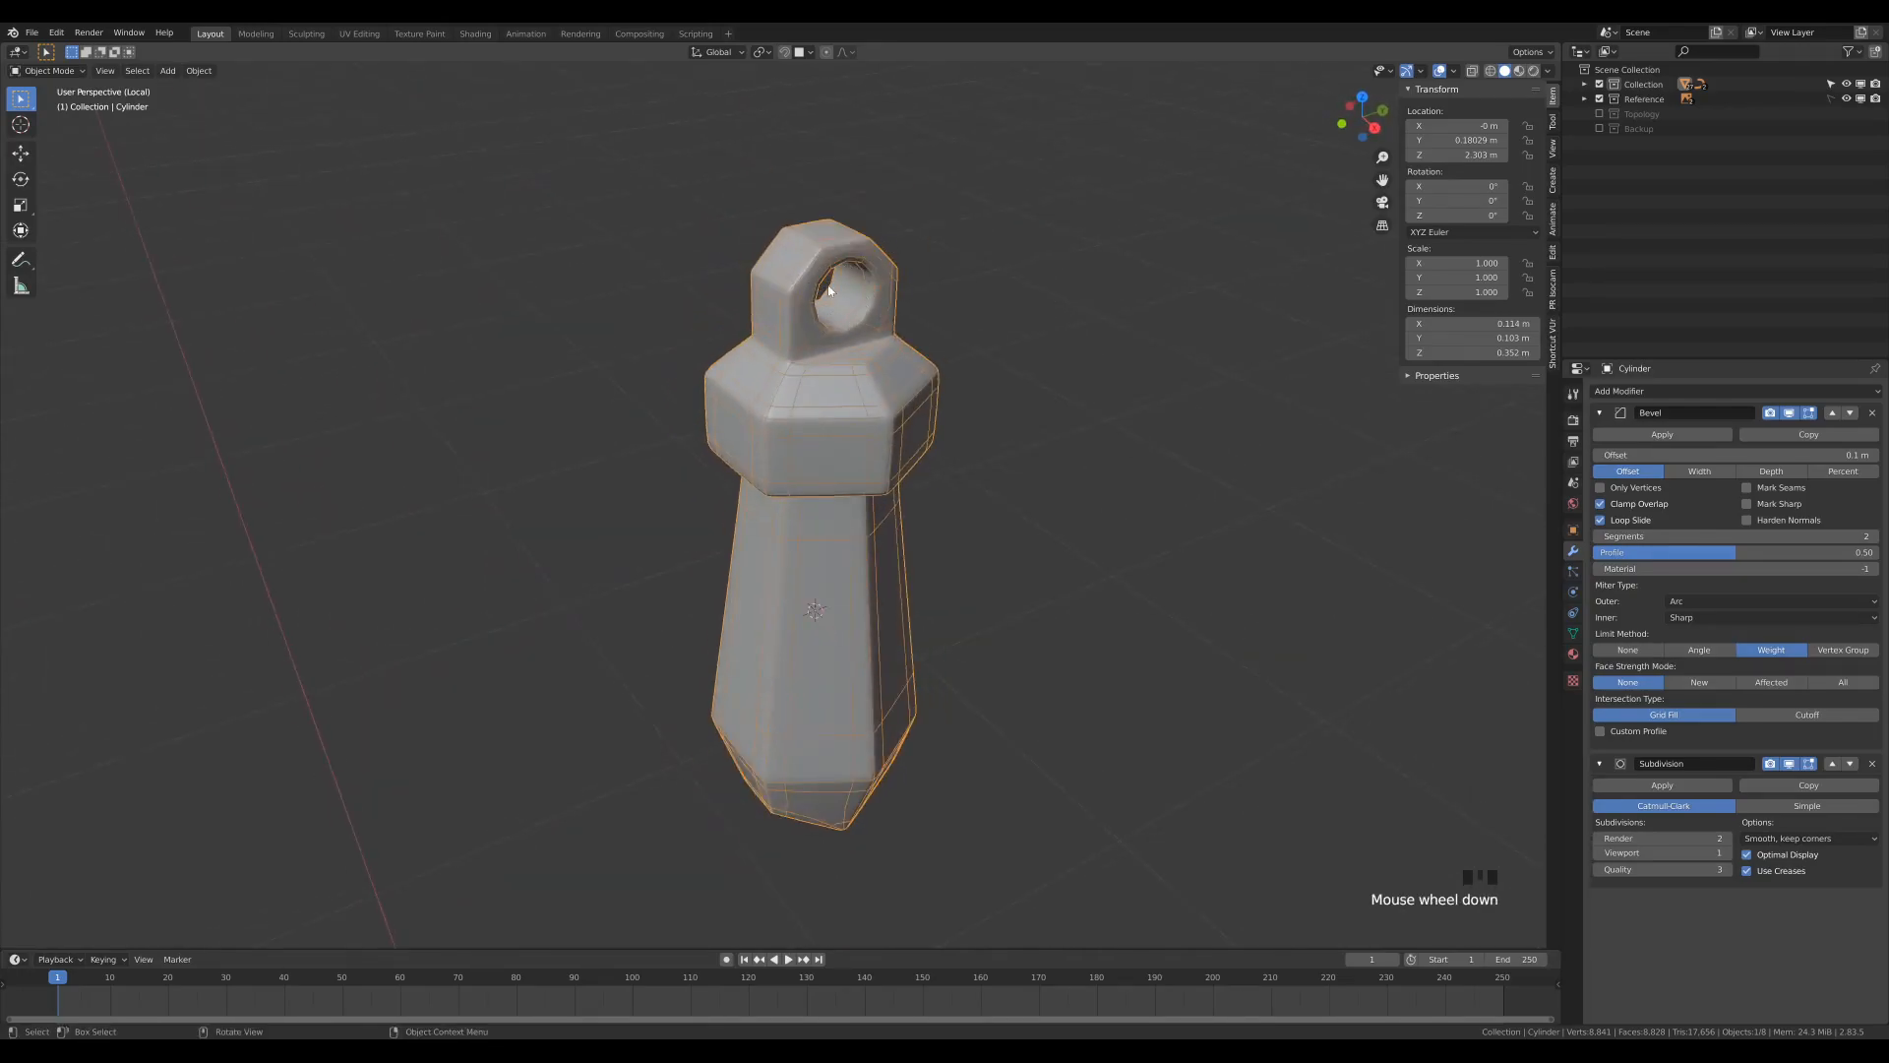
middle_click_drag(916, 343, 795, 210)
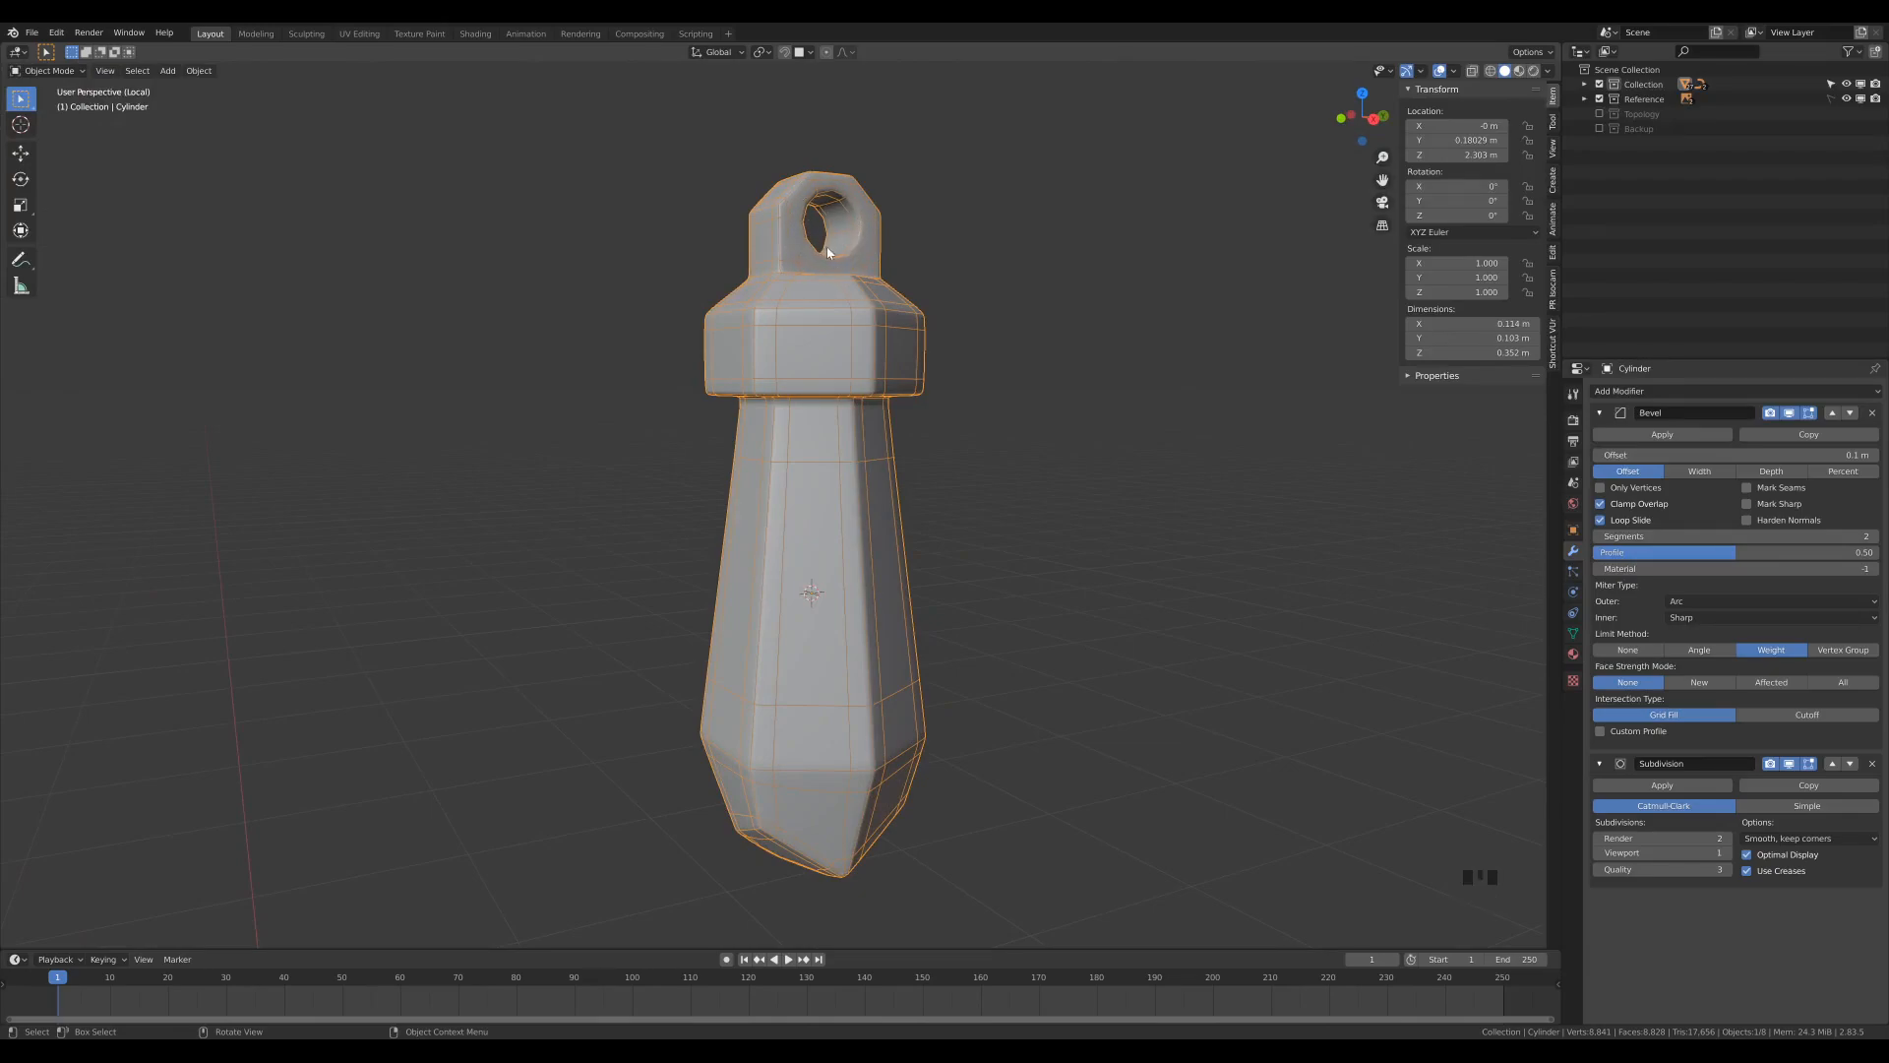
mouse_move(1021, 249)
middle_mouse_down()
mouse_move(1046, 198)
mouse_move(1033, 216)
middle_mouse_up()
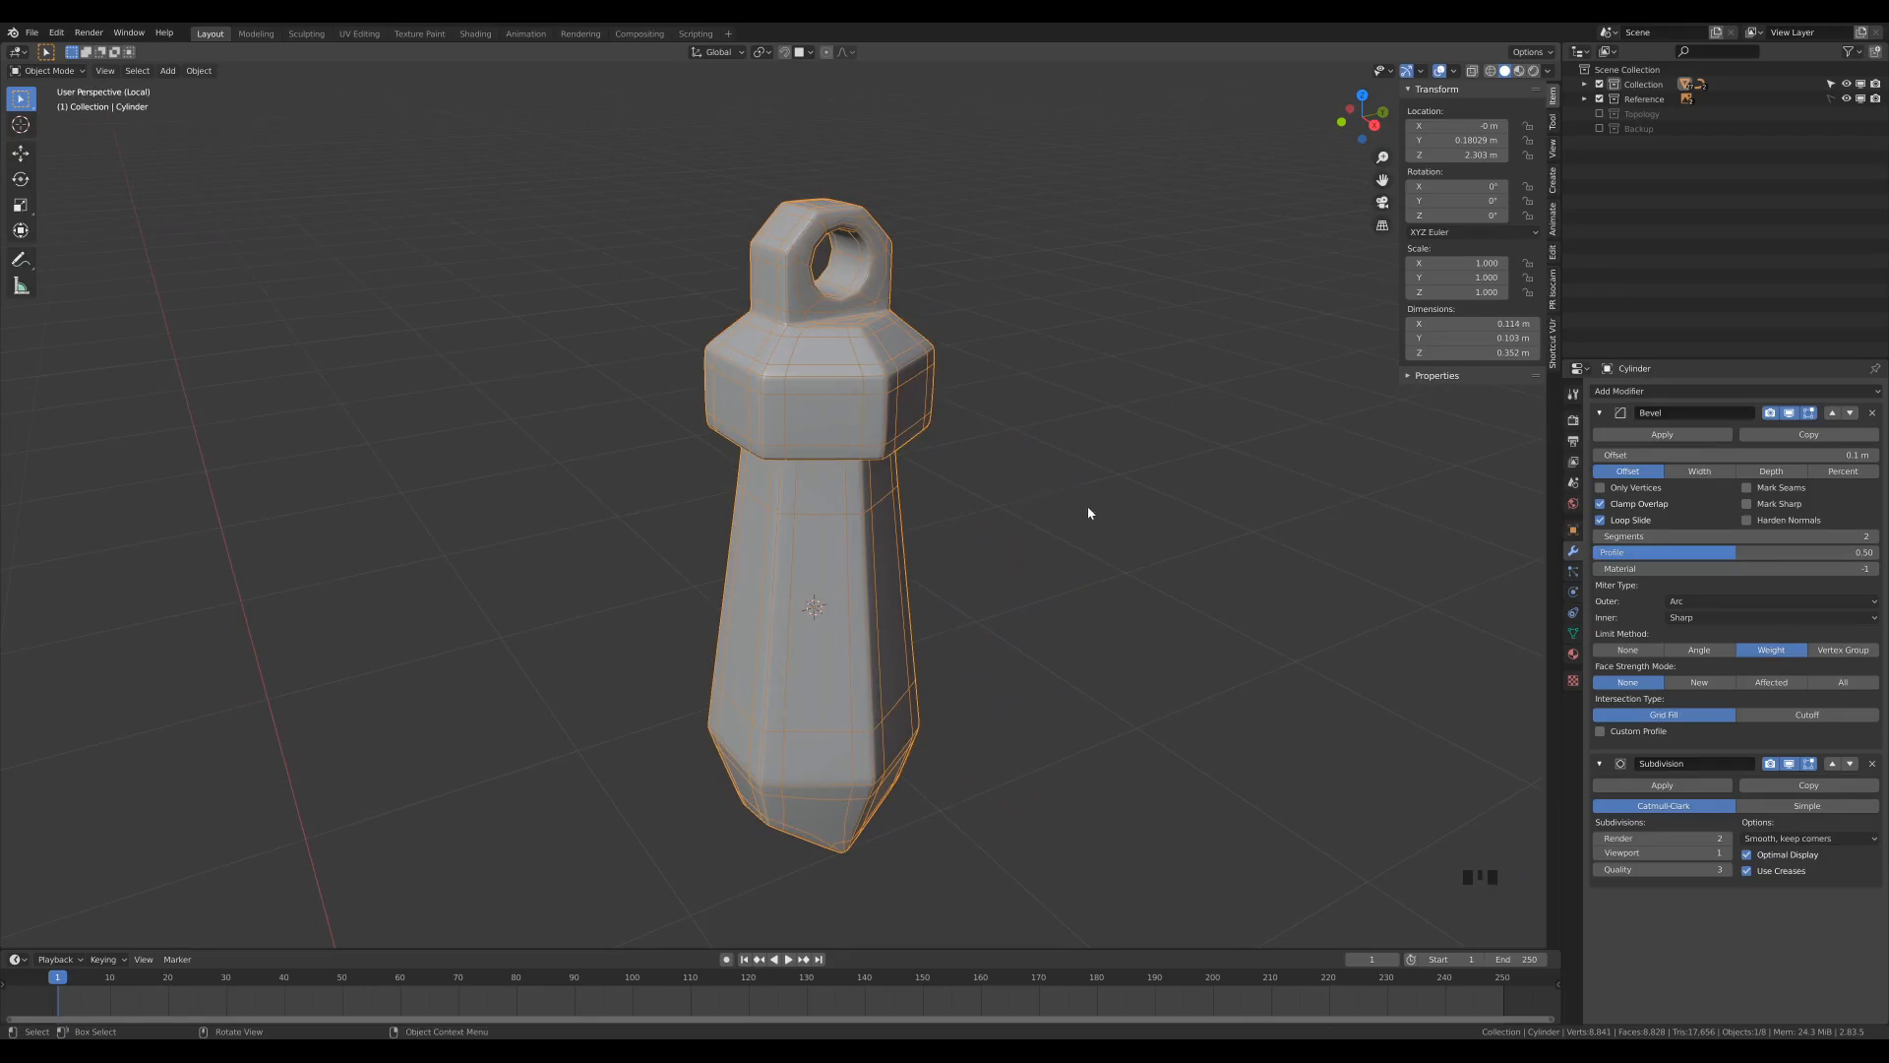
Step: In Edit Mode, move the whole pendant mesh about 0.182 m down along Z in right view, bringing the loop's hole to the object origin
key("Tab")
key("a")
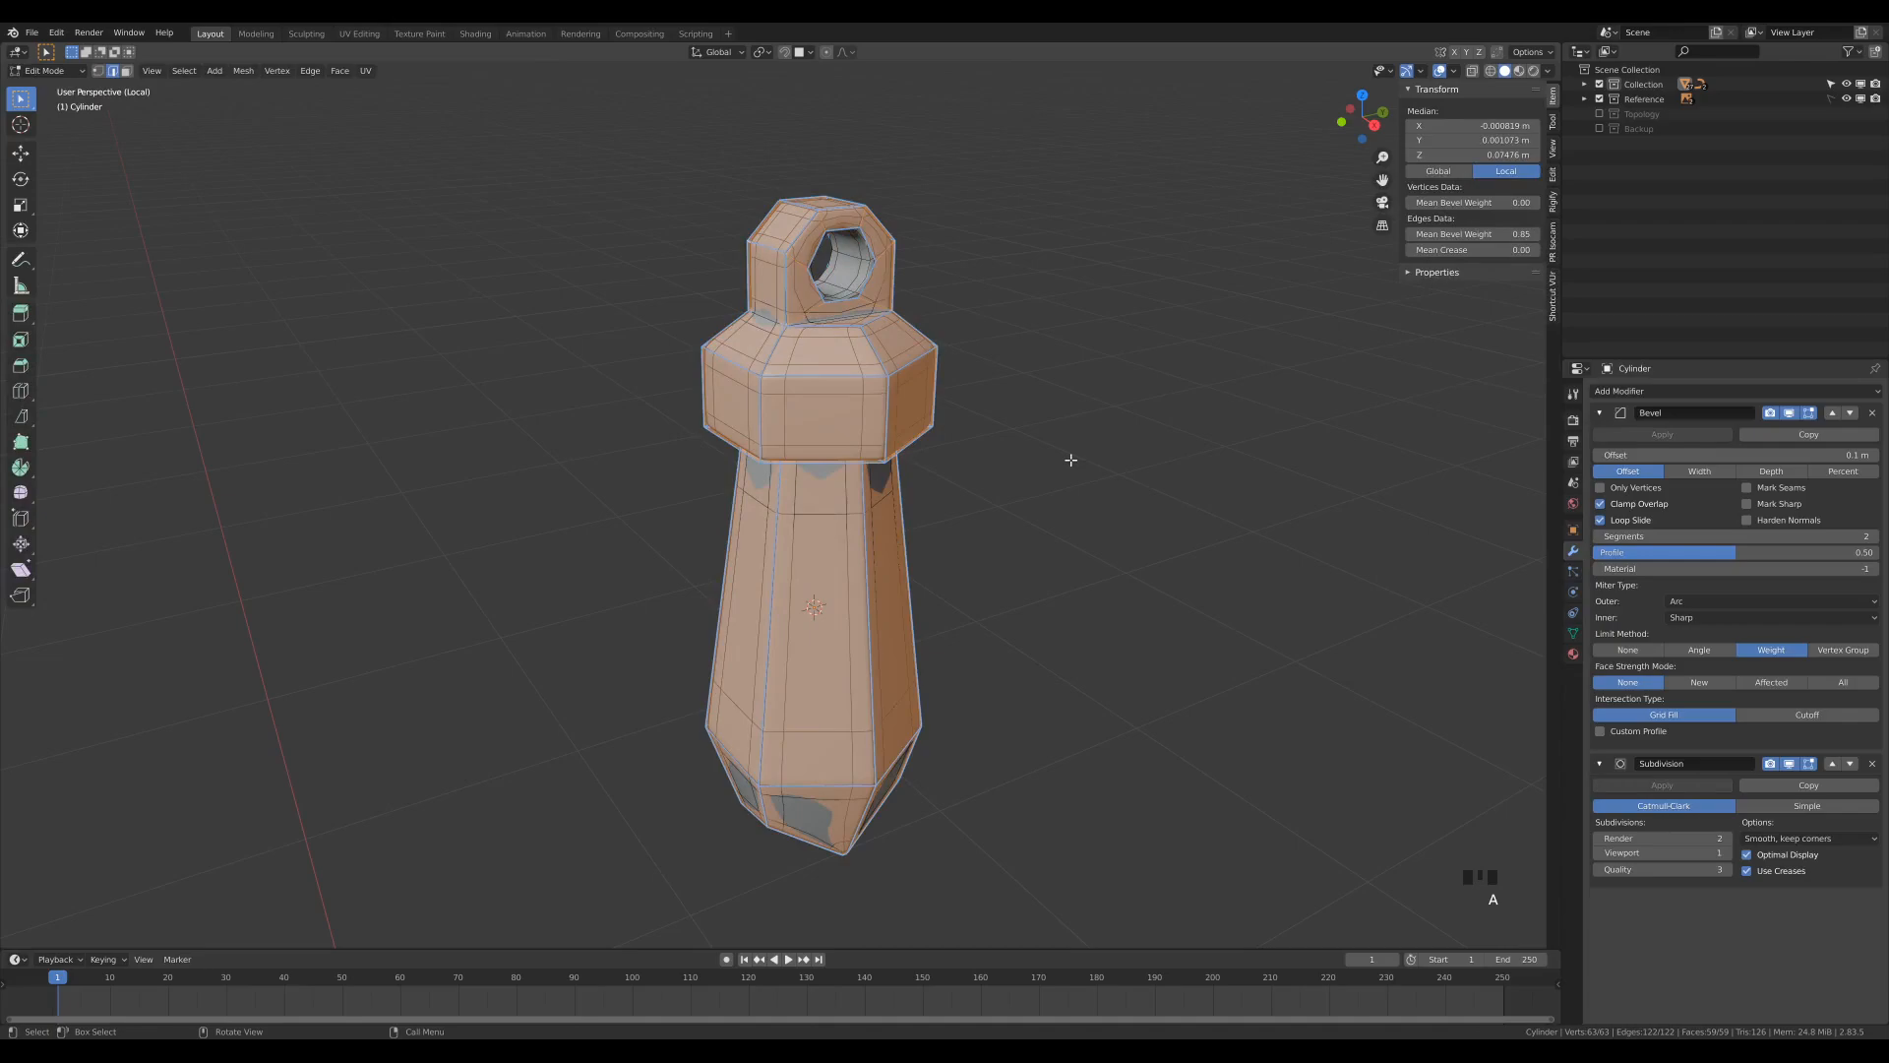
key("KP_3")
scroll(920, 373, "down", 2)
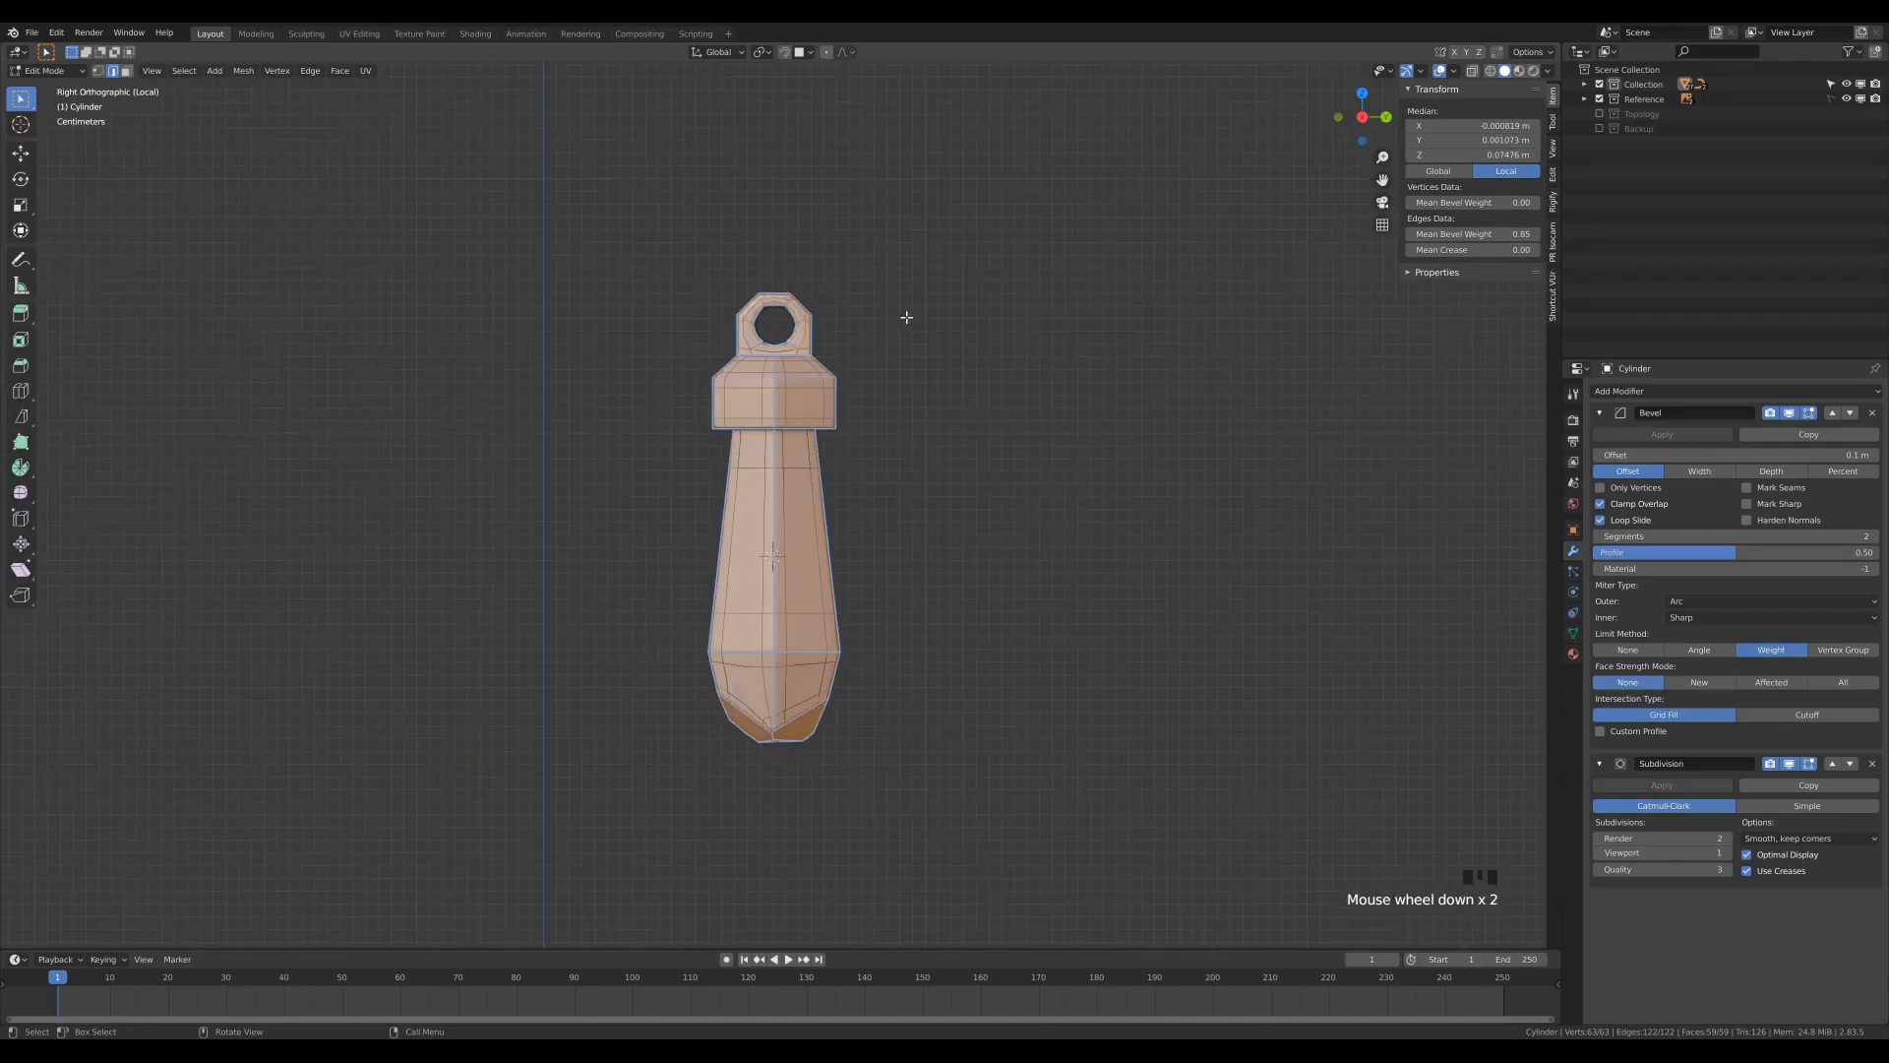
key("g")
key("z")
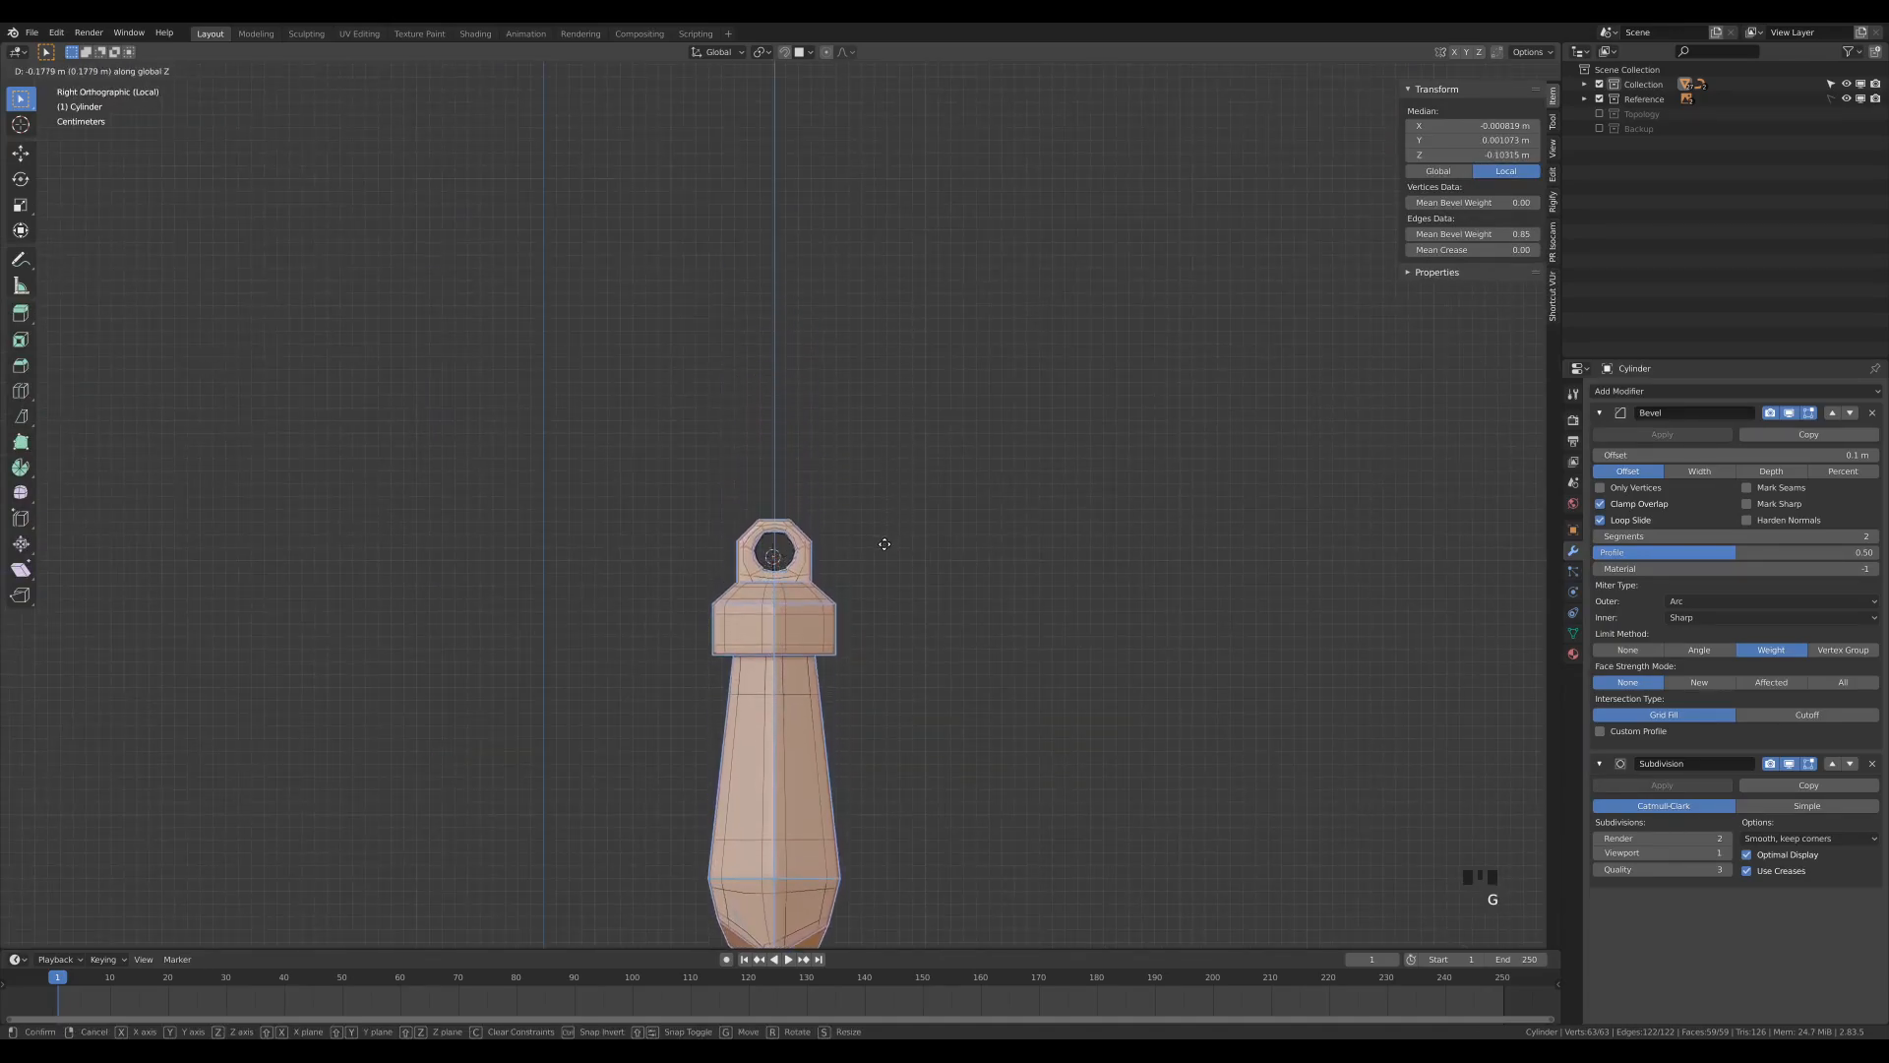
left_click(882, 547)
Step: Nudge the mesh about -0.0014 m in Y to centre the hole on the origin, then try rotating the pendant in Object Mode
scroll(881, 547, "up", 7)
middle_click_drag(934, 718, 969, 487, "shift")
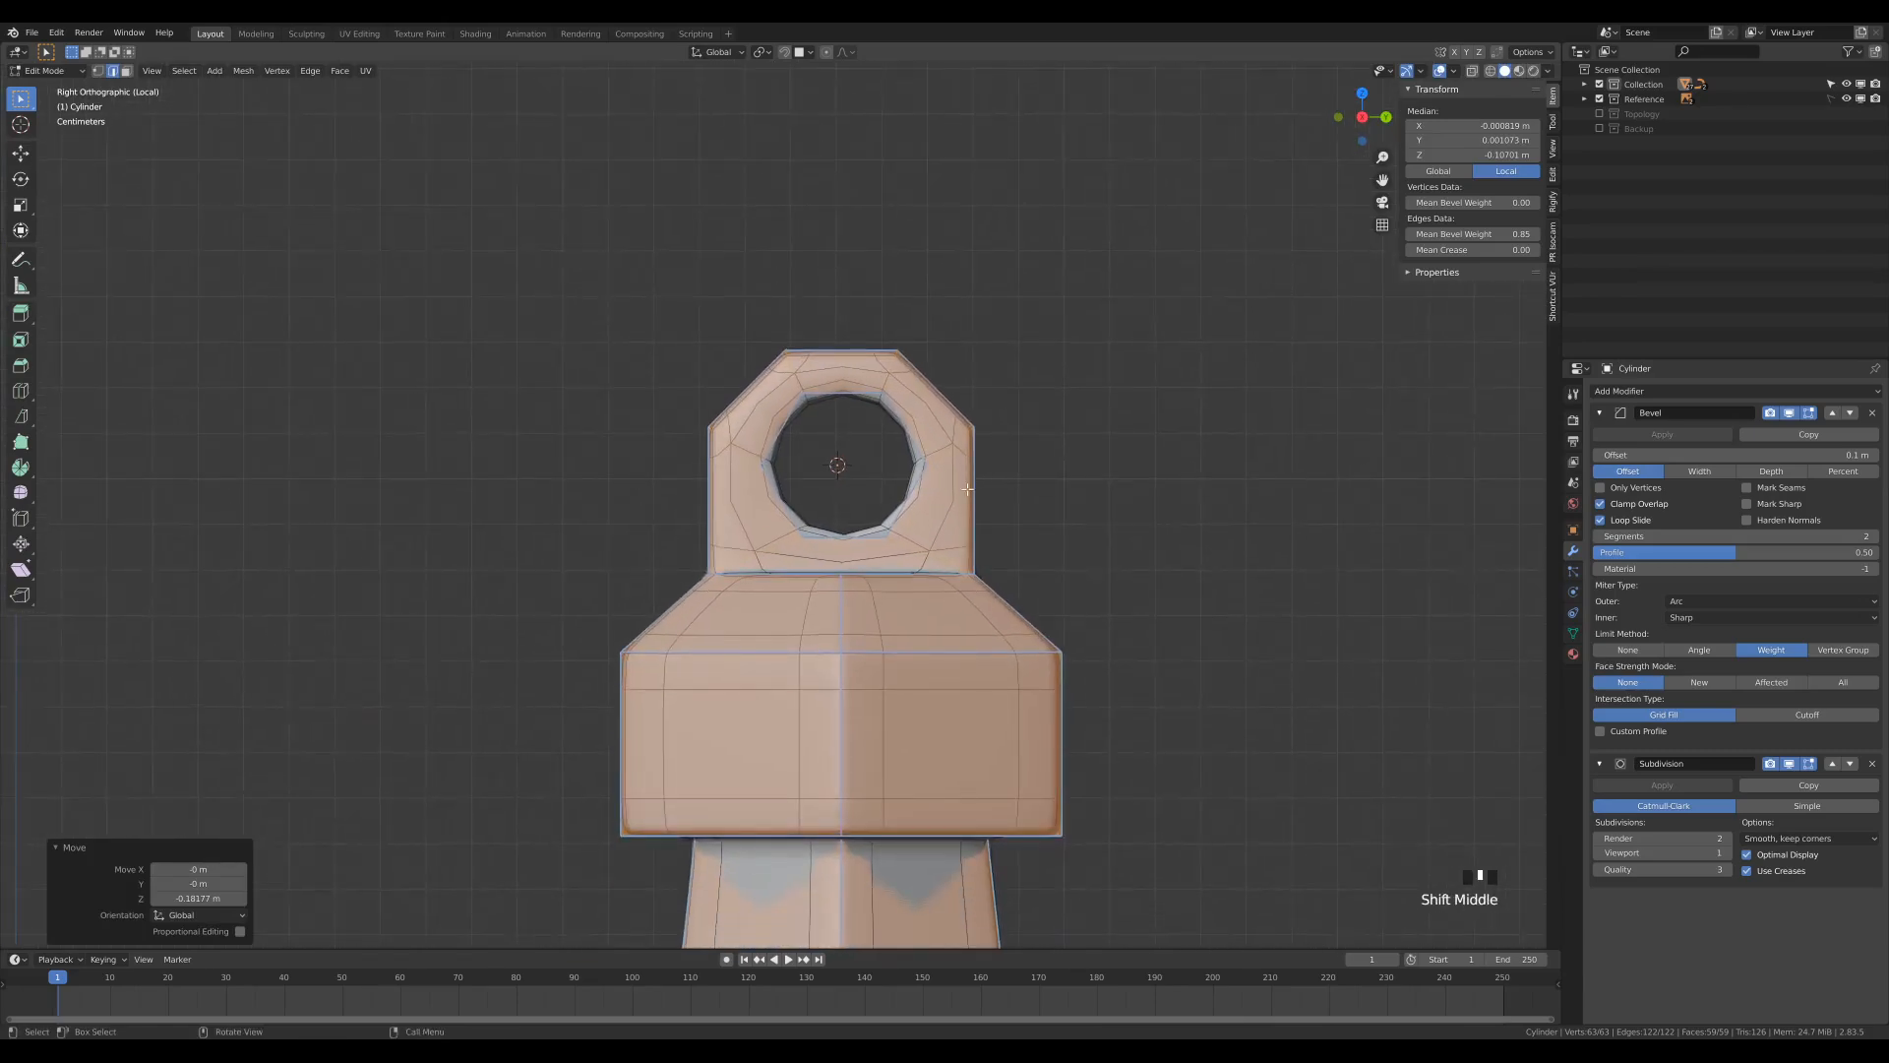
scroll(974, 492, "up", 3)
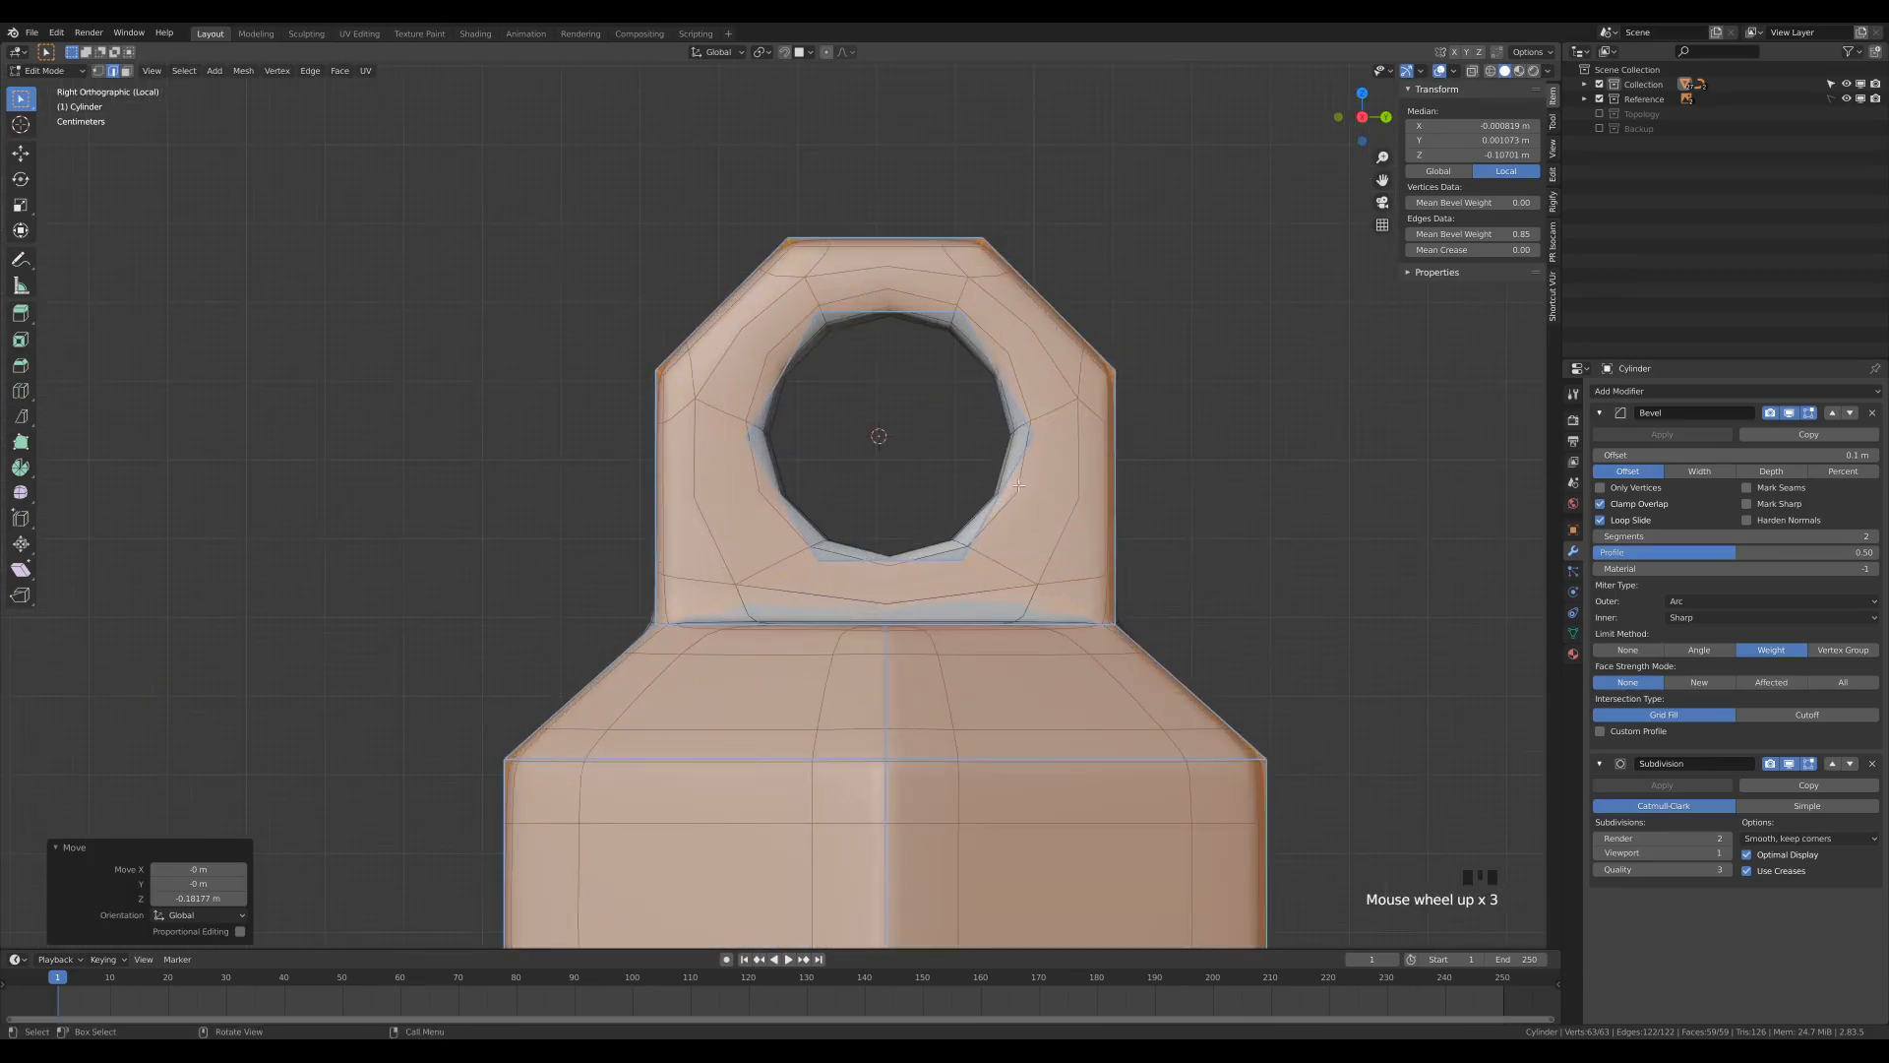
key("g")
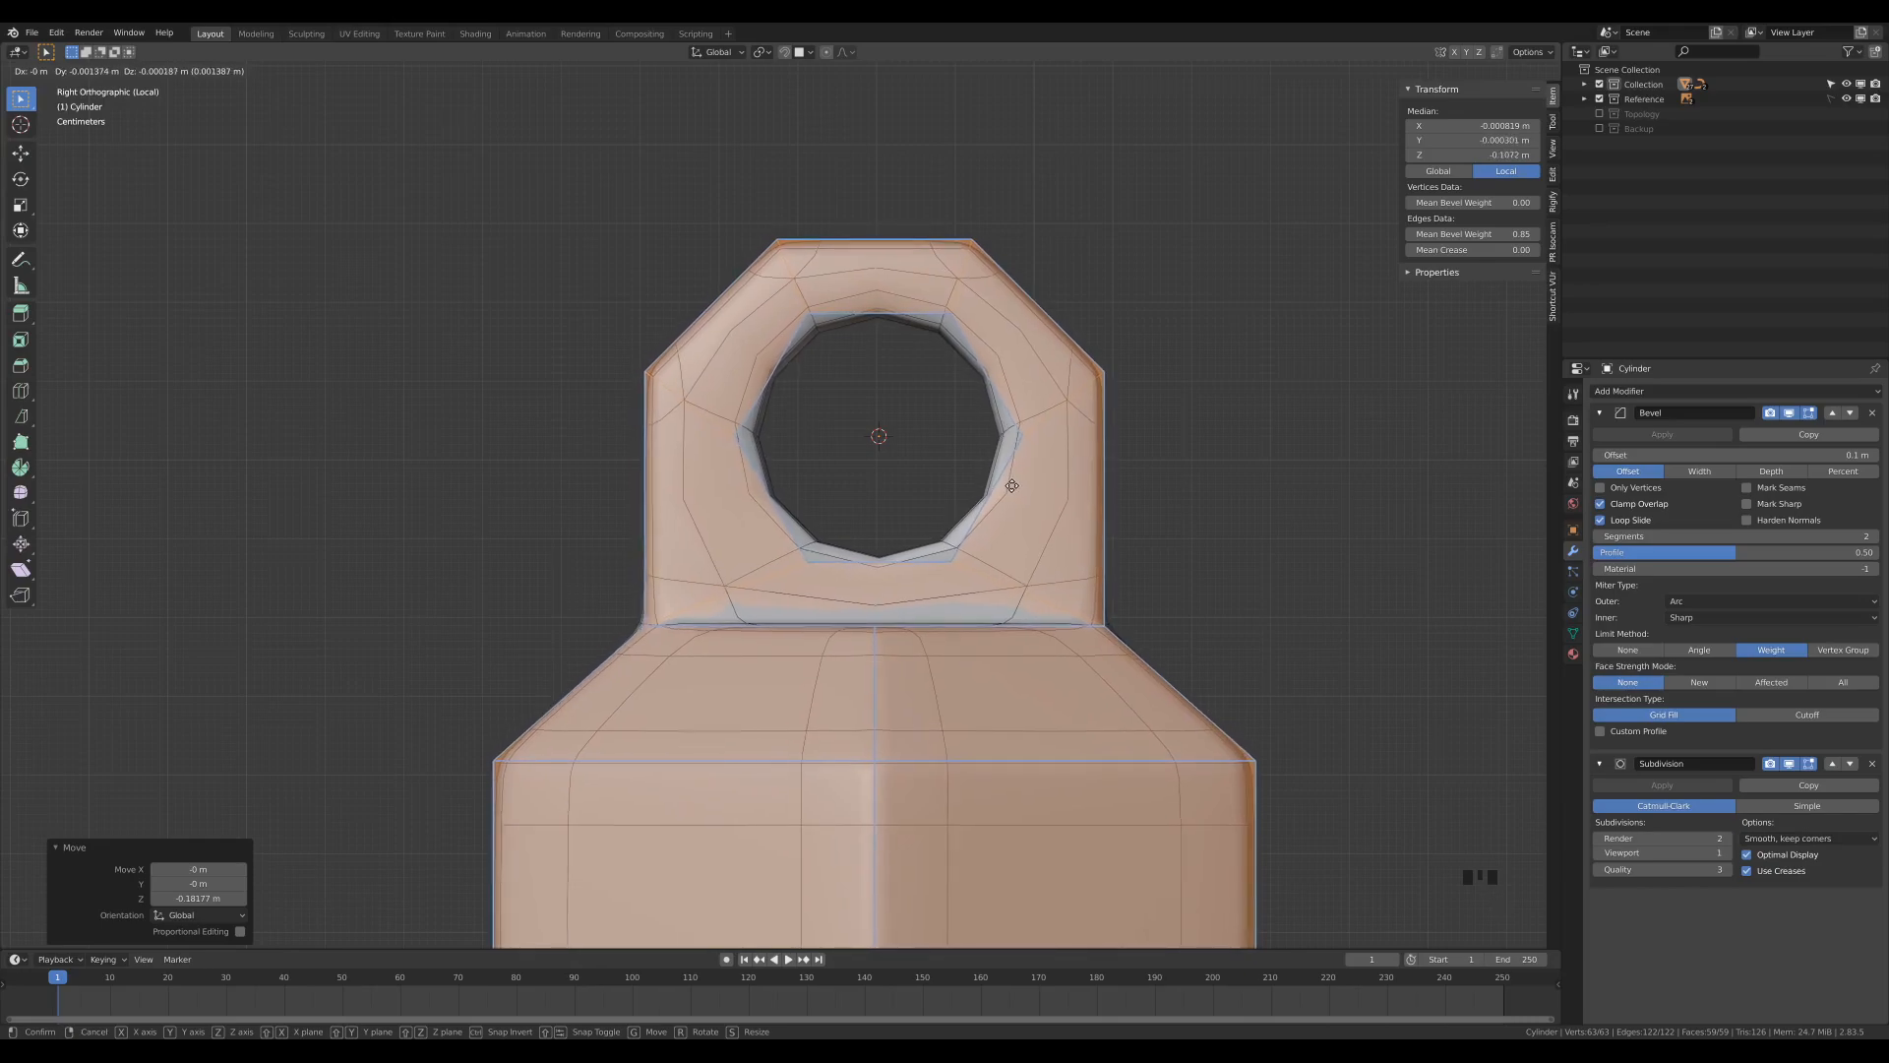
left_click(1011, 486)
scroll(989, 502, "down", 6)
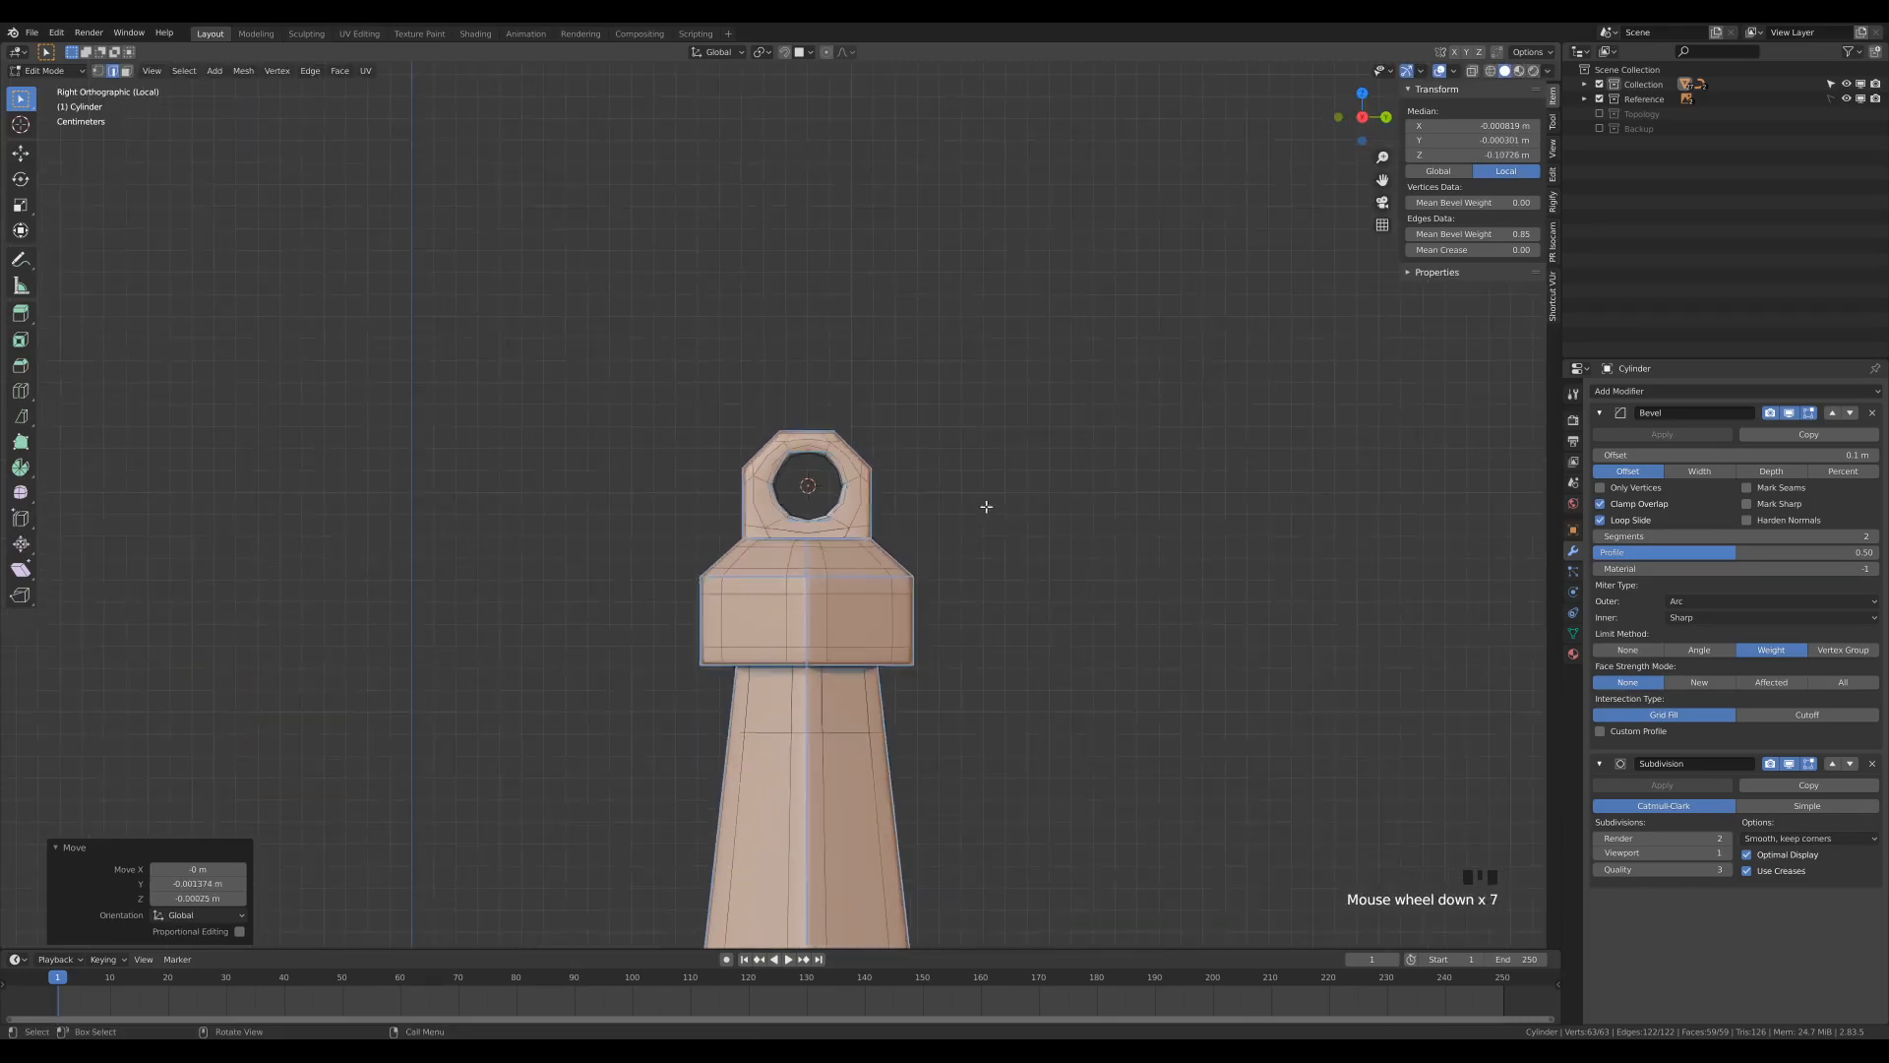
key("Tab")
key("Tab")
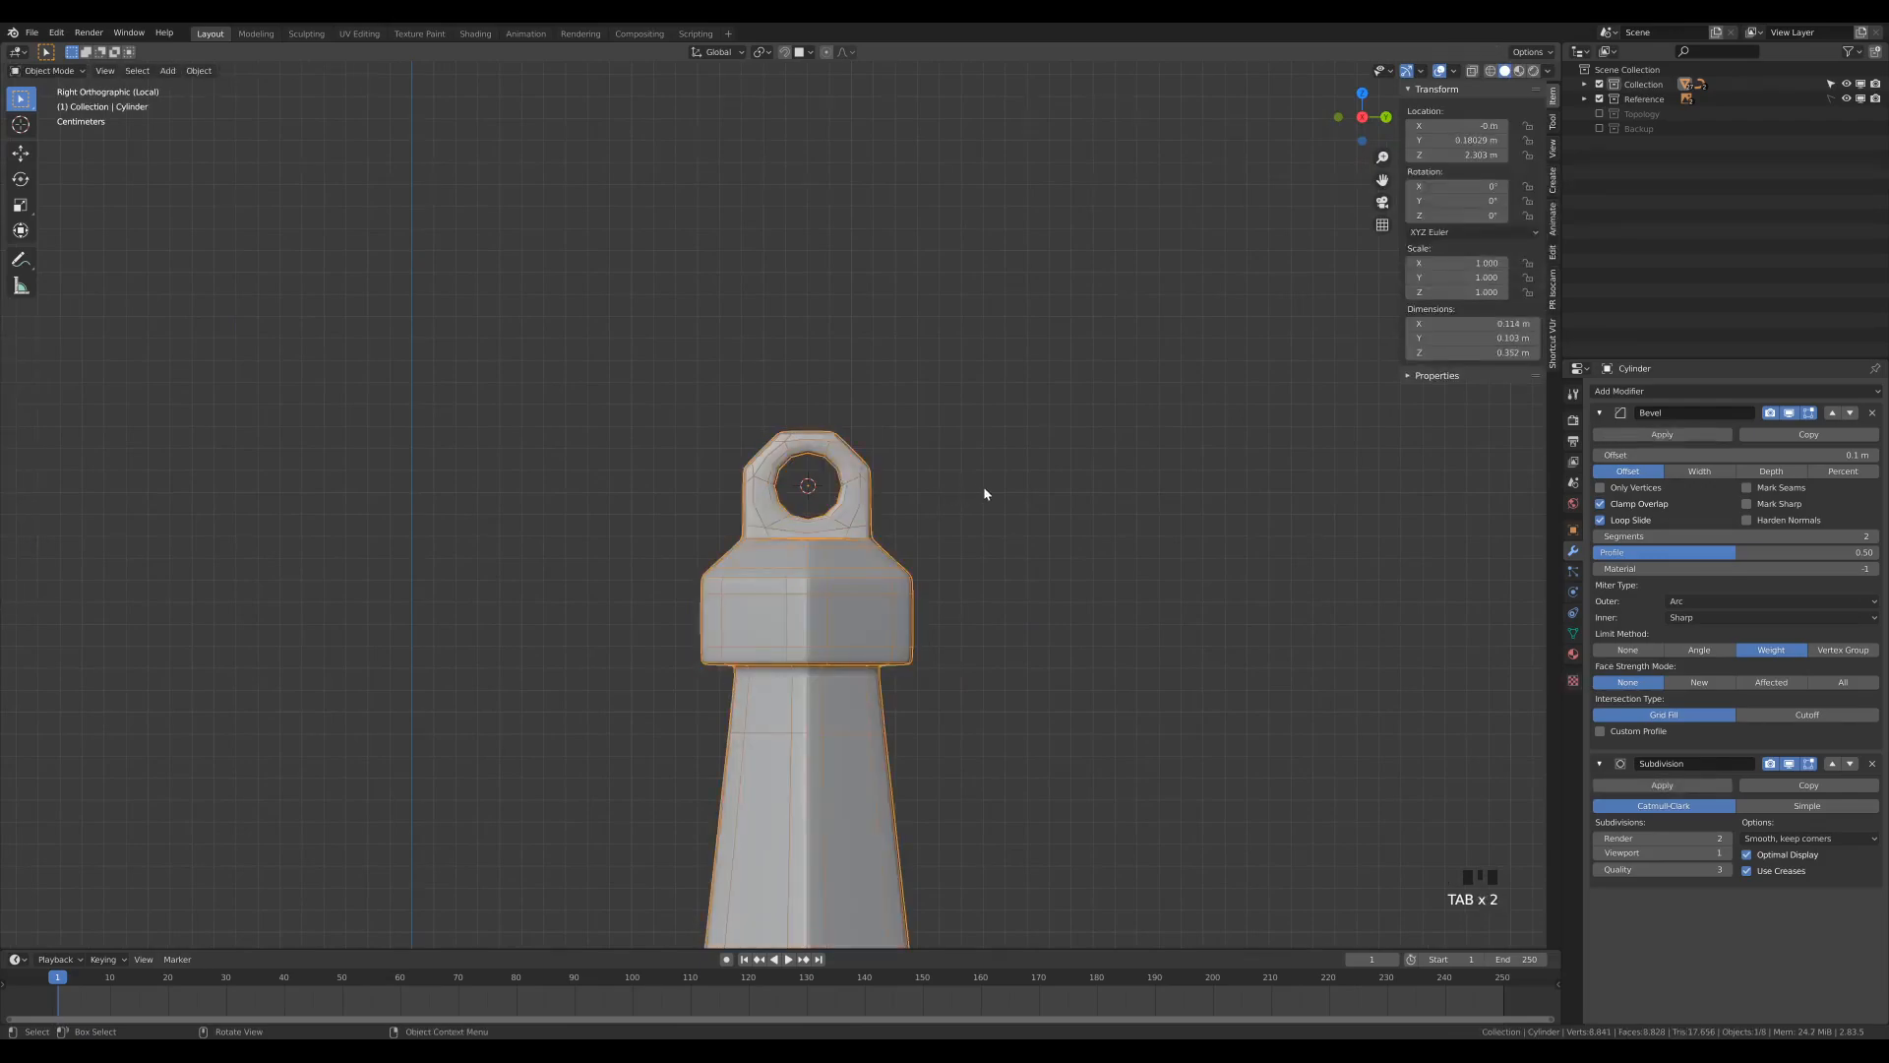
key("r")
right_click(923, 391)
Step: Exit local view and move the pendant down to the front end of the neck cord, about -0.577 m in Y and -0.975 m in Z
key("KP_Divide")
scroll(1065, 525, "down", 2)
middle_click_drag(1092, 128, 1166, 251, "shift")
scroll(1257, 153, "up", 3)
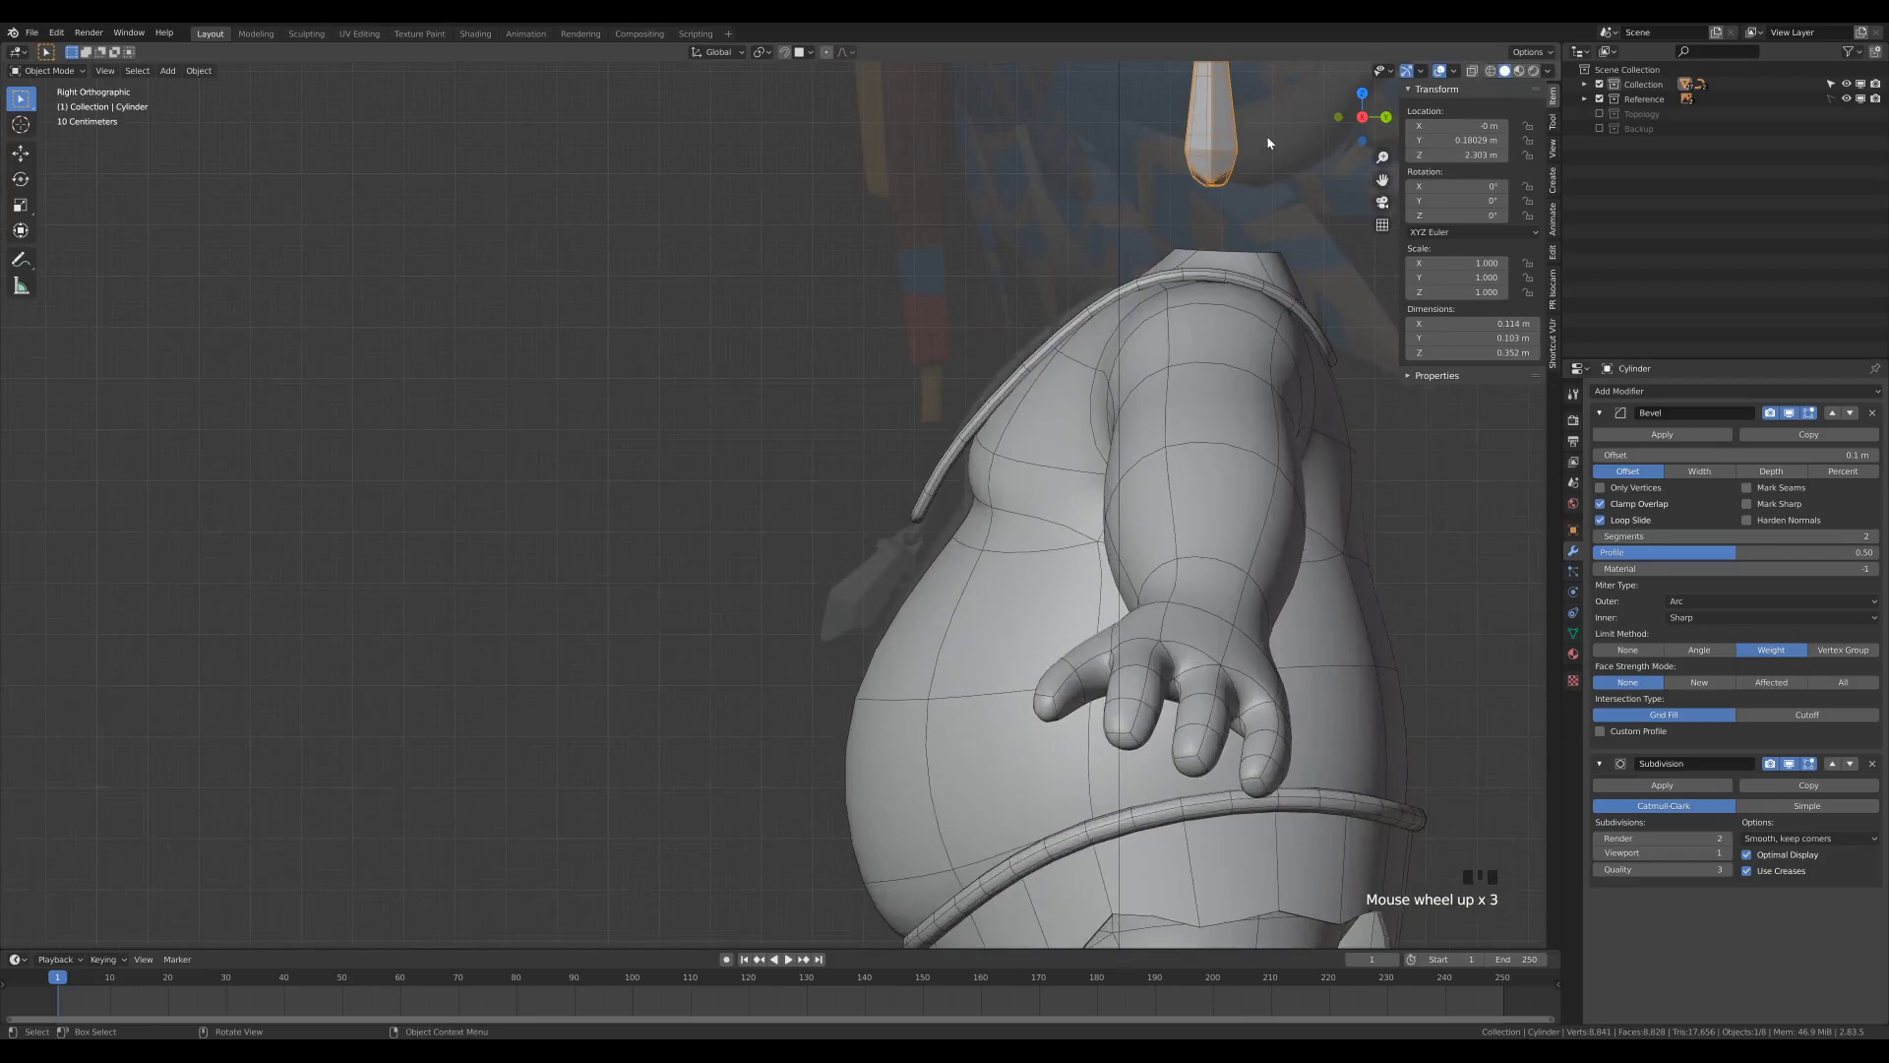
key("g")
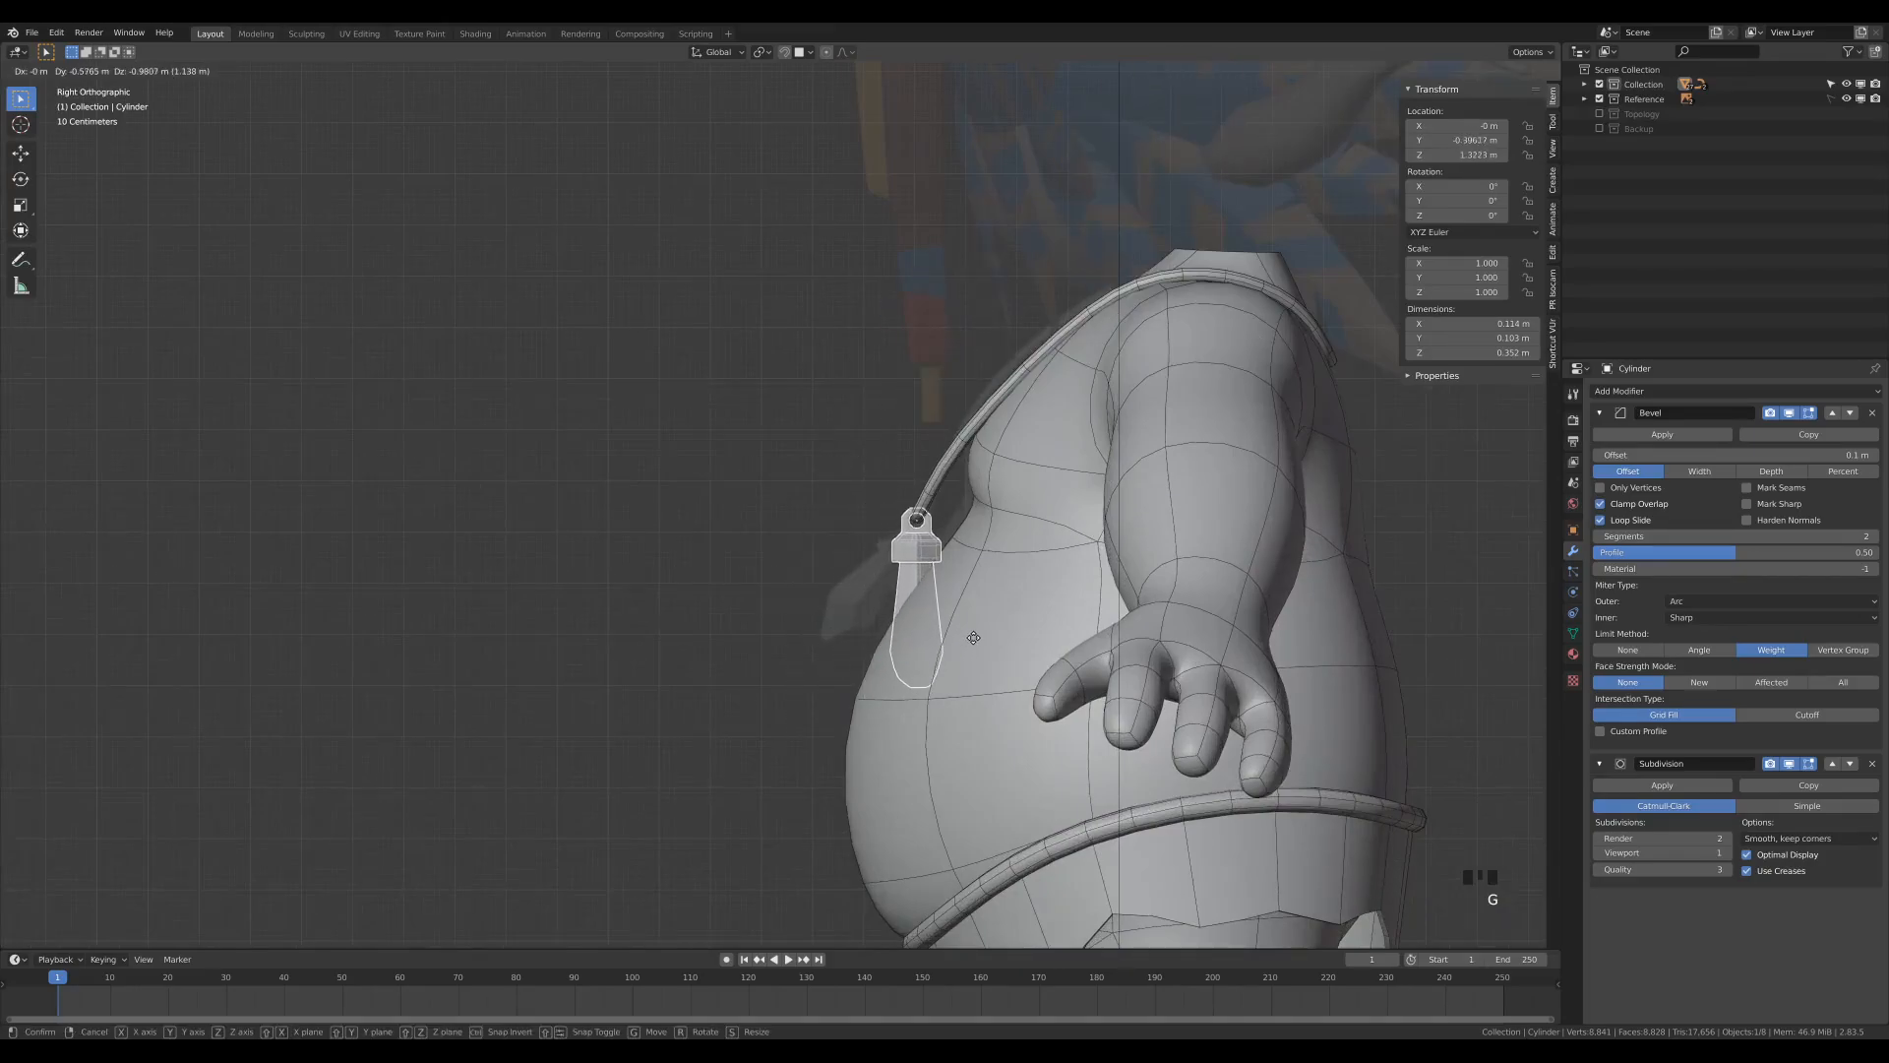
left_click(972, 635)
Step: Turn on X-ray and fine-tune the pendant's position so the cord's end sits inside the loop's hole
scroll(916, 541, "up", 5)
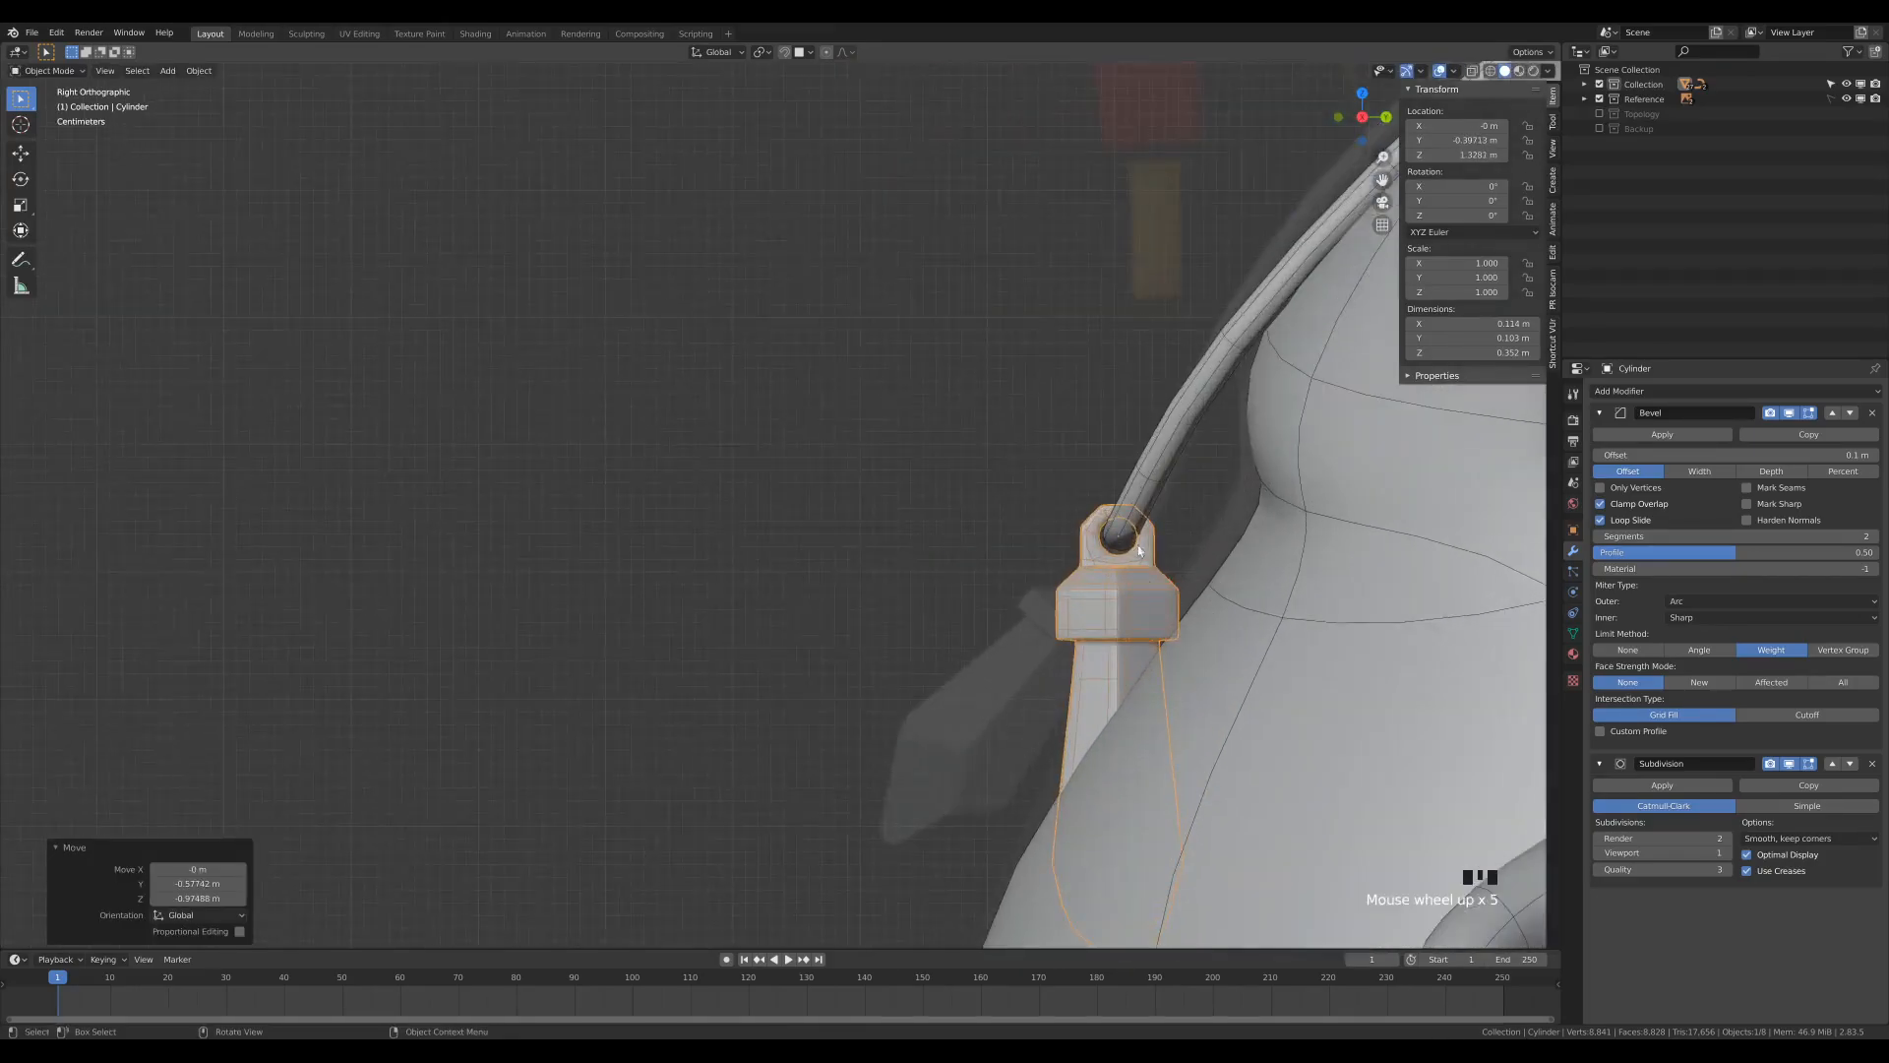
key("z")
left_click(834, 590)
scroll(802, 433, "up", 5)
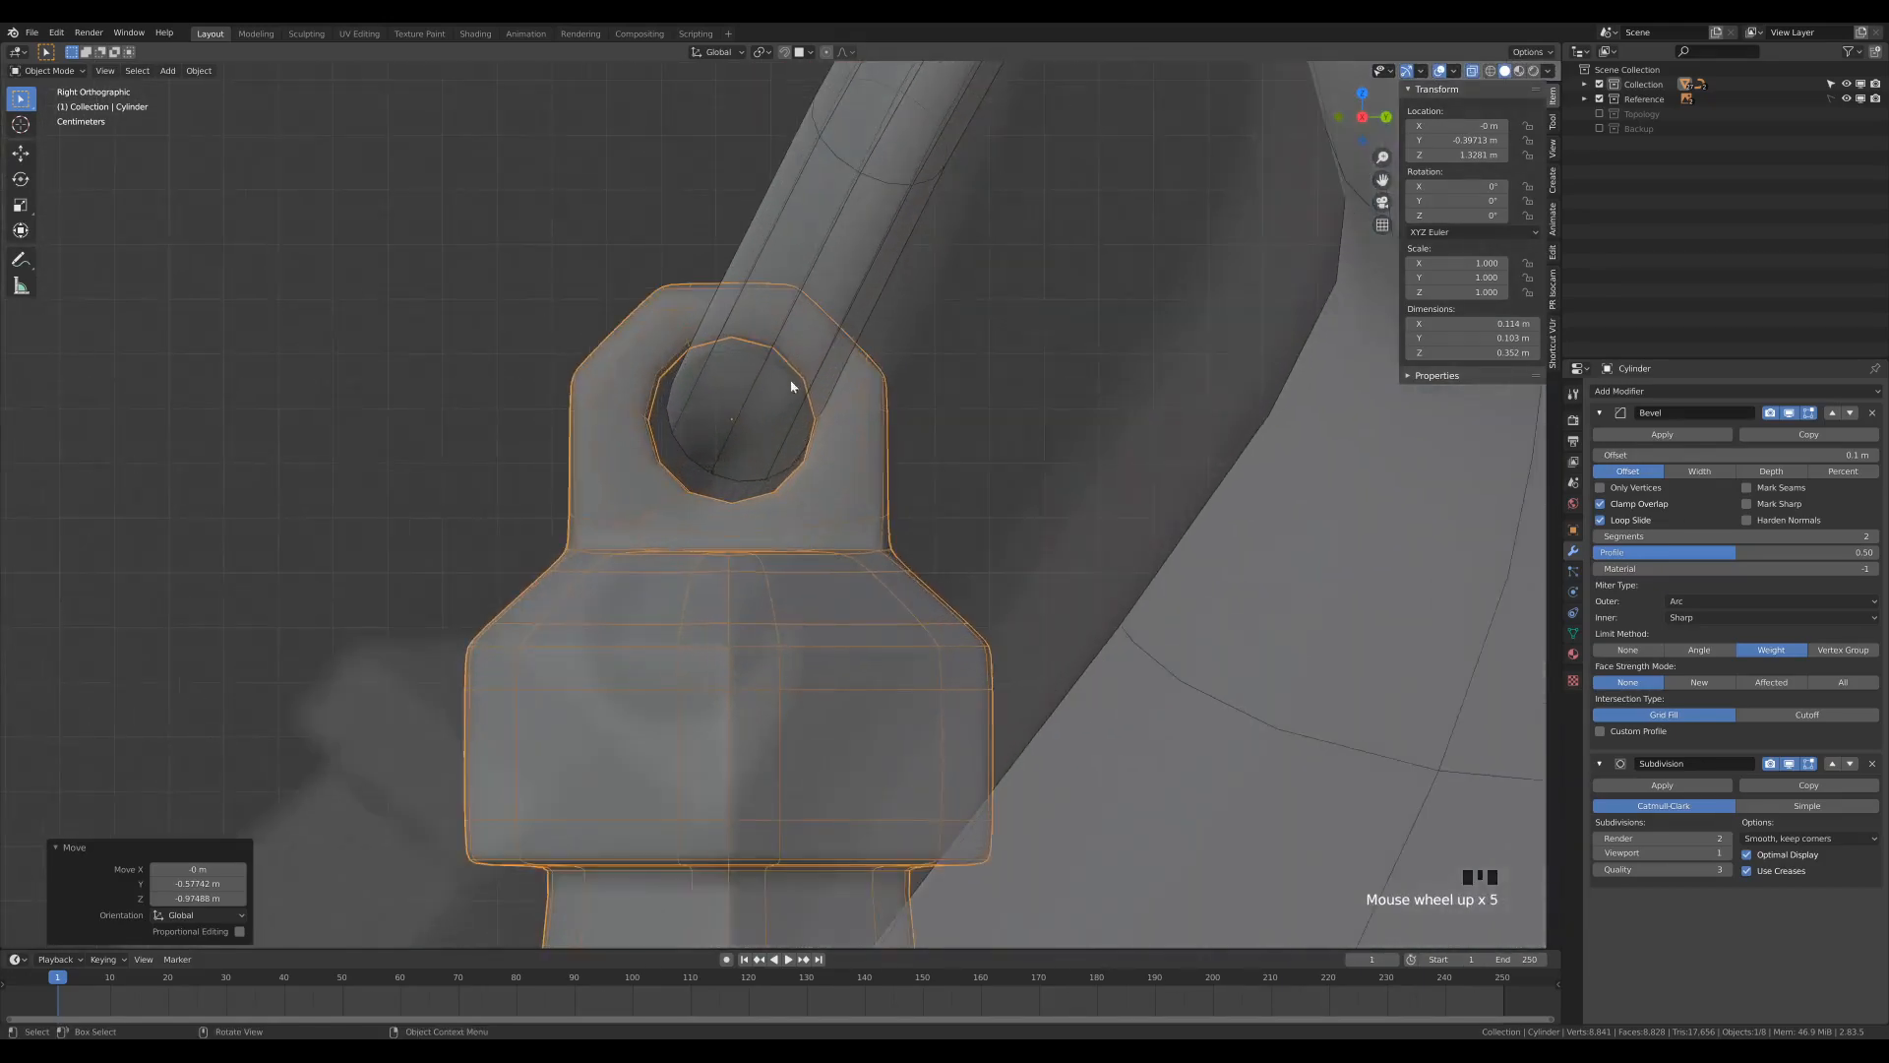
key("g")
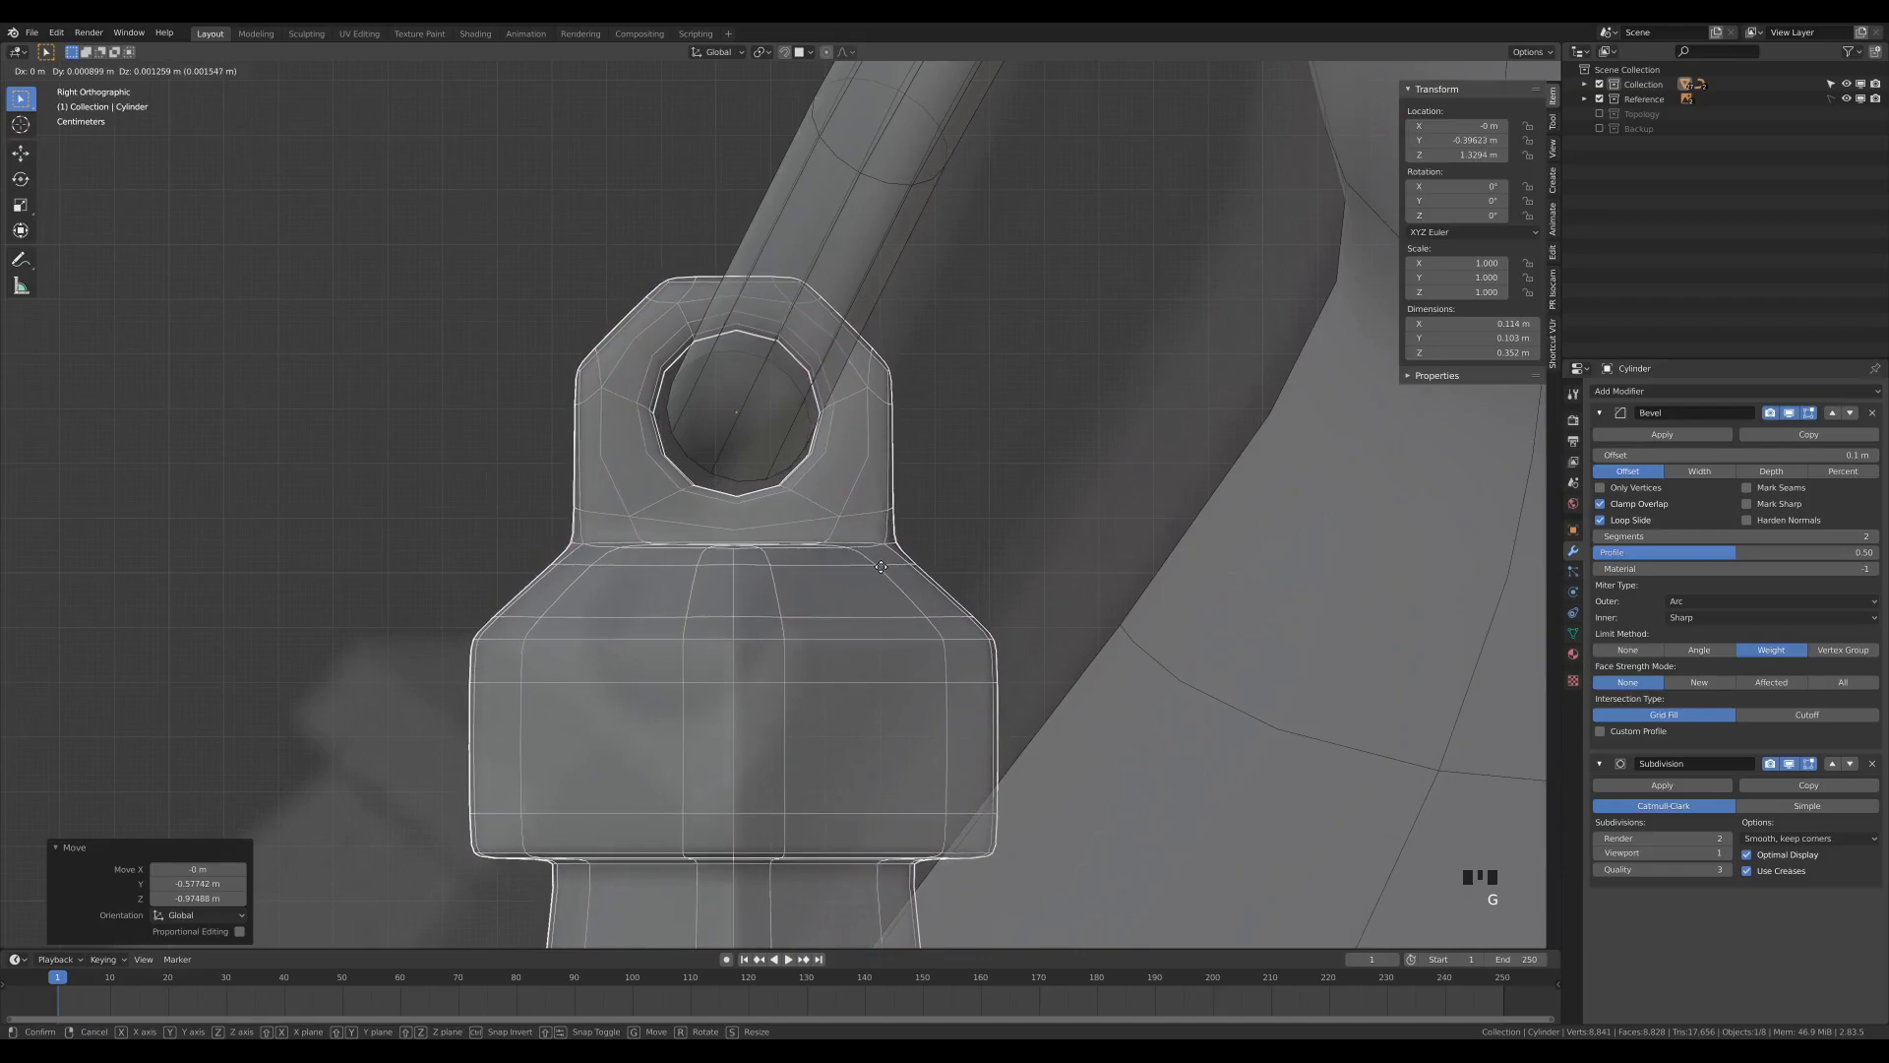
left_click(881, 567)
Step: Rotate the pendant about 40.3° in right view, swinging its tip forward away from the belly
scroll(936, 573, "down", 5)
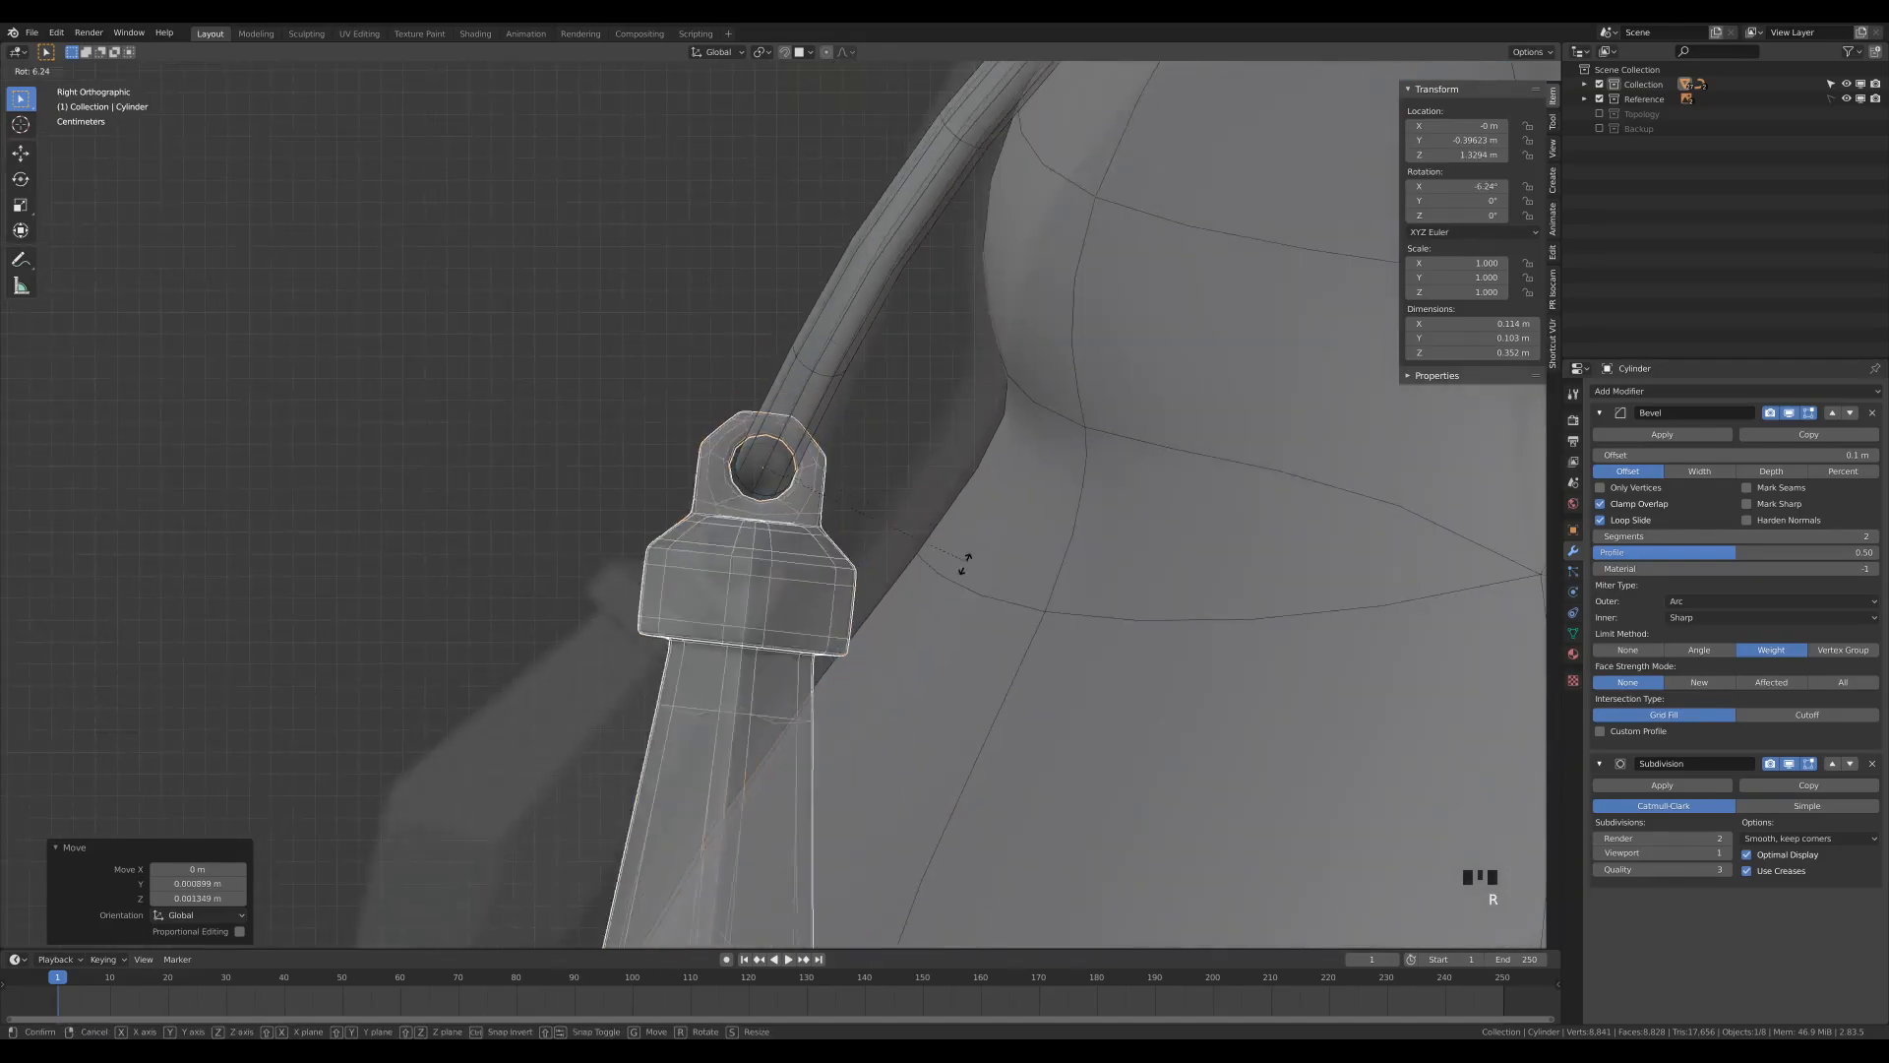
key("r")
left_click(954, 813)
scroll(954, 813, "down", 2)
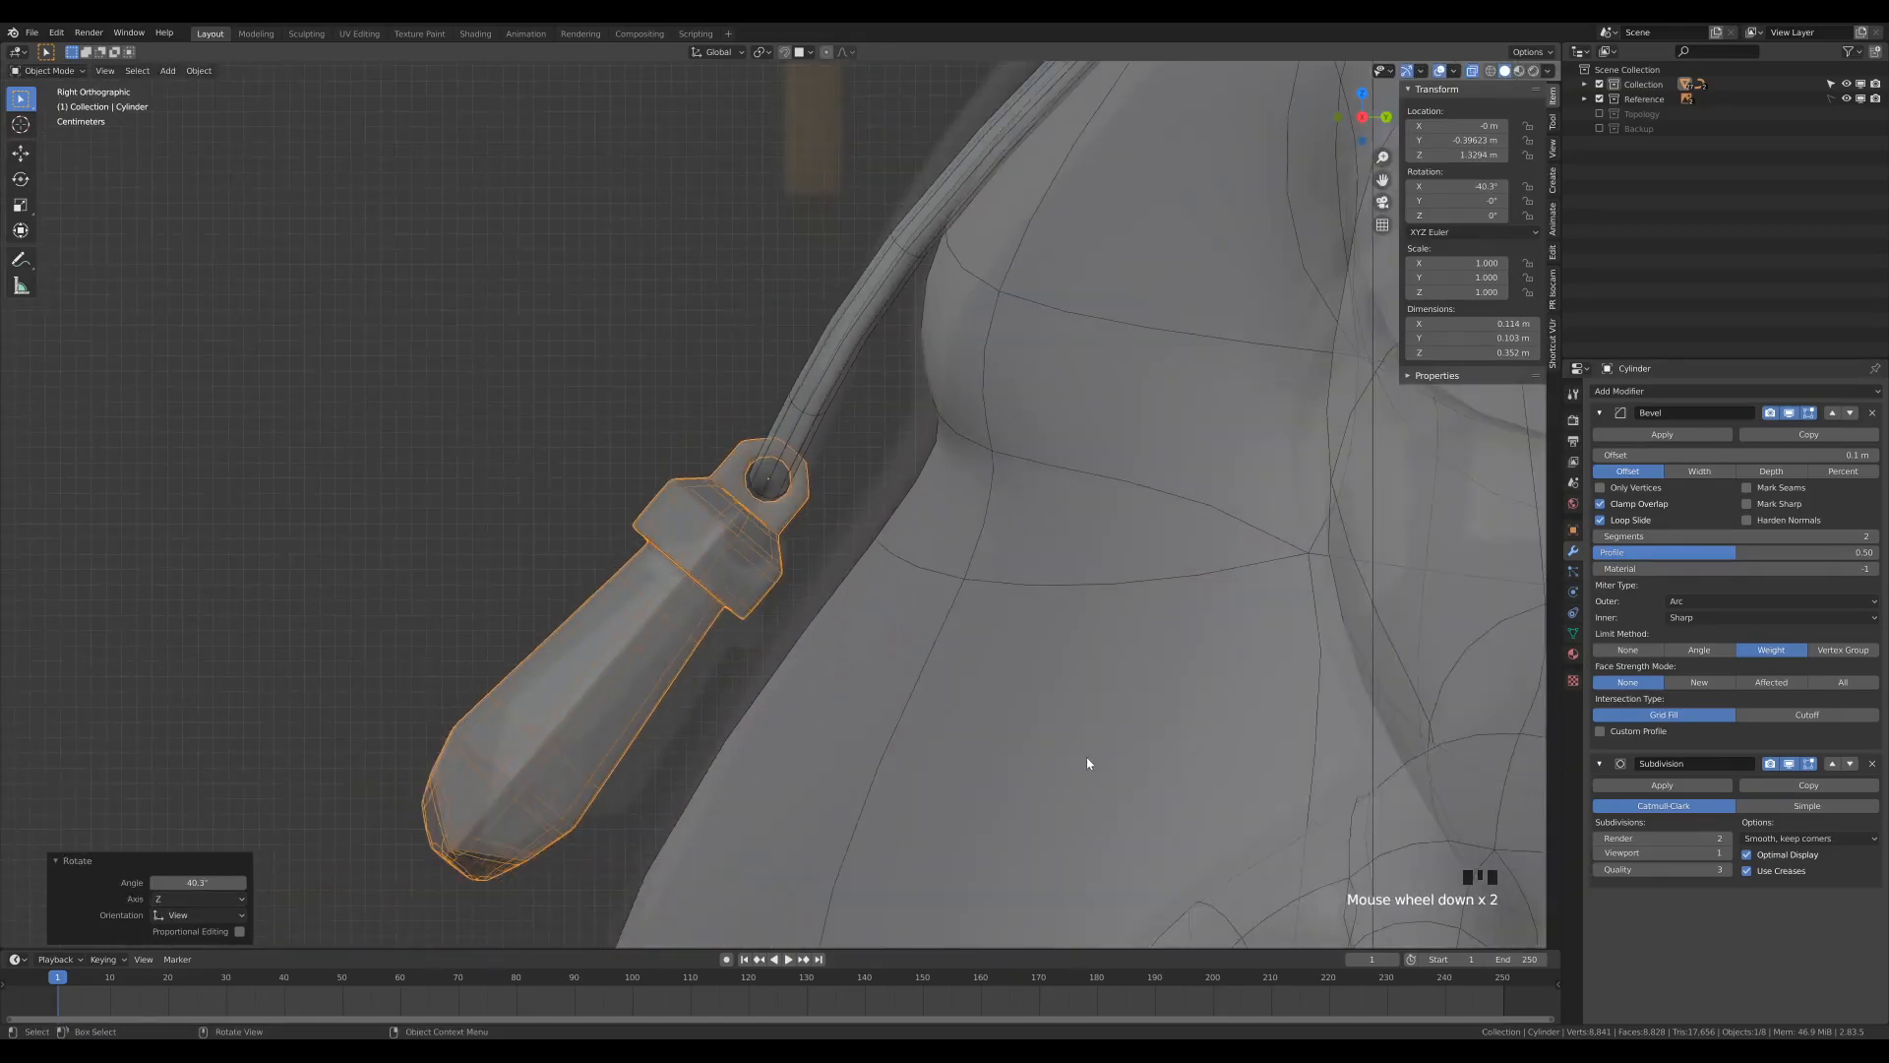
Step: Scale the pendant uniformly to about 0.942, keeping the loop fitted around the end of the neck cord
key("s")
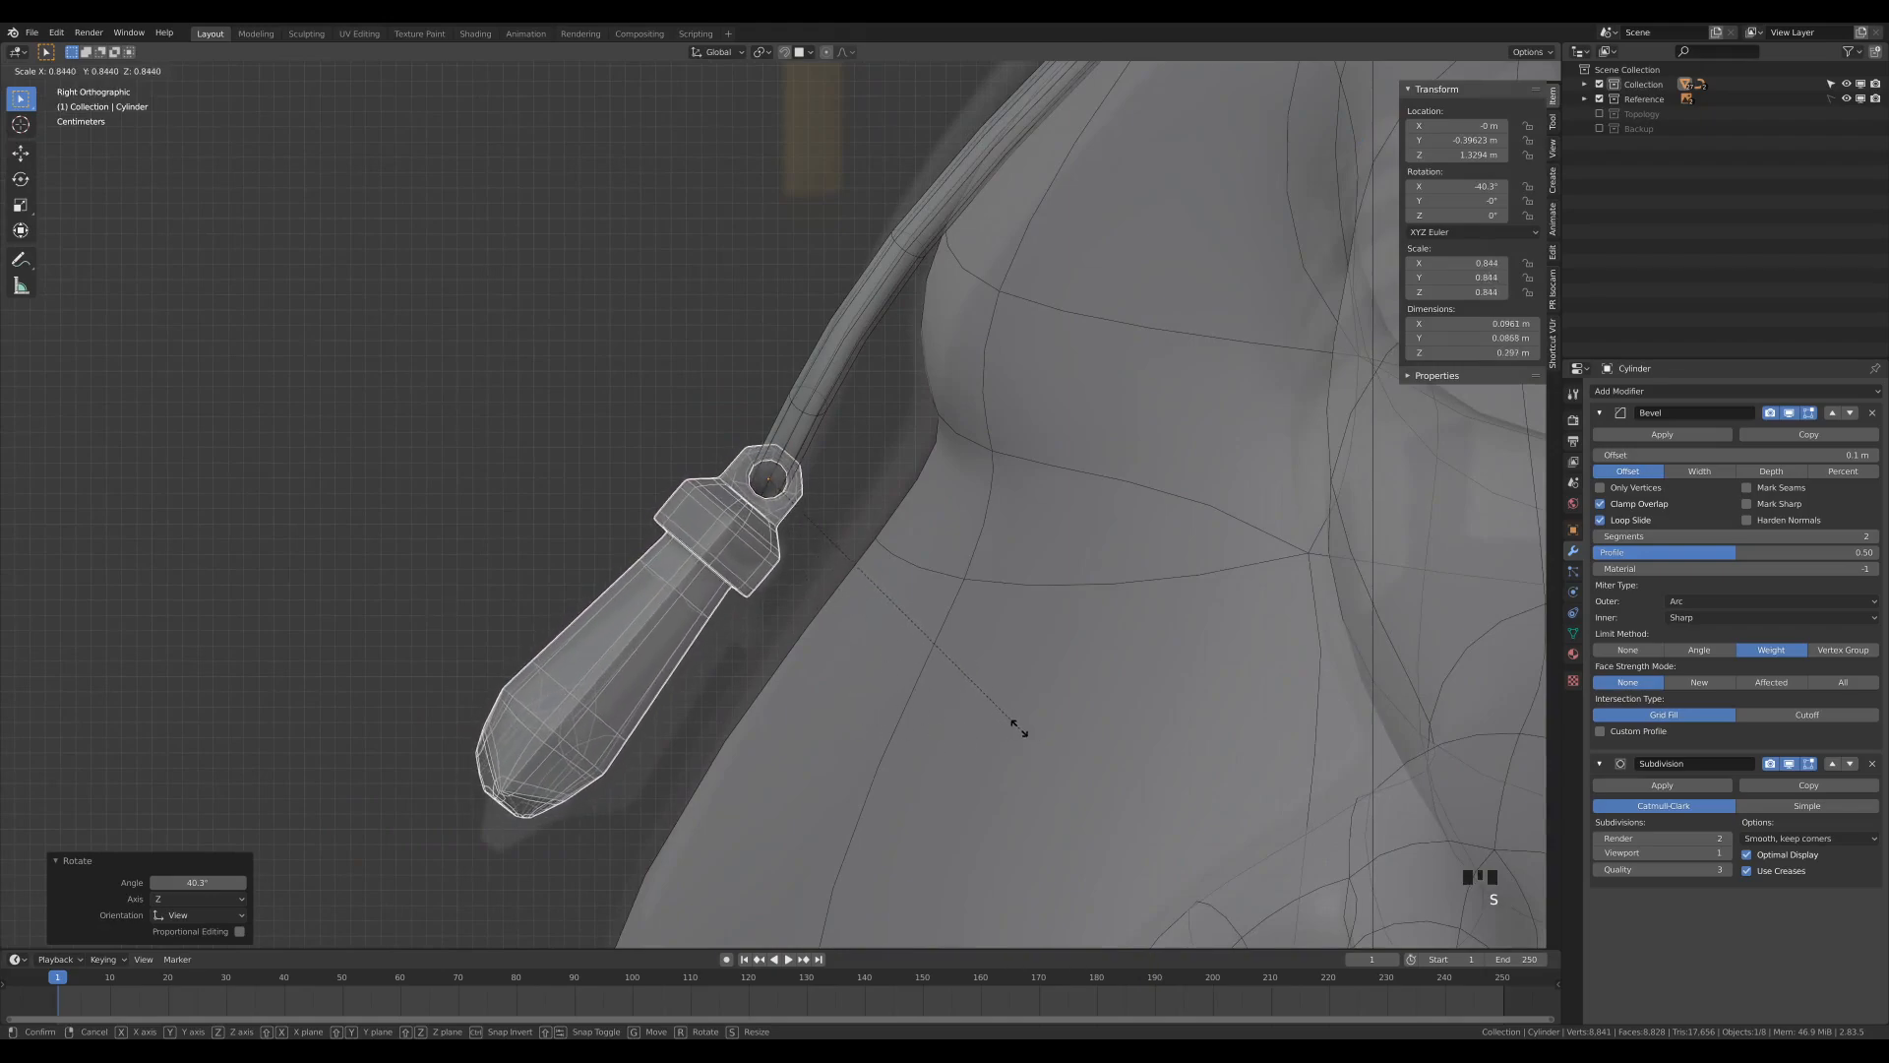
left_click(1078, 728)
scroll(762, 555, "up", 5)
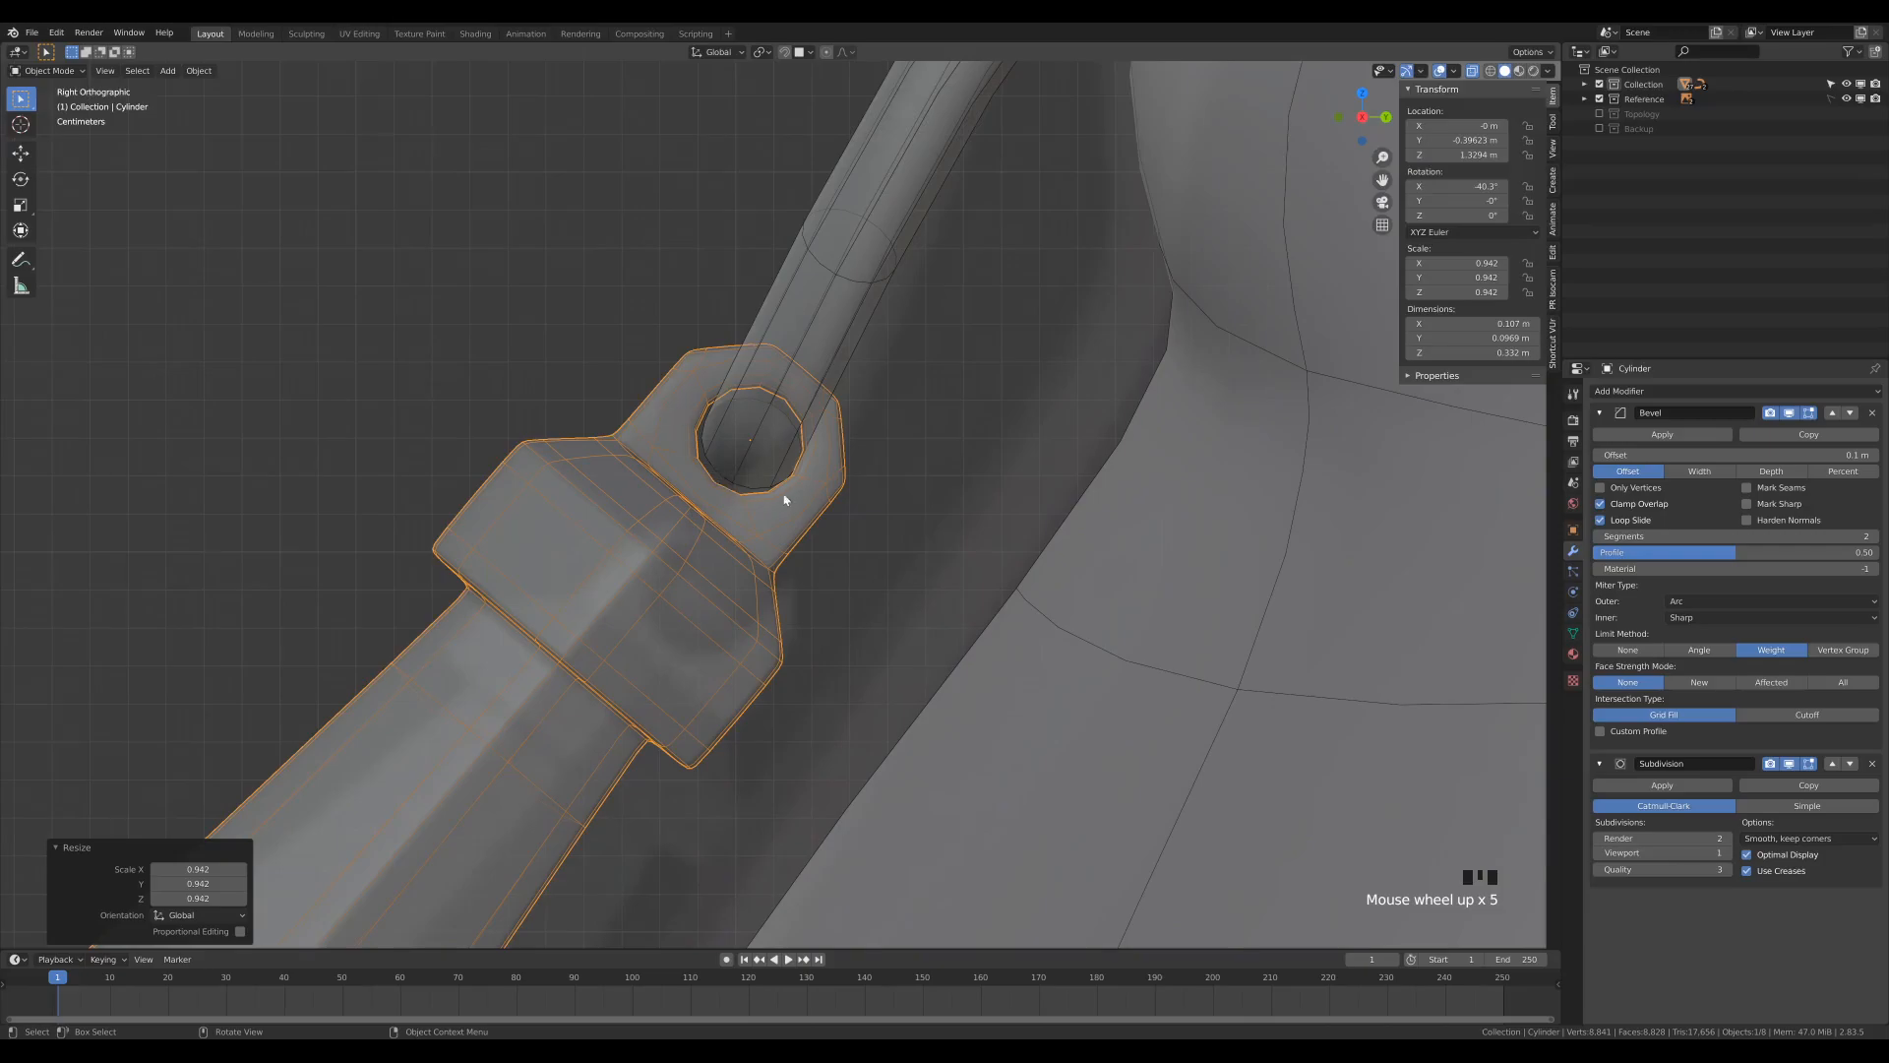
key("s")
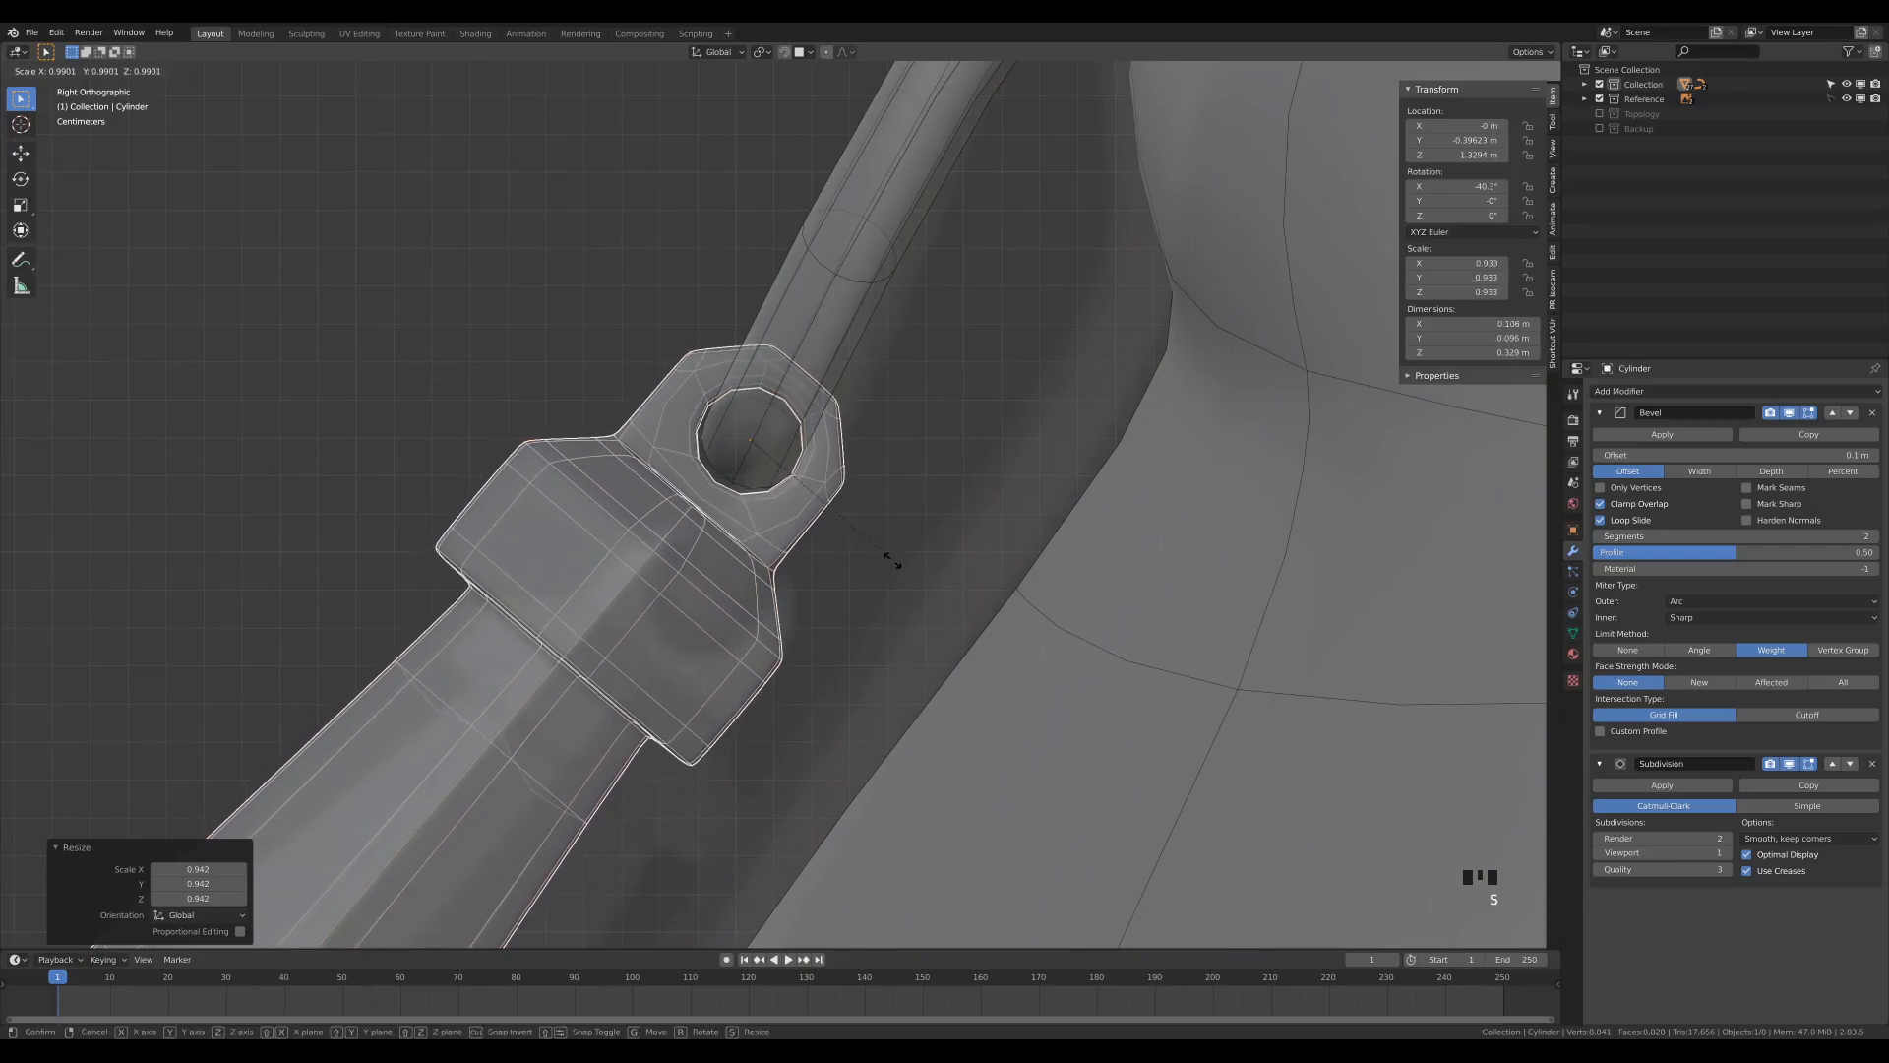
left_click(895, 559)
scroll(876, 509, "down", 4)
middle_click_drag(875, 509, 908, 534)
key("KP_3")
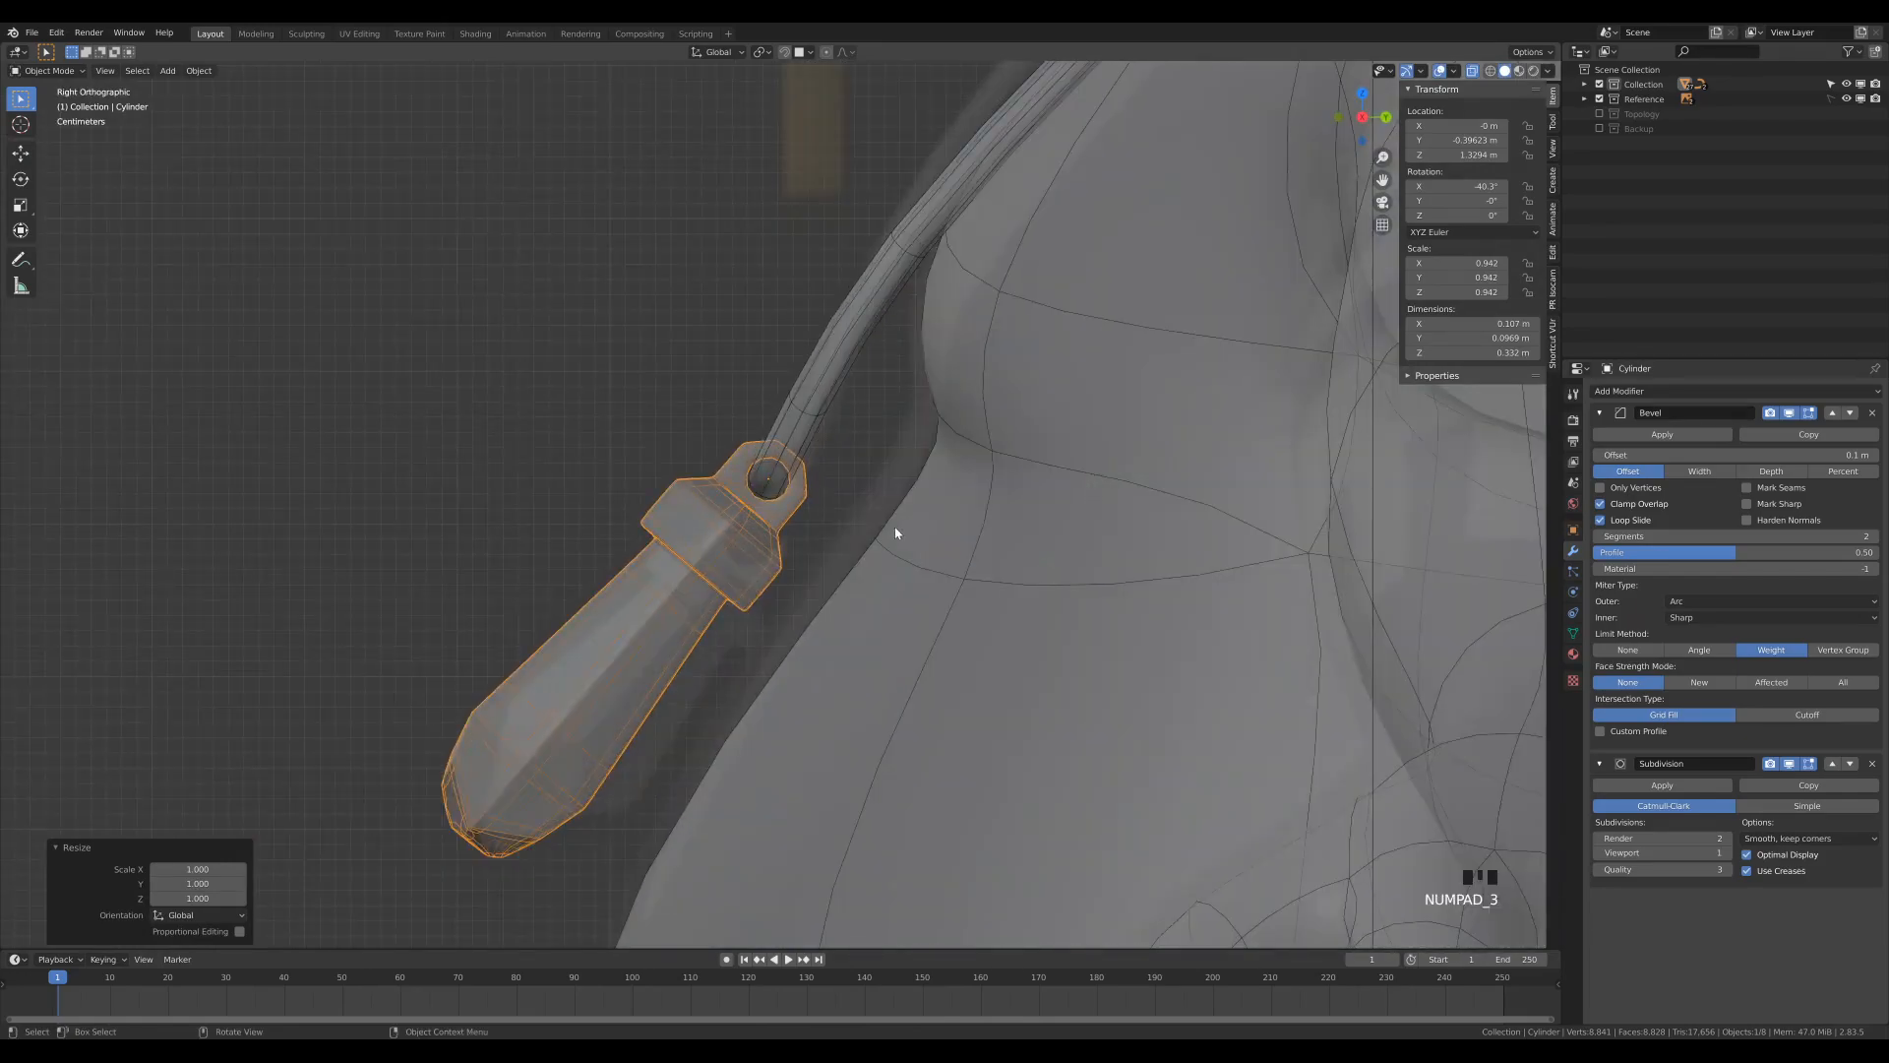
Step: Rotate the pendant back toward the body by about 7.99° in right view and turn off X-ray display
key("r")
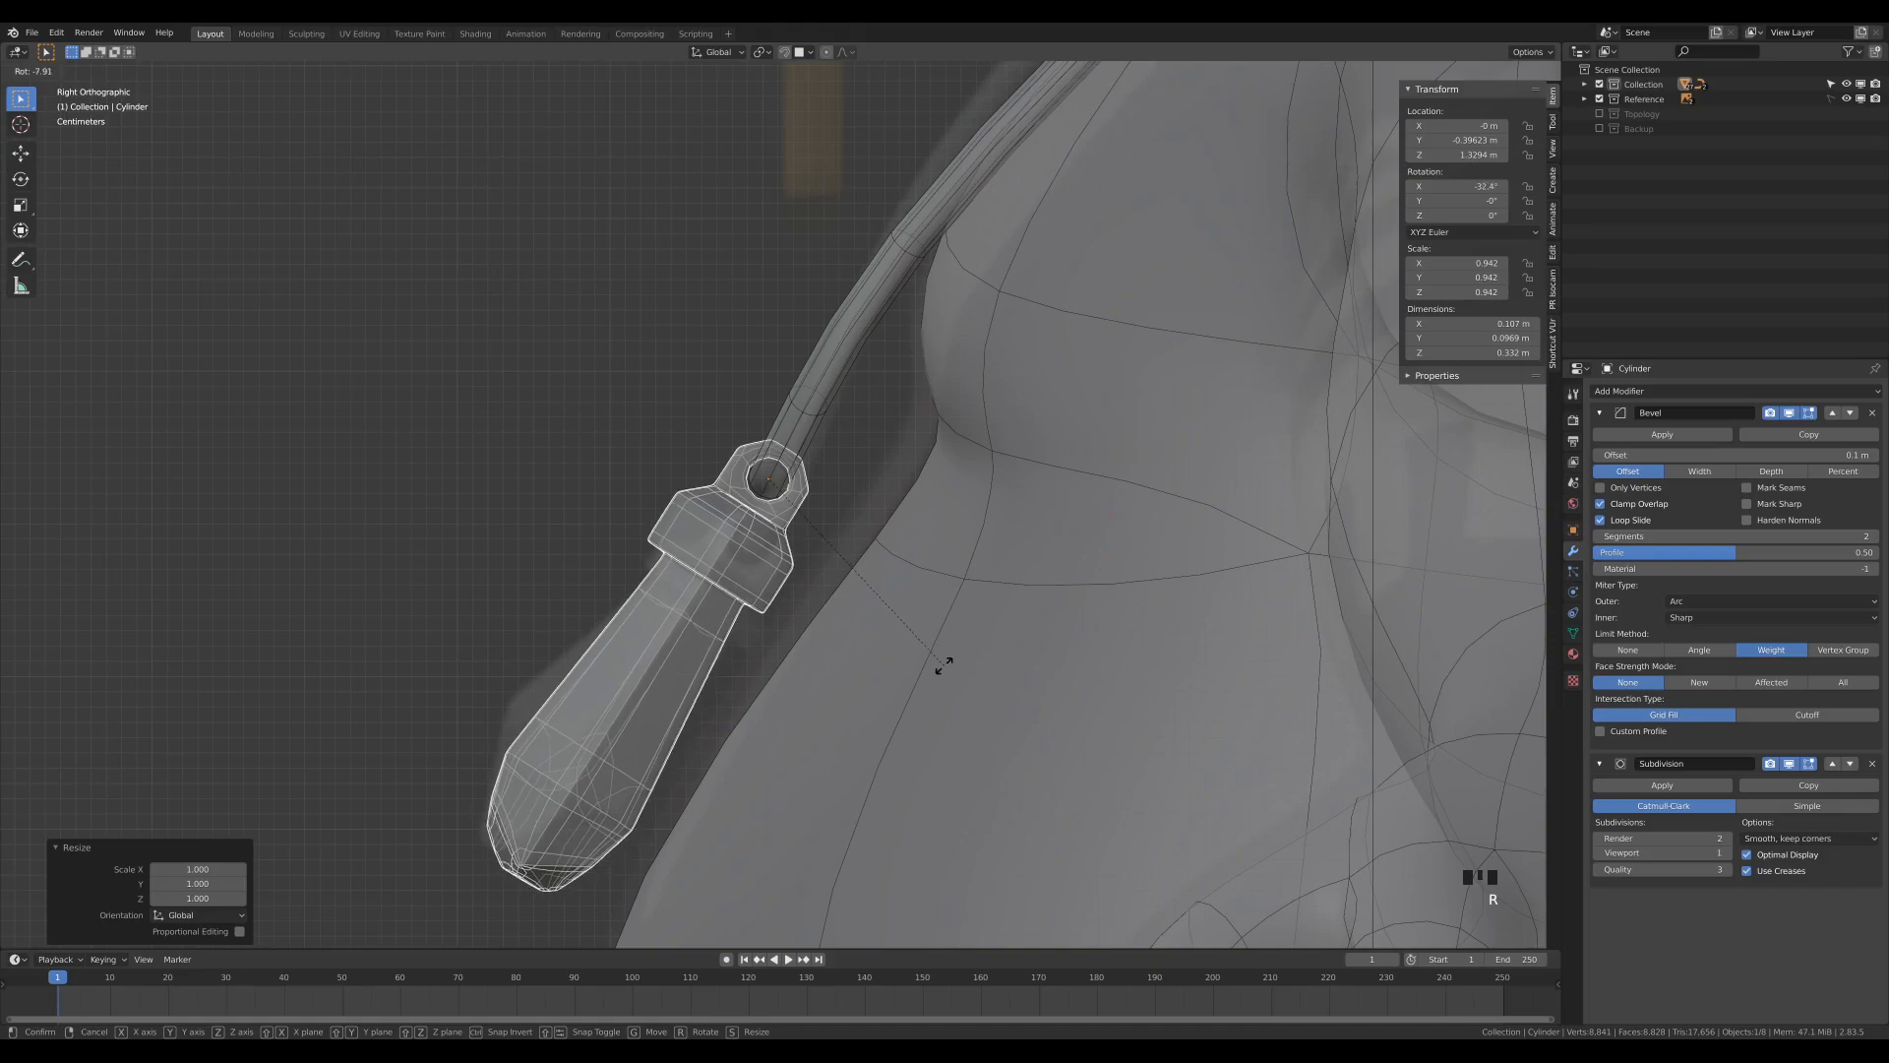
left_click(935, 662)
scroll(651, 821, "down", 4)
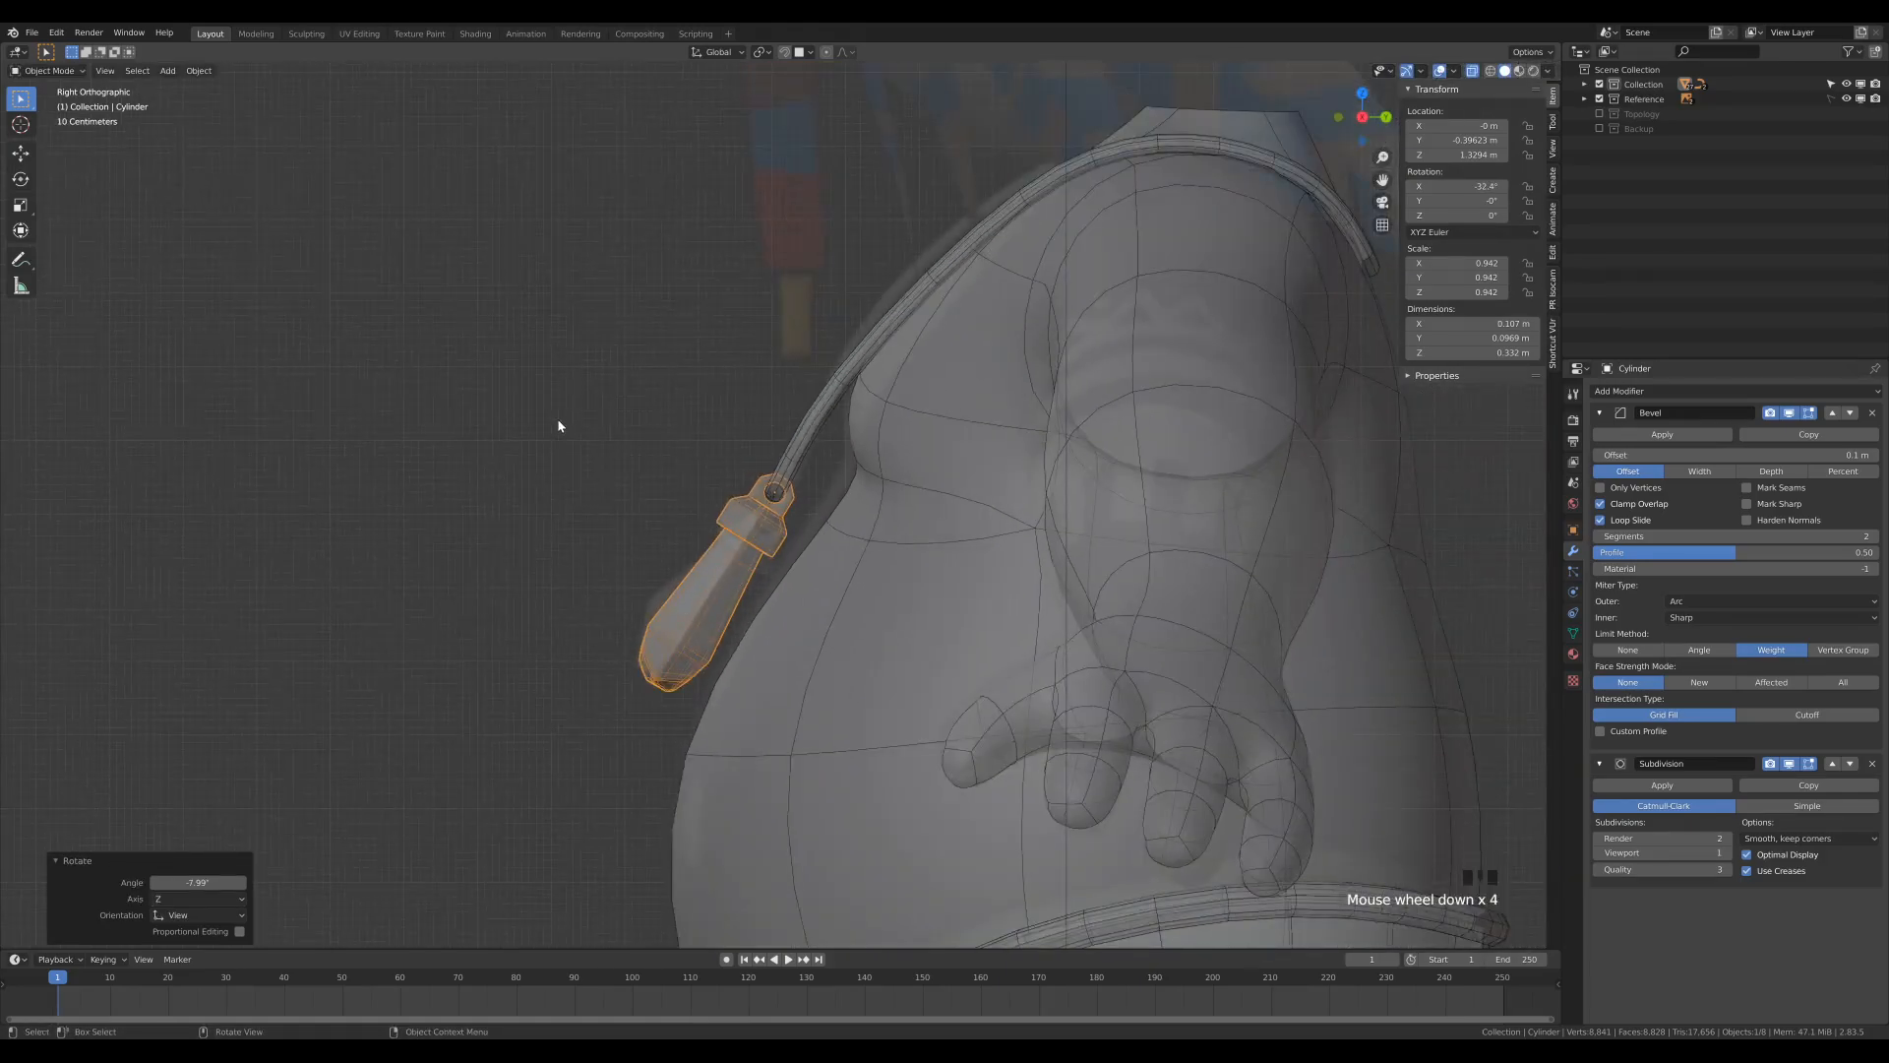
key("z")
left_click(590, 502)
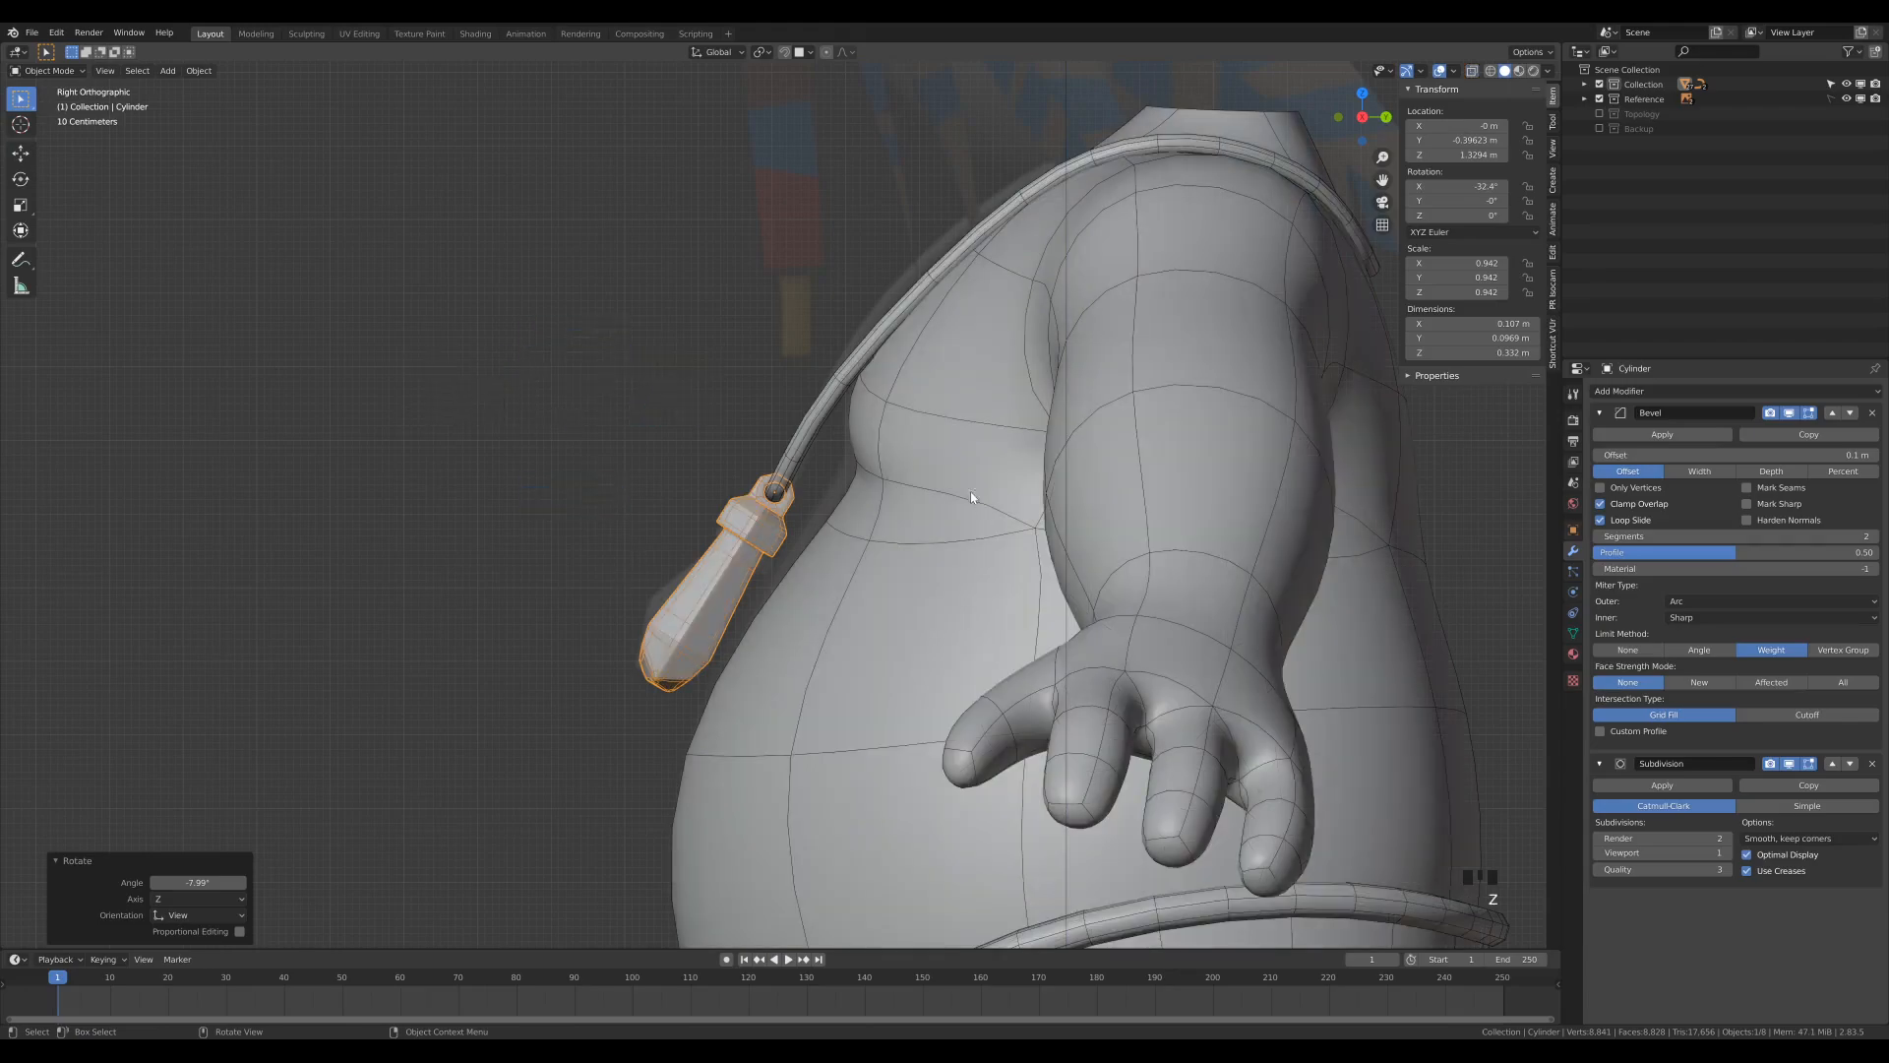
Step: Unhide all hidden character parts with nothing left selected, and turn off the wireframe overlay to review the whole character
middle_click_drag(976, 499, 1002, 429)
scroll(1001, 429, "down", 4)
key("alt+h")
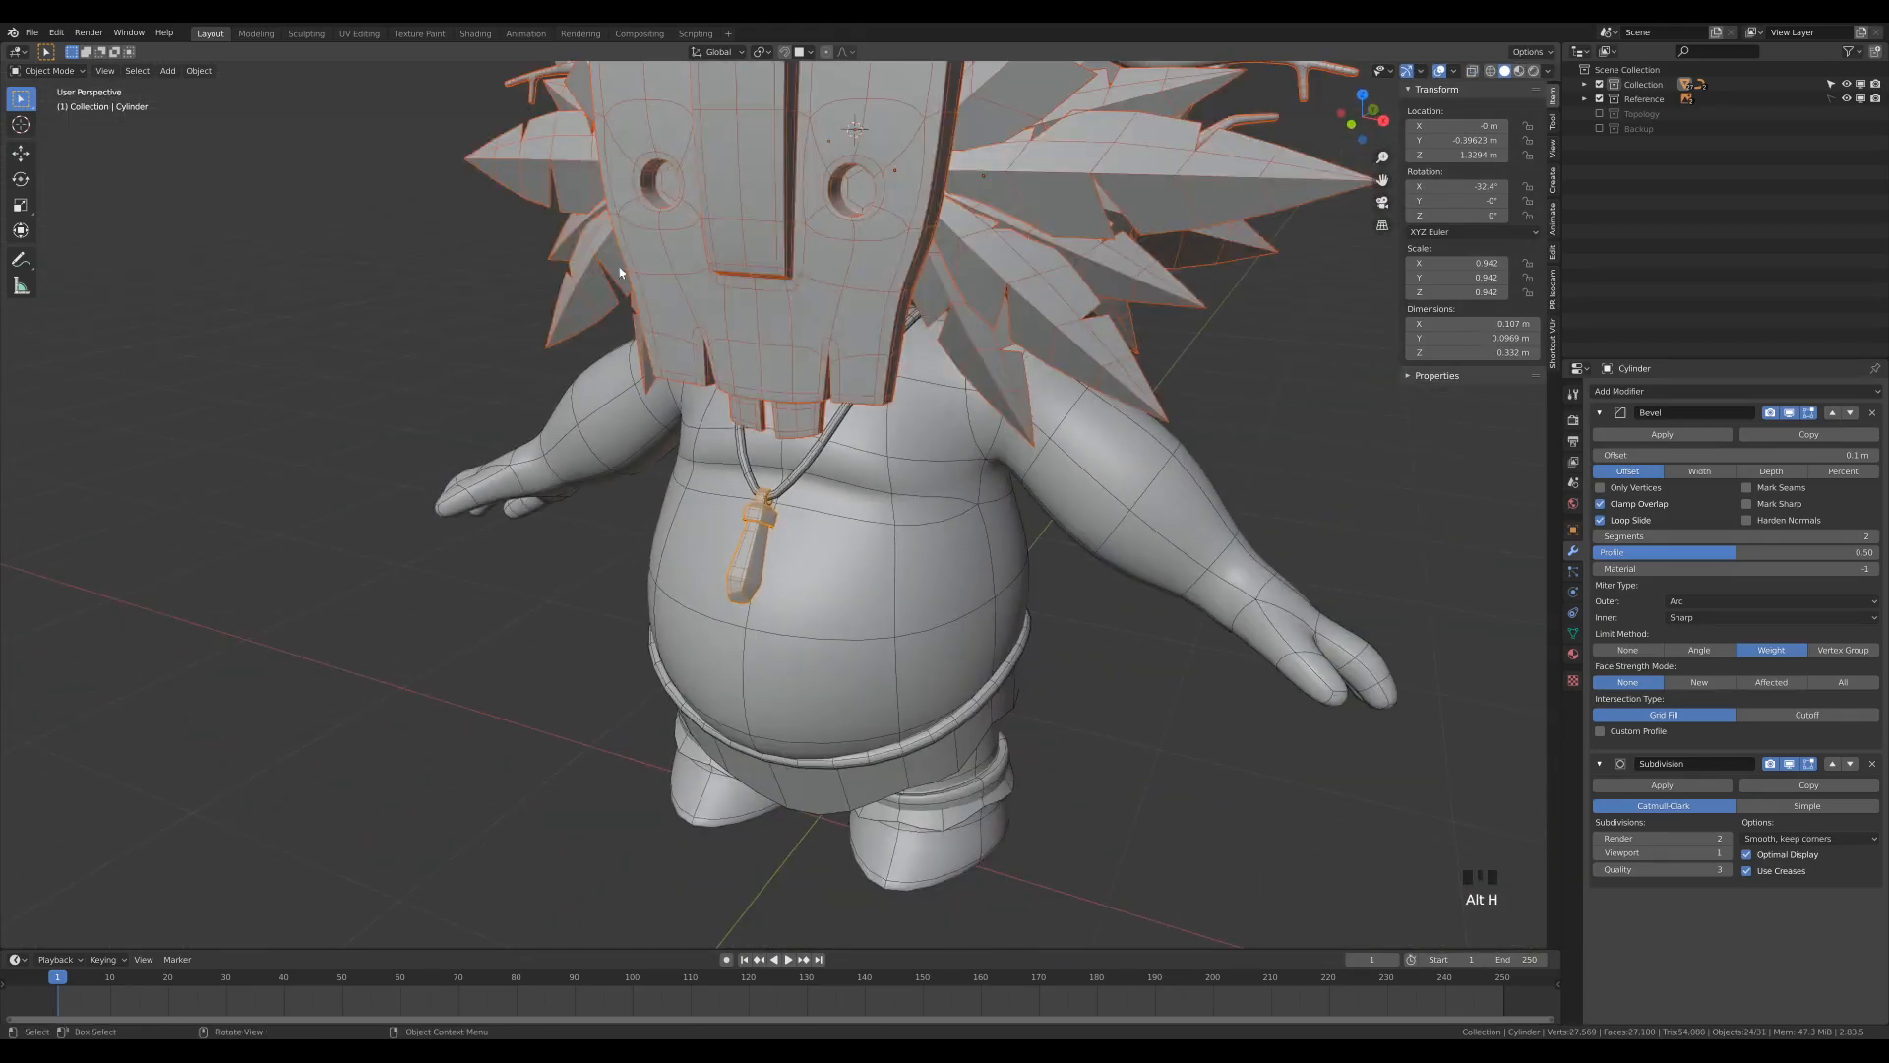
left_click(1091, 655)
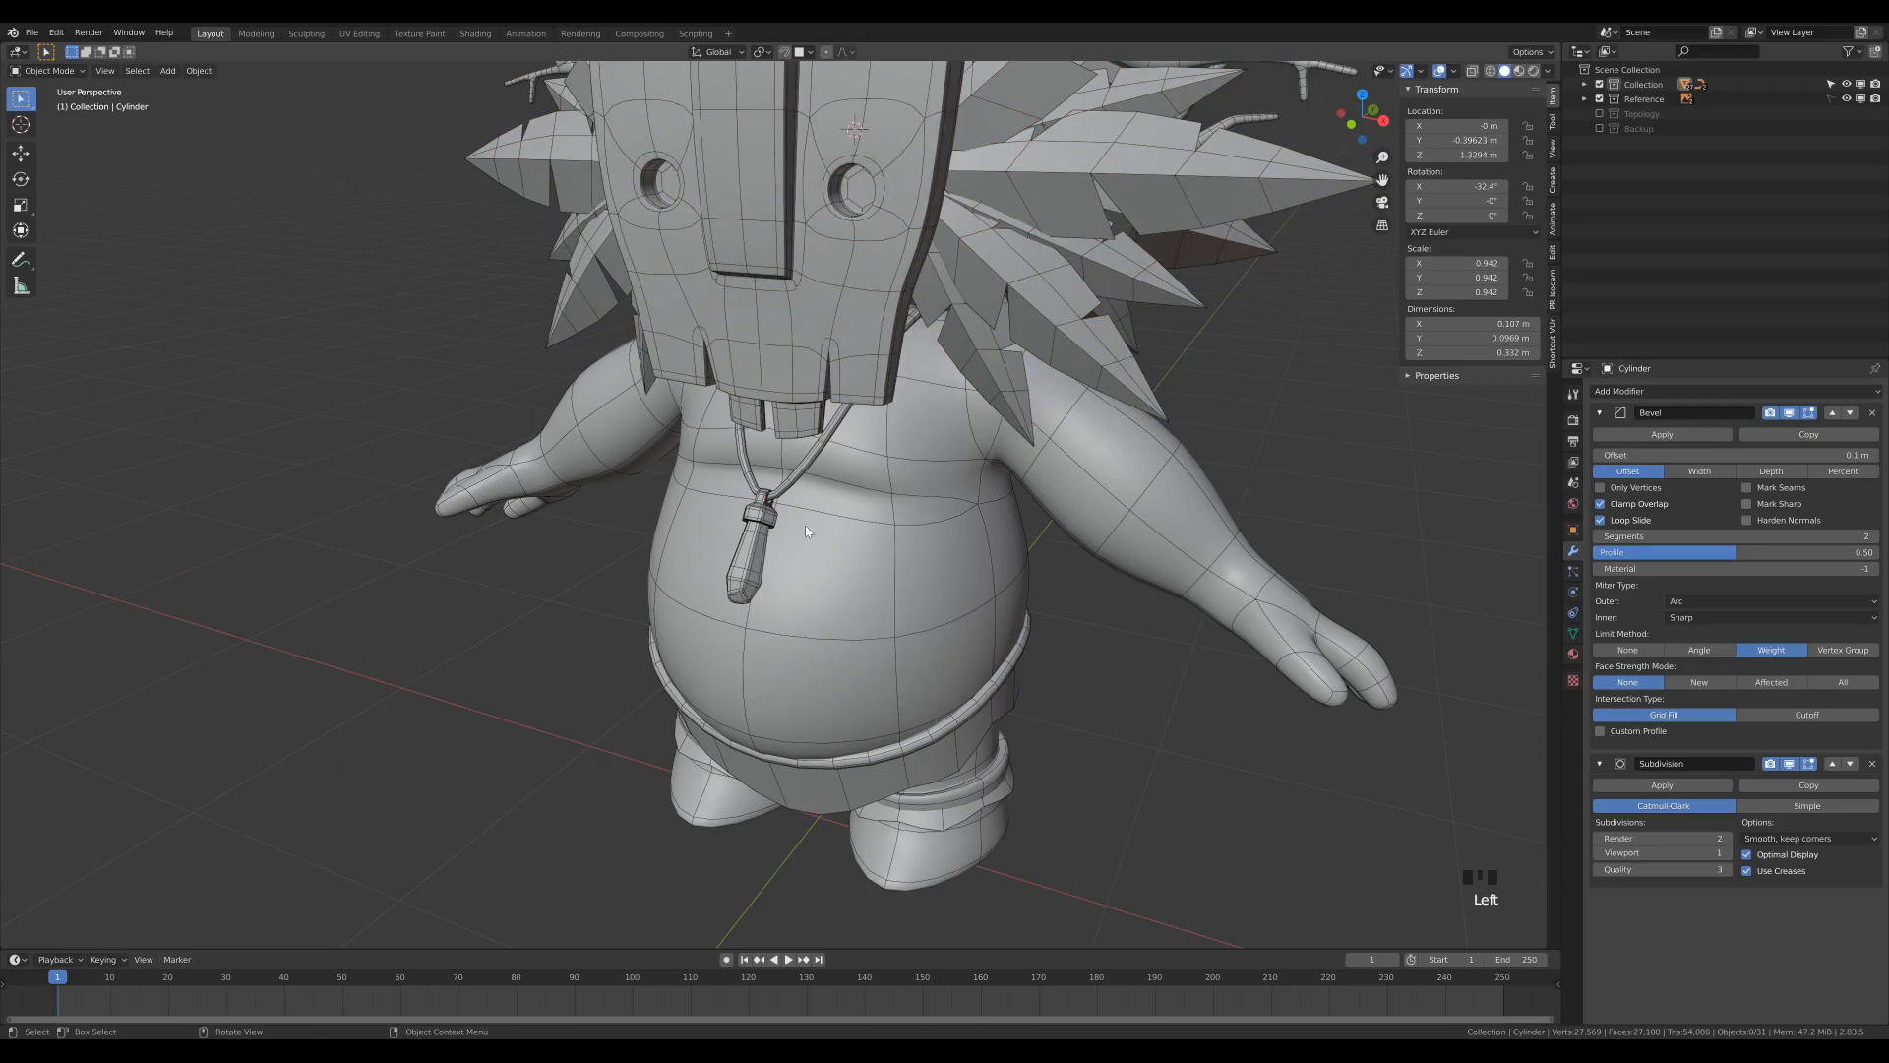
key("less")
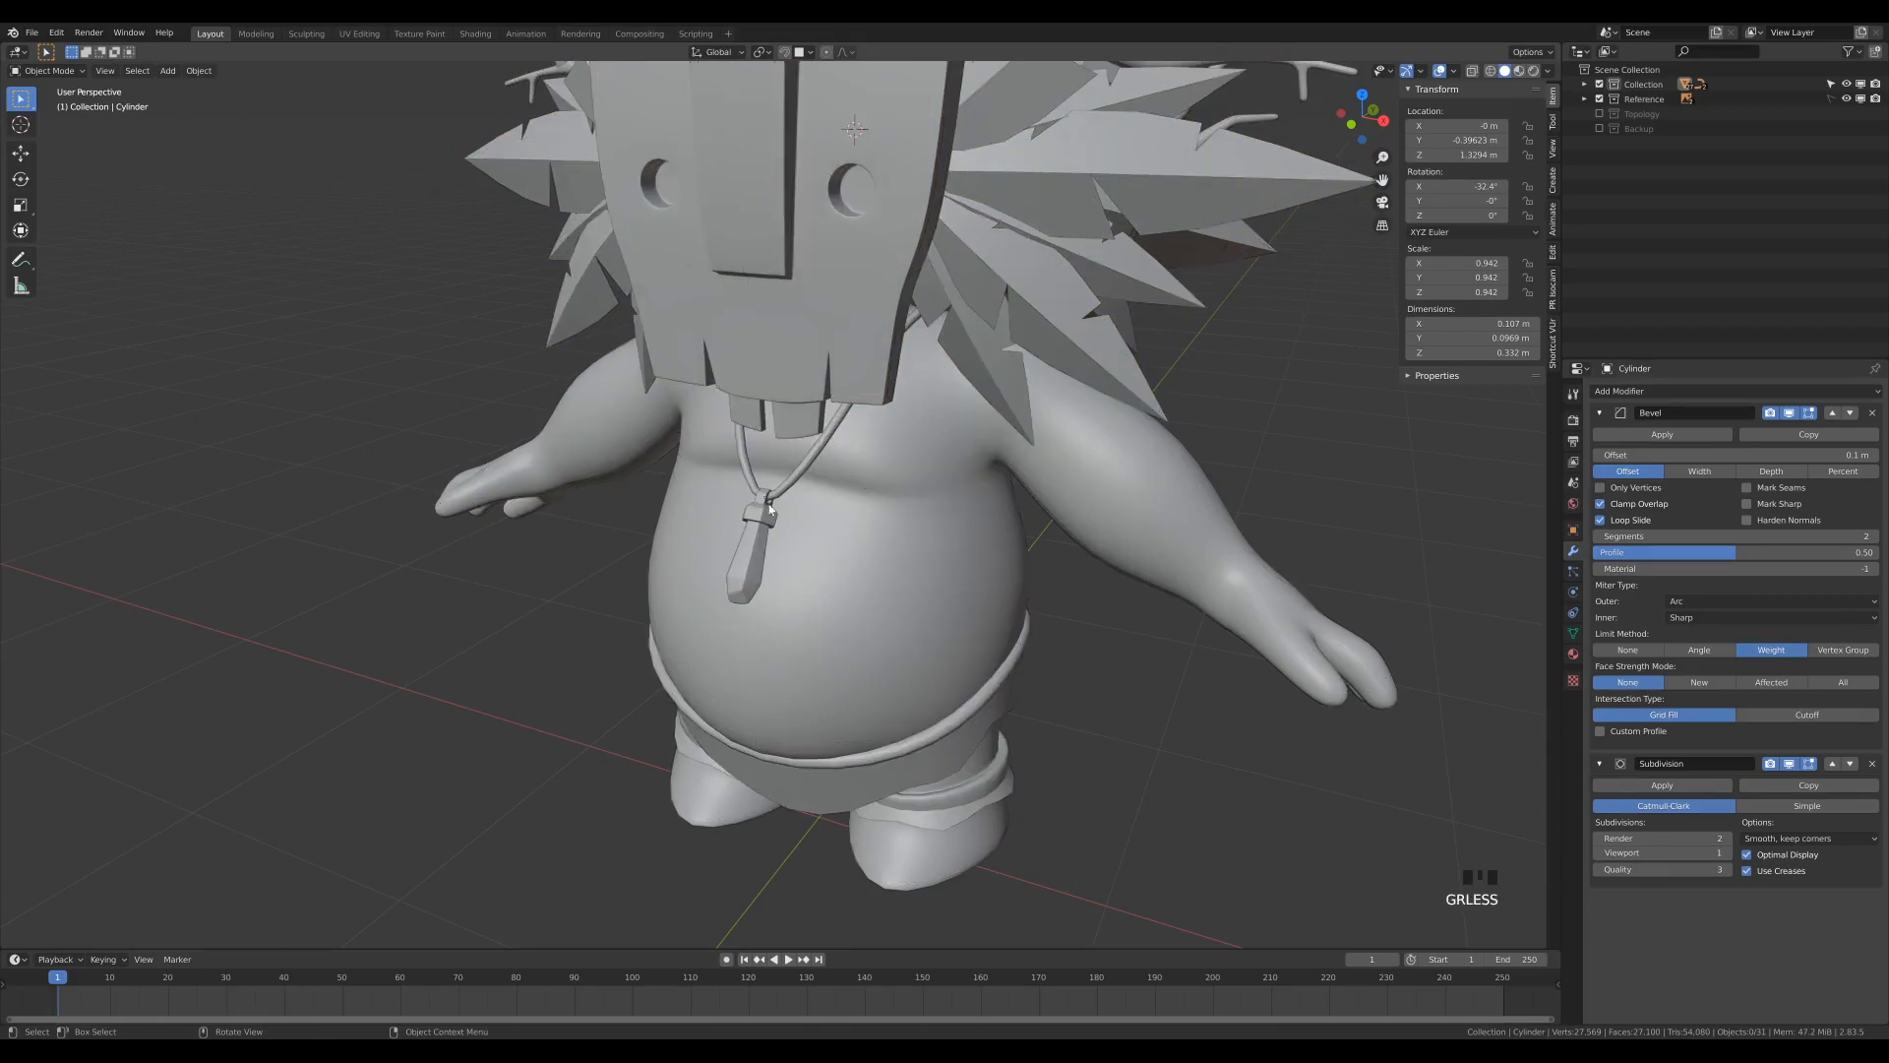
middle_click_drag(878, 534, 1009, 502)
scroll(900, 494, "down", 2)
scroll(964, 568, "down", 2)
scroll(1001, 506, "down", 2)
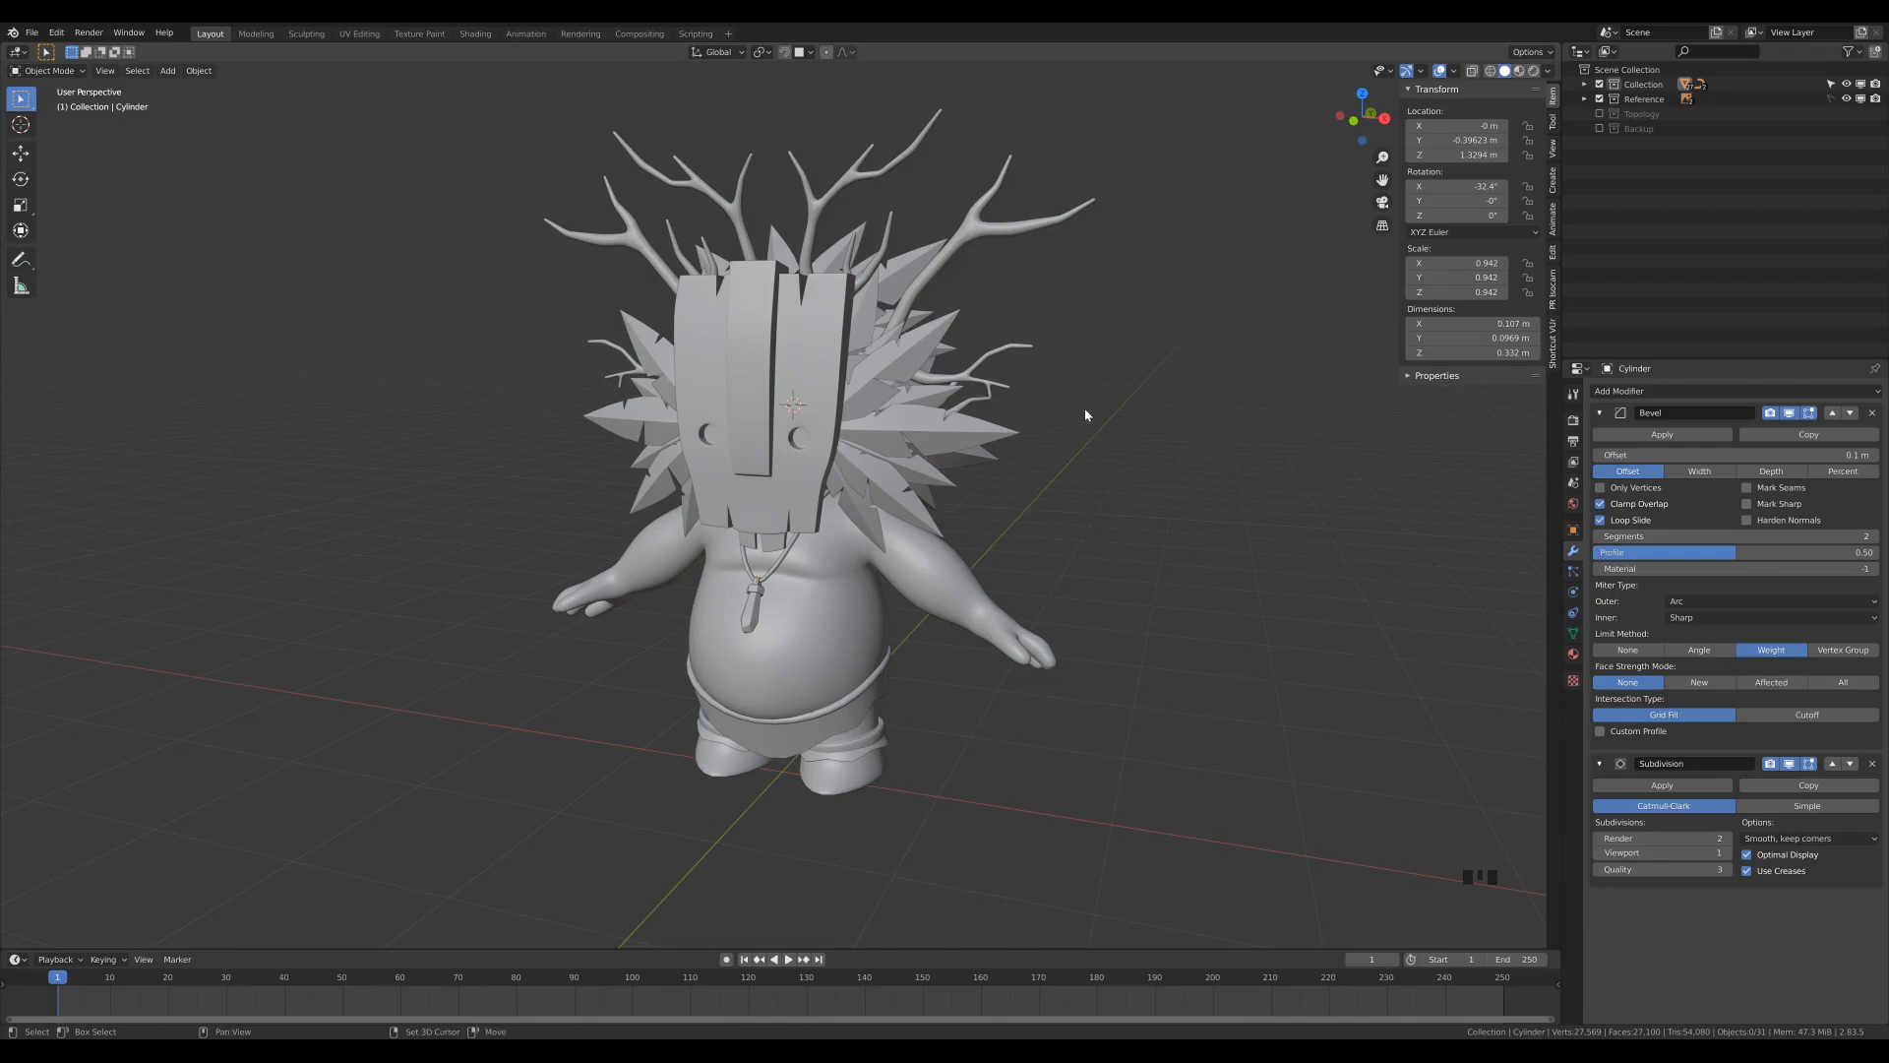
middle_click_drag(1083, 407, 1079, 427, "shift")
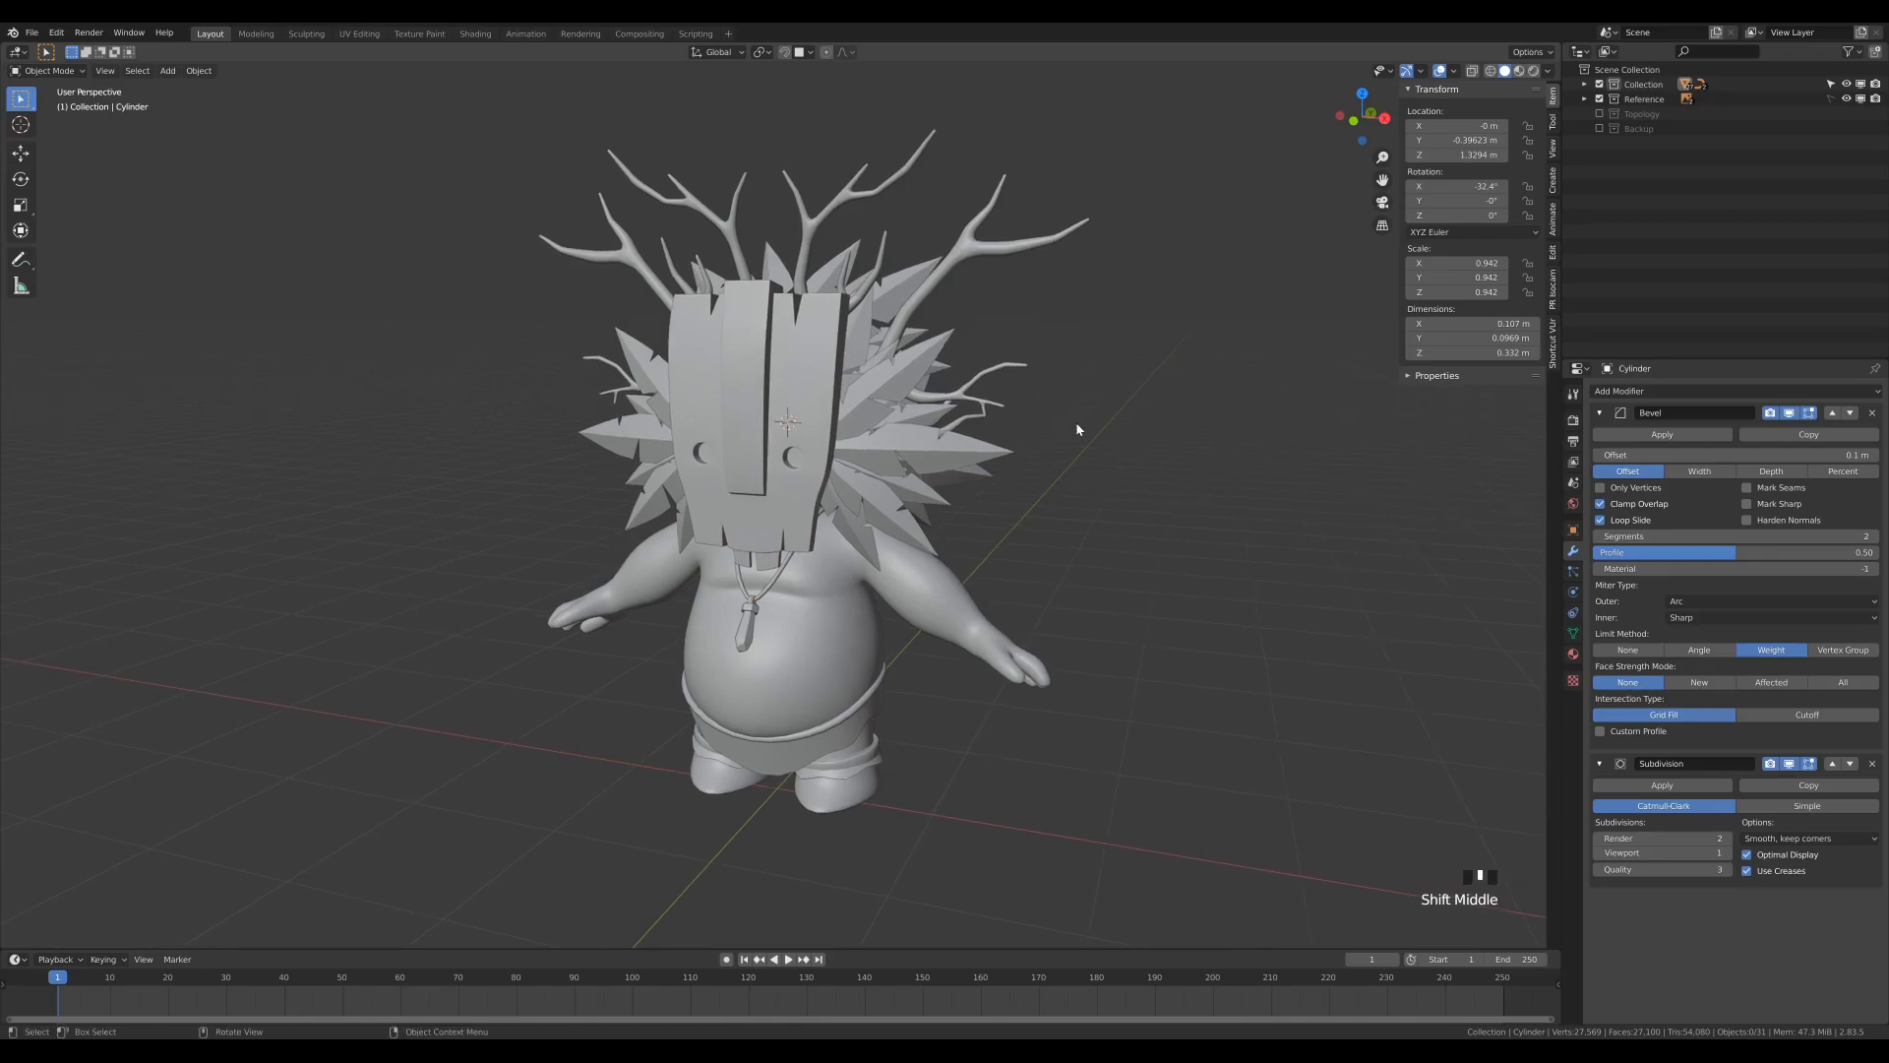